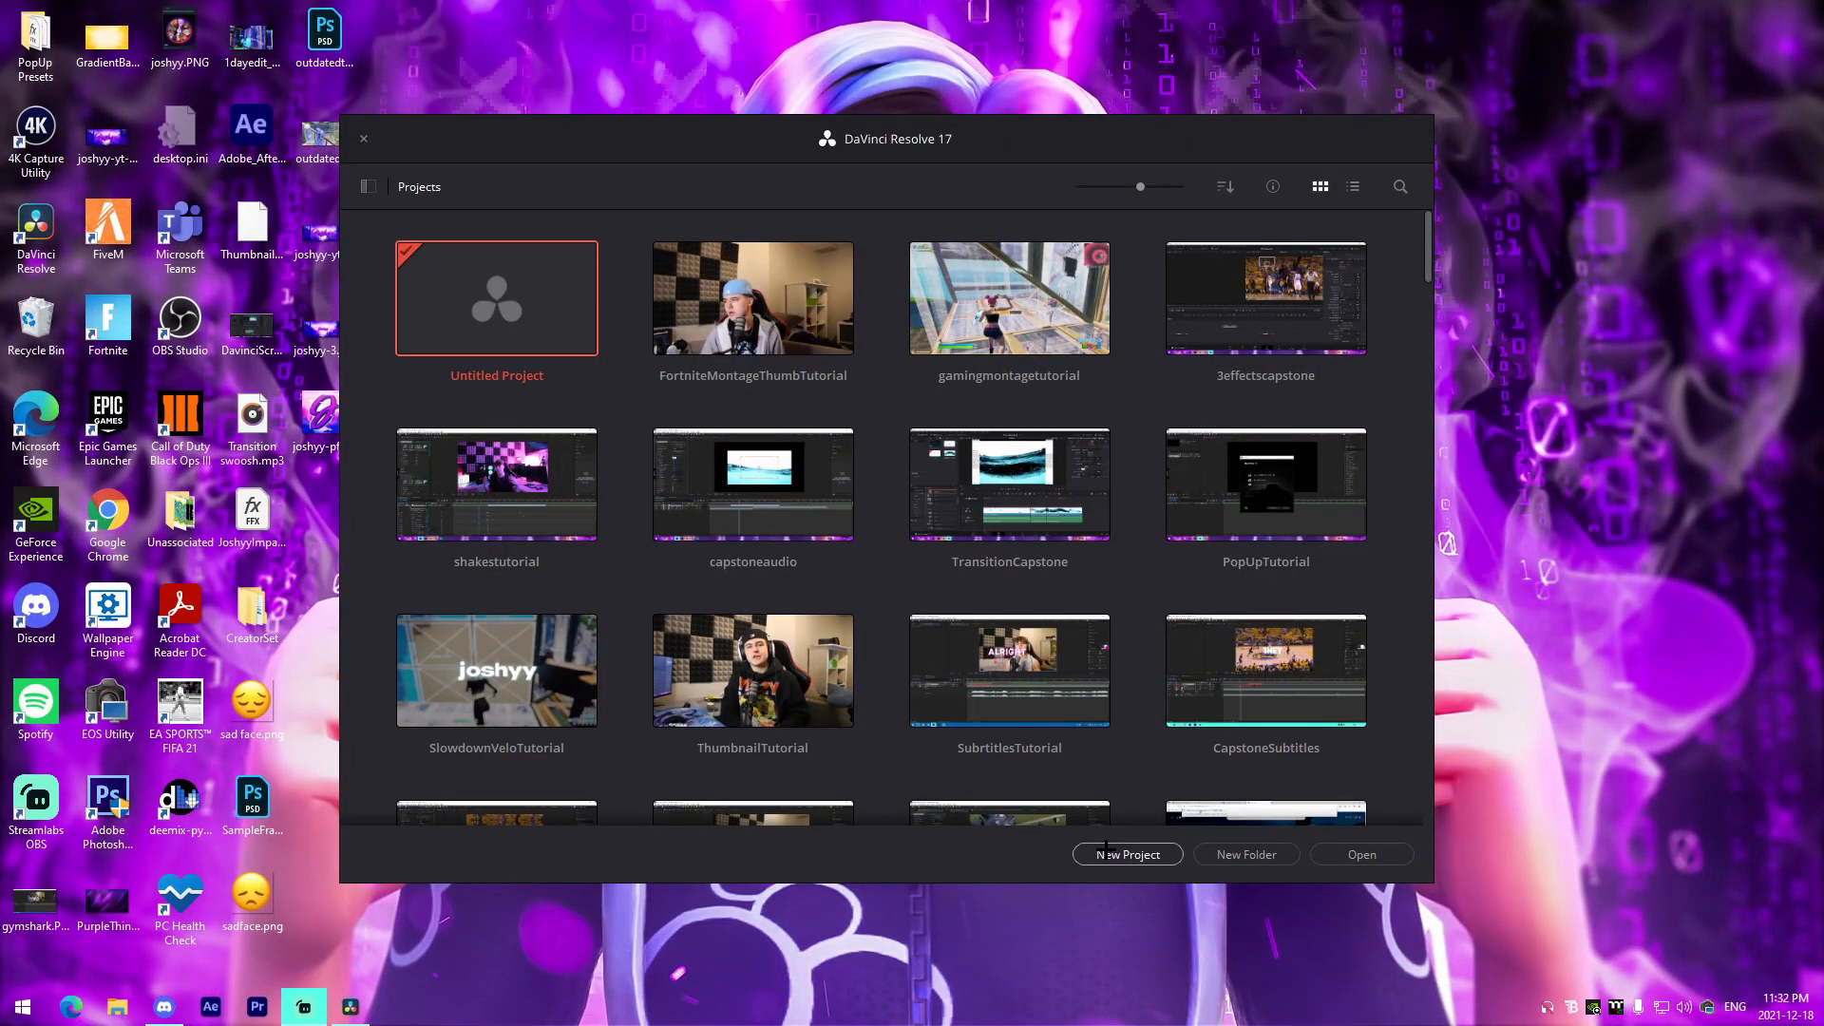
# Create a new project named FortniteMontageTutorialDec18 and open its Edit page
pyautogui.click(1108, 853)
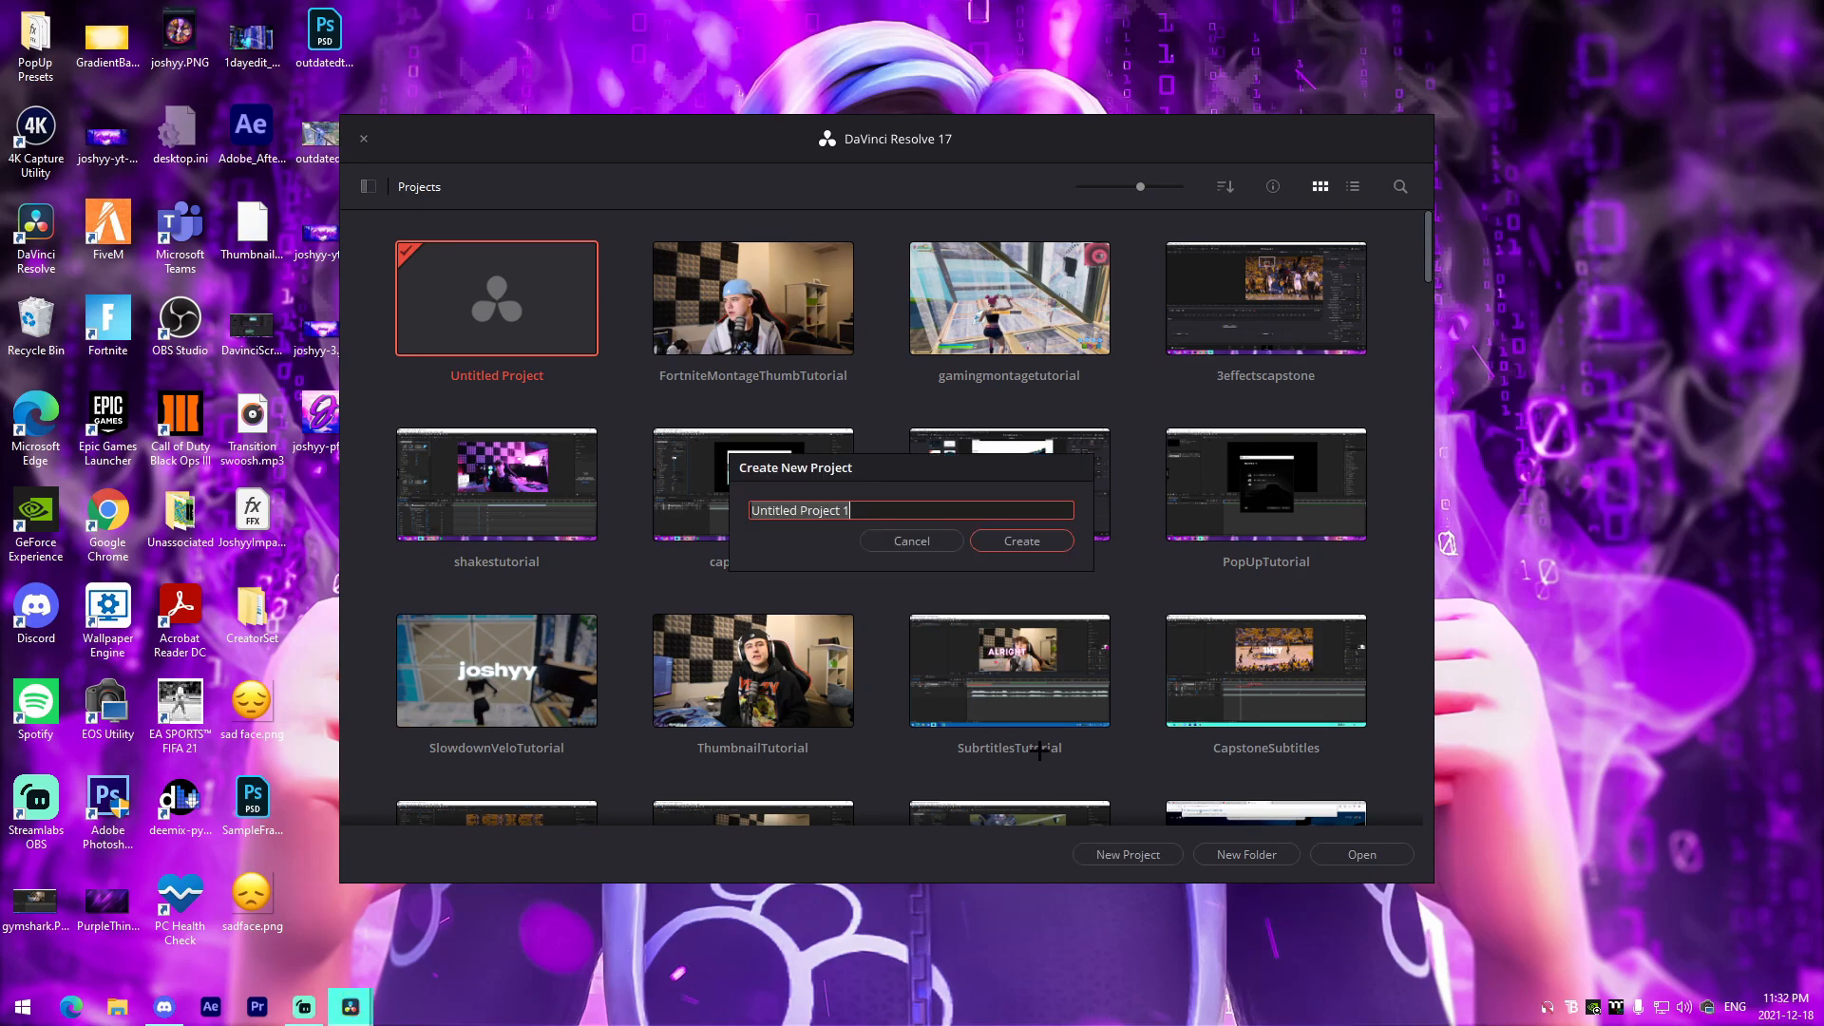
pyautogui.write('FortniteMontageTutorialDec18')
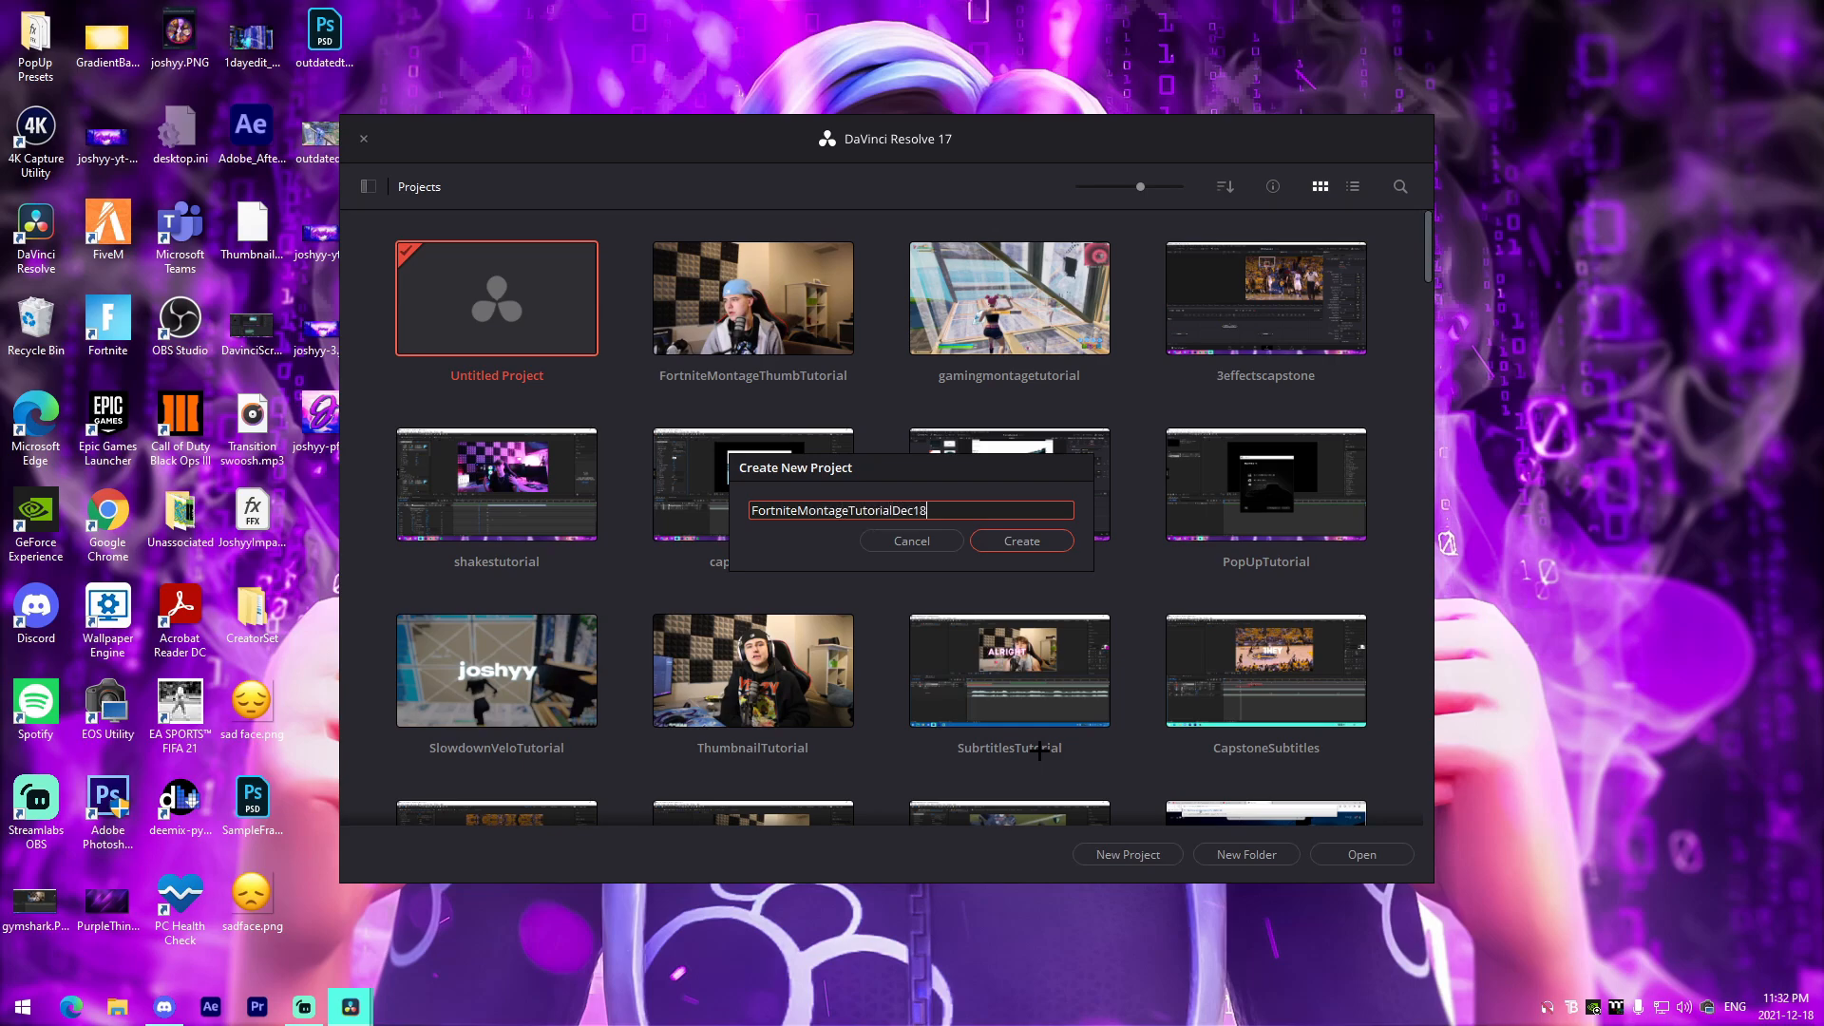
pyautogui.click(1009, 539)
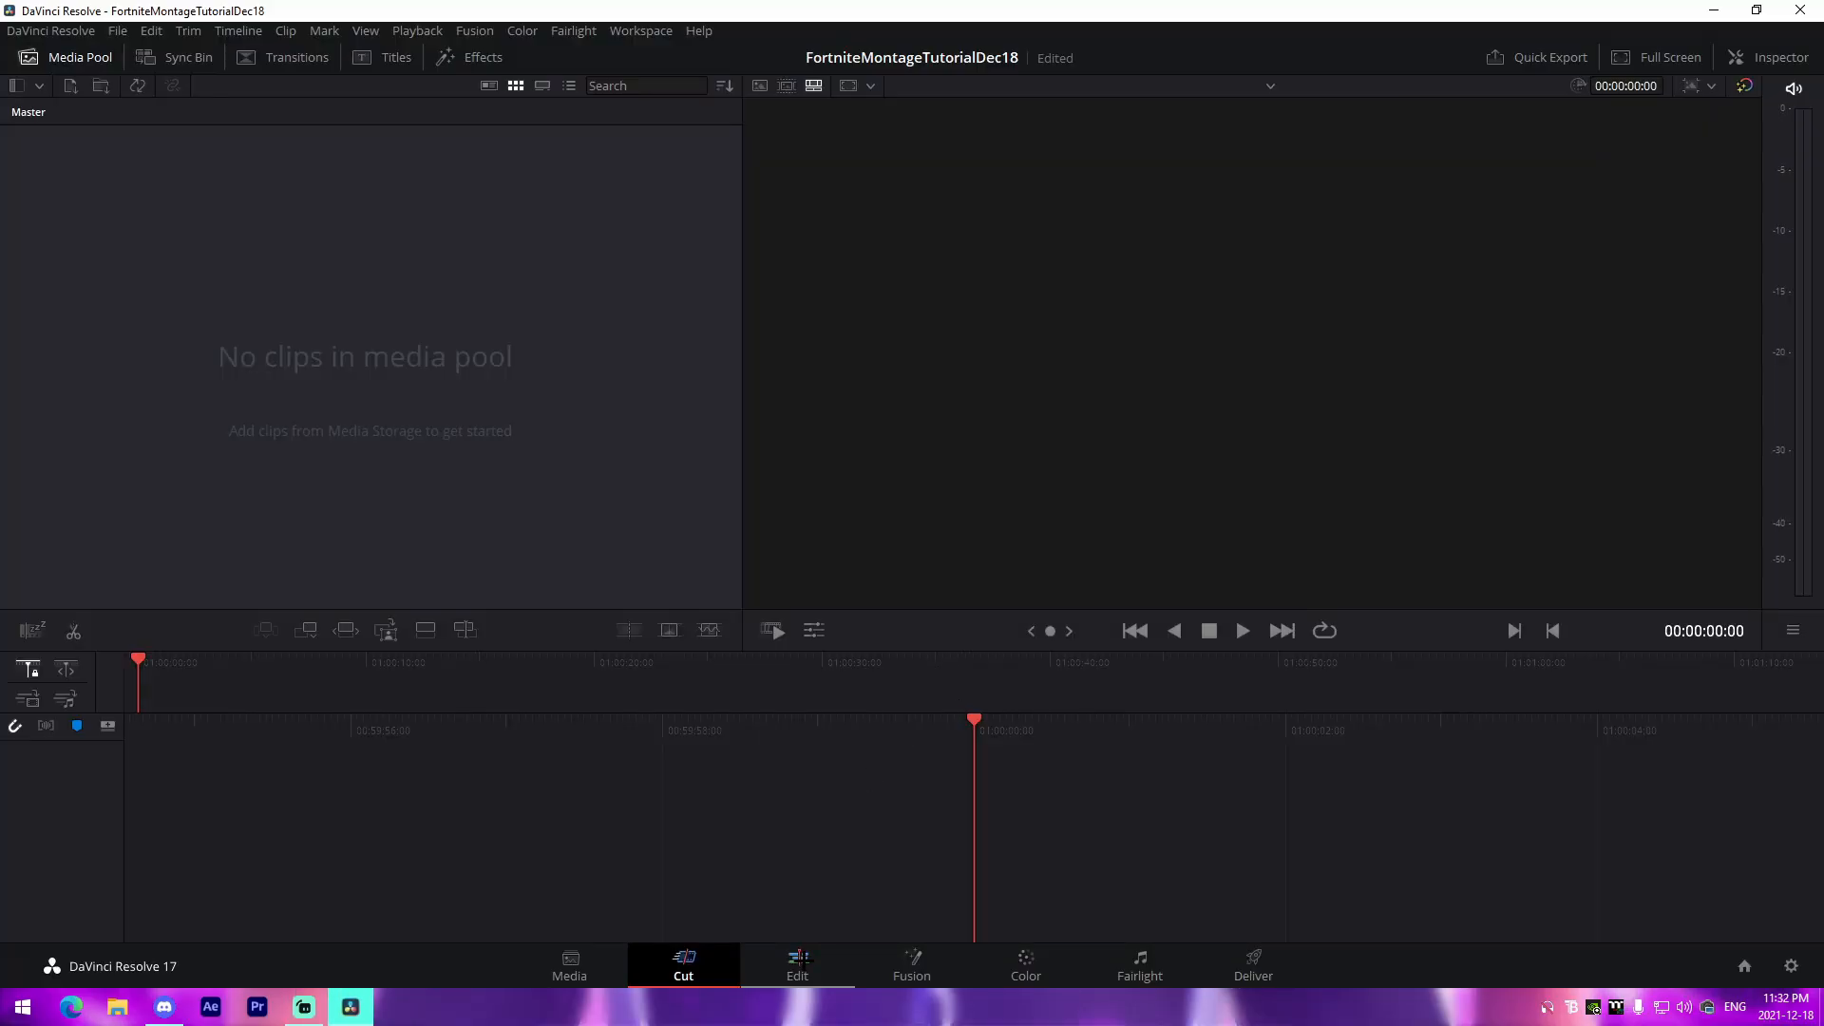
pyautogui.click(798, 962)
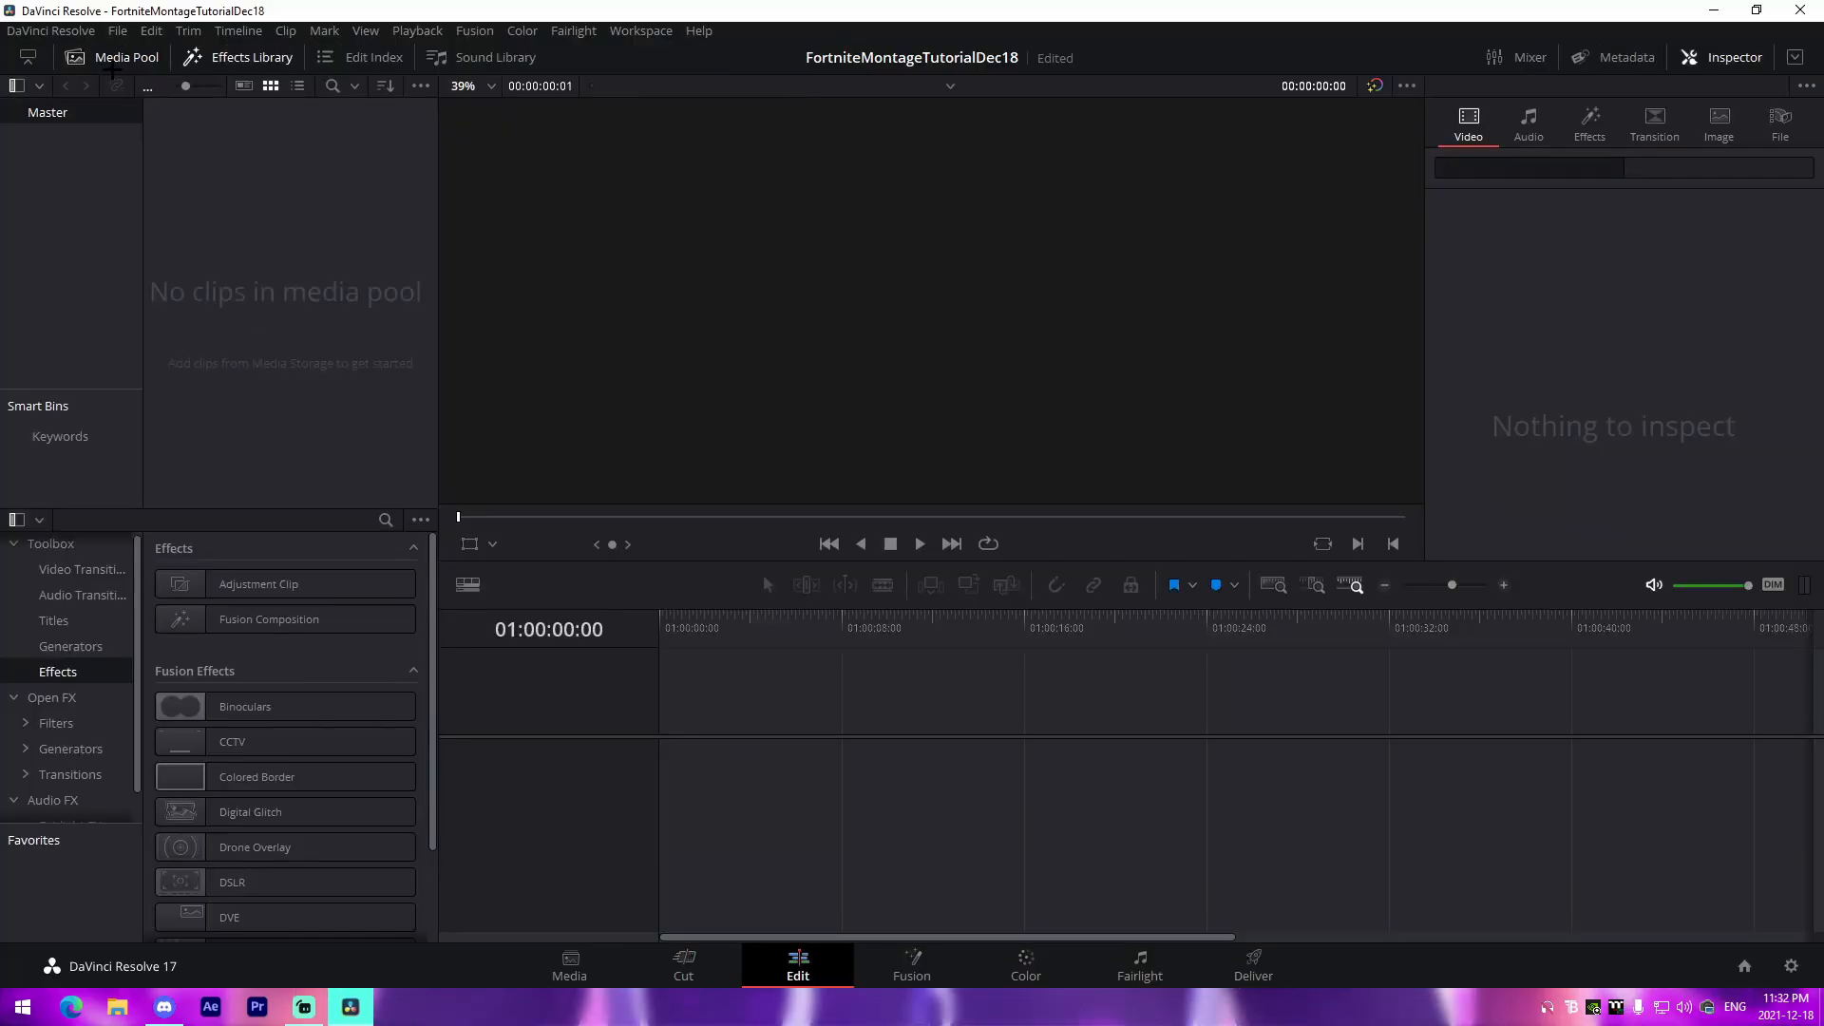
# Set the project's timeline frame rate to 60 frames per second and save the project settings
pyautogui.click(116, 31)
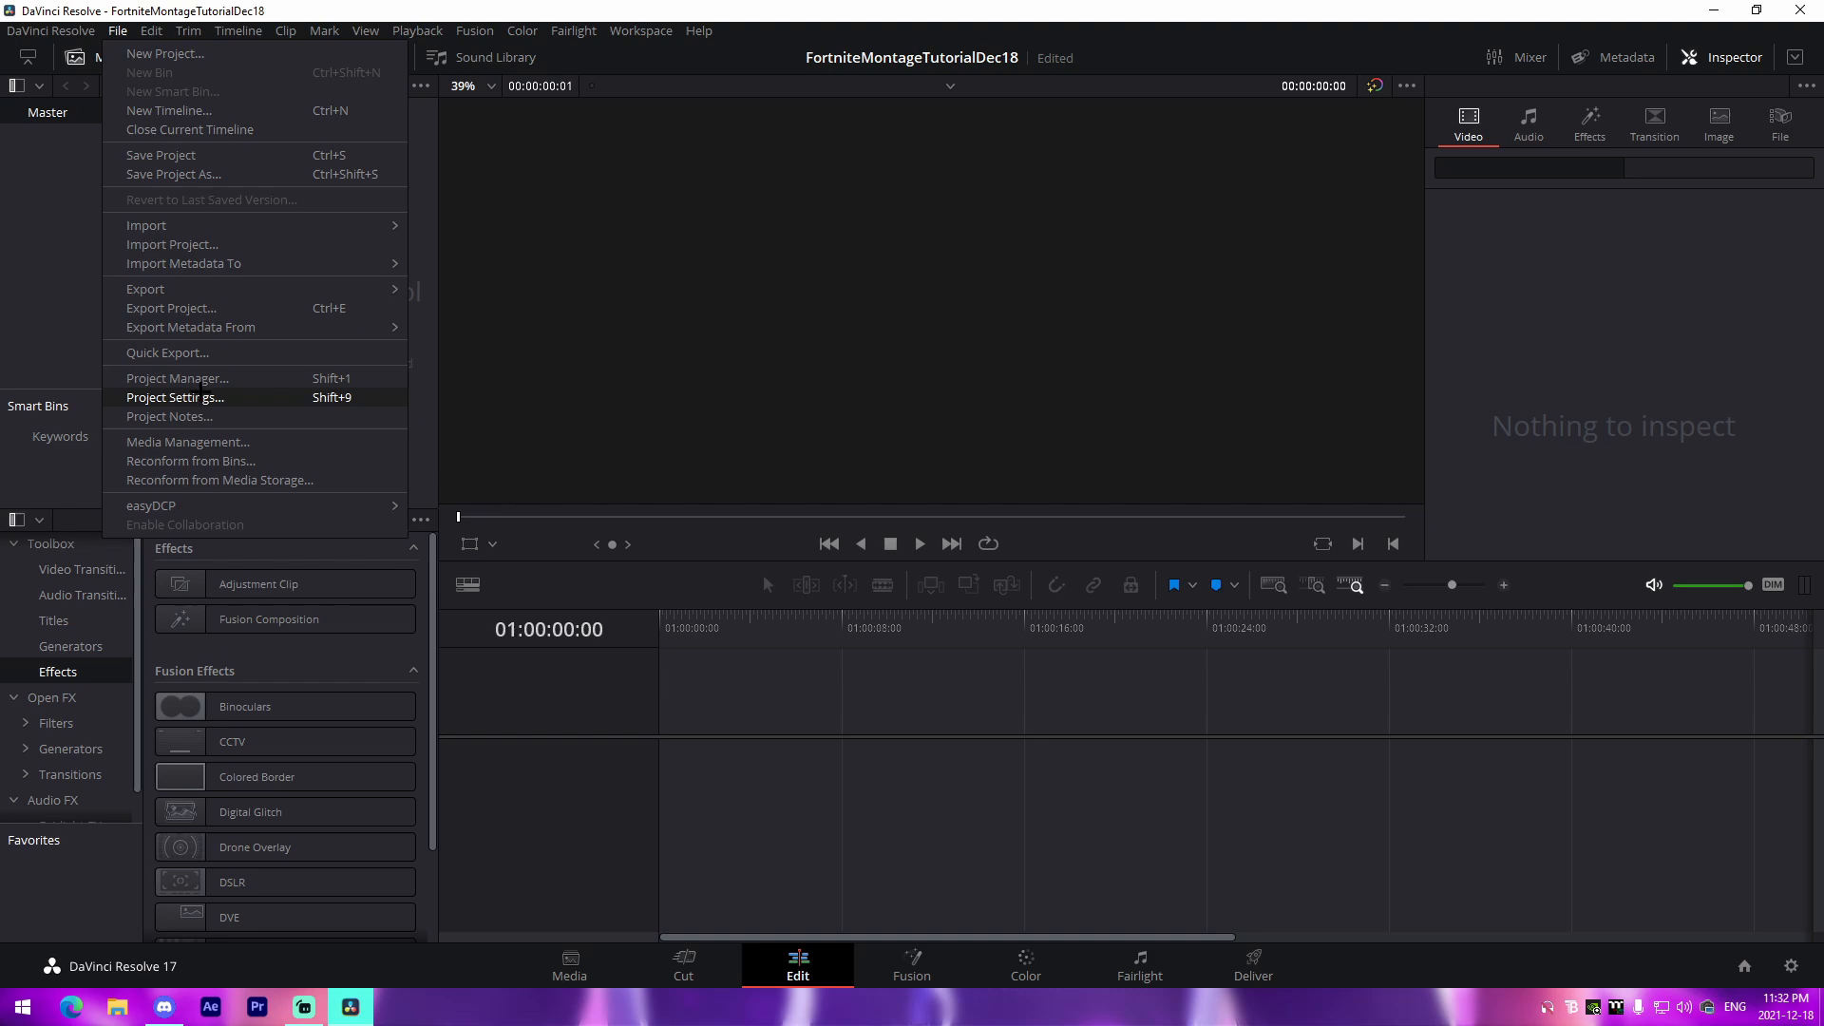
pyautogui.click(195, 395)
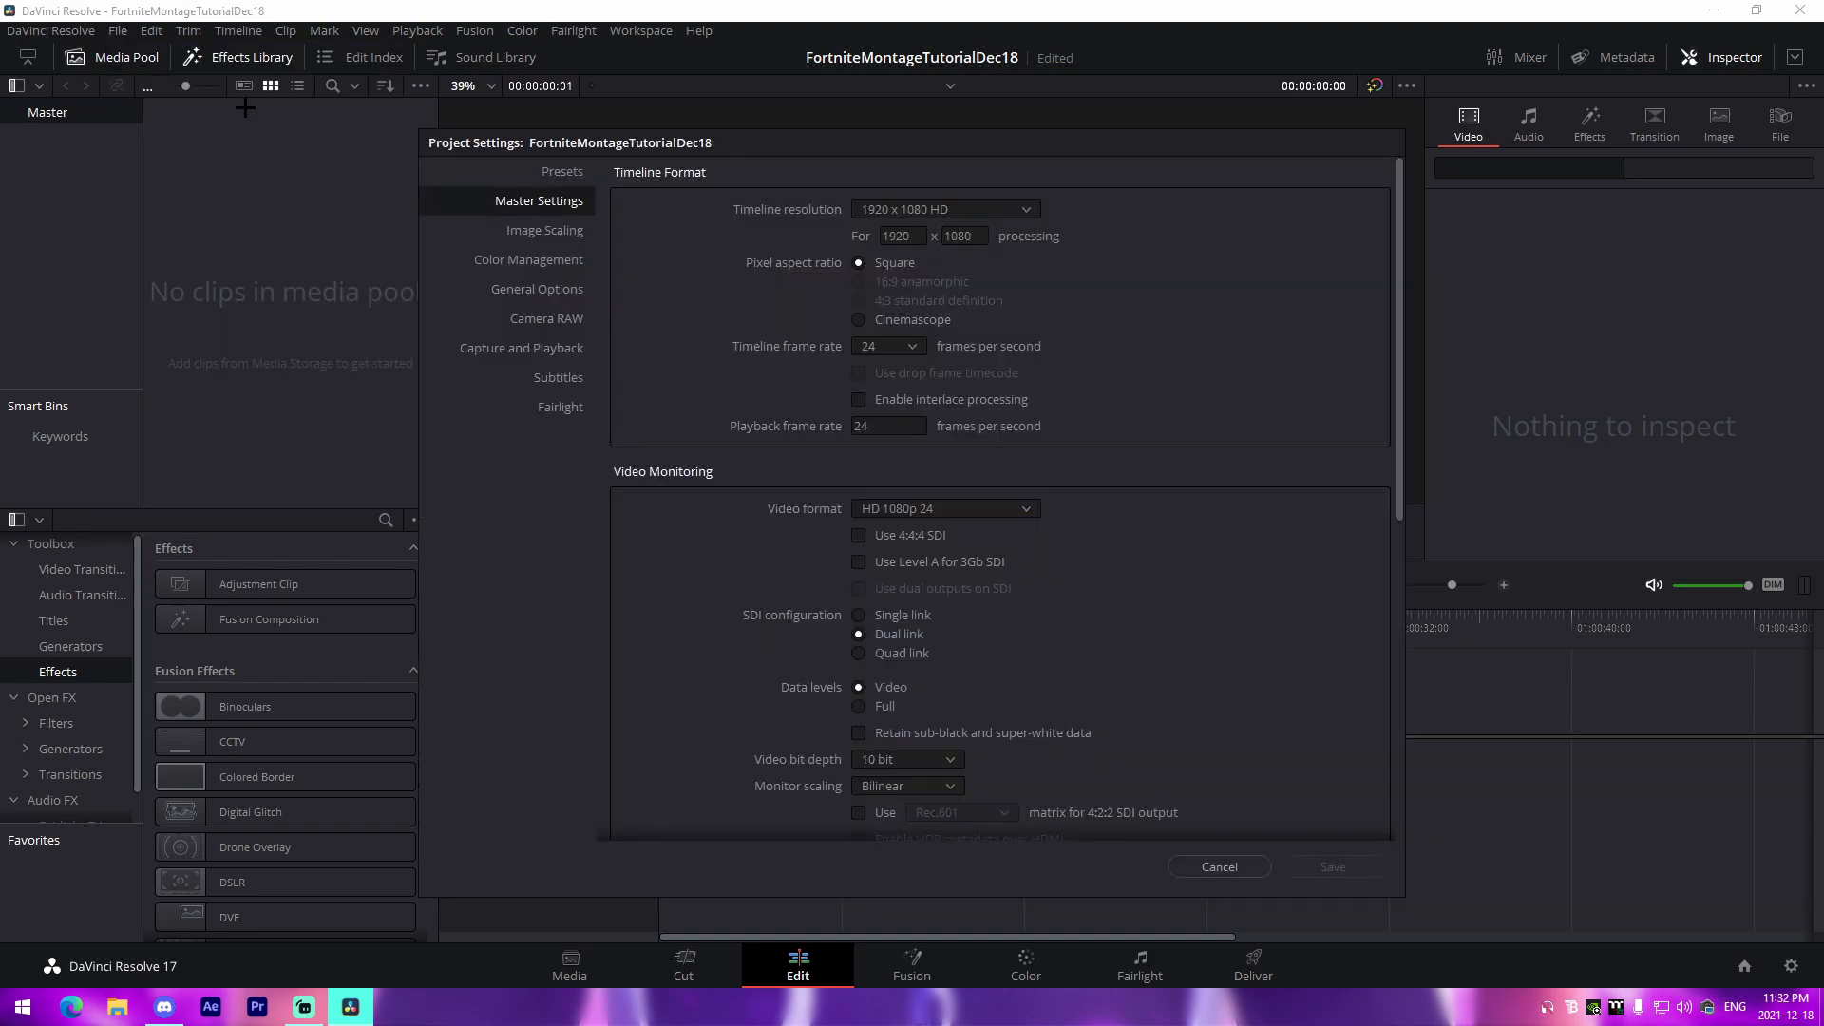
pyautogui.click(889, 345)
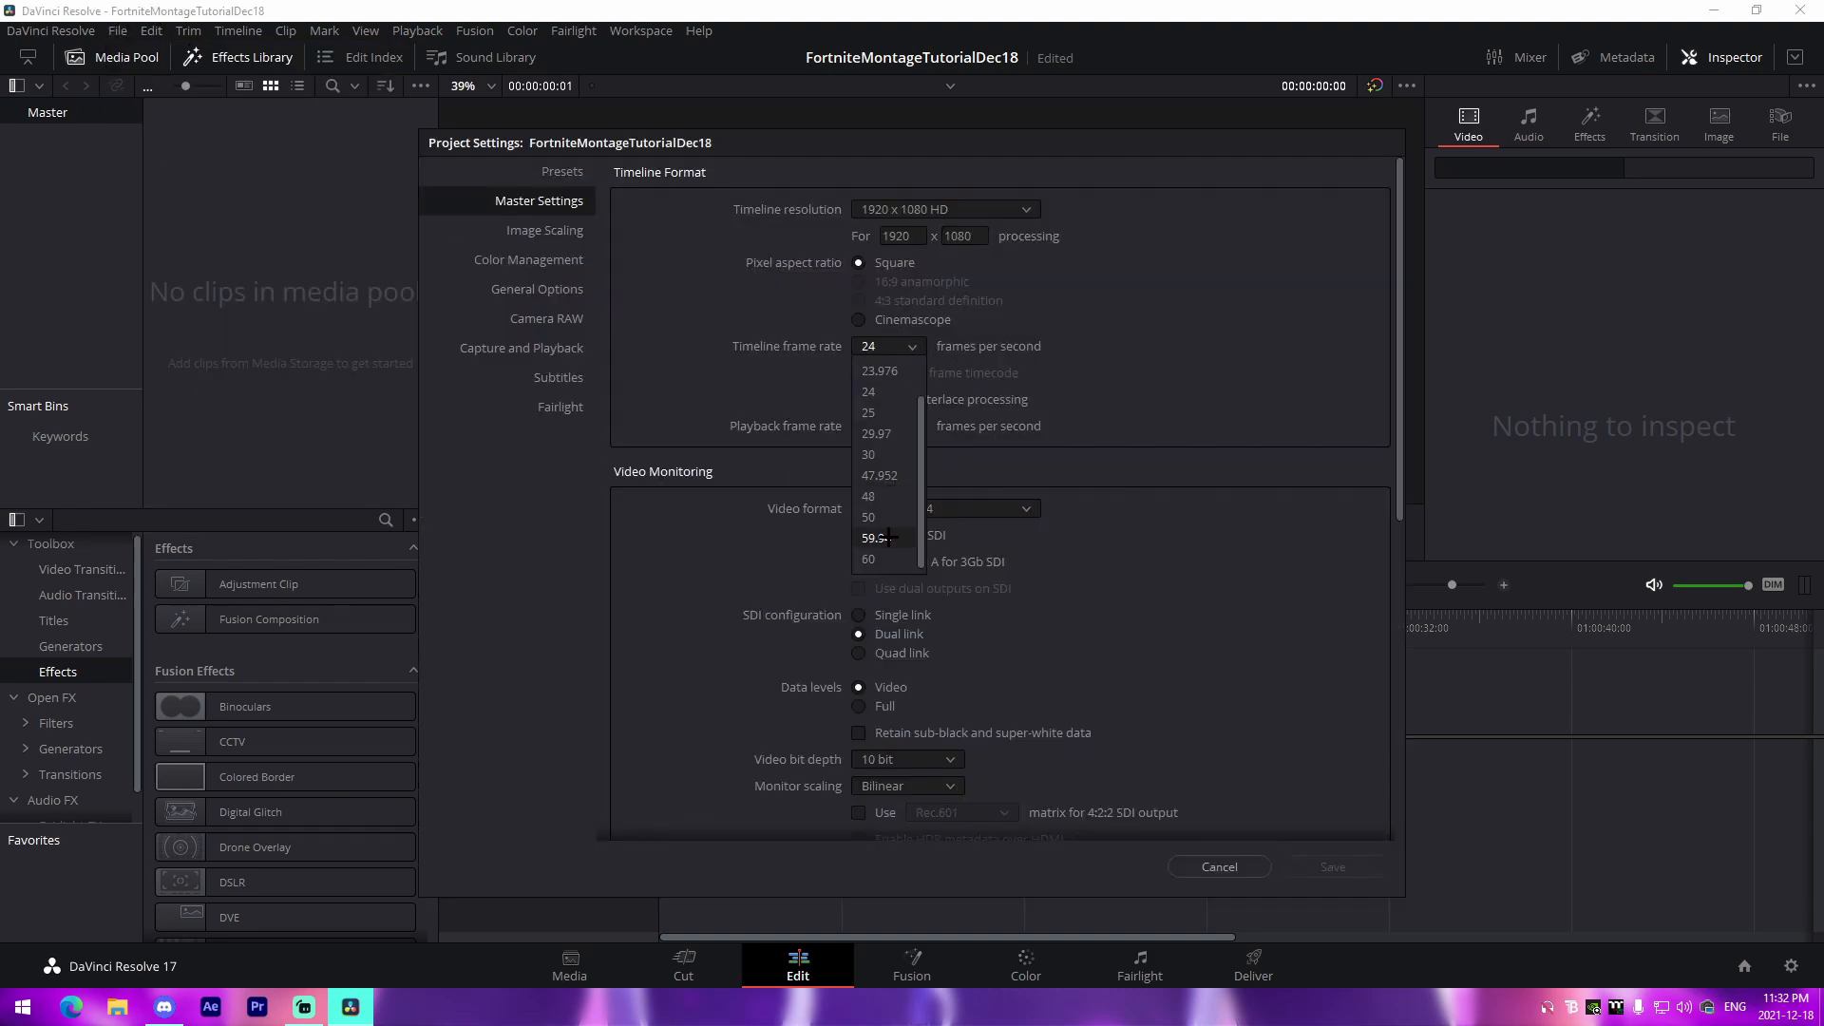
pyautogui.click(884, 554)
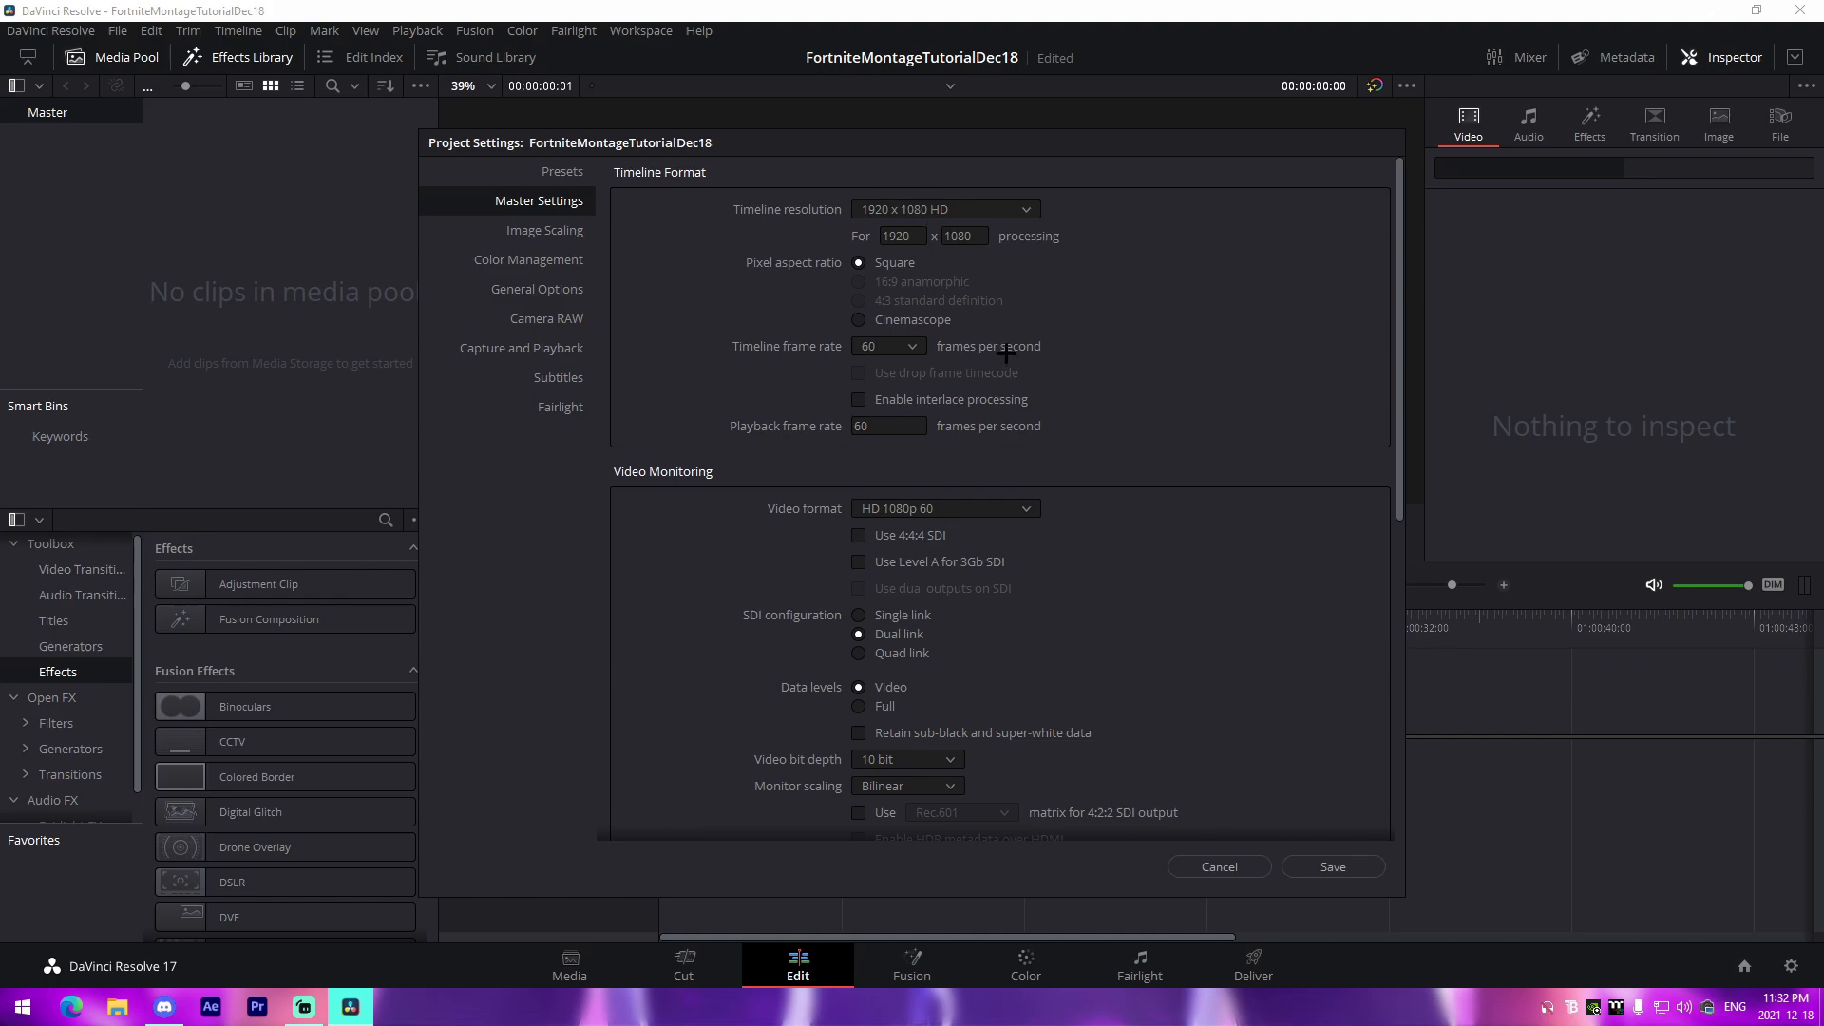
pyautogui.click(1316, 862)
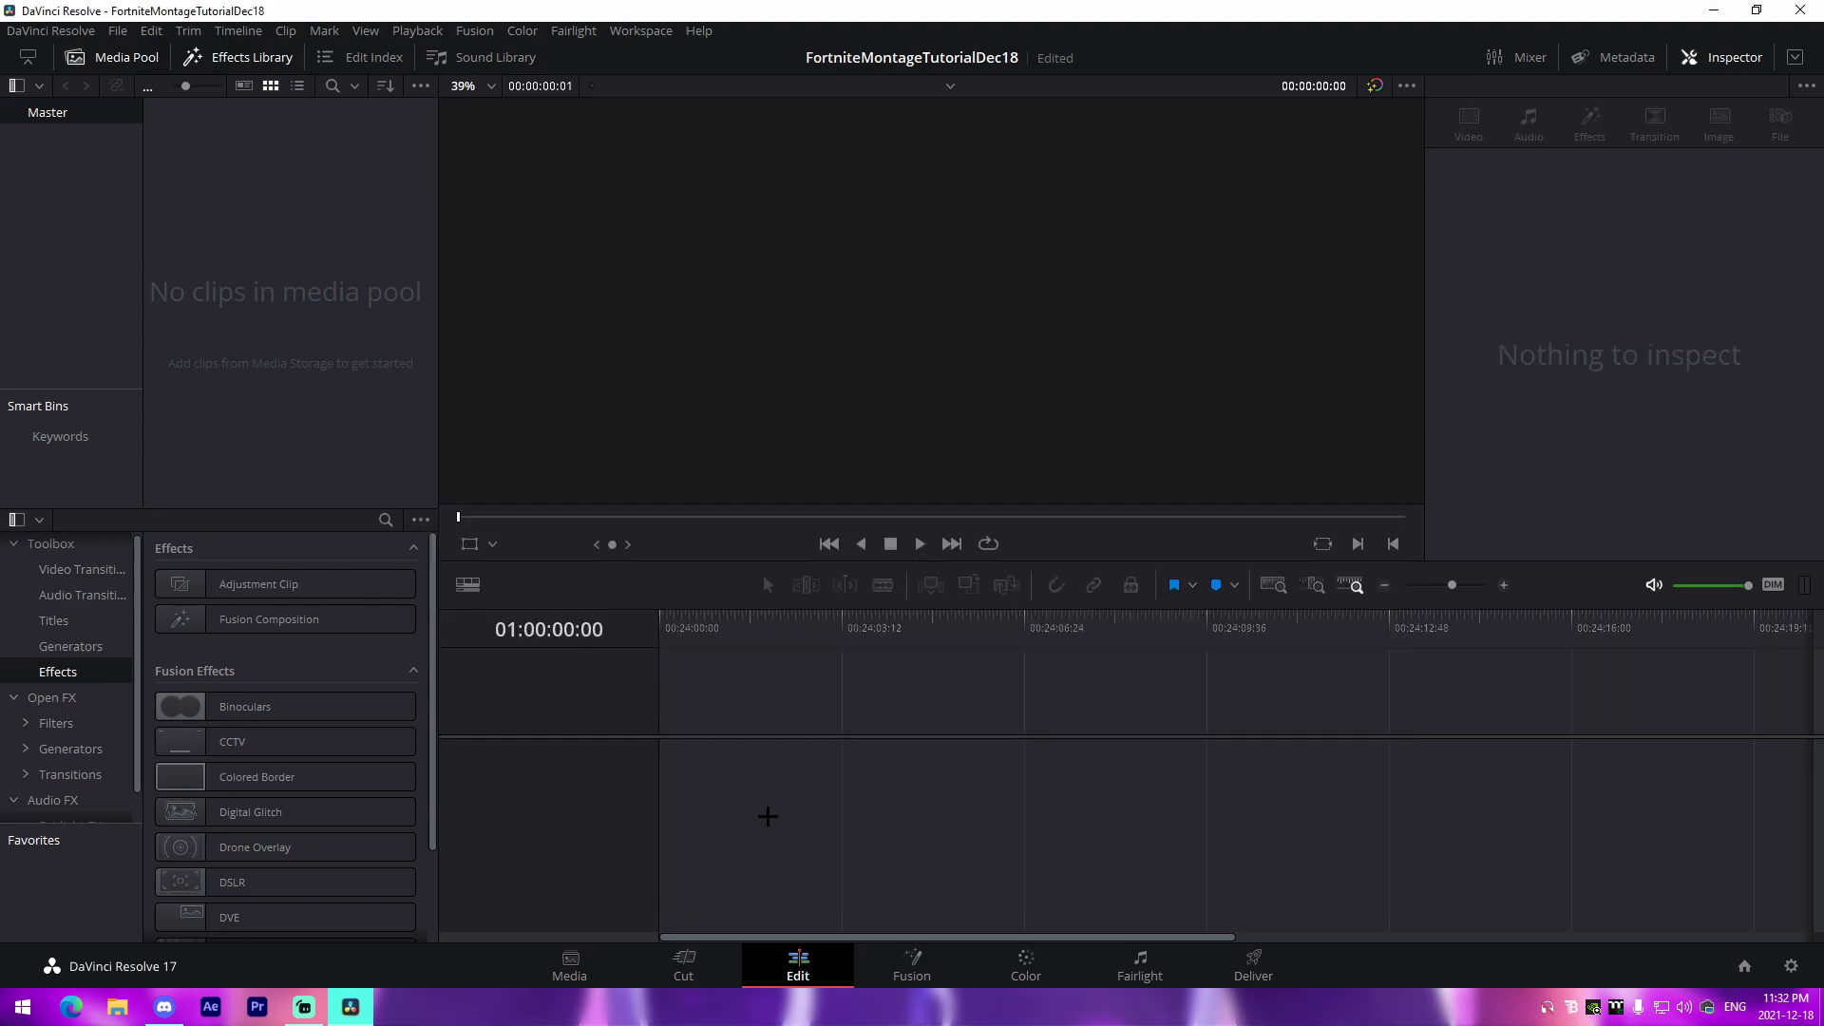
# Dismiss the upgrade offer, switch to Microsoft Edge, and search YouTube for "fortnite highlights"
pyautogui.click(71, 1007)
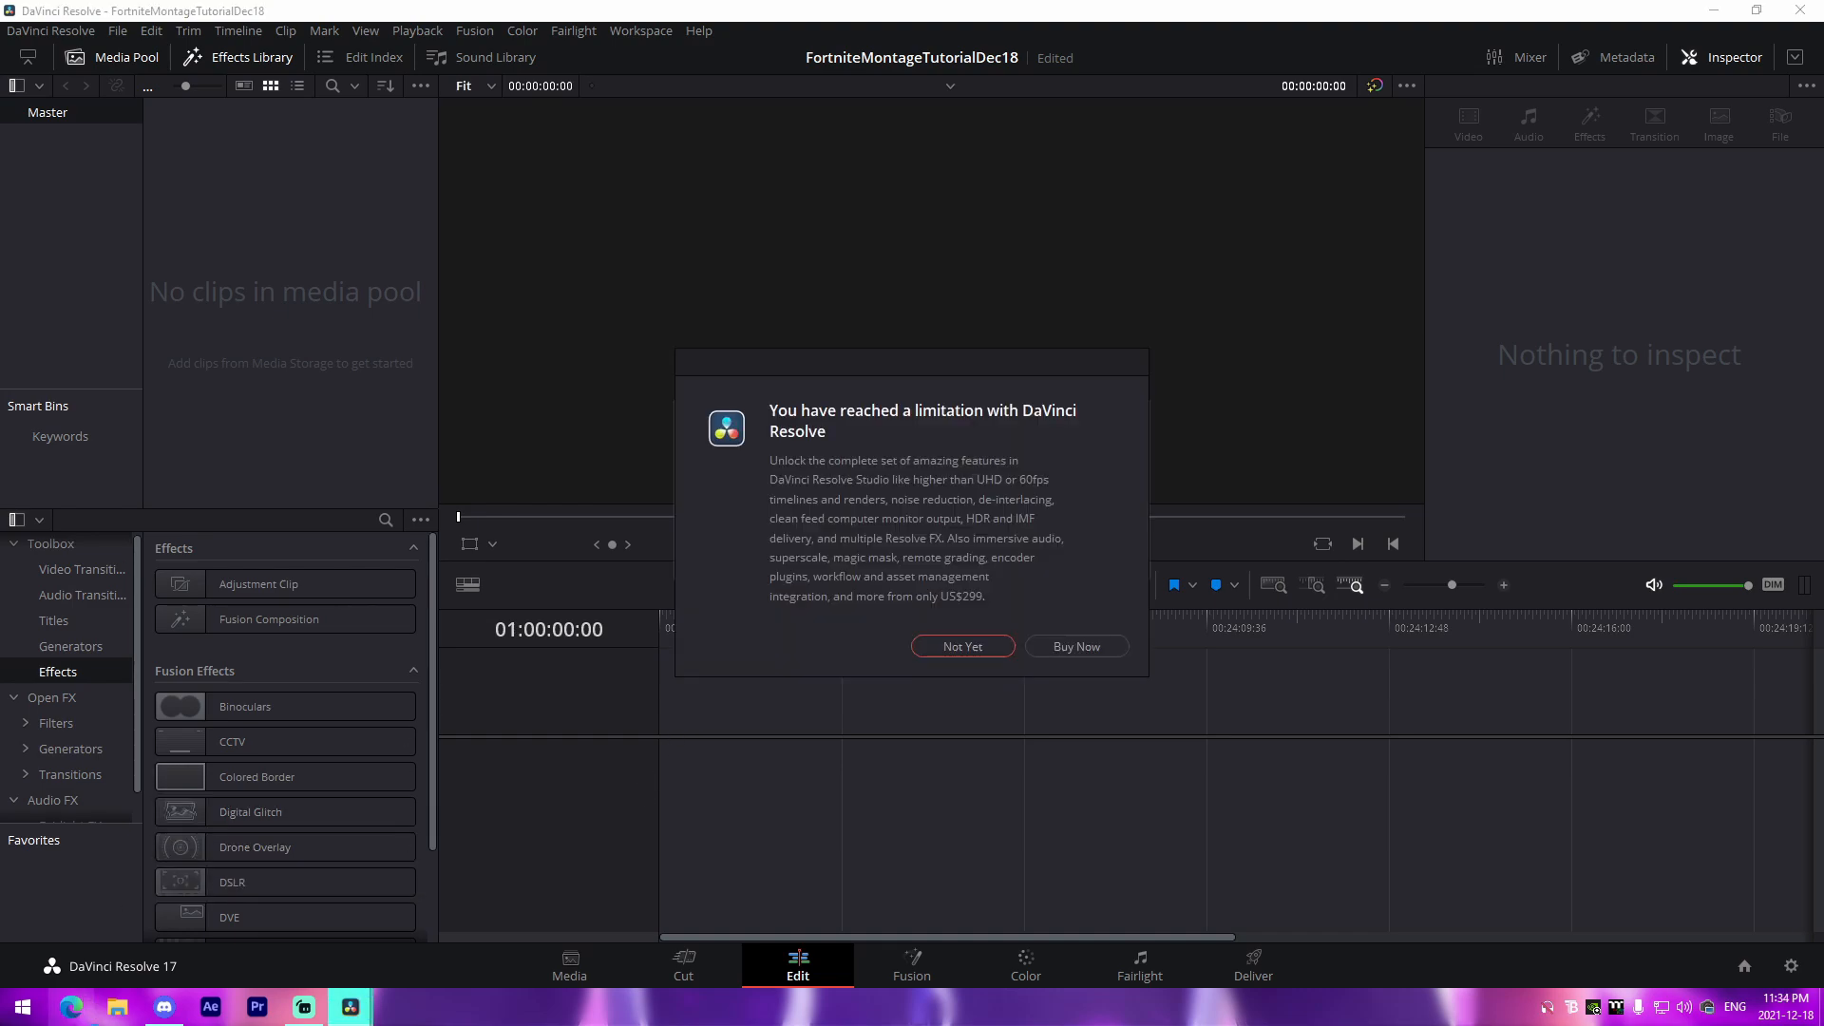
pyautogui.click(965, 645)
pyautogui.click(326, 48)
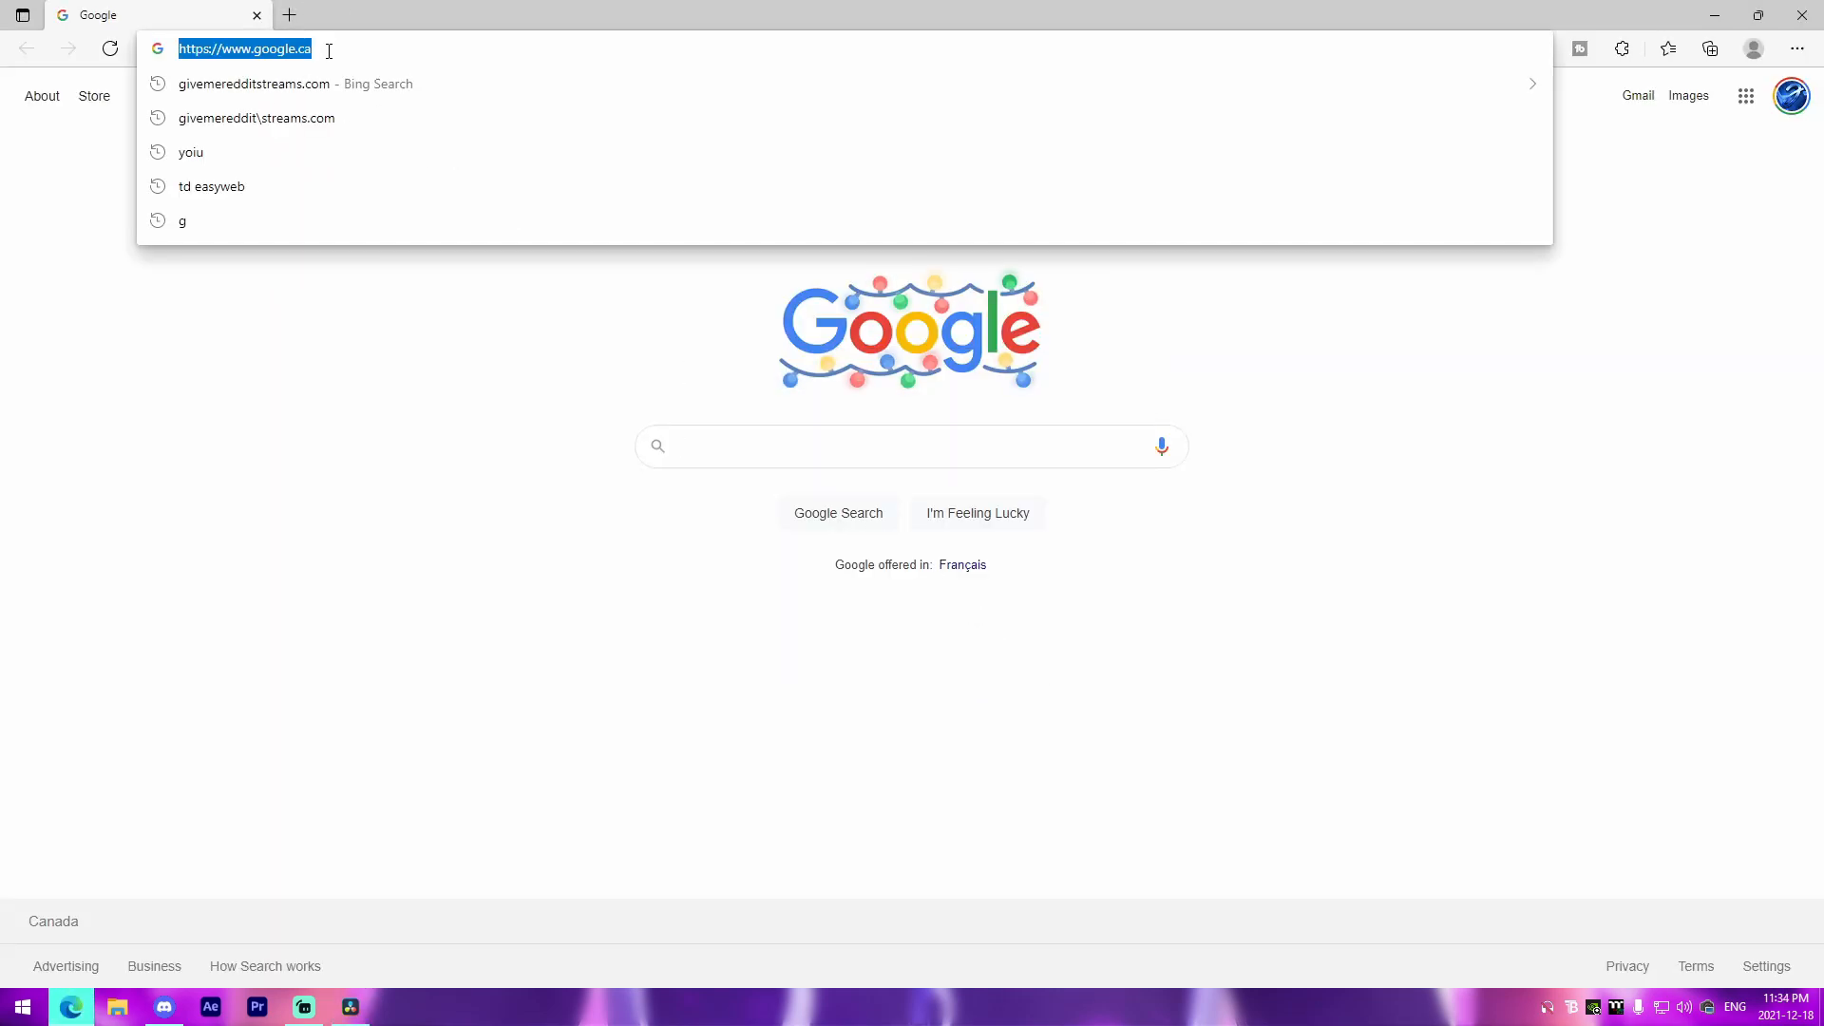
pyautogui.write('y')
pyautogui.press('Return')
pyautogui.click(709, 96)
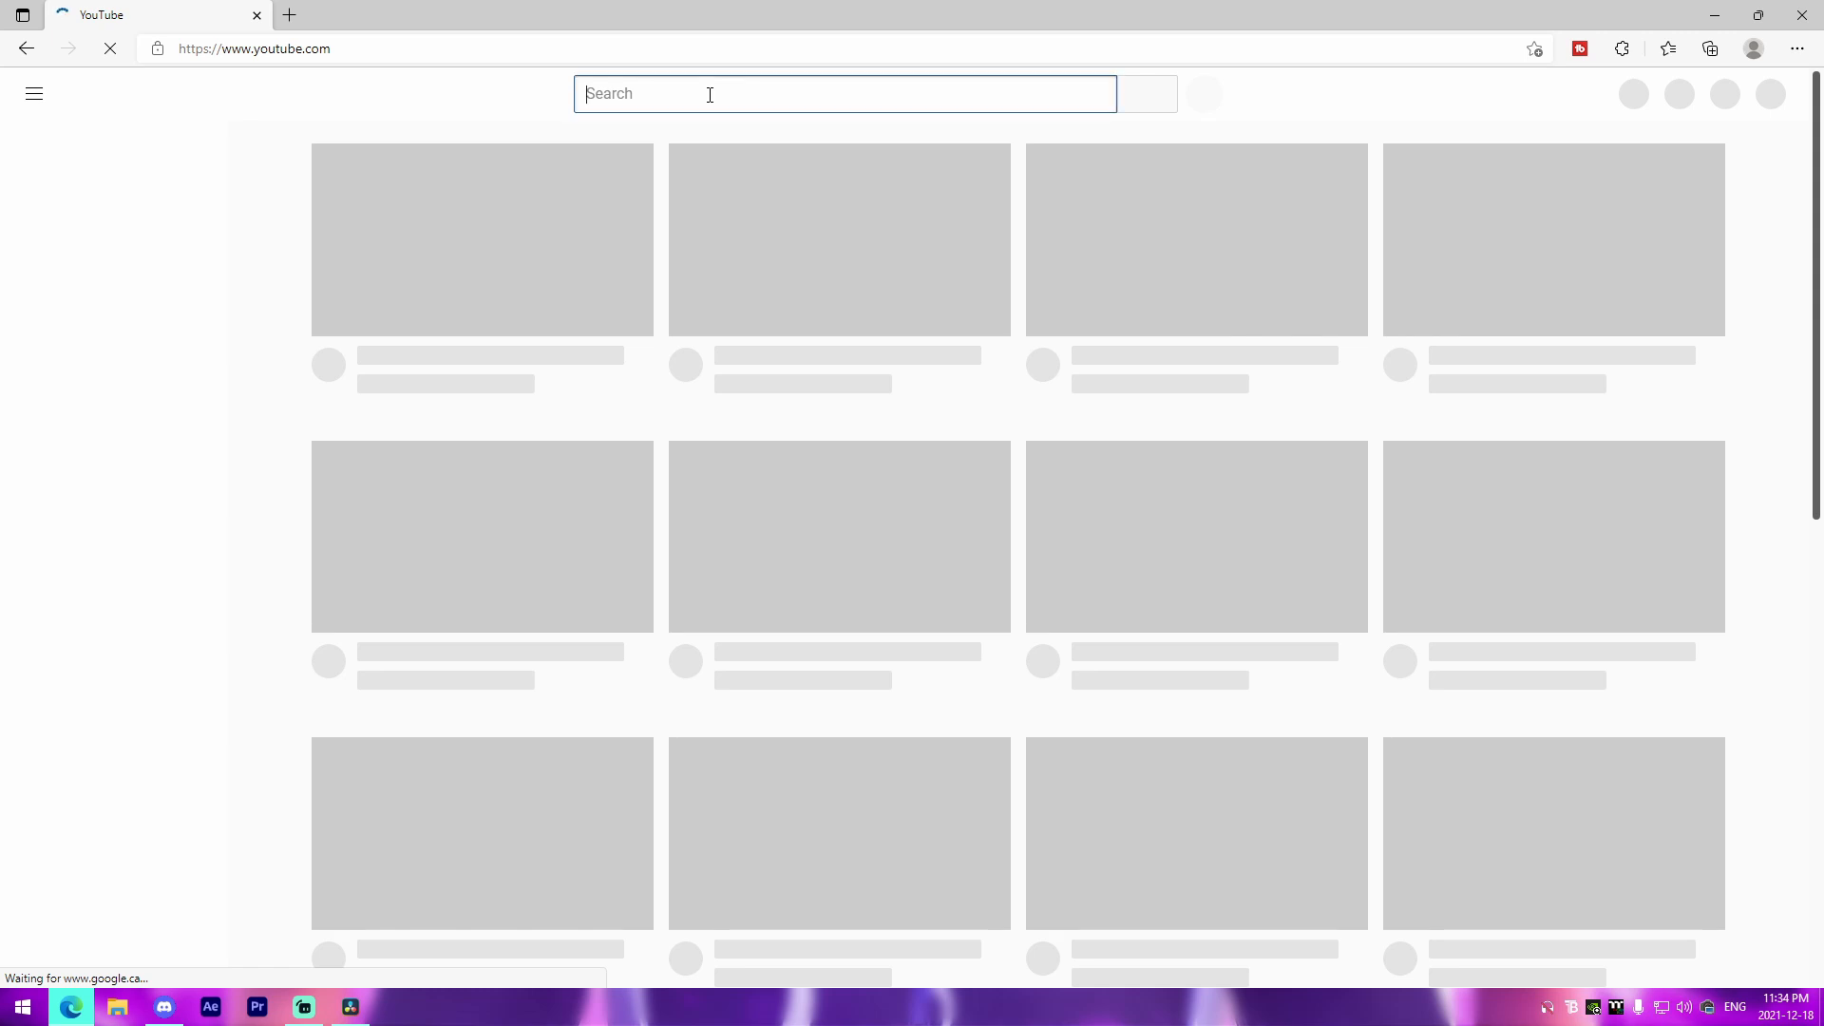
pyautogui.write('fortnite highlights')
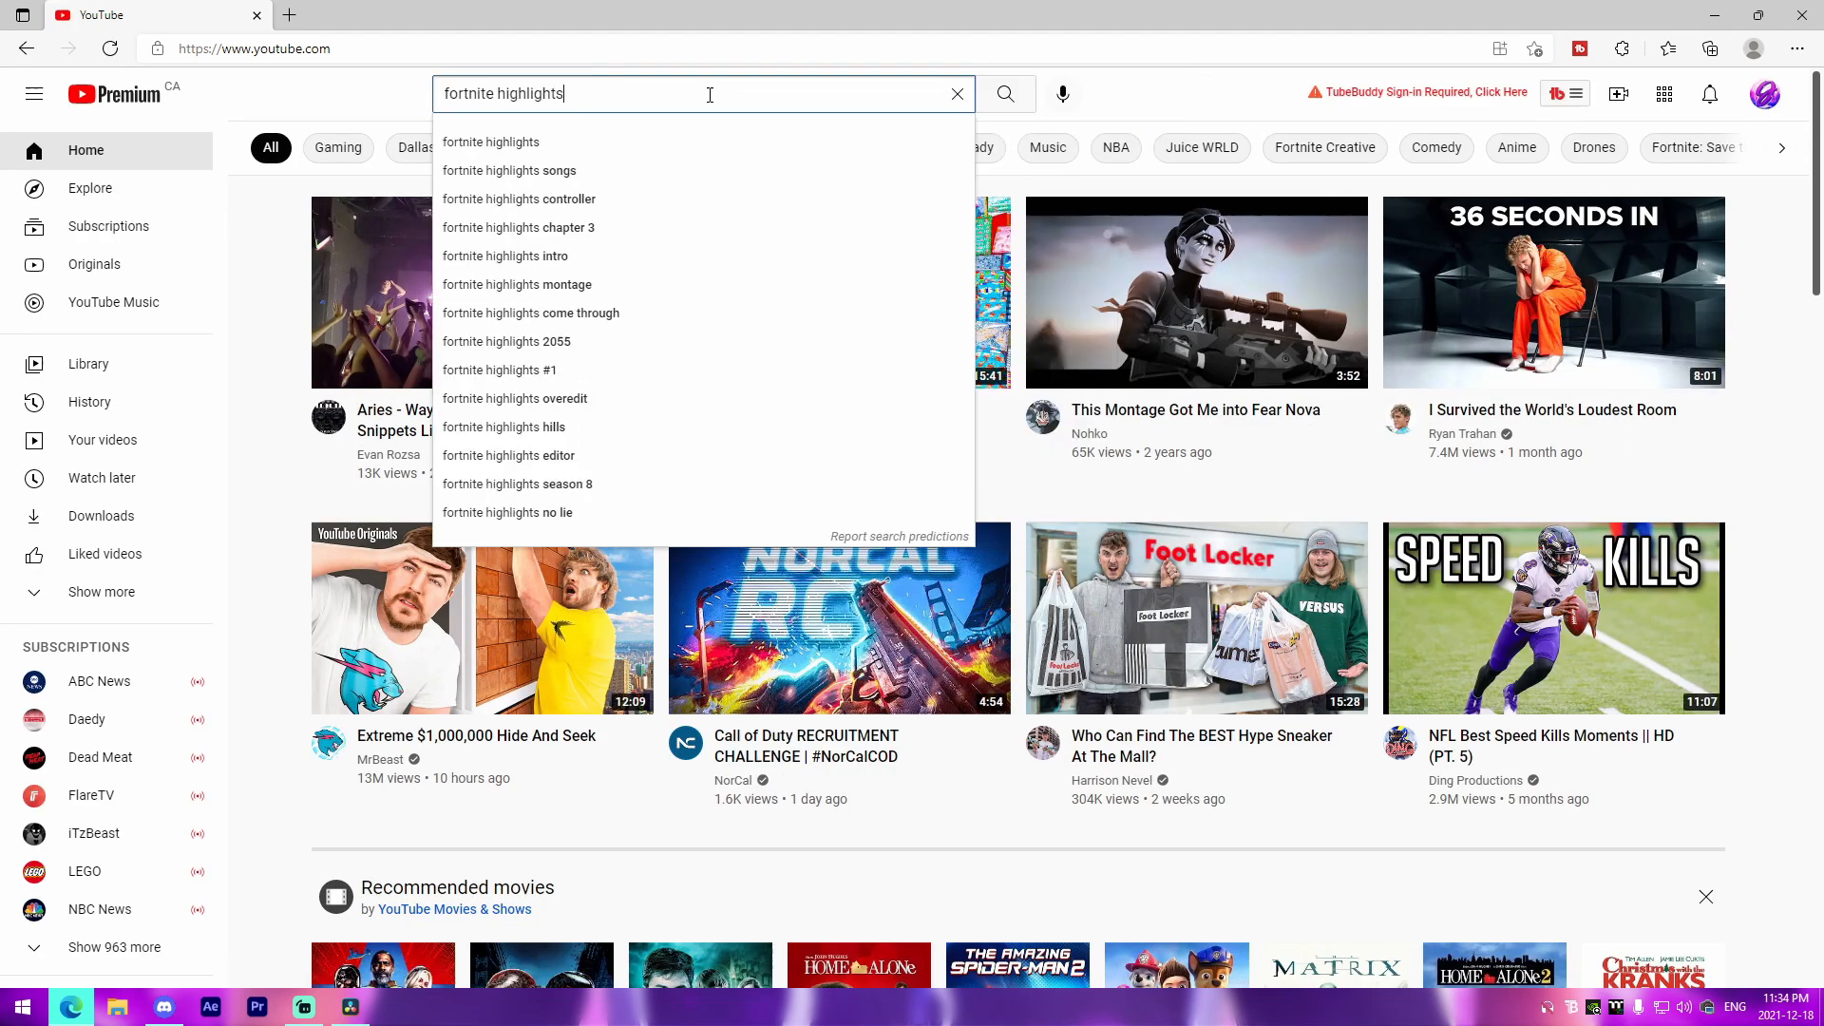
pyautogui.press('Return')
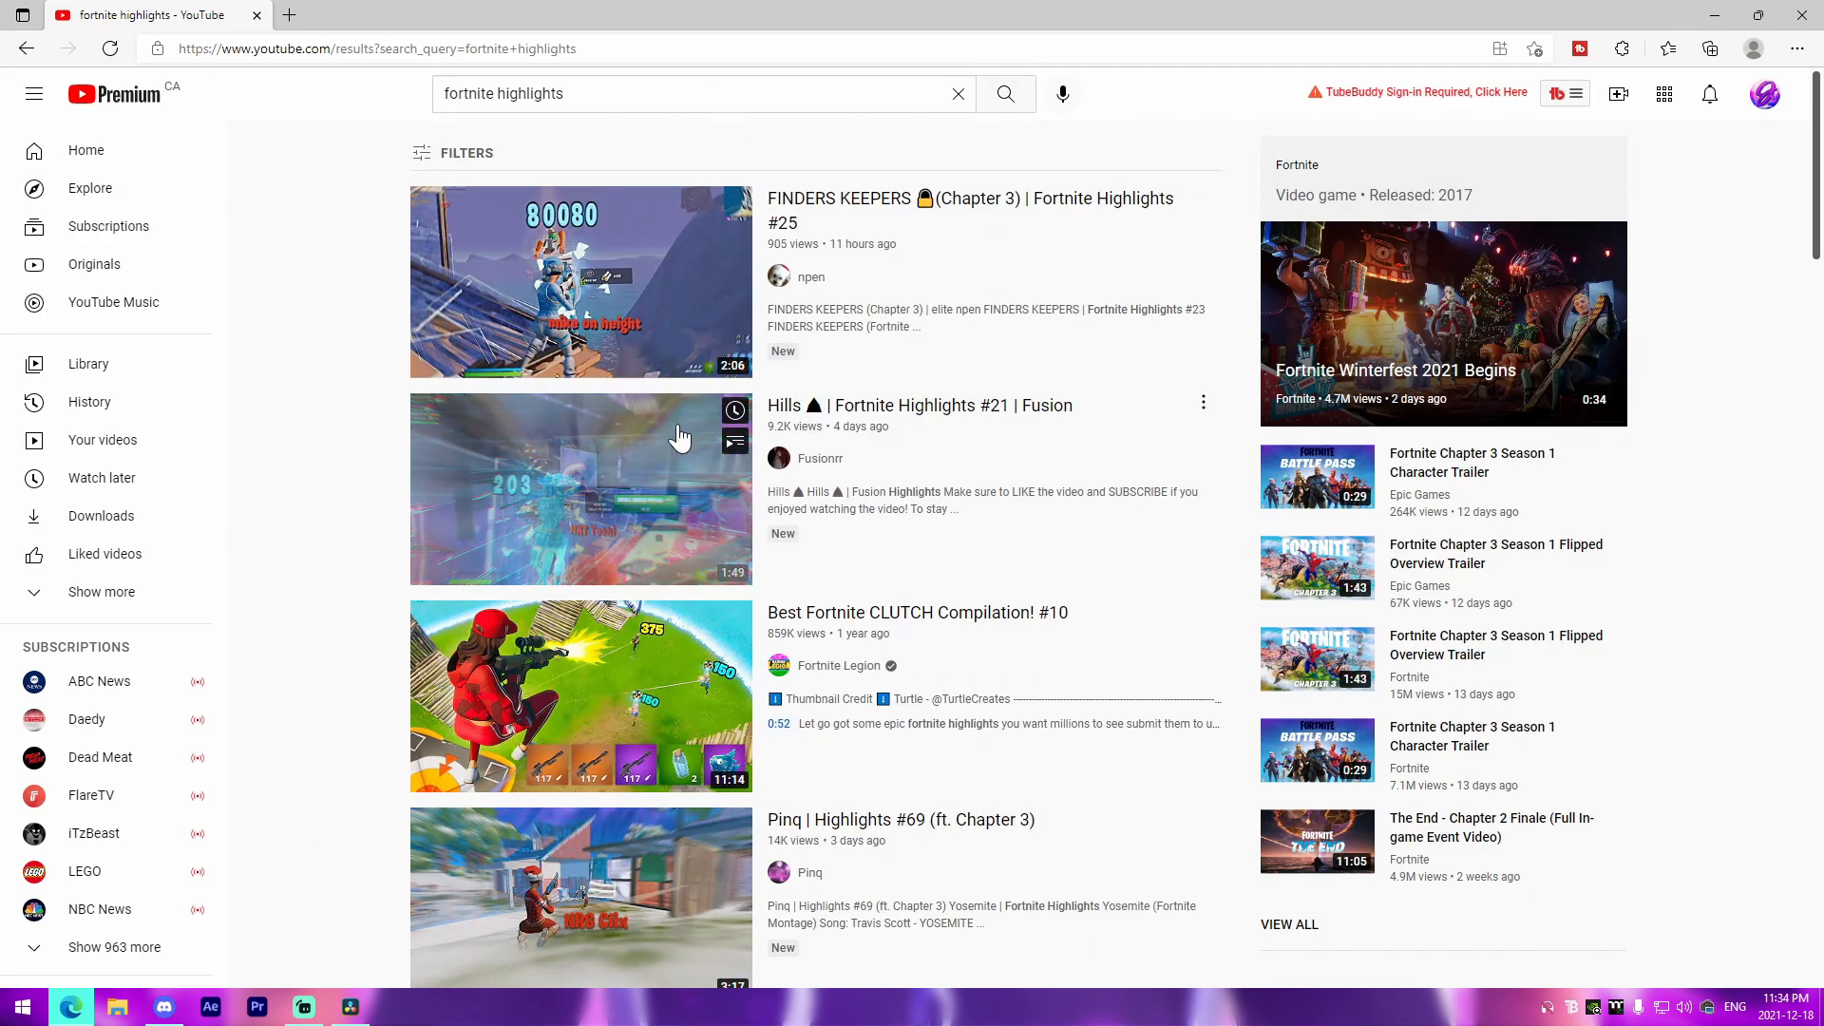
# Refine the YouTube search to "fortnite highlights hills" and open the video Hills | Fortnite Highlights #38
pyautogui.click(611, 101)
pyautogui.write('hiul')
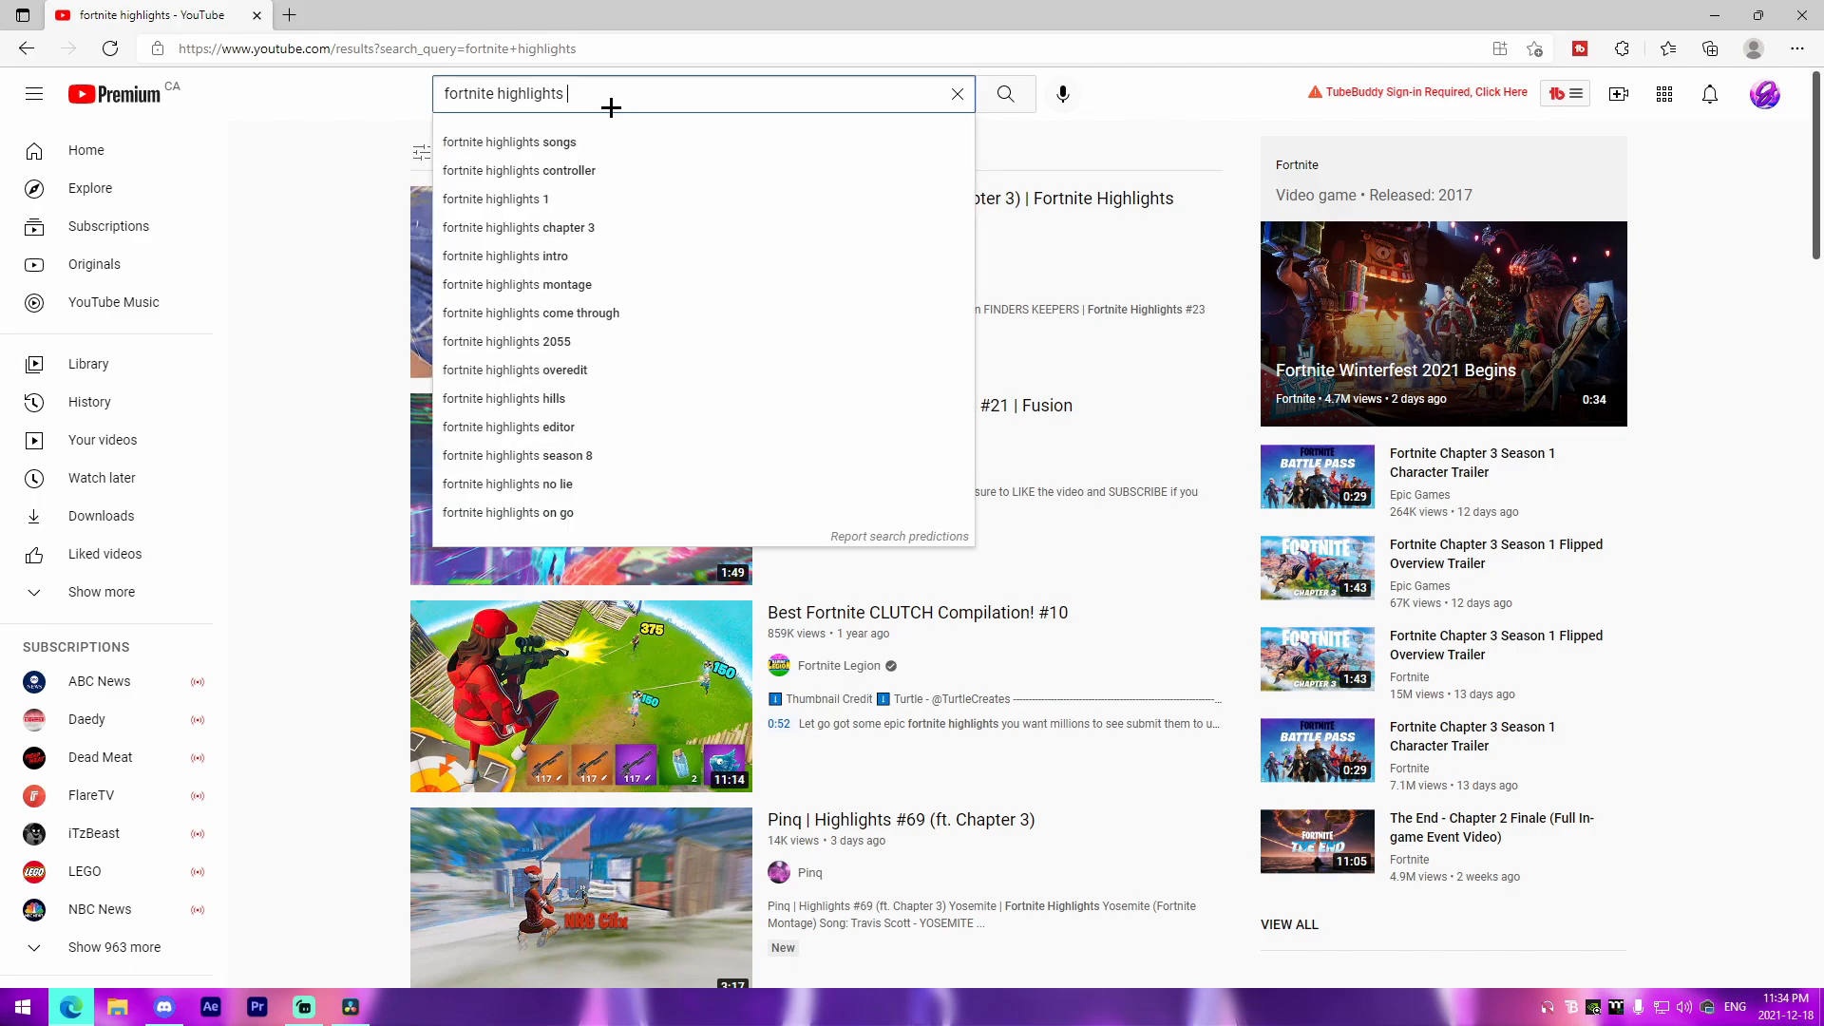
pyautogui.press('BackSpace')
pyautogui.press('BackSpace')
pyautogui.write('lls')
pyautogui.press('Return')
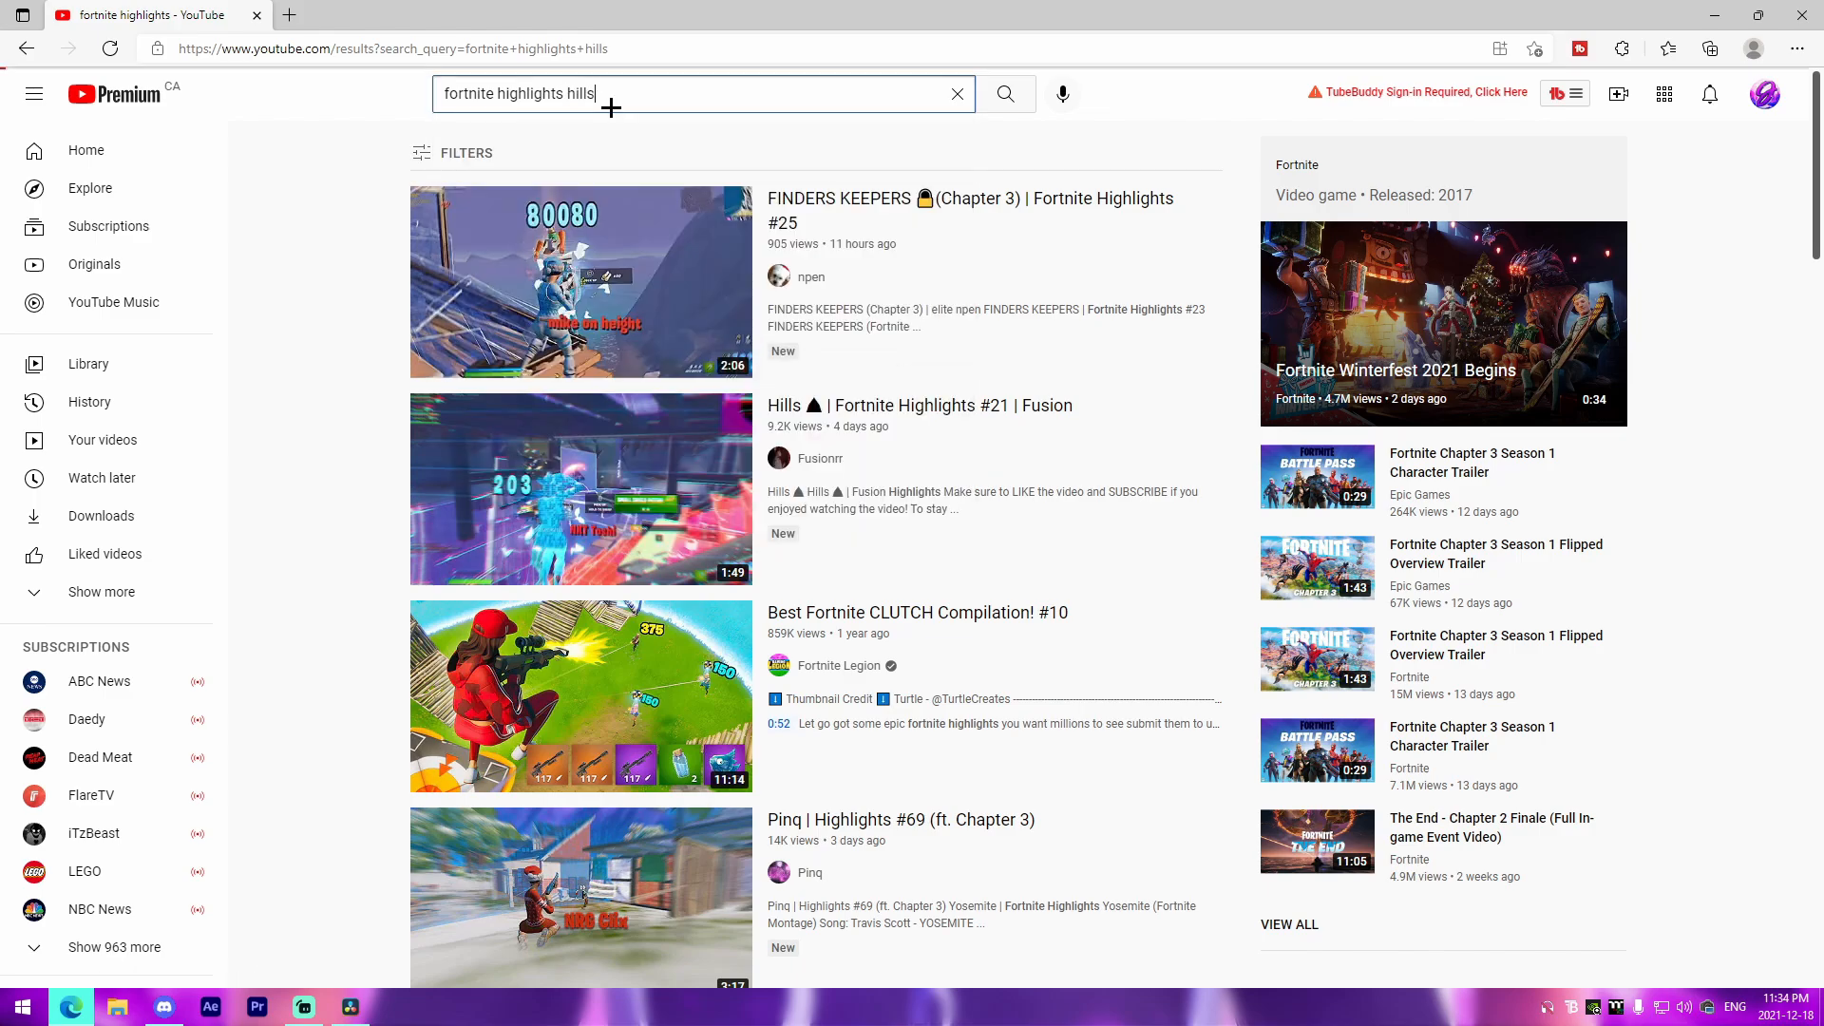
pyautogui.click(703, 284)
pyautogui.click(627, 418)
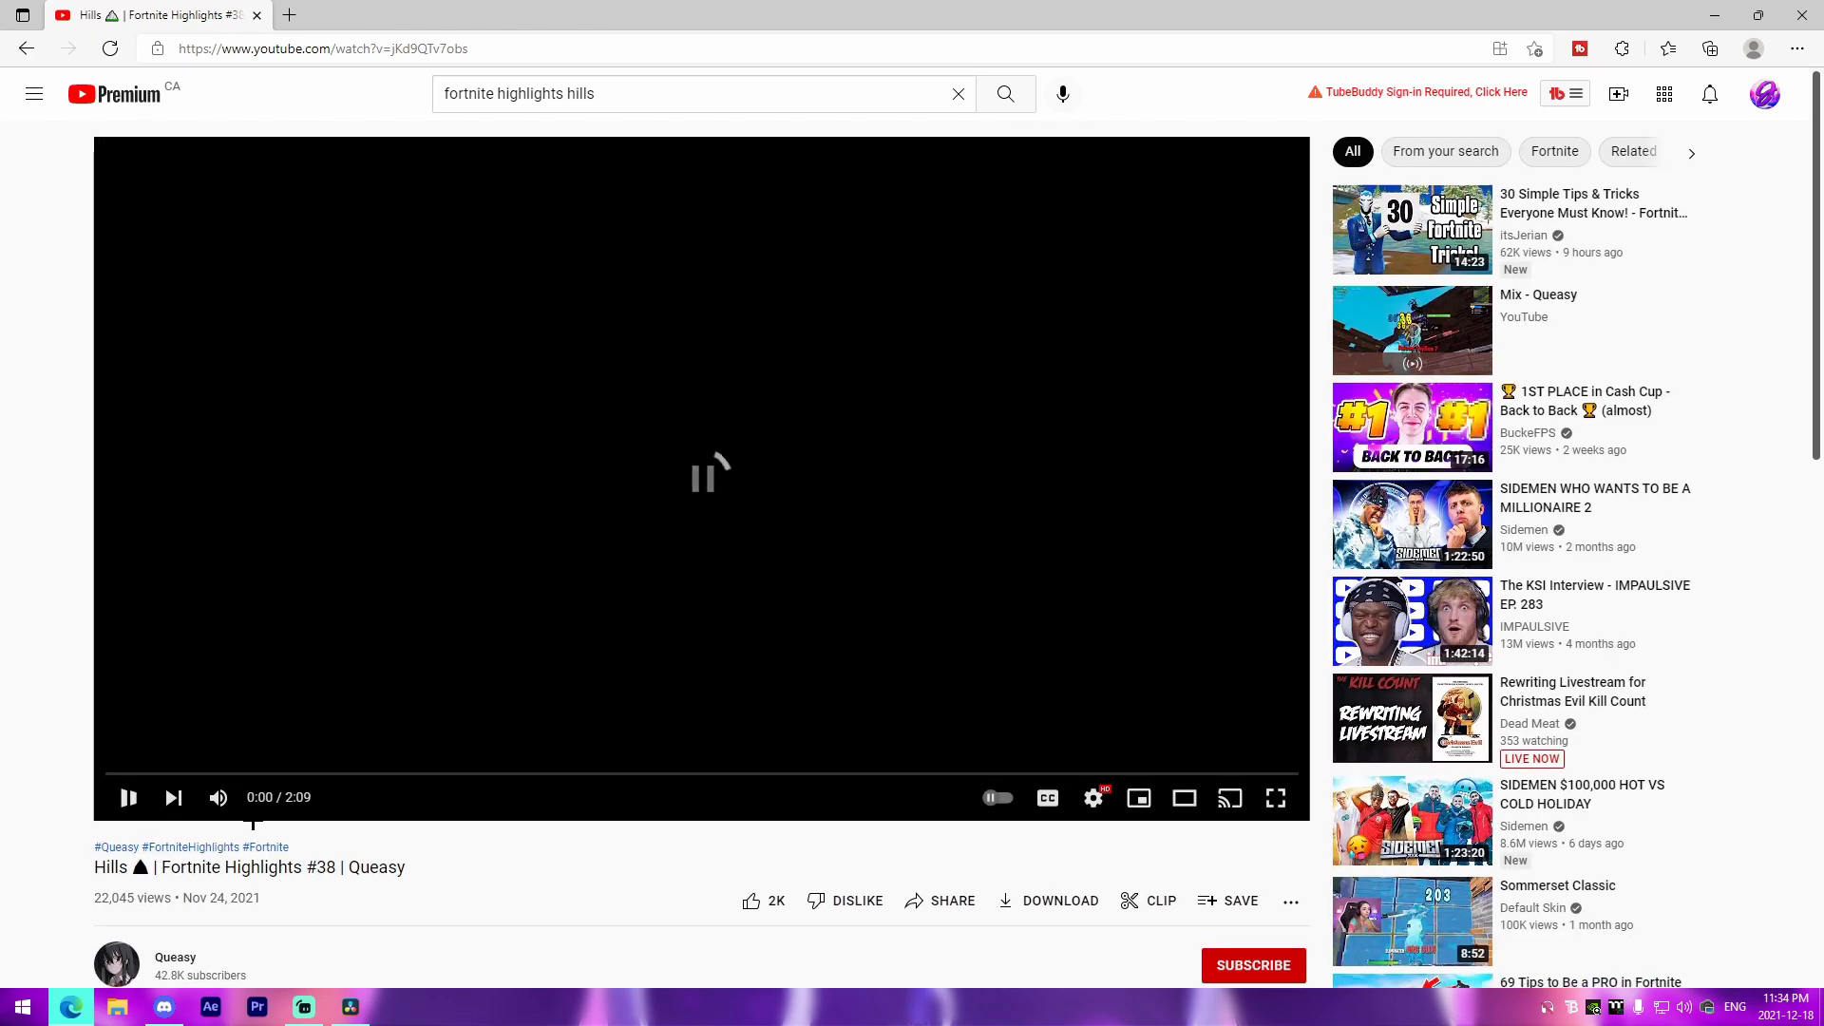
# Expand the highlights video's description and open the song link listed there
pyautogui.scroll(-4, 223, 784)
pyautogui.click(205, 783)
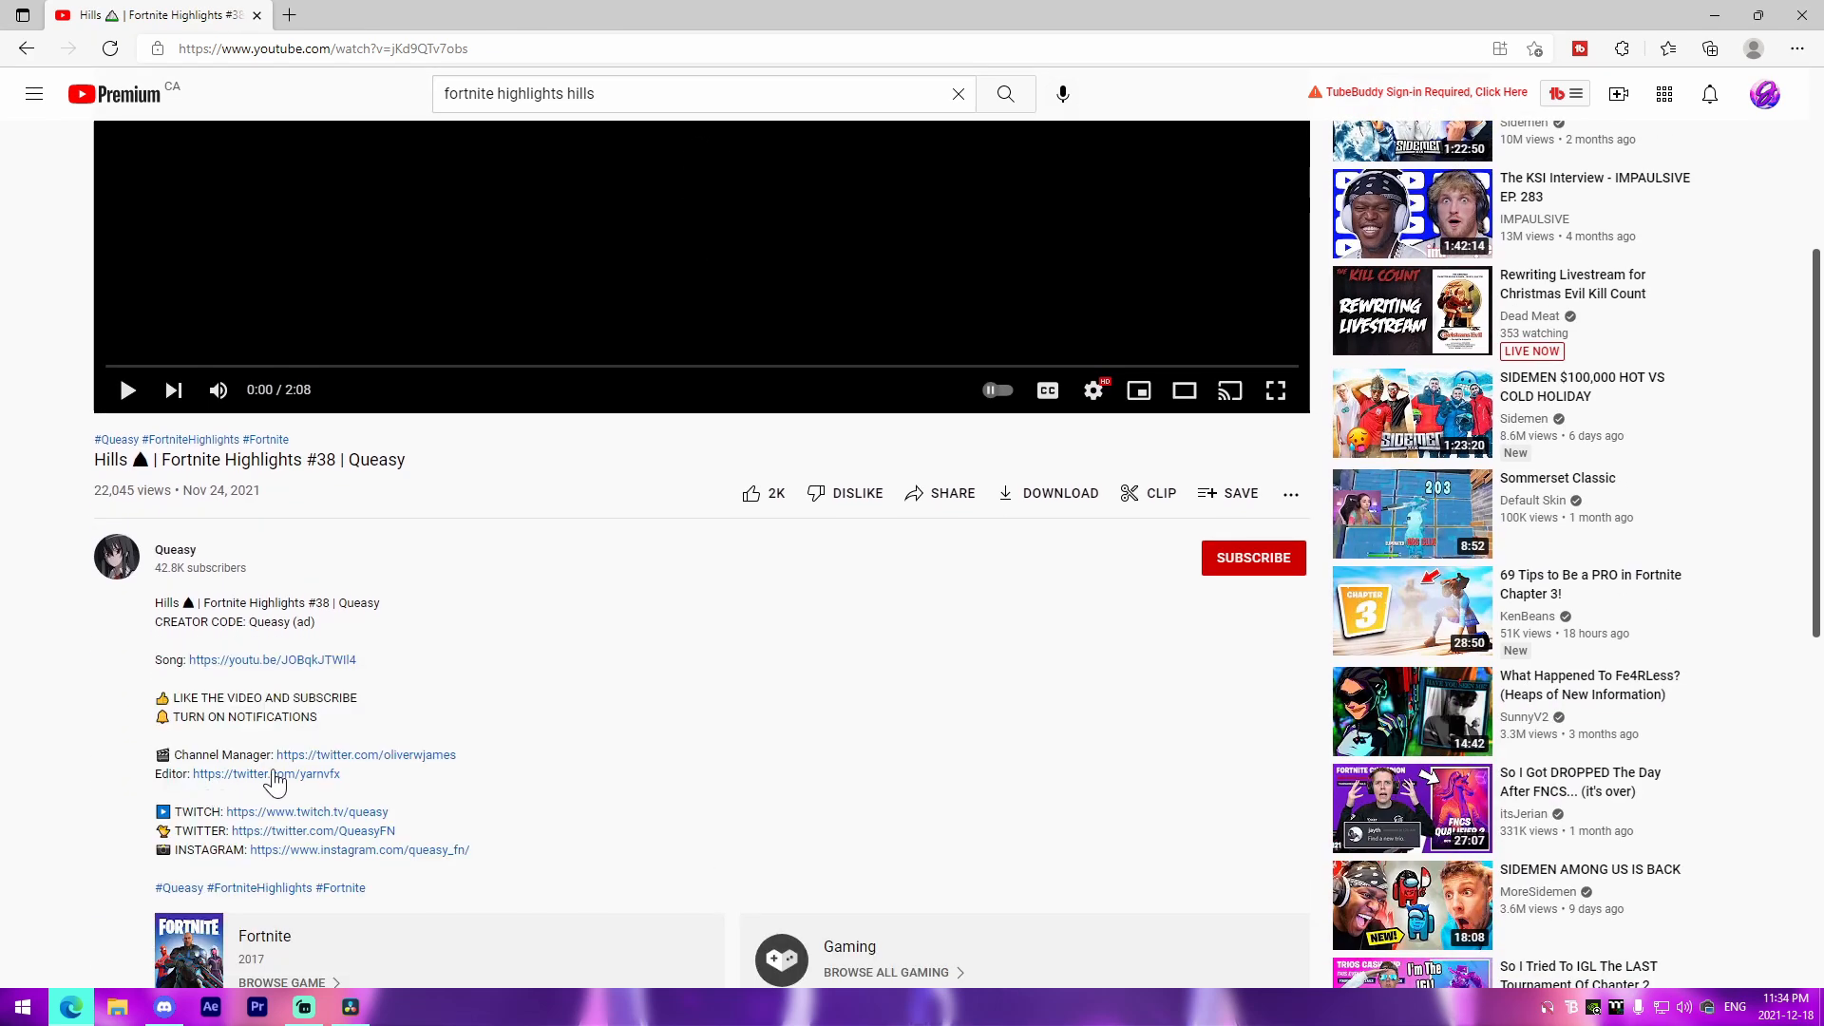
pyautogui.click(240, 662)
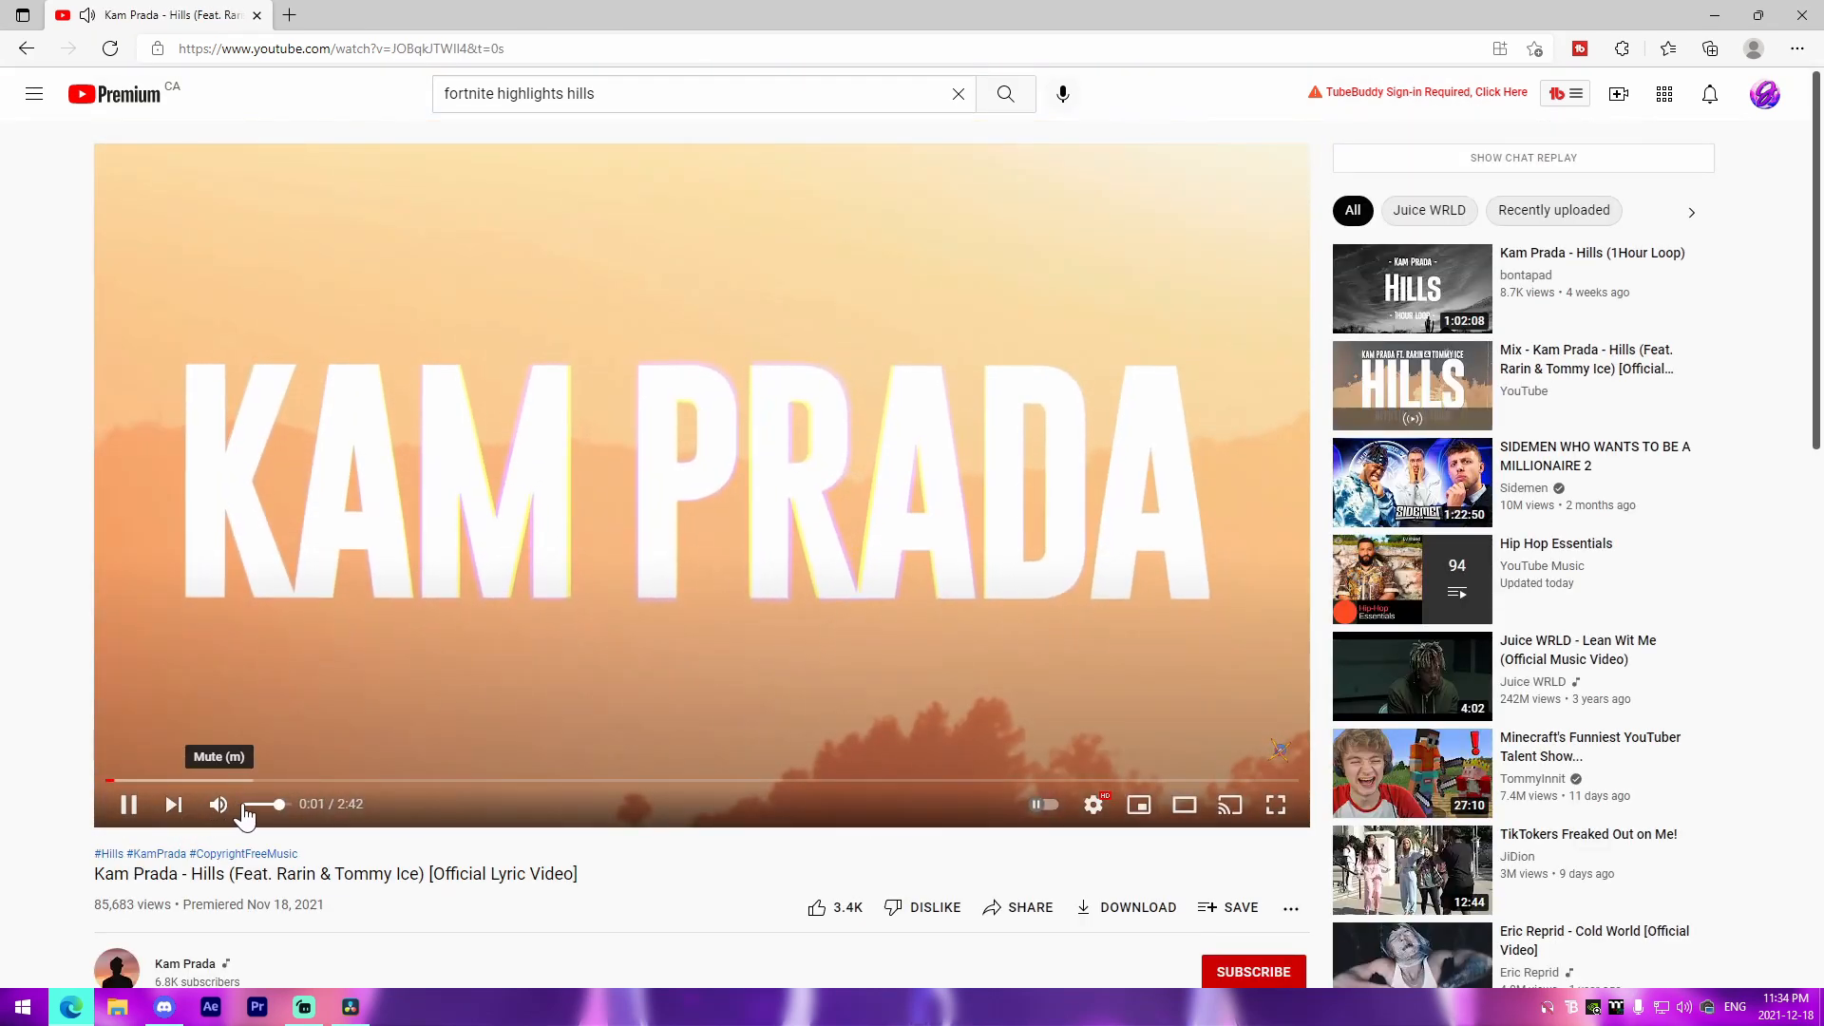
# Examine the full description of the Hills lyric video for credits and usage information, and pause playback
pyautogui.scroll(-9, 346, 818)
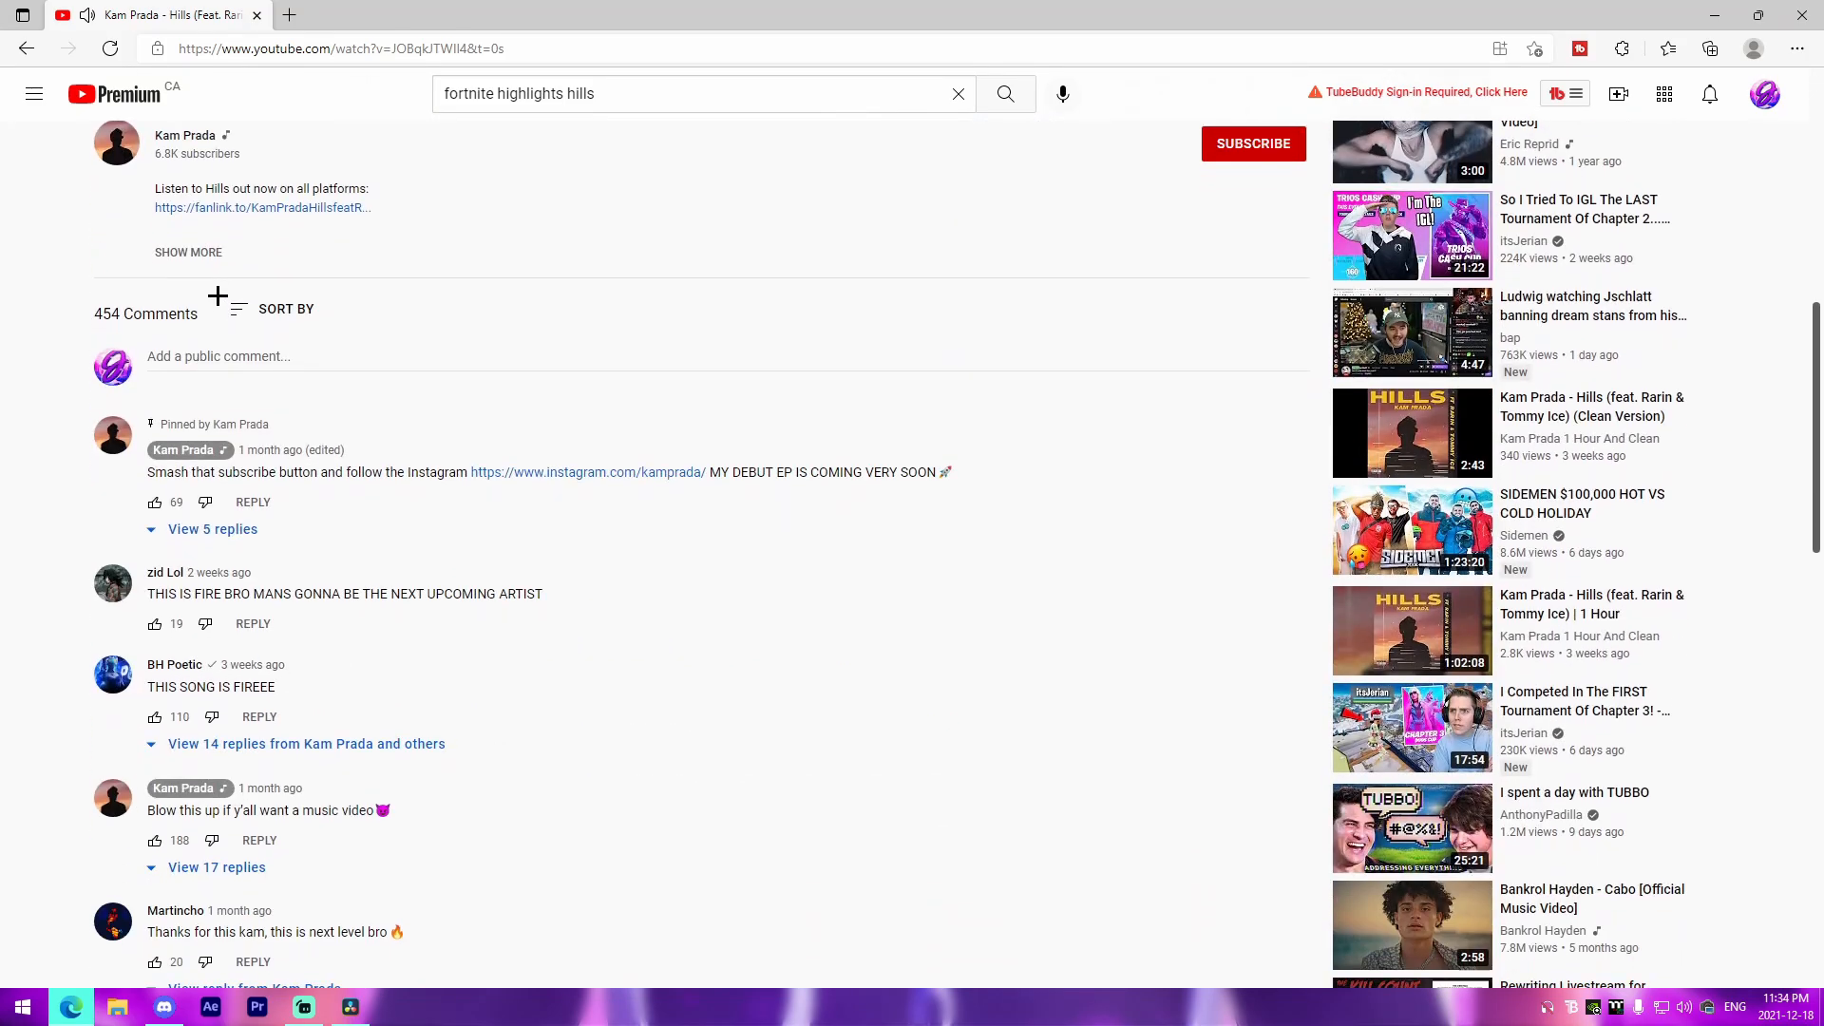
pyautogui.click(189, 253)
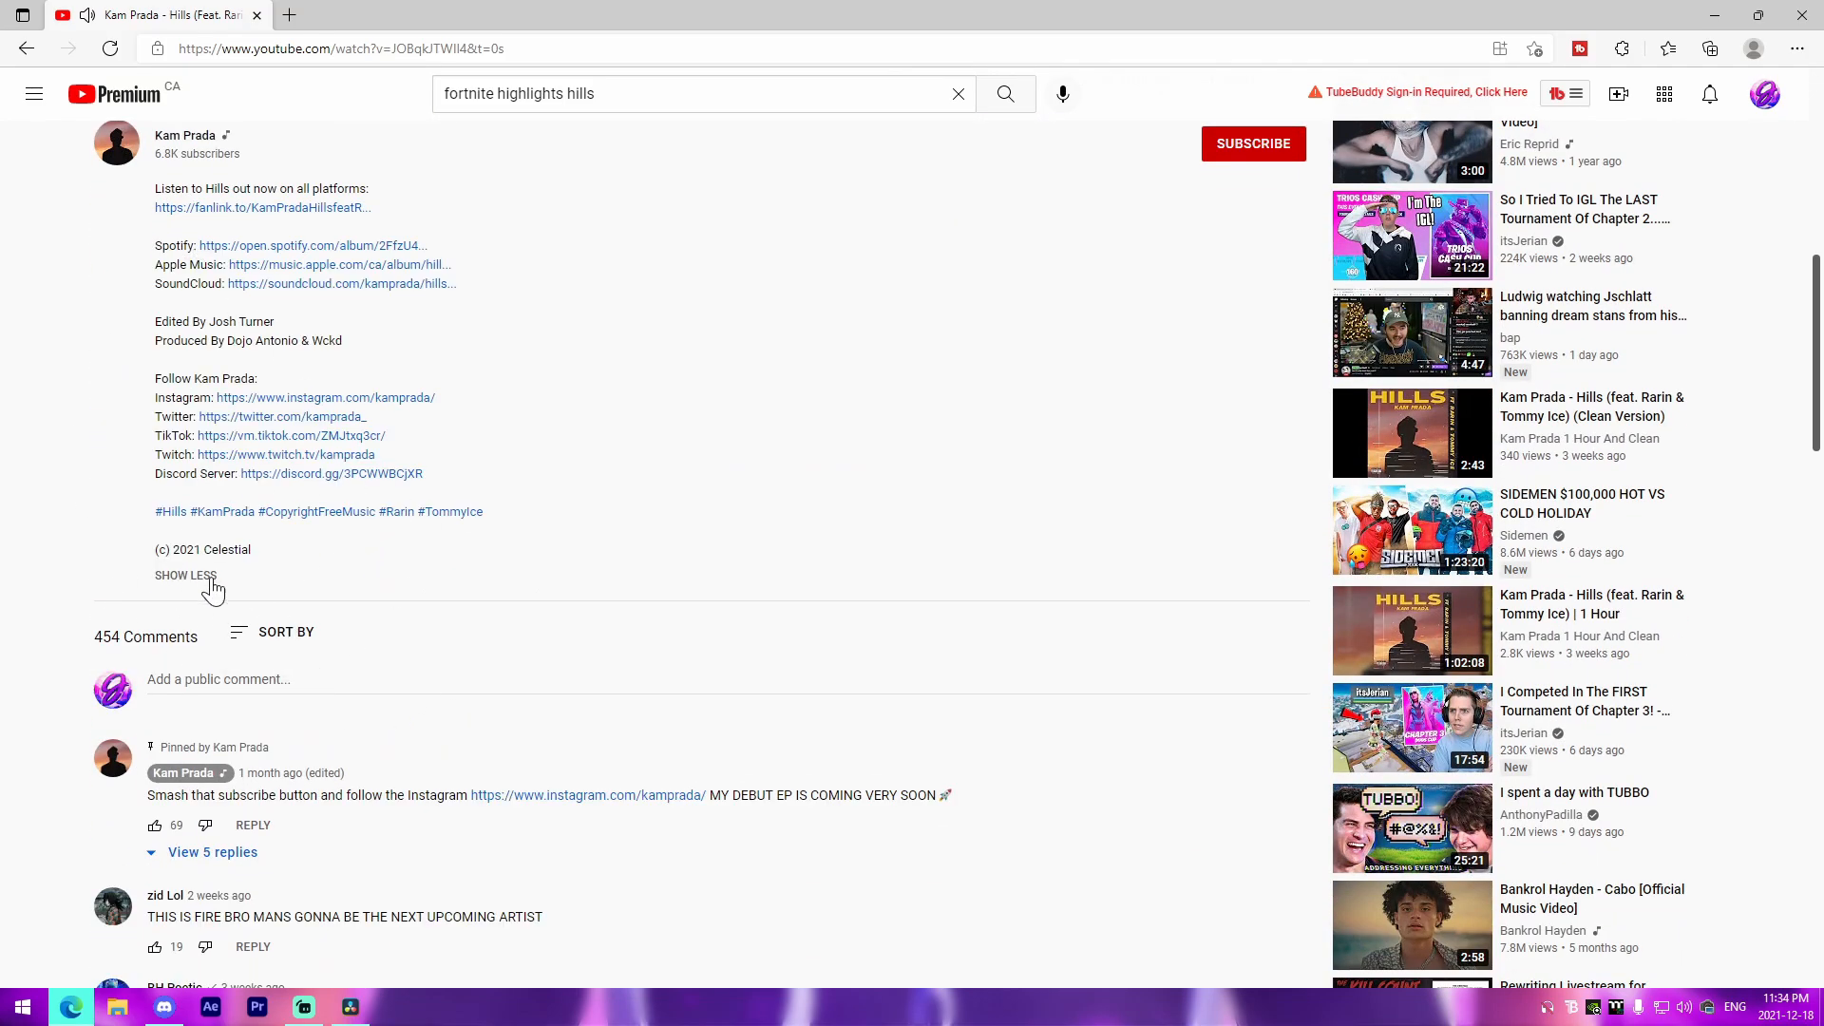
pyautogui.scroll(9, 693, 497)
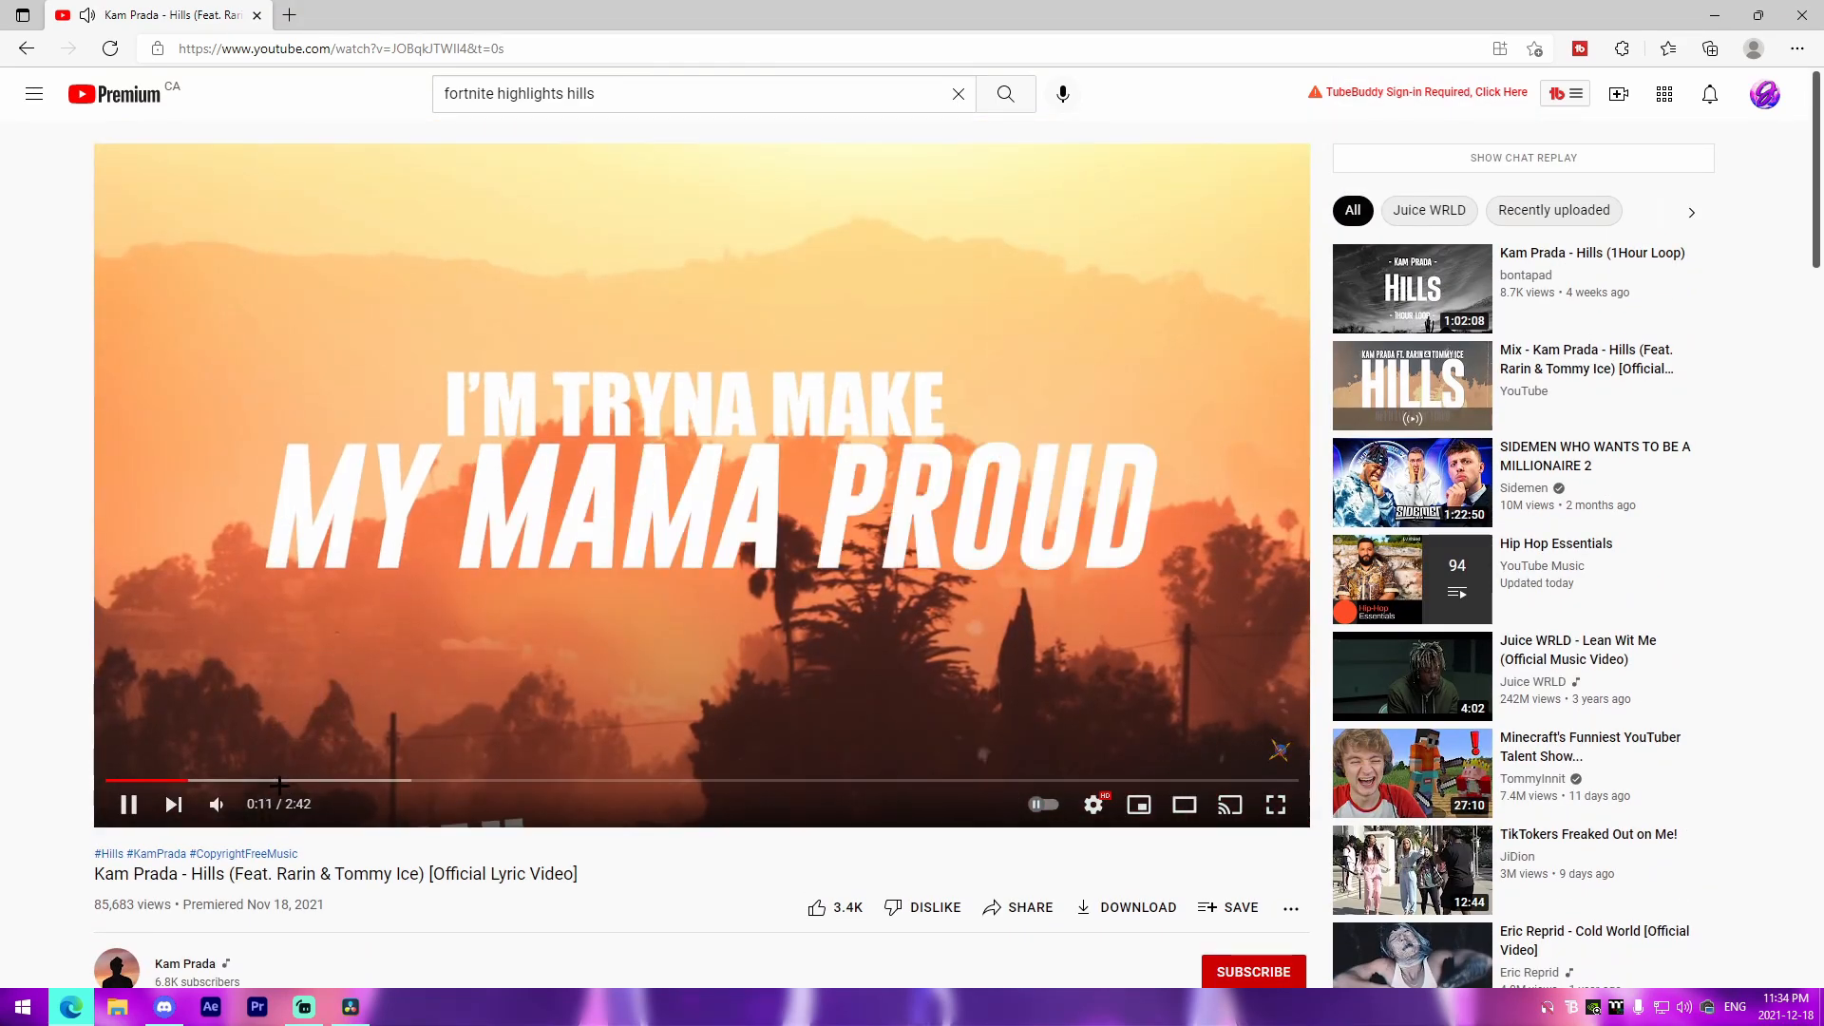
pyautogui.click(358, 631)
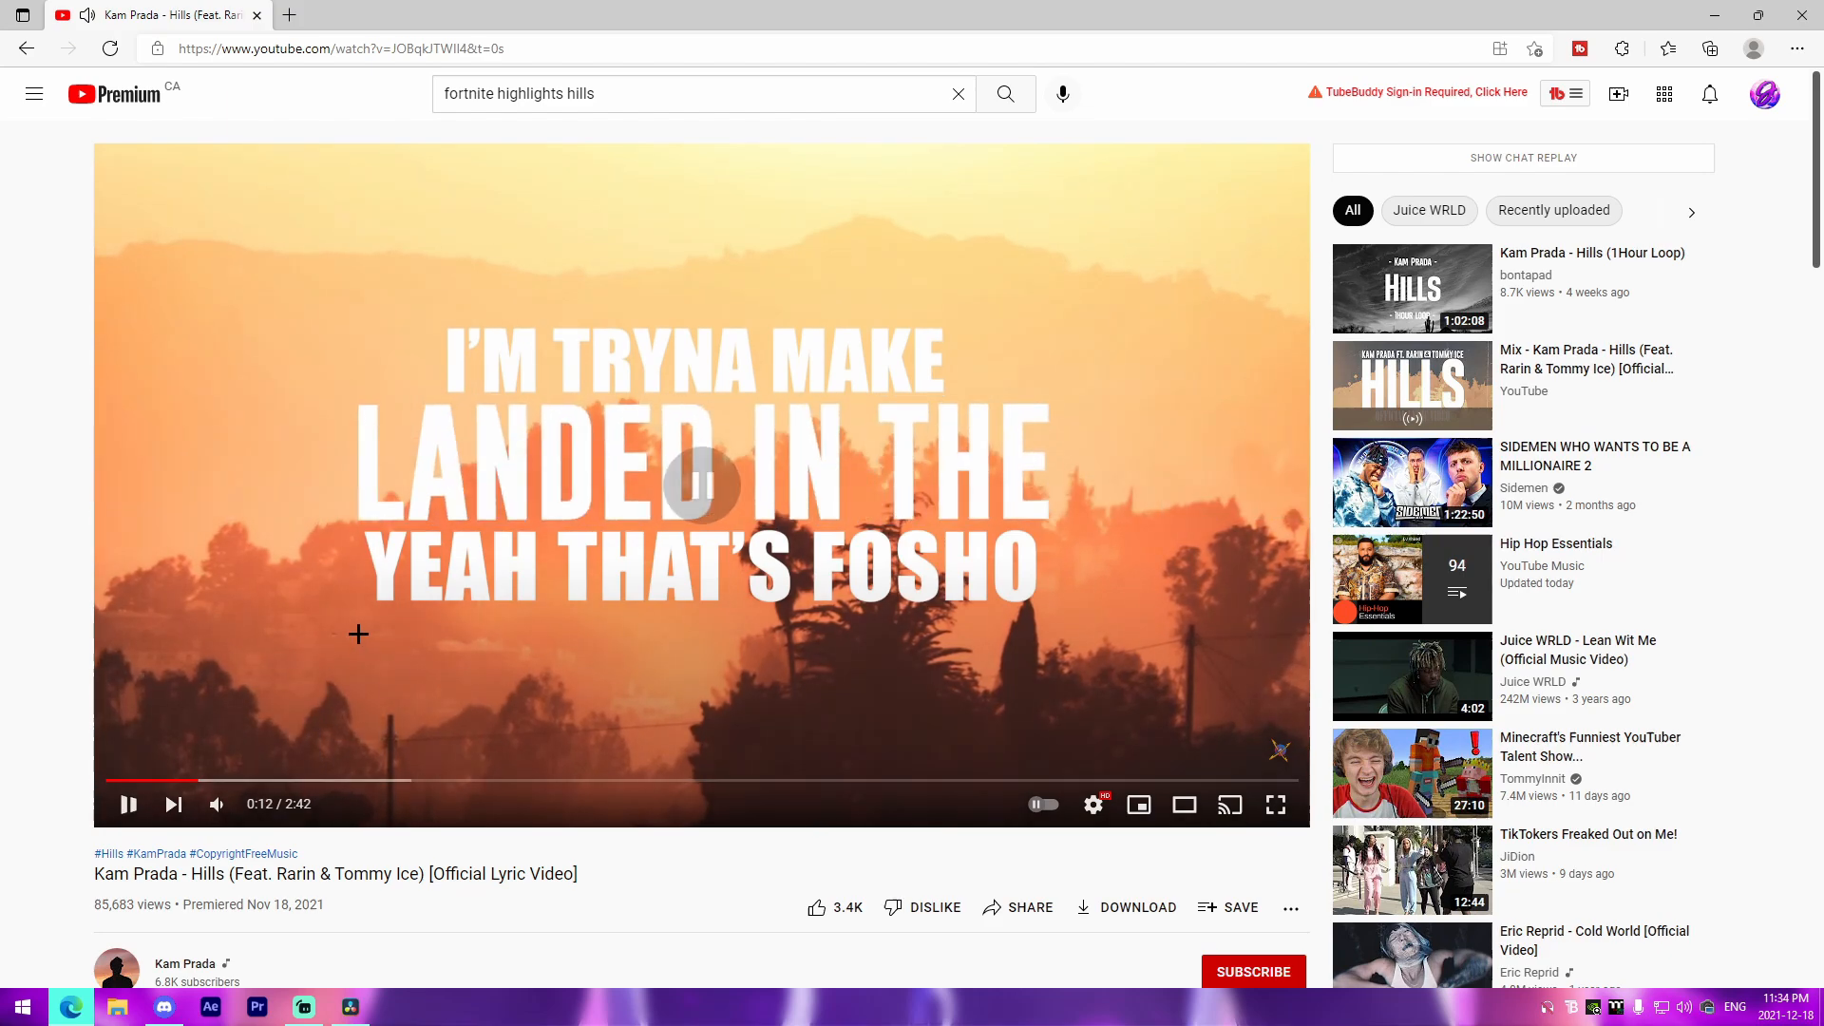
# Insert "pp" after "youtube" in the song video's address and load it to reach the downloader page
pyautogui.click(299, 49)
pyautogui.click(303, 50)
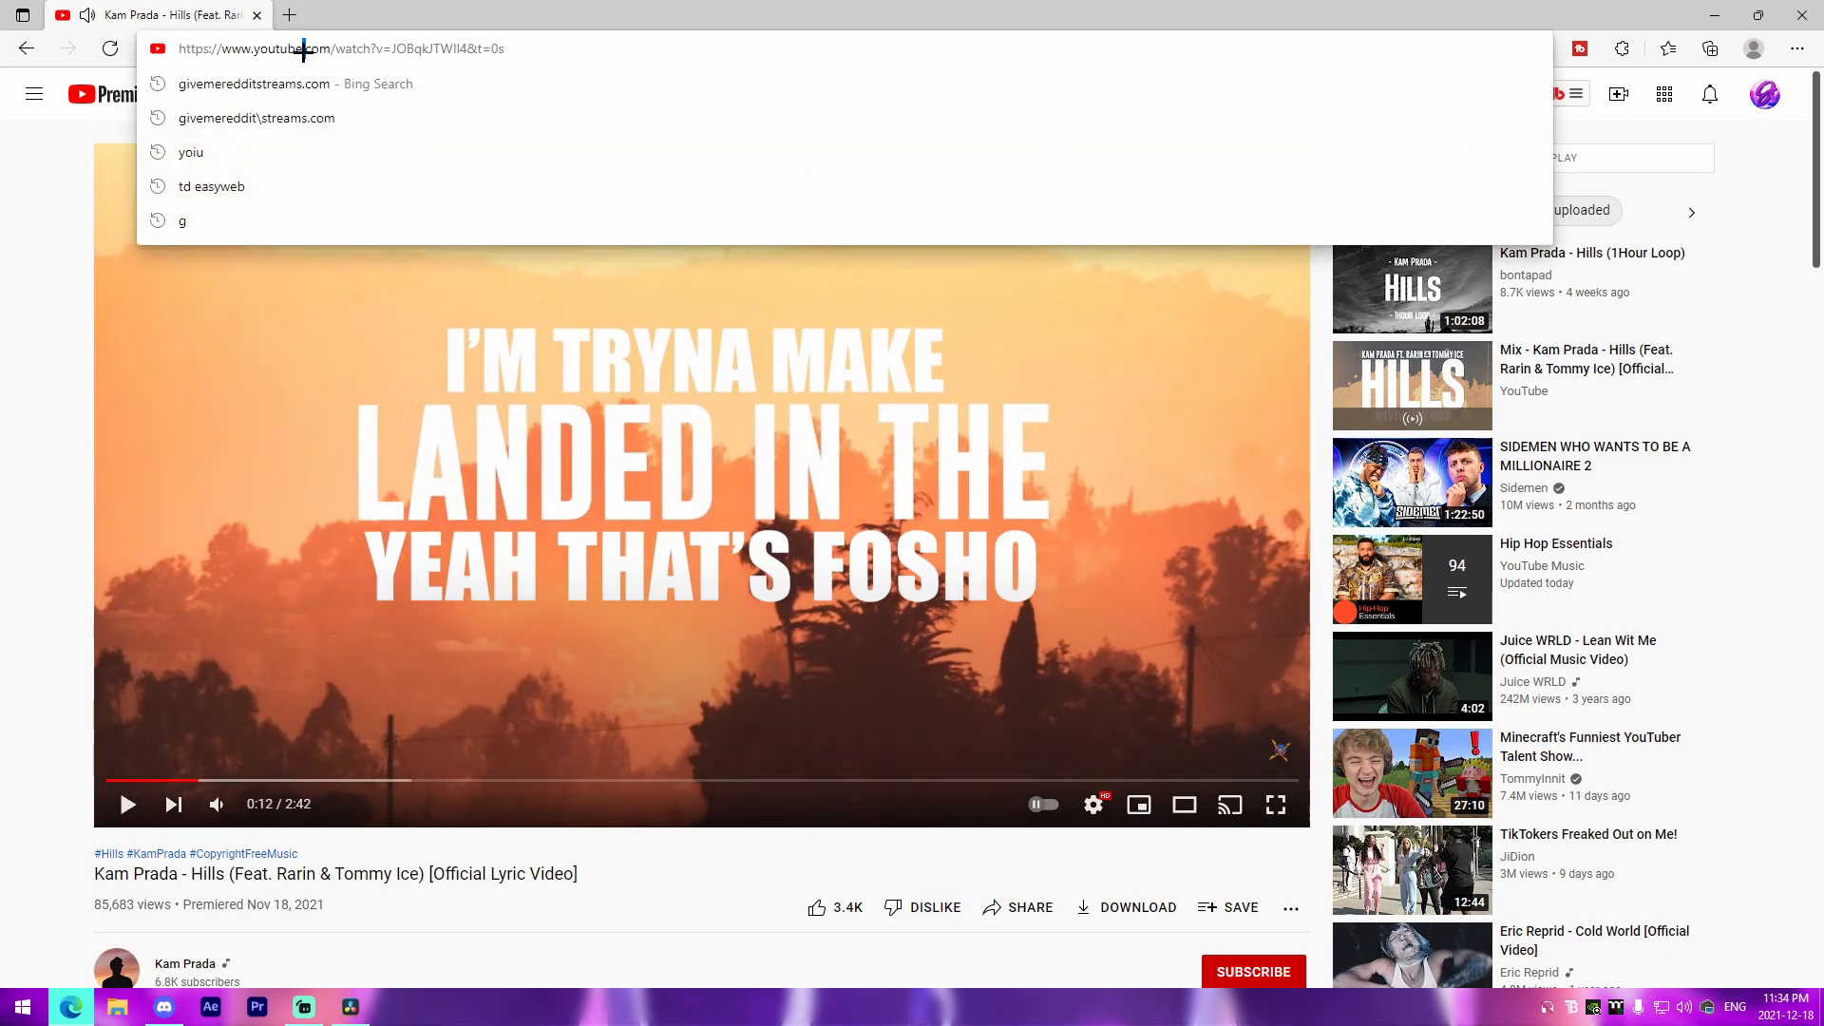
pyautogui.write('pp')
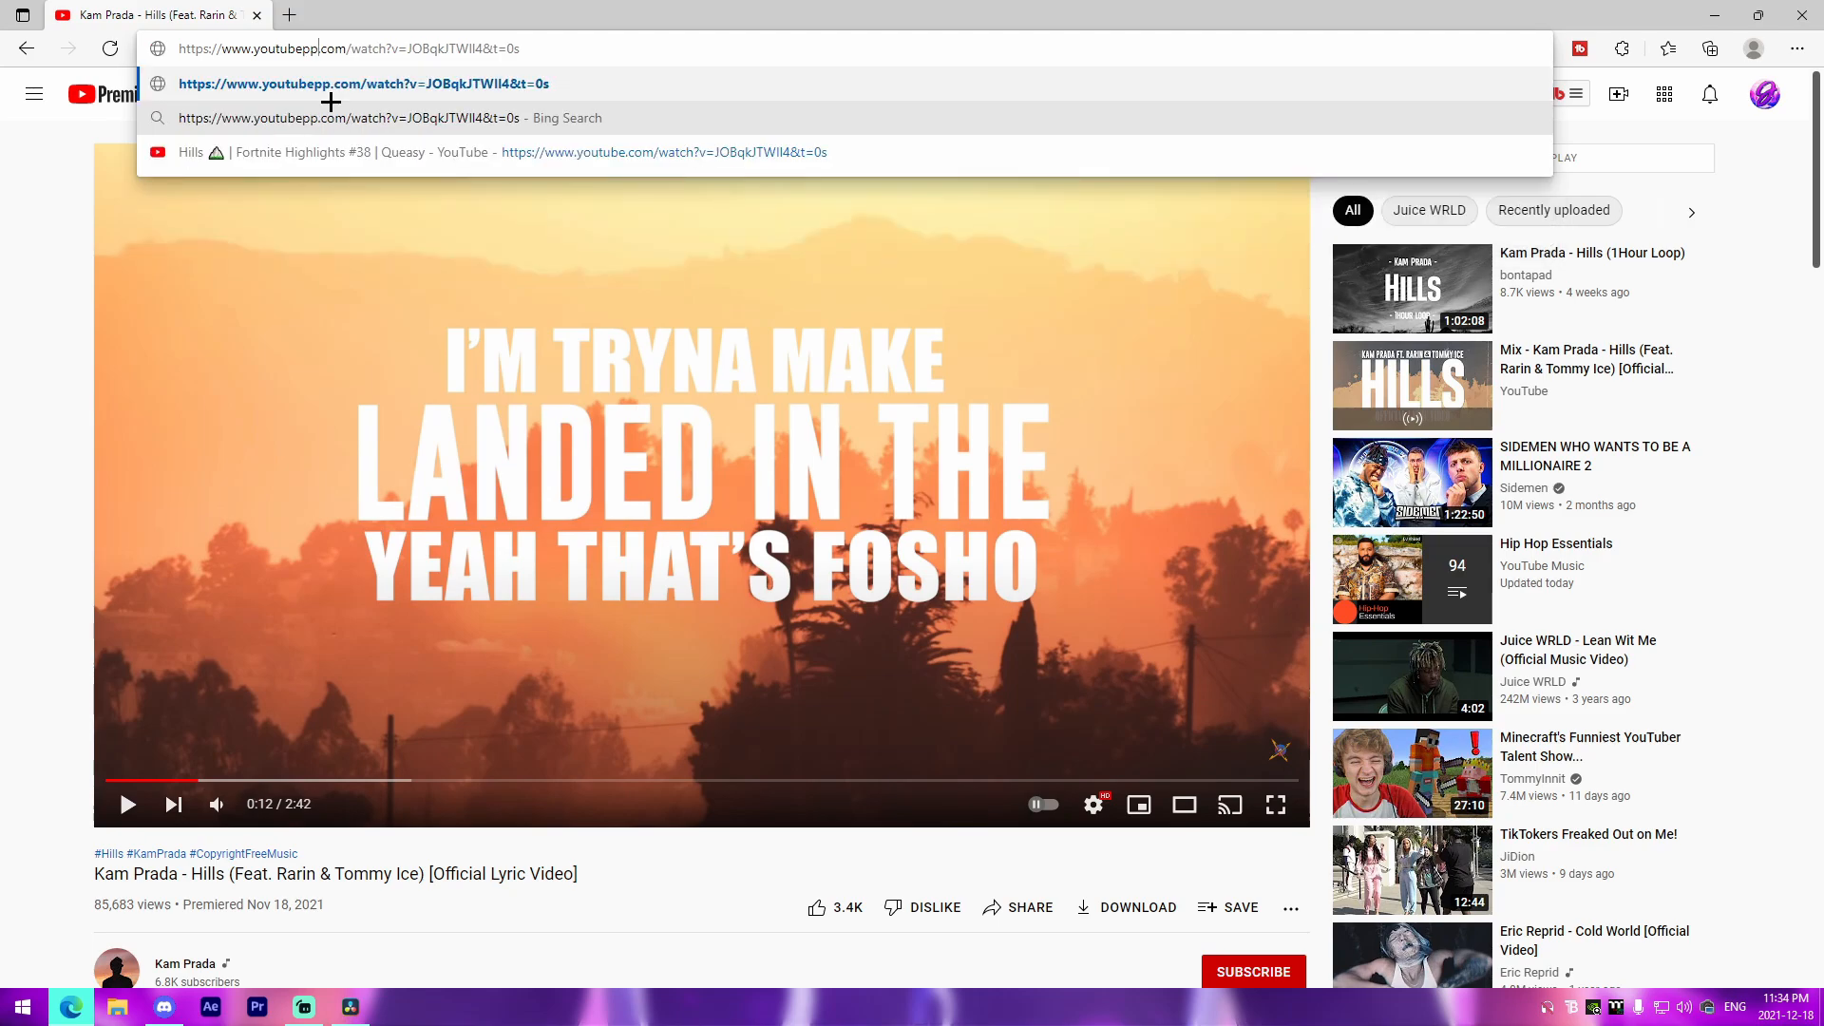
pyautogui.press('Return')
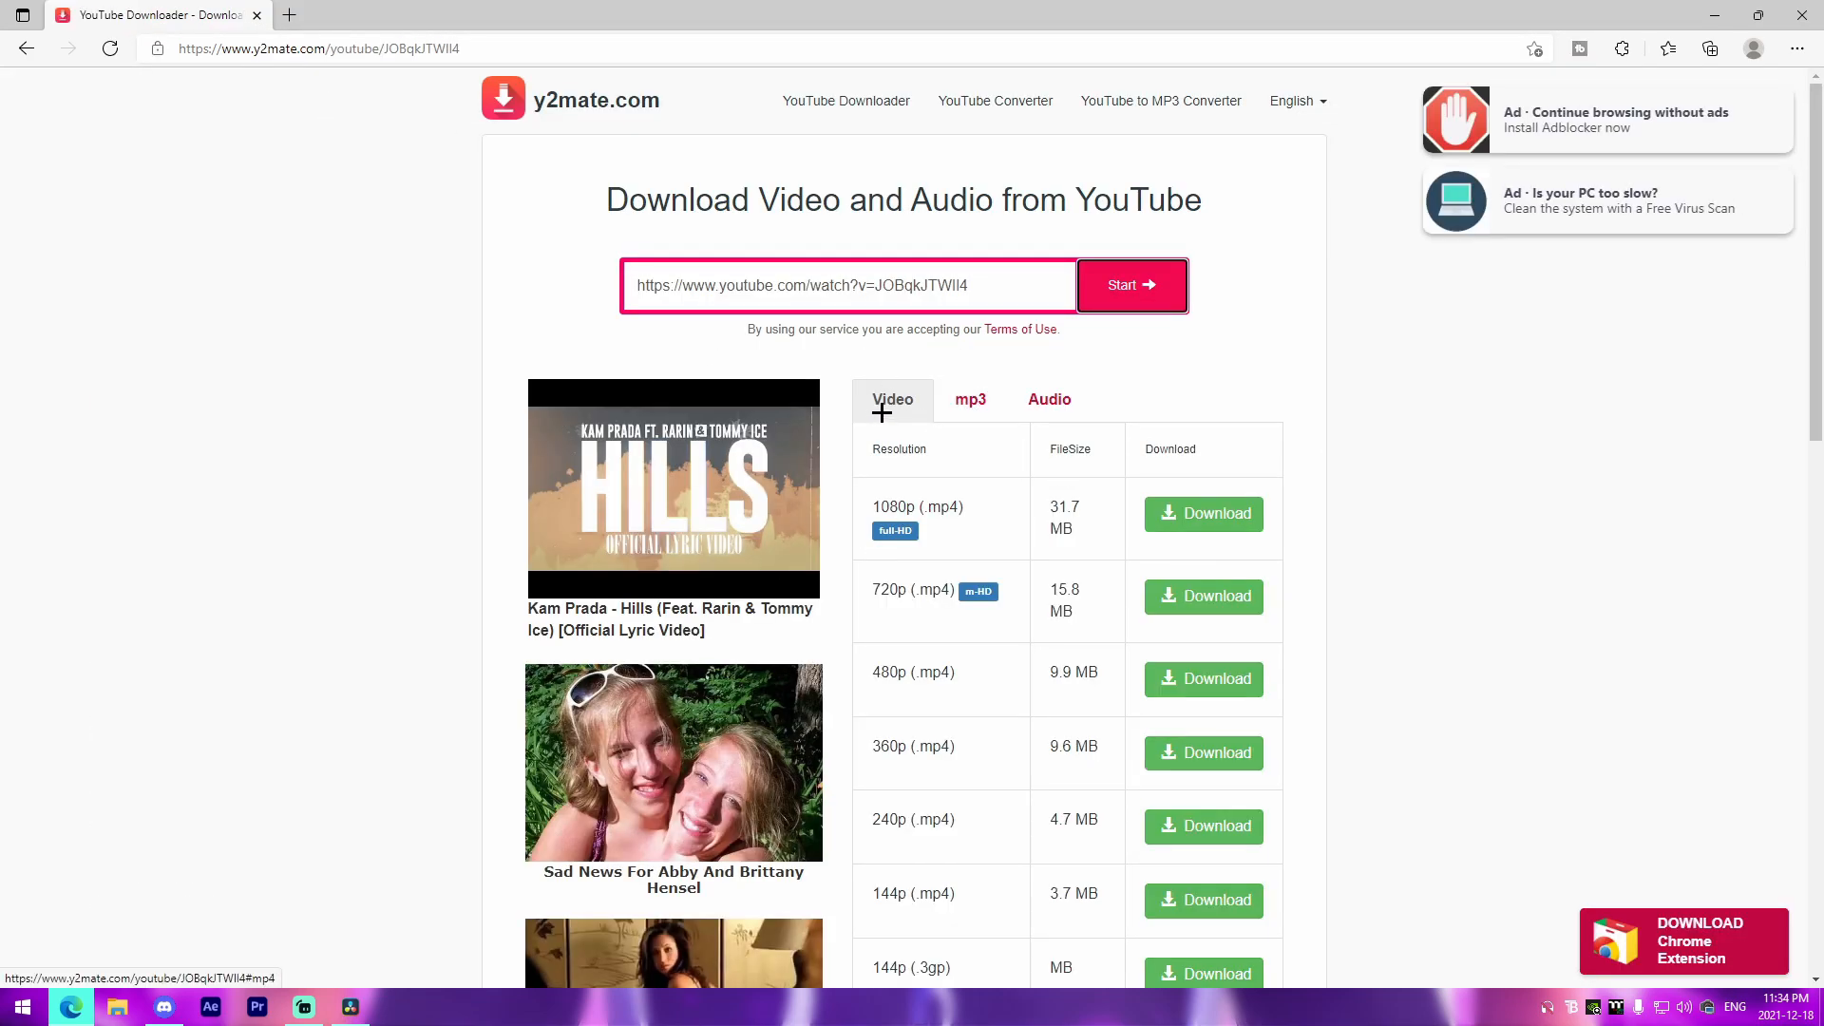
# Close the advertising pop-up page and start the 128kbps MP3 download of the Hills song from y2mate
pyautogui.click(1073, 418)
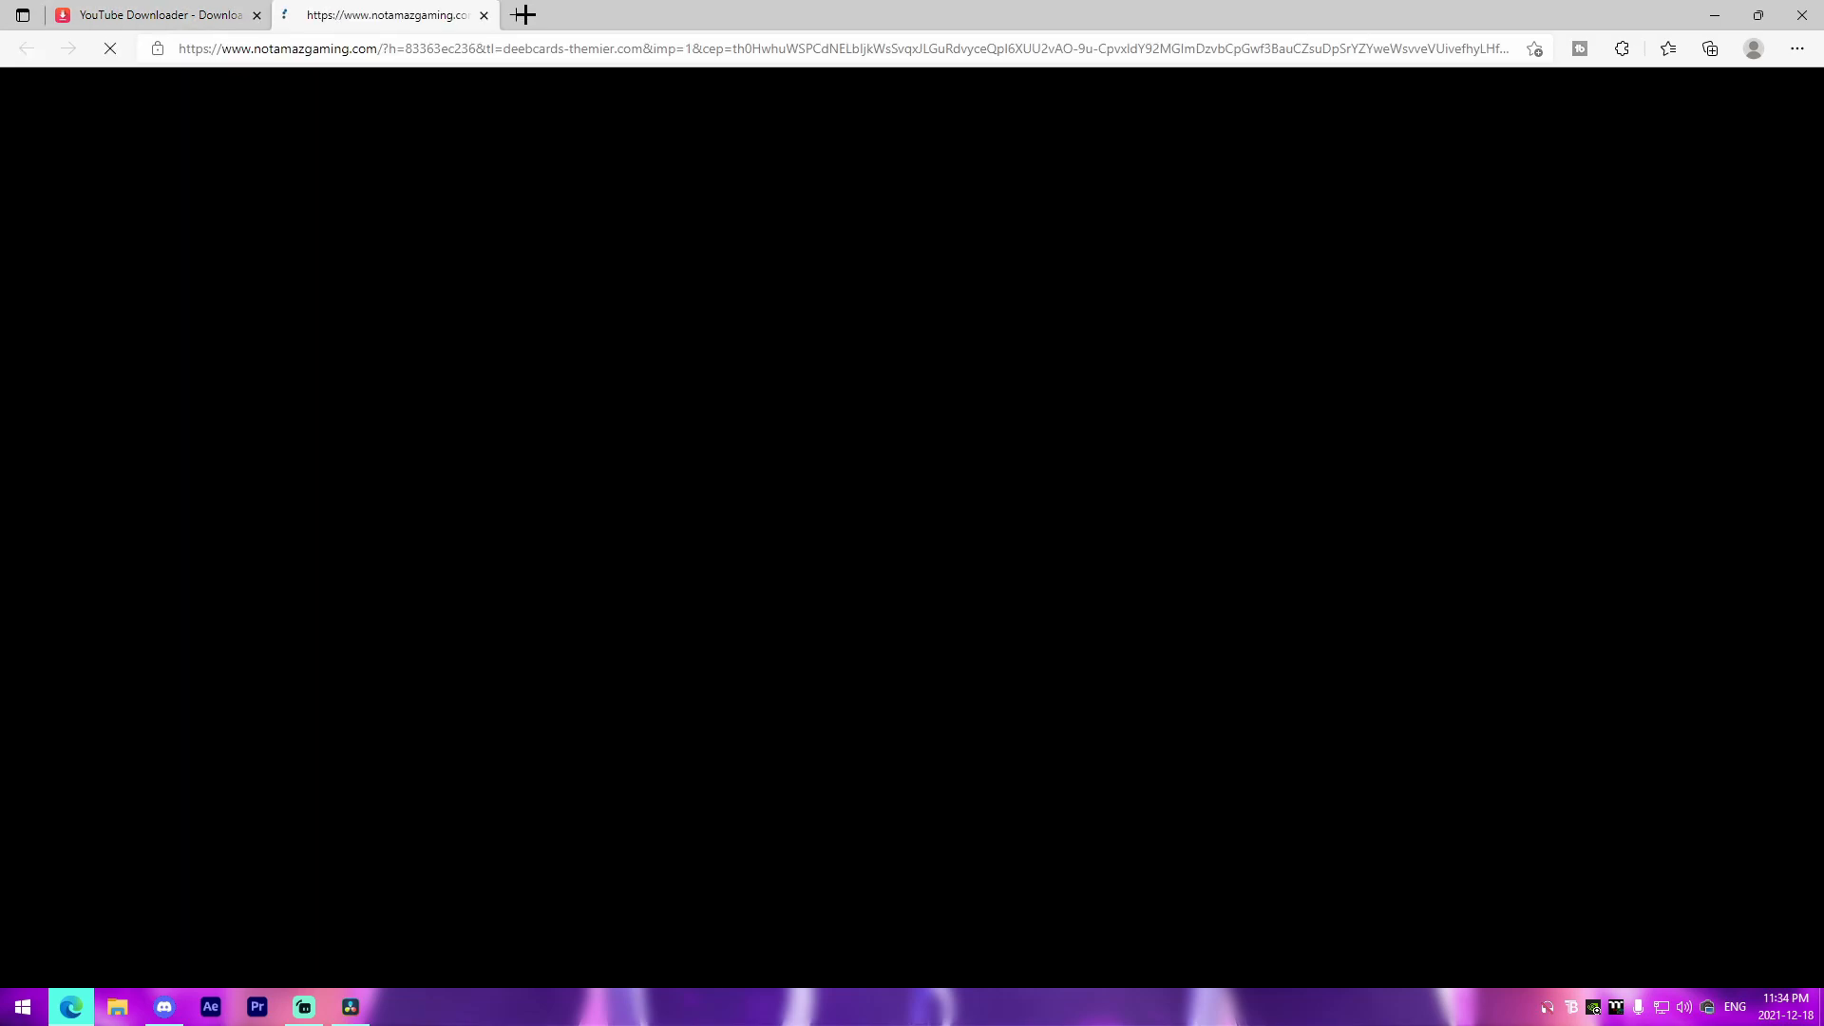
pyautogui.hotkey('ctrl', 'w')
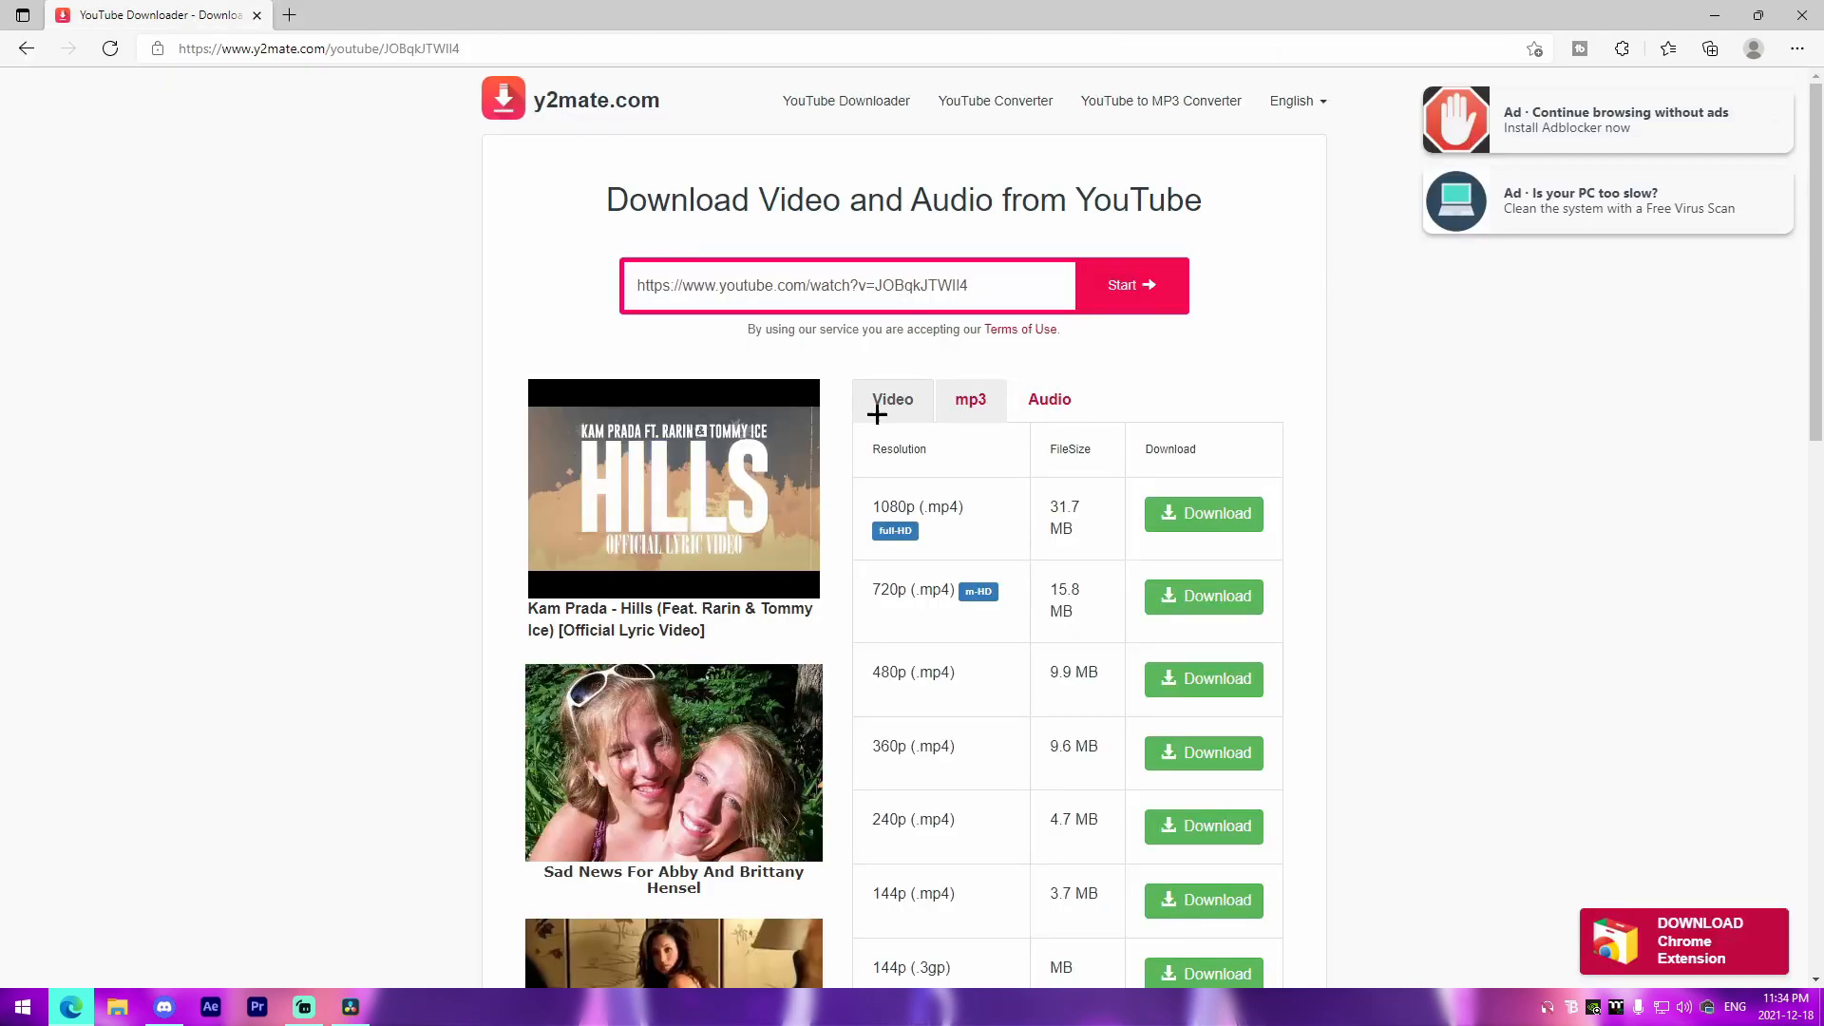
pyautogui.click(974, 415)
pyautogui.click(1161, 520)
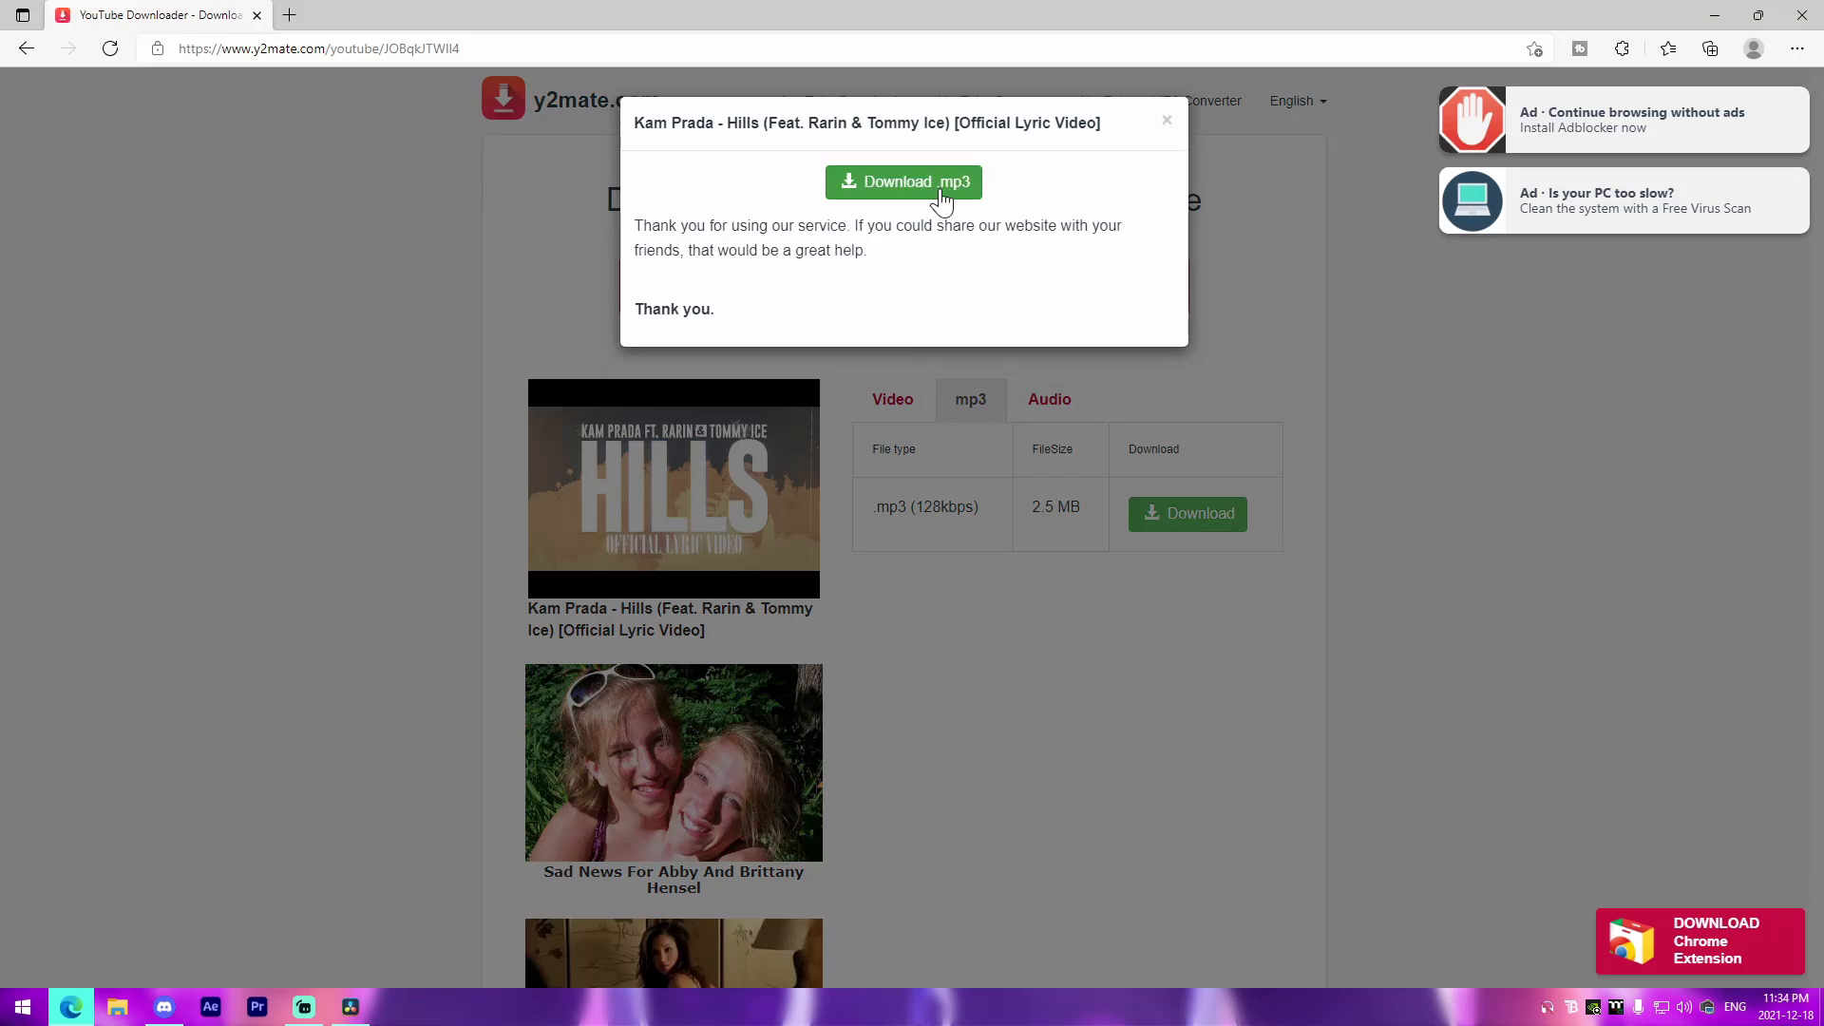
pyautogui.click(940, 183)
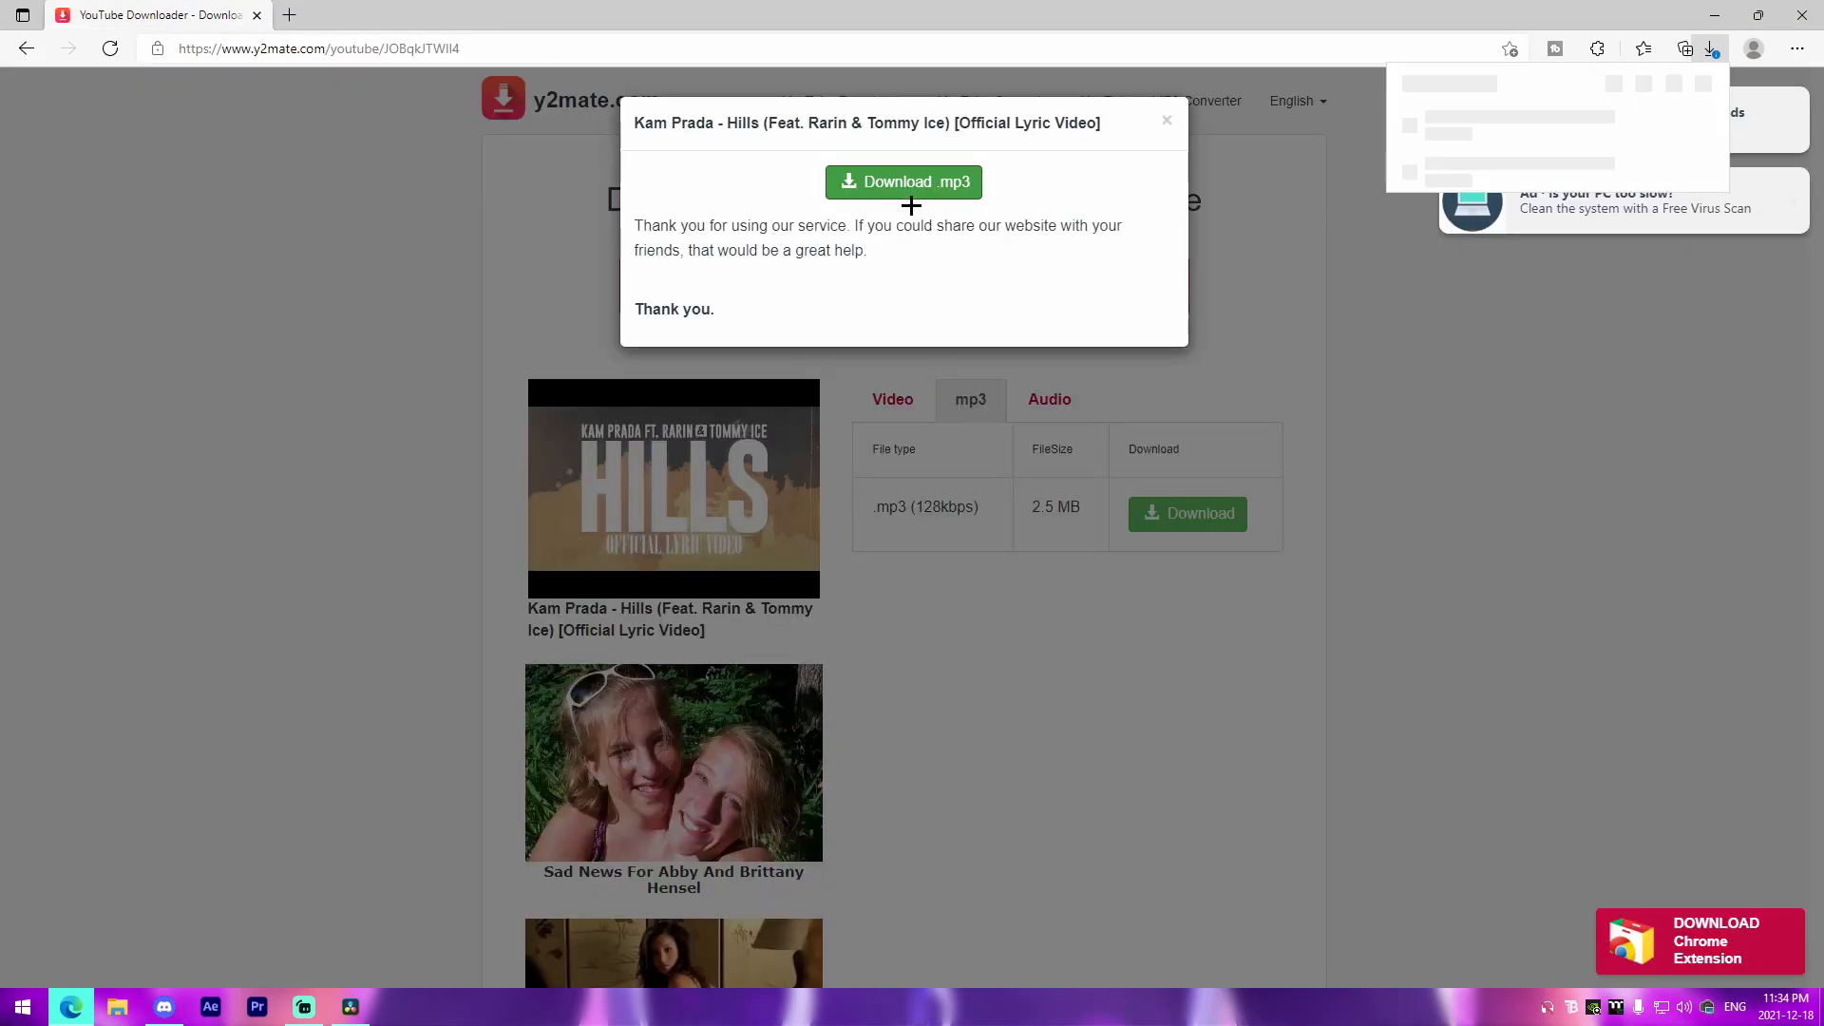
# Save the song's MP3 file to the Desktop folder and show the downloaded file in File Explorer
pyautogui.click(1579, 146)
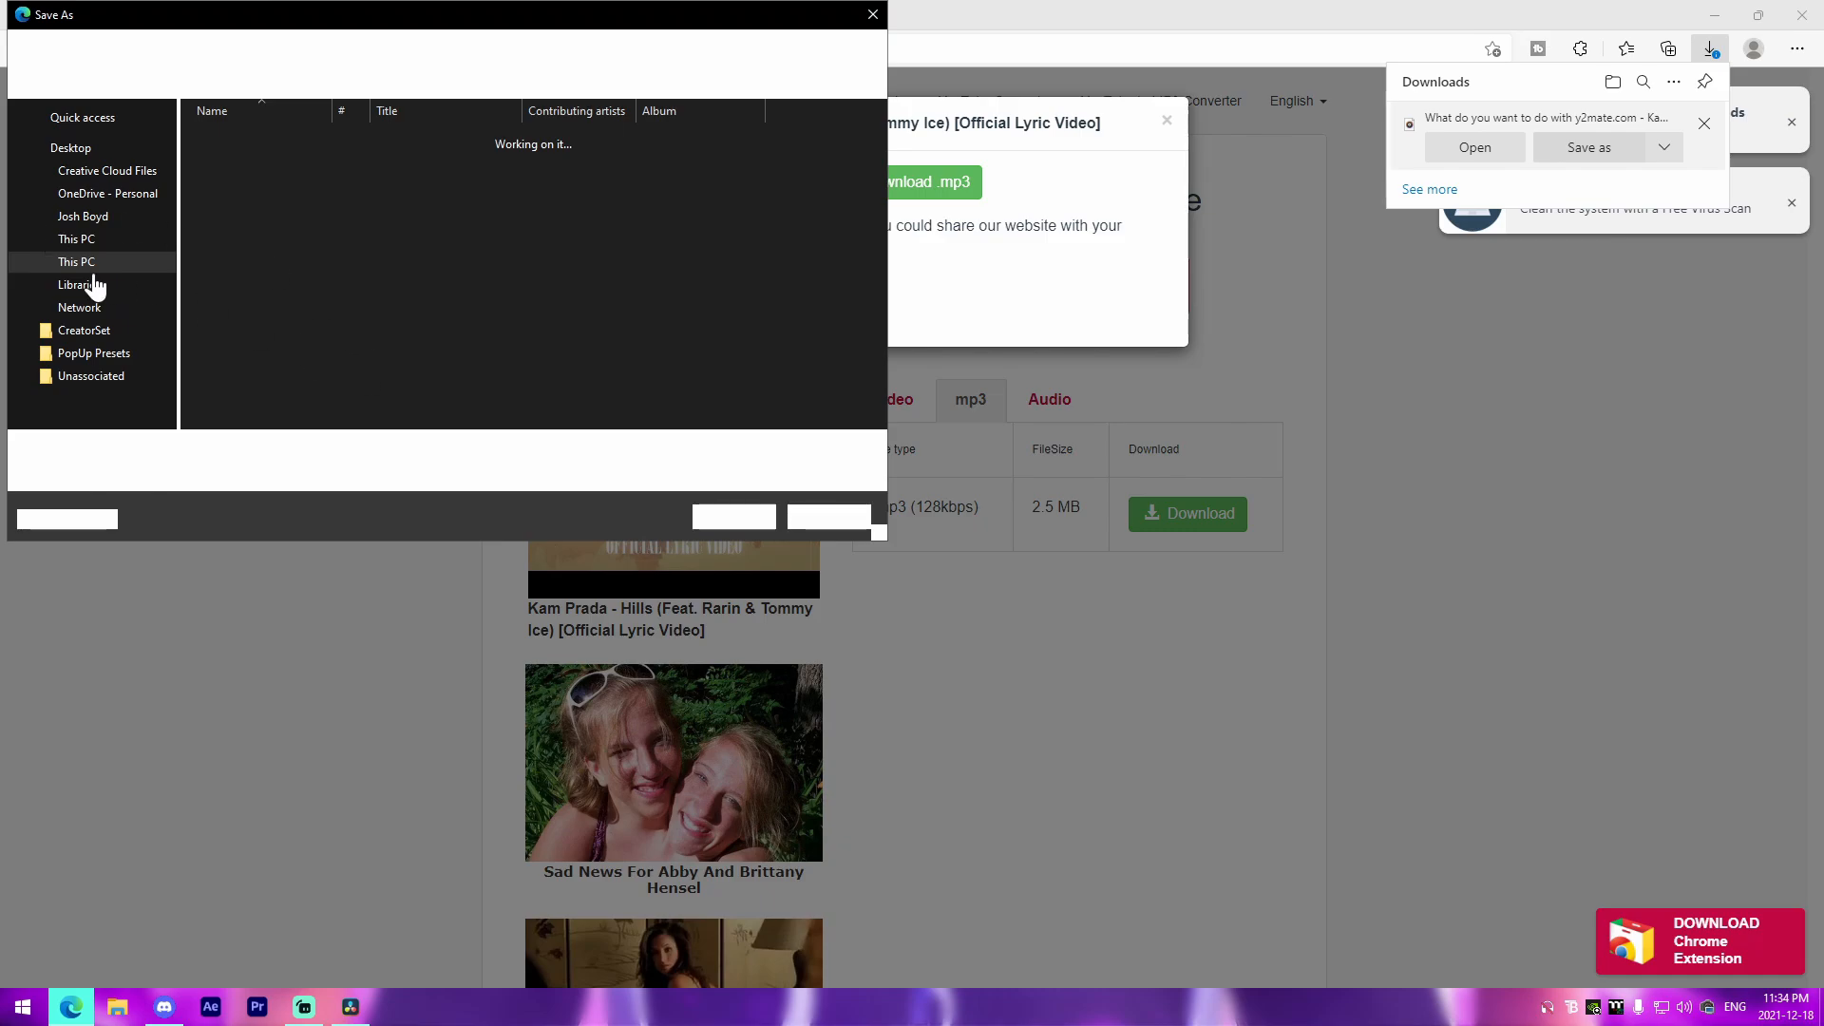
pyautogui.scroll(10, 104, 314)
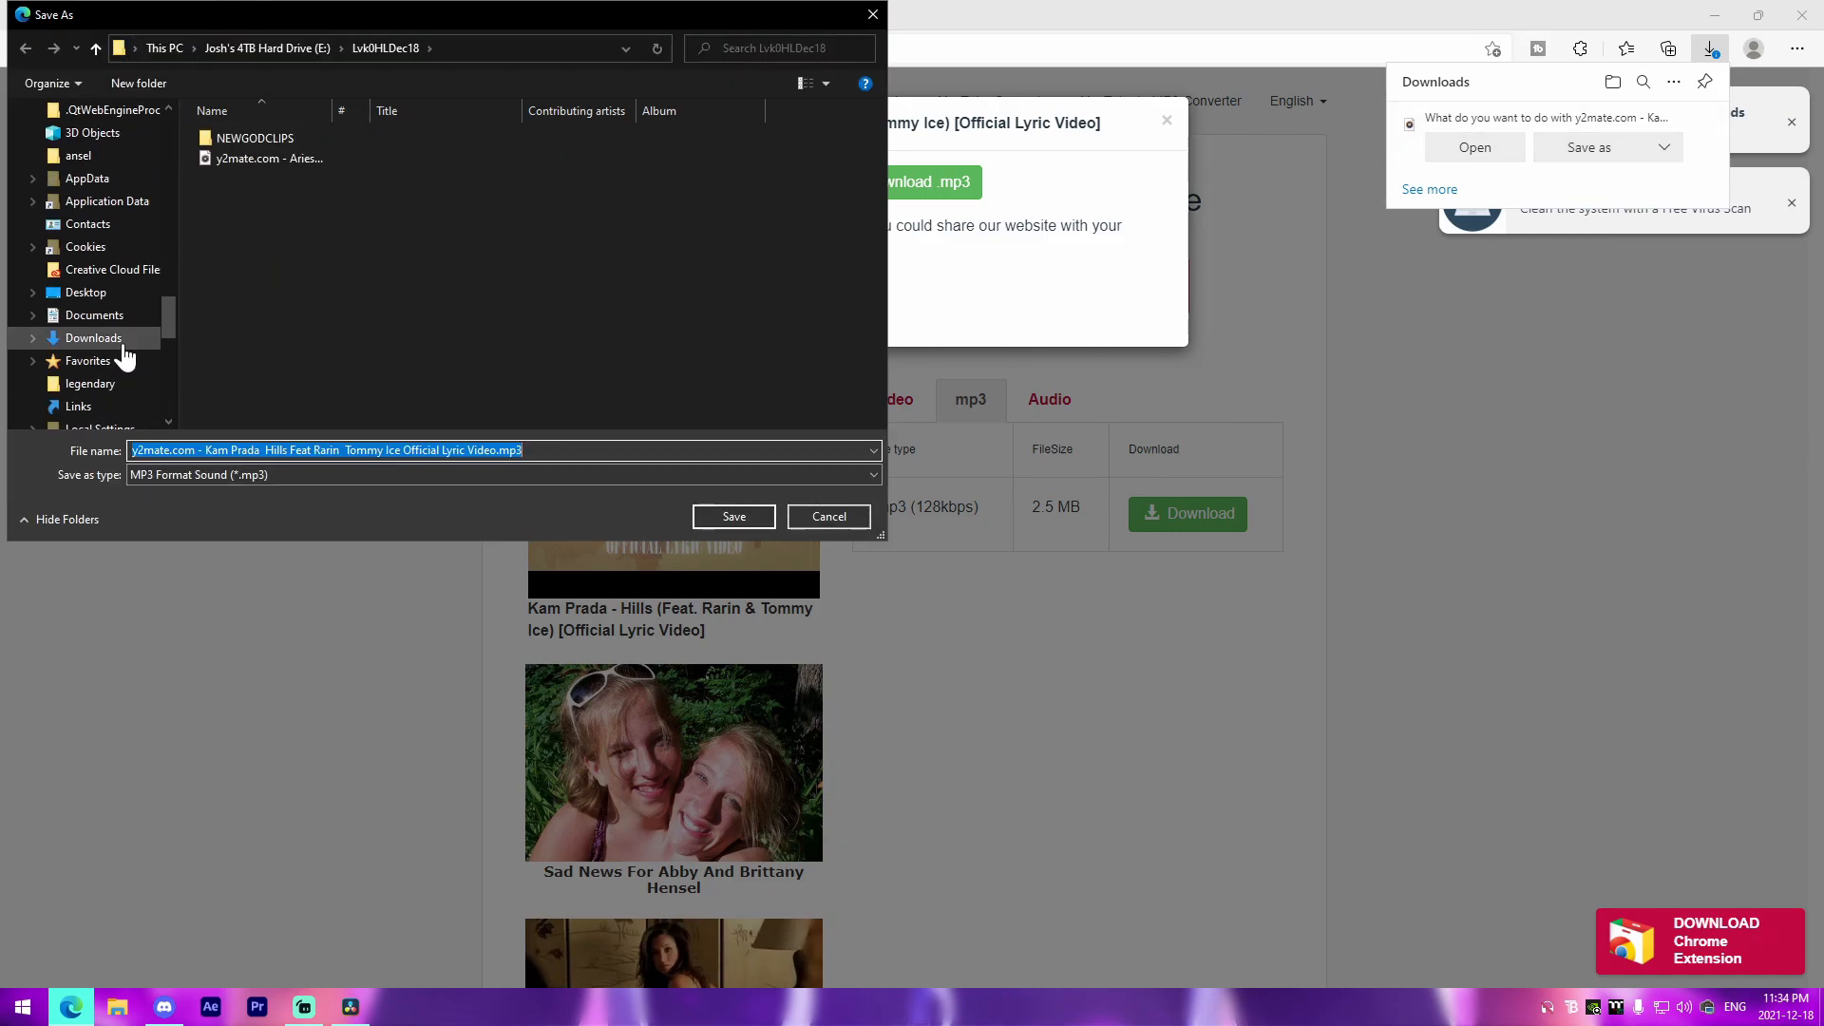
pyautogui.scroll(10, 114, 323)
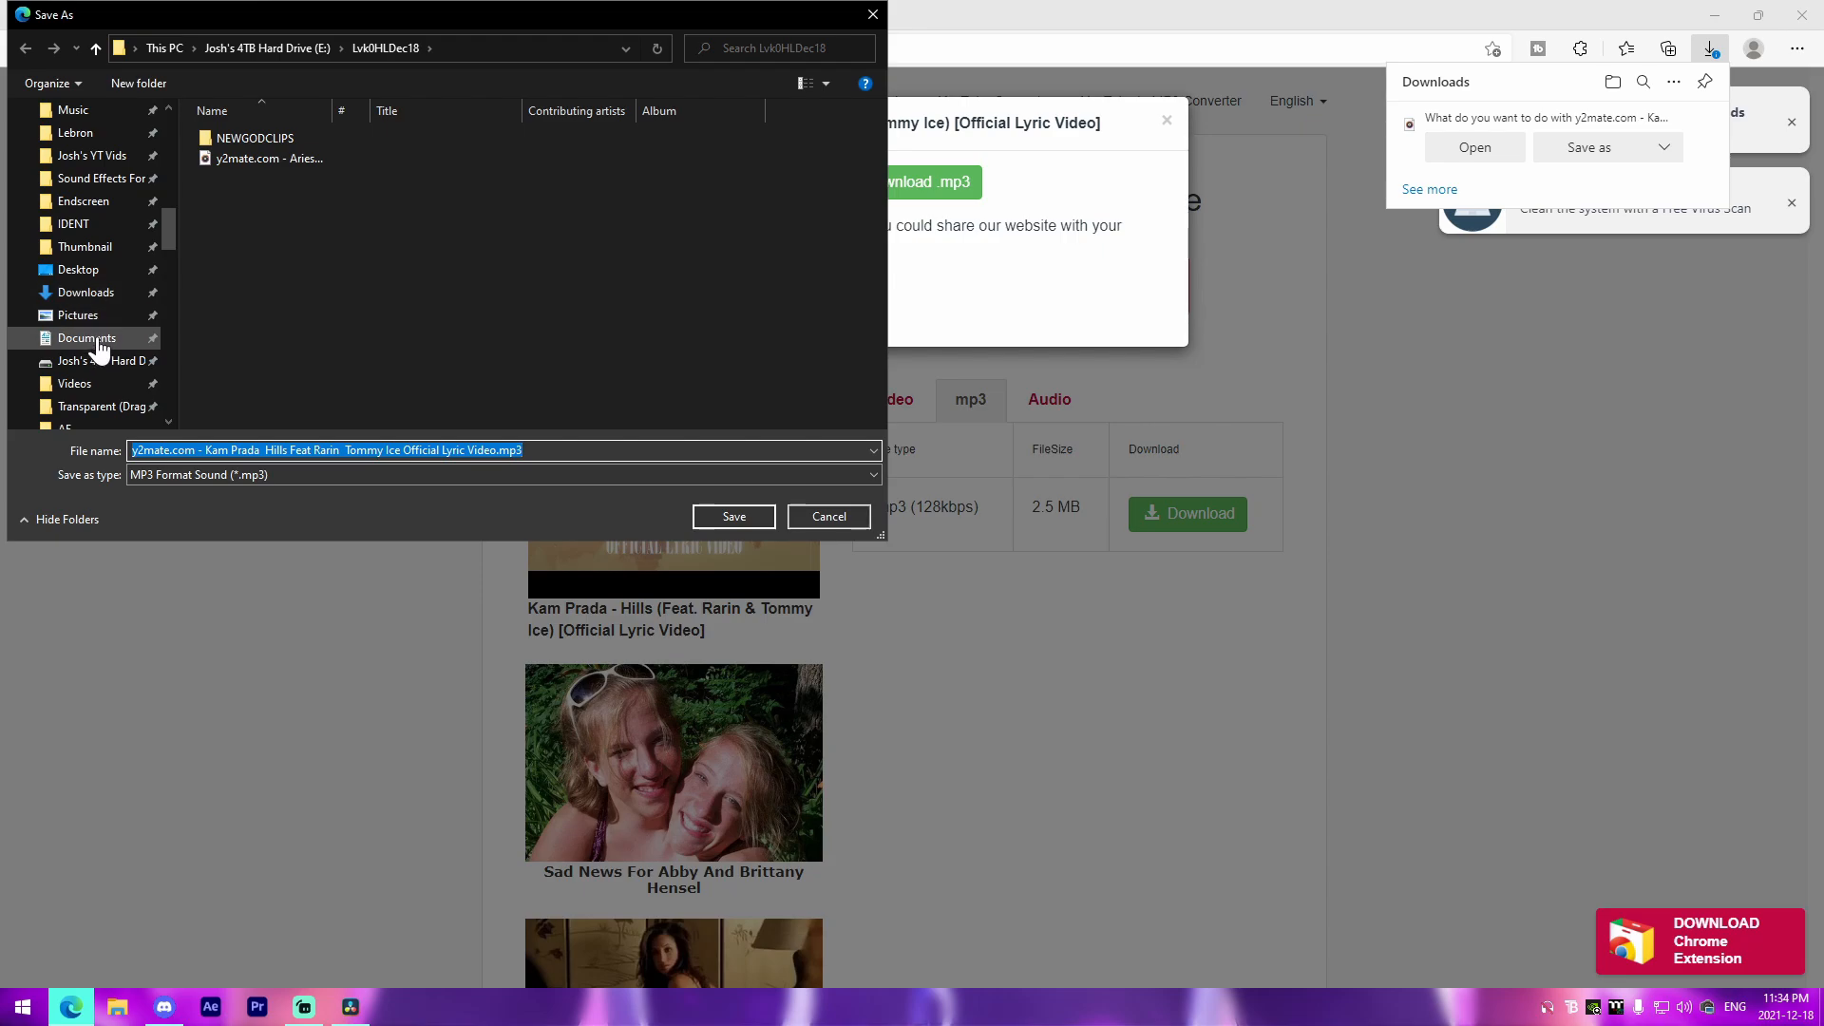
pyautogui.click(78, 270)
pyautogui.click(687, 516)
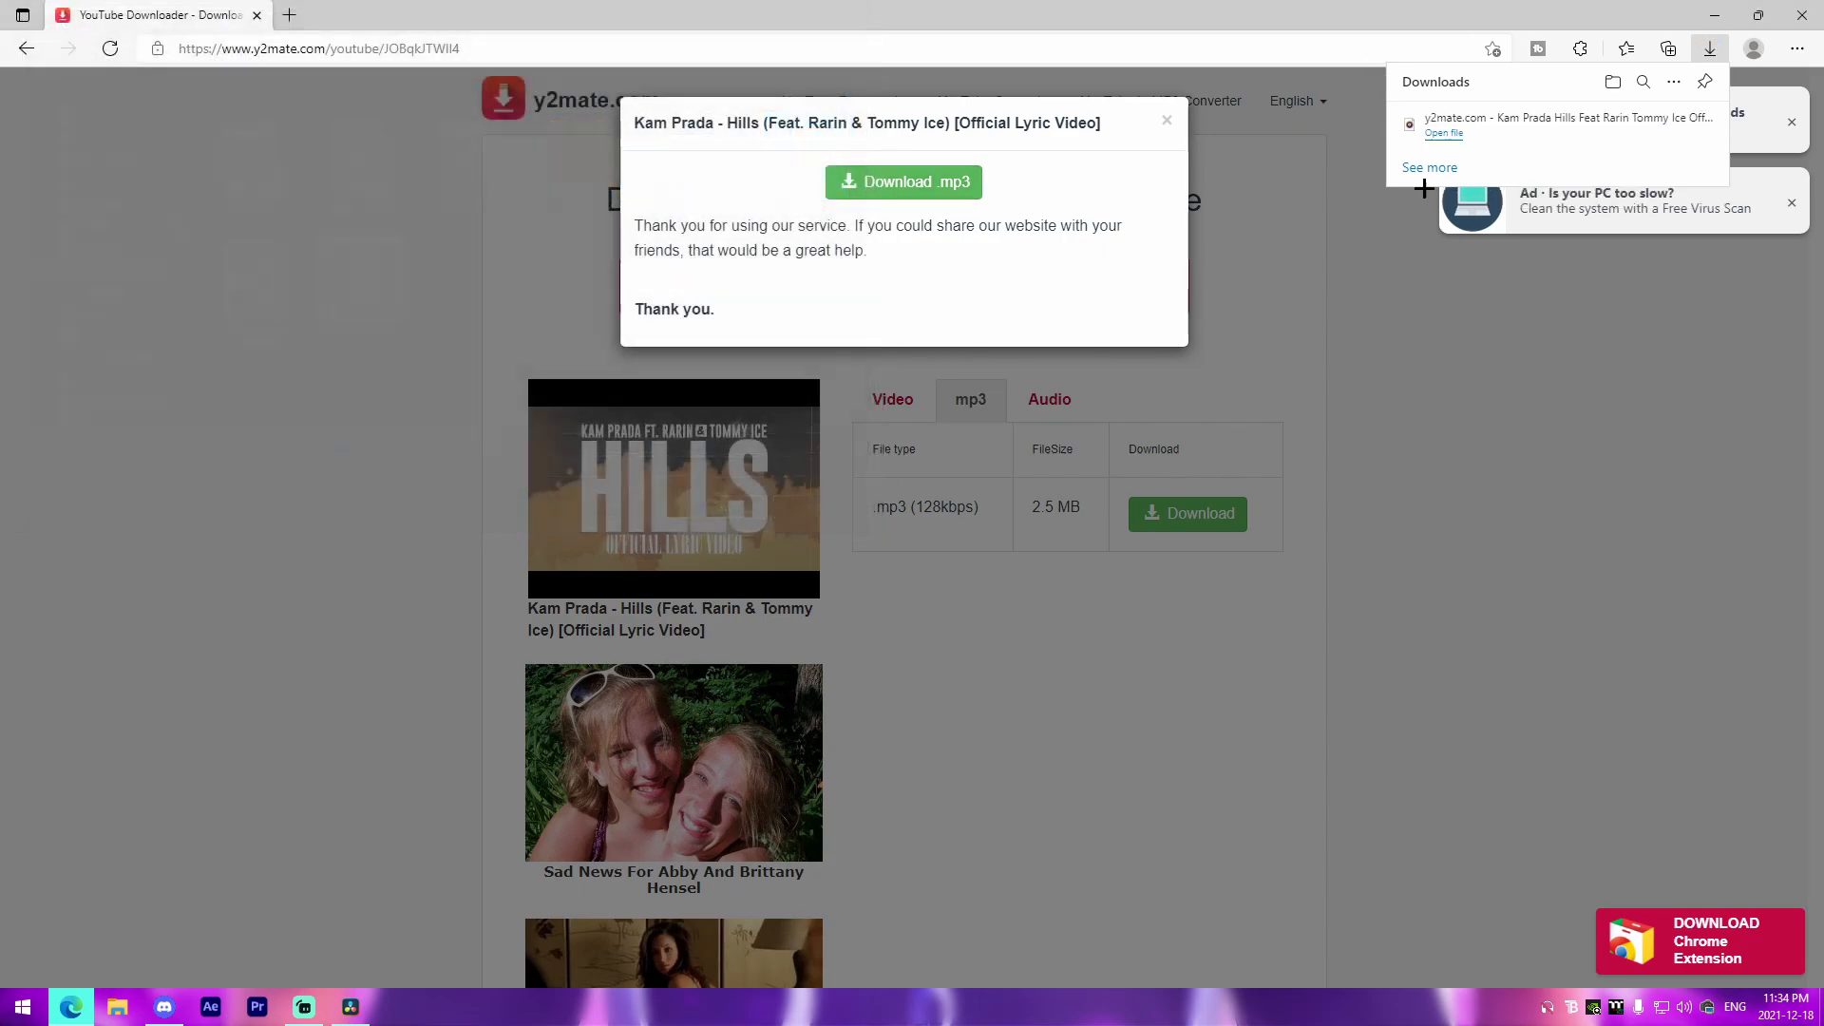
pyautogui.click(1644, 133)
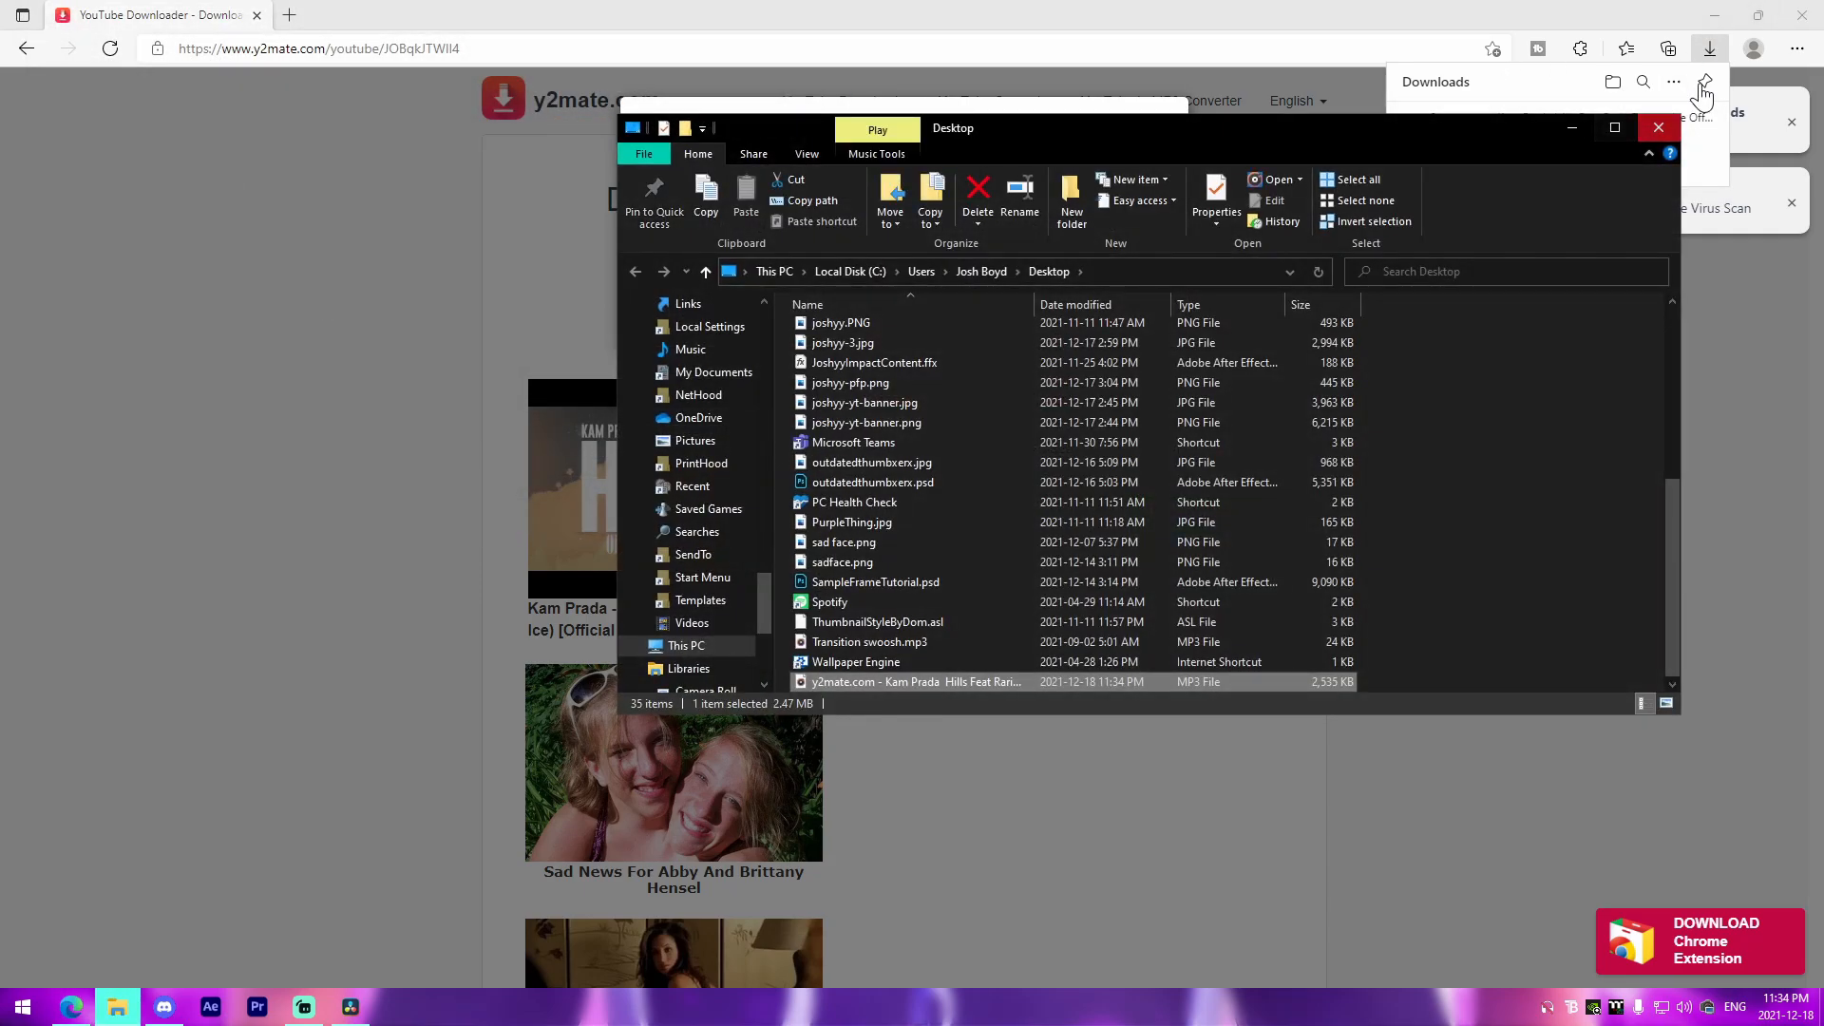
# Close the browser, place the downloaded Hills MP3 at the start of the Audio 1 track, and play it at a lower monitoring volume
pyautogui.click(1801, 15)
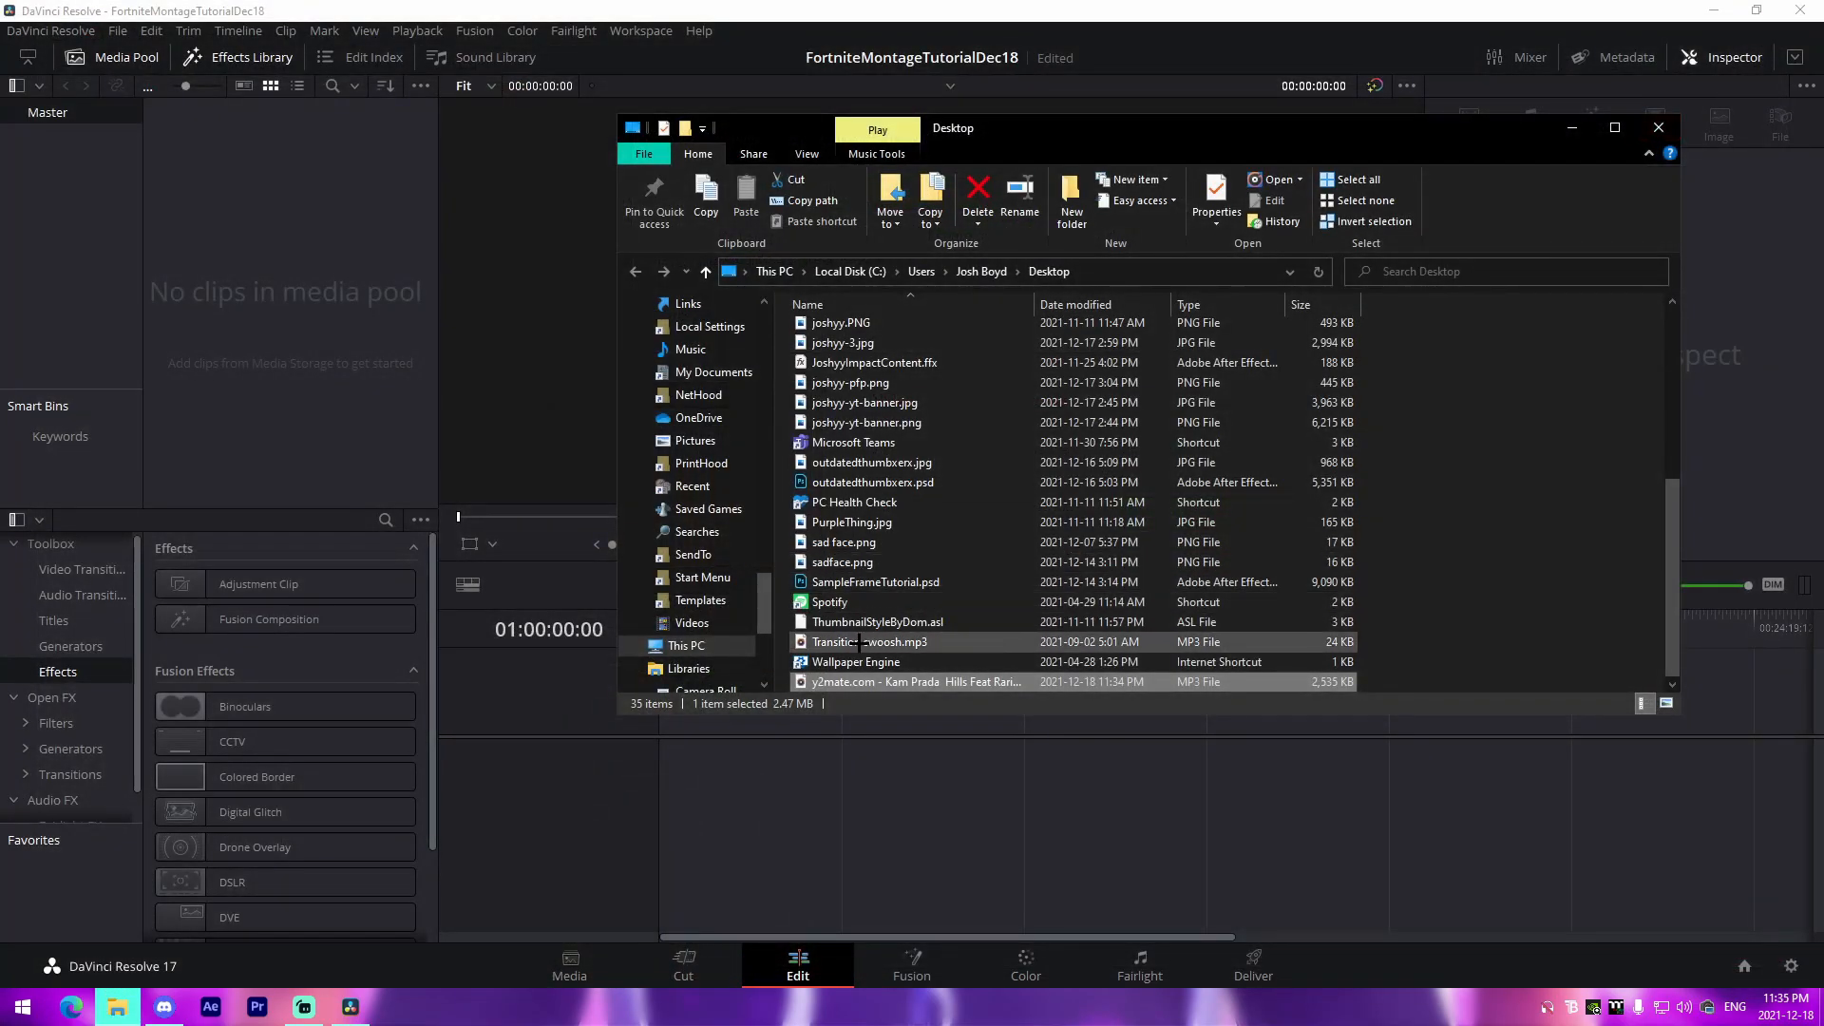
pyautogui.moveTo(861, 684); pyautogui.dragTo(665, 825)
pyautogui.click(1083, 549)
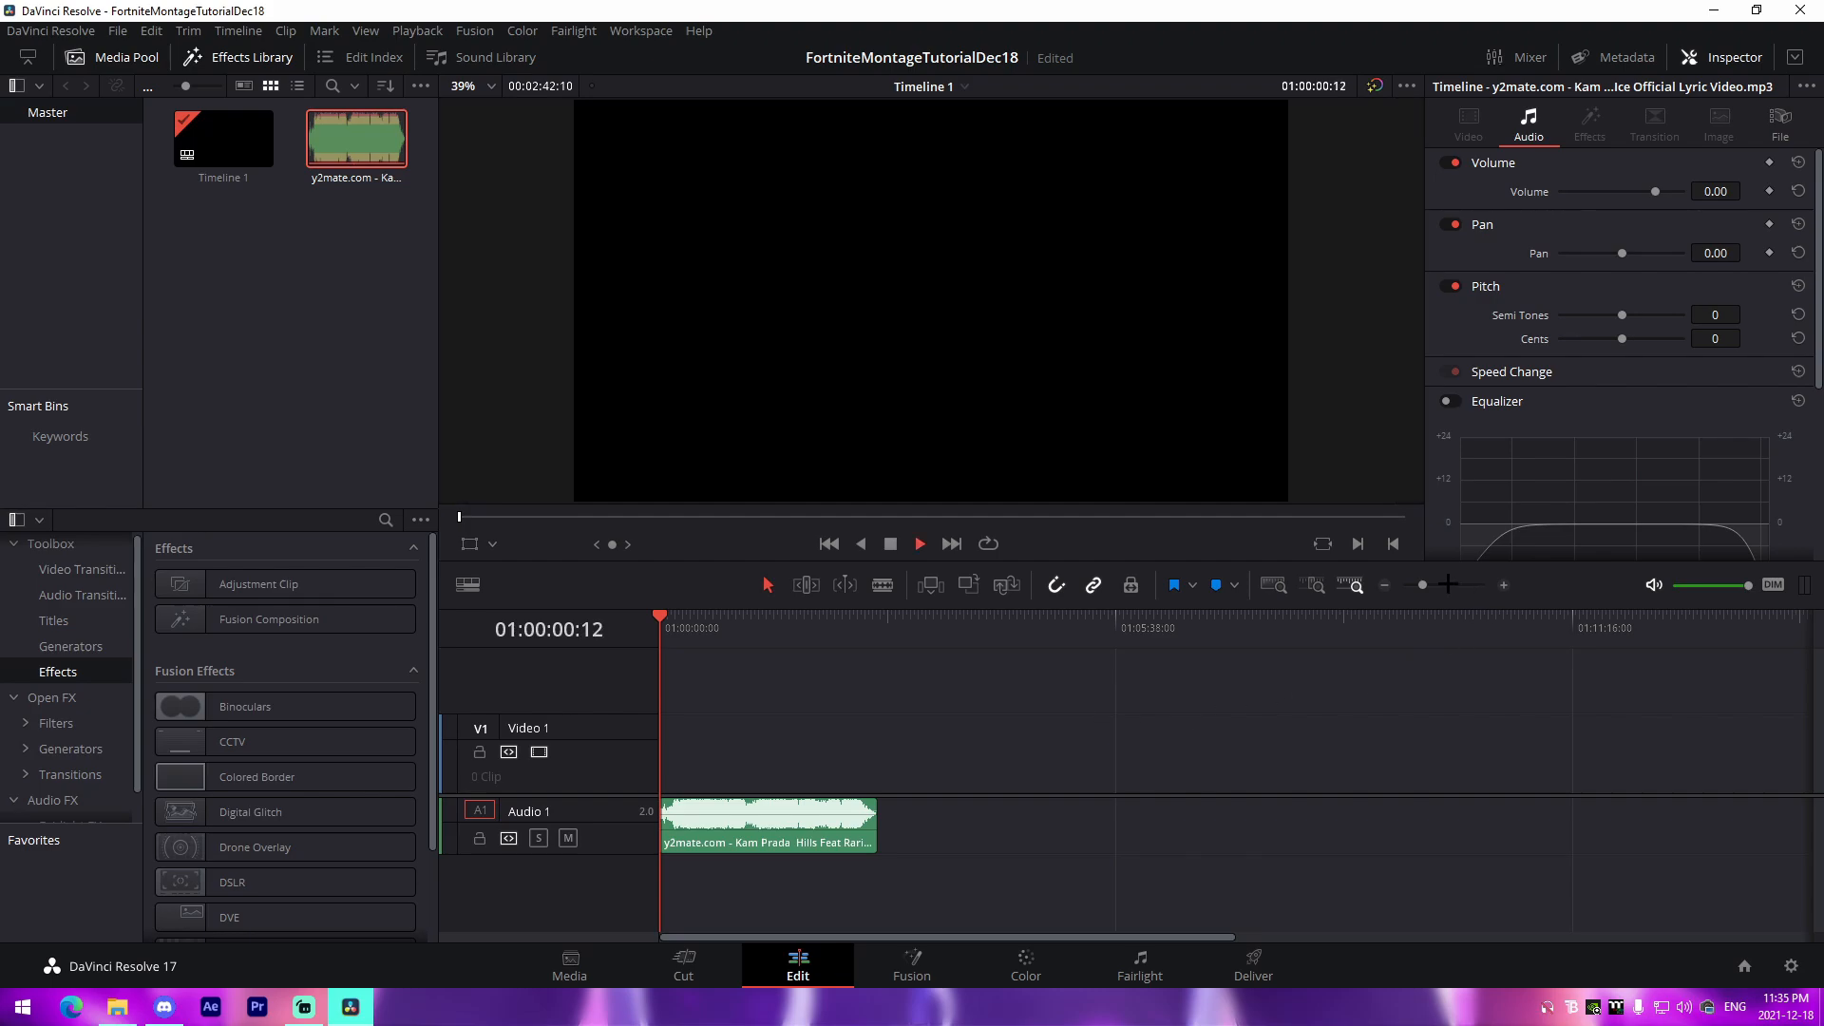
pyautogui.moveTo(1747, 586); pyautogui.dragTo(1704, 586)
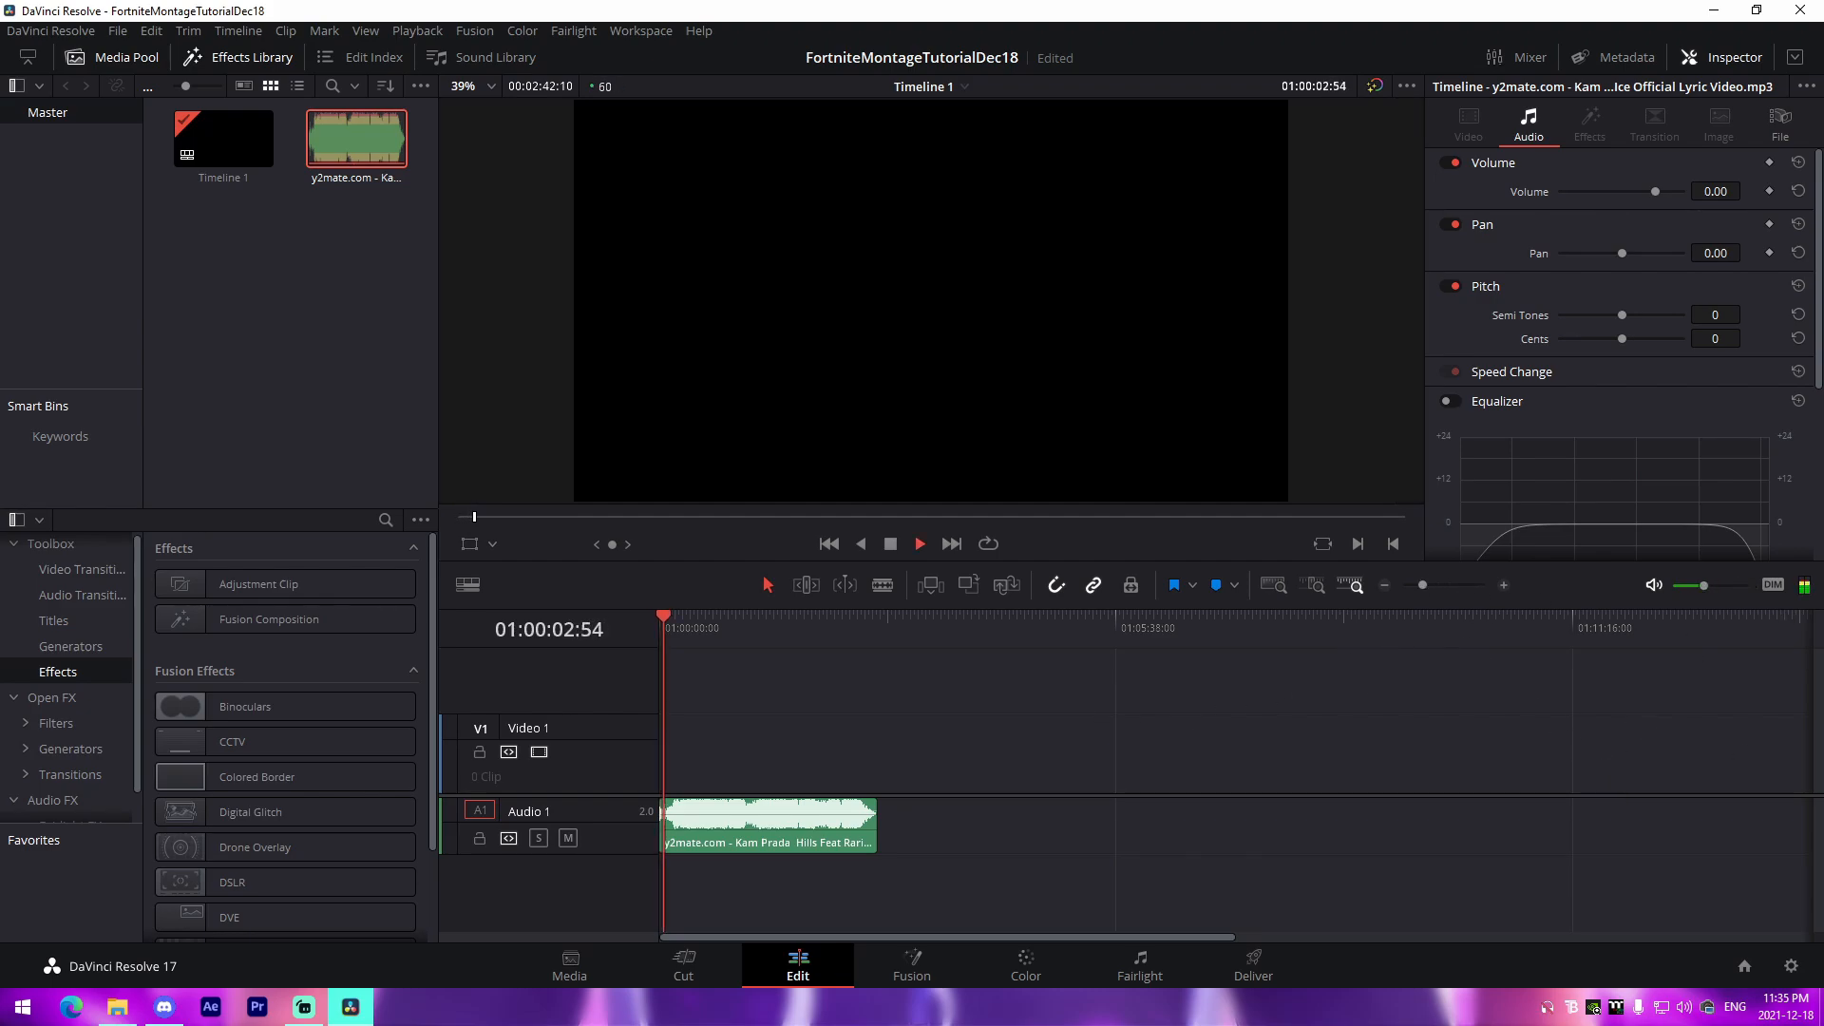
# Split the song at about 01:00:18:51 and delete the portion before the cut
pyautogui.moveTo(1421, 584); pyautogui.dragTo(1450, 584)
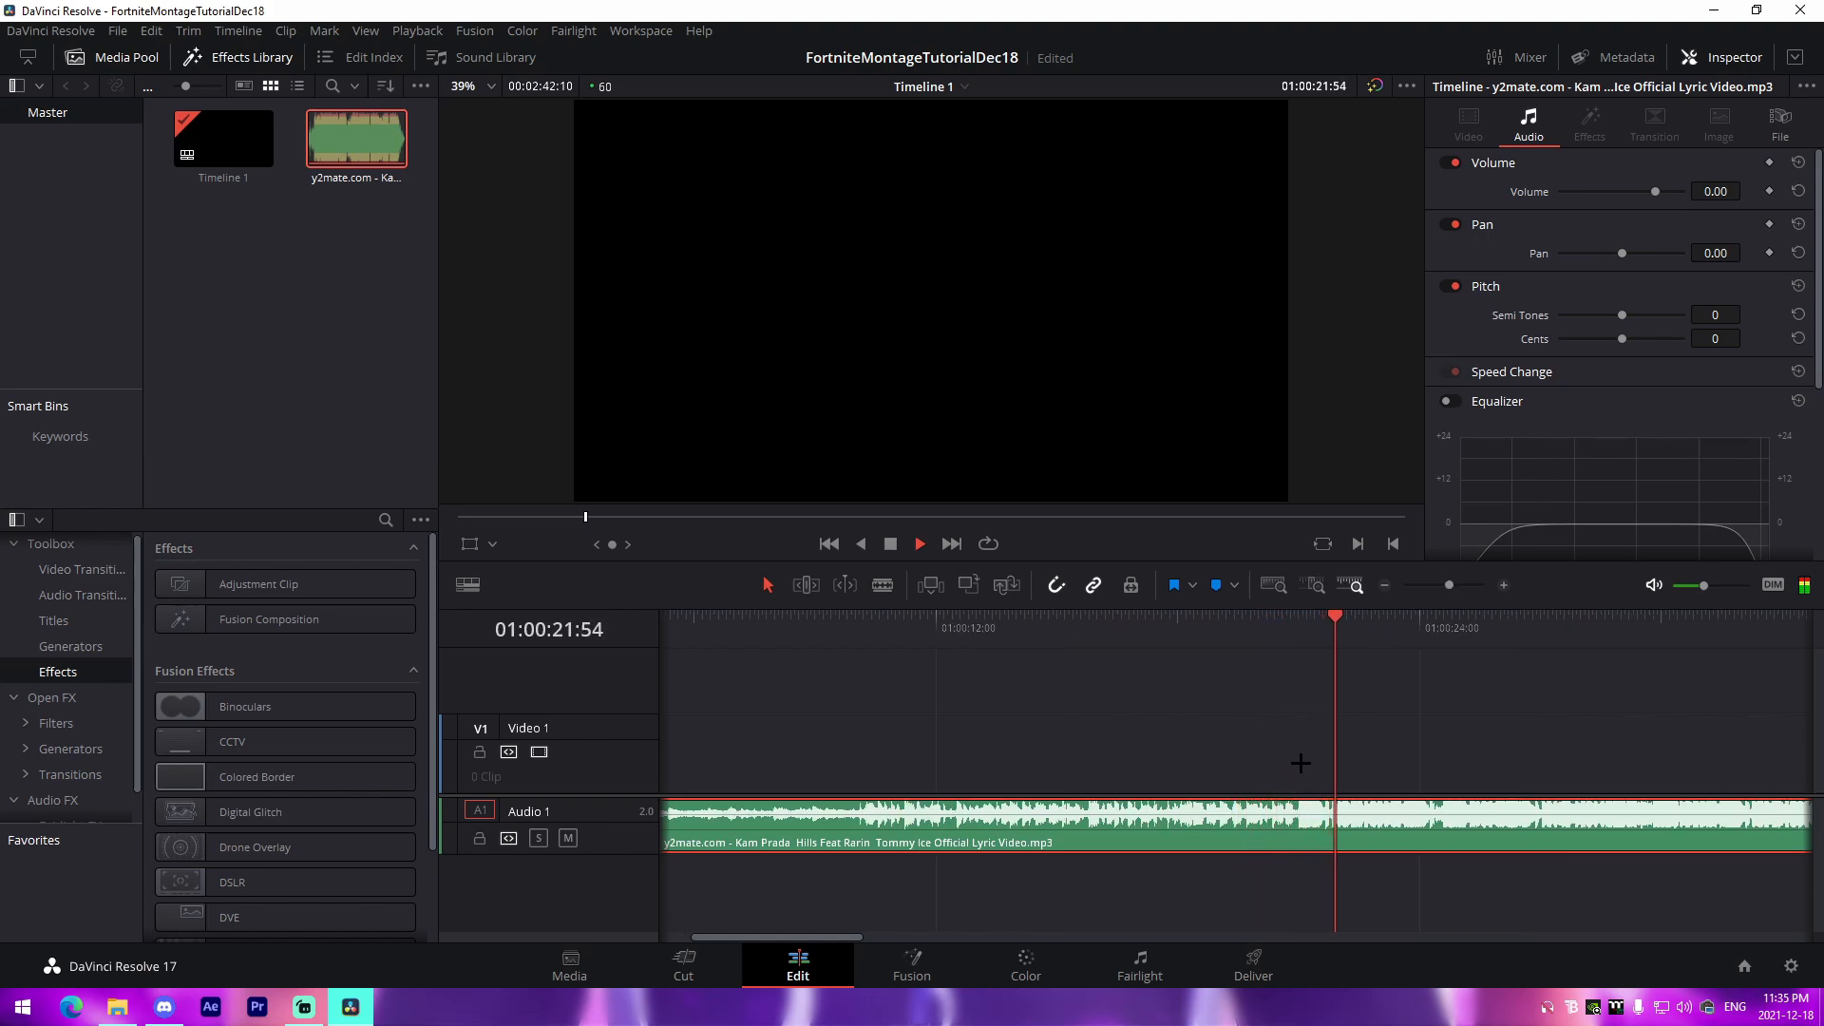
pyautogui.press('space')
pyautogui.press('b')
pyautogui.click(1211, 835)
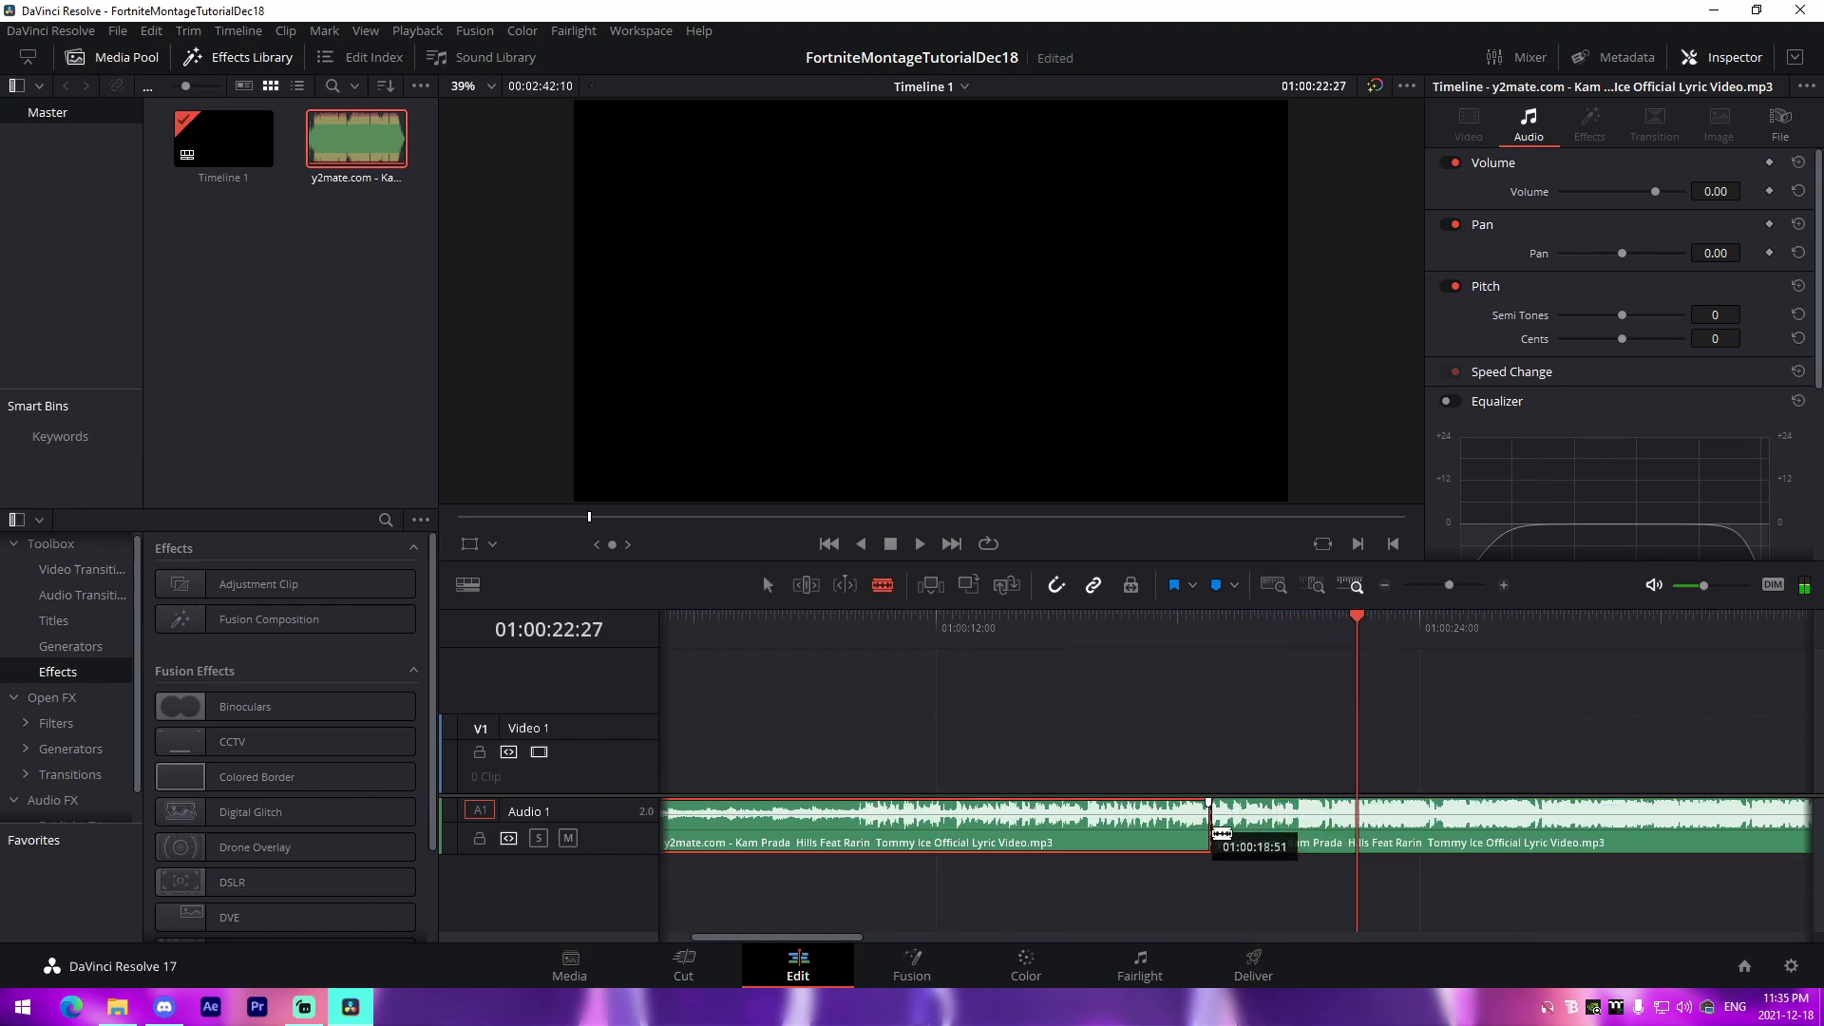
pyautogui.press('a')
pyautogui.press('Delete')
# Move the remaining song clip to the very start of the timeline on Audio 1
pyautogui.moveTo(1230, 824); pyautogui.dragTo(880, 822)
pyautogui.hscroll(-3, 1112, 766)
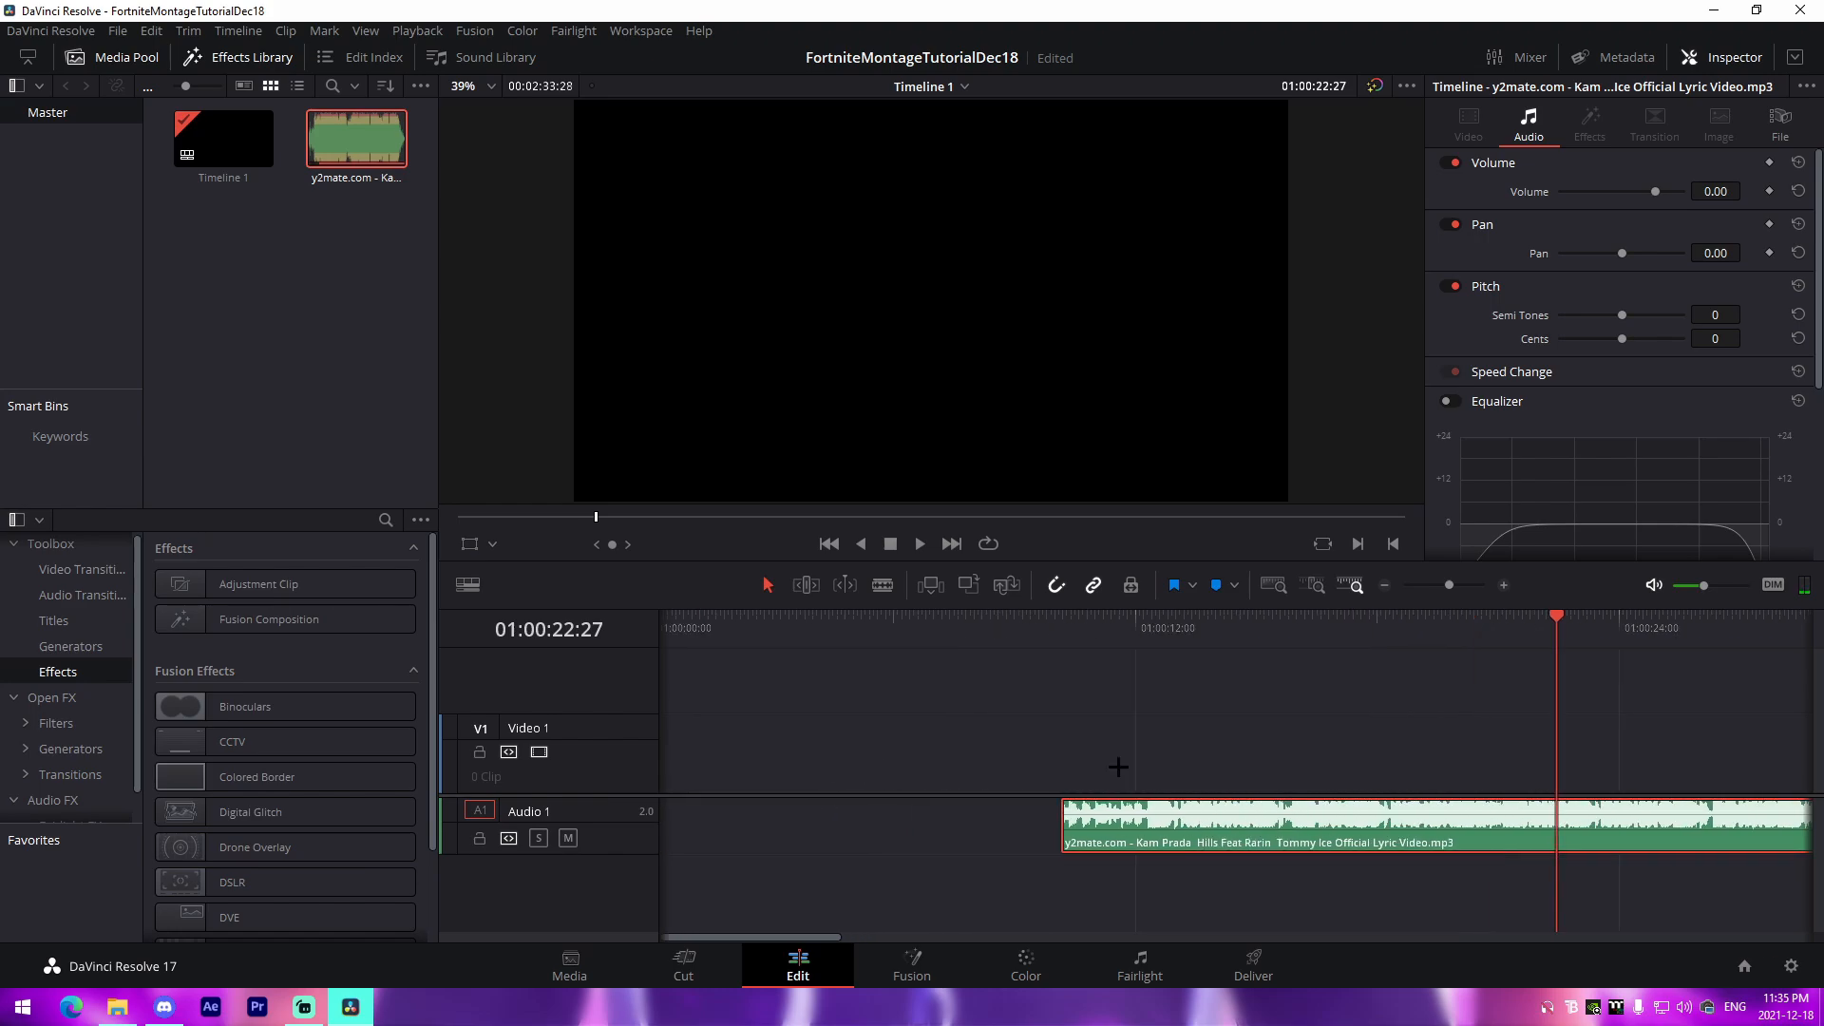
pyautogui.moveTo(1210, 826); pyautogui.dragTo(803, 833)
pyautogui.click(767, 749)
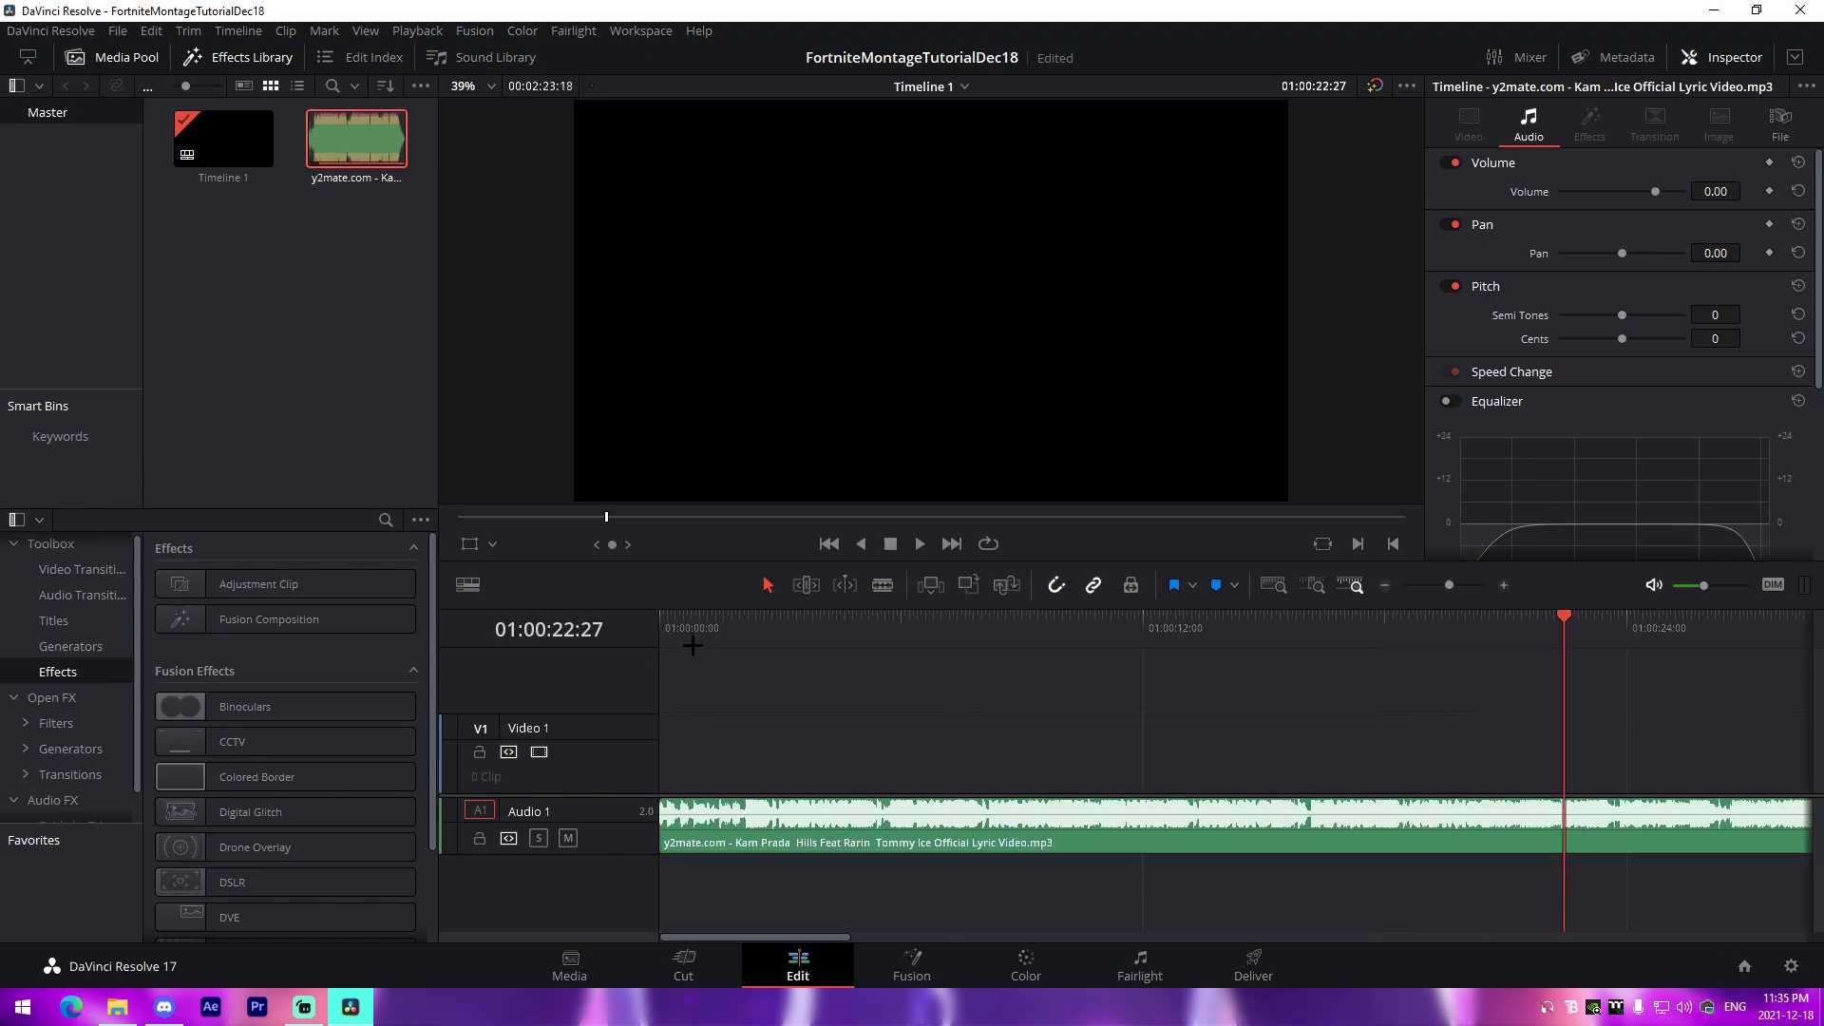
# Play the song from the start and add a marker to the clip on the beat at 01:00:02:09
pyautogui.press('b')
pyautogui.press('Home')
pyautogui.press('space')
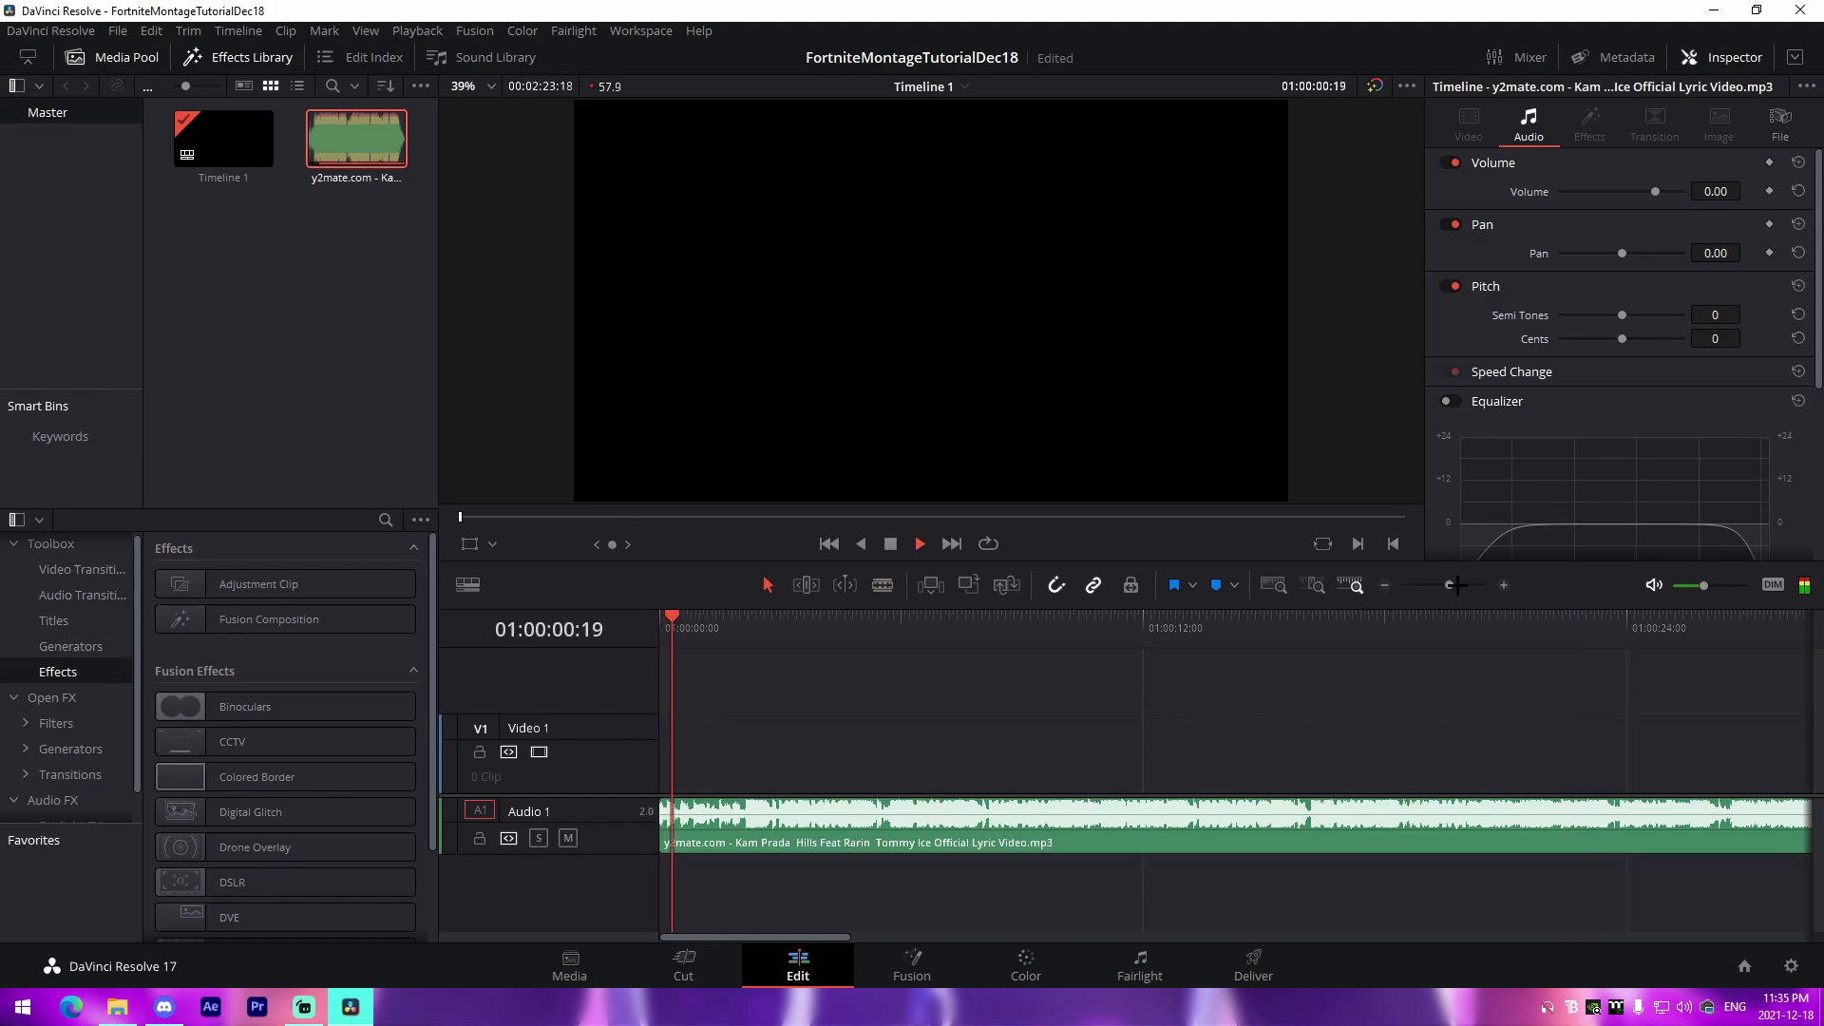
pyautogui.moveTo(1457, 586); pyautogui.dragTo(1472, 586)
pyautogui.click(1316, 819)
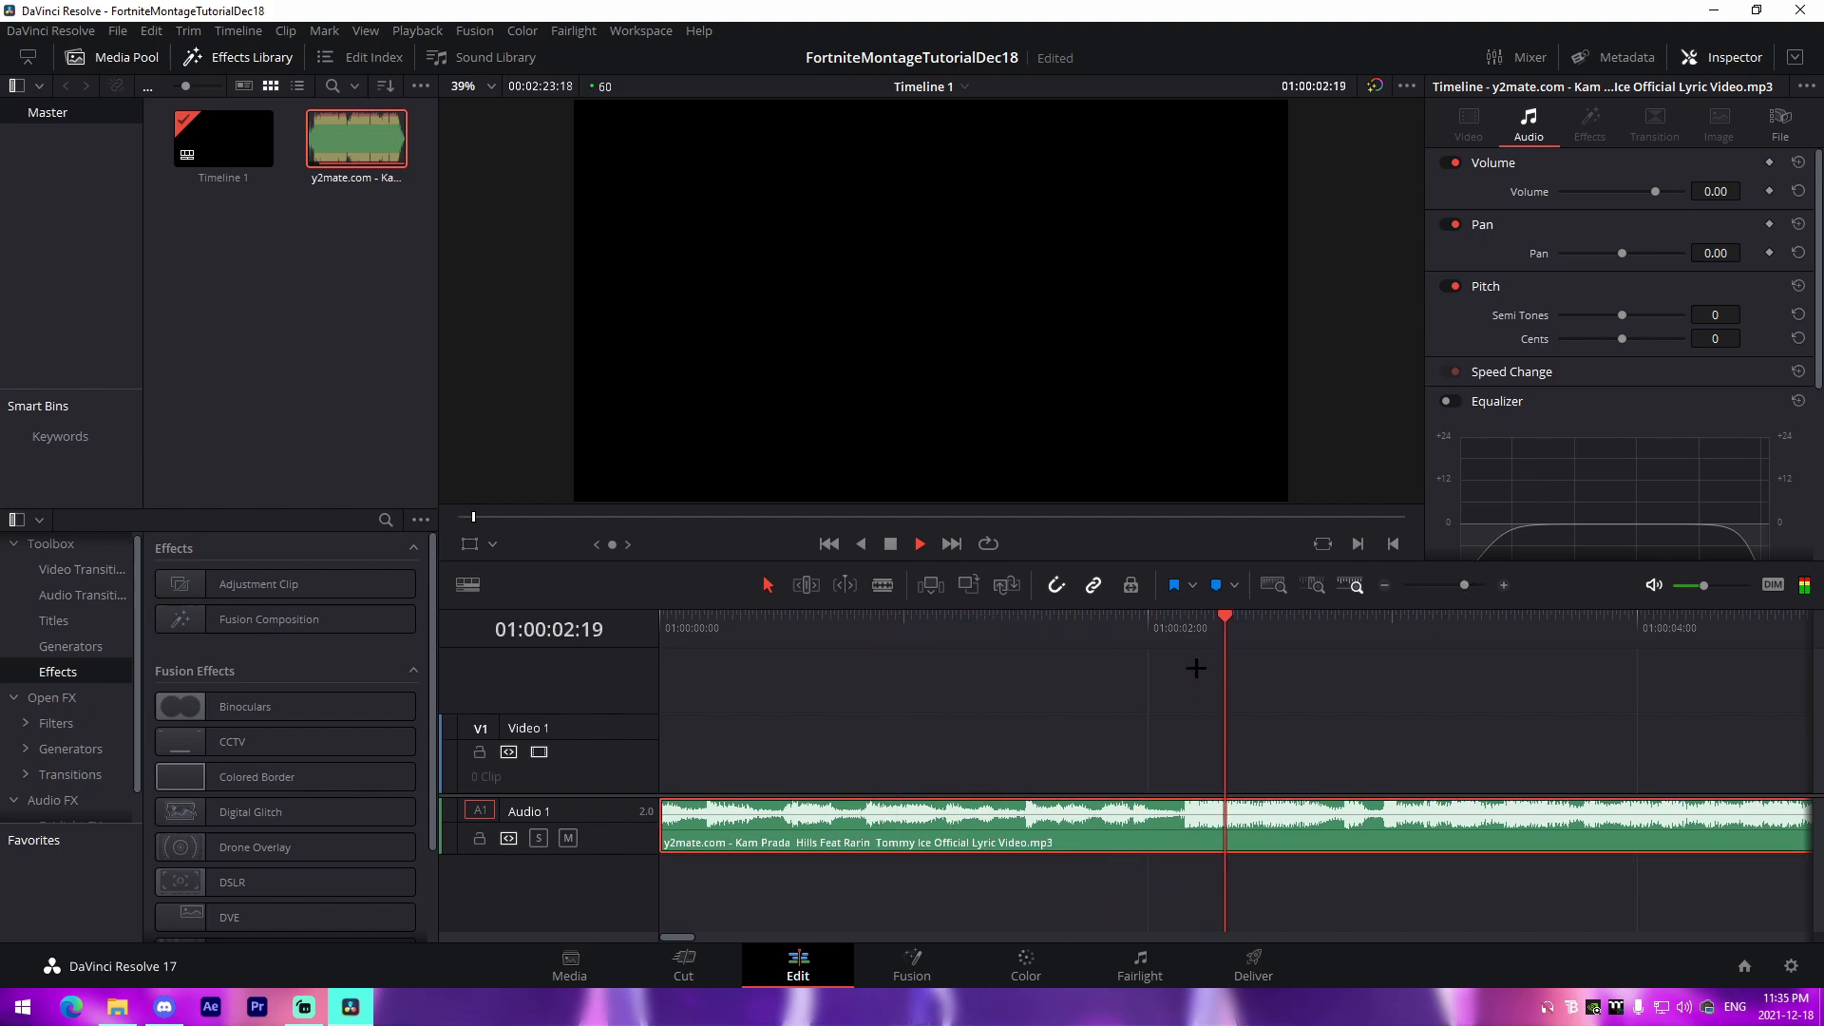
pyautogui.moveTo(1190, 617); pyautogui.dragTo(1184, 617)
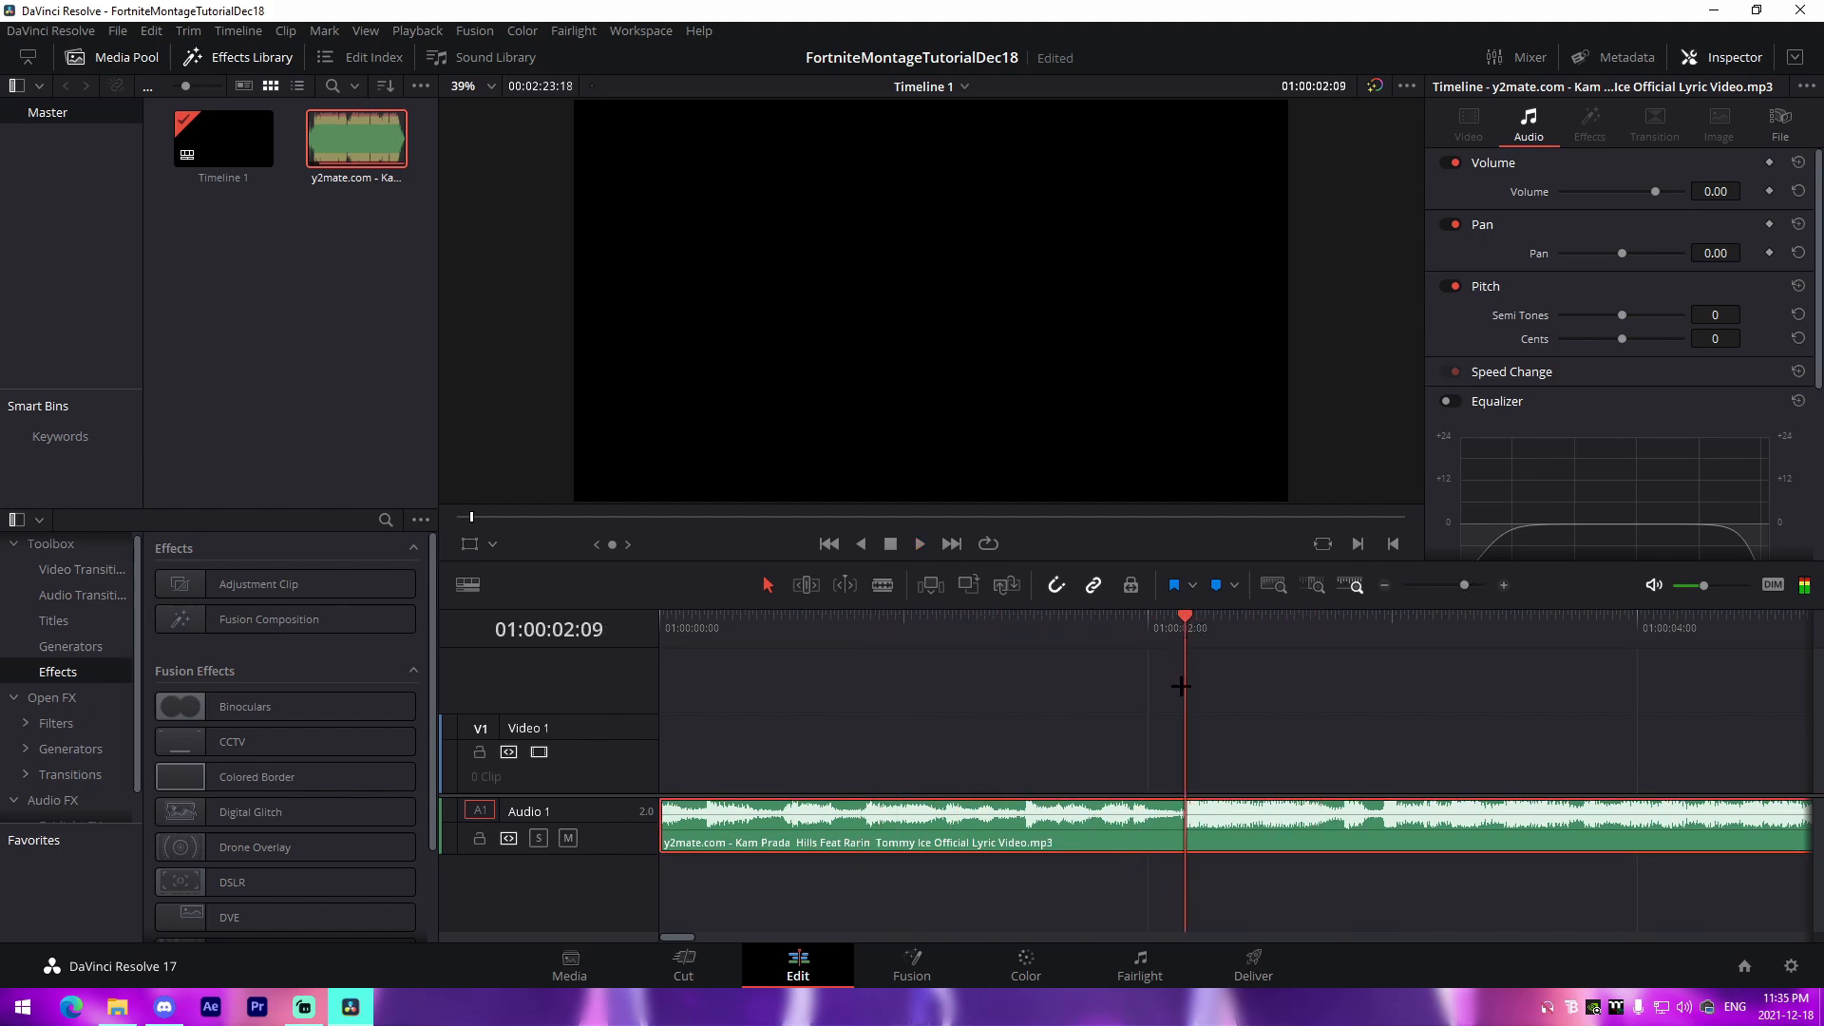
pyautogui.press('m')
# Add a second beat marker to the song clip at 01:00:02:48
pyautogui.press('space')
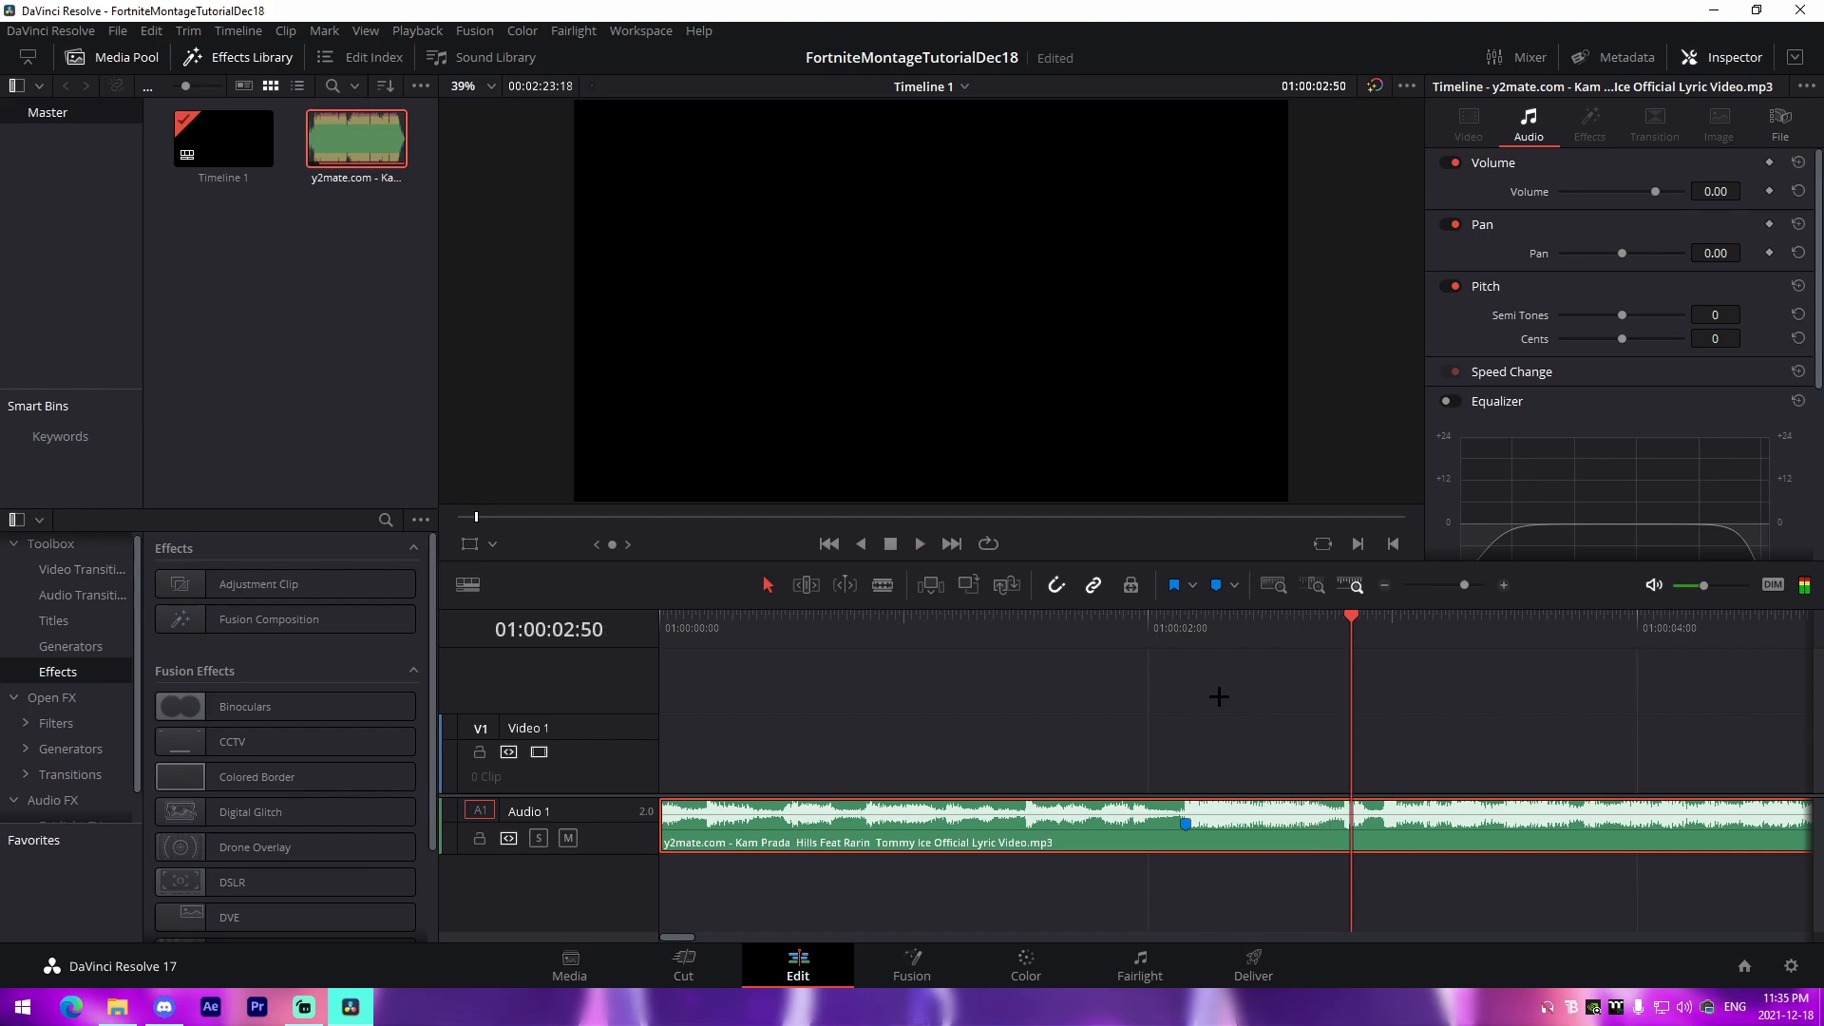
pyautogui.moveTo(1344, 624)
pyautogui.mouseDown()
pyautogui.moveTo(1184, 627)
pyautogui.moveTo(1345, 651)
pyautogui.mouseUp()
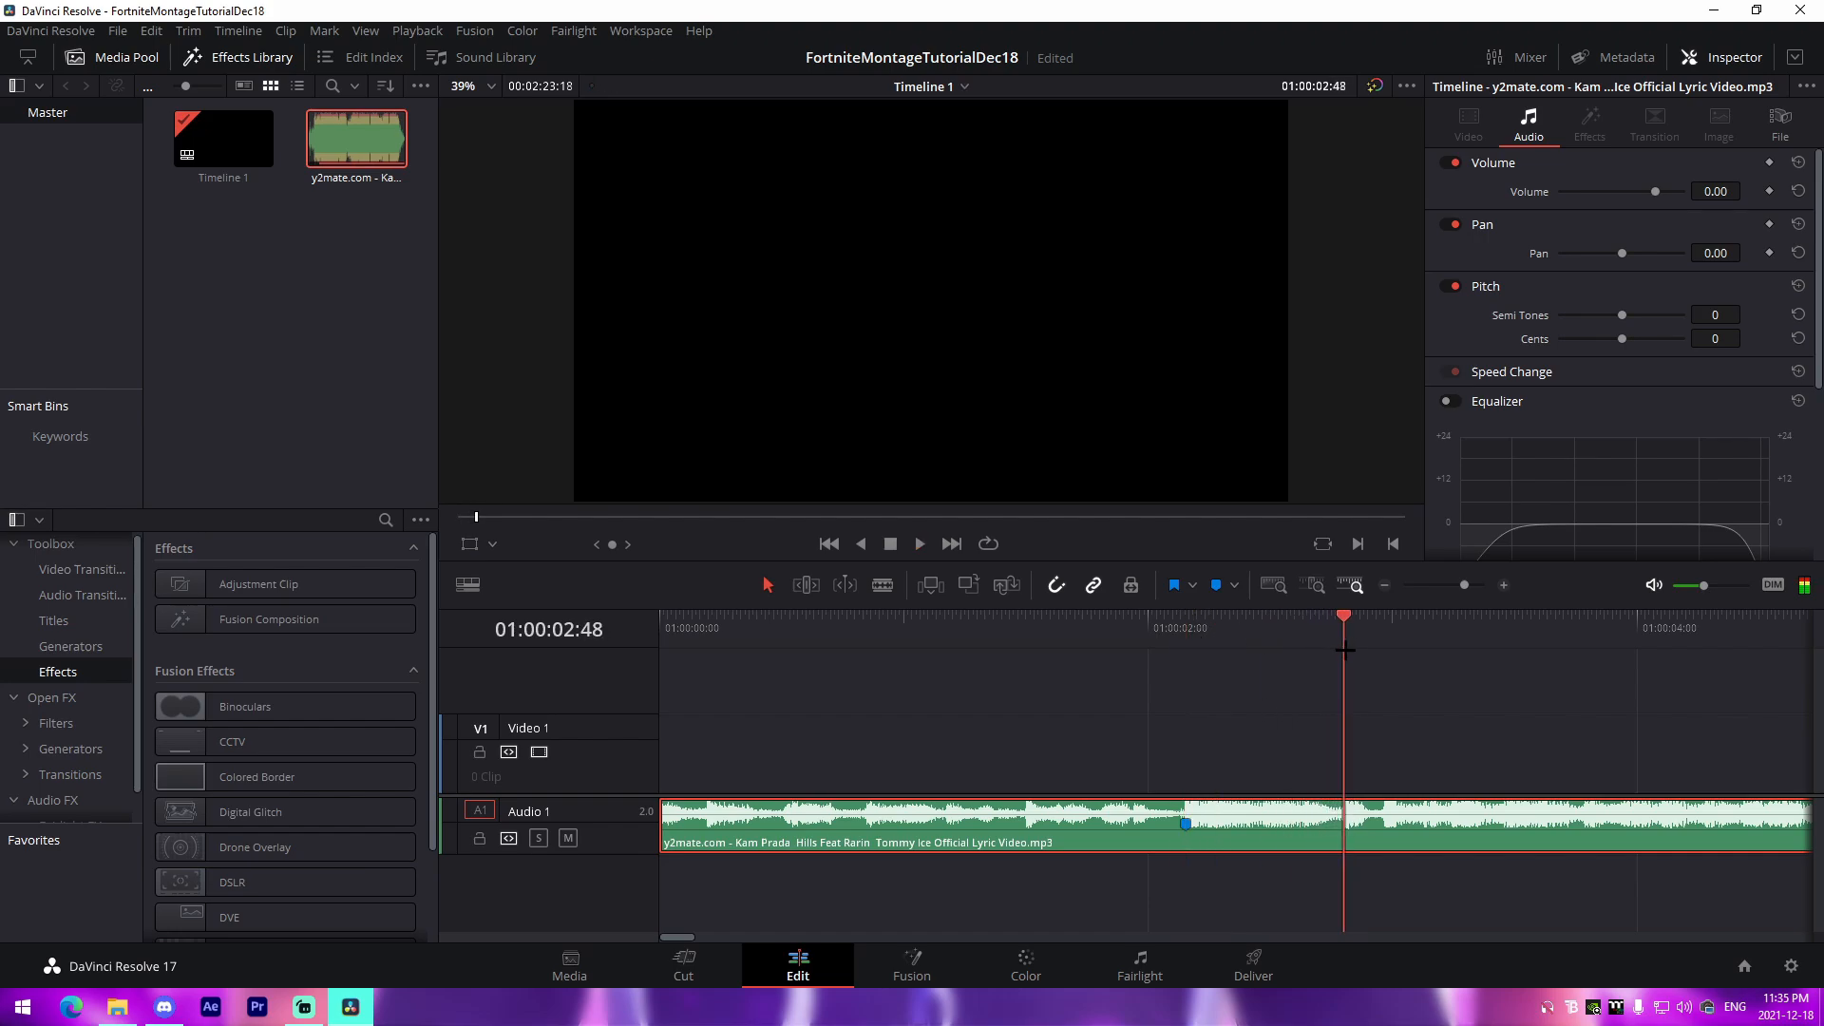
pyautogui.click(1452, 585)
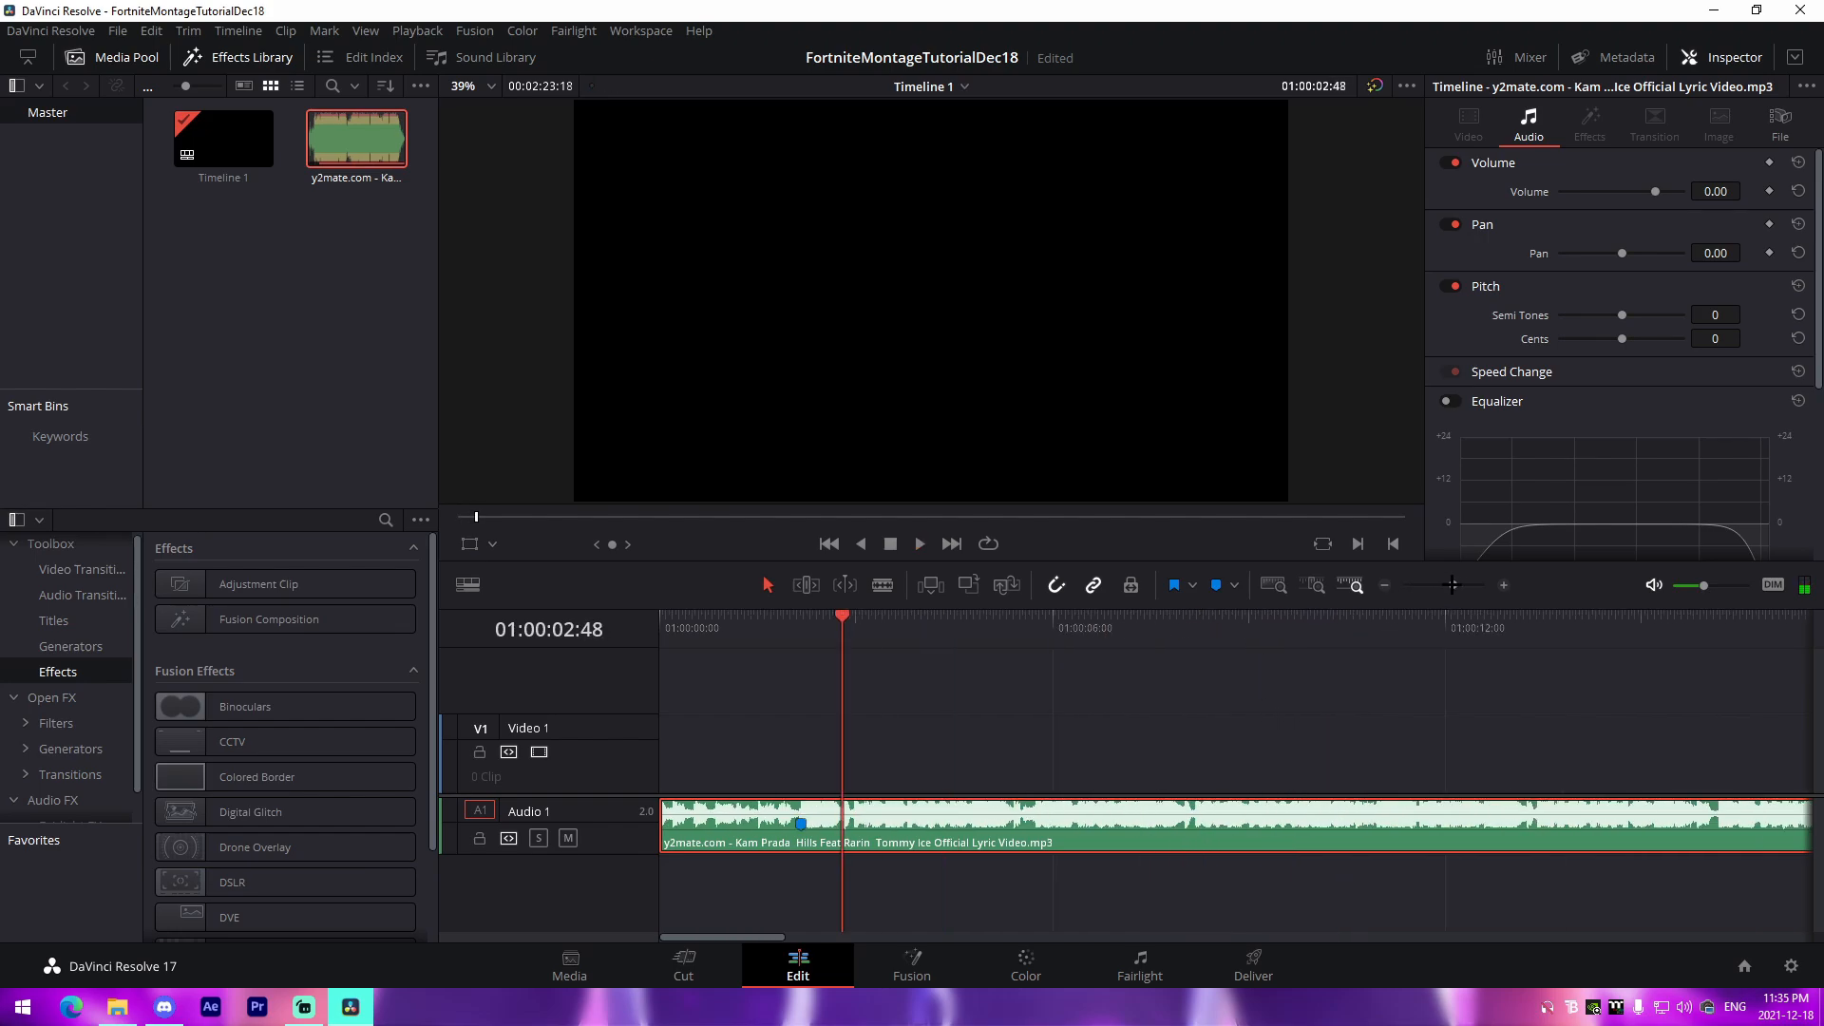
# Play on and add two more beat markers to the song clip, at about 4.8 and 5.4 seconds
pyautogui.press('space')
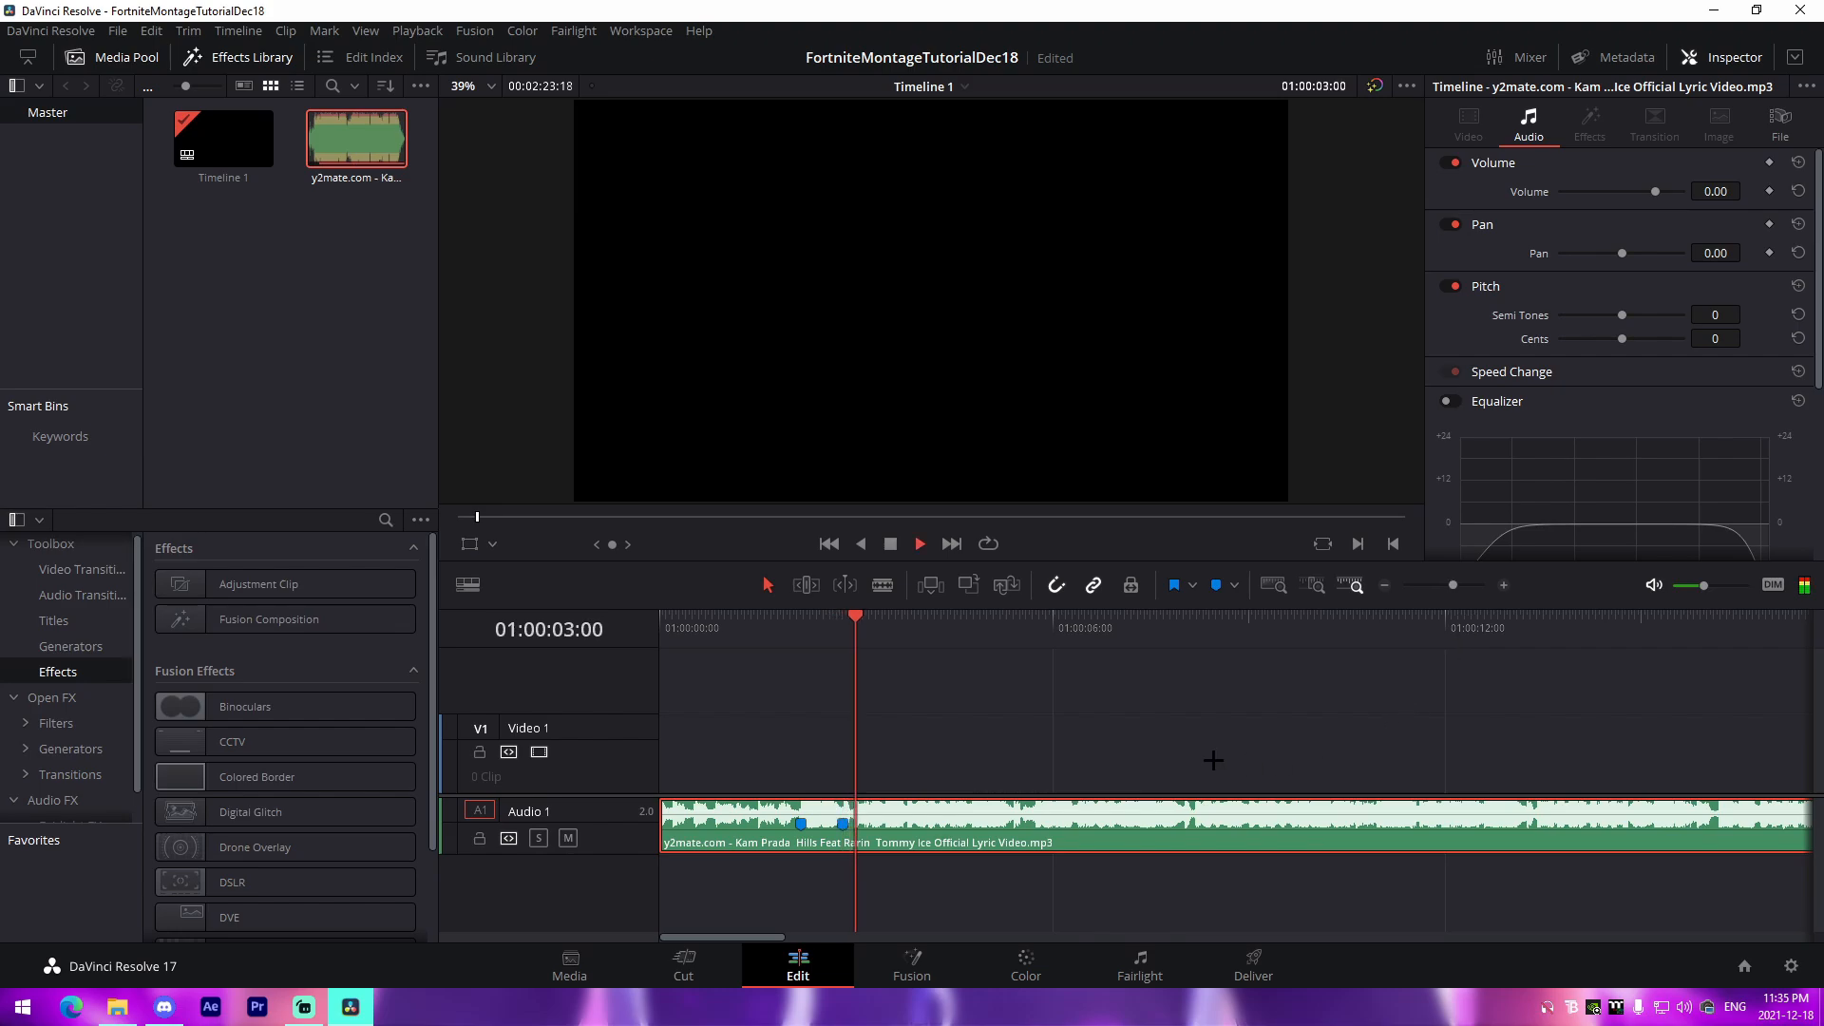
pyautogui.click(1464, 584)
pyautogui.press('space')
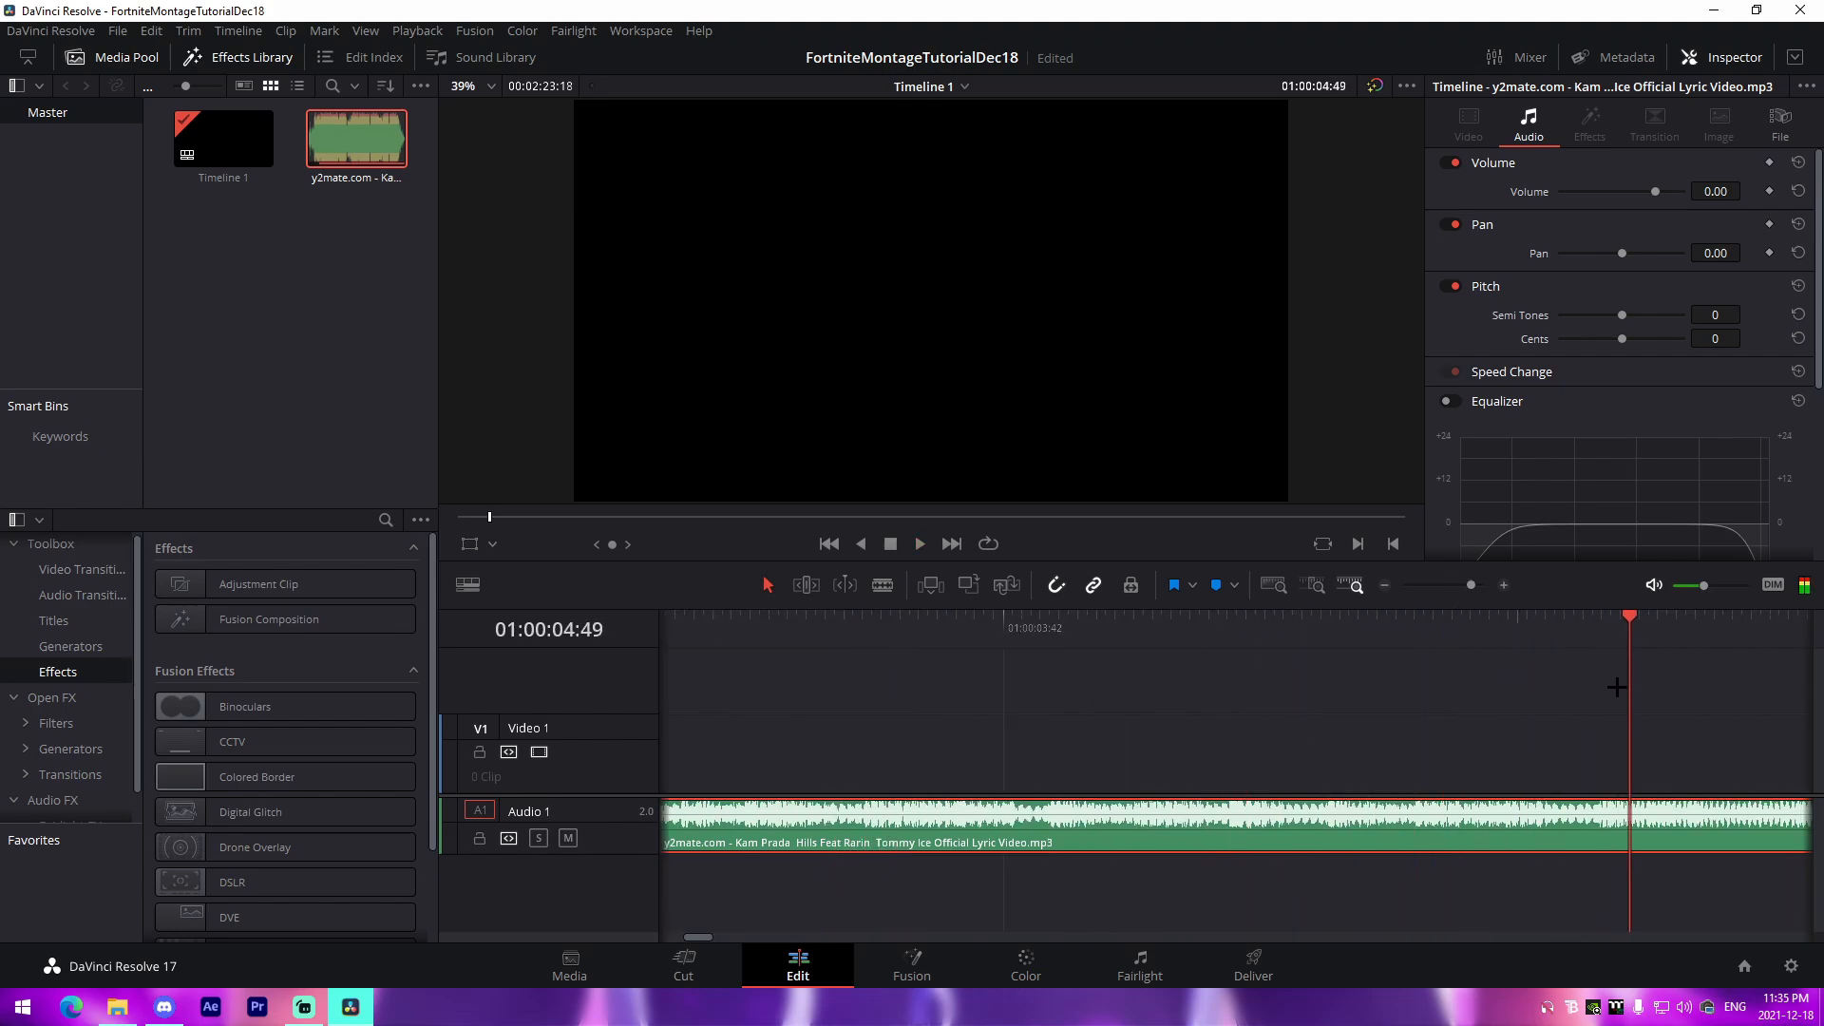
pyautogui.click(1455, 586)
pyautogui.press('space')
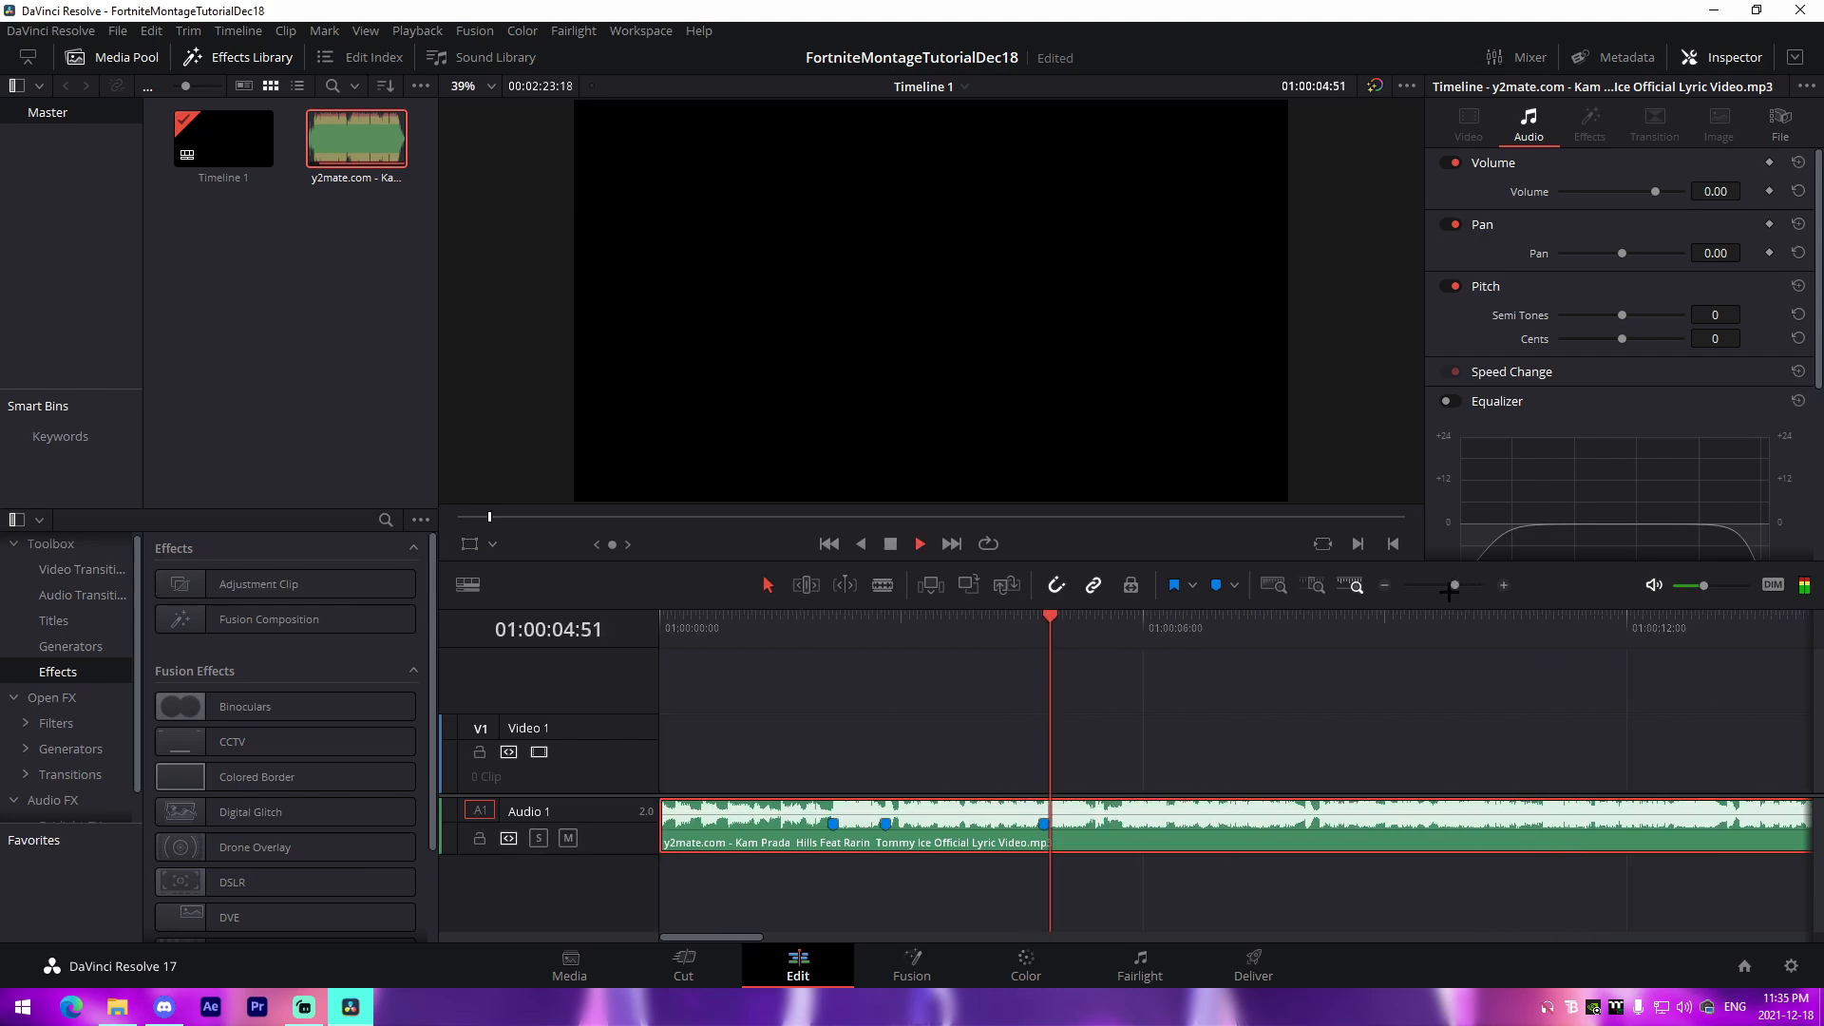
# Split the song at 01:00:06:08 and delete everything after the cut
pyautogui.press('space')
pyautogui.press('b')
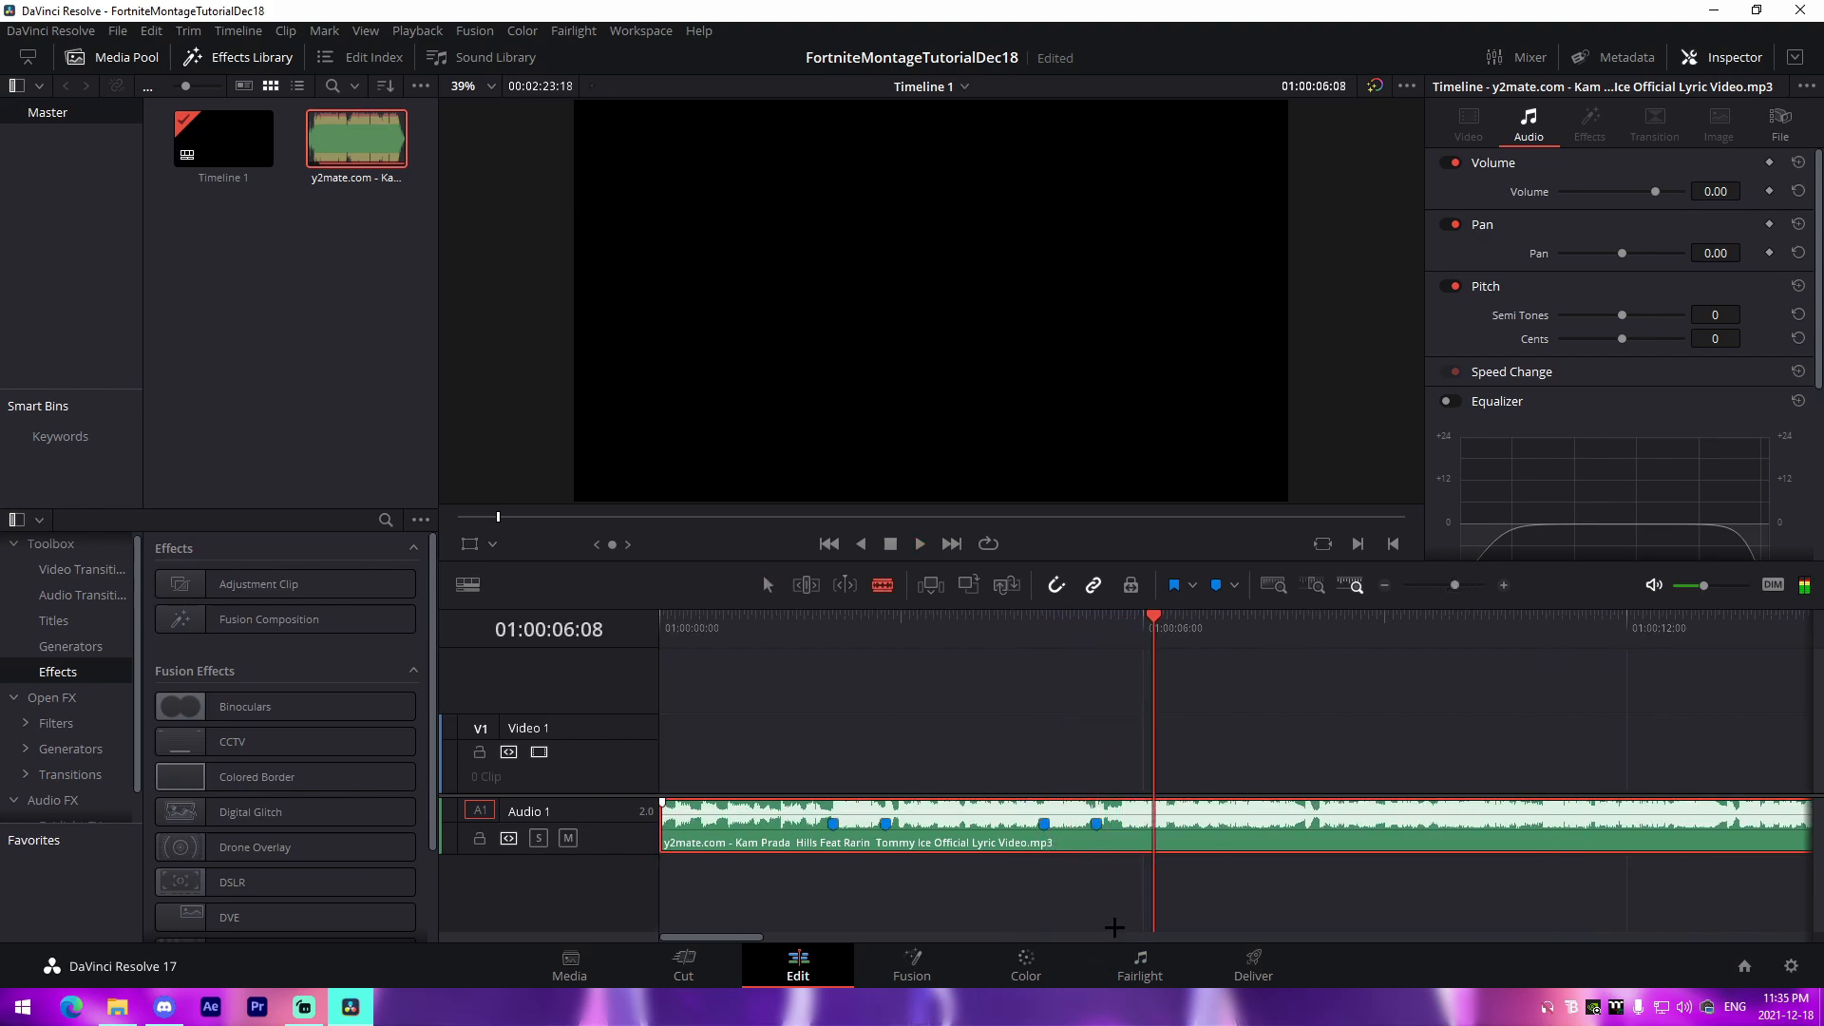
pyautogui.click(1149, 832)
pyautogui.press('a')
pyautogui.click(1225, 827)
pyautogui.press('Delete')
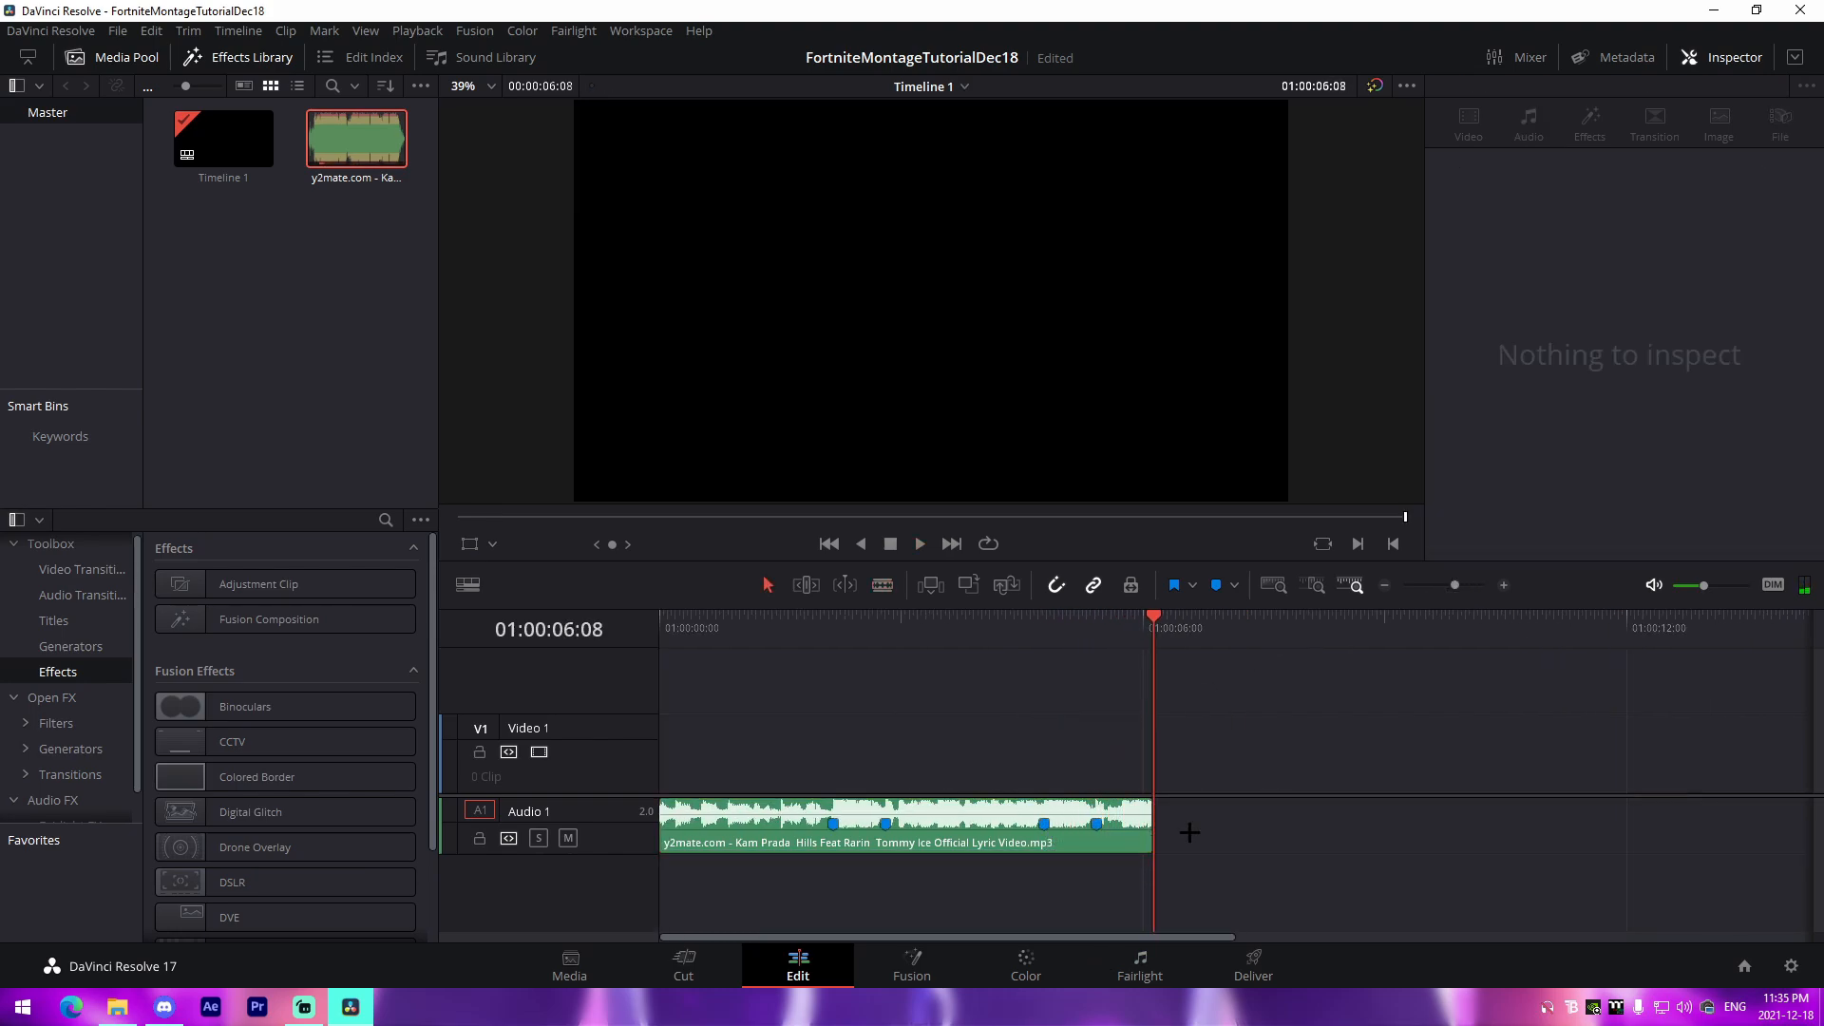
# Play the trimmed song from 01:00:01:28 to check the beat markers, adjusting the monitoring volume
pyautogui.click(777, 633)
pyautogui.moveTo(1704, 586); pyautogui.dragTo(1720, 585)
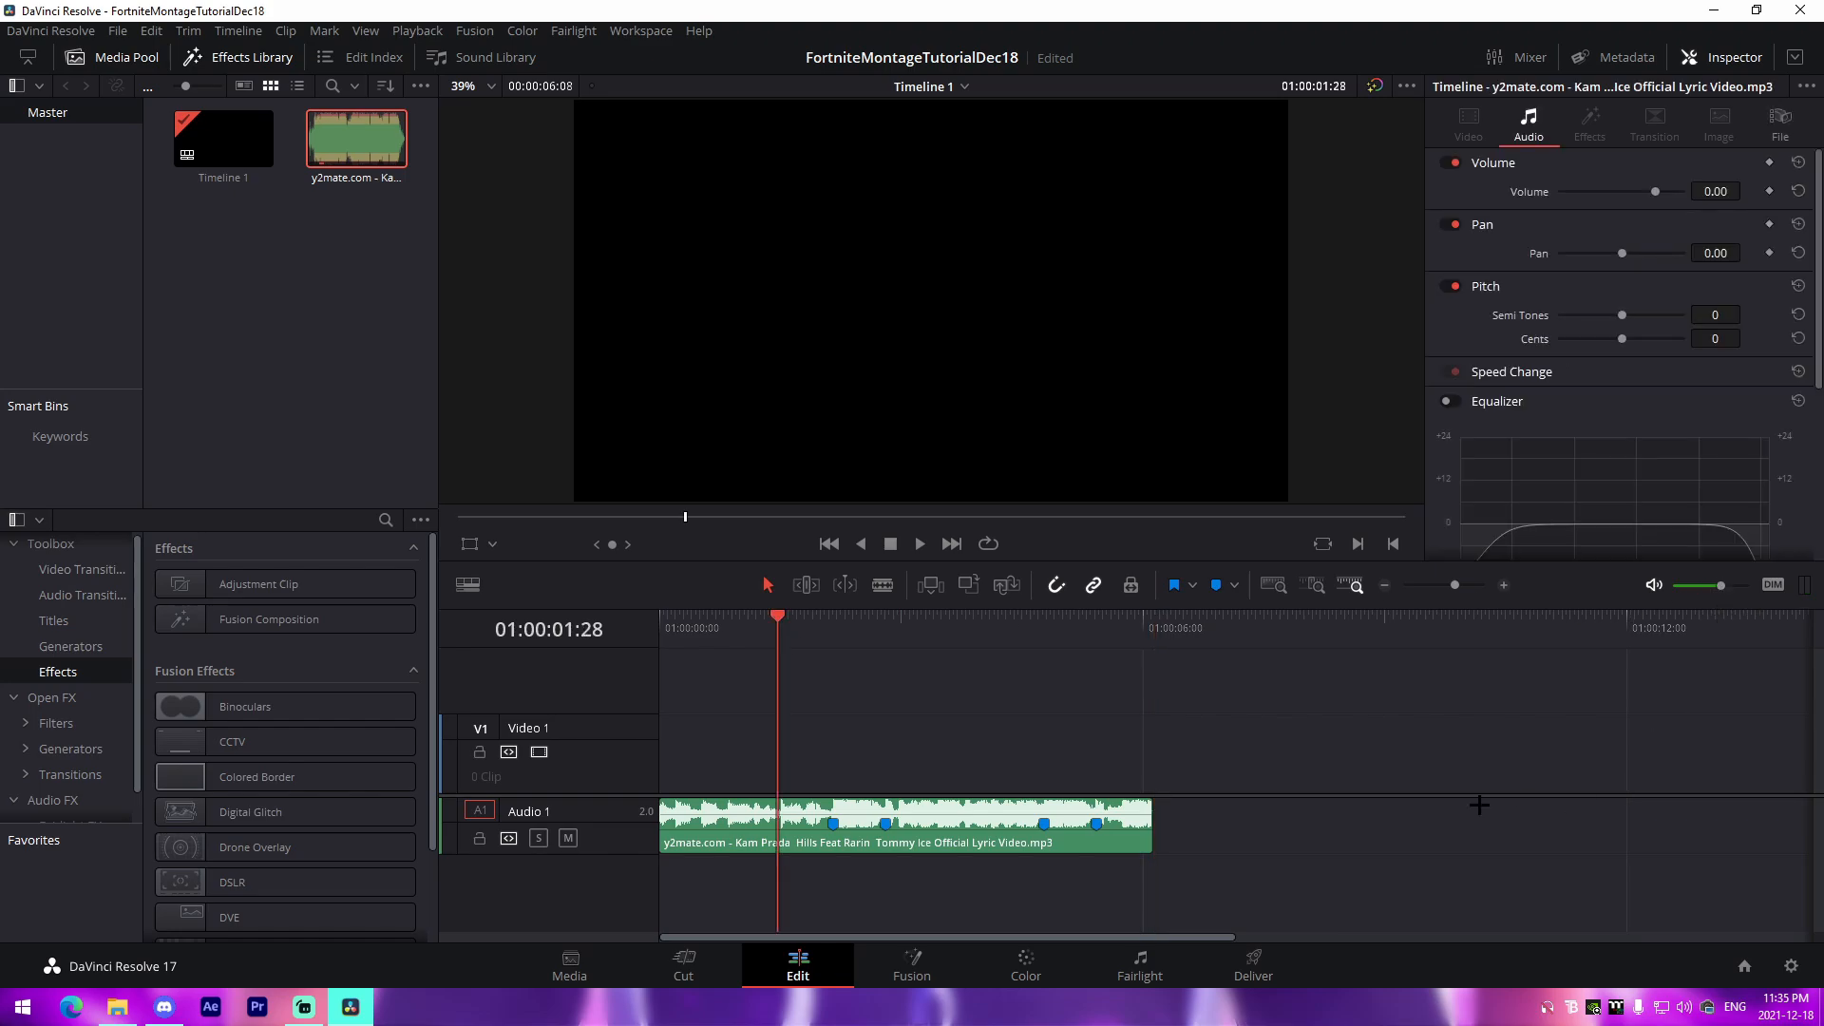
pyautogui.moveTo(1455, 585); pyautogui.dragTo(1465, 585)
pyautogui.press('space')
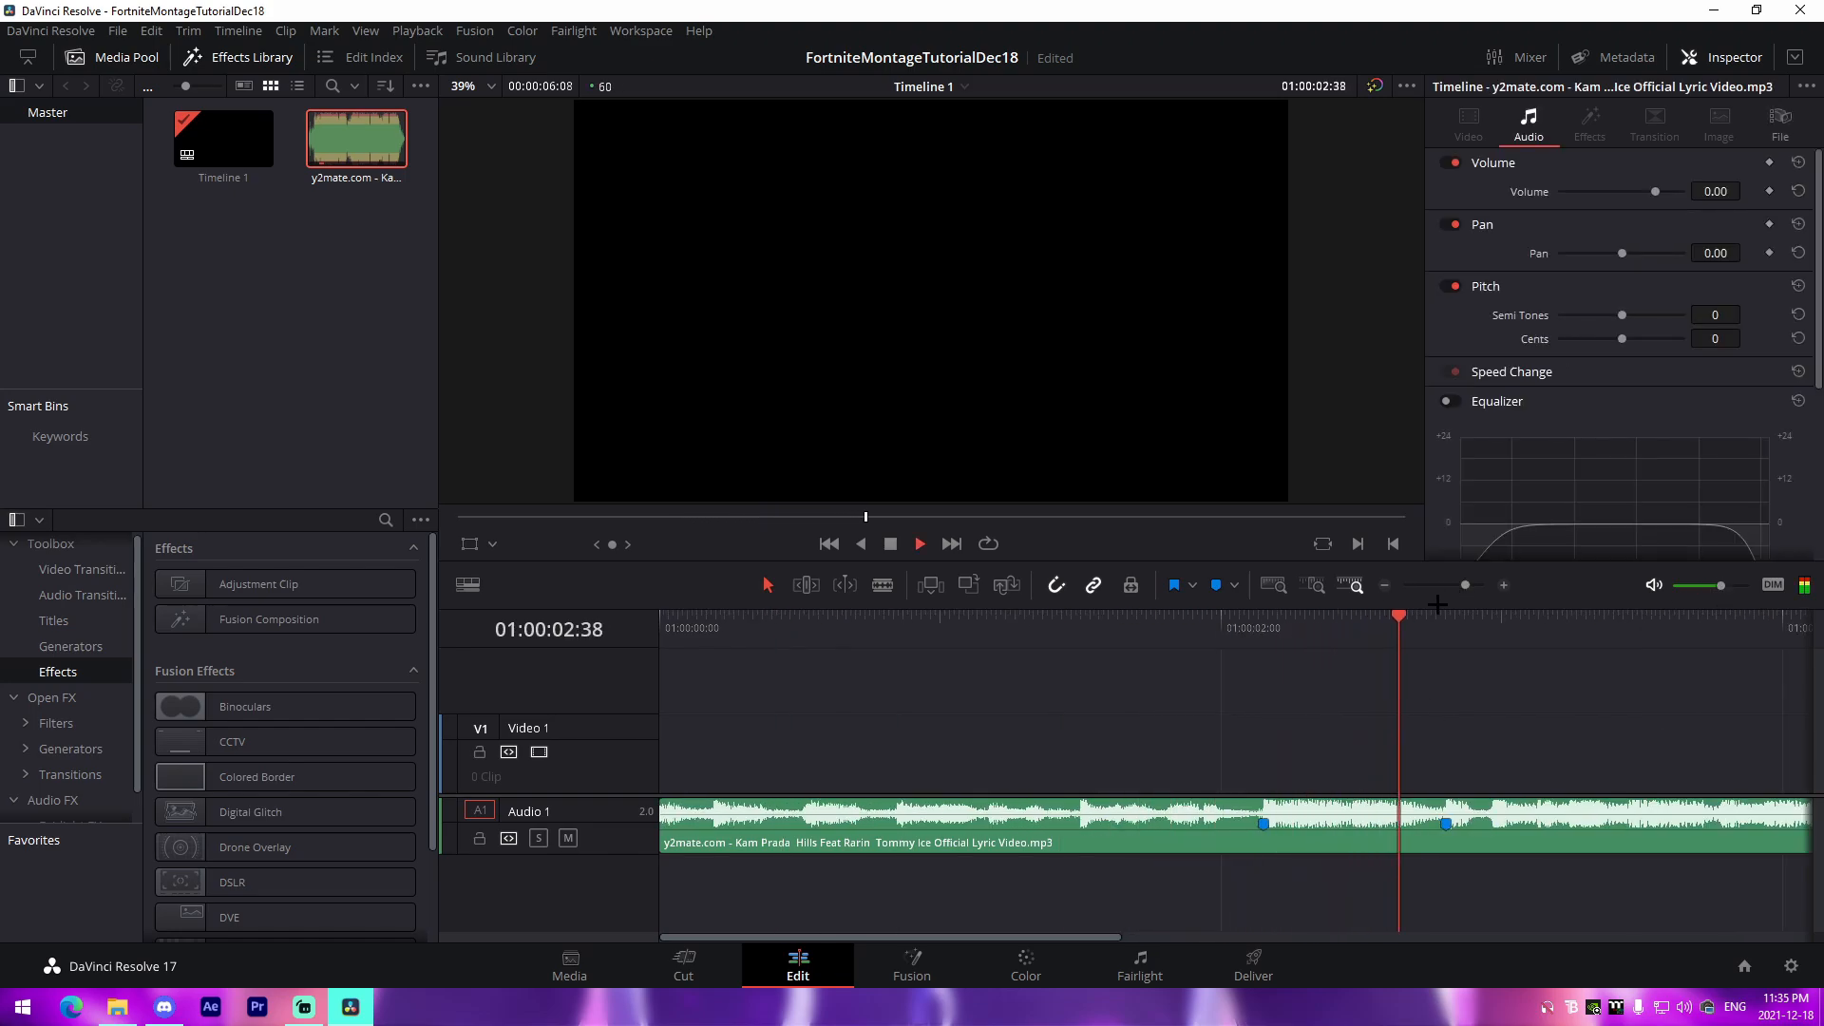
pyautogui.moveTo(1450, 660); pyautogui.dragTo(1346, 640)
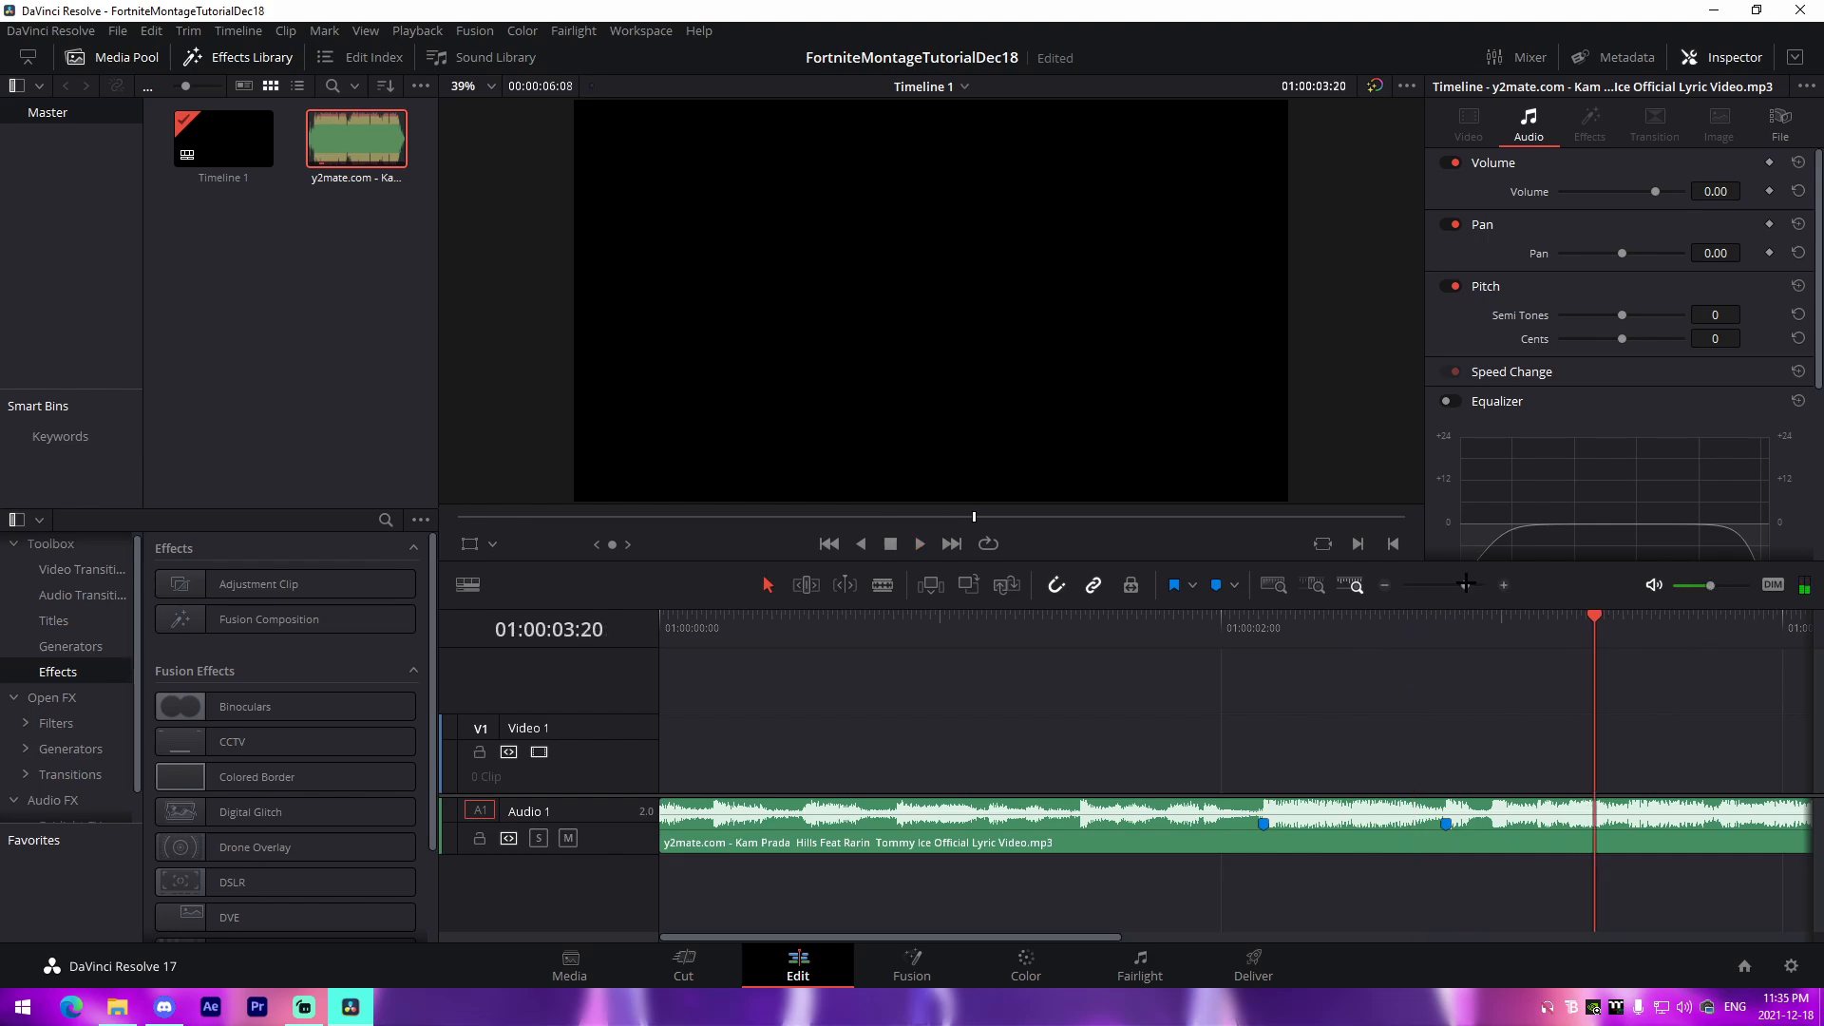
# Move the trimmed song clip from Audio 1 down to a new Audio 2 track
pyautogui.moveTo(1466, 584); pyautogui.dragTo(1457, 586)
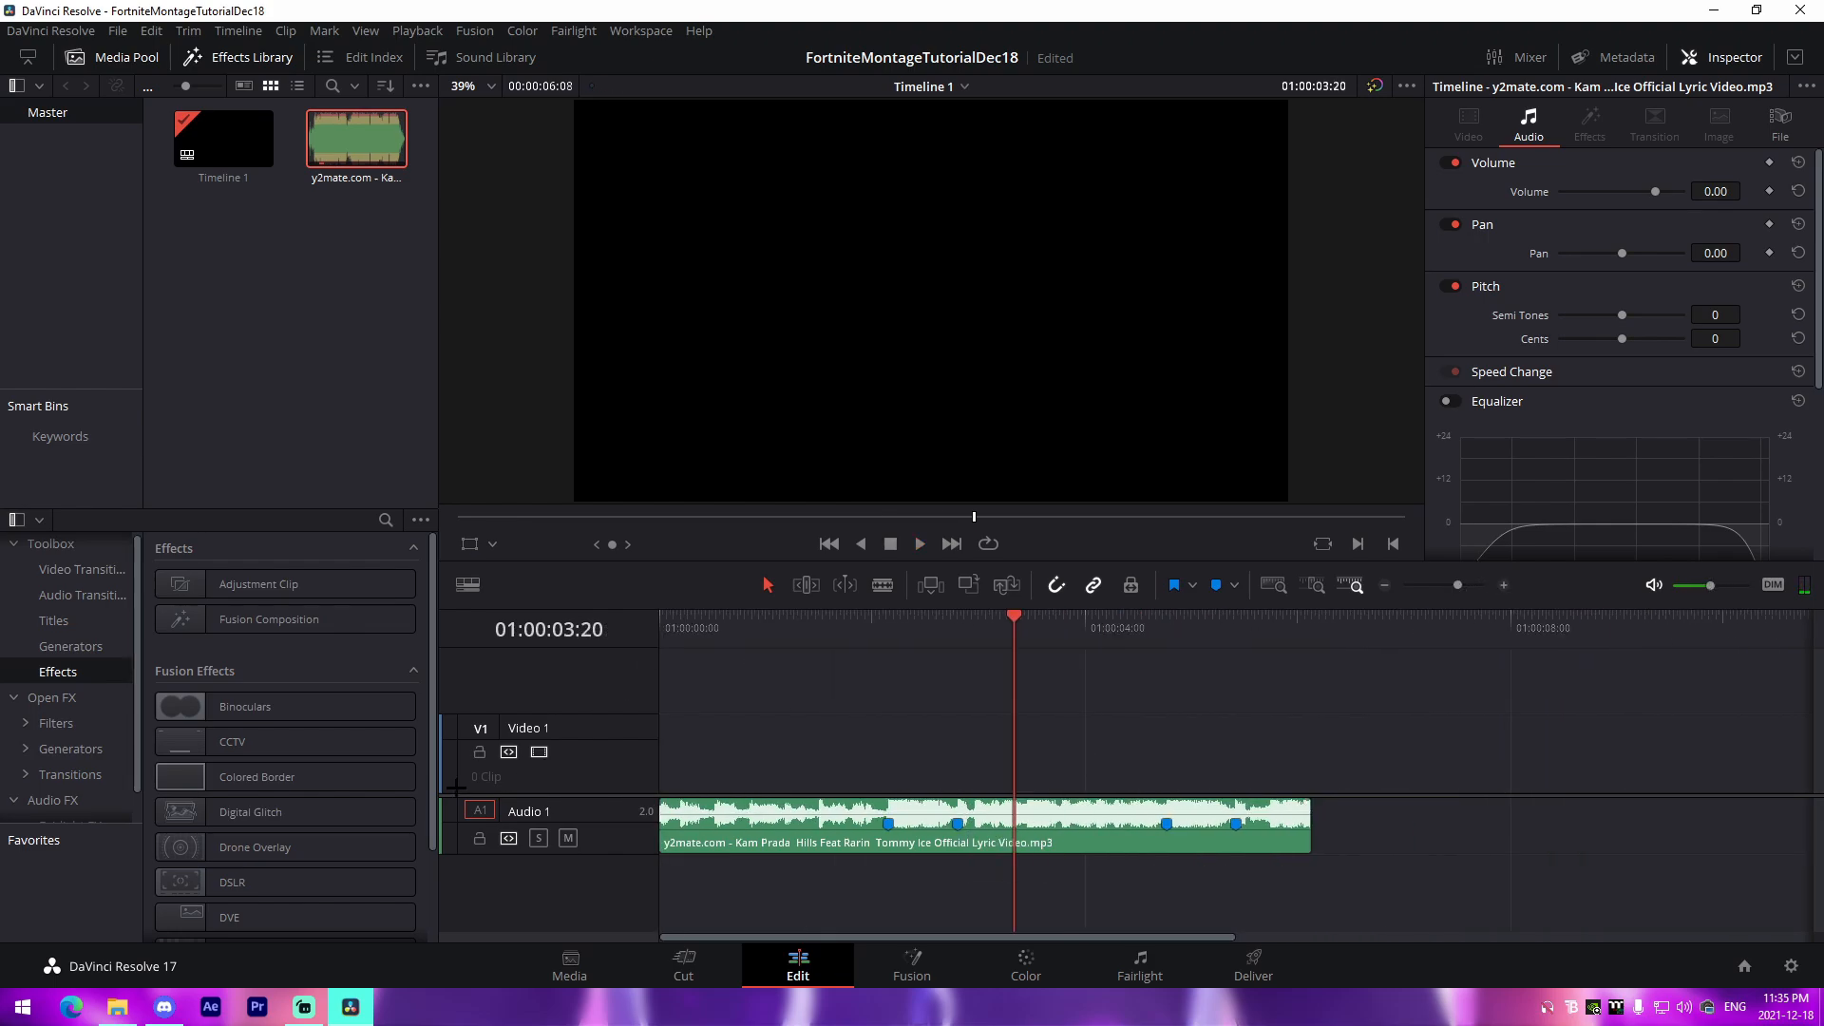
pyautogui.moveTo(825, 841); pyautogui.dragTo(821, 889)
pyautogui.click(820, 748)
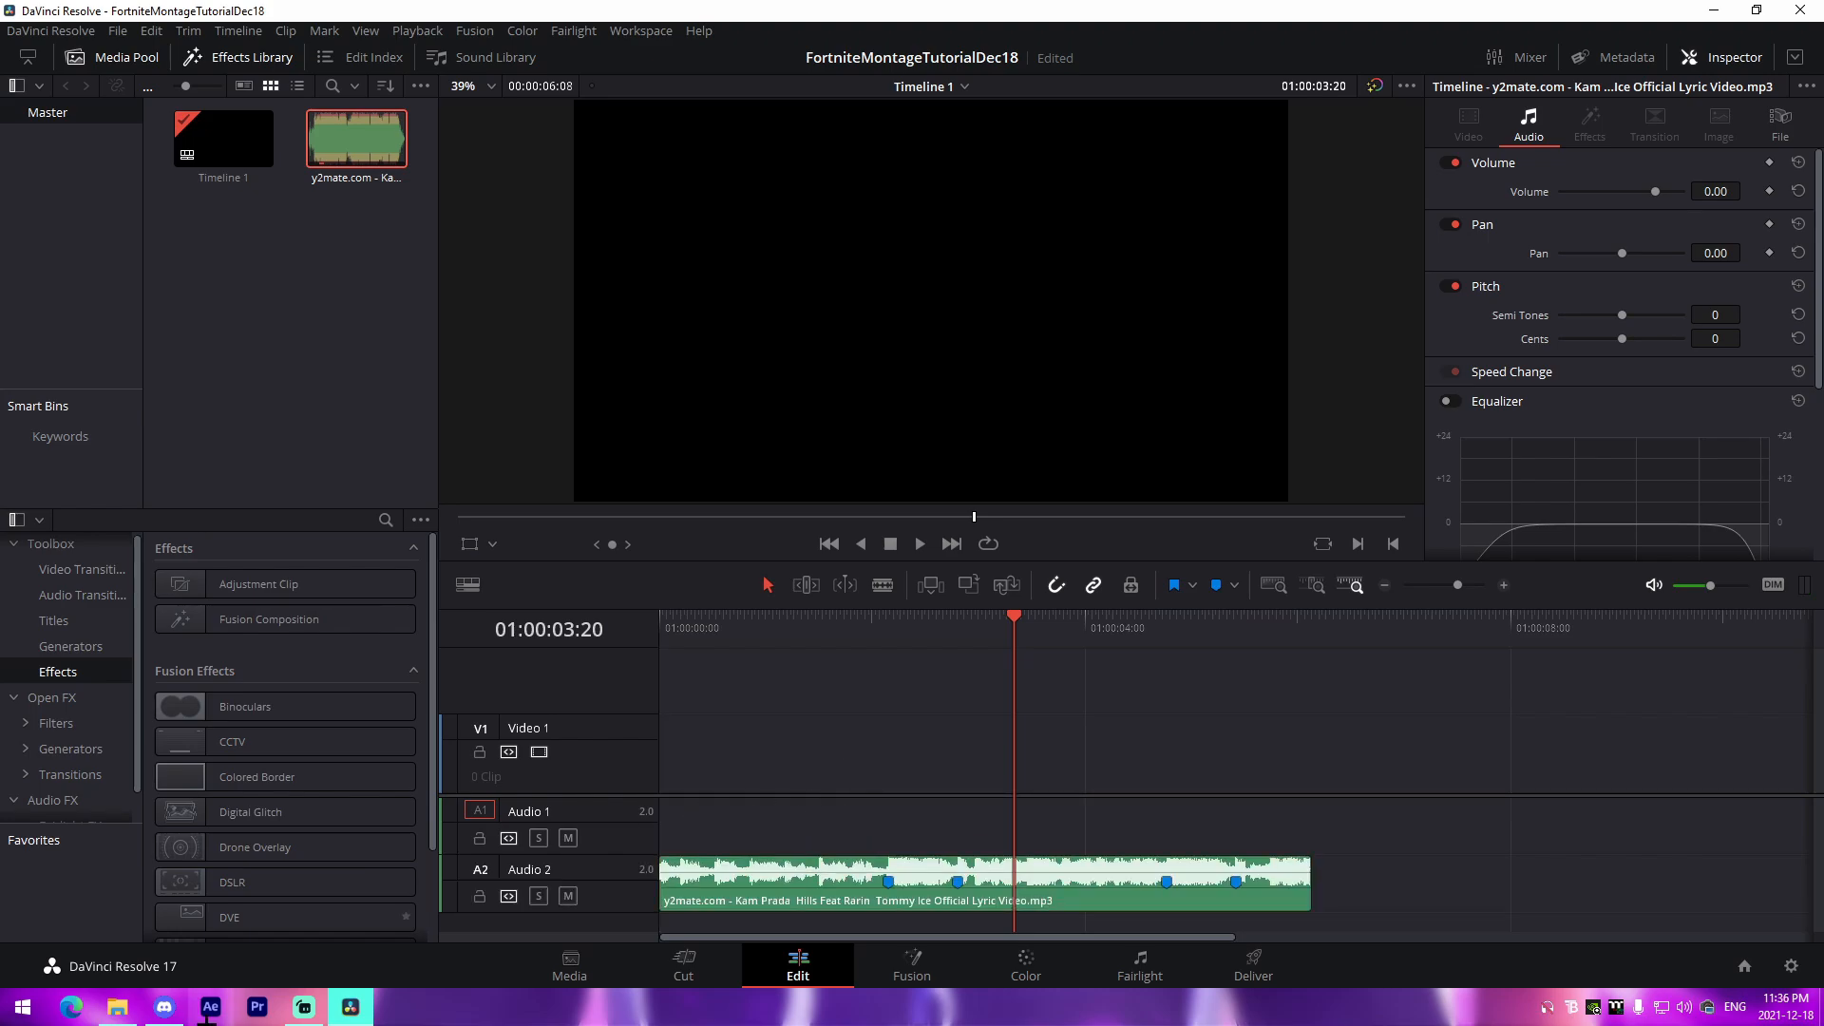
# Switch to File Explorer and open the Xerxlights folder inside Xerx2 on the E: drive
pyautogui.click(122, 1009)
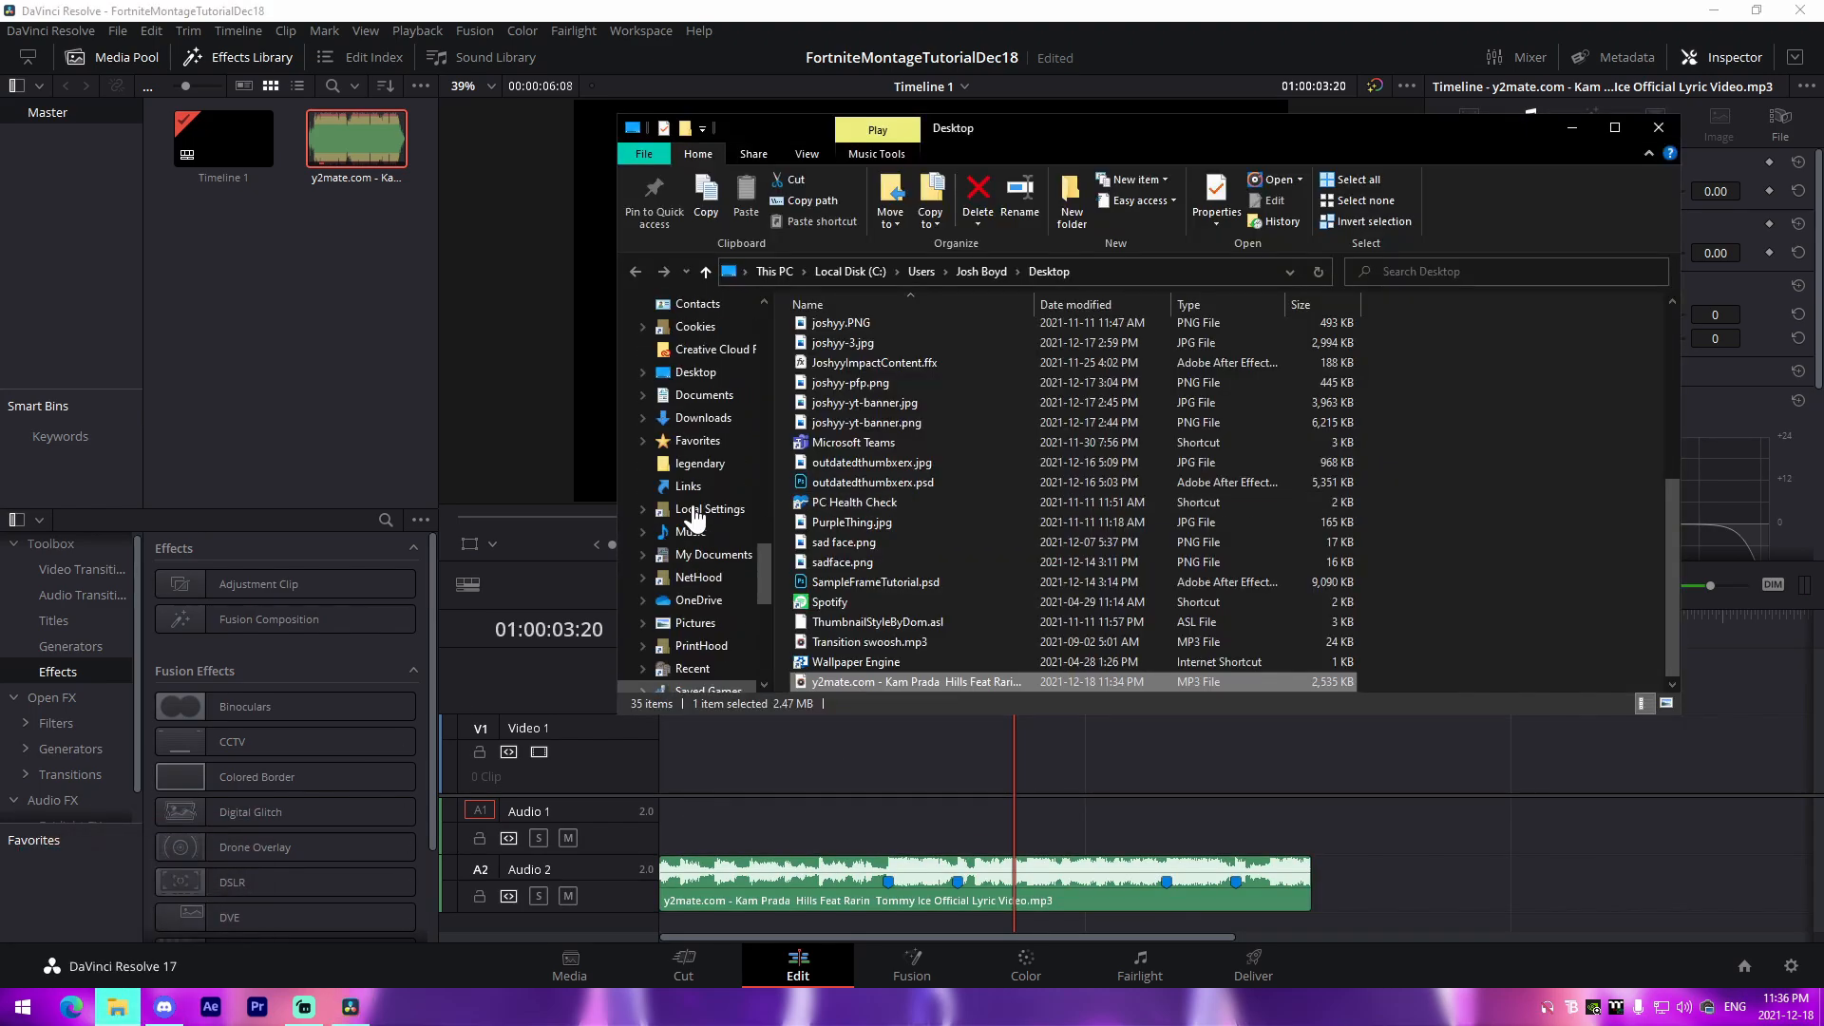
pyautogui.scroll(6, 695, 518)
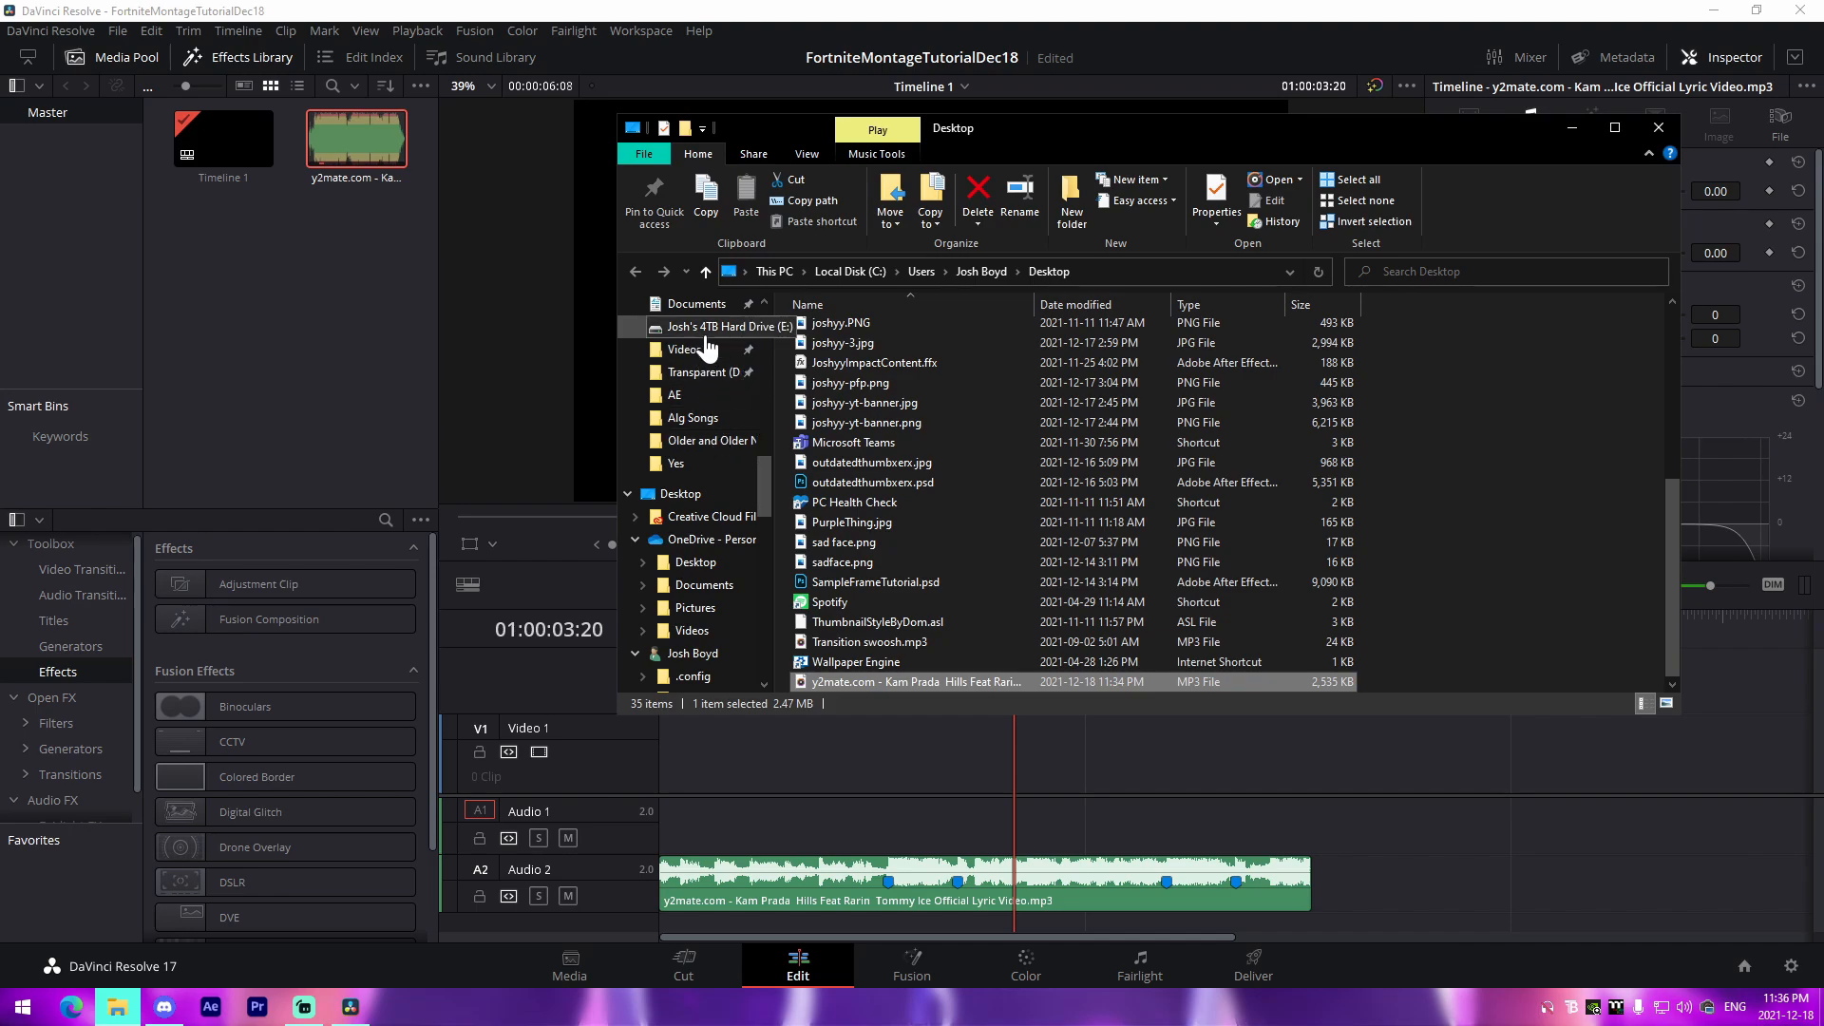
pyautogui.click(705, 328)
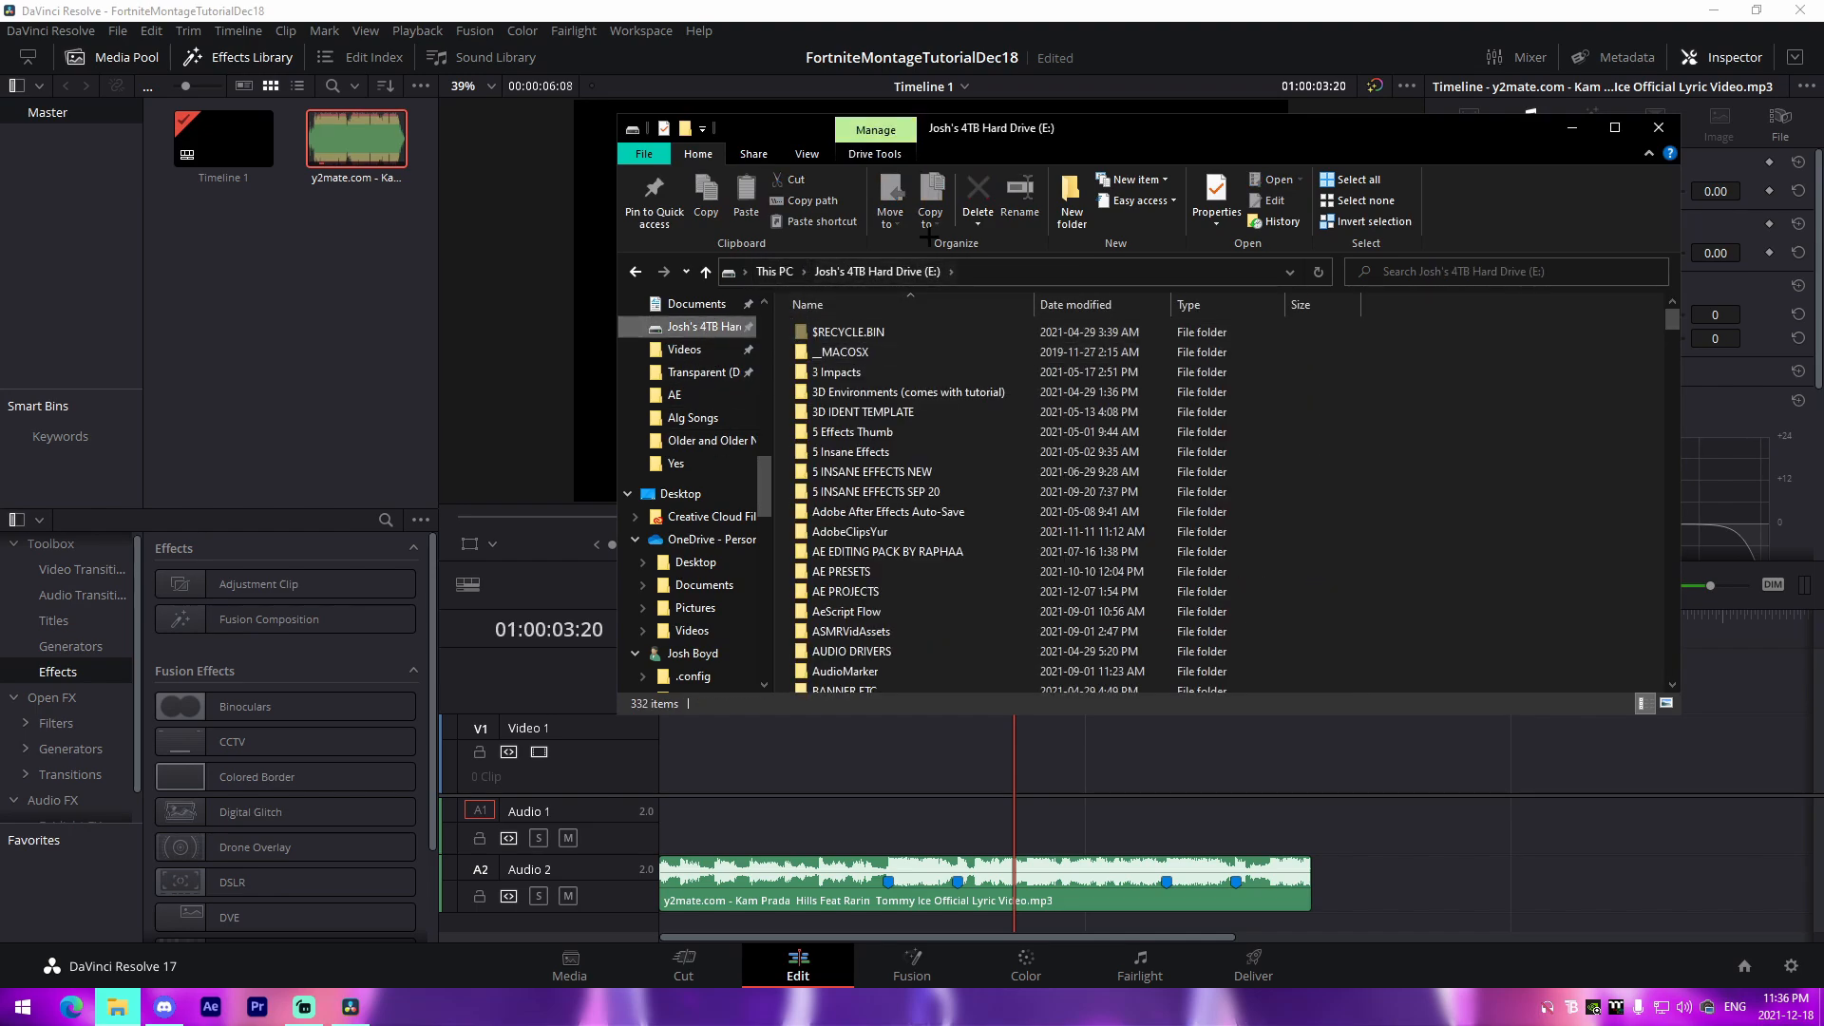
pyautogui.scroll(-5, 875, 470)
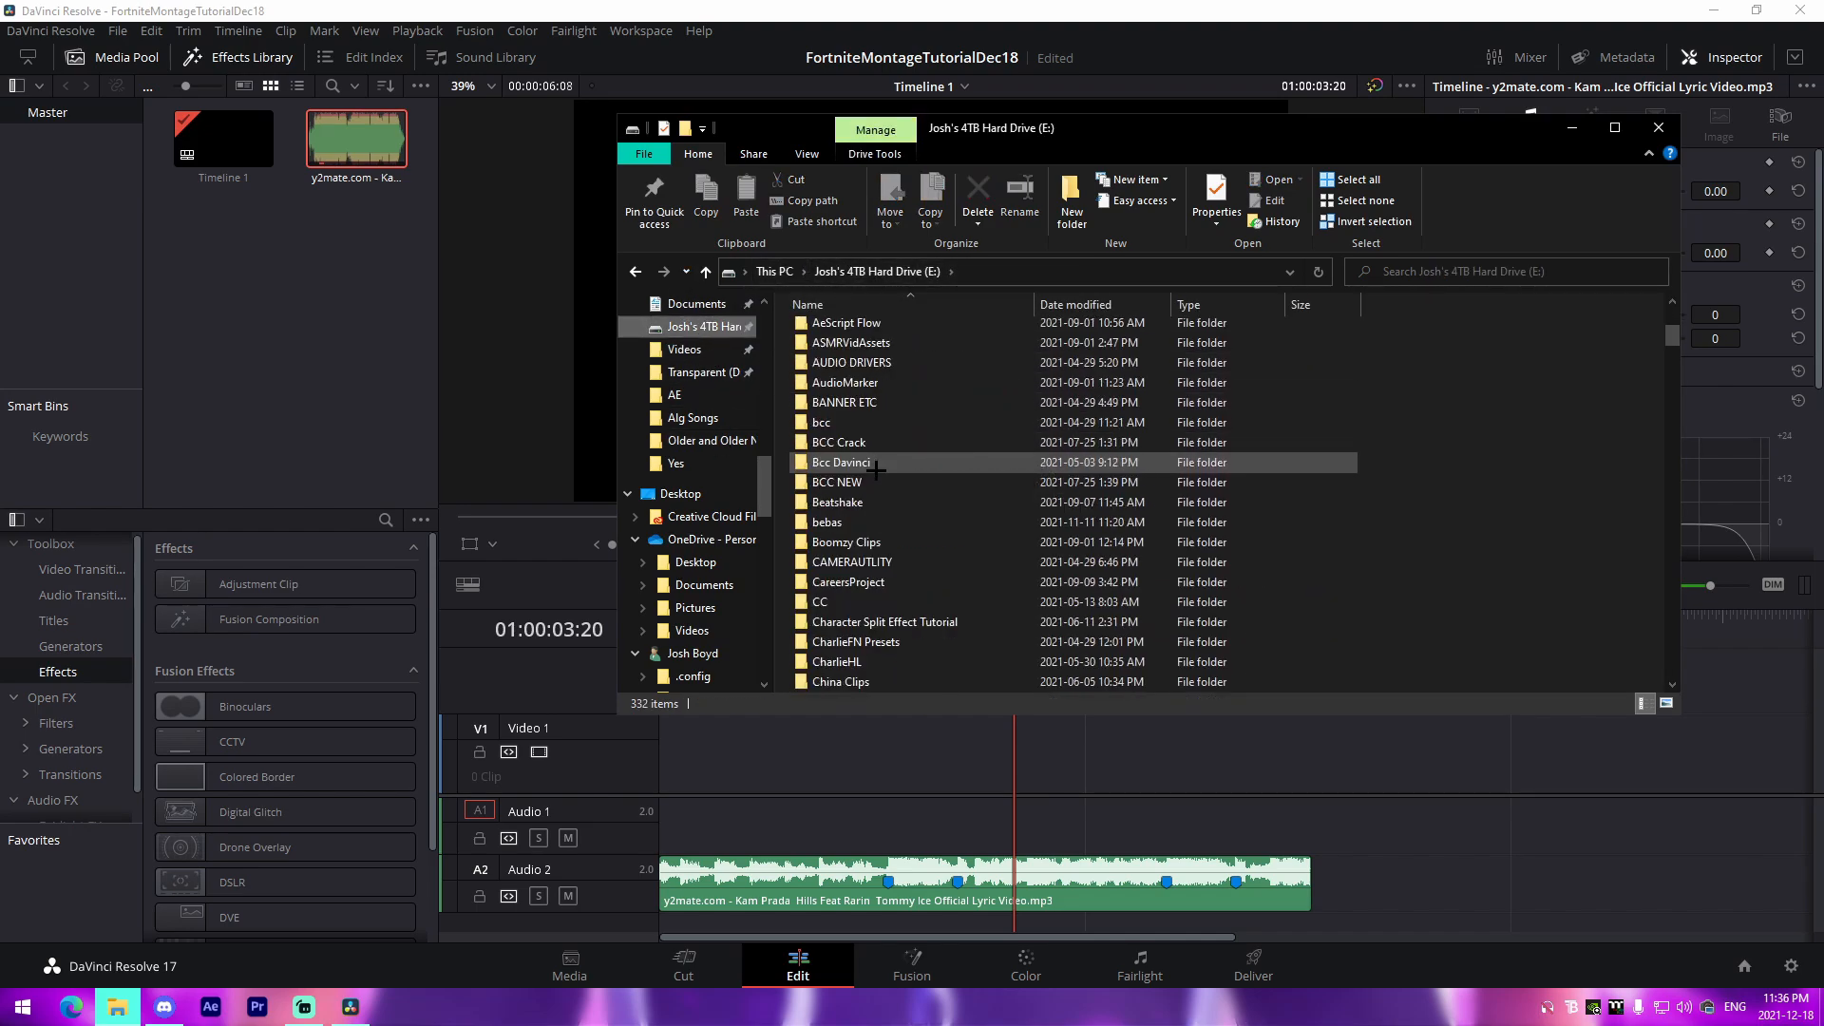
pyautogui.scroll(-12, 874, 469)
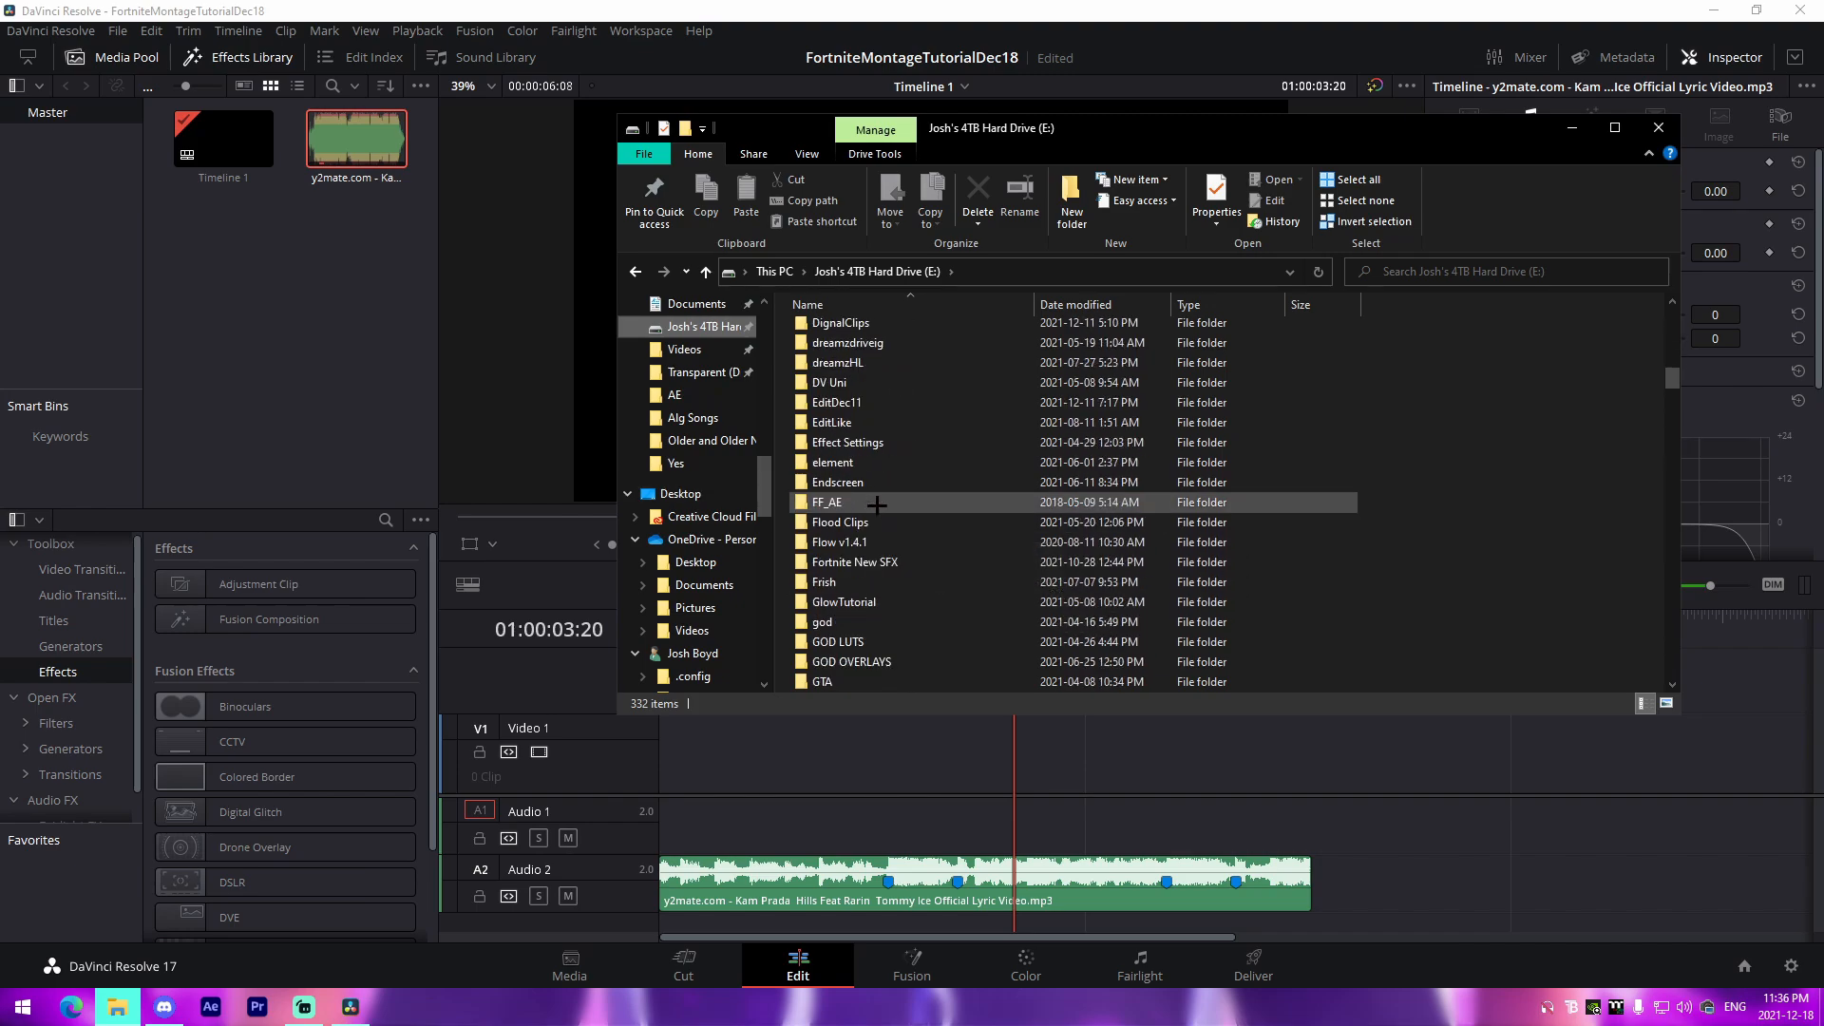
pyautogui.scroll(-15, 876, 504)
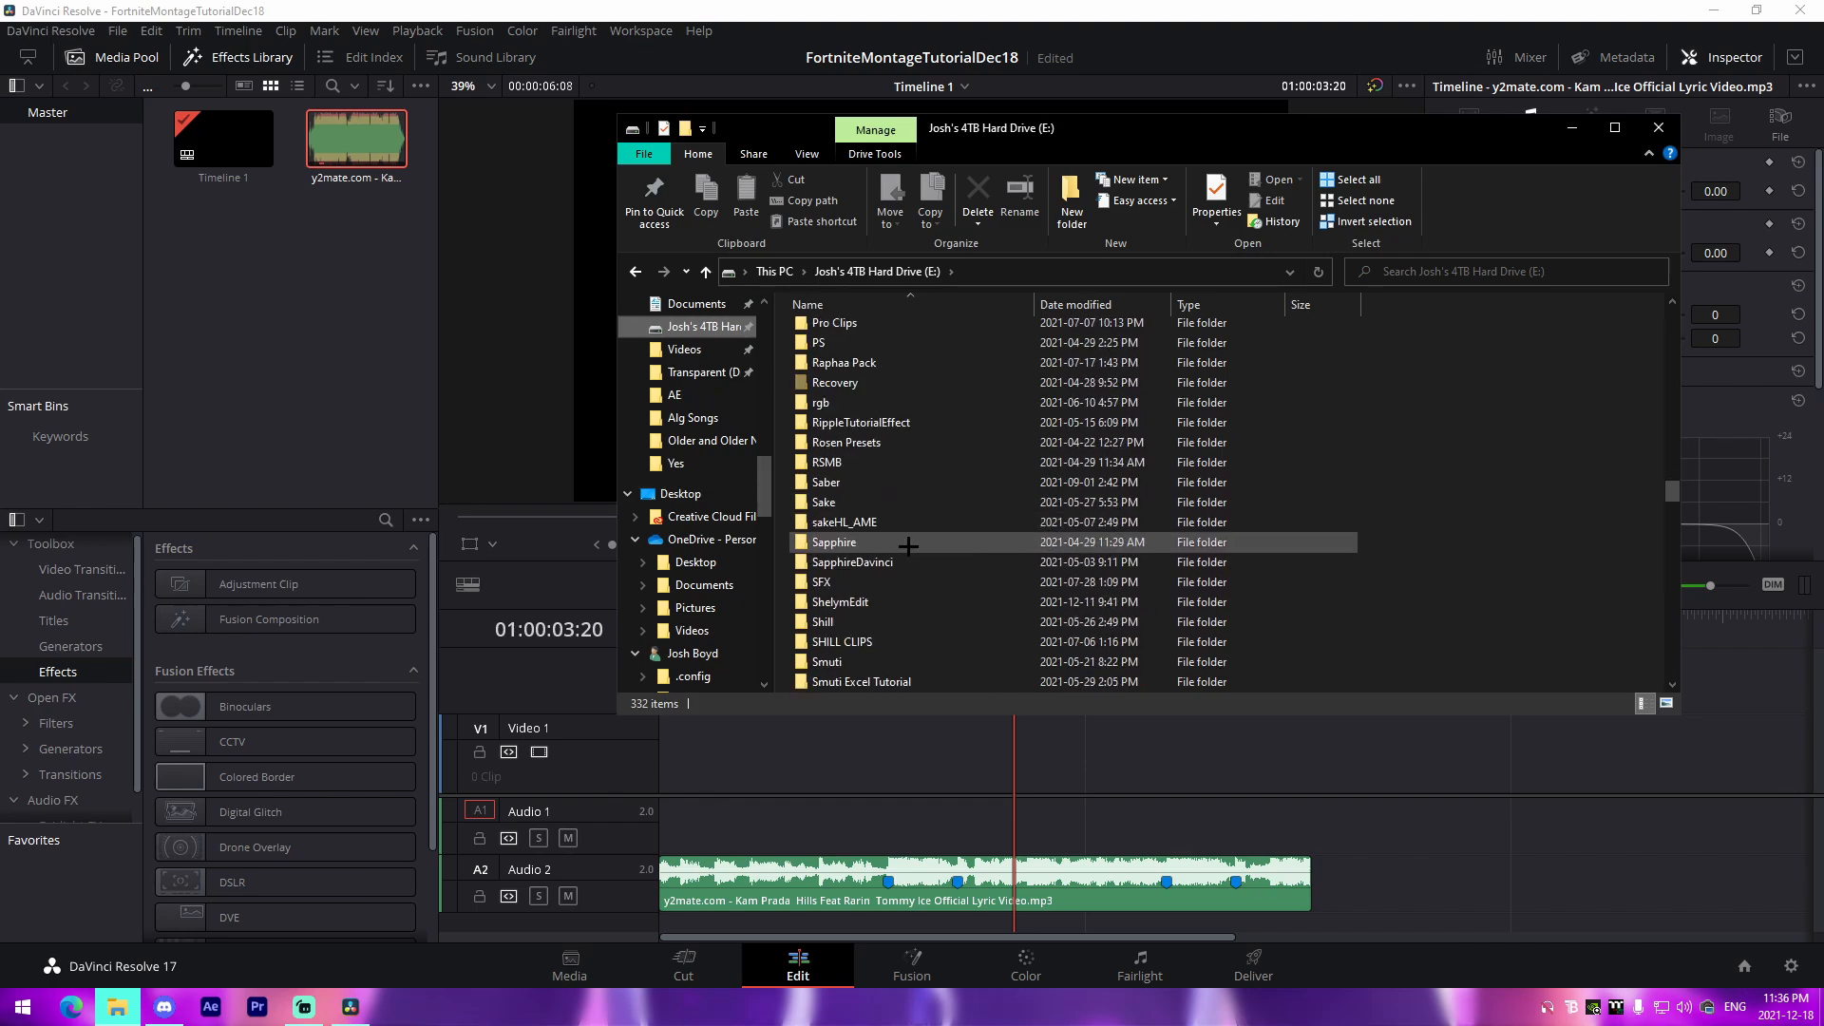
pyautogui.scroll(-10, 908, 546)
pyautogui.click(840, 504)
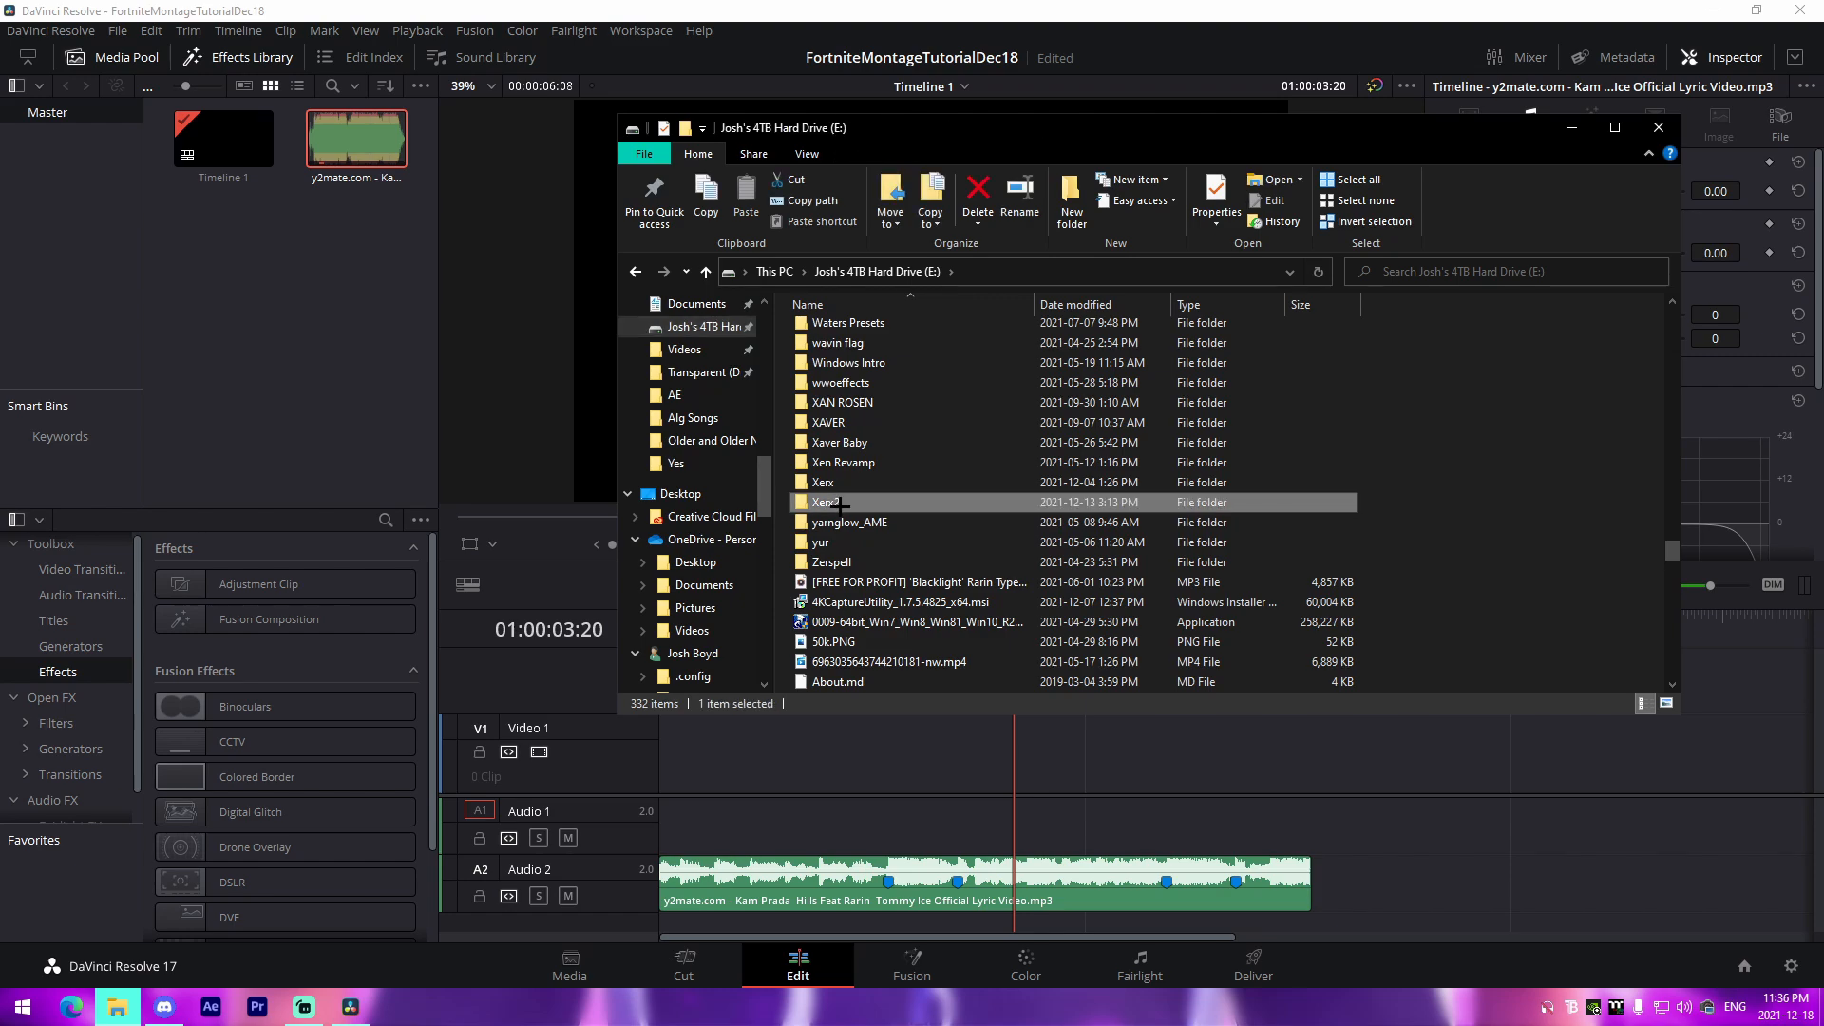
pyautogui.doubleClick(839, 504)
pyautogui.doubleClick(842, 323)
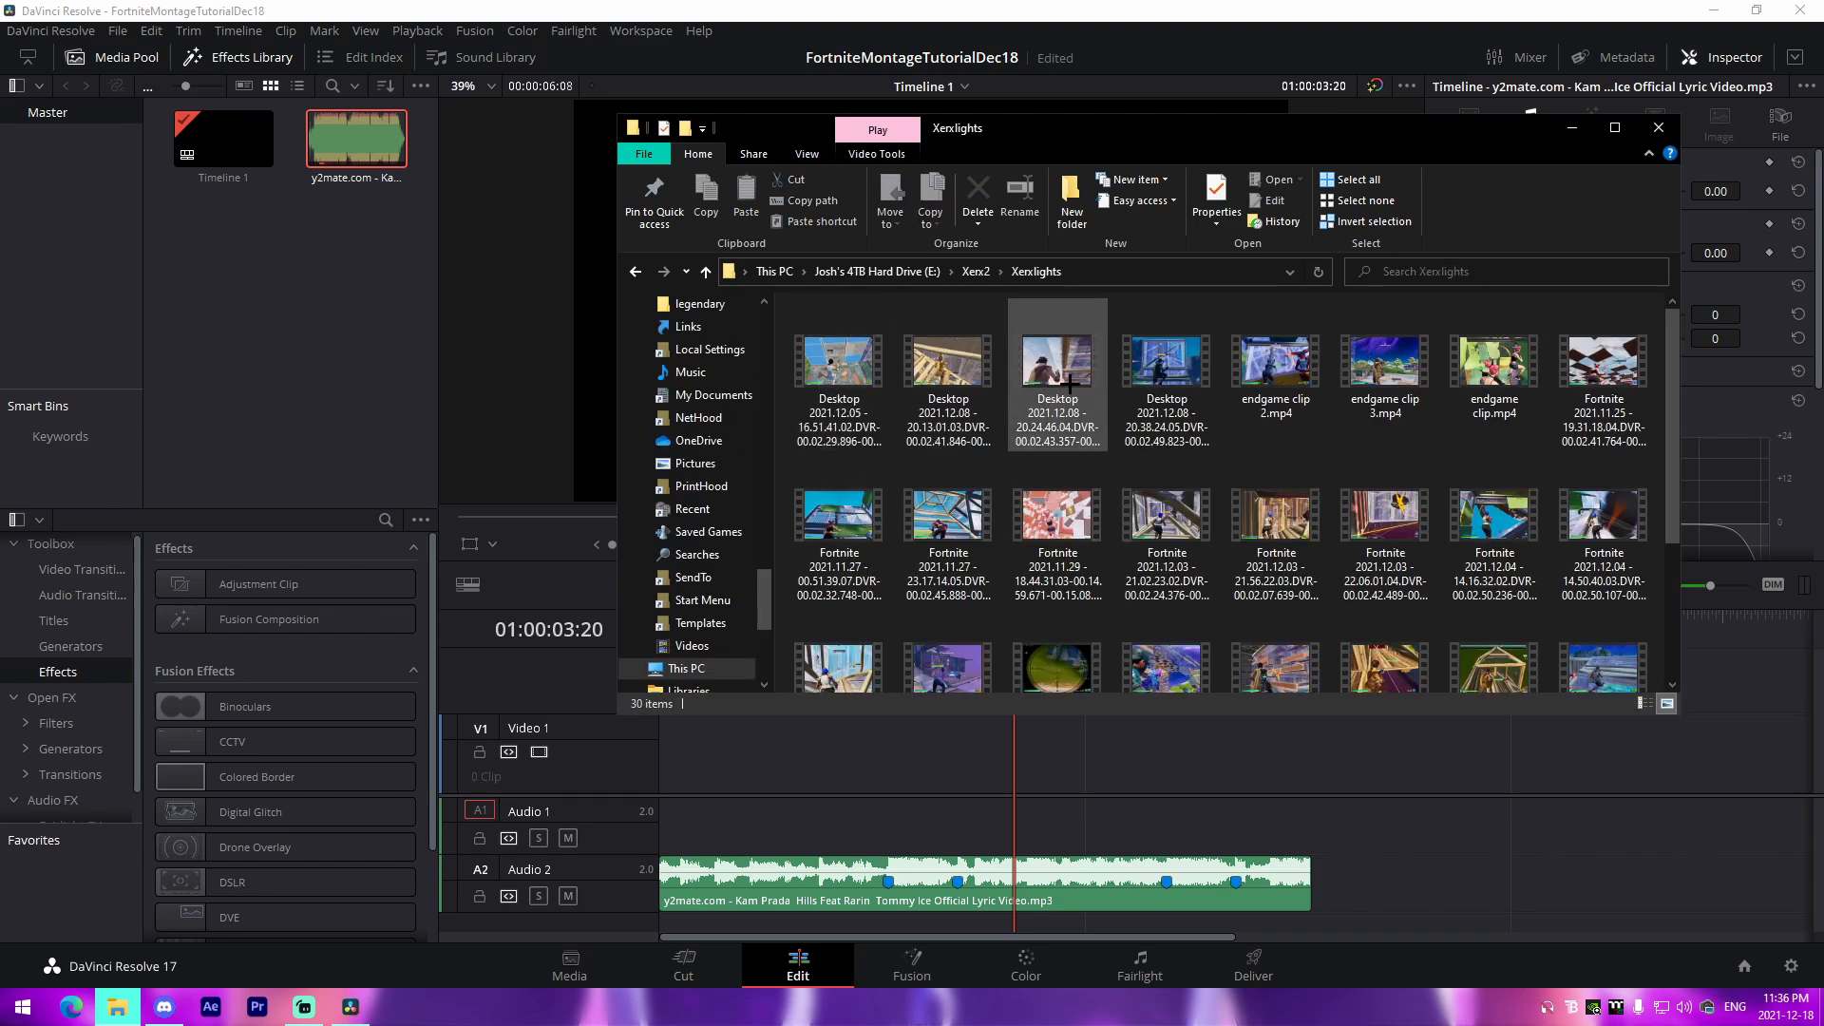
# Preview the gameplay clip "Desktop 2021.12.08 - 20.38.24.05" and import it into the Resolve media pool
pyautogui.doubleClick(1168, 432)
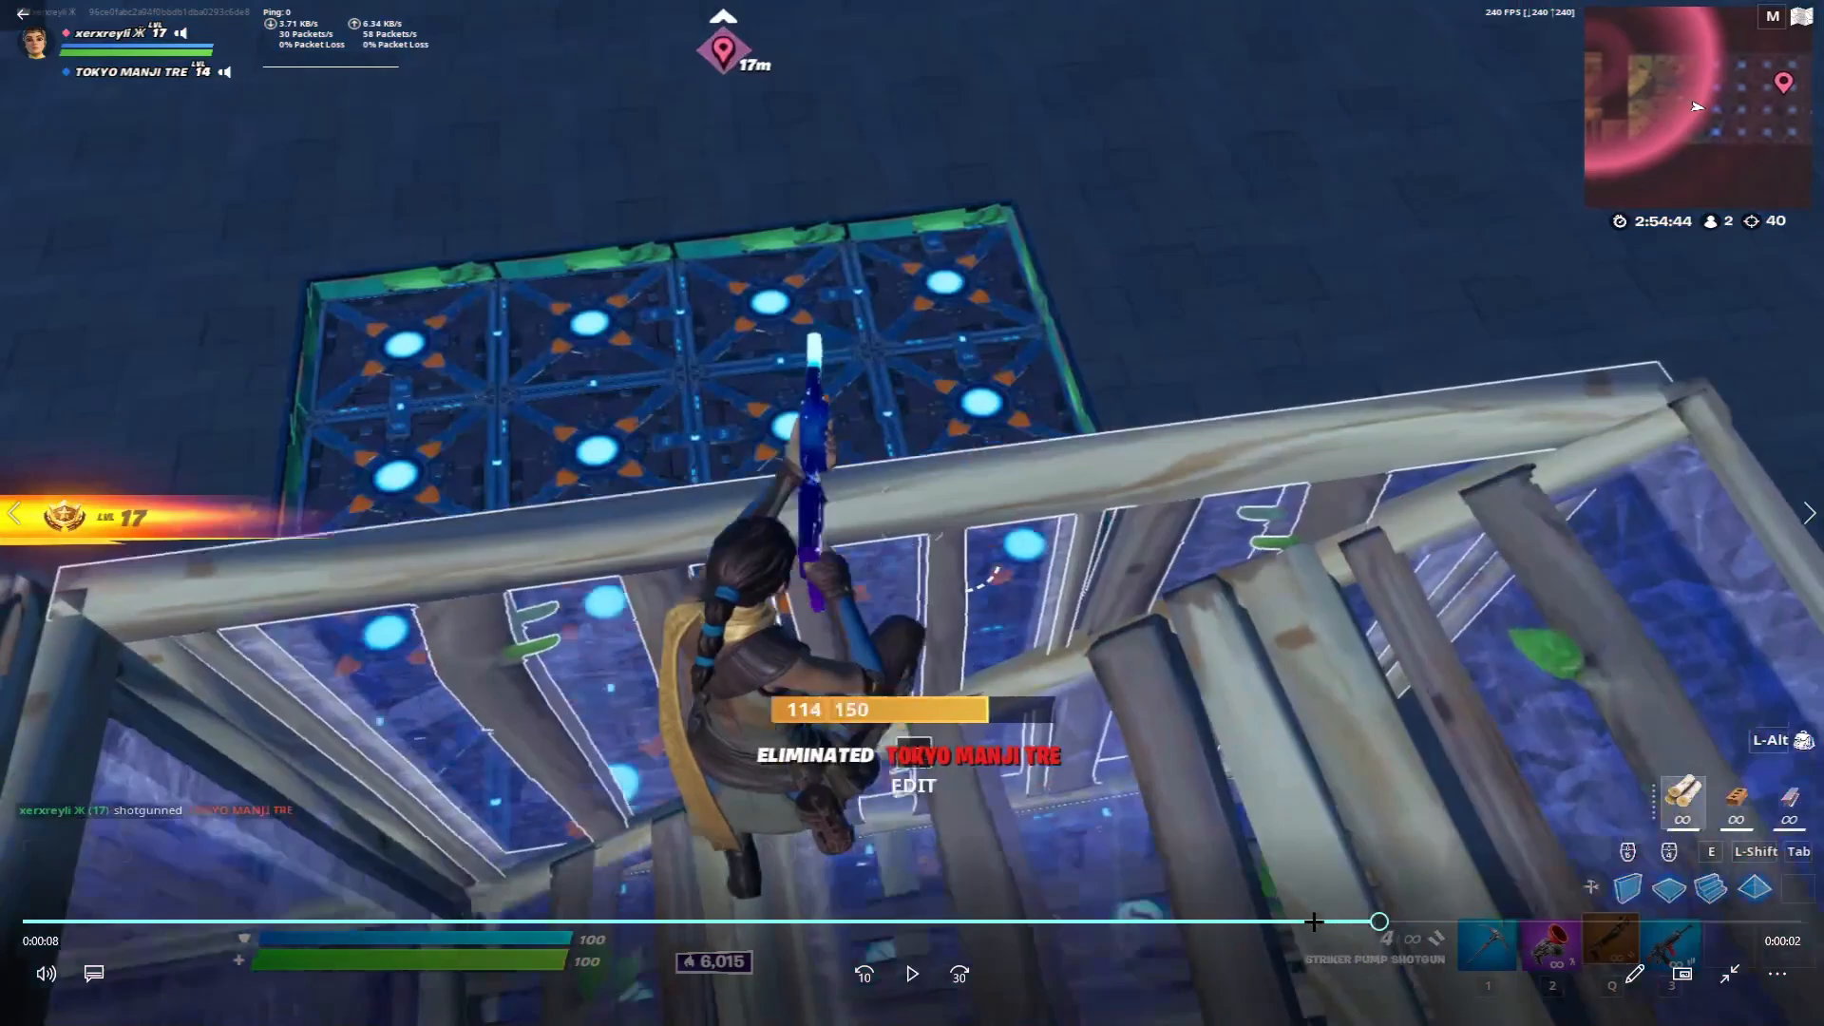
pyautogui.moveTo(1314, 922); pyautogui.dragTo(1228, 917)
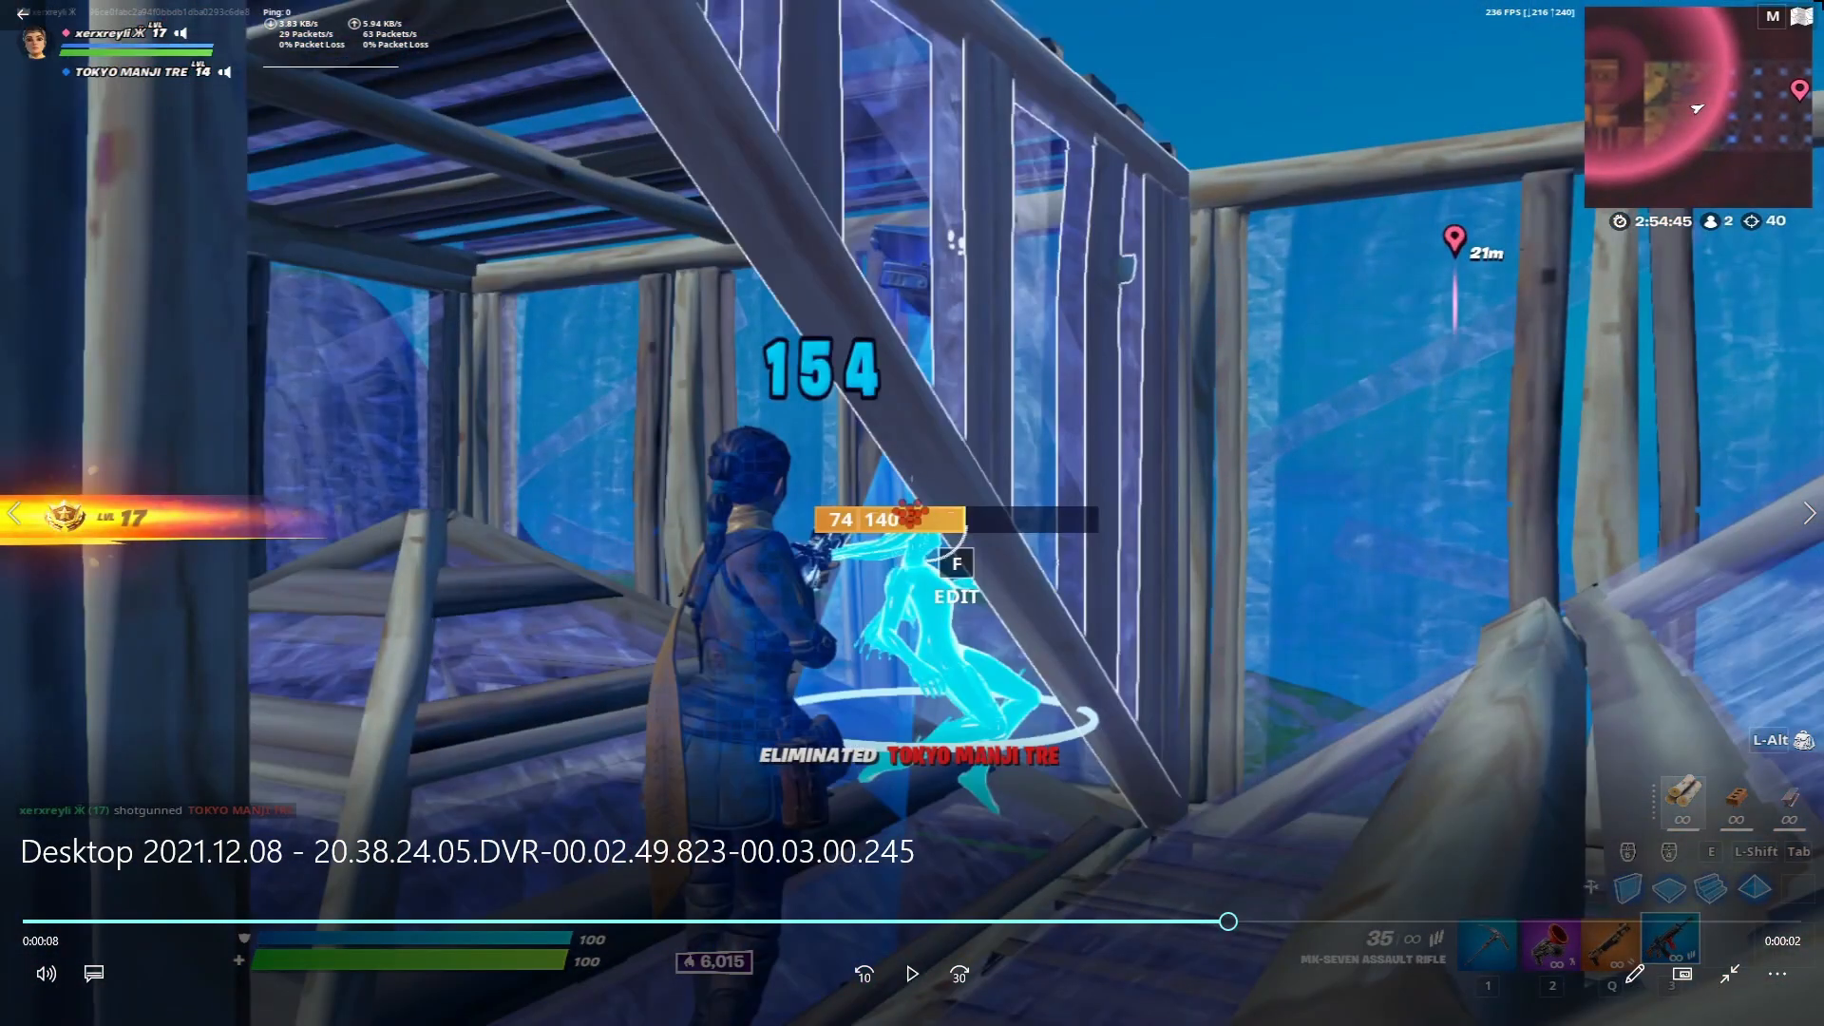
pyautogui.click(1801, 12)
pyautogui.moveTo(1192, 407); pyautogui.dragTo(238, 266)
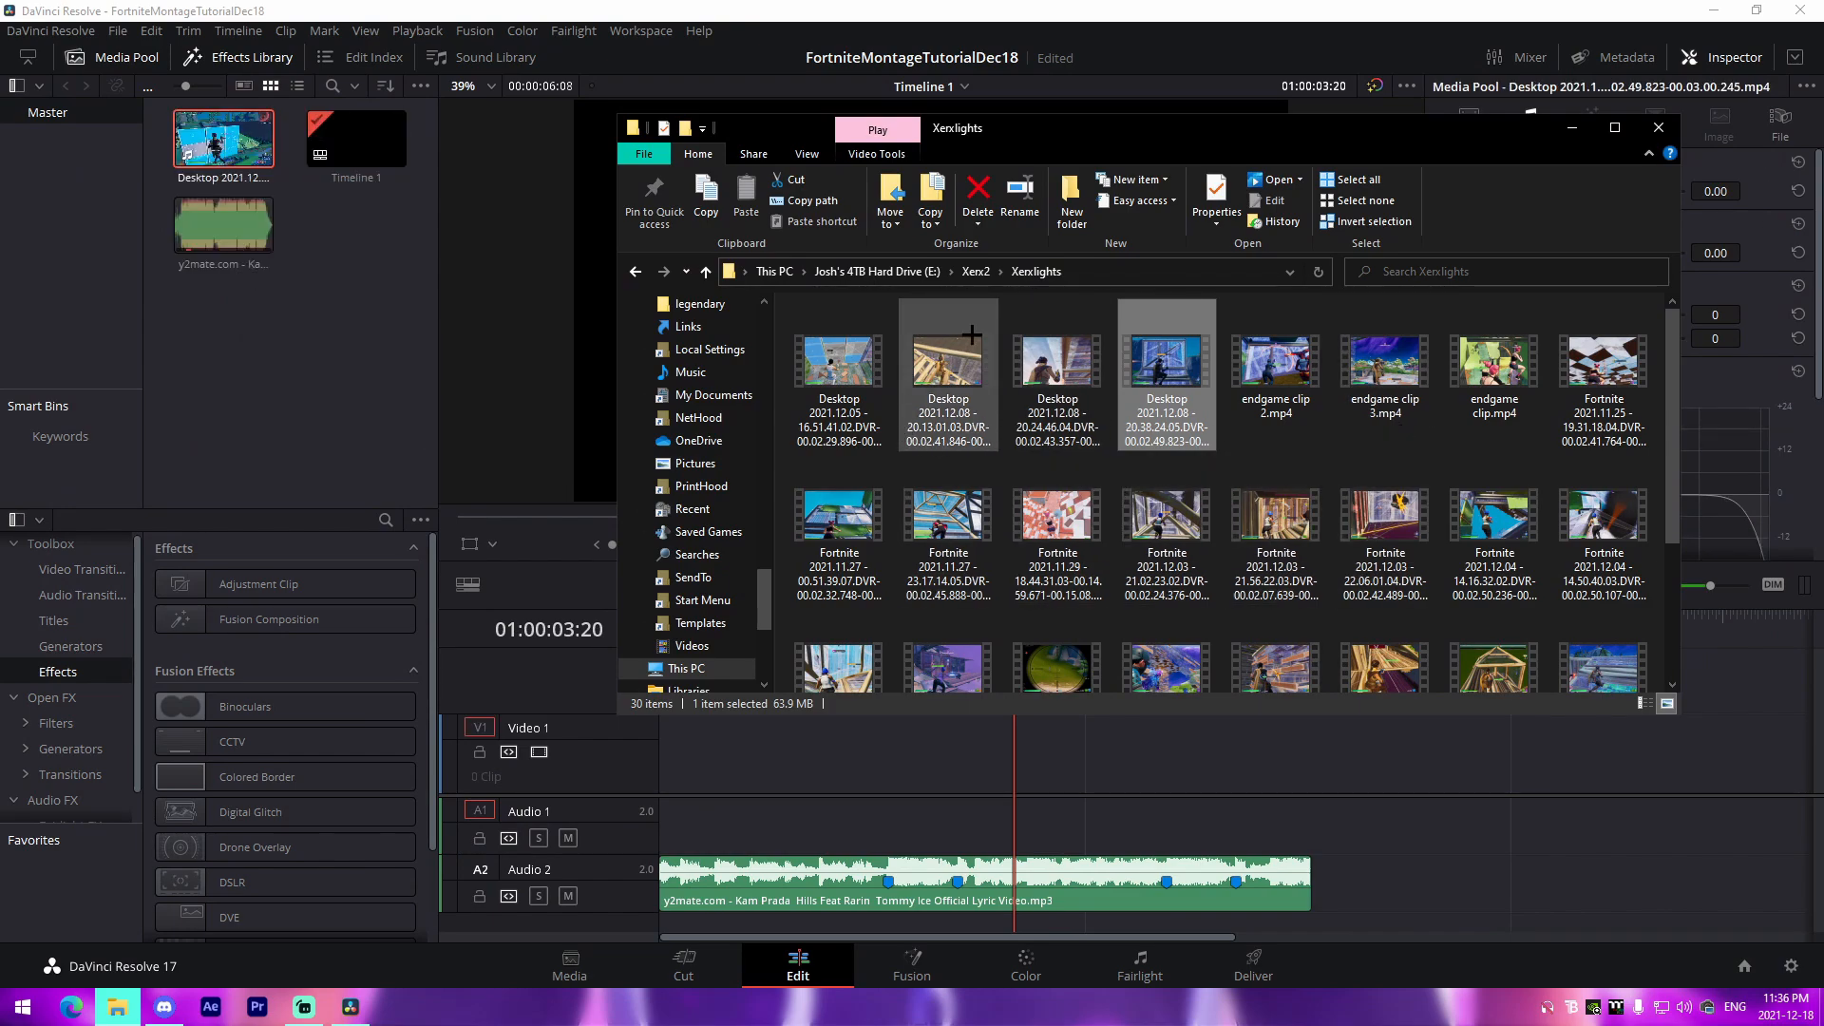
# Open the "xerx fortnite clips" folder inside the Xerx folder on the E: drive
pyautogui.click(975, 272)
pyautogui.click(876, 271)
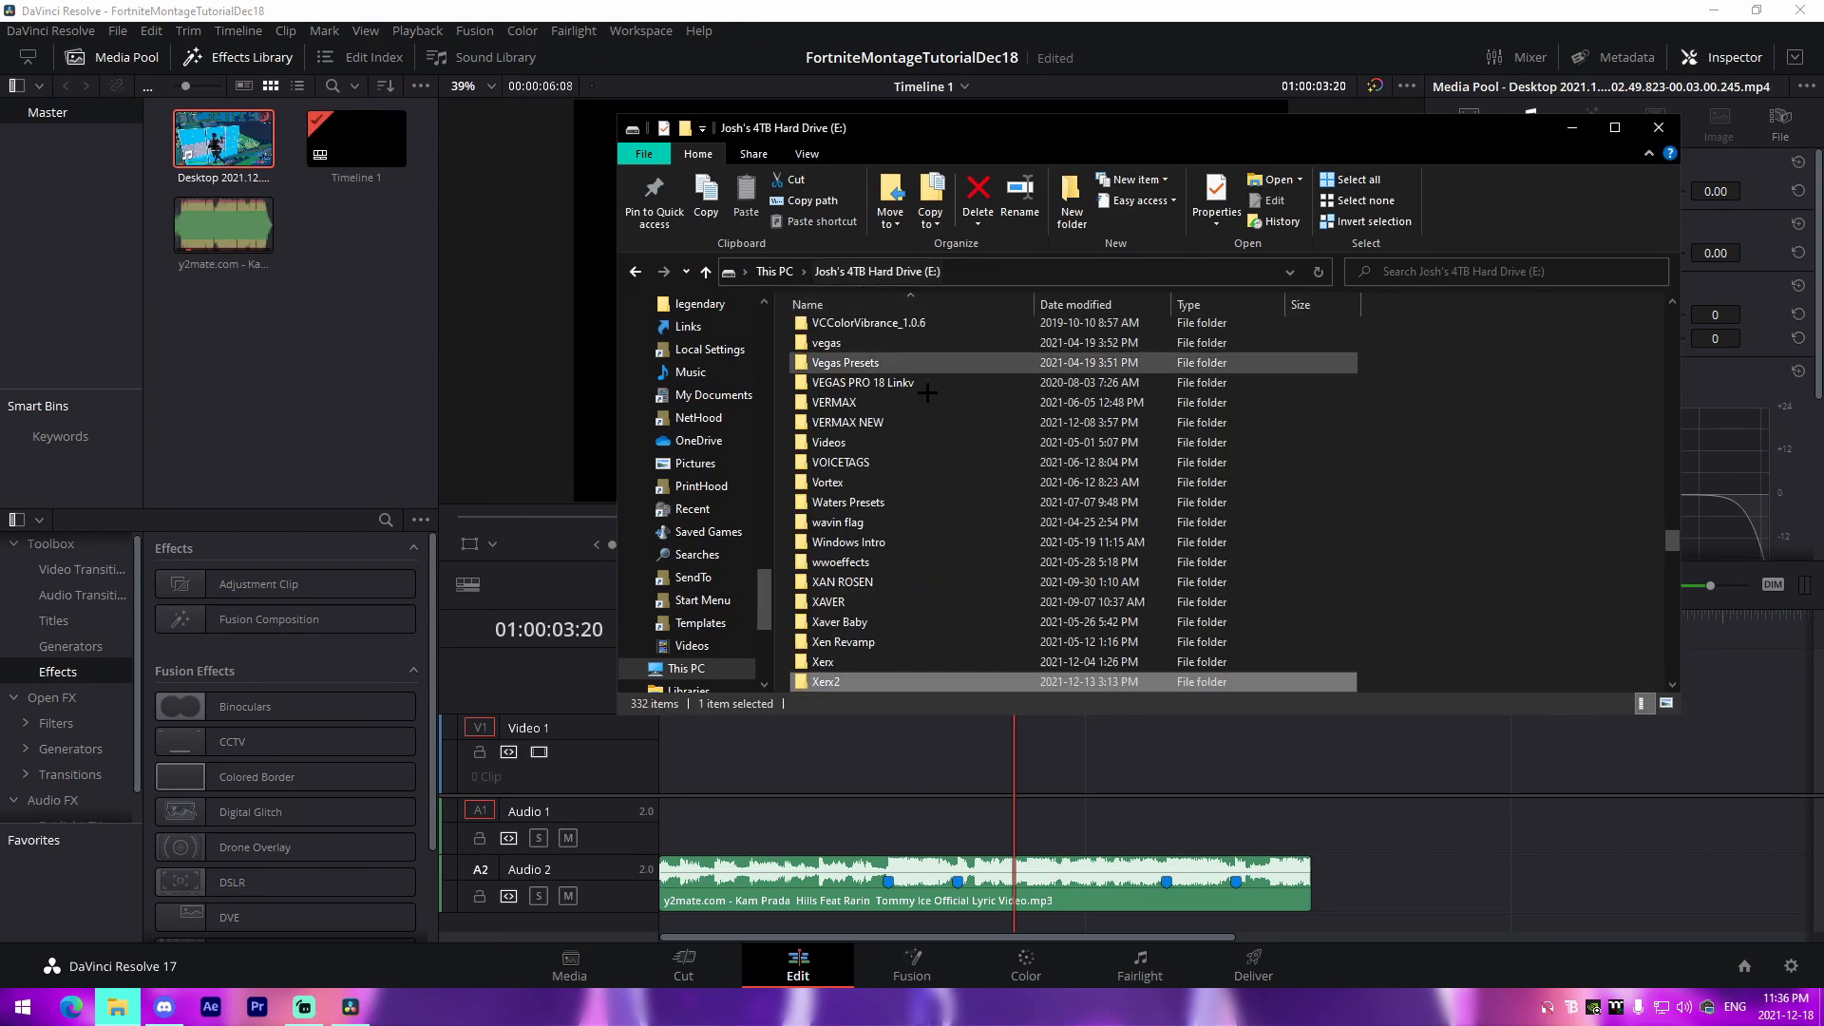
pyautogui.doubleClick(841, 661)
pyautogui.doubleClick(855, 324)
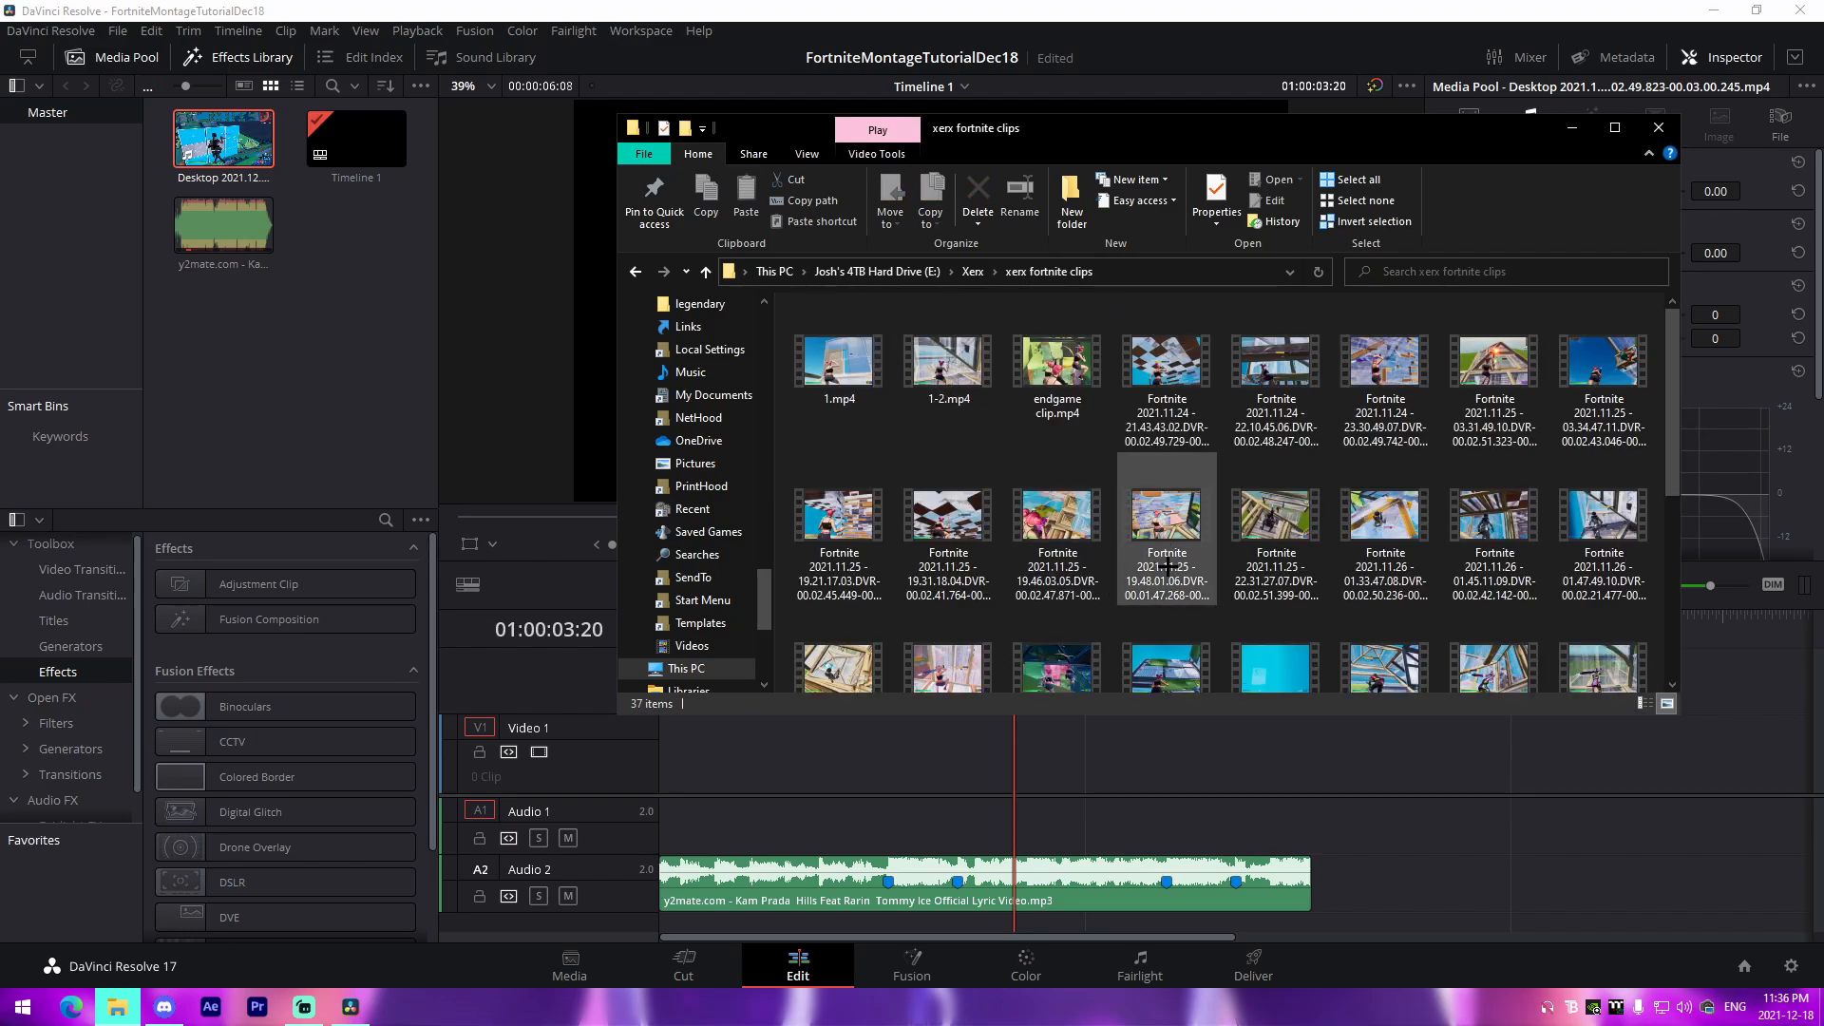
# Preview the gameplay clip "1.mp4" and import it into the Resolve media pool
pyautogui.doubleClick(839, 361)
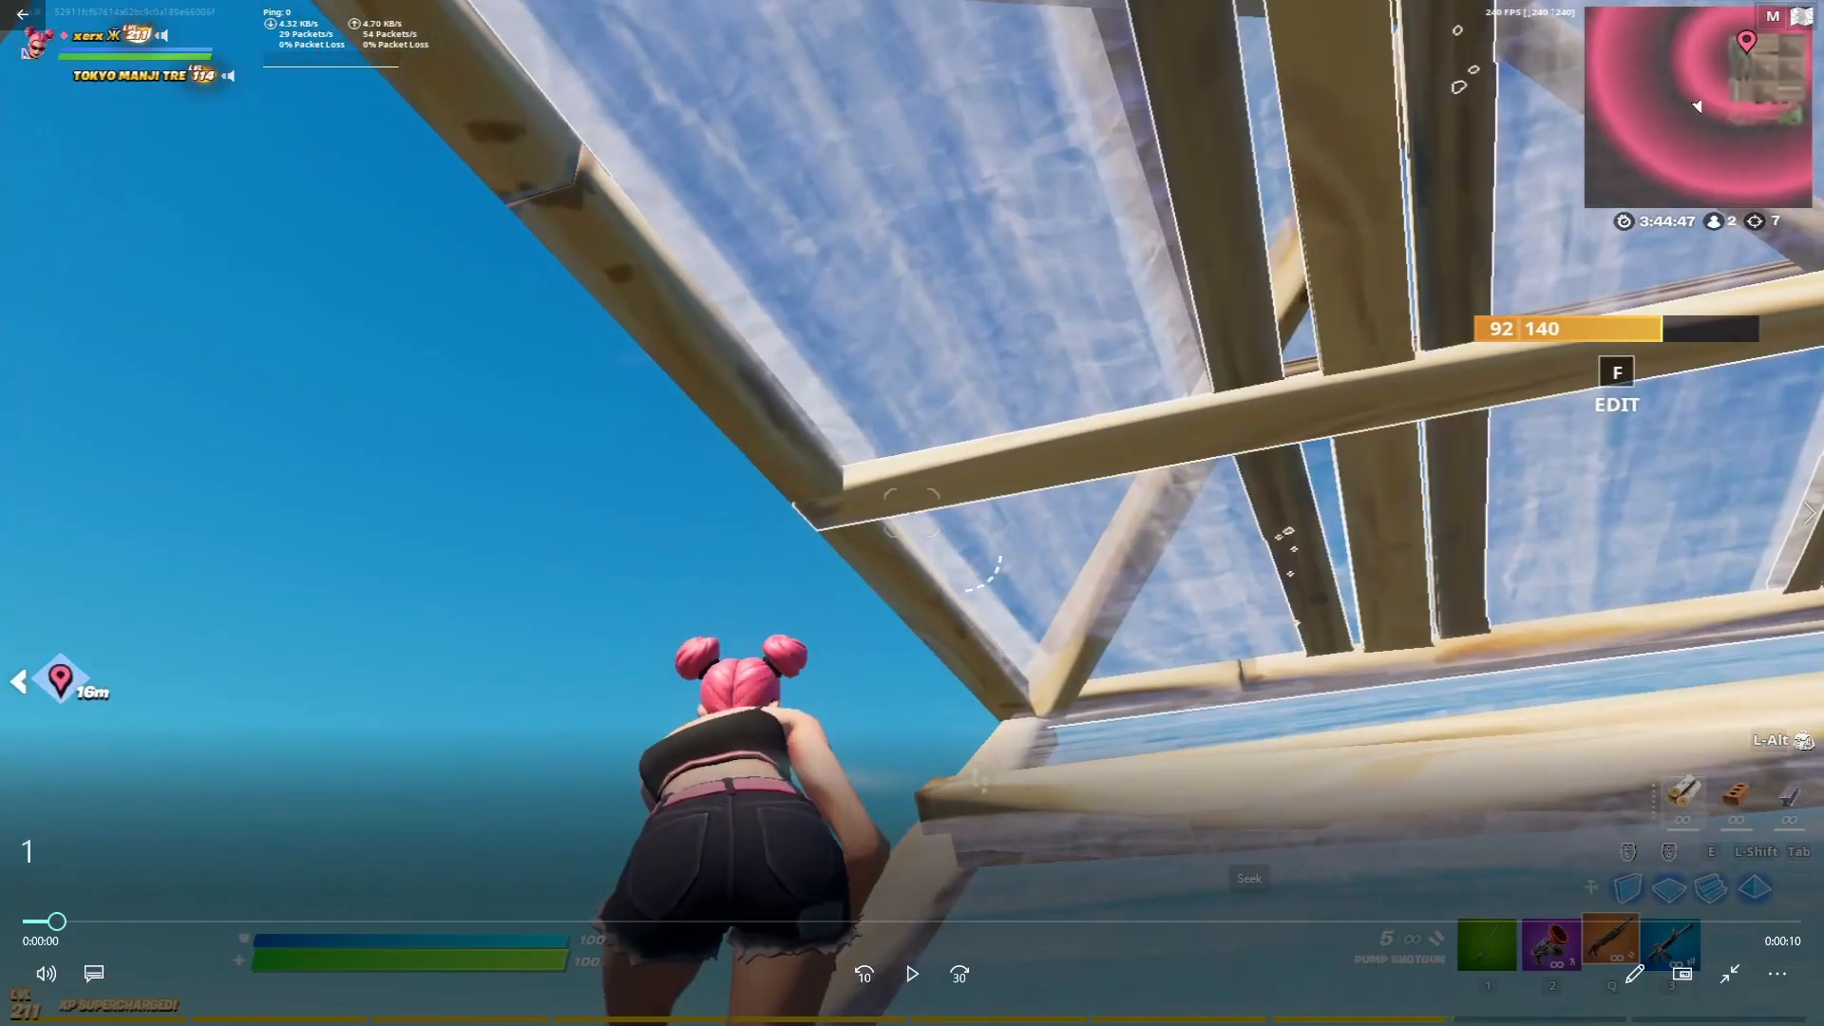
pyautogui.click(46, 974)
pyautogui.click(1197, 909)
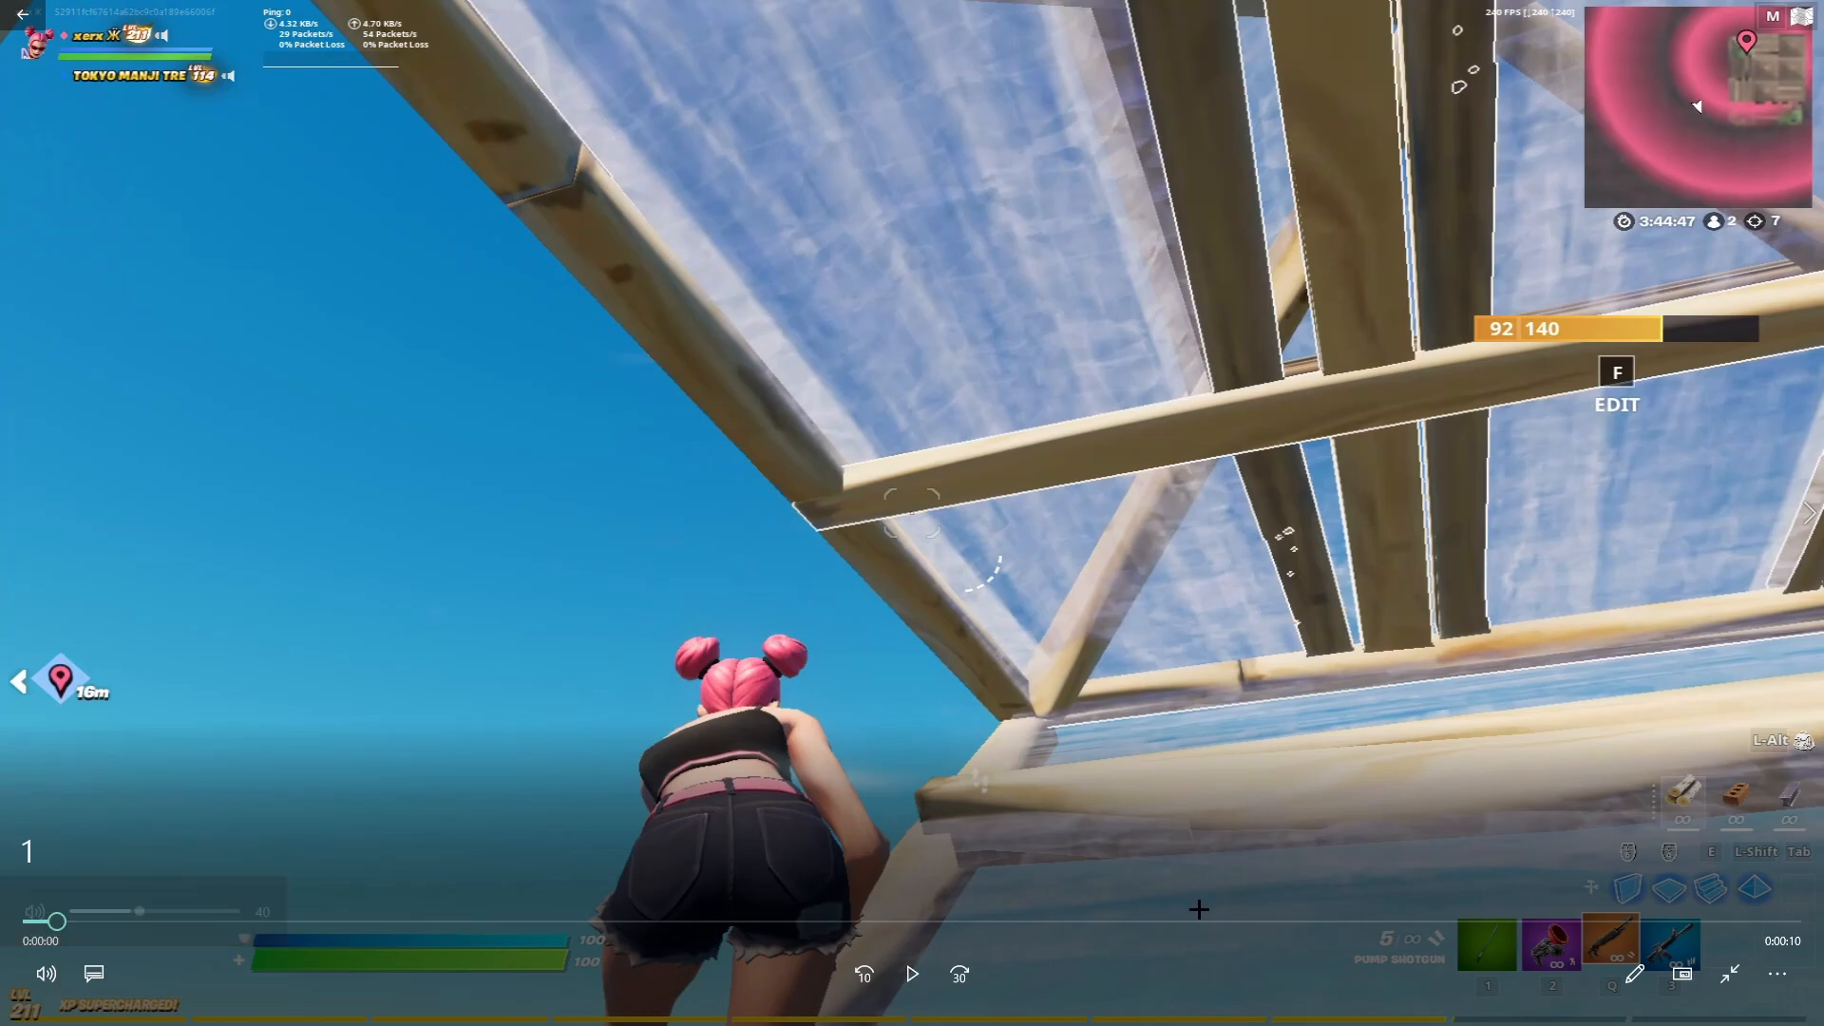
pyautogui.moveTo(1200, 912); pyautogui.dragTo(1590, 945)
pyautogui.click(1802, 5)
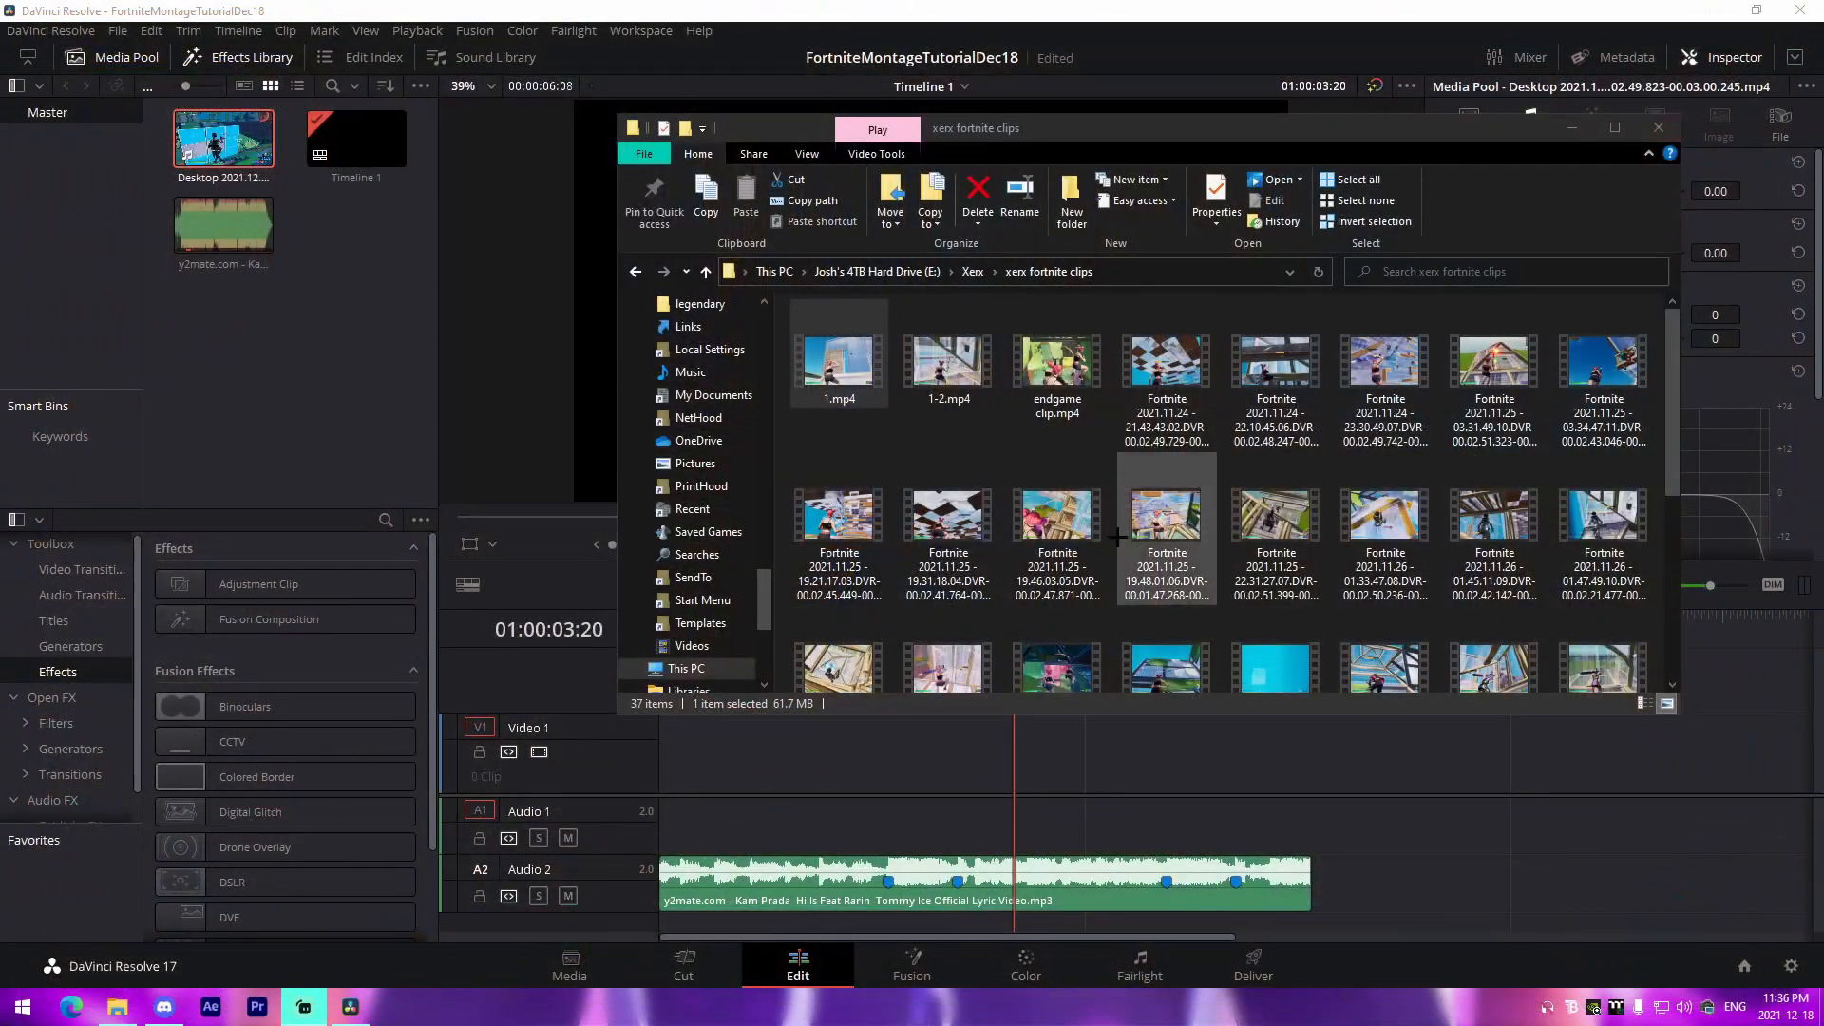
pyautogui.moveTo(810, 359); pyautogui.dragTo(181, 130)
# Mark a 00:00:02:13 section of 1.mp4 starting at source time 00:00:06:52 and place it on Video 1 with its audio
pyautogui.doubleClick(245, 142)
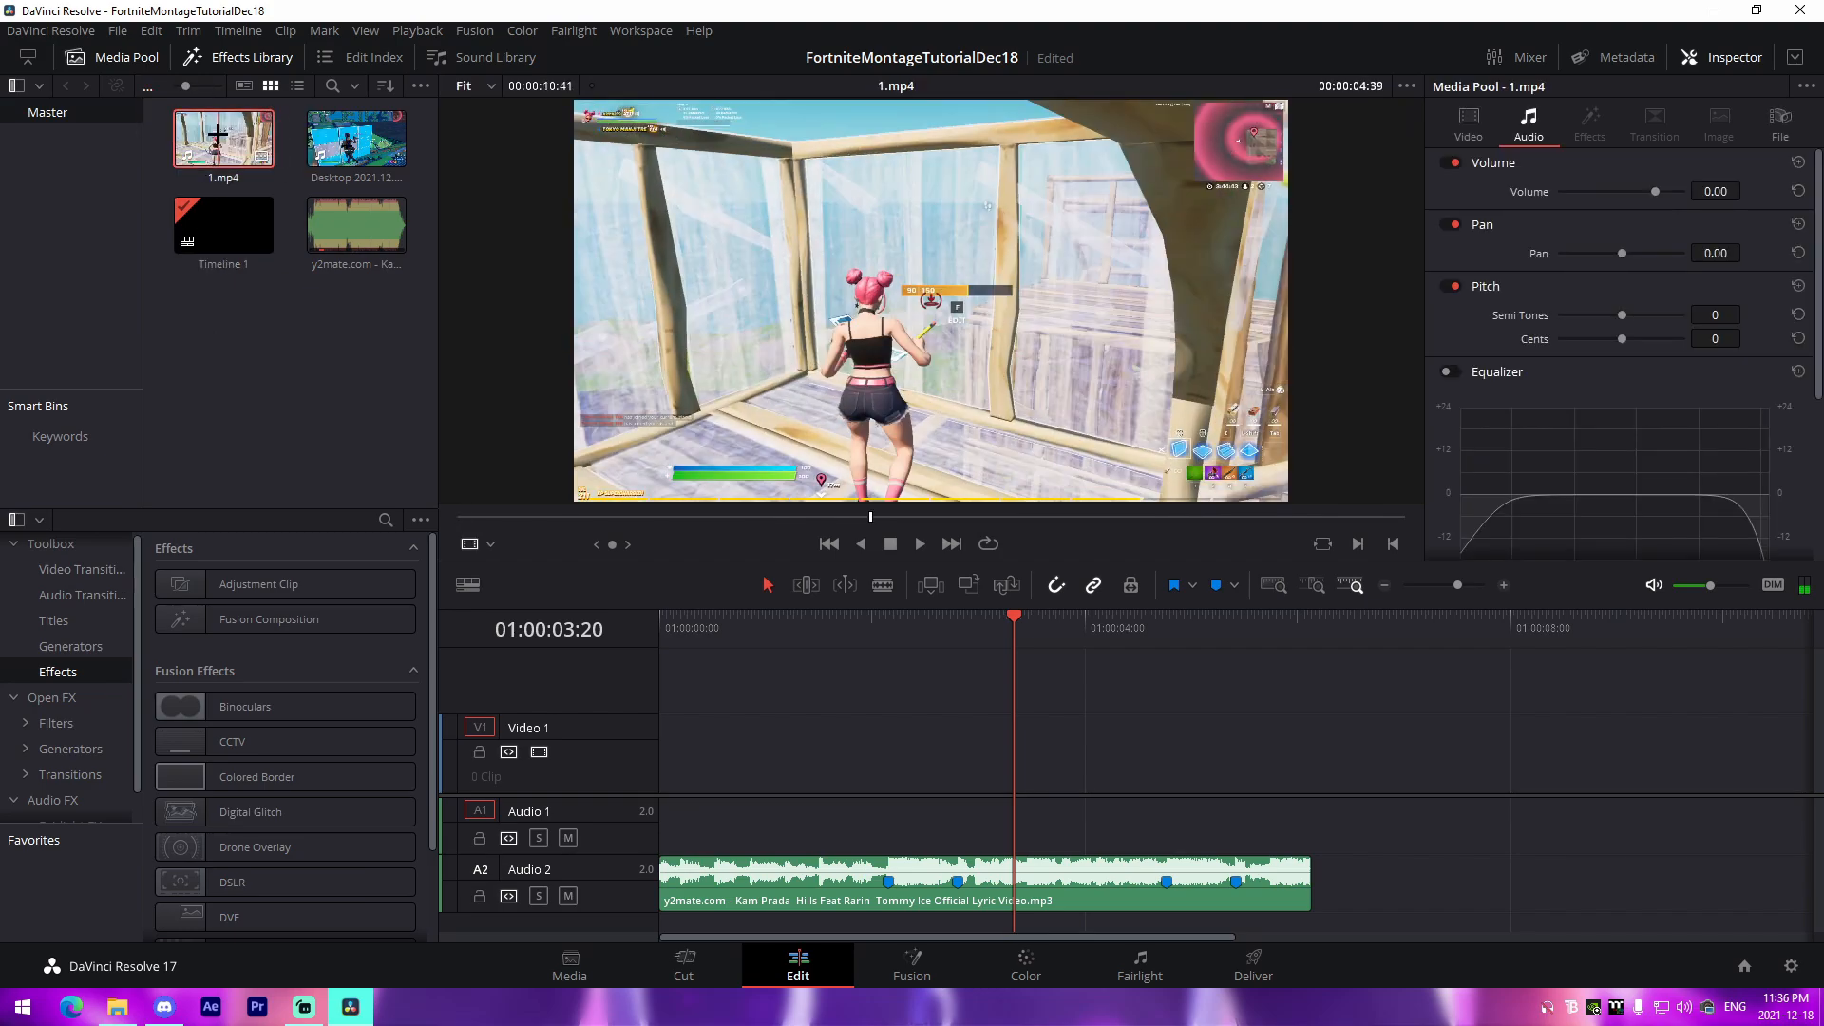
pyautogui.moveTo(998, 514); pyautogui.dragTo(1067, 518)
pyautogui.click(1359, 543)
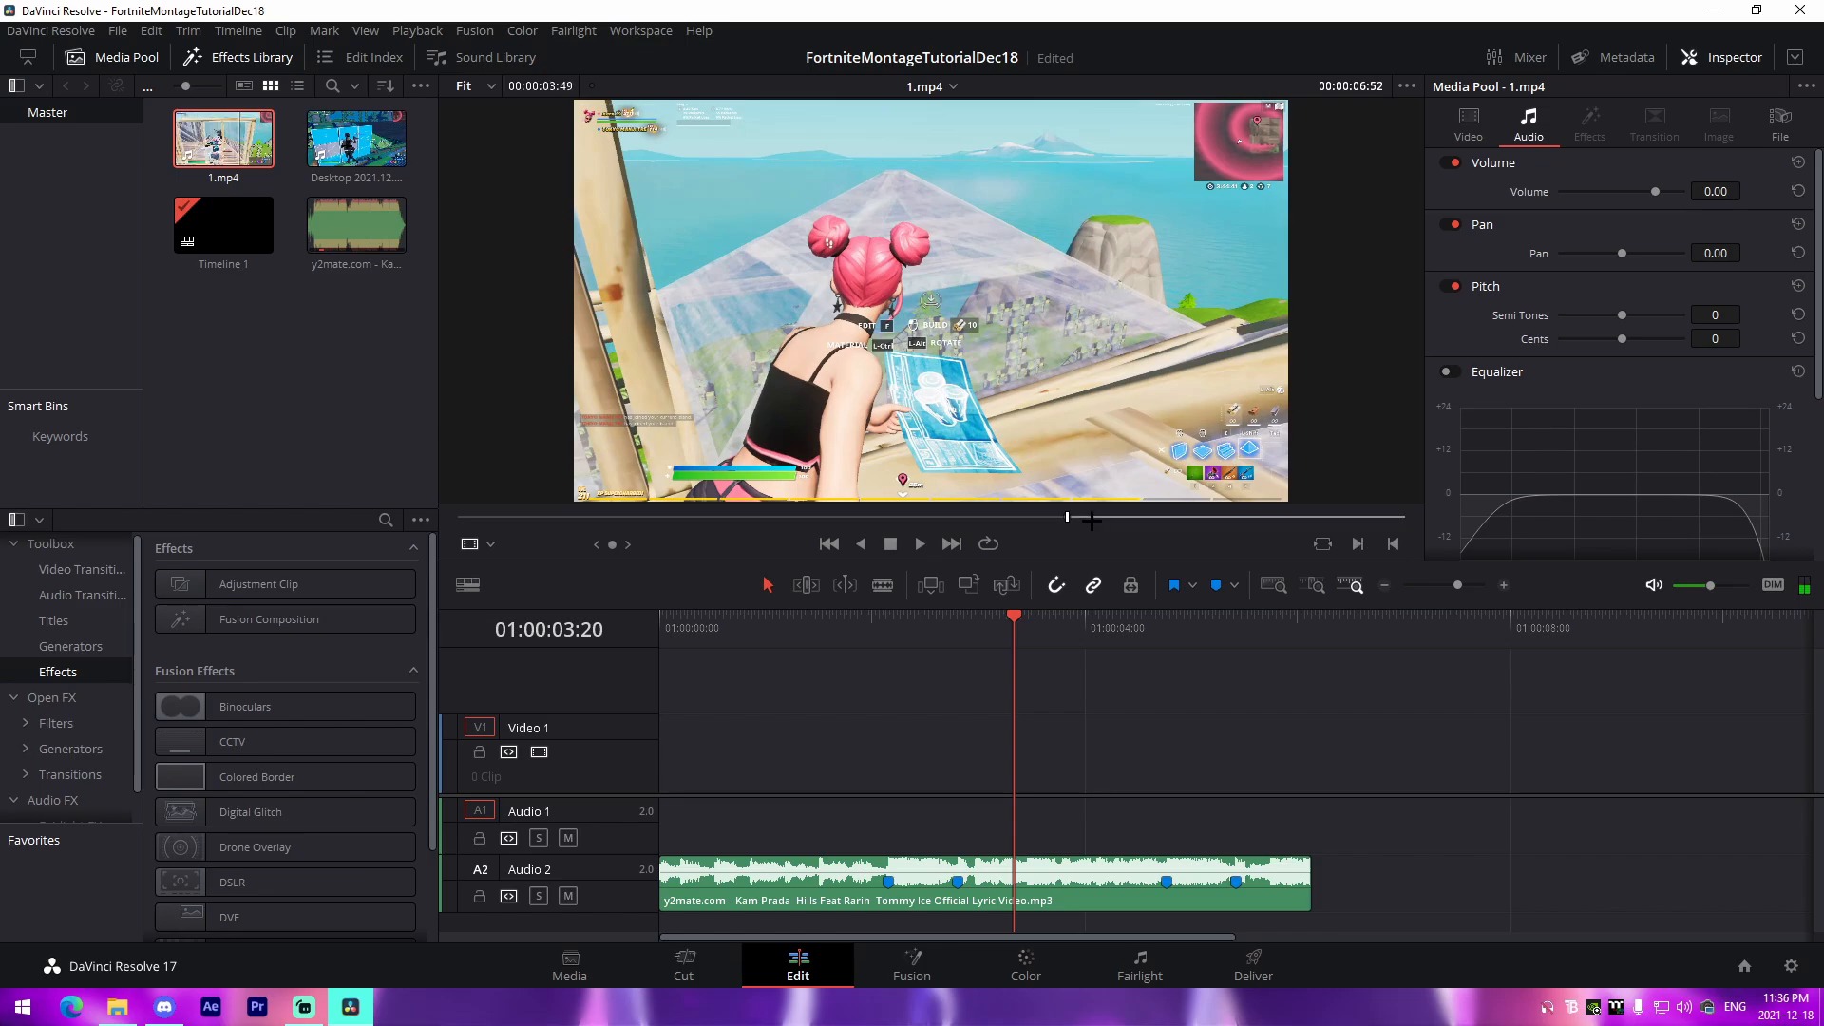
pyautogui.press('space')
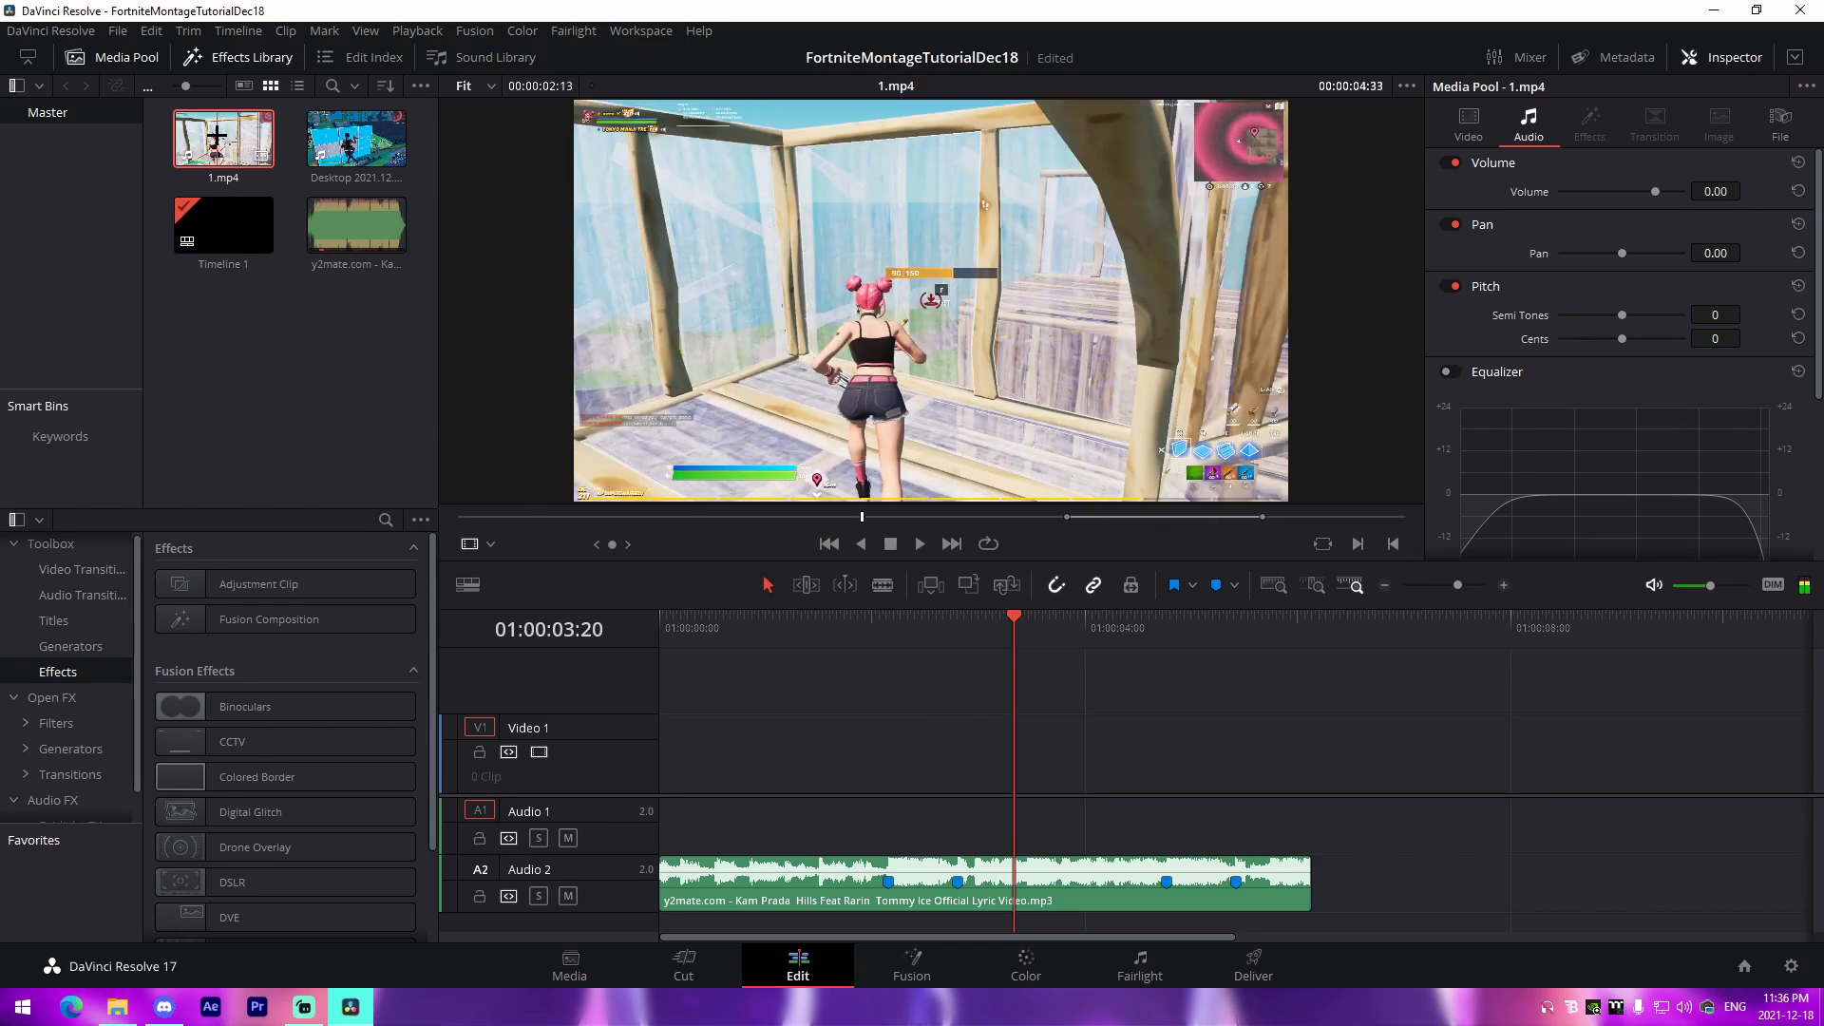
pyautogui.moveTo(1238, 517); pyautogui.dragTo(1074, 516)
pyautogui.moveTo(240, 152); pyautogui.dragTo(836, 755)
# Locate the shot's hit frame in 1.mp4 at timeline position 01:00:02:31 and add a marker to the clip there
pyautogui.moveTo(915, 627); pyautogui.dragTo(919, 631)
pyautogui.scroll(5, 929, 328)
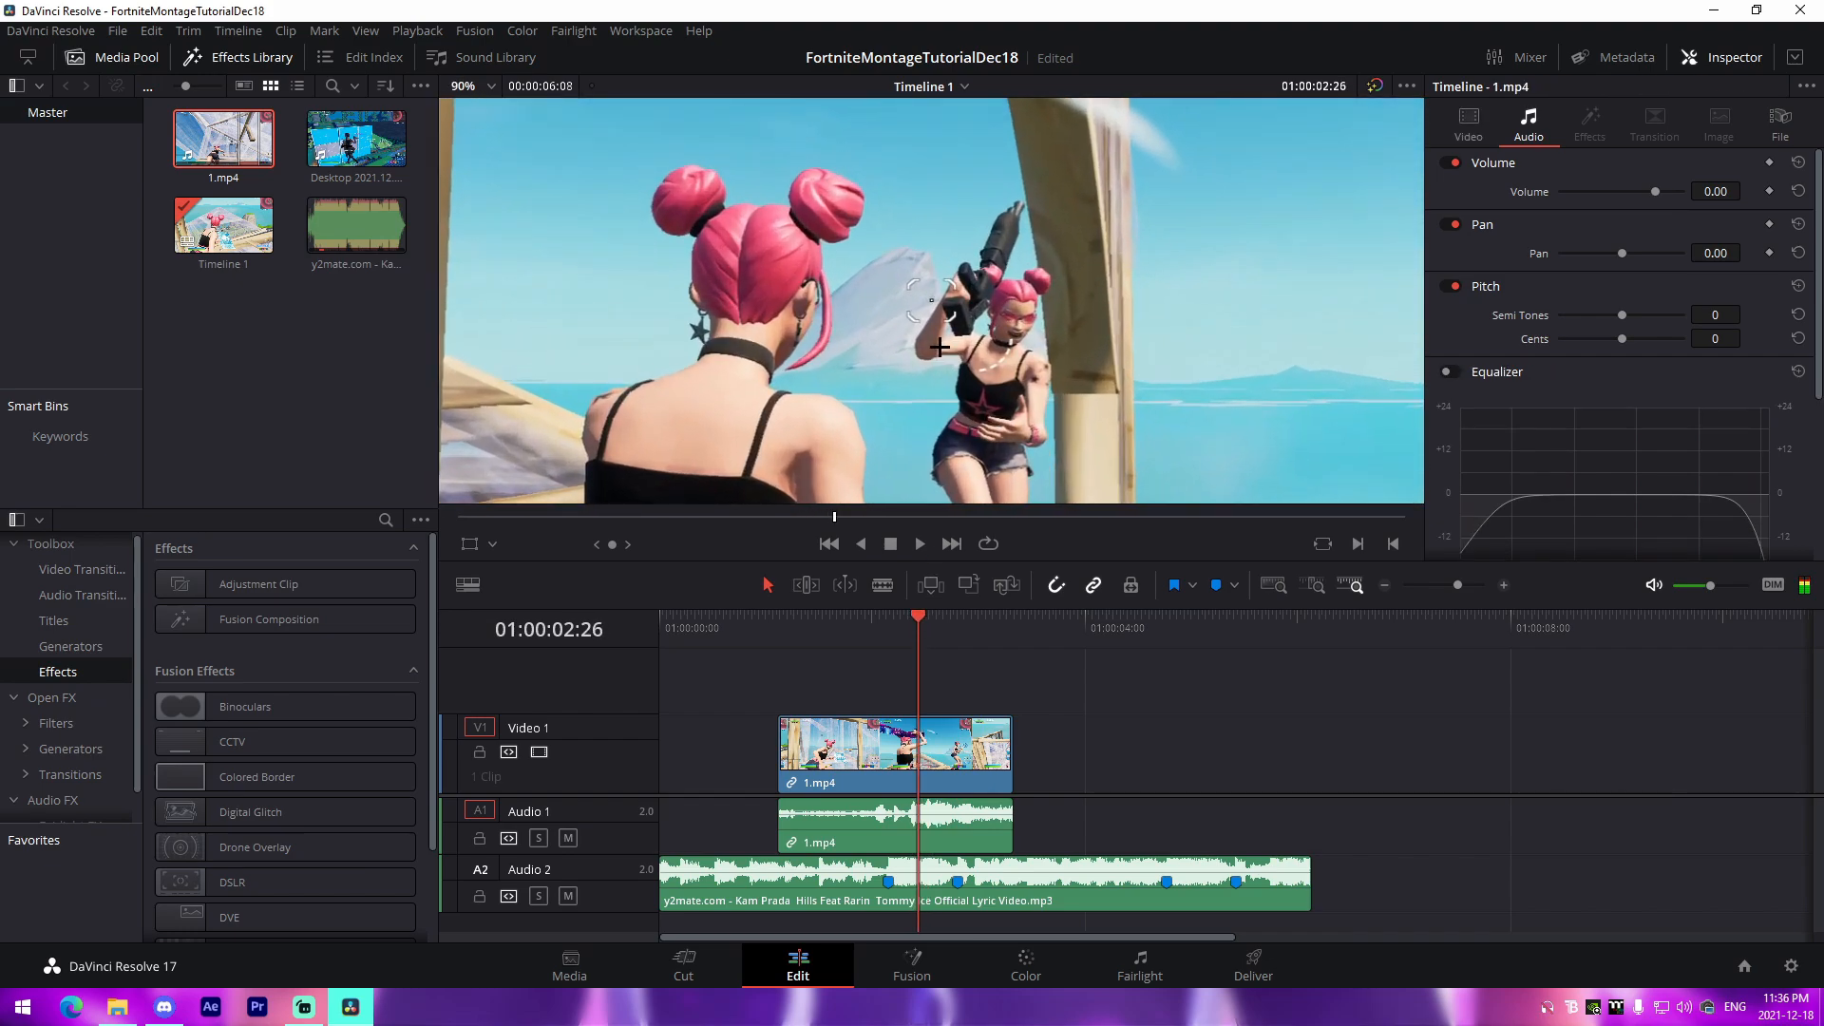
pyautogui.press('Right')
pyautogui.press('Right')
pyautogui.press('Right')
pyautogui.press('Right')
pyautogui.press('Right')
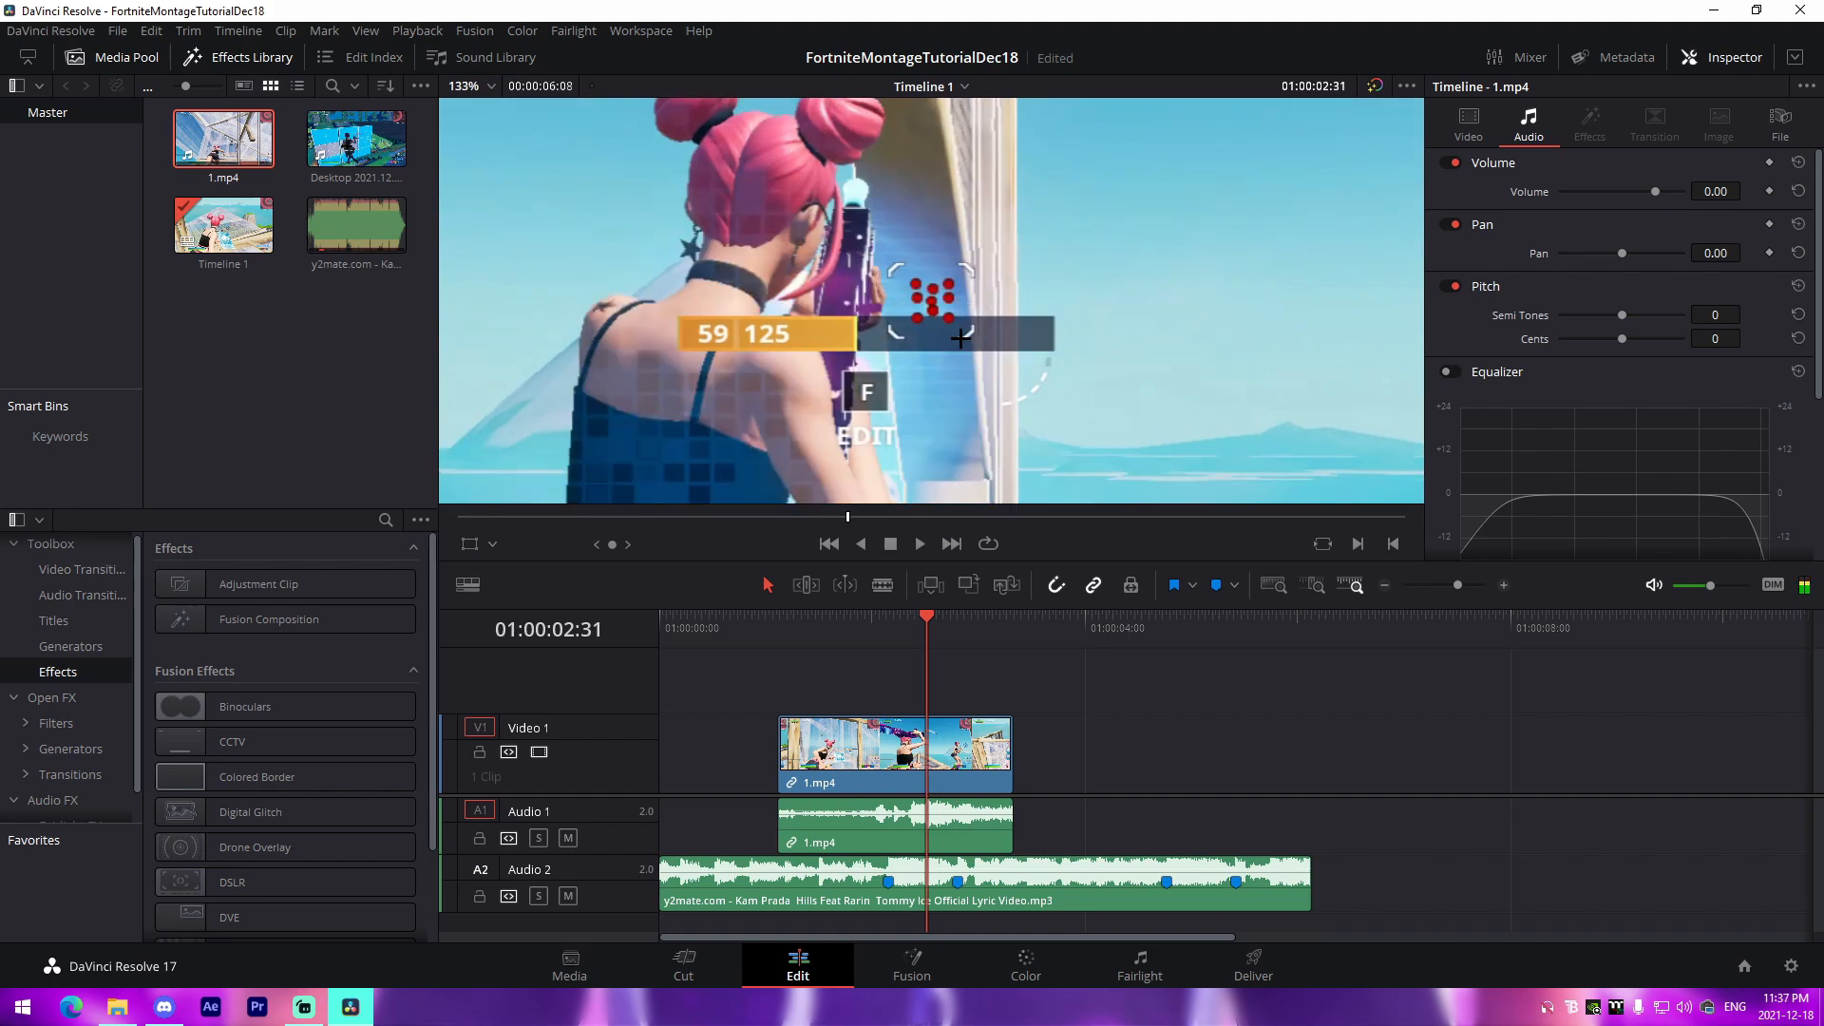
pyautogui.scroll(7, 934, 299)
pyautogui.scroll(-8, 934, 299)
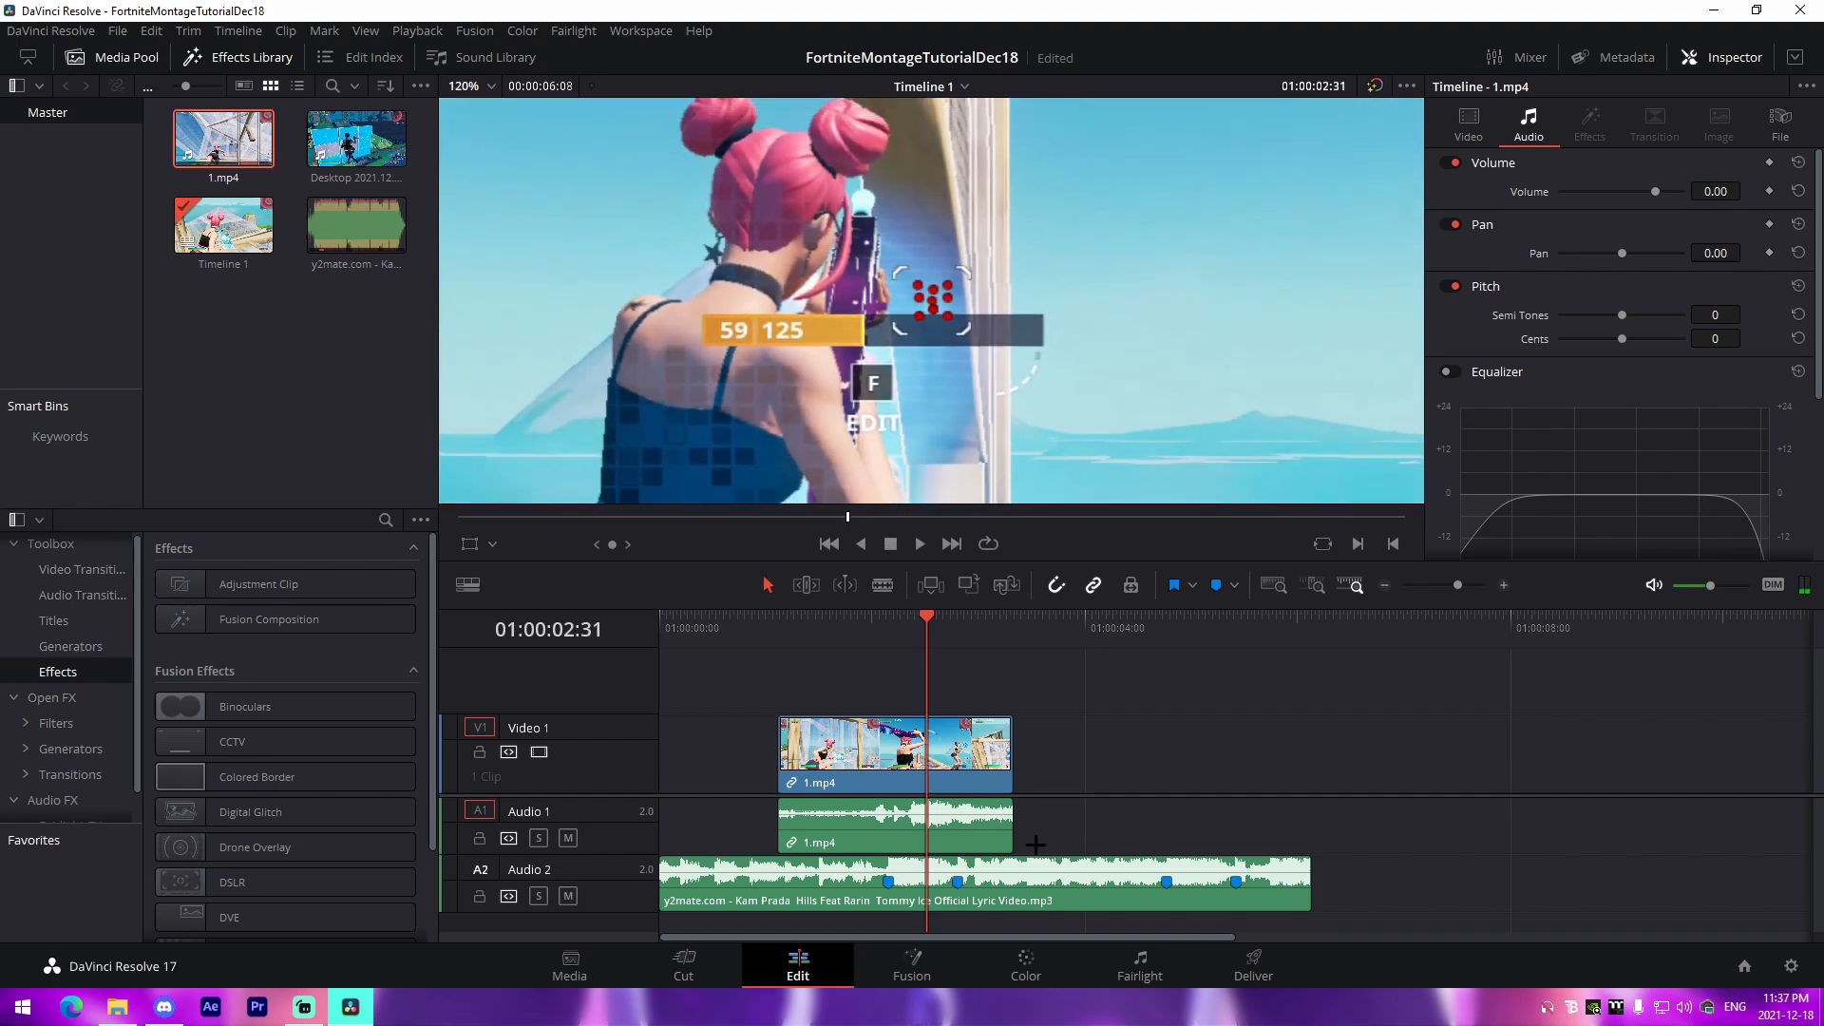
pyautogui.press('m')
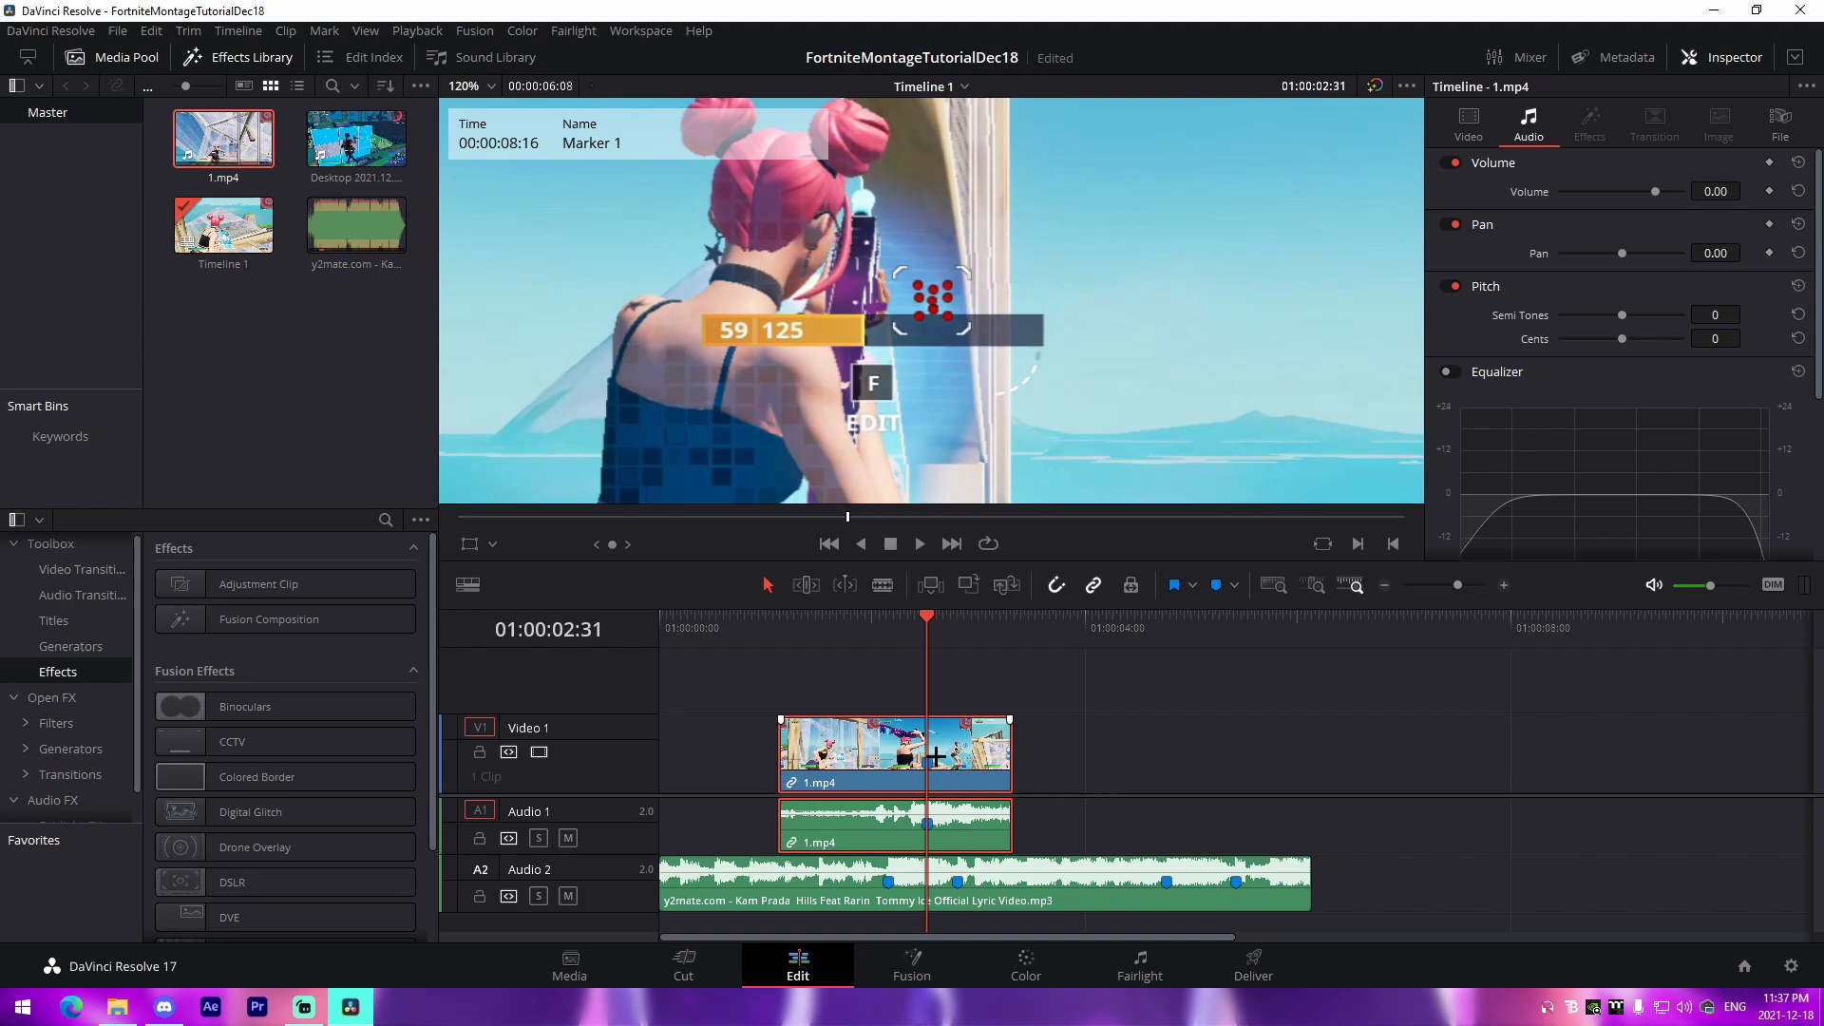
# Align 1.mp4's marker with the first beat marker, make the clip span from the timeline start to the second beat marker, and play it
pyautogui.moveTo(935, 756)
pyautogui.mouseDown()
pyautogui.moveTo(882, 745)
pyautogui.moveTo(955, 756)
pyautogui.mouseUp()
pyautogui.moveTo(742, 760); pyautogui.dragTo(570, 766)
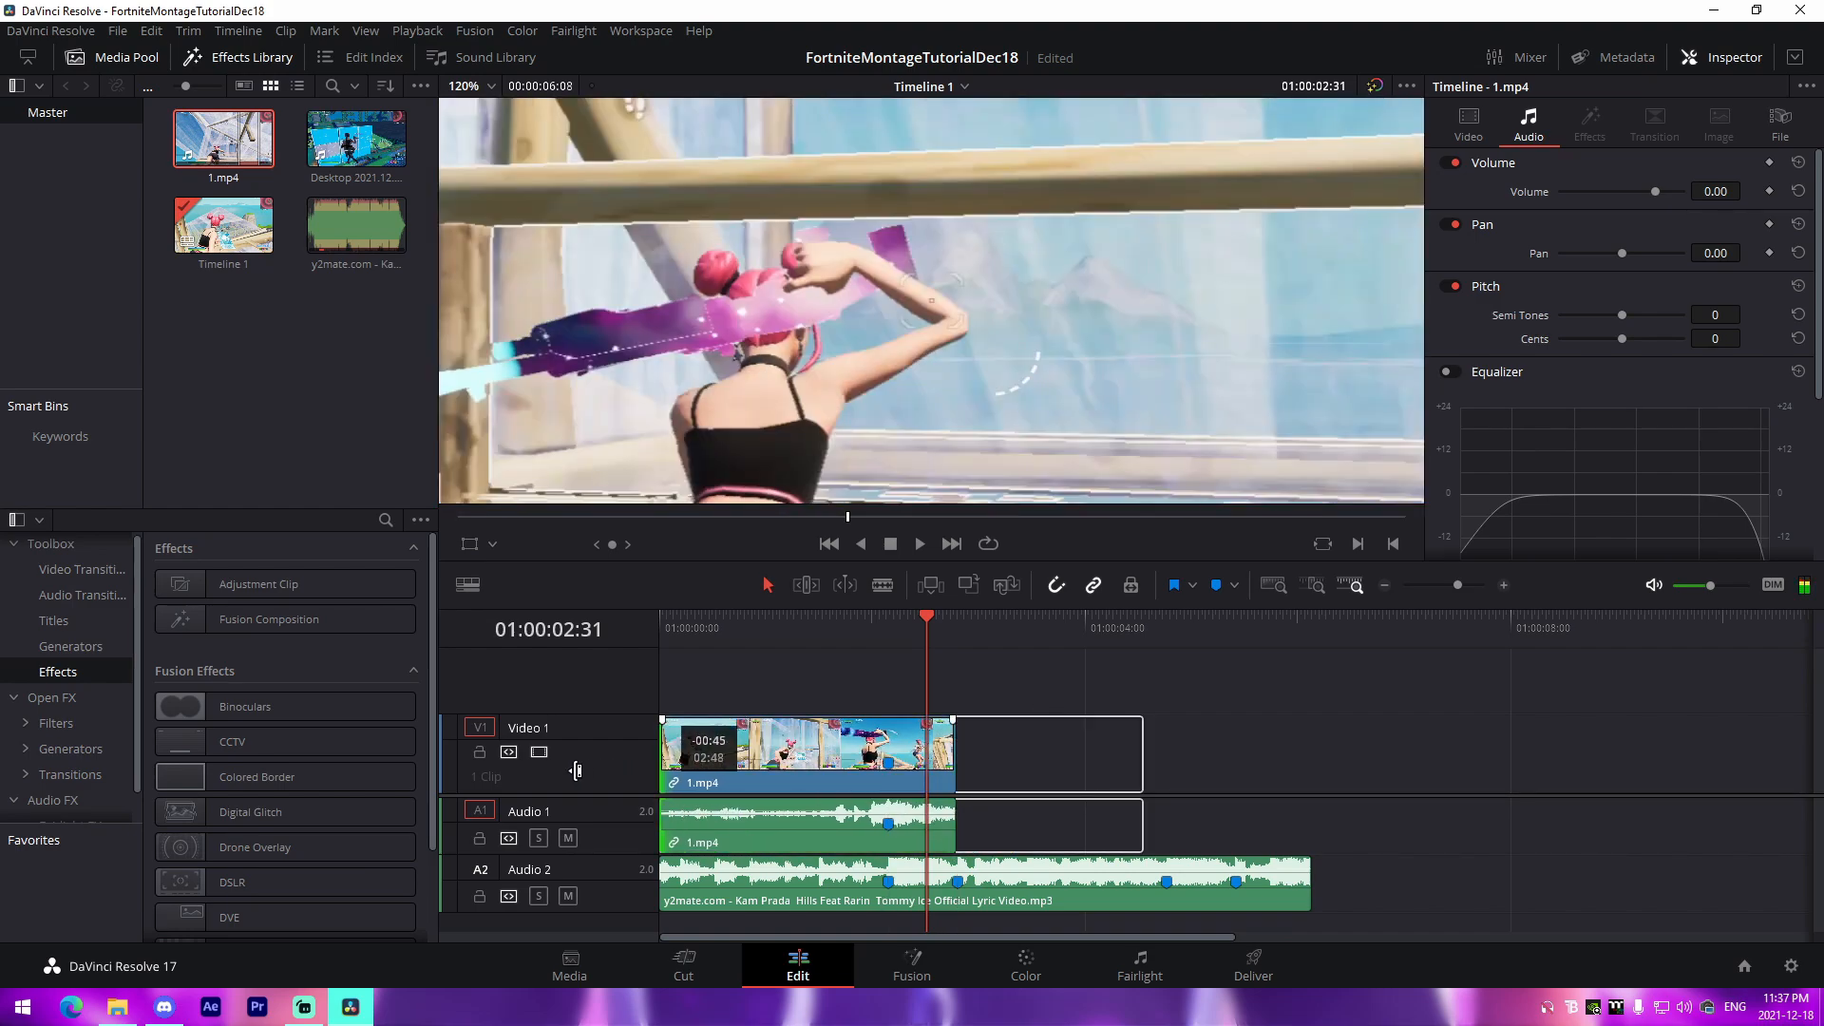
pyautogui.click(651, 629)
pyautogui.scroll(-6, 895, 398)
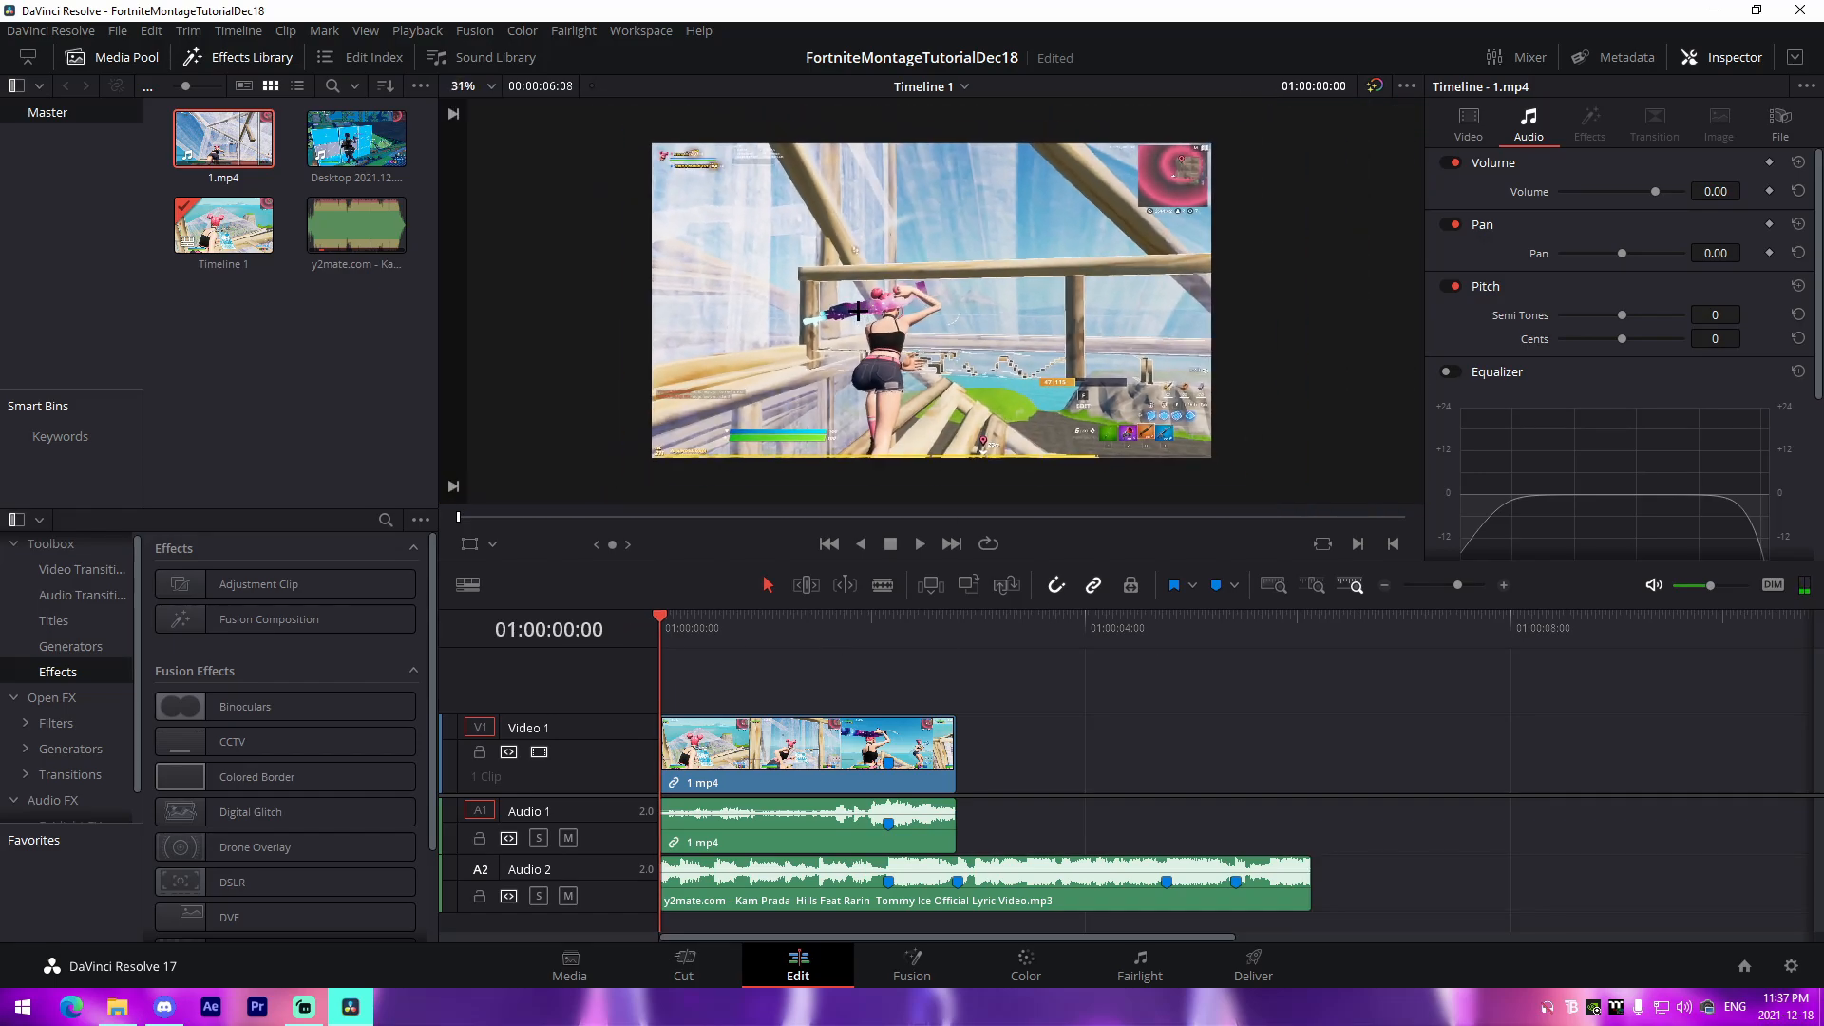
pyautogui.press('space')
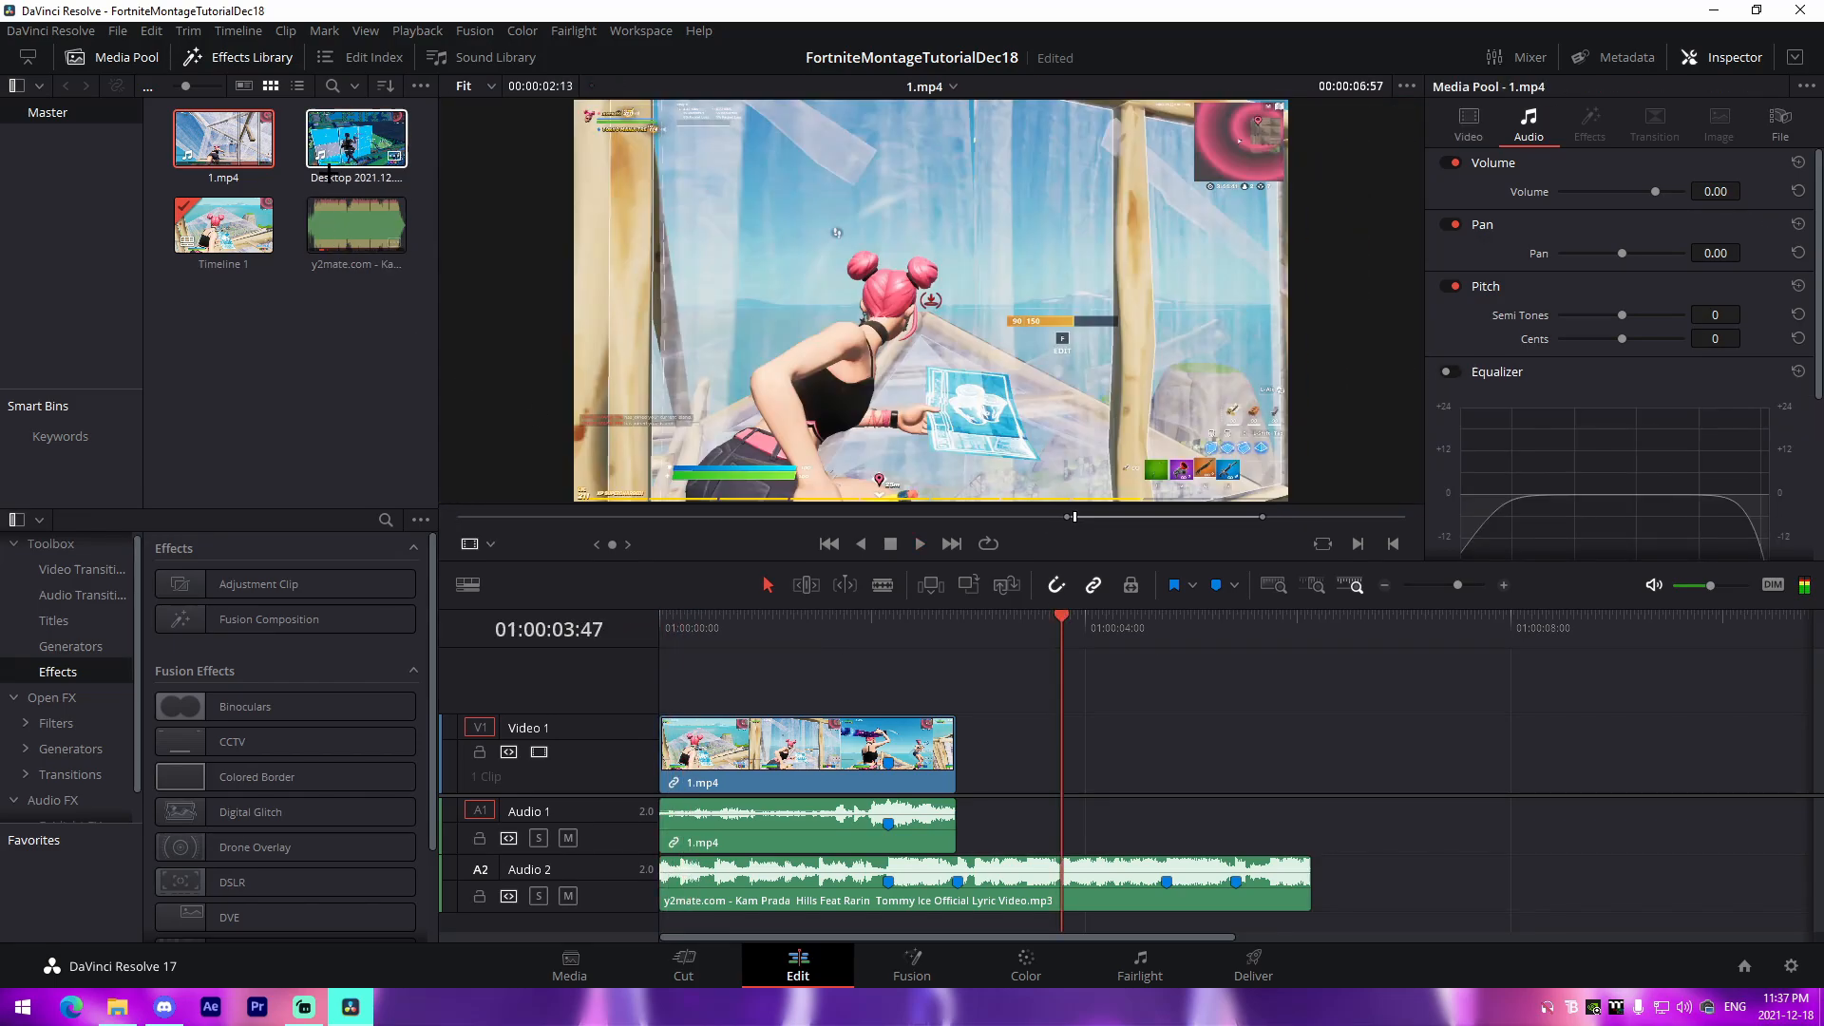
# Mark the Desktop 2021.12.08 clip from 00:00:06:21 to 00:00:07:30 and place it on Video 1 at 01:00:03:47
pyautogui.doubleClick(357, 140)
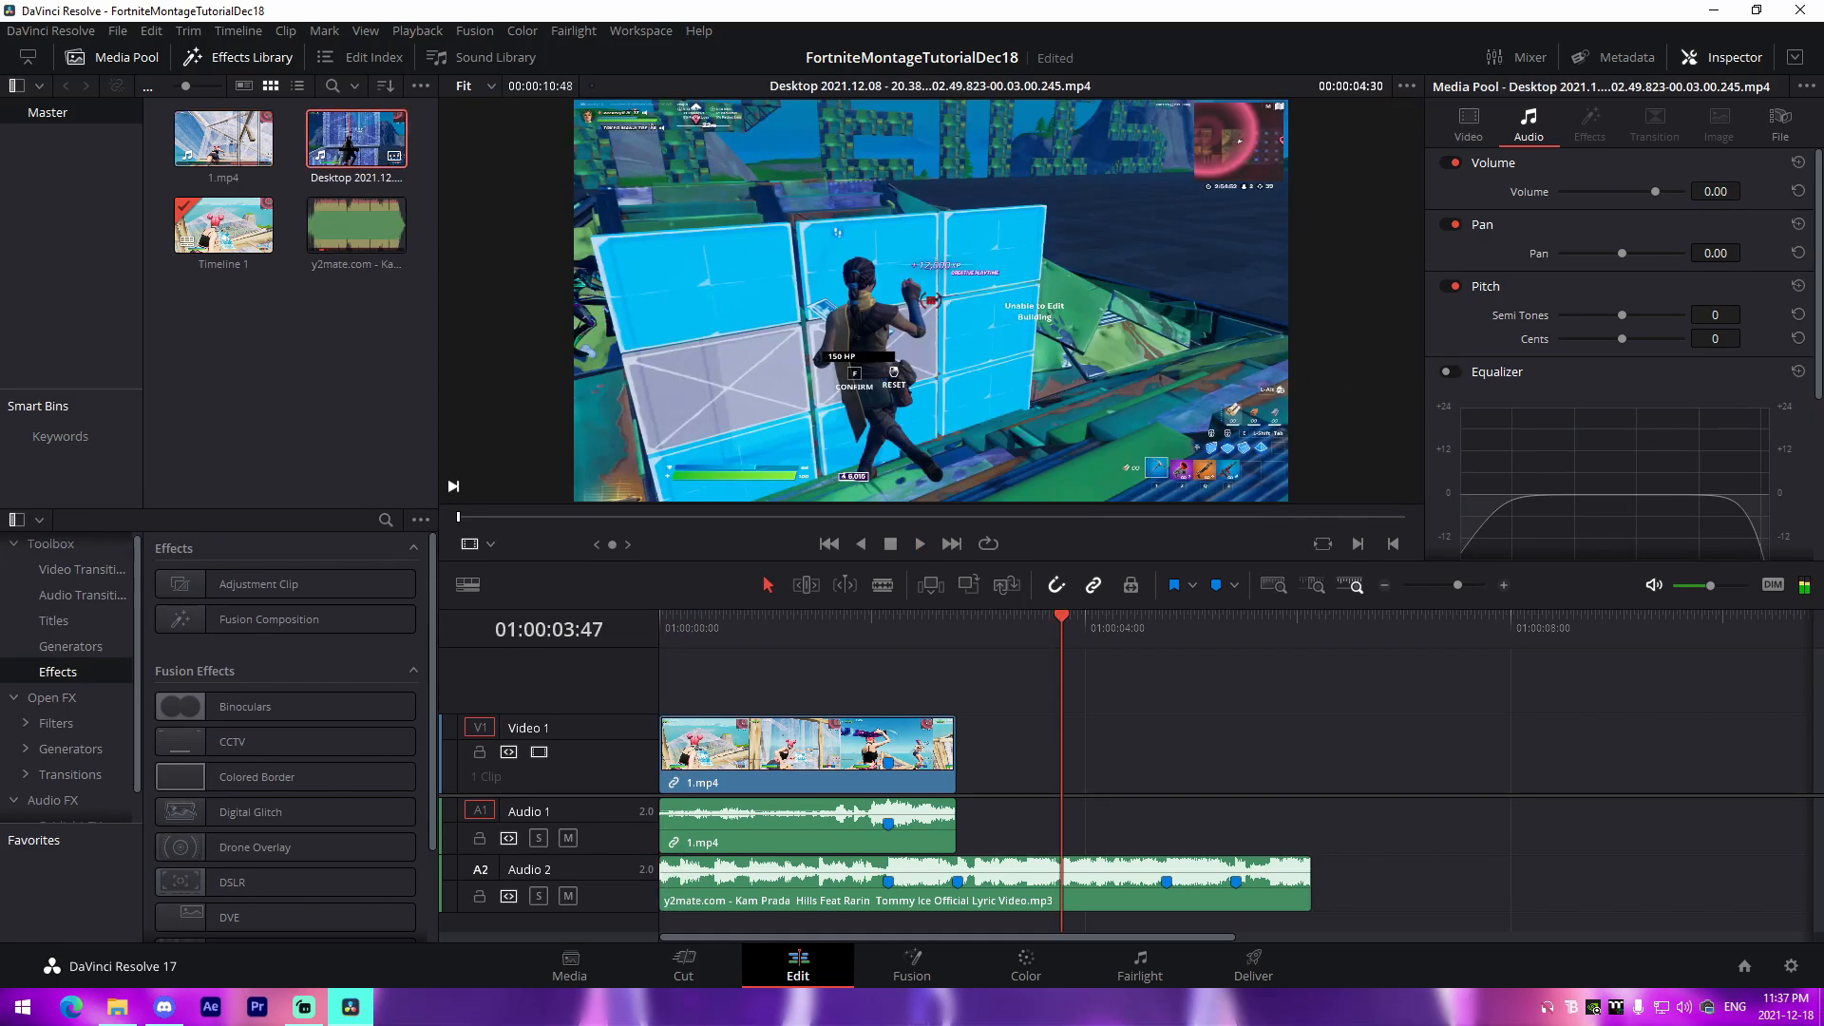
pyautogui.moveTo(1117, 518); pyautogui.dragTo(1015, 524)
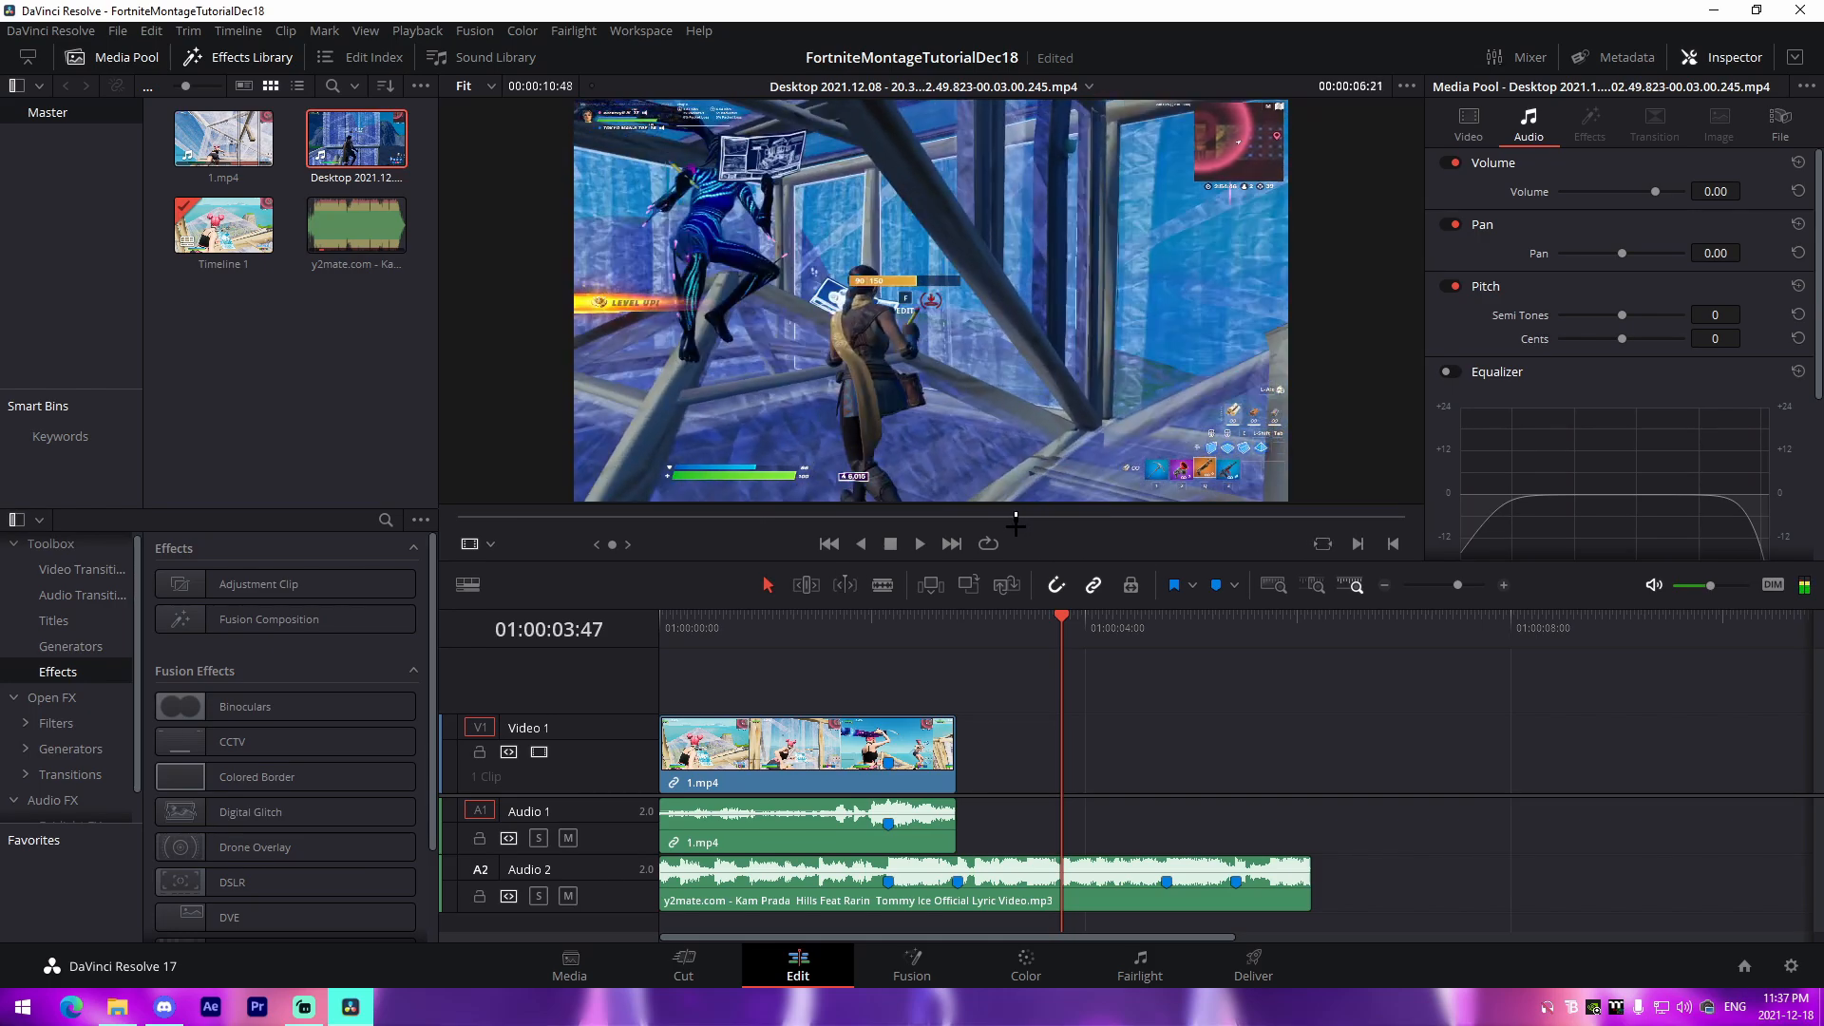
pyautogui.click(1359, 543)
pyautogui.press('space')
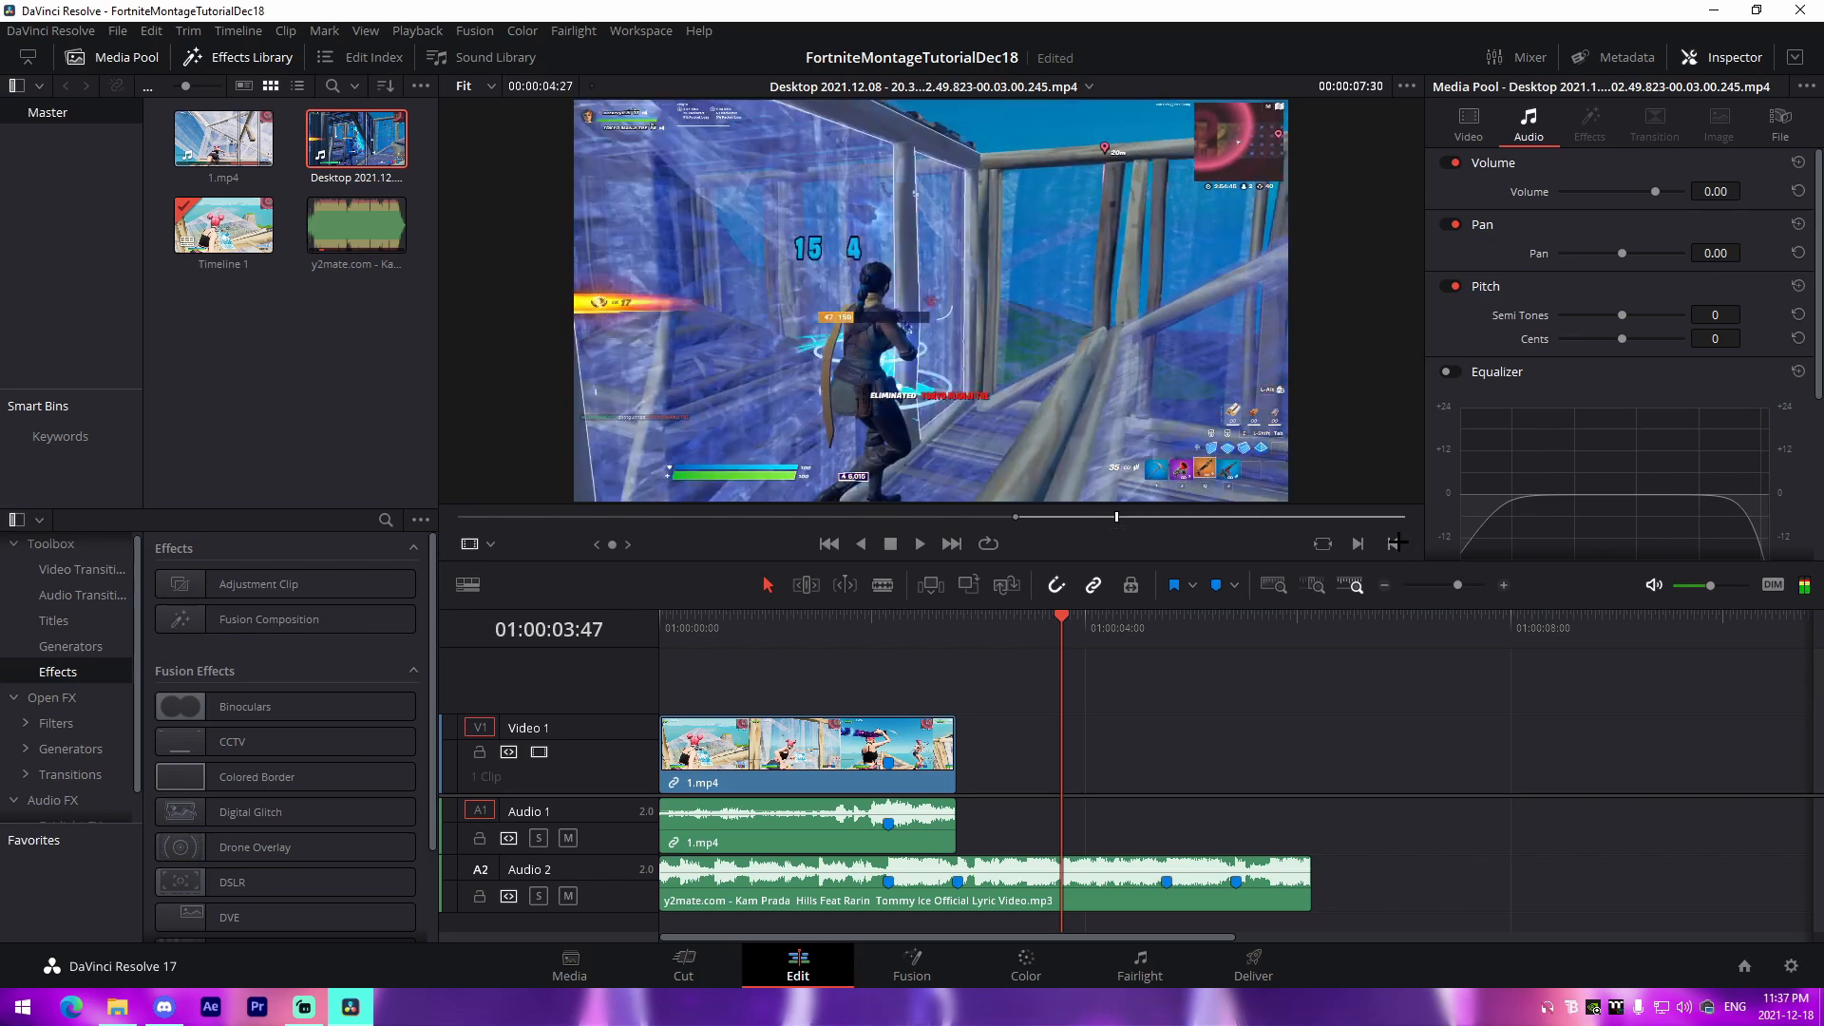
pyautogui.moveTo(313, 169); pyautogui.dragTo(1121, 751)
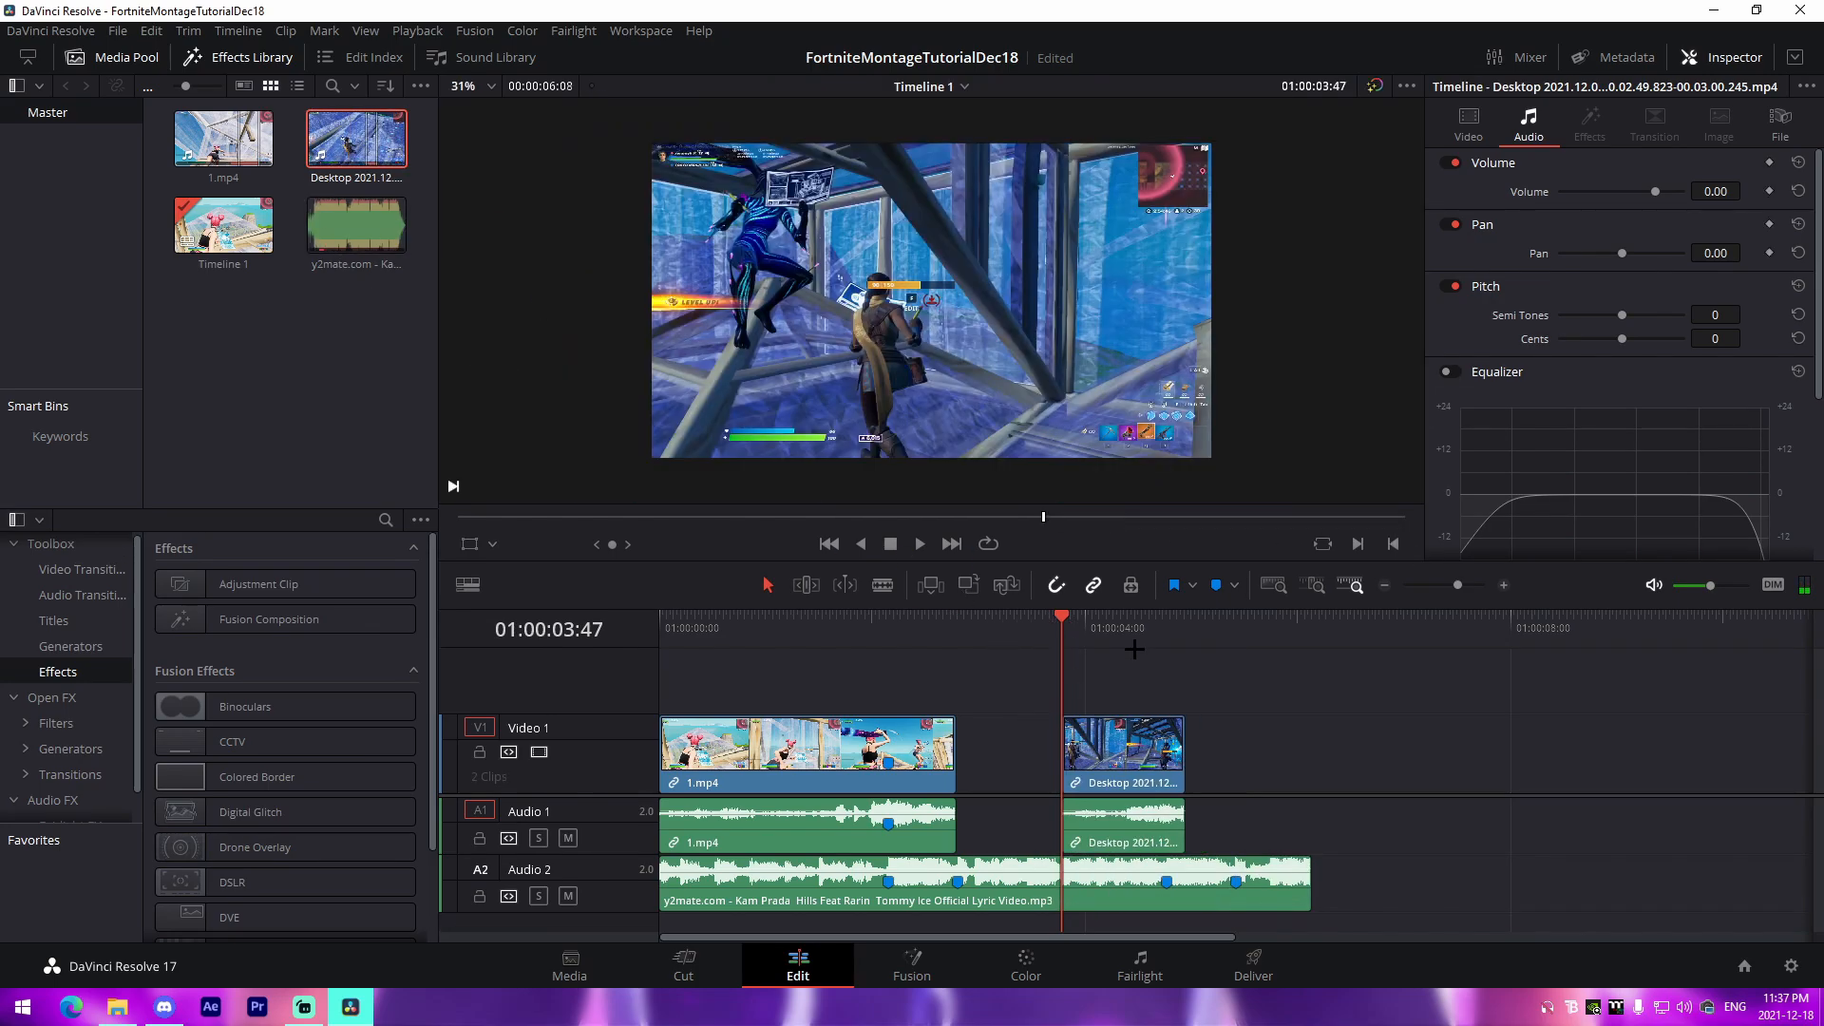
# Add a marker to the Desktop 2021.12.08 clip on its shot frame at timeline position 01:00:04:22
pyautogui.click(1125, 627)
pyautogui.press('Left')
pyautogui.press('Left')
pyautogui.press('Left')
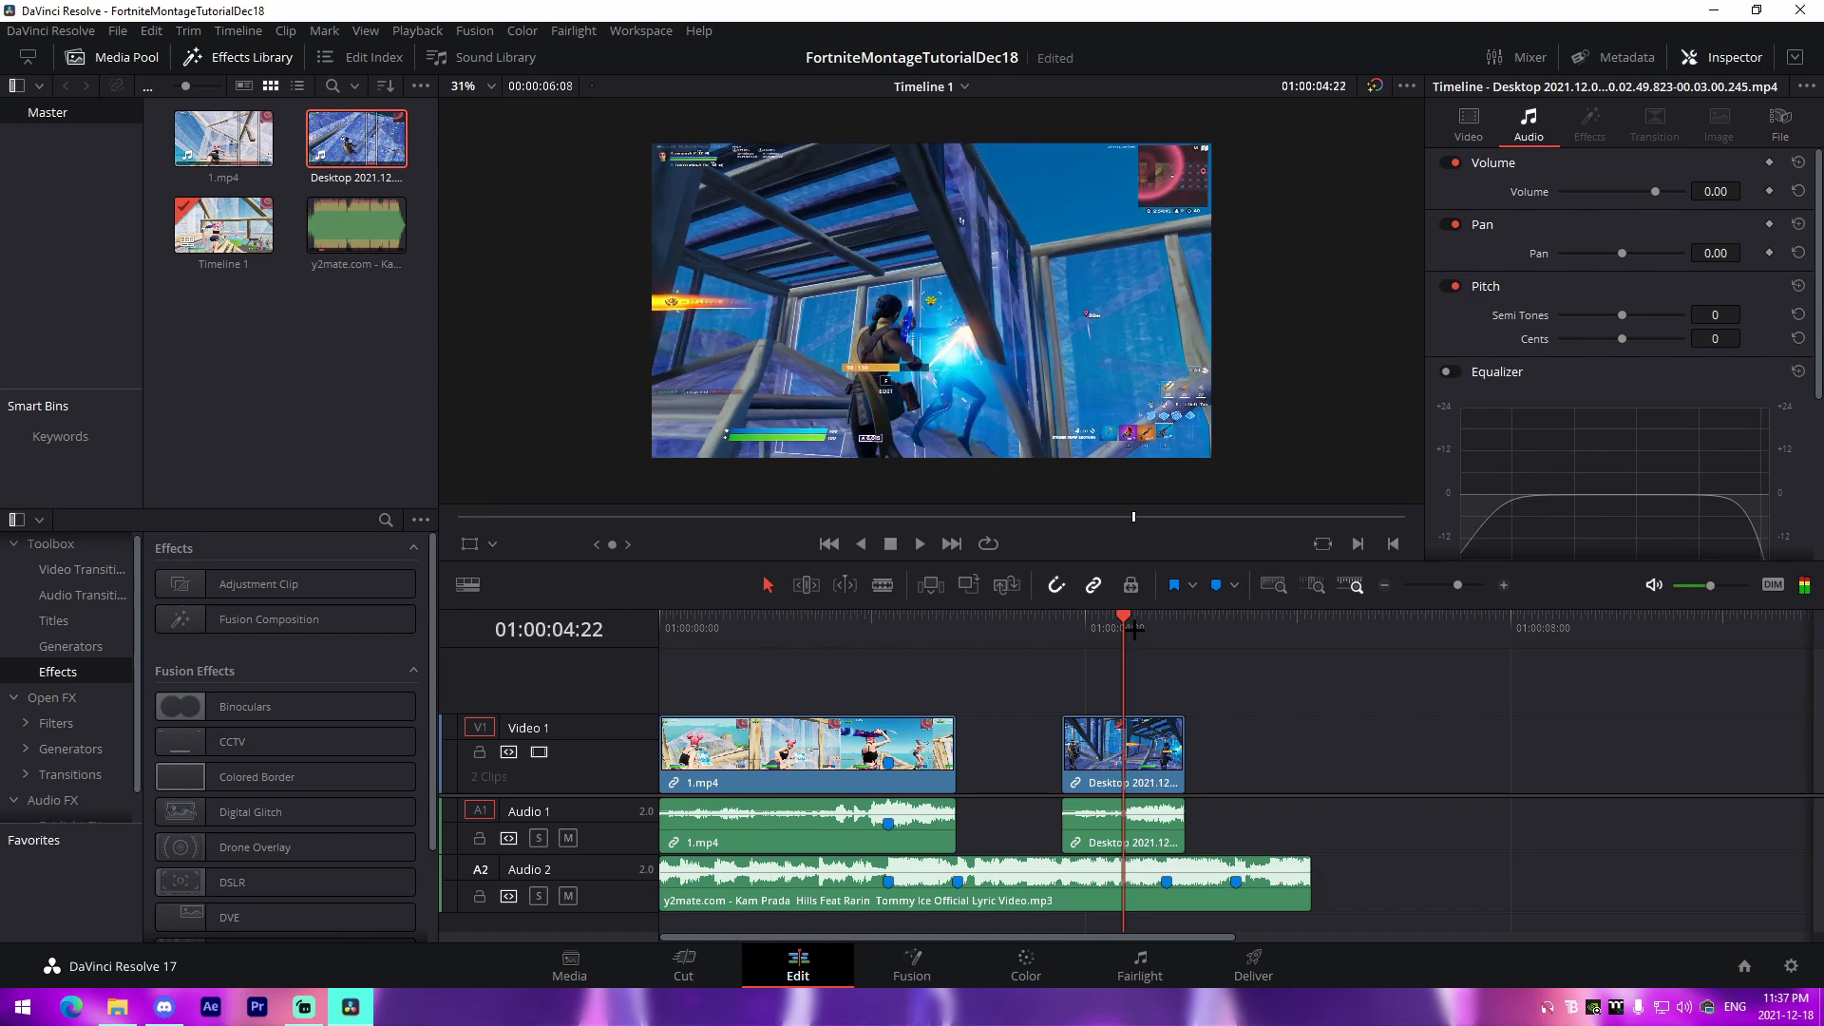
pyautogui.press('Right')
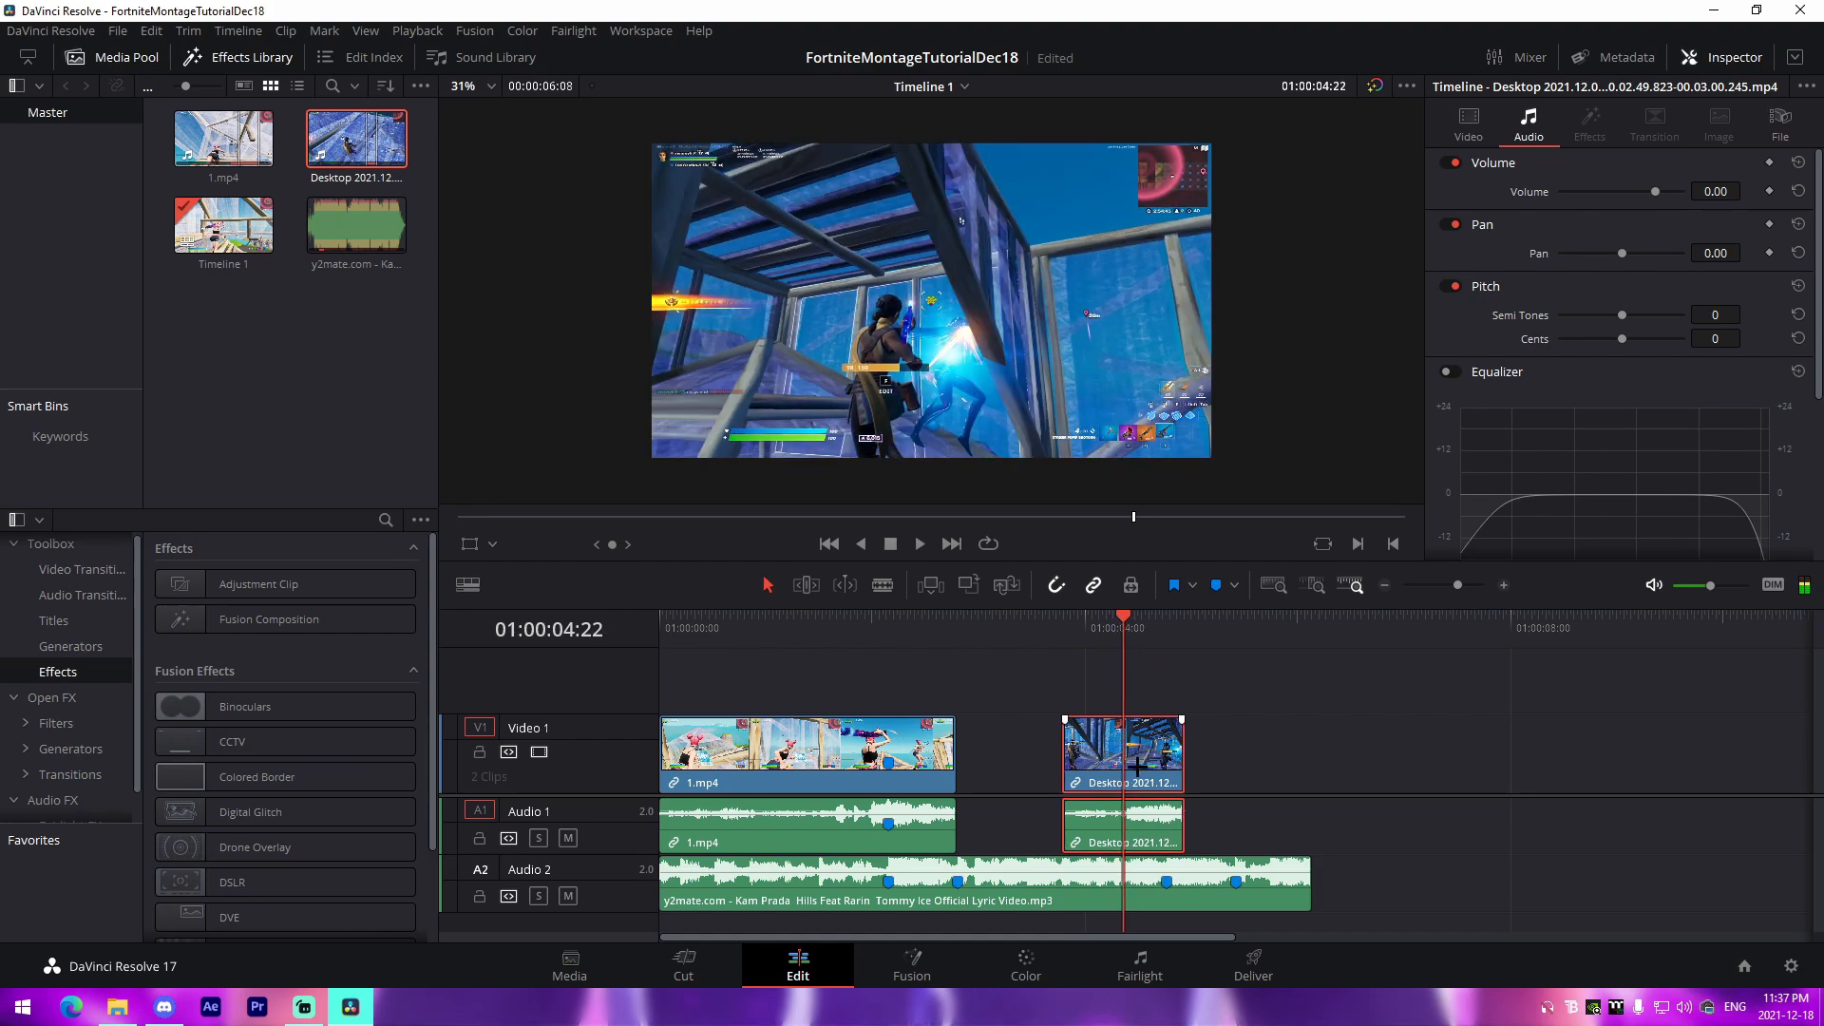
pyautogui.press('m')
# Fit the Desktop clip between the second and fourth beat markers with its marker on the third, and fade out the song's end
pyautogui.moveTo(1145, 768)
pyautogui.mouseDown()
pyautogui.moveTo(1188, 771)
pyautogui.moveTo(960, 779)
pyautogui.mouseUp()
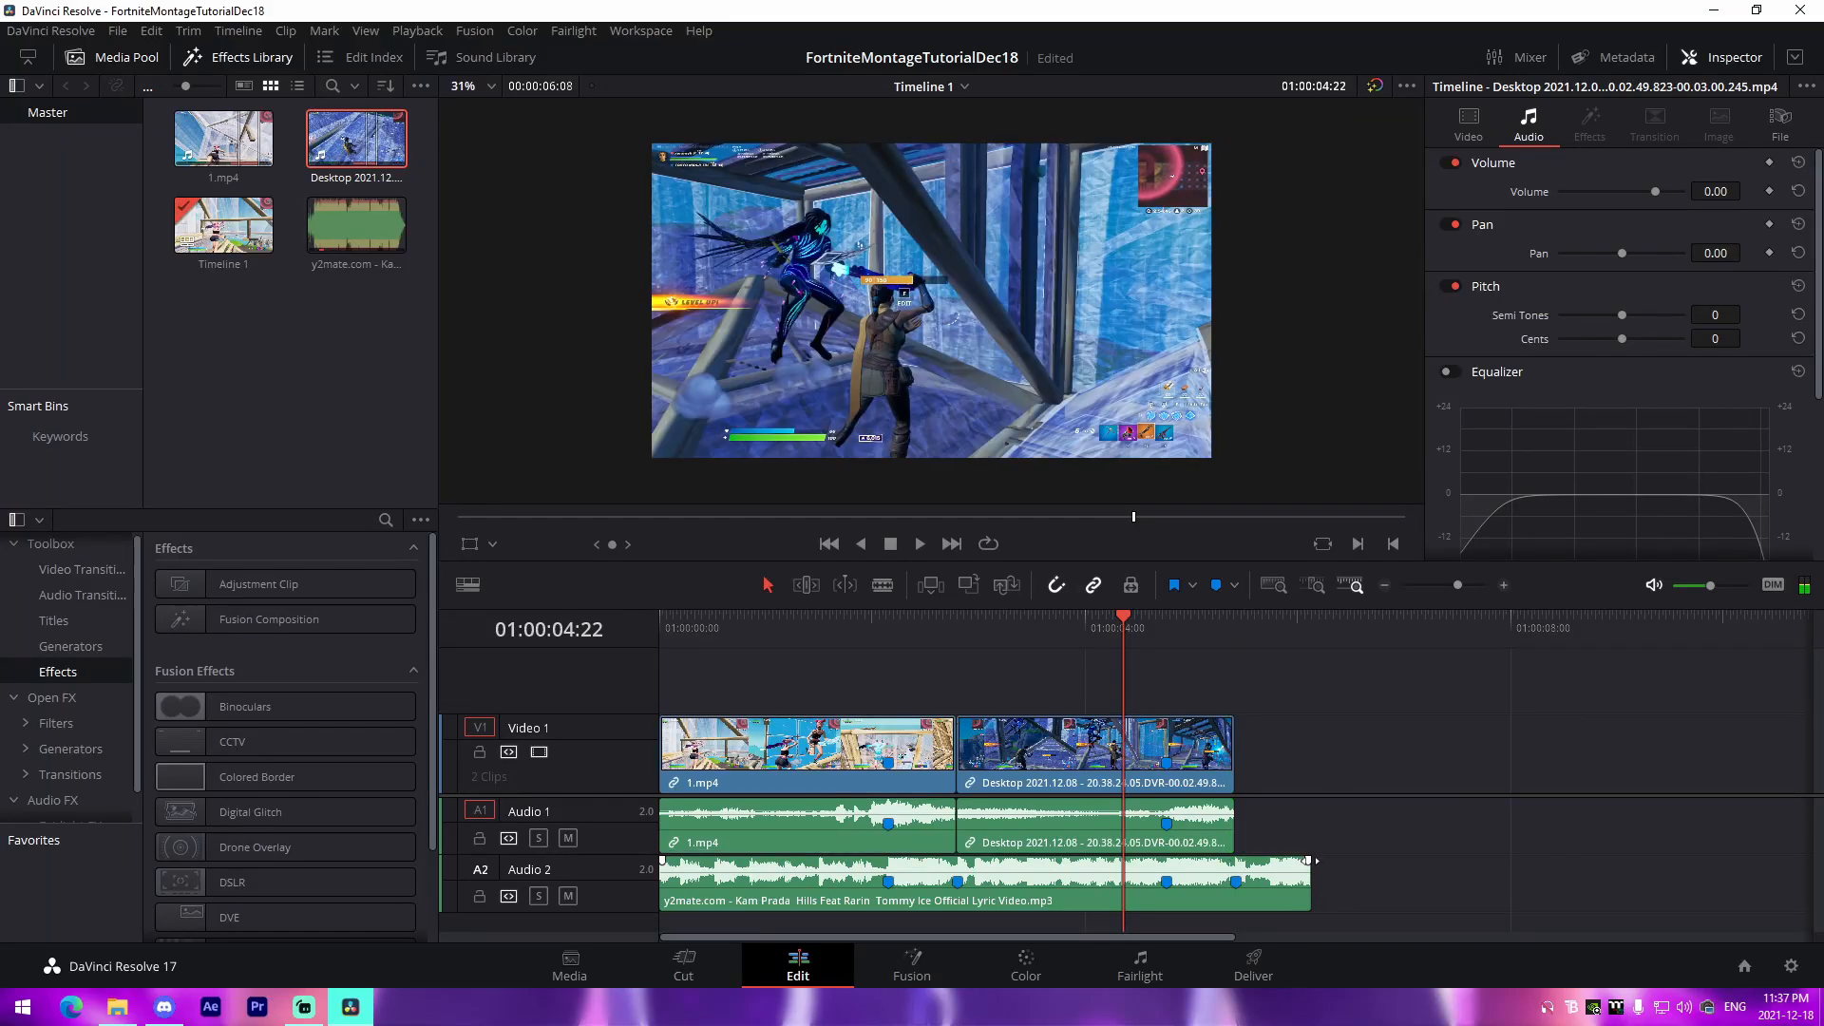
pyautogui.press('space')
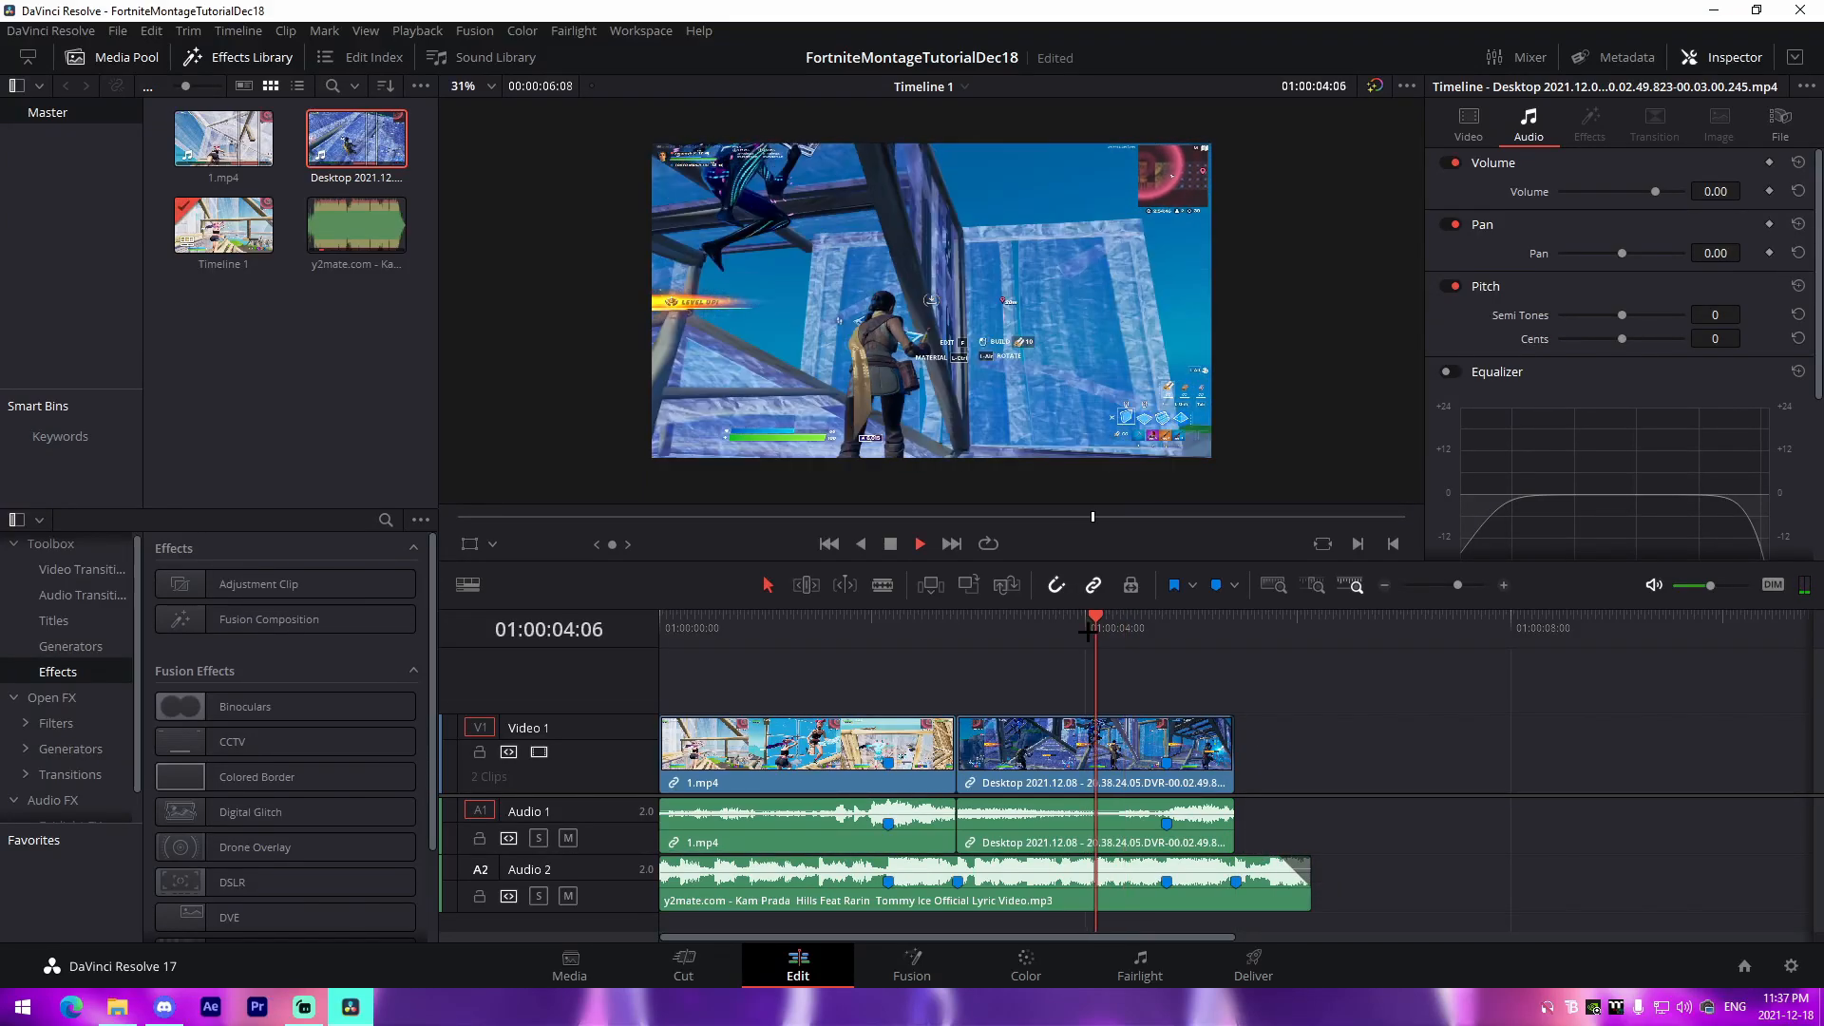
pyautogui.click(1118, 634)
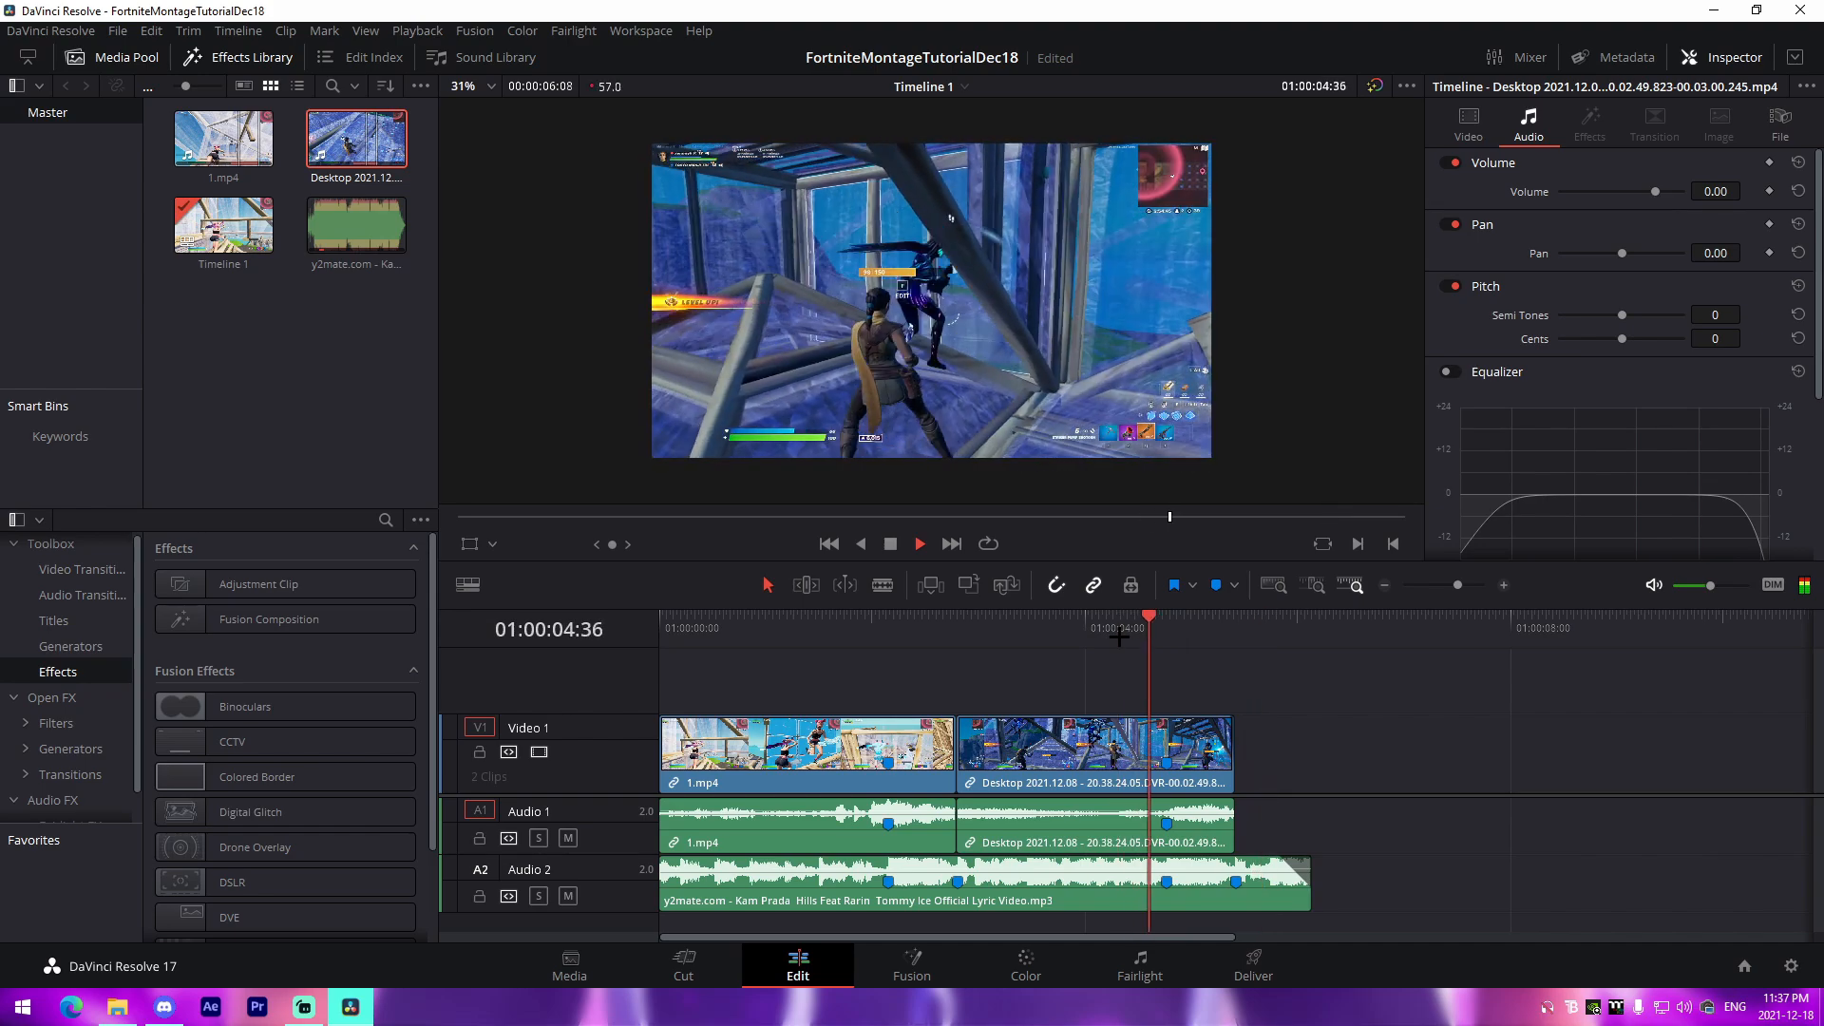
pyautogui.press('space')
# Show the retime curve of 1.mp4 with the playhead on the clip's marker at 01:00:02:09
pyautogui.click(887, 624)
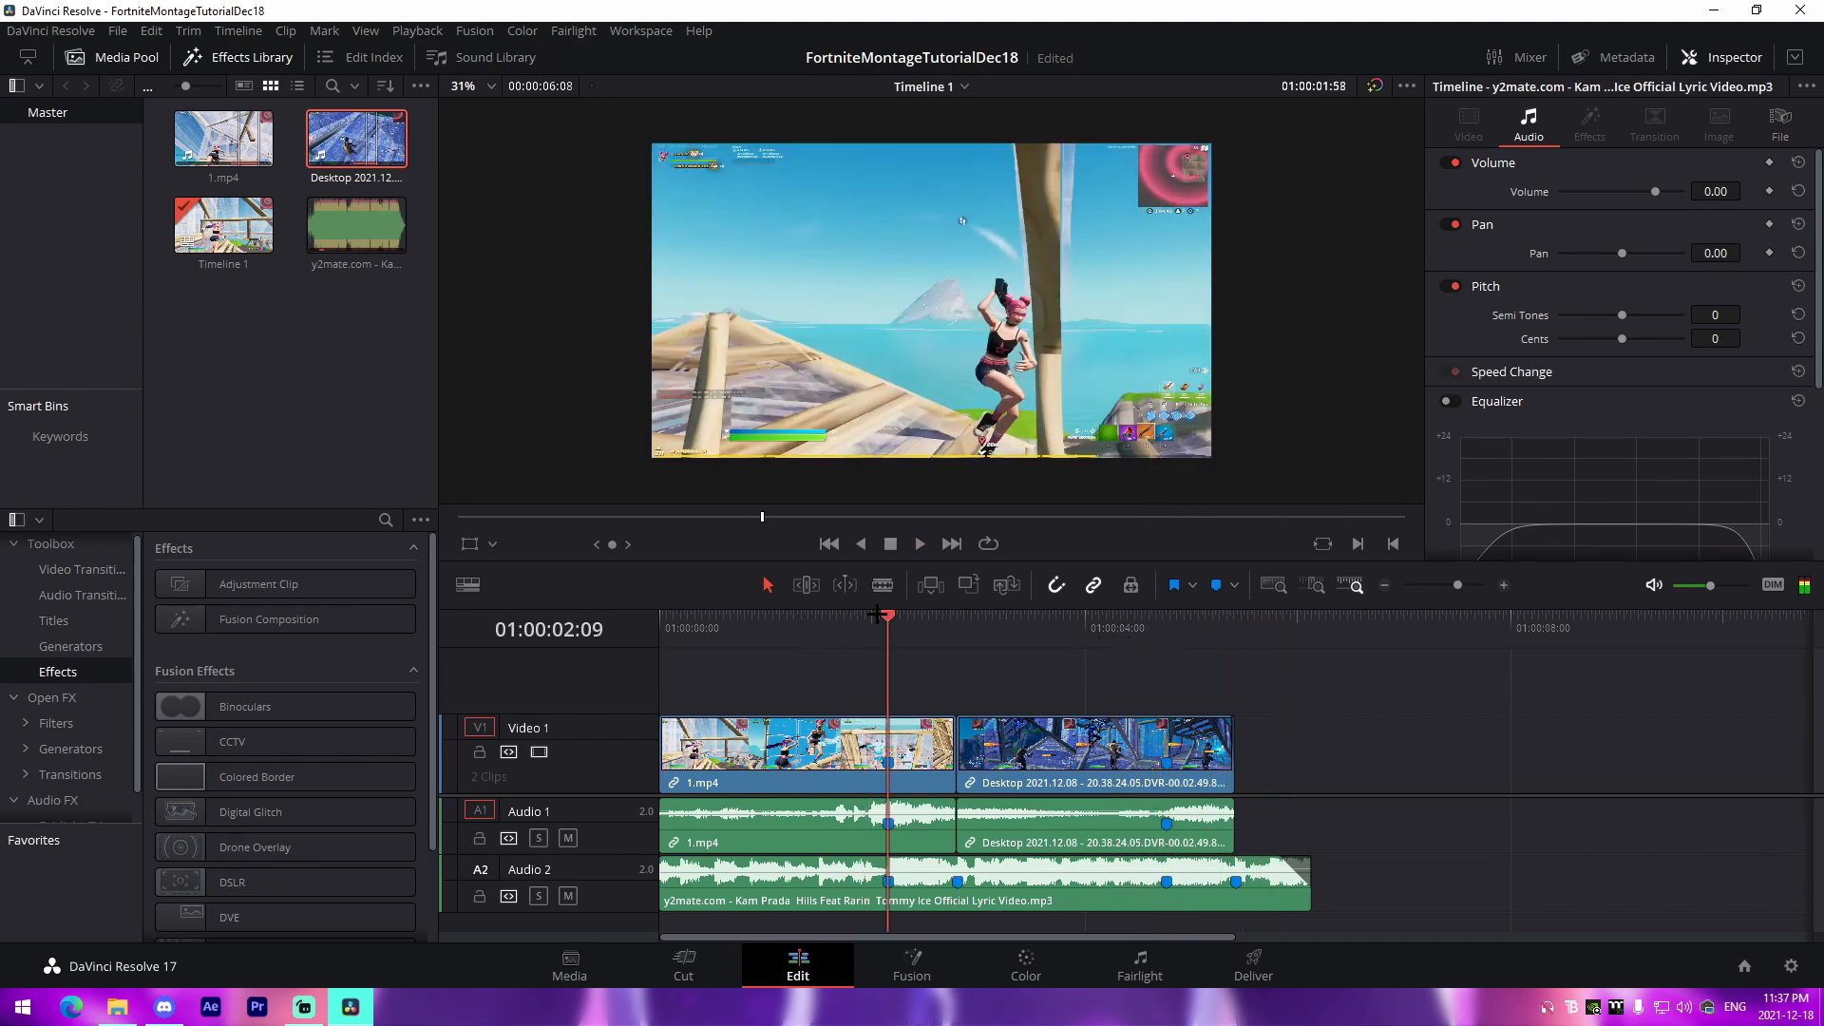
pyautogui.moveTo(1454, 585); pyautogui.dragTo(1465, 586)
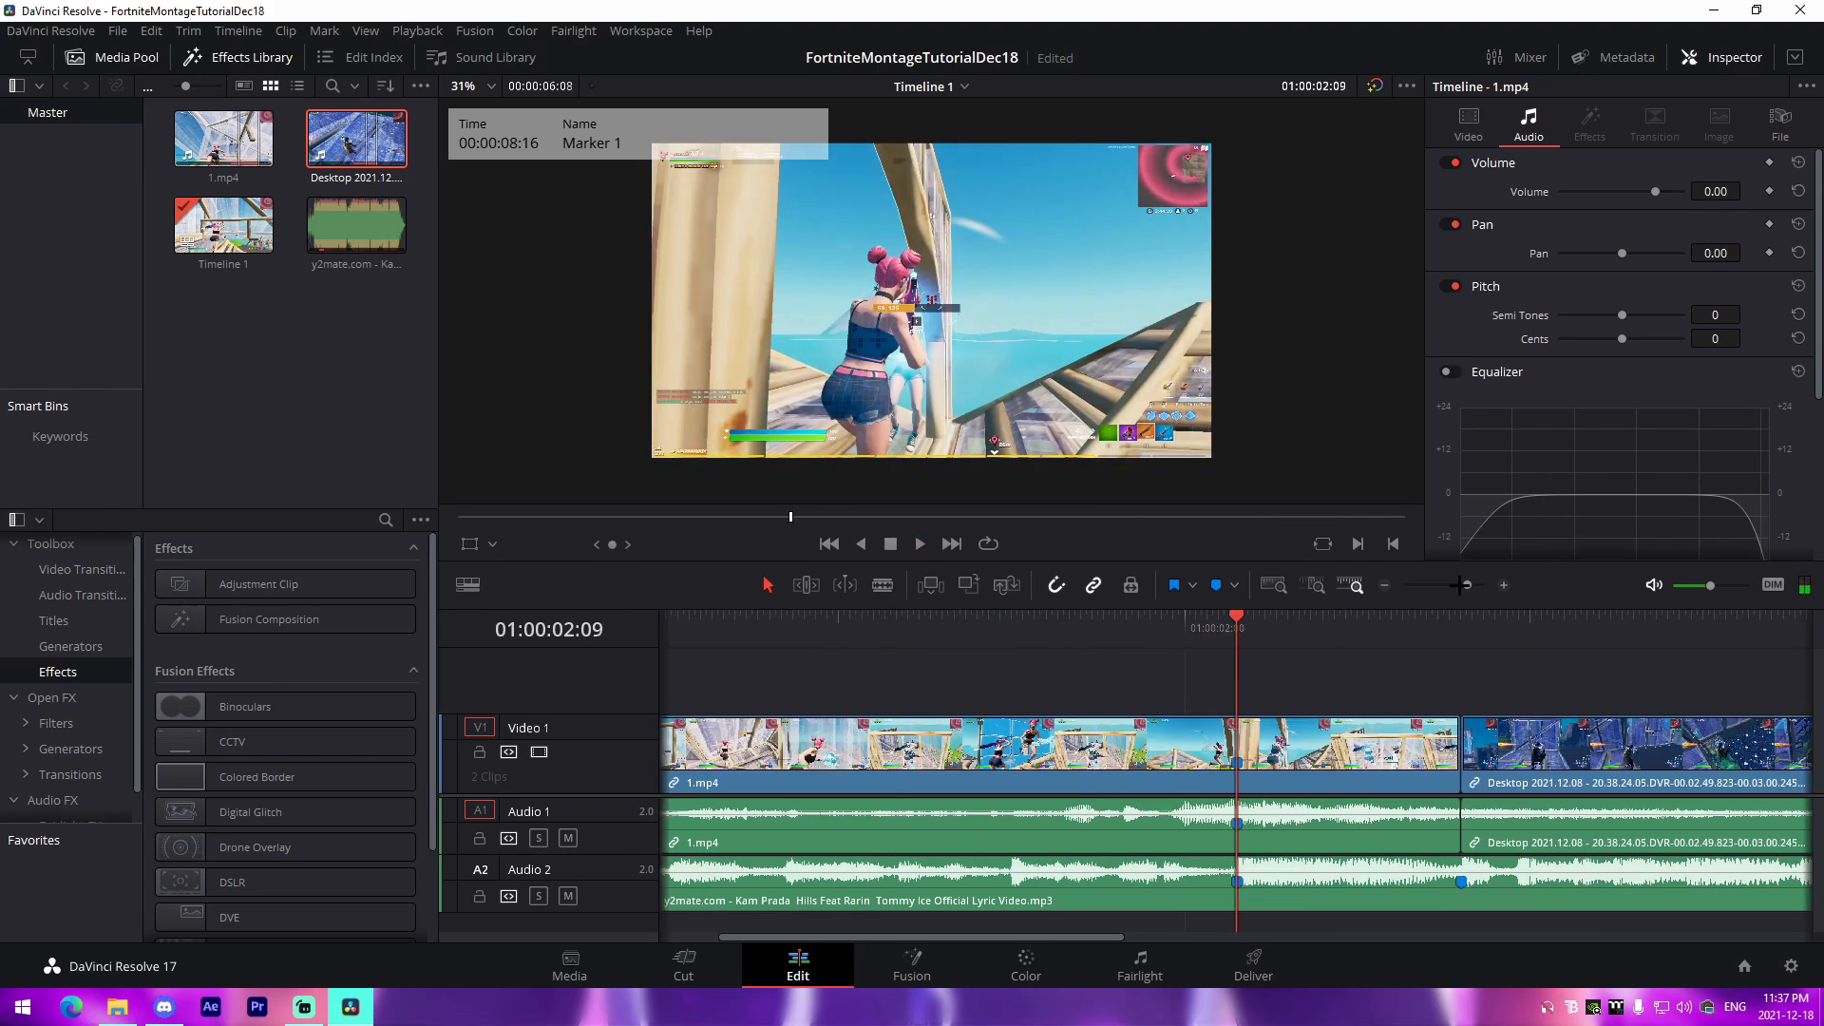
pyautogui.rightClick(1318, 757)
pyautogui.click(1362, 745)
pyautogui.click(1266, 655)
pyautogui.rightClick(1316, 751)
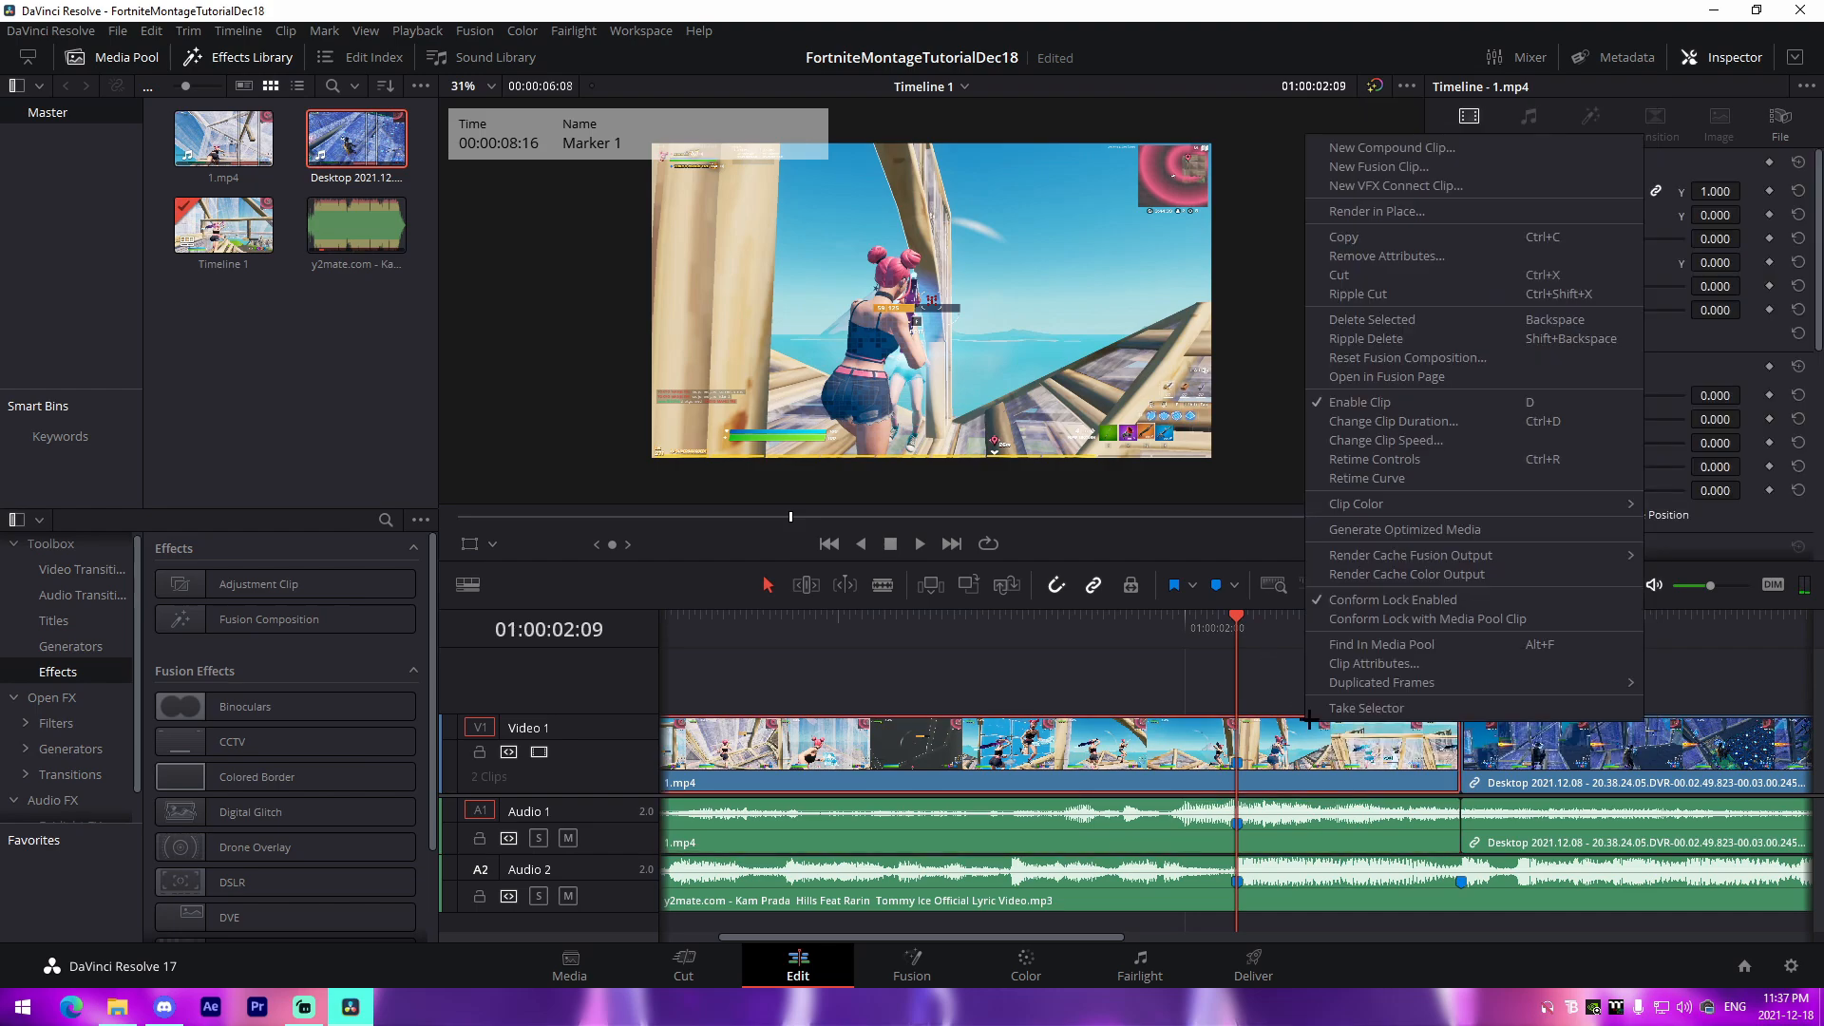
pyautogui.click(1371, 483)
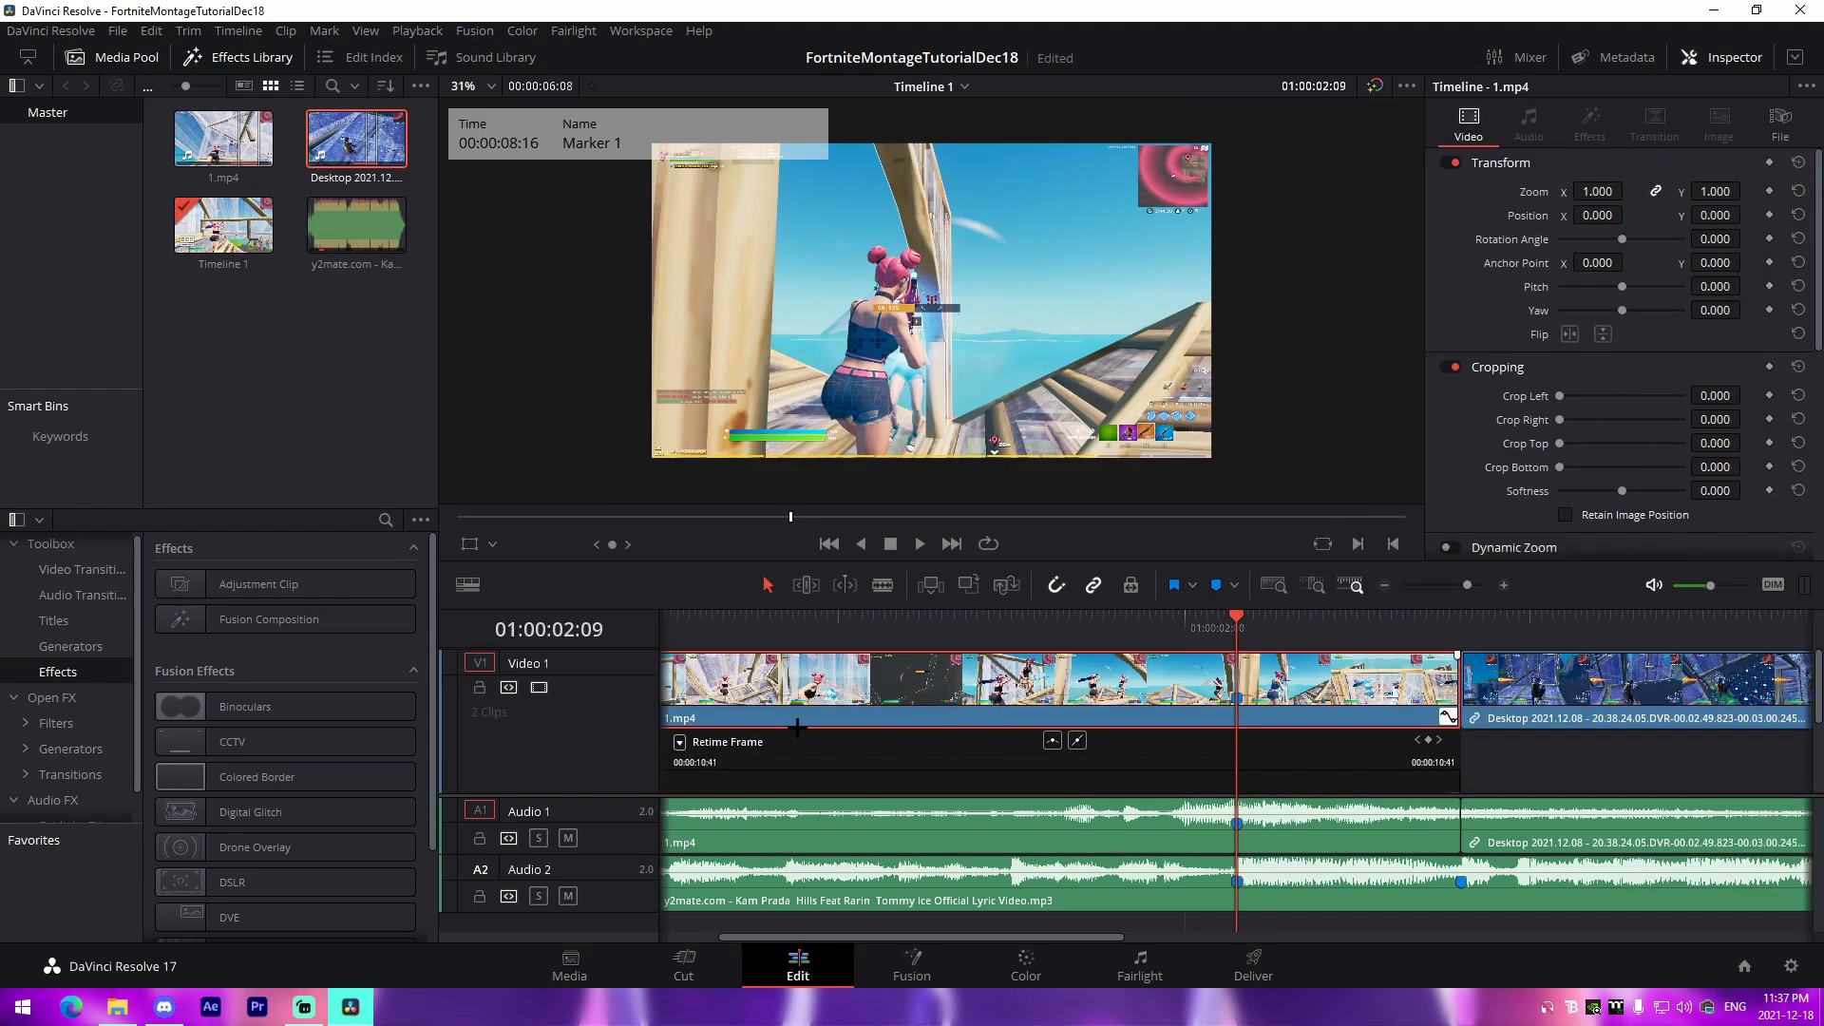
# Switch the 1.mp4 curve from Retime Frame to Retime Speed and add a speed keyframe at 01:00:02:09
pyautogui.click(679, 742)
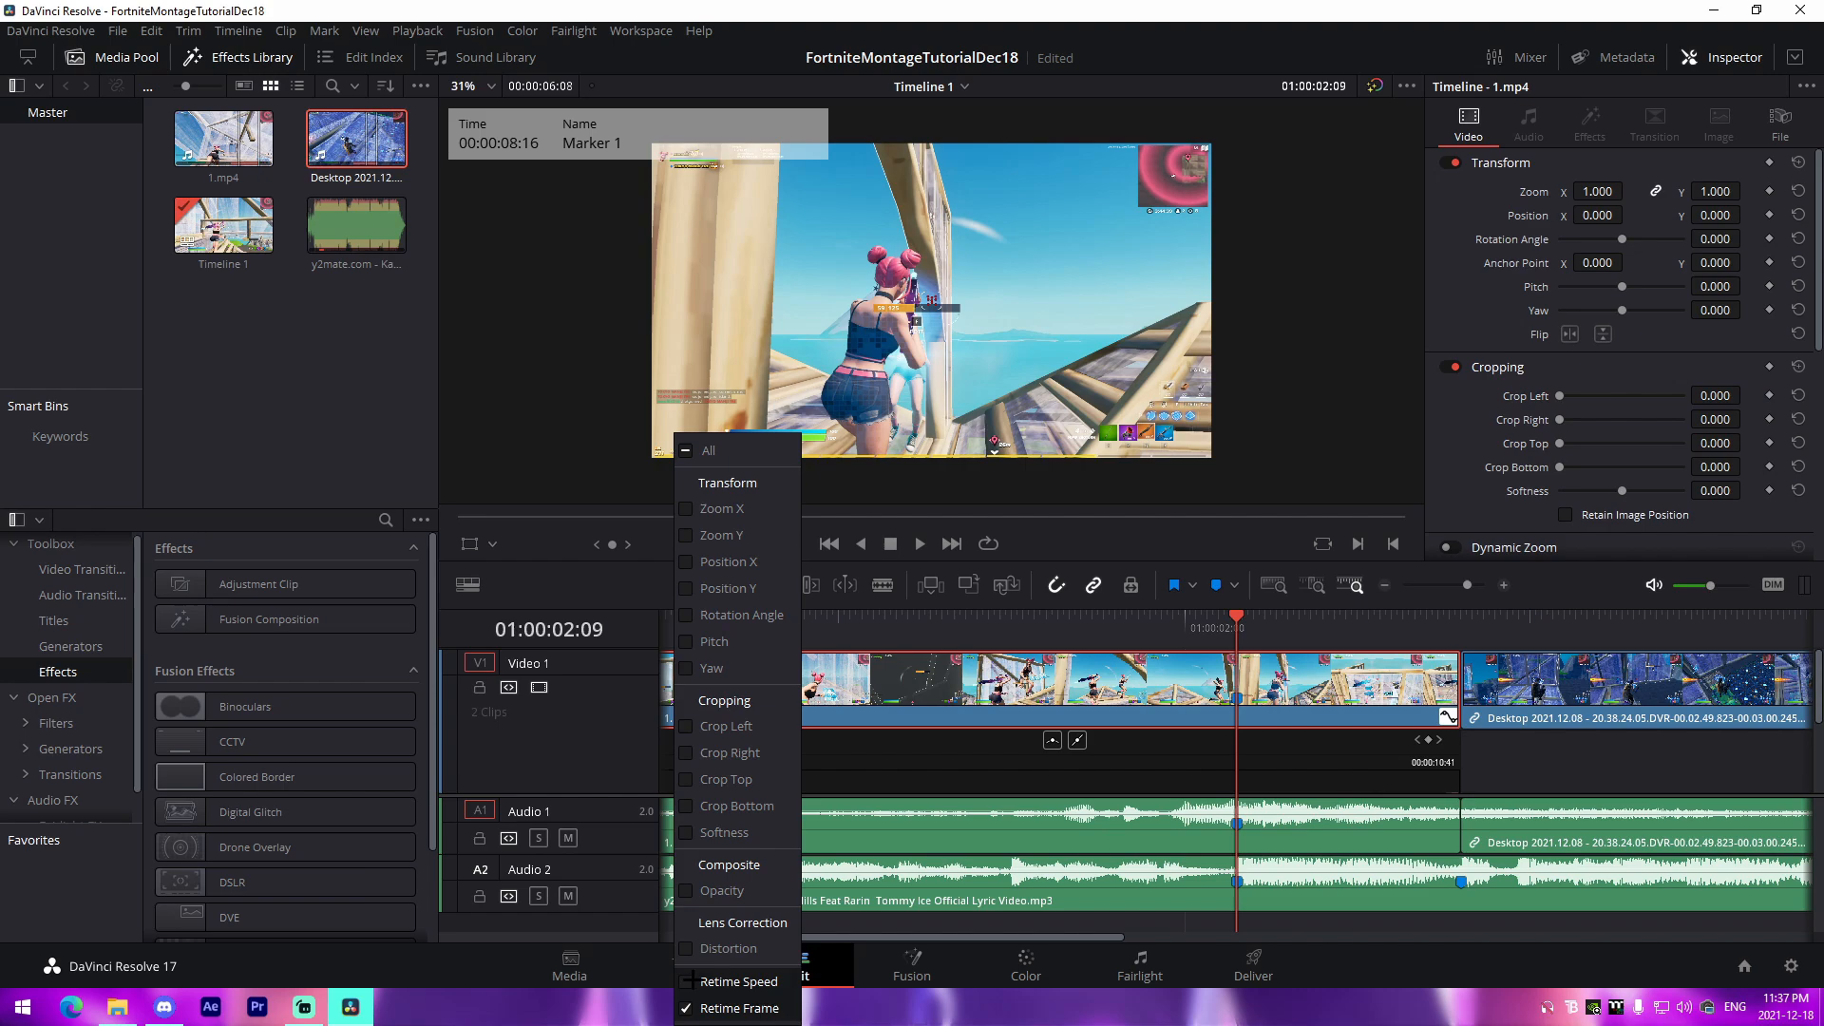
pyautogui.click(692, 1003)
pyautogui.click(679, 742)
pyautogui.click(1422, 739)
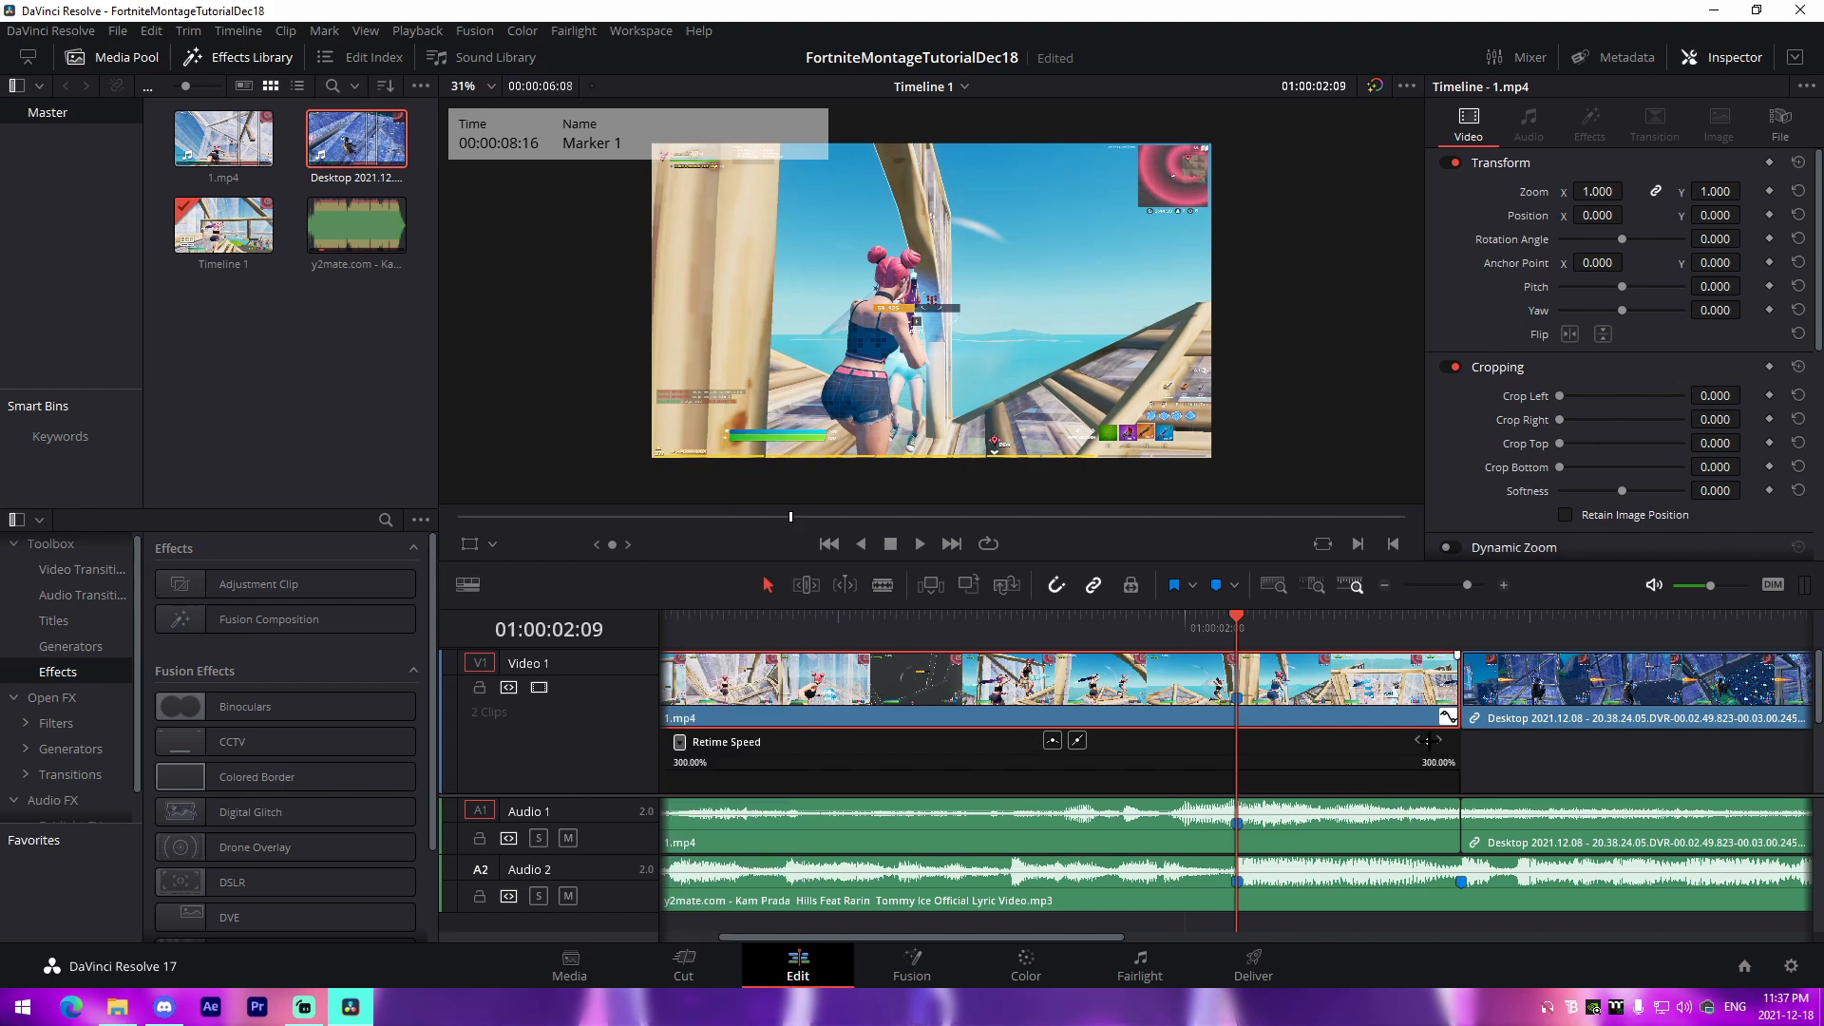
# Enlarge the timeline area, add a Retime Speed keyframe at 01:00:02:02, and sharply raise the speed between the two keyframes
pyautogui.scroll(-3, 1217, 715)
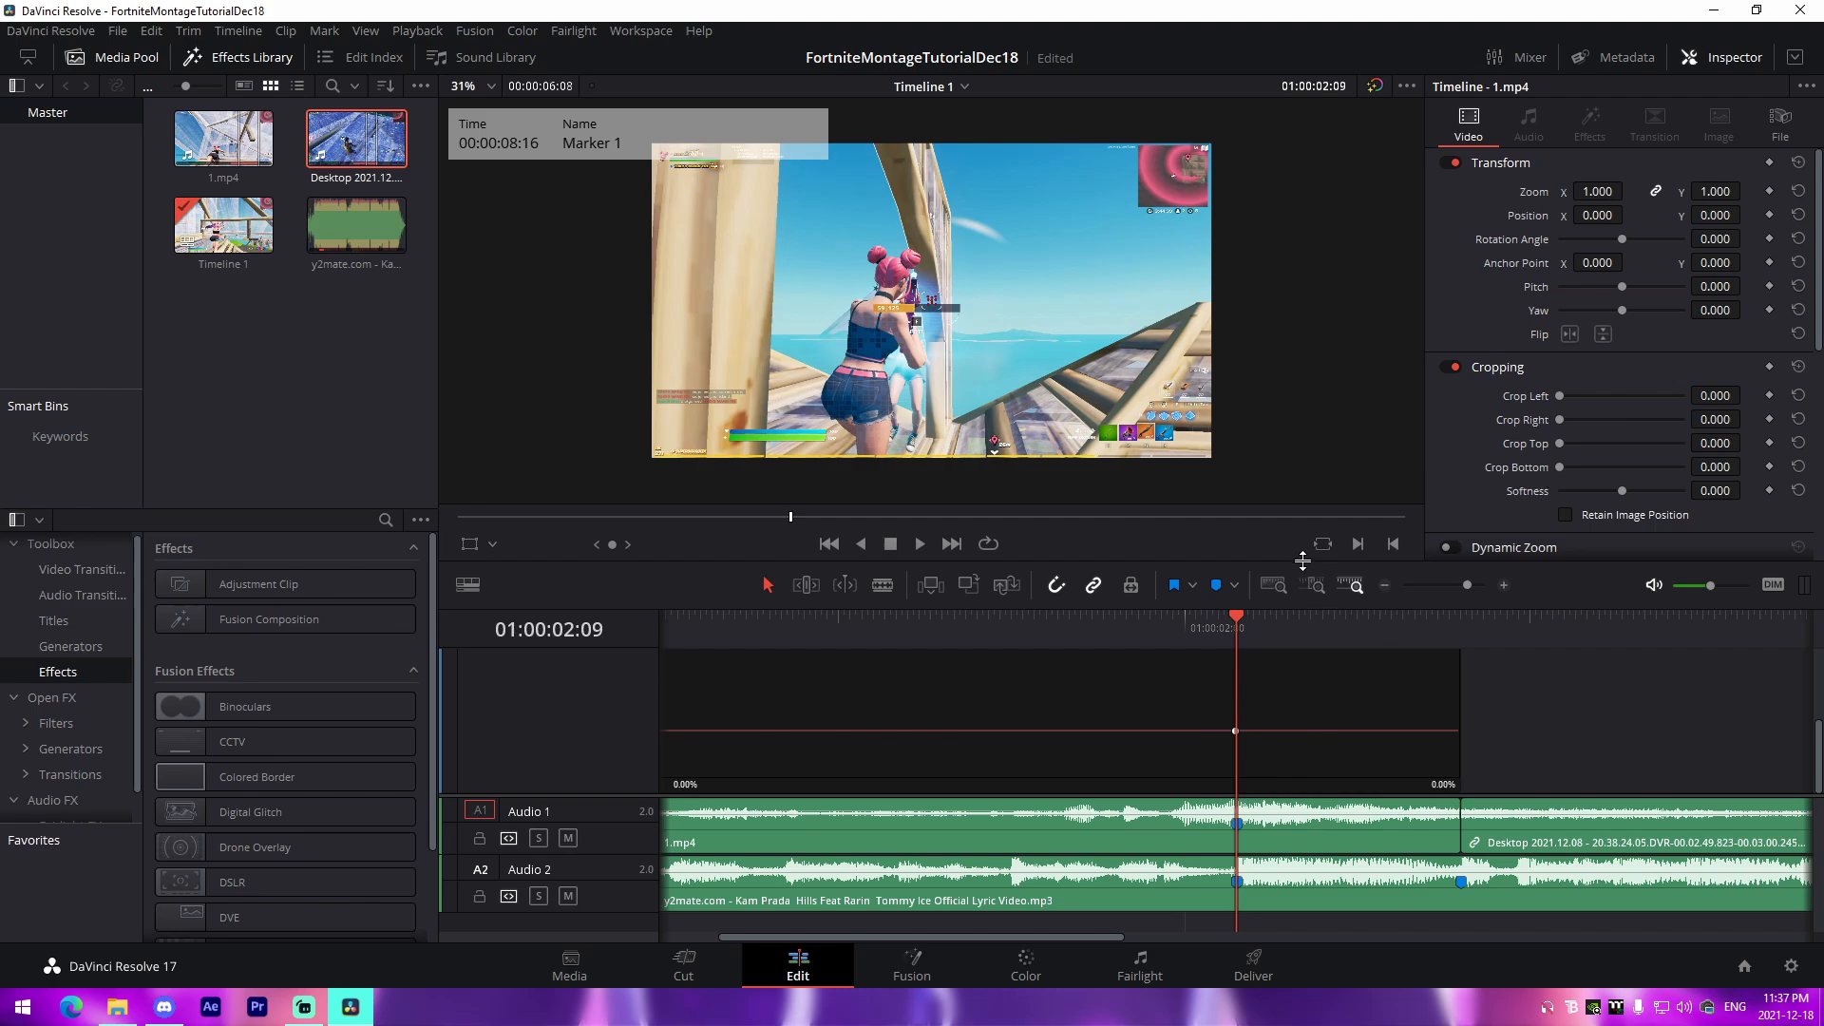
pyautogui.moveTo(1302, 561); pyautogui.dragTo(1296, 437)
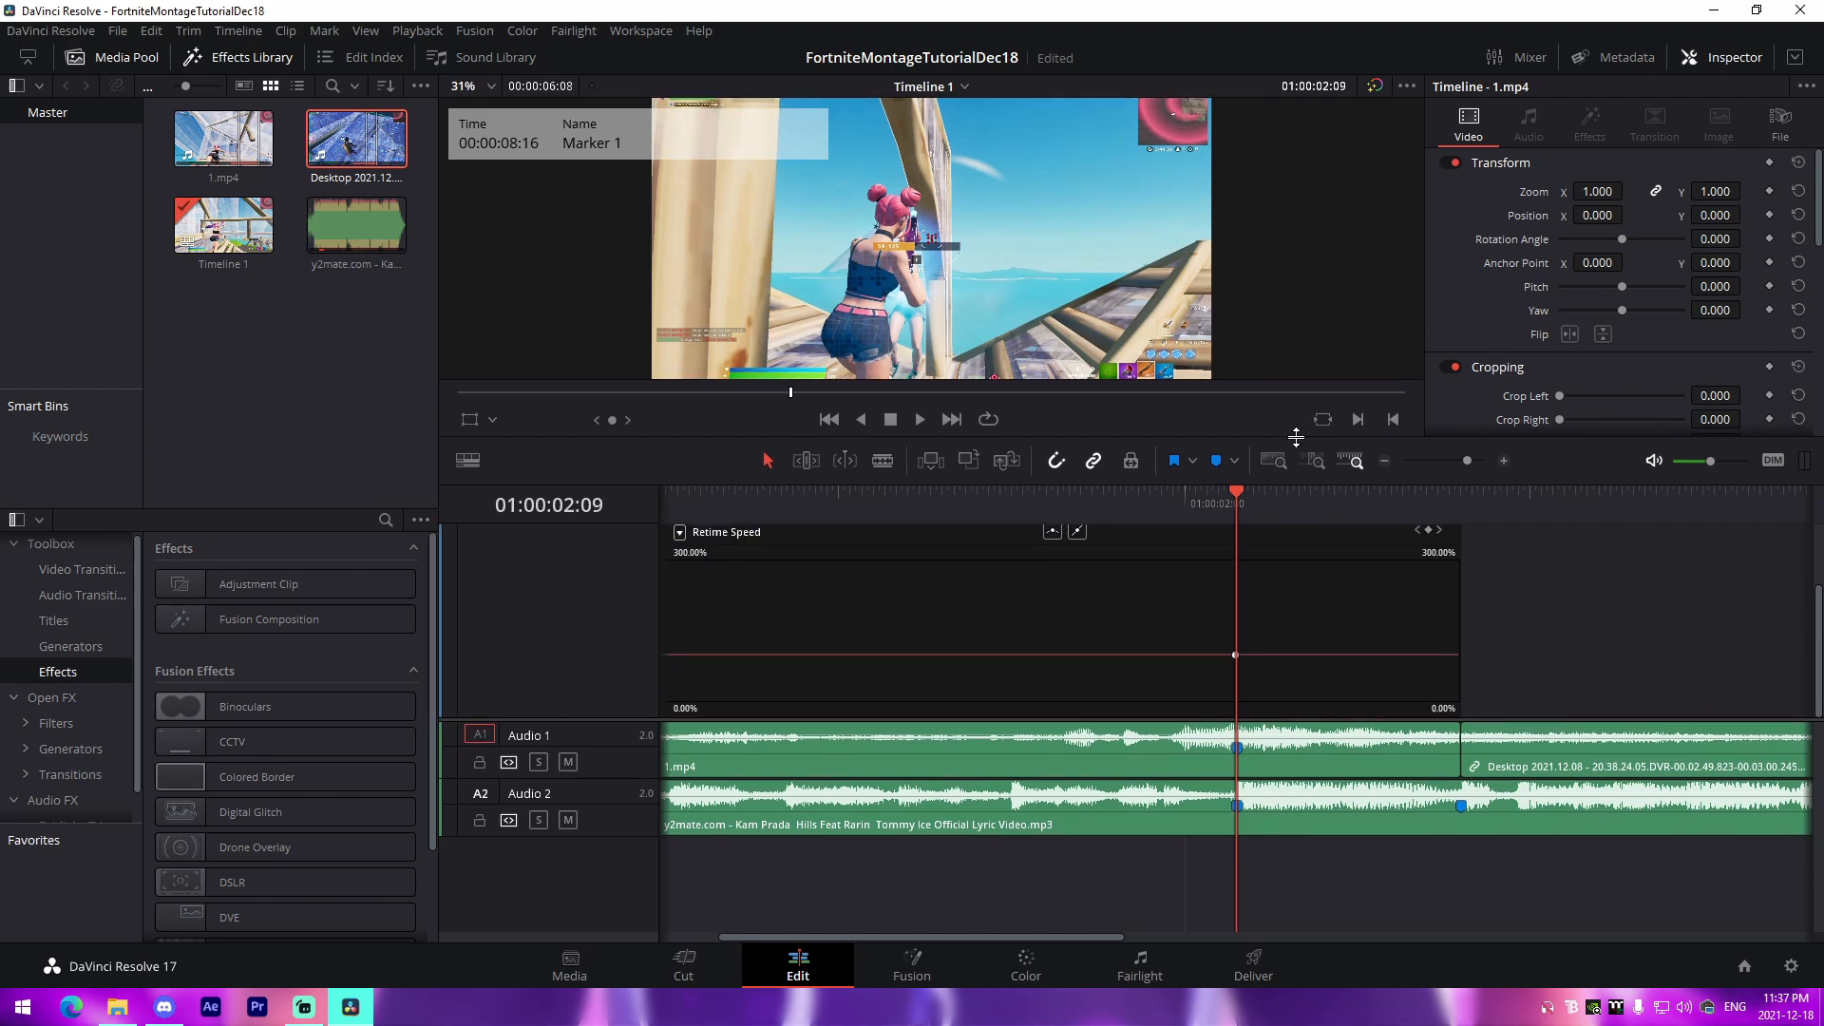
pyautogui.press('Left')
pyautogui.press('Left')
pyautogui.press('Left')
pyautogui.press('Left')
pyautogui.press('Left')
pyautogui.press('Left')
pyautogui.press('Left')
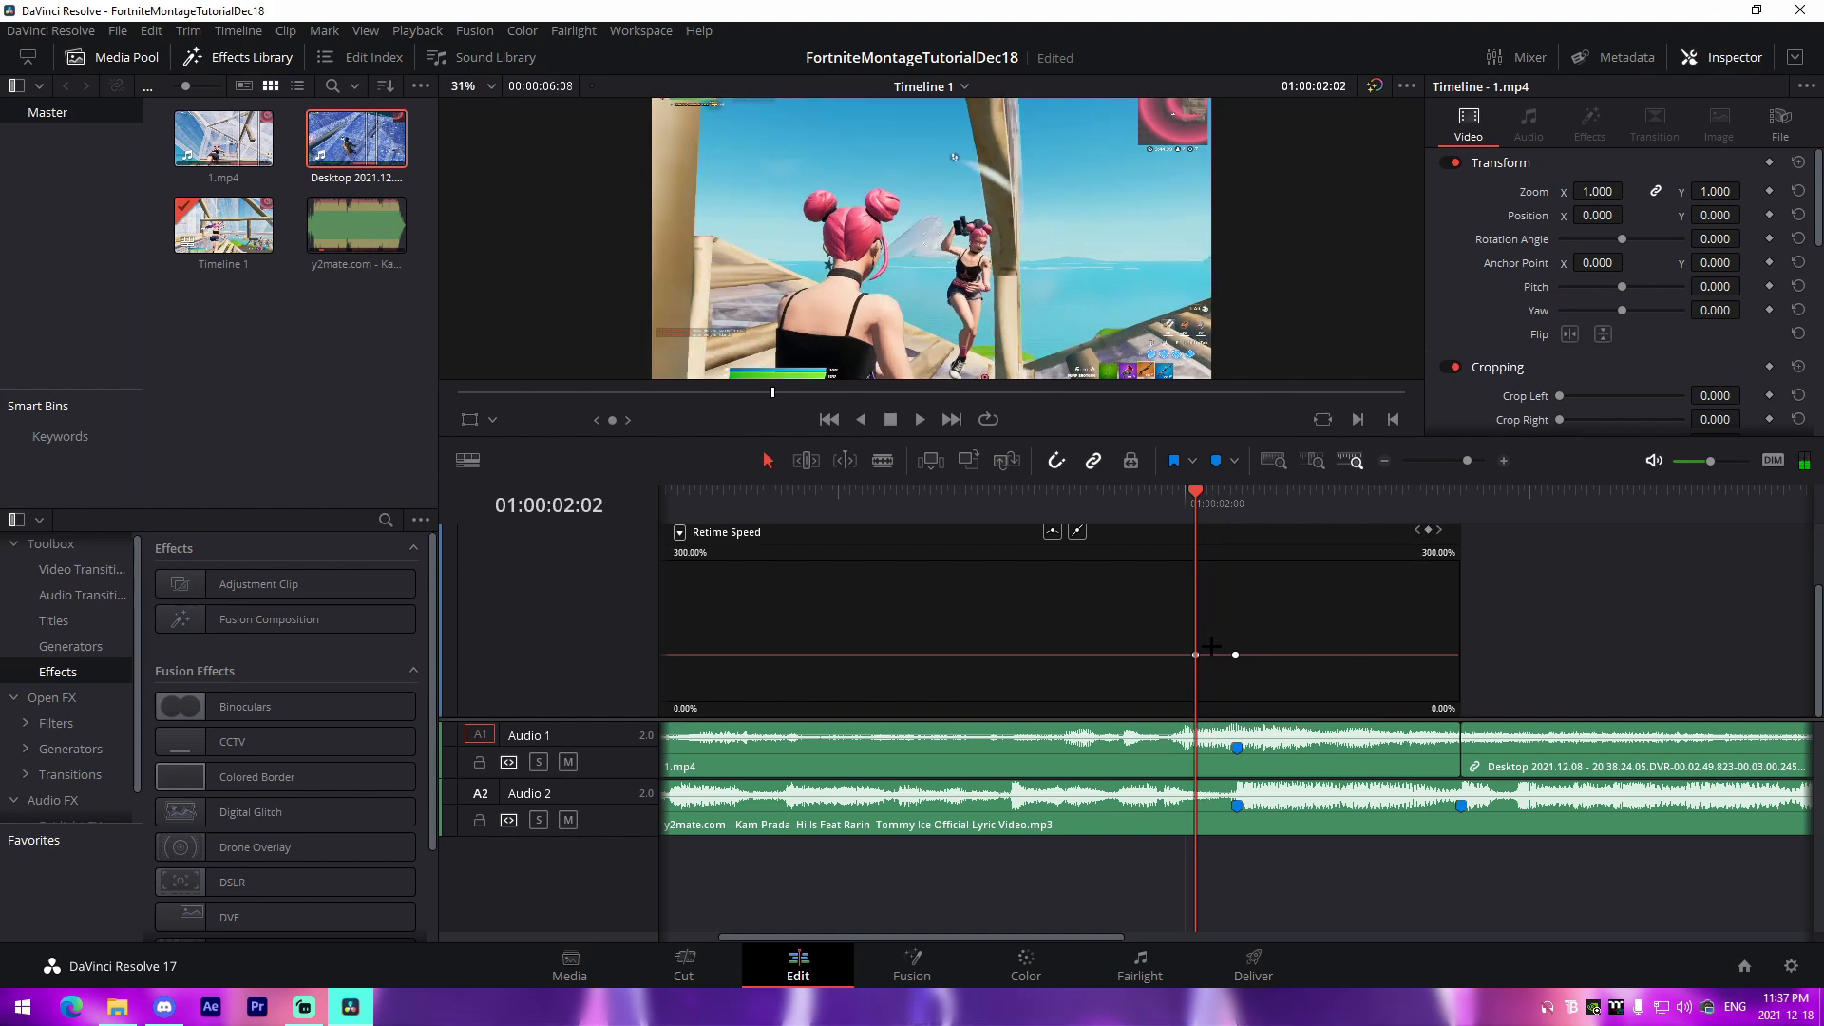
pyautogui.moveTo(1217, 654); pyautogui.dragTo(1218, 177)
pyautogui.moveTo(1195, 8); pyautogui.dragTo(1195, 5)
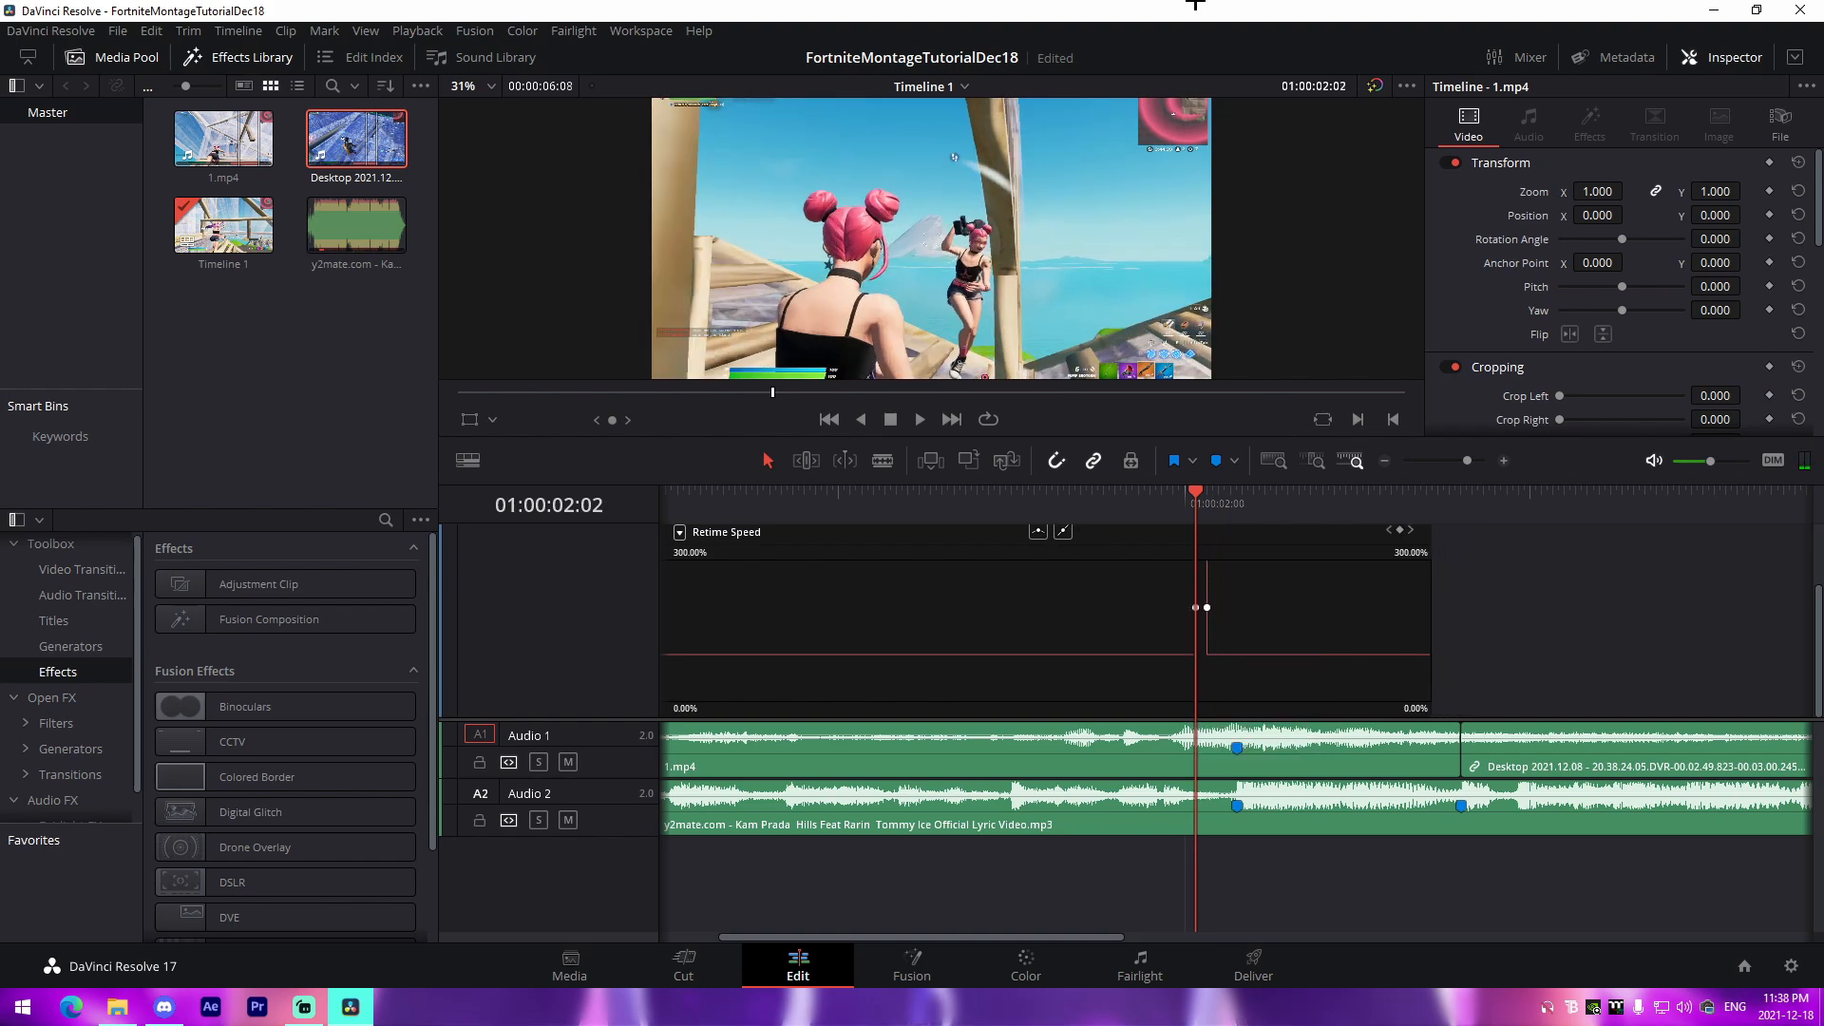
# Lower the 1.mp4 speed after the second Retime Speed keyframe and smooth the ramp at both keyframes with long curve handles
pyautogui.press('Right')
pyautogui.press('Right')
pyautogui.press('Right')
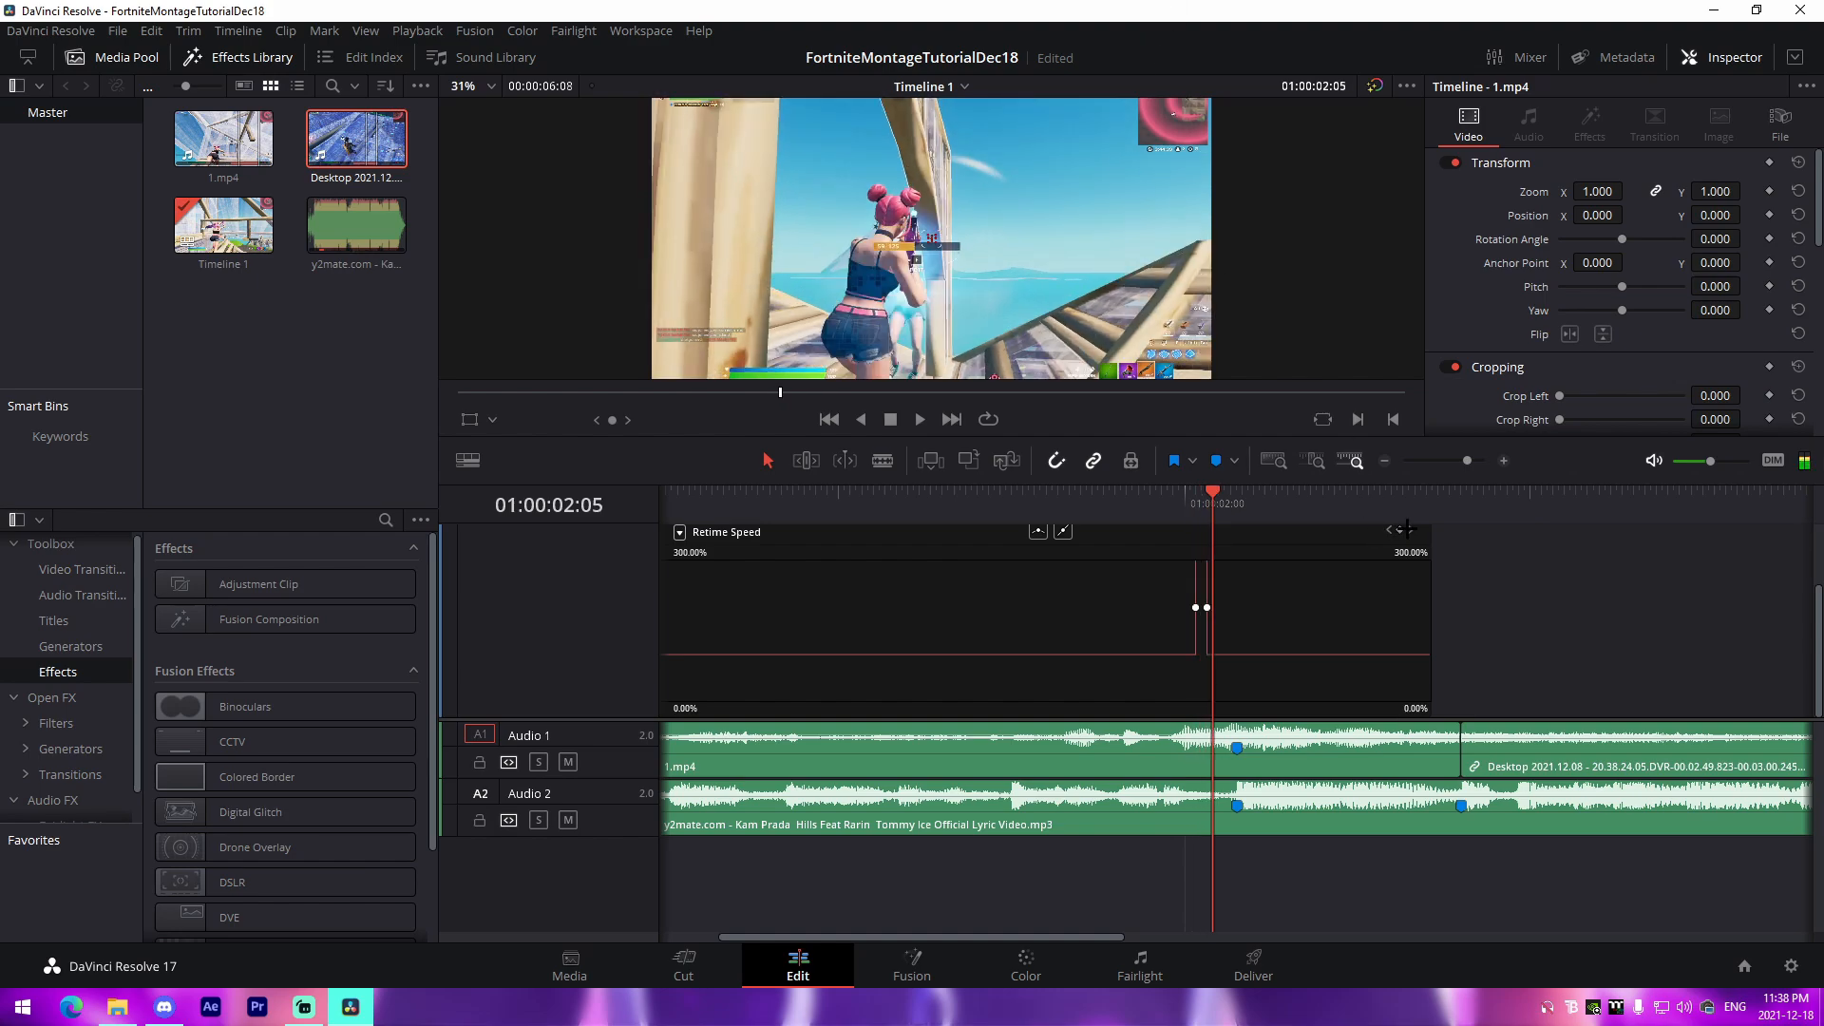
pyautogui.moveTo(1475, 459); pyautogui.dragTo(1483, 460)
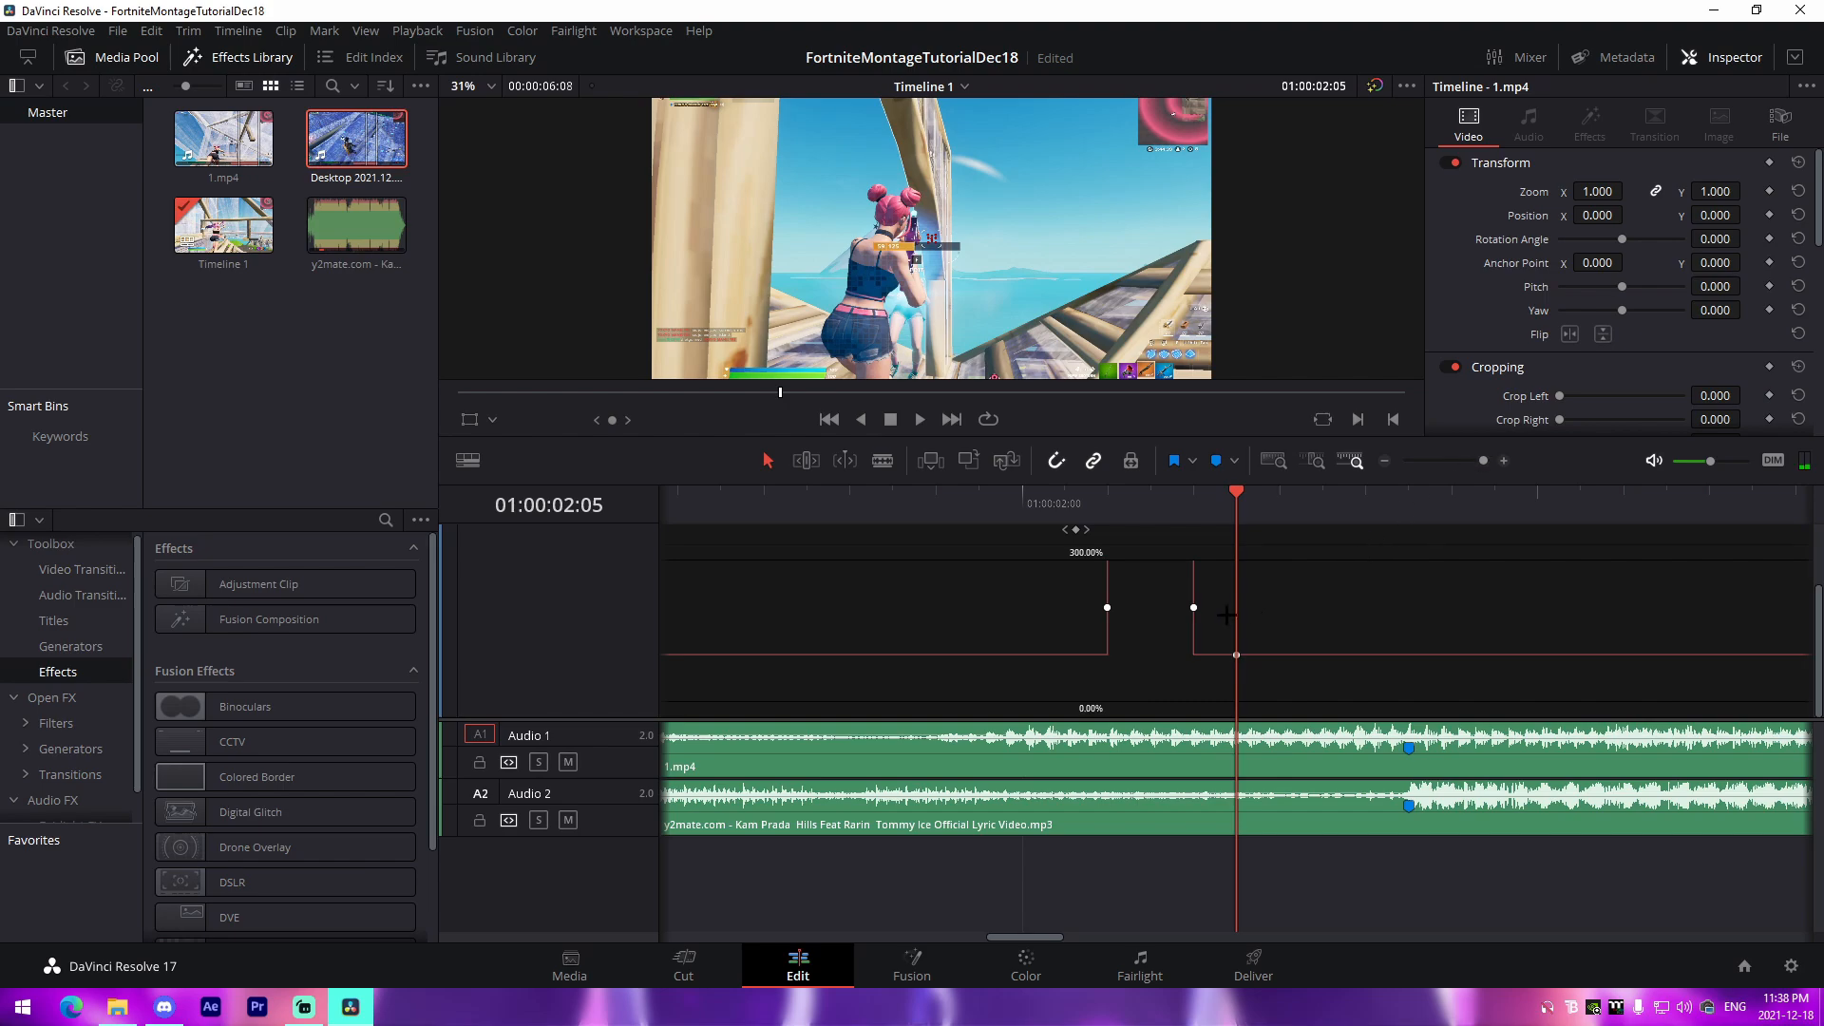
pyautogui.moveTo(1199, 651); pyautogui.dragTo(1197, 538)
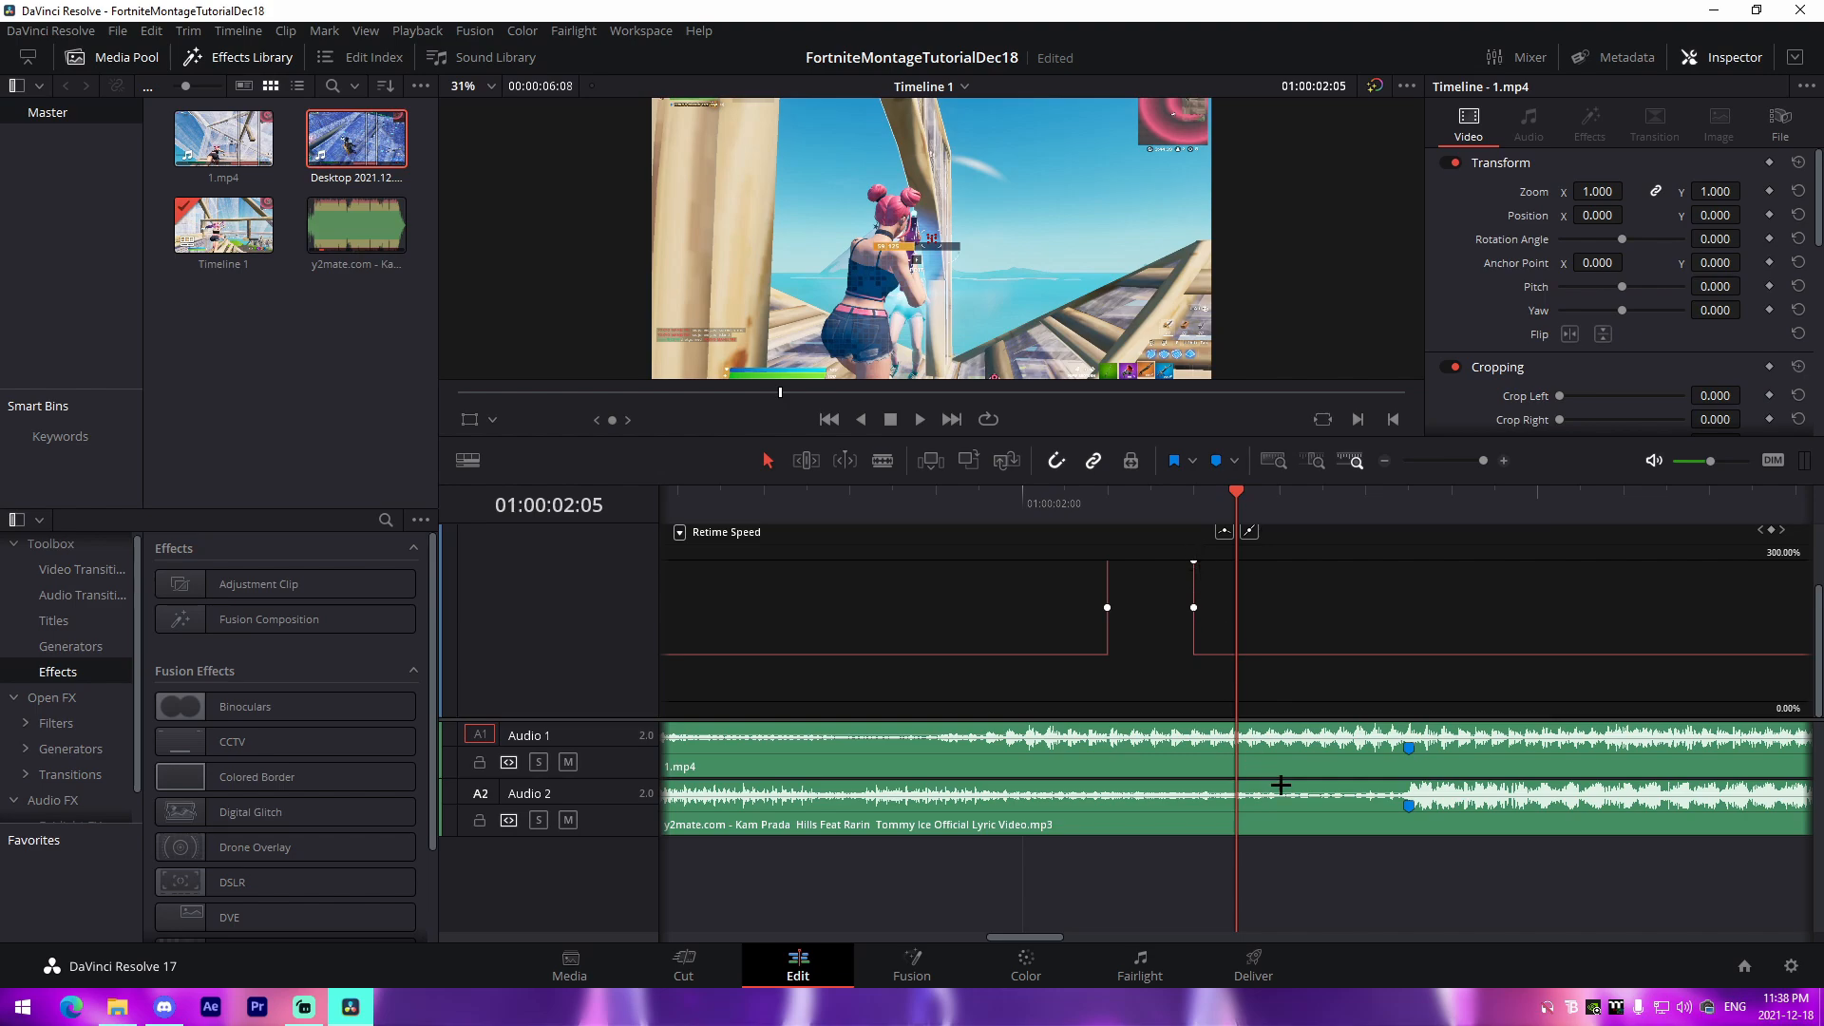
pyautogui.moveTo(1274, 664); pyautogui.dragTo(1295, 750)
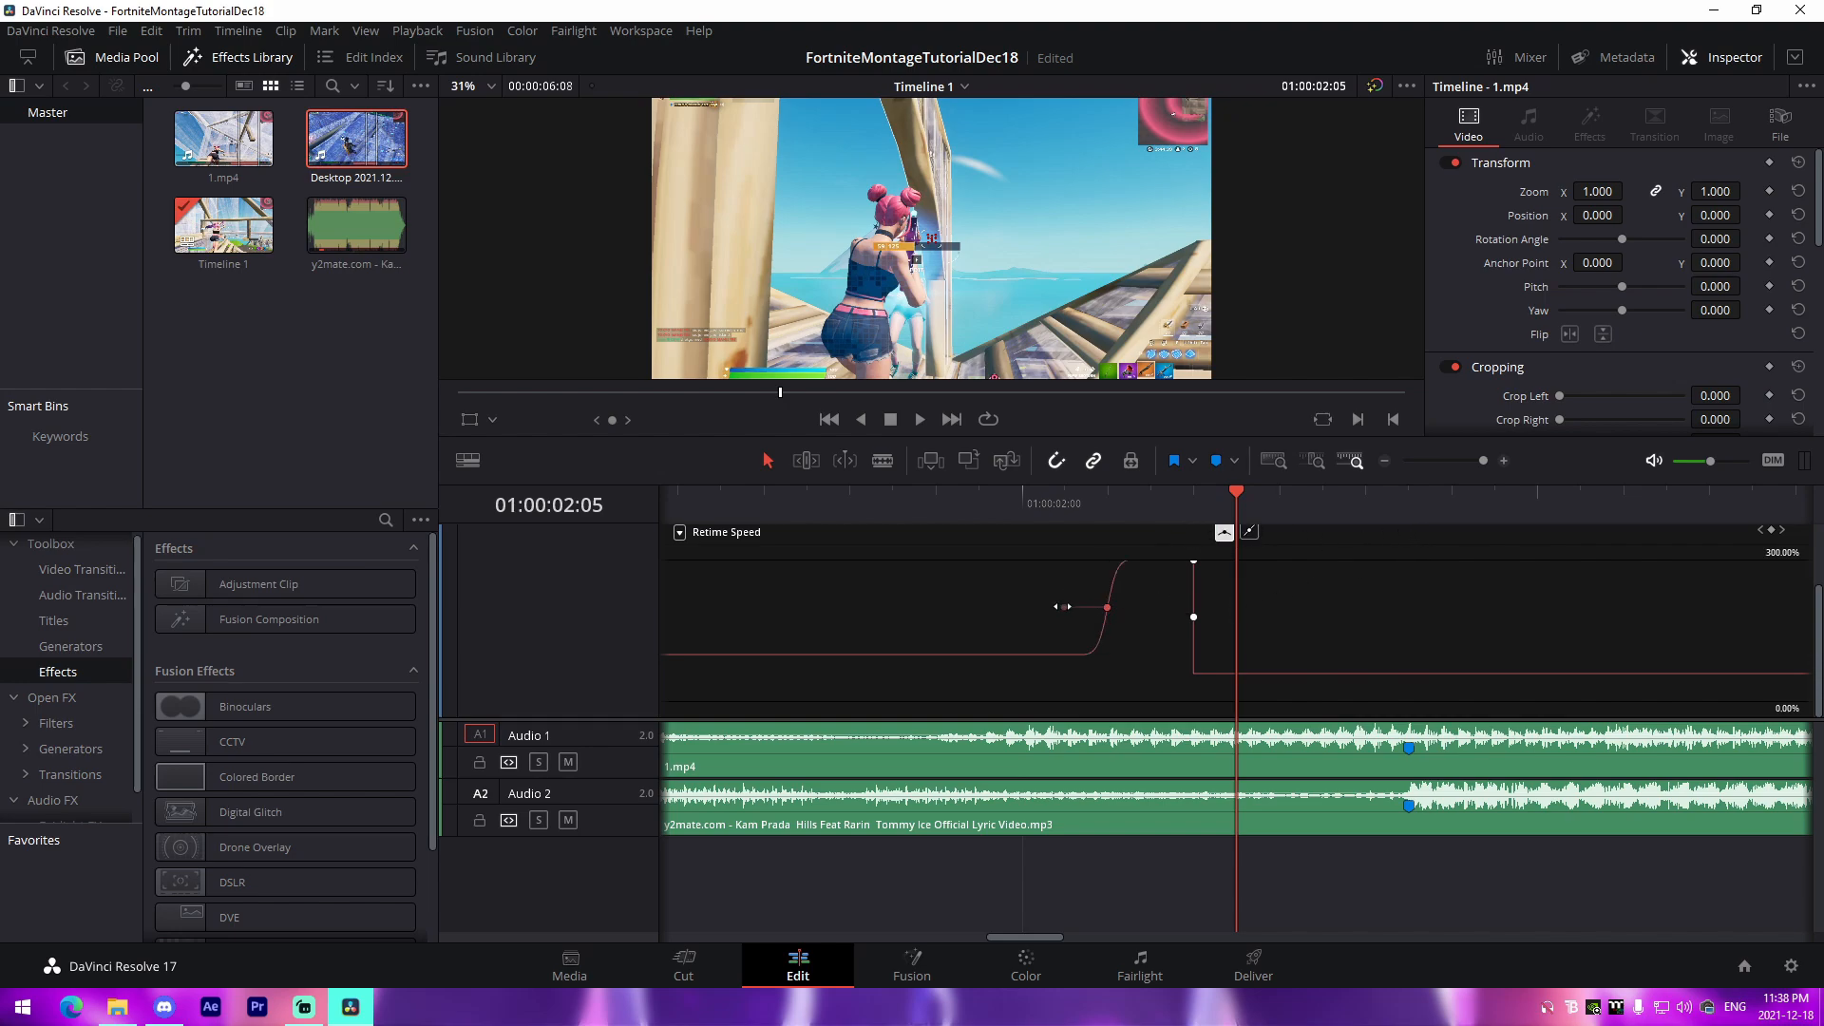
pyautogui.moveTo(1063, 608); pyautogui.dragTo(652, 615)
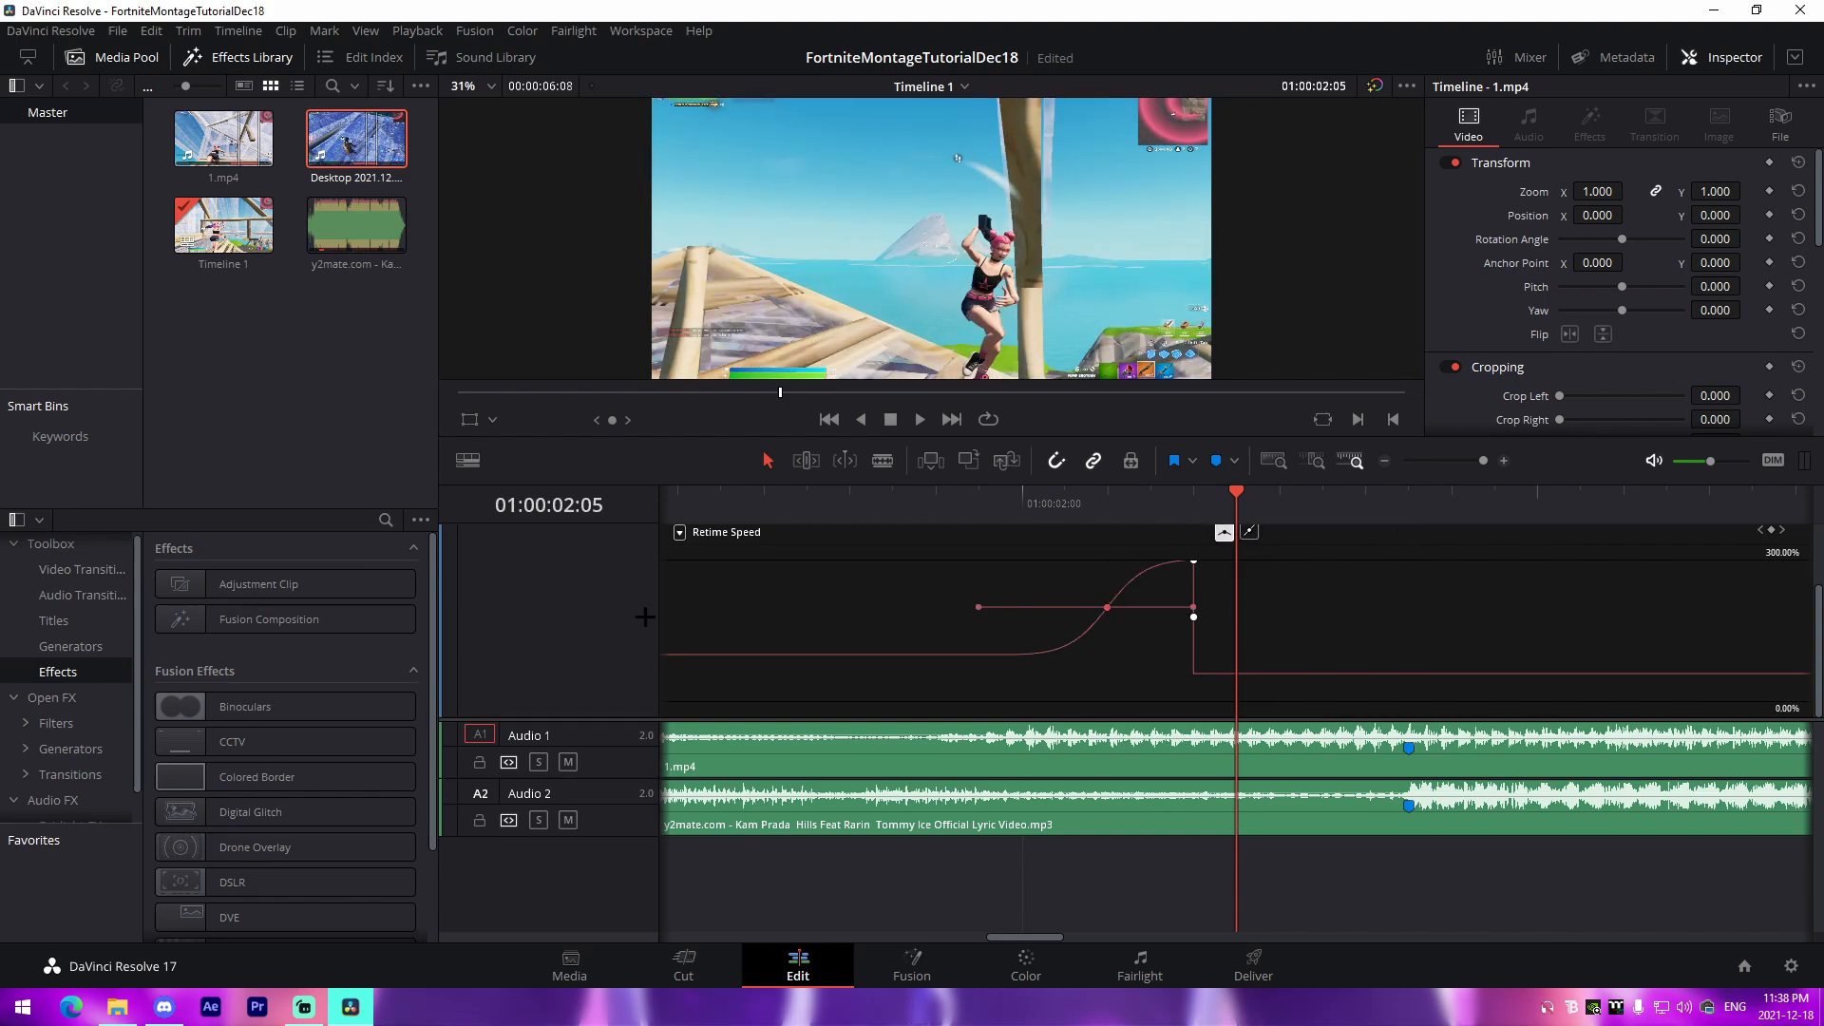
# Realign the 1.mp4 clip's marker with the first beat marker at 01:00:02:09 and fit its ends to the timeline start and second beat marker
pyautogui.click(1404, 490)
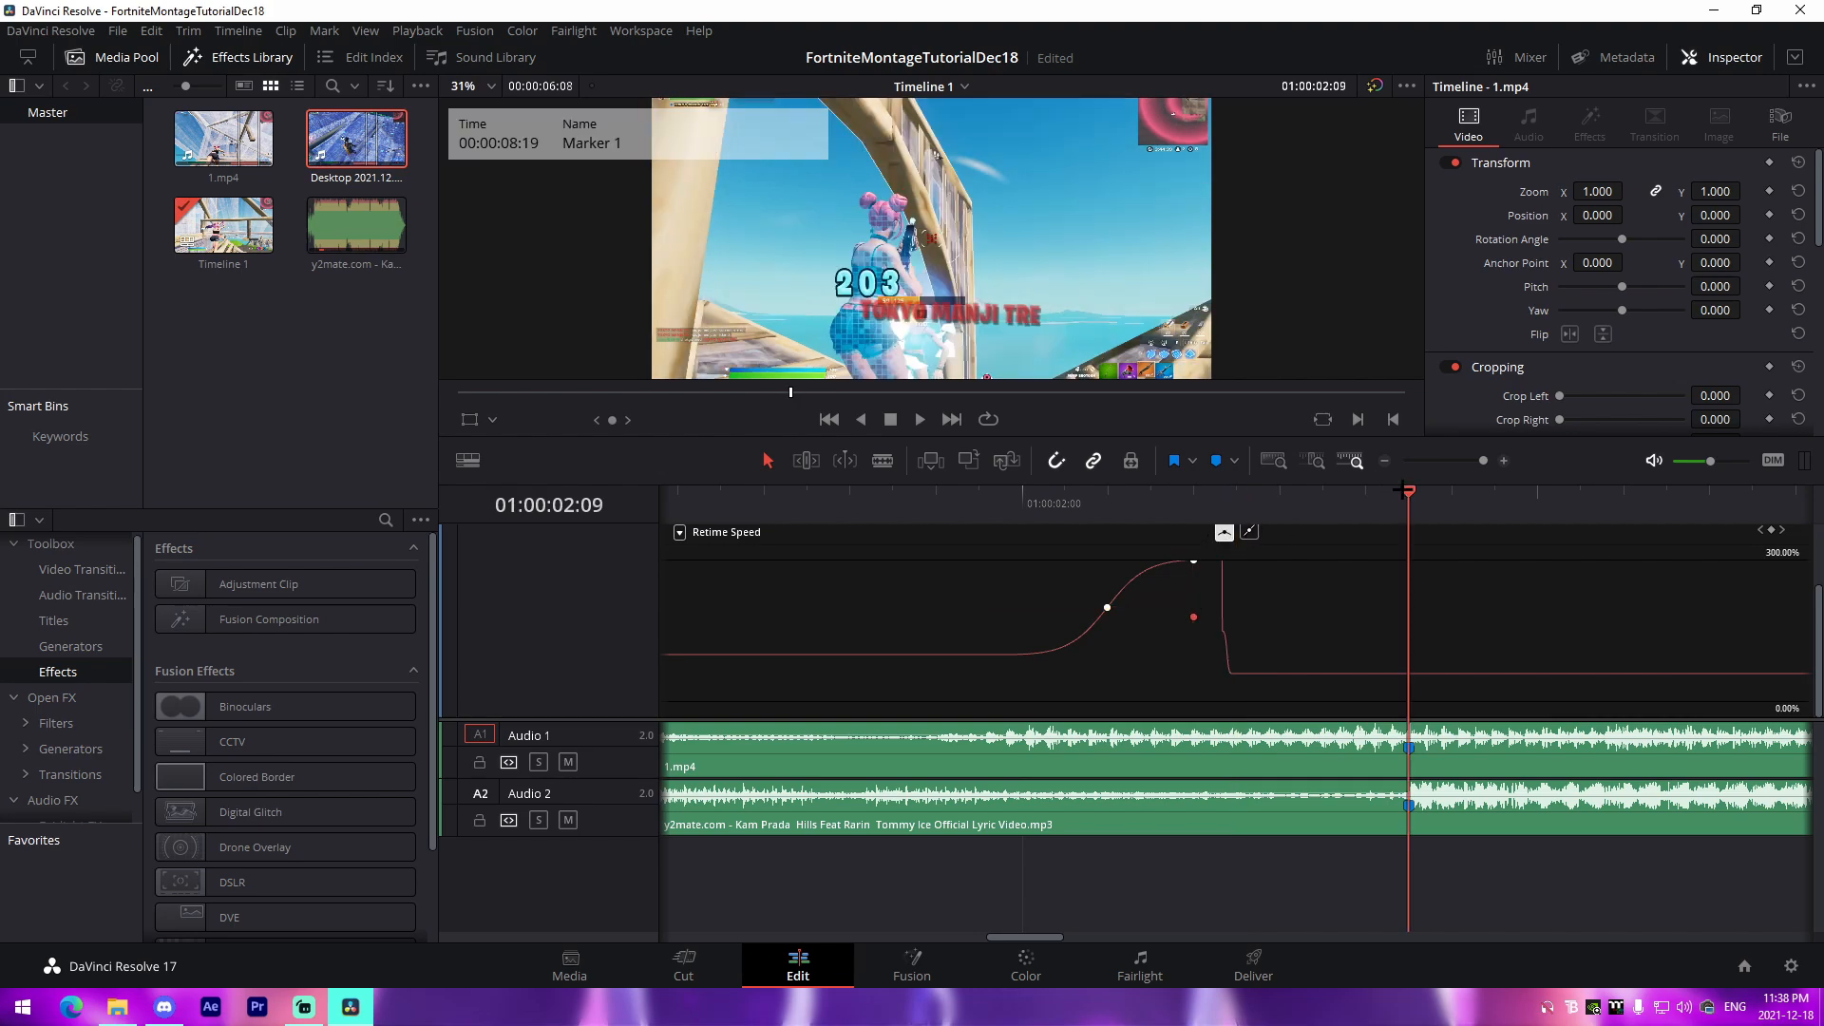
pyautogui.scroll(2, 1445, 548)
pyautogui.moveTo(1453, 554); pyautogui.dragTo(1627, 556)
pyautogui.moveTo(1485, 462); pyautogui.dragTo(1460, 463)
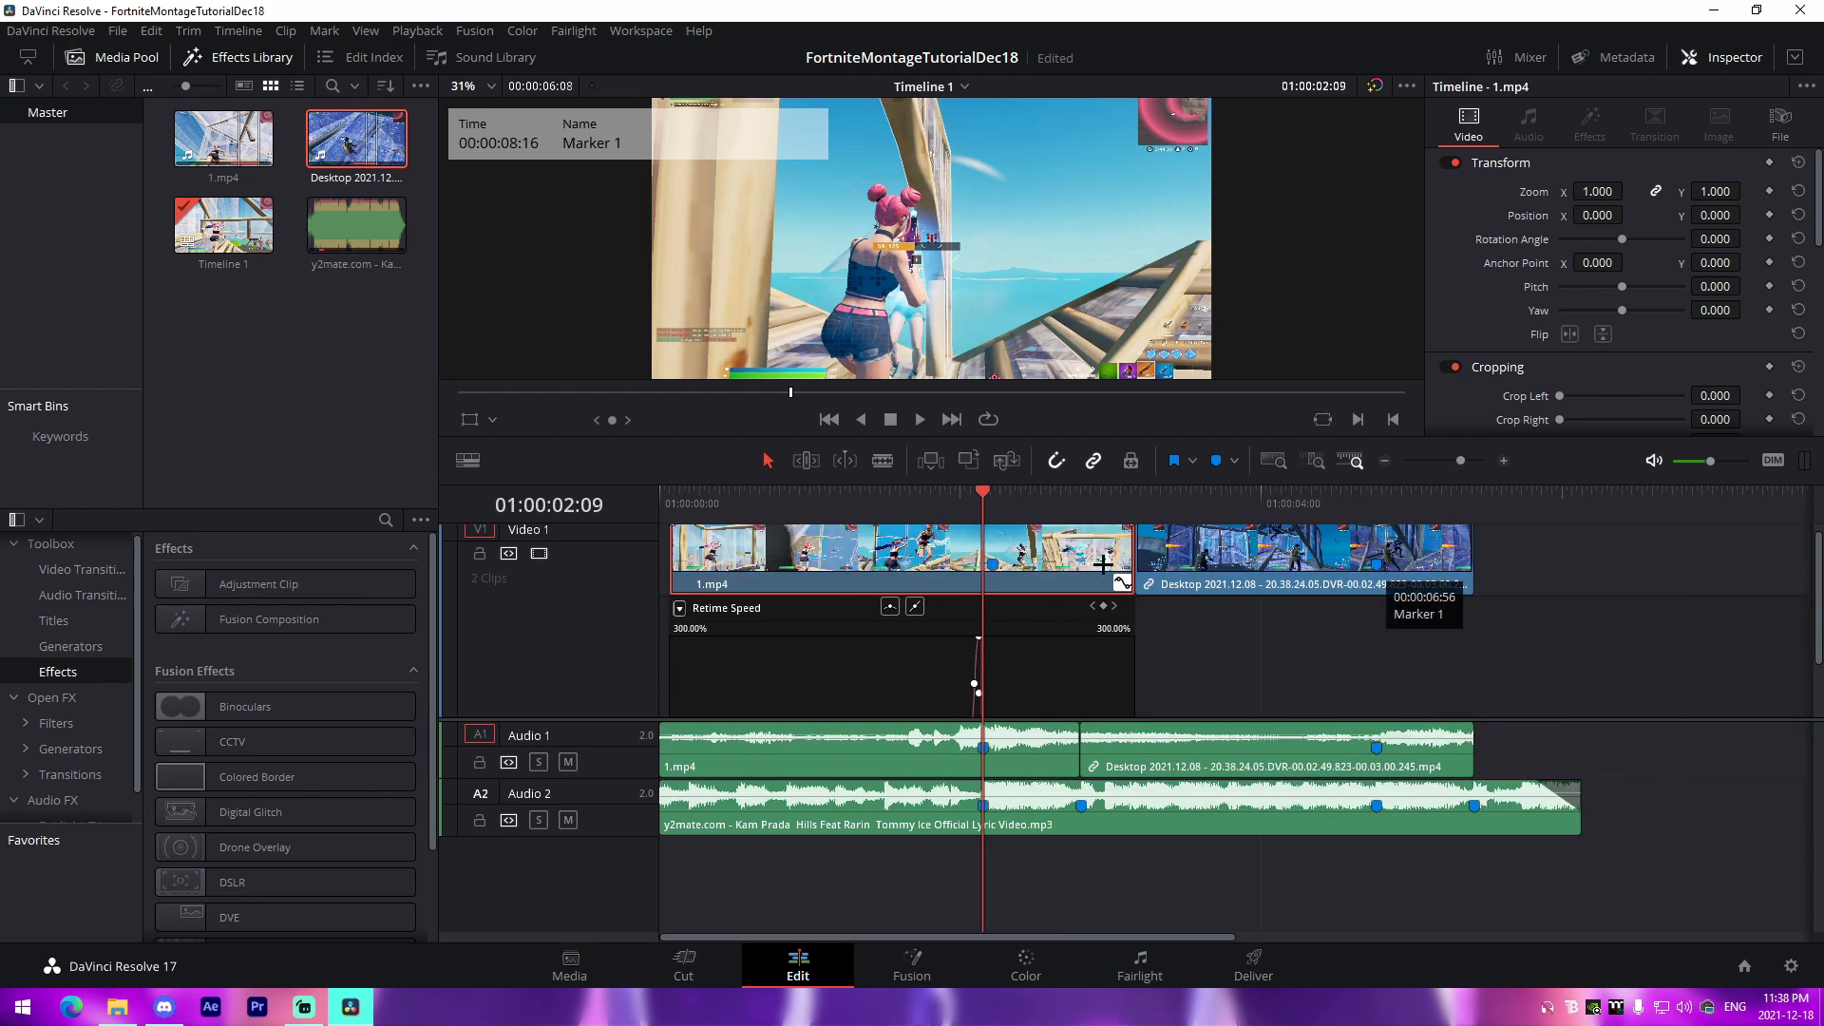
pyautogui.moveTo(1121, 553); pyautogui.dragTo(1077, 553)
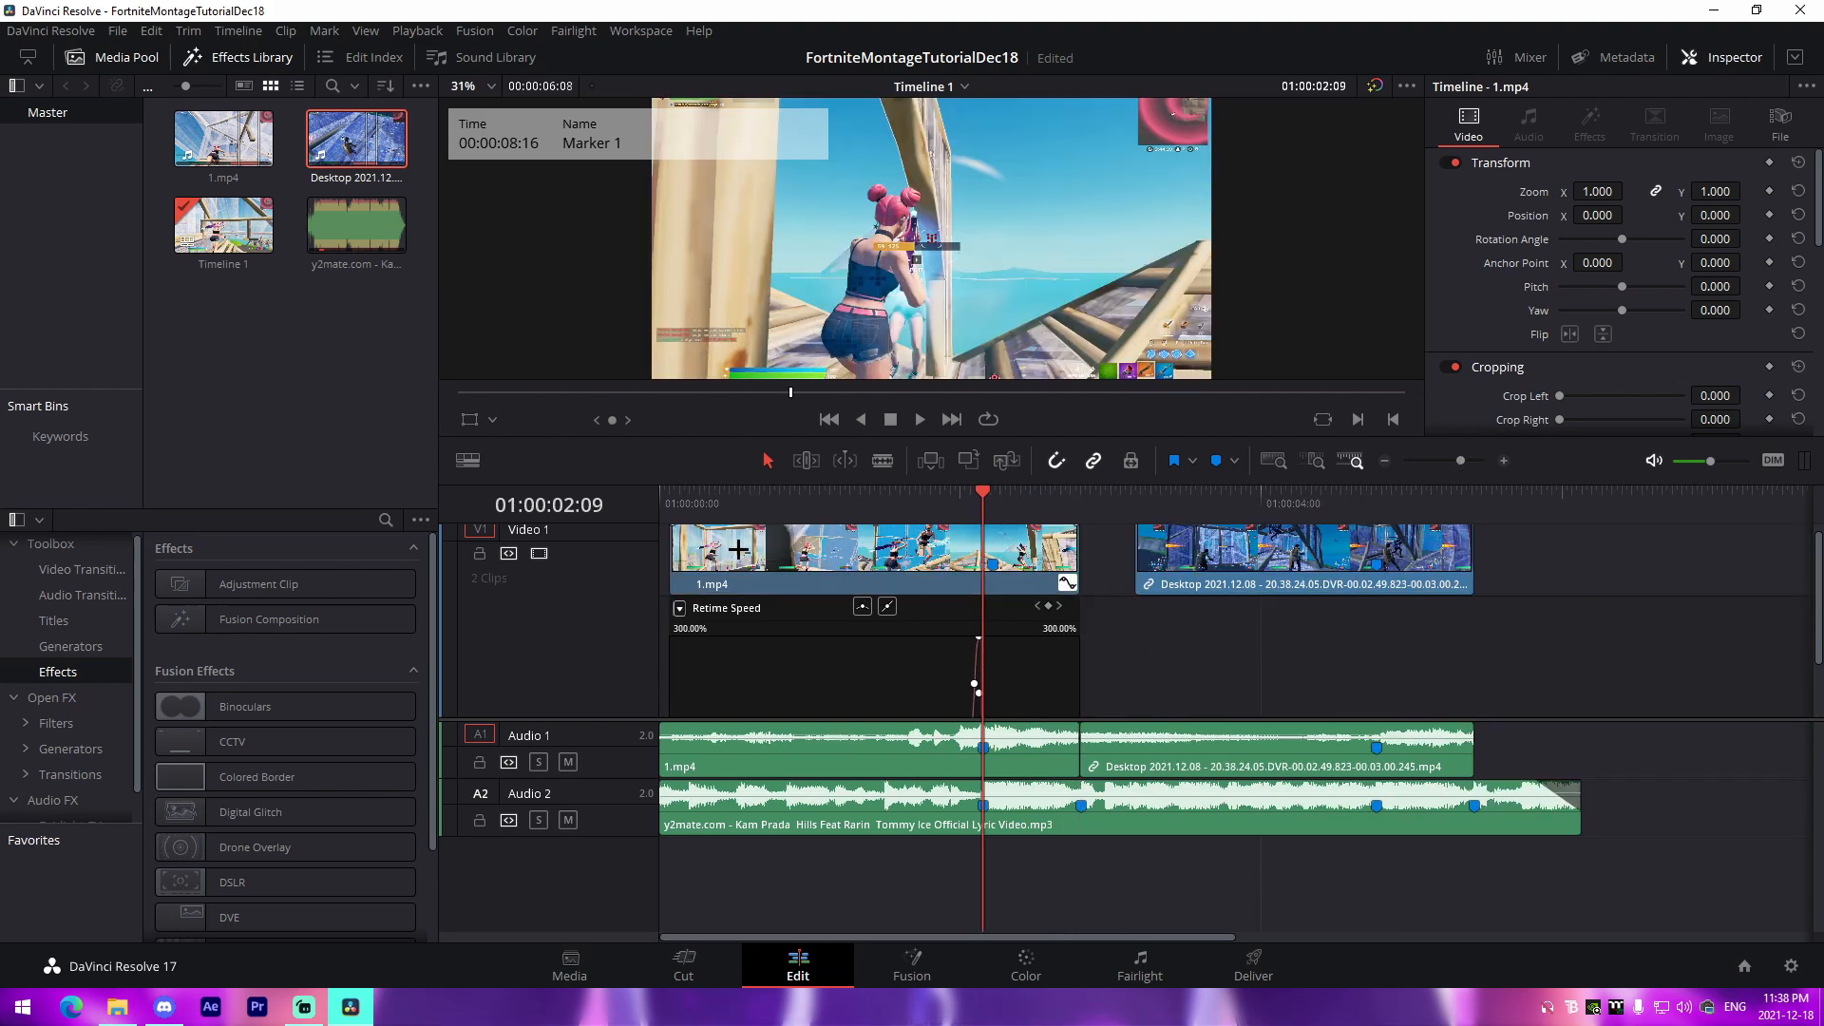
pyautogui.moveTo(681, 564); pyautogui.dragTo(668, 564)
pyautogui.scroll(-2, 1222, 607)
pyautogui.scroll(3, 1222, 606)
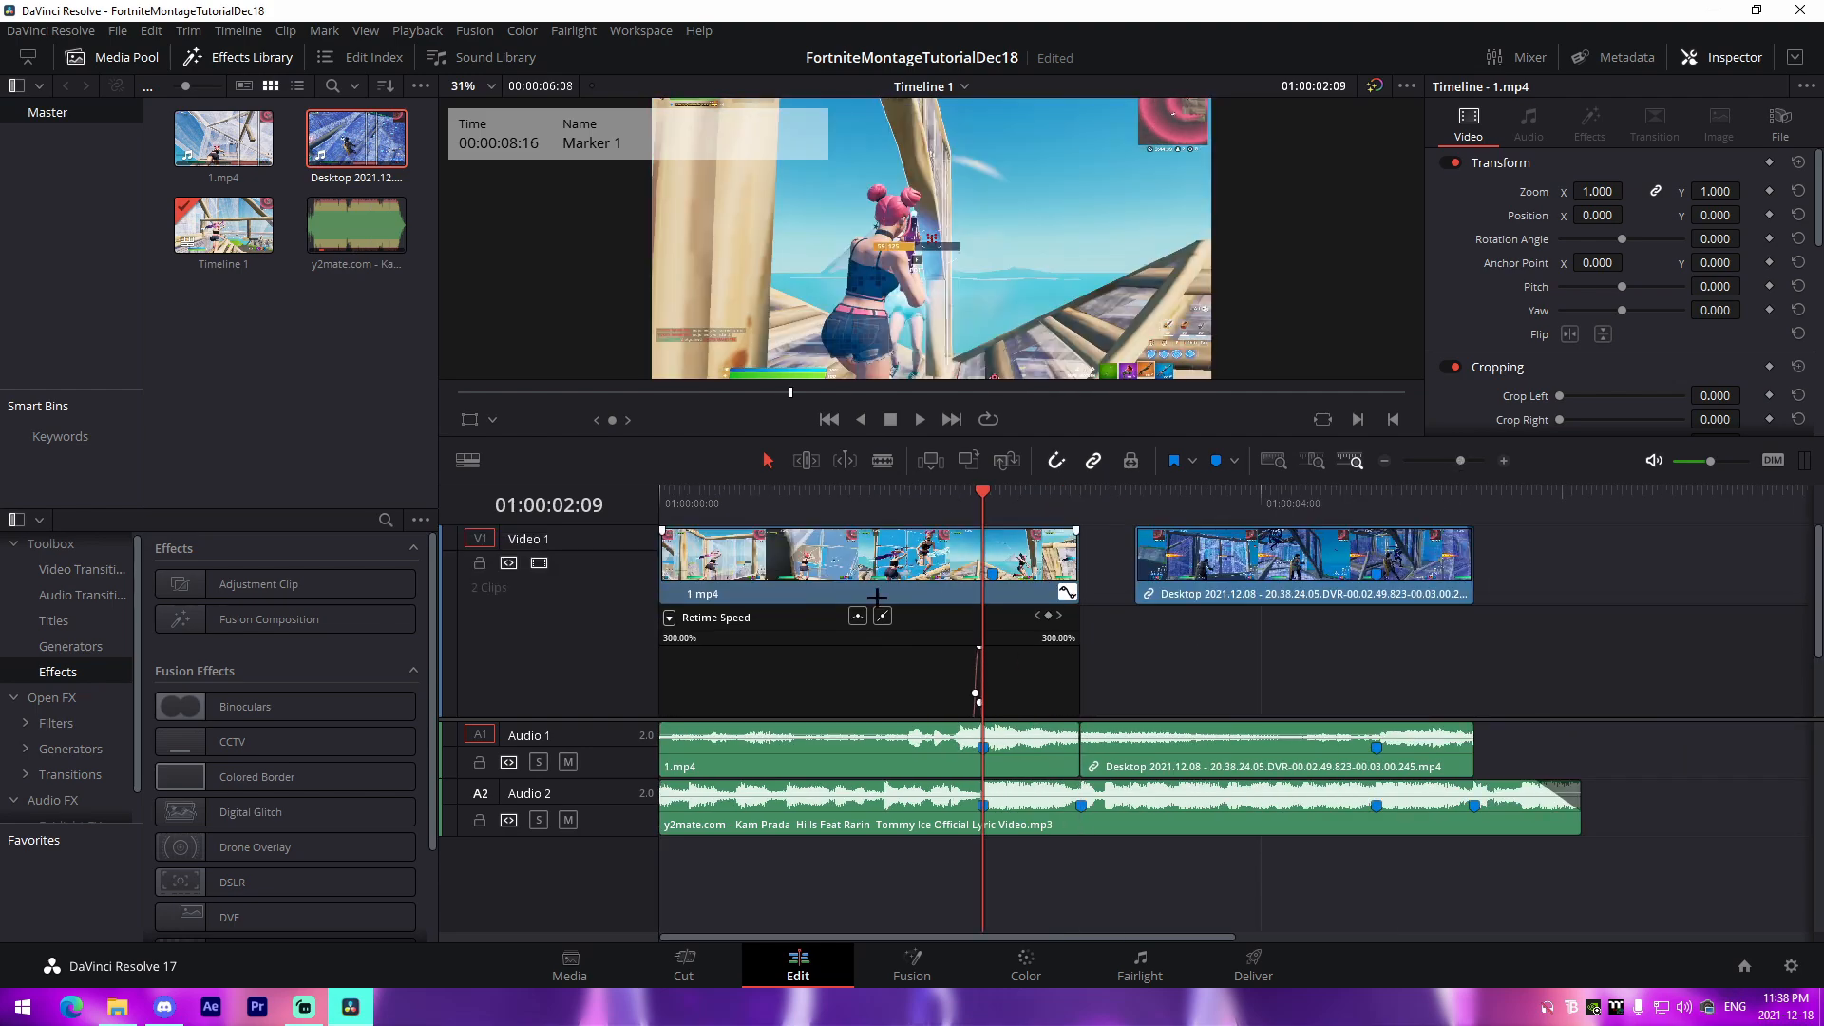
# Hide the 1.mp4 retime curve and play the timeline to review the speed ramp against the beat
pyautogui.rightClick(766, 591)
pyautogui.click(952, 338)
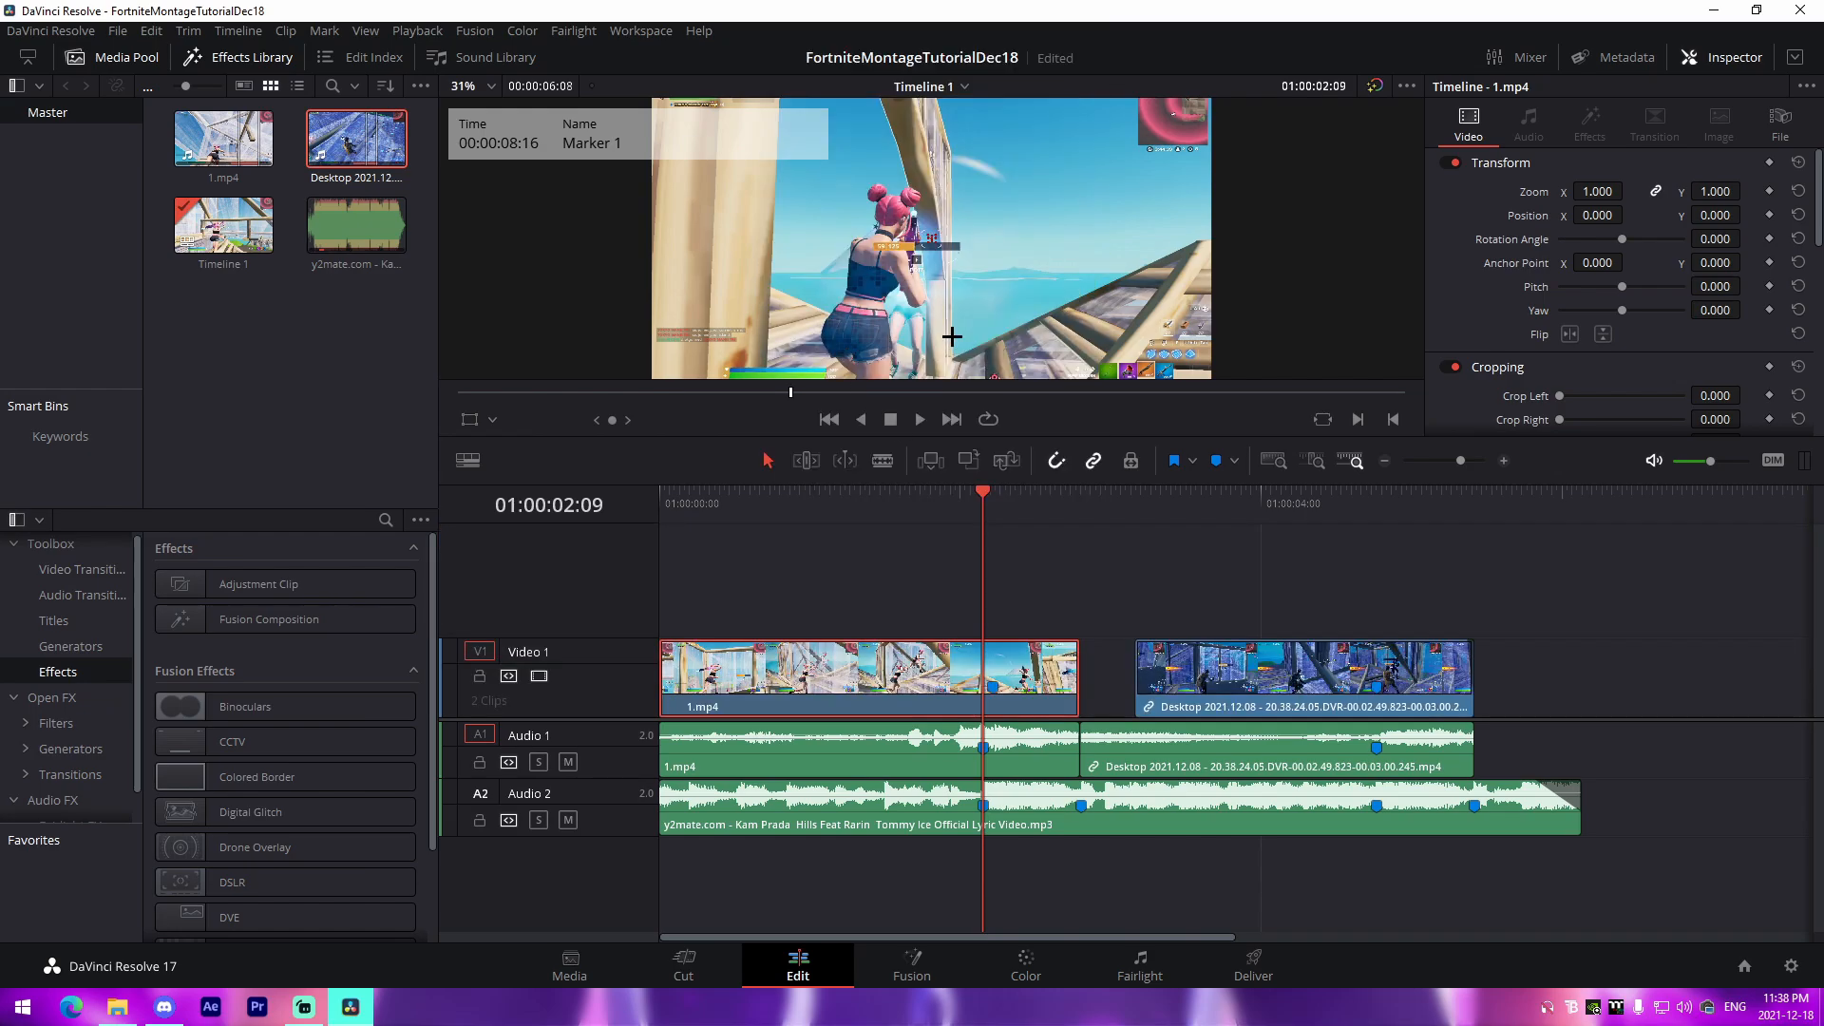
pyautogui.moveTo(1047, 436); pyautogui.dragTo(1047, 513)
pyautogui.click(804, 574)
pyautogui.press('space')
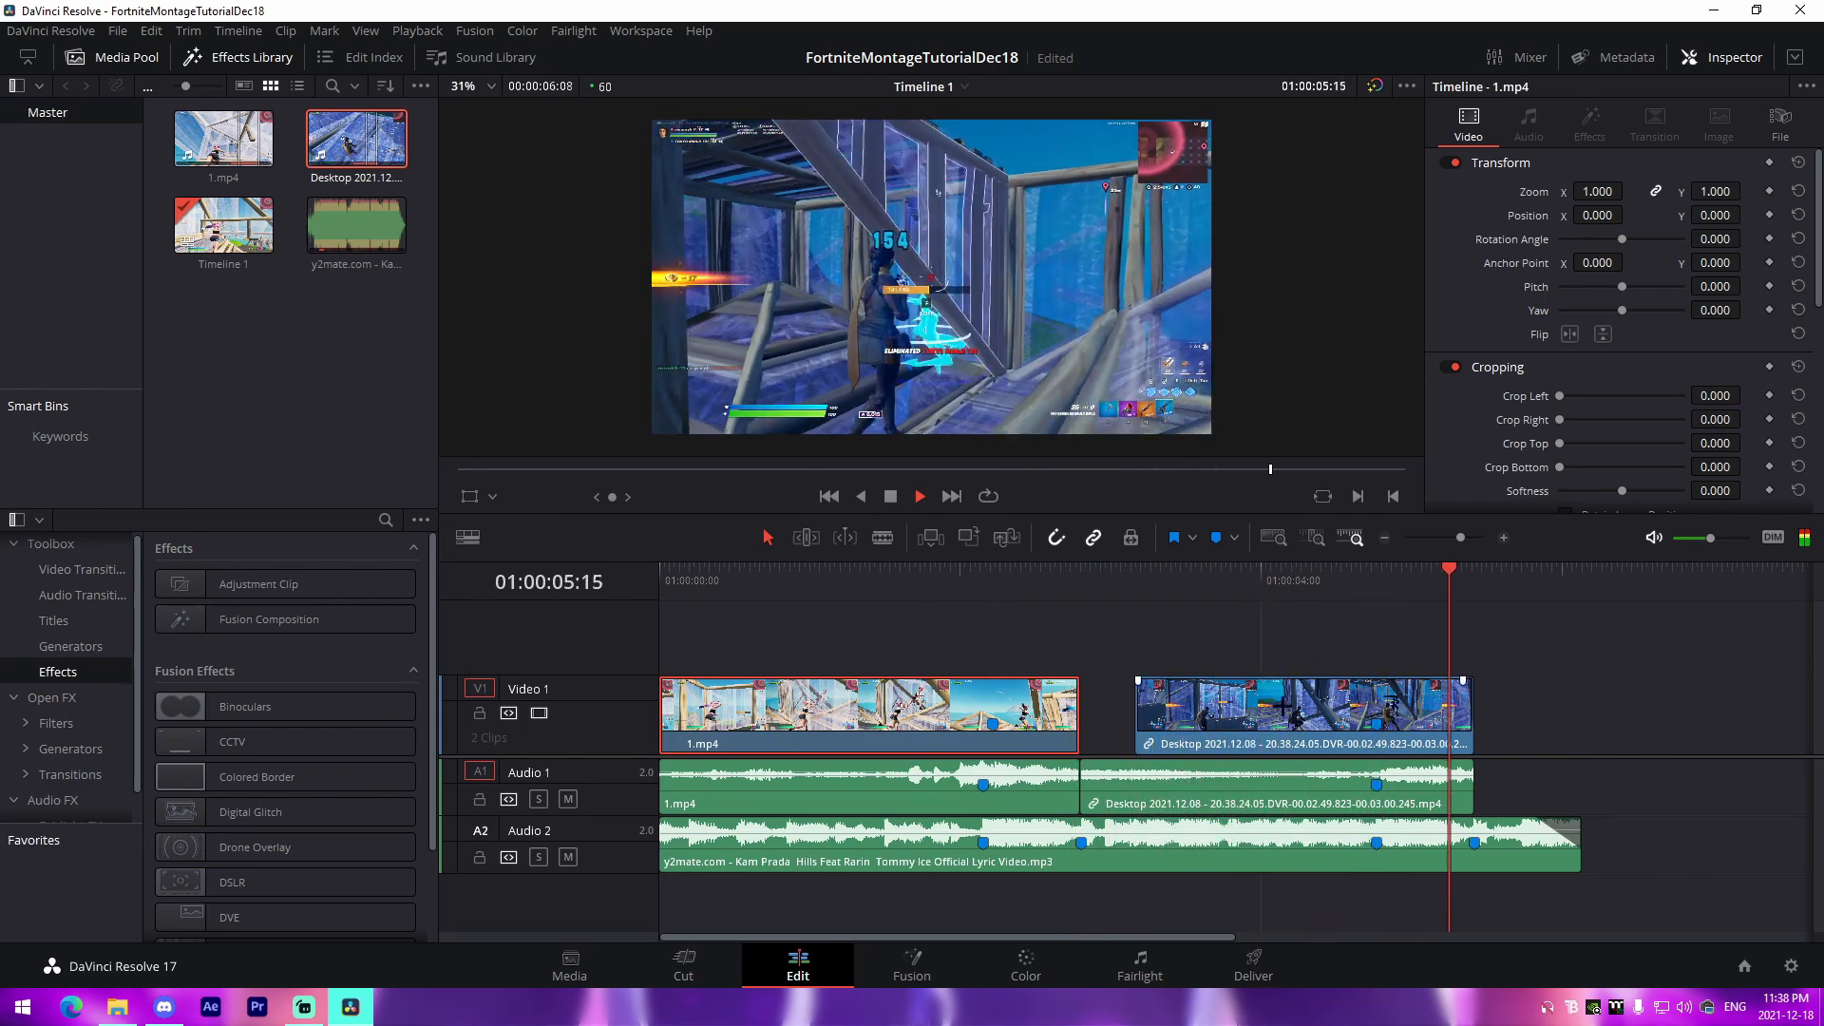
pyautogui.press('space')
# Unlink the Desktop clip's video from its audio and extend the video's start back to the end of 1.mp4
pyautogui.moveTo(1137, 706); pyautogui.dragTo(1081, 704)
pyautogui.hotkey('ctrl', 'z')
pyautogui.rightClick(1276, 706)
pyautogui.click(1349, 696)
# Show the retime curve of the Desktop clip with the playhead on its marker at 01:00:04:46
pyautogui.click(1375, 579)
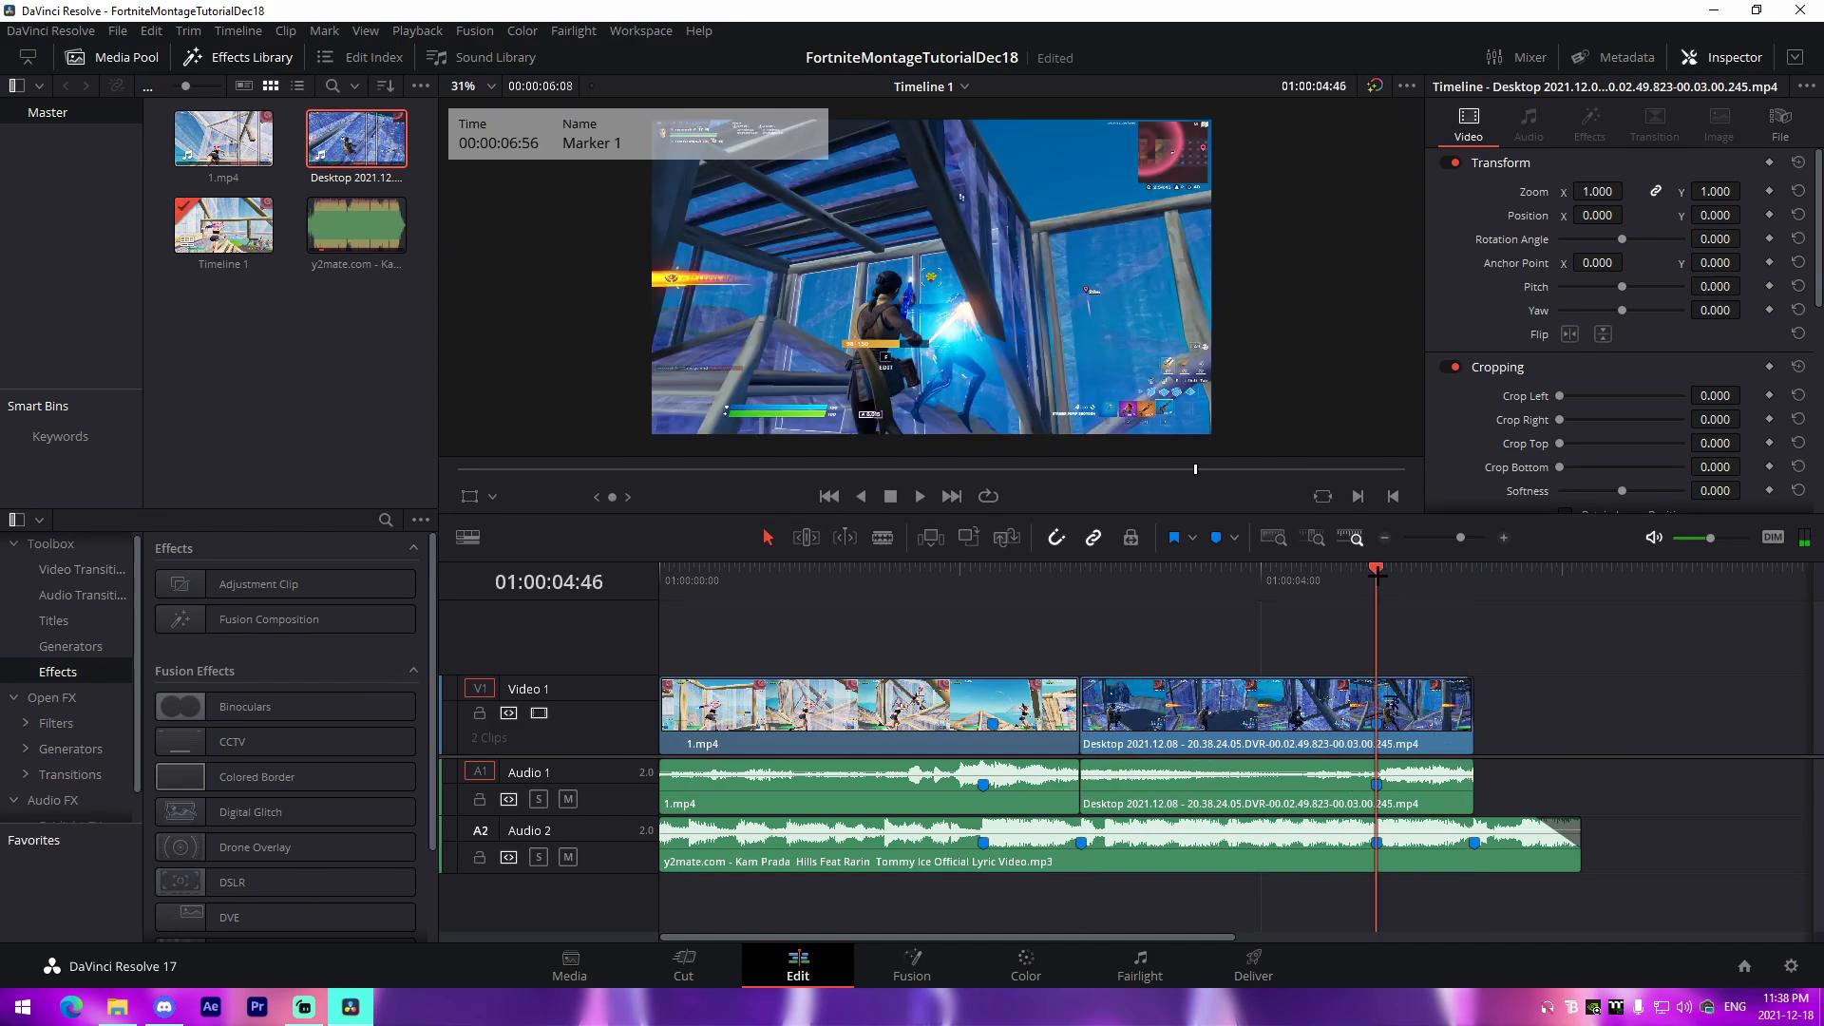
pyautogui.rightClick(1418, 701)
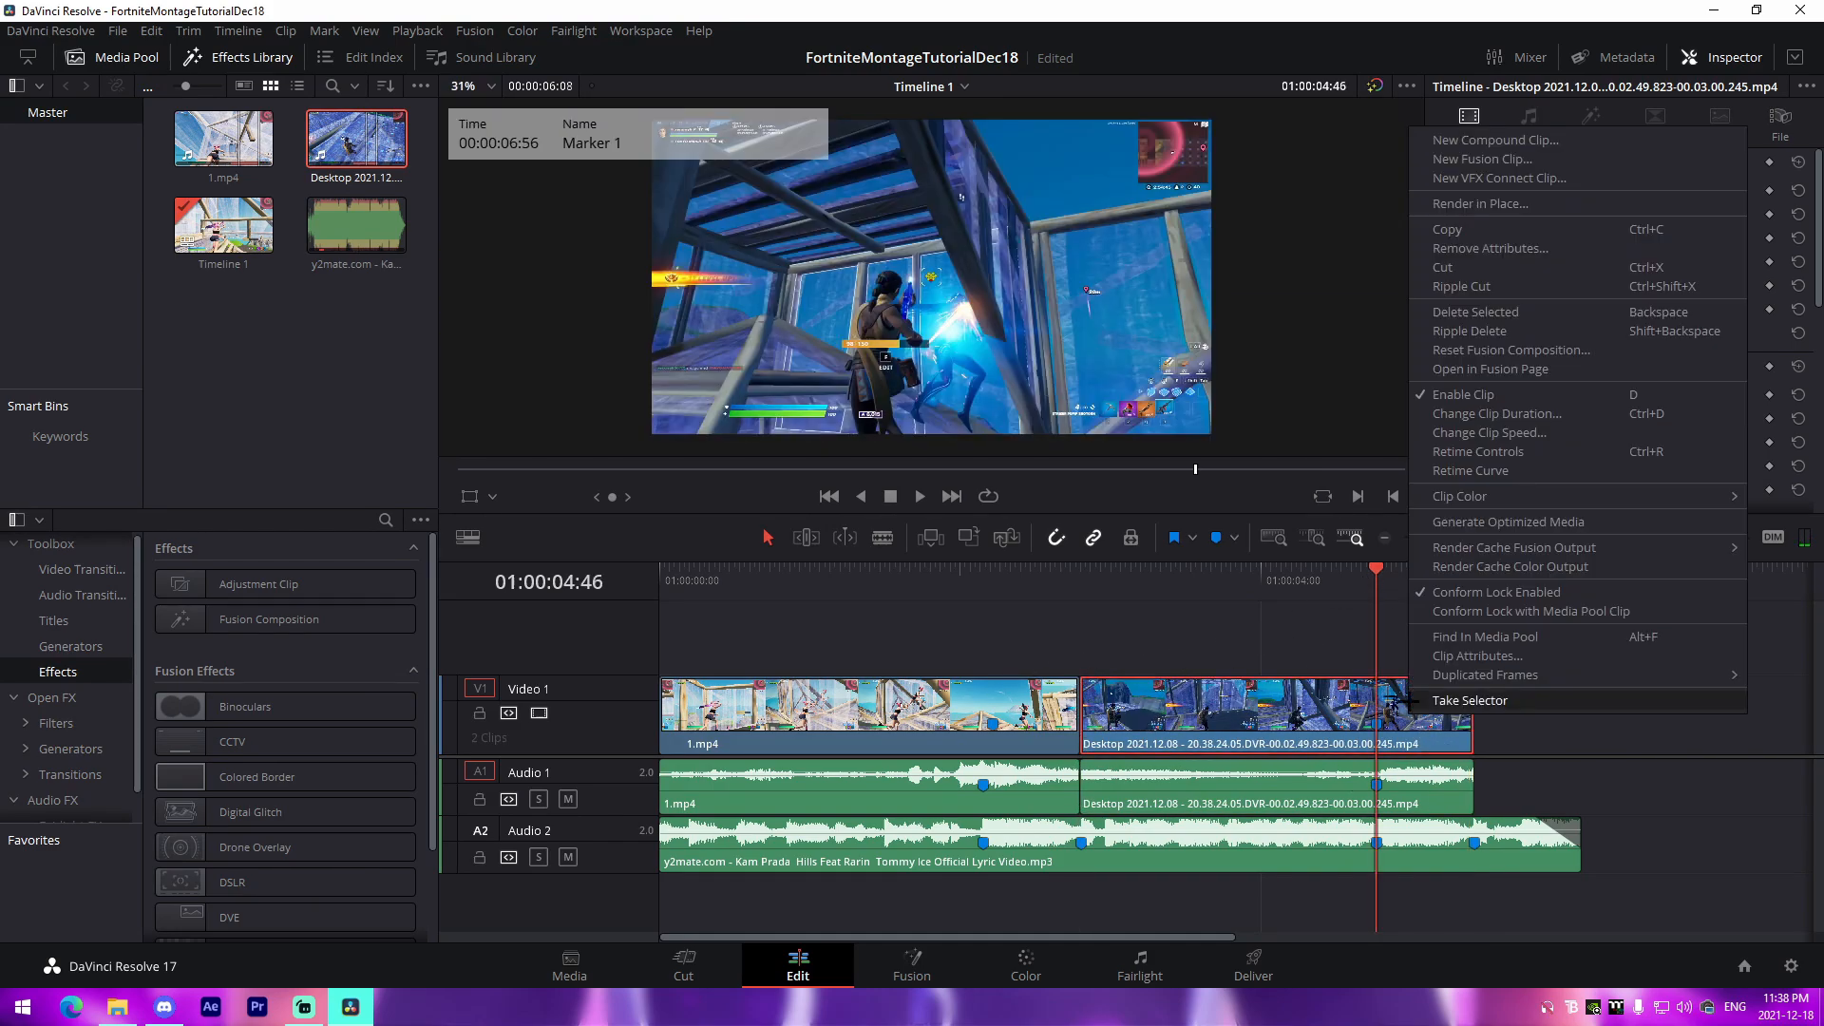
pyautogui.click(1482, 446)
# Turn off Retime Frame on the Desktop clip's curve and add a Retime Speed keyframe at 01:00:04:46
pyautogui.click(1090, 703)
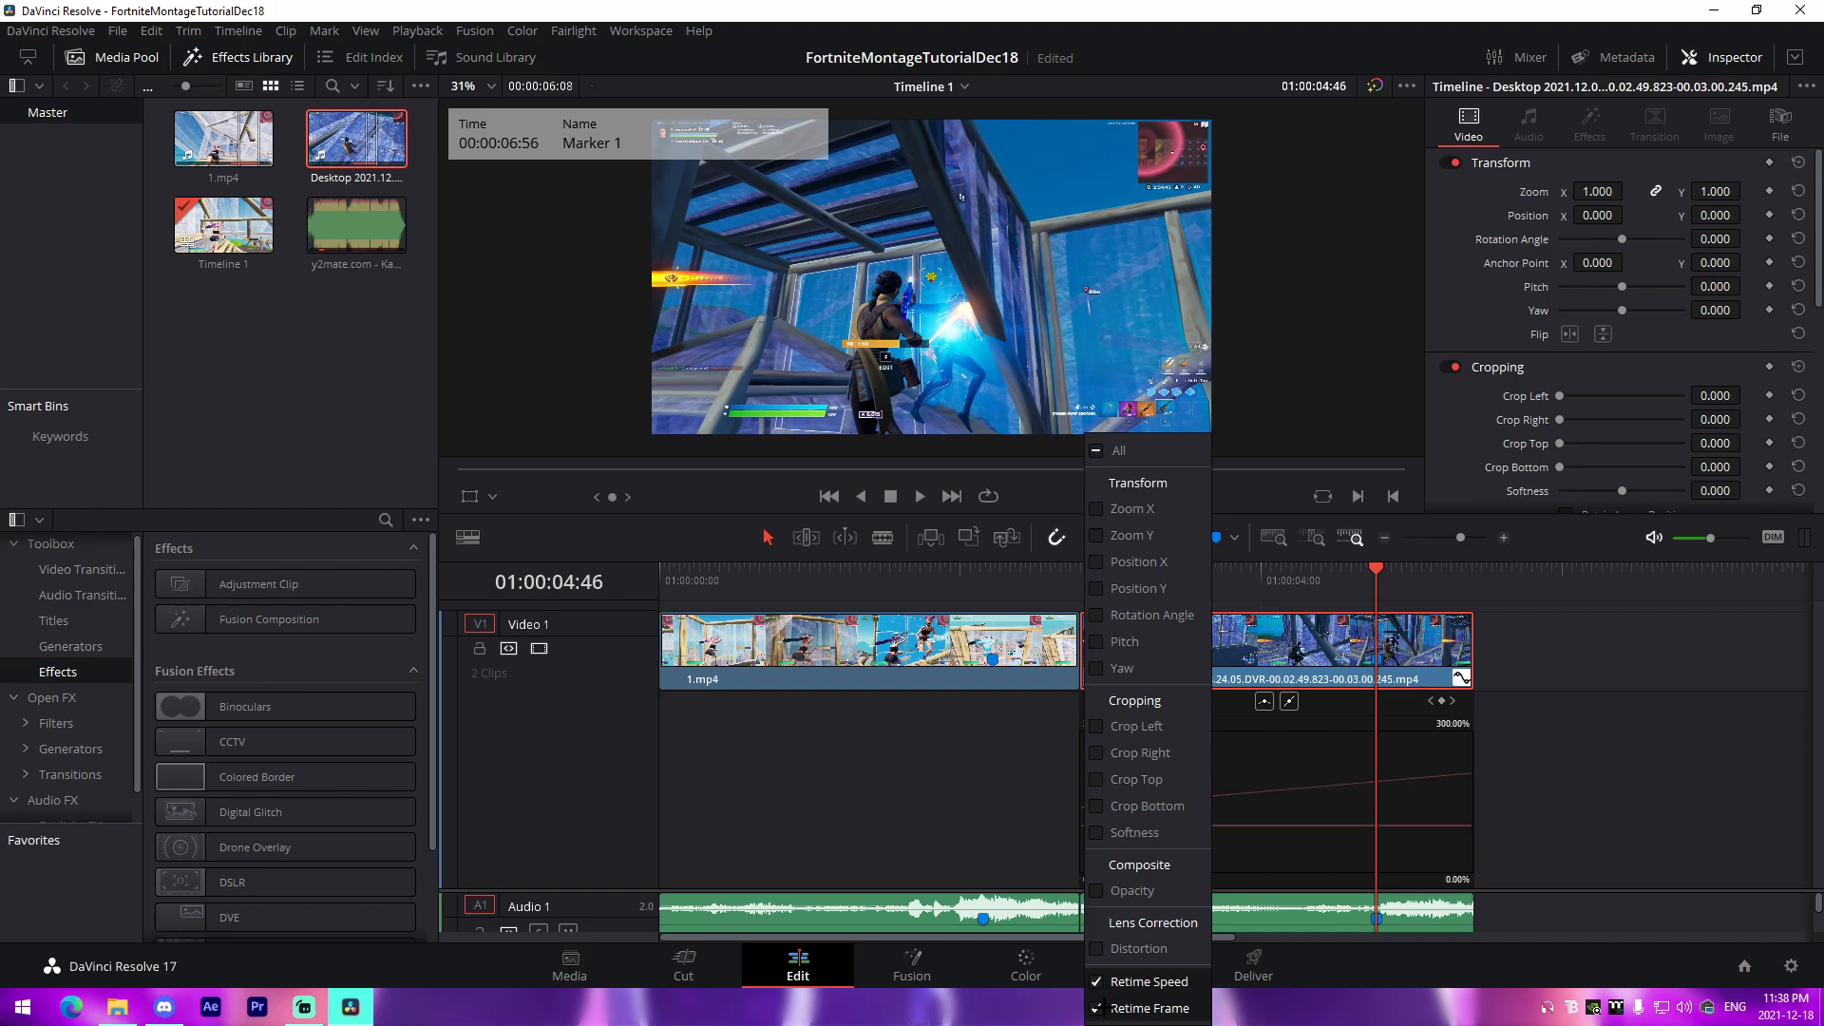
pyautogui.click(1098, 1008)
pyautogui.click(1086, 703)
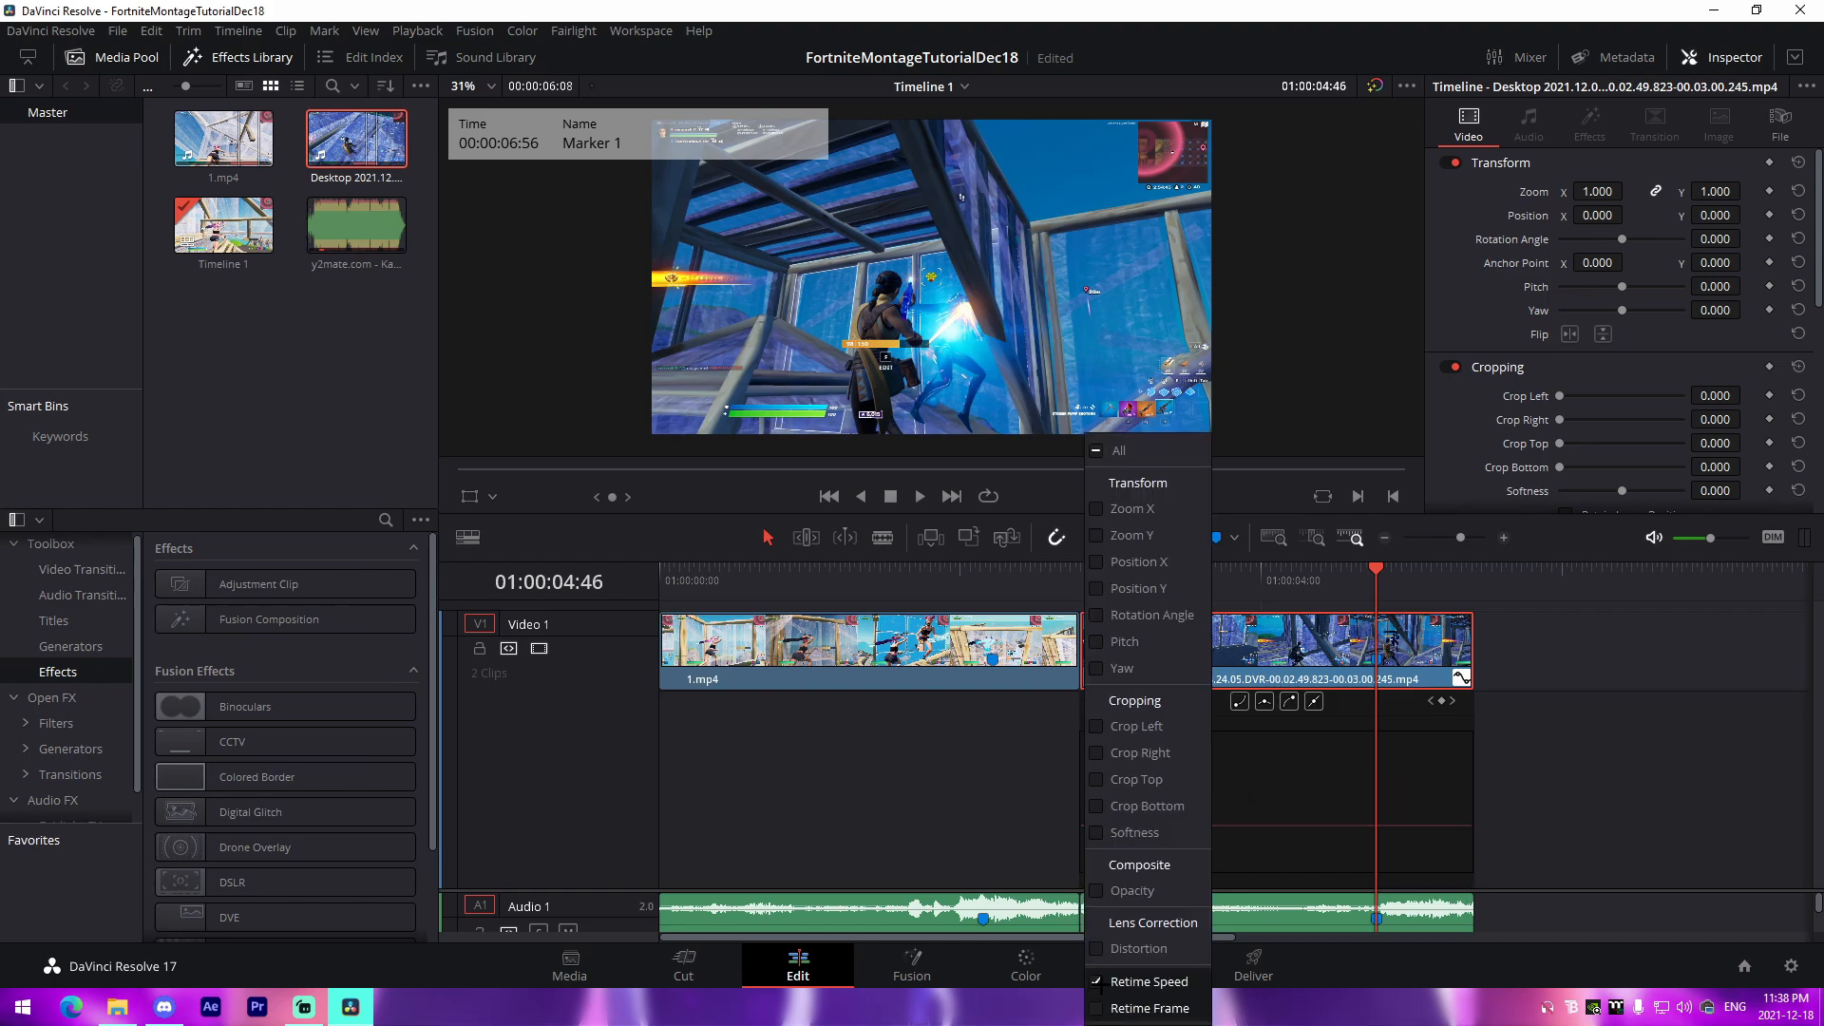
pyautogui.click(1442, 702)
pyautogui.click(1441, 701)
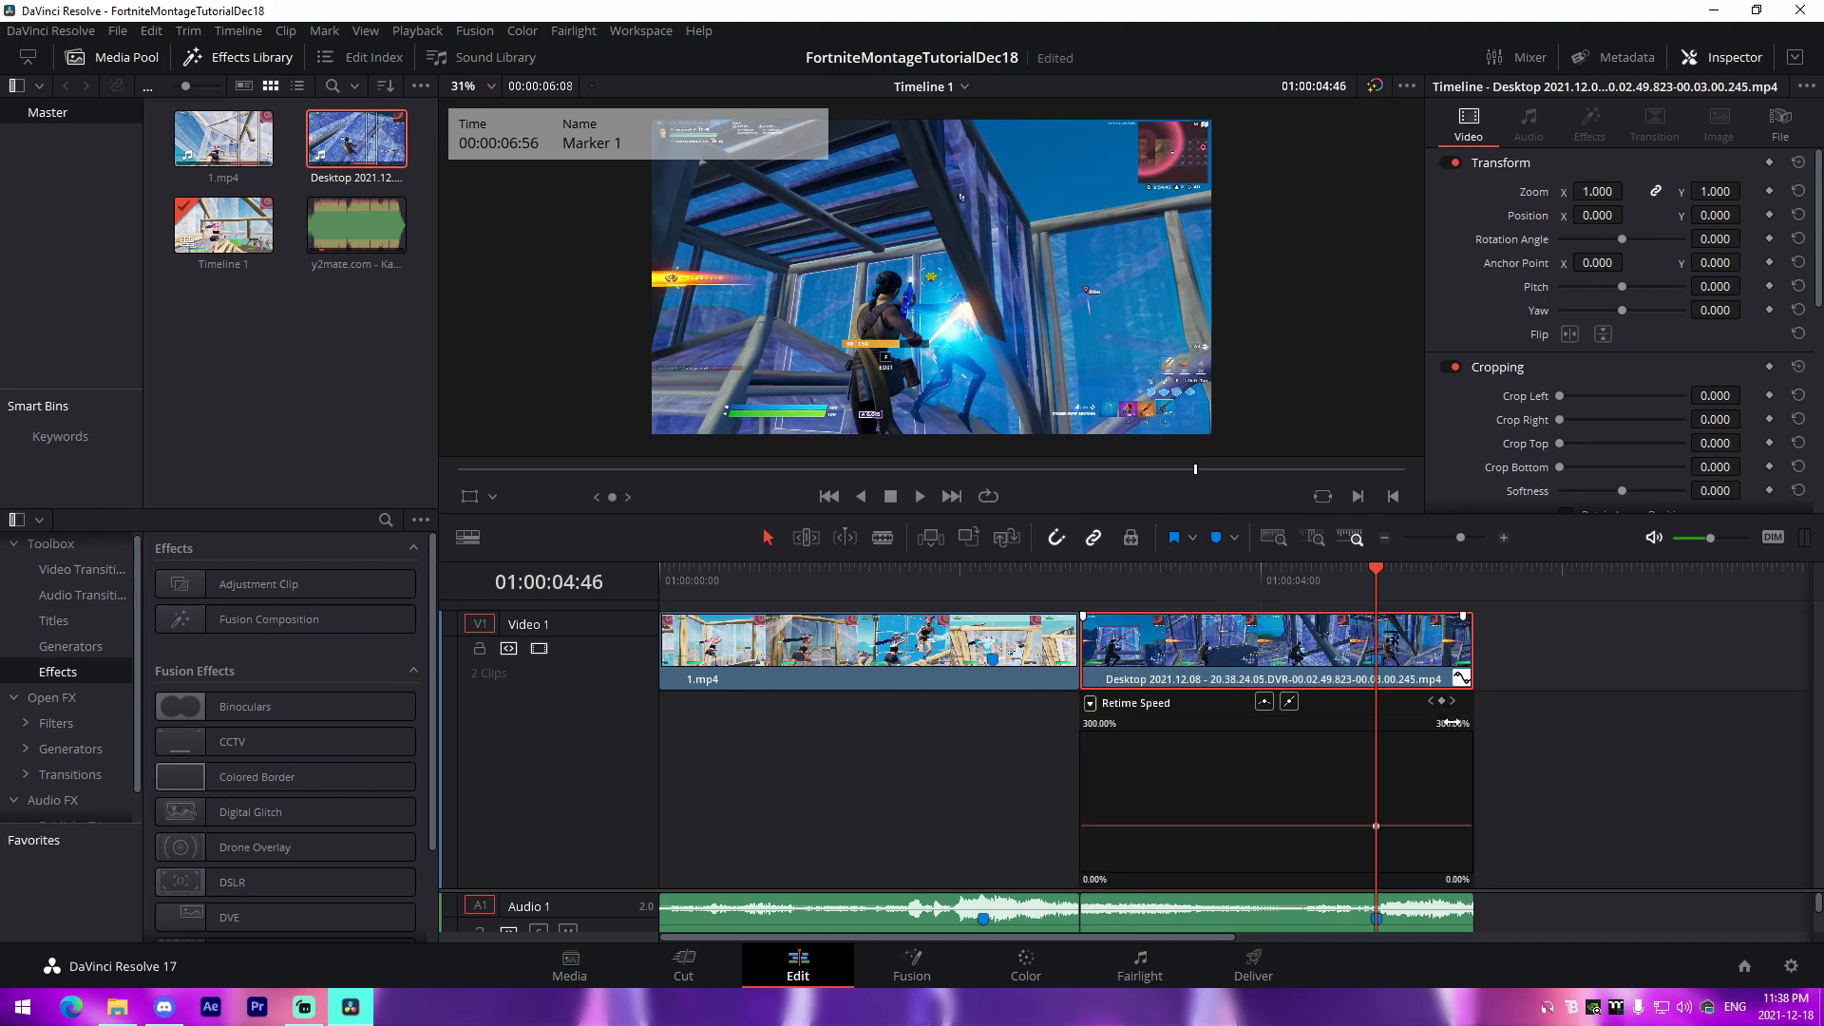
# Add a Retime Speed keyframe to the Desktop clip at 01:00:04:39 and sharply raise the speed between its two keyframes
pyautogui.press('Left')
pyautogui.press('Left')
pyautogui.press('Left')
pyautogui.press('Left')
pyautogui.press('Left')
pyautogui.press('Left')
pyautogui.press('Left')
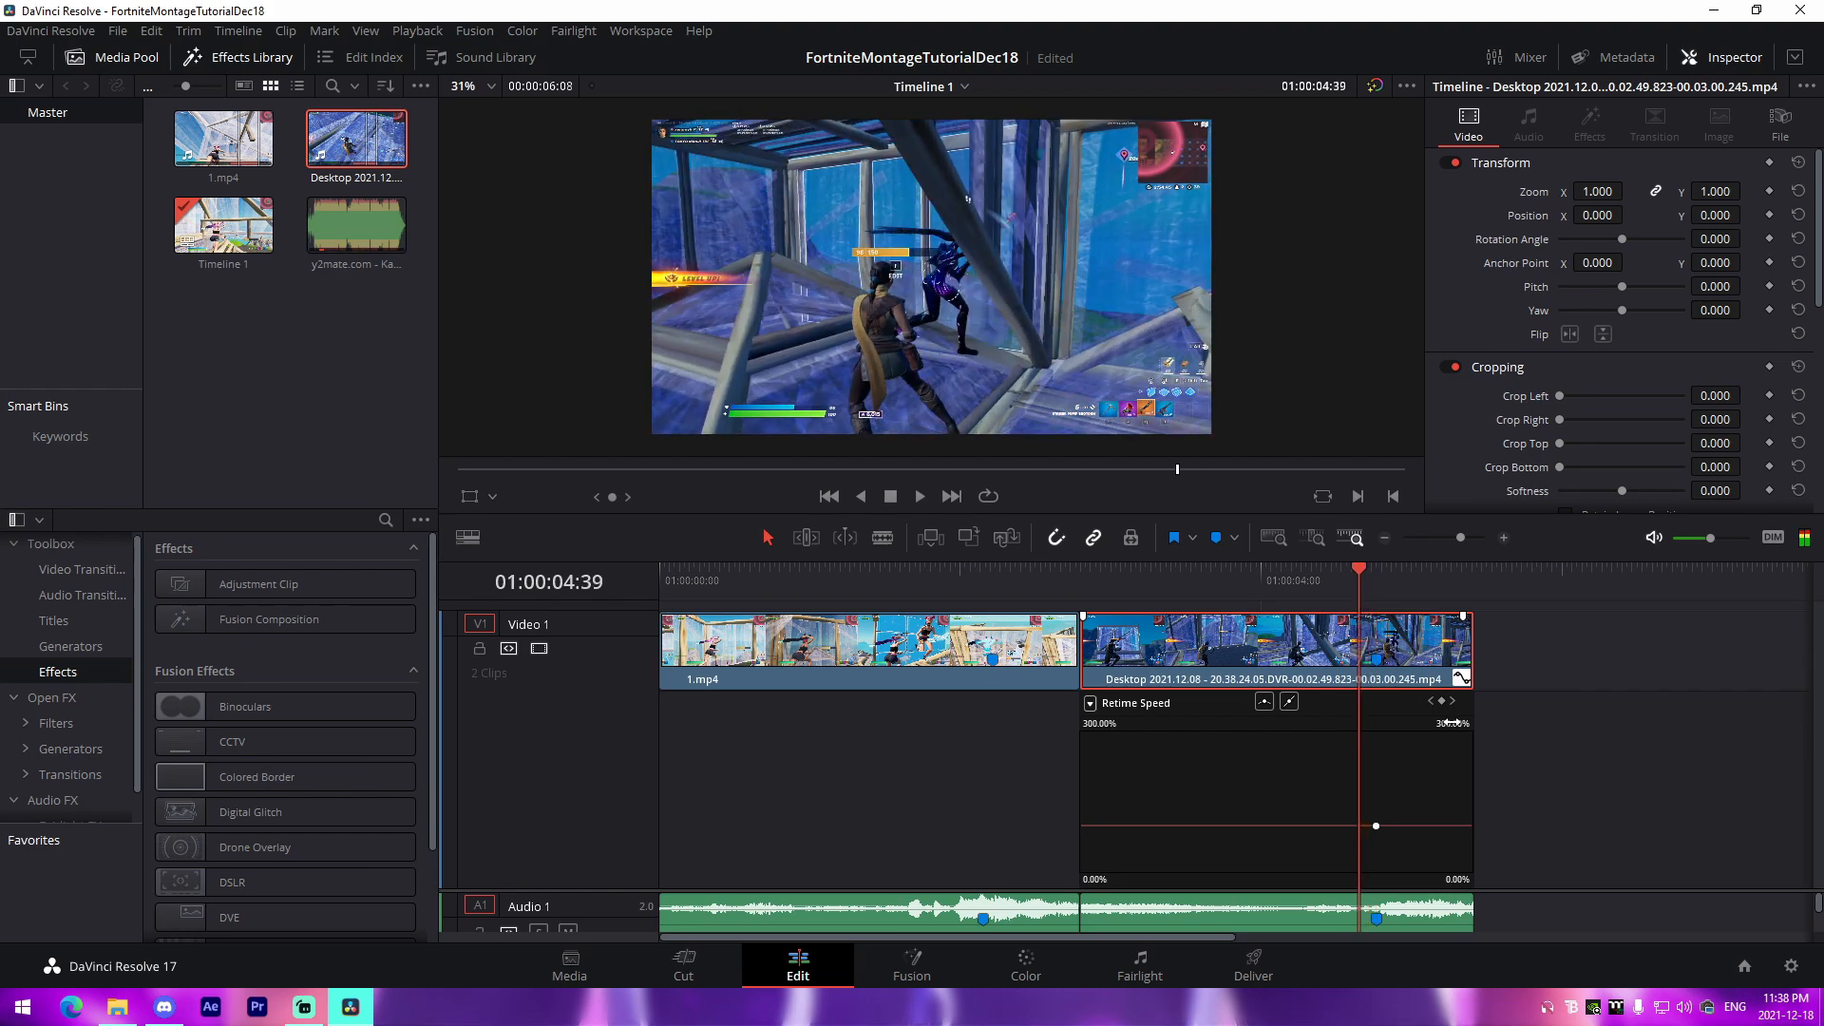
pyautogui.click(1443, 701)
pyautogui.moveTo(1461, 537); pyautogui.dragTo(1477, 538)
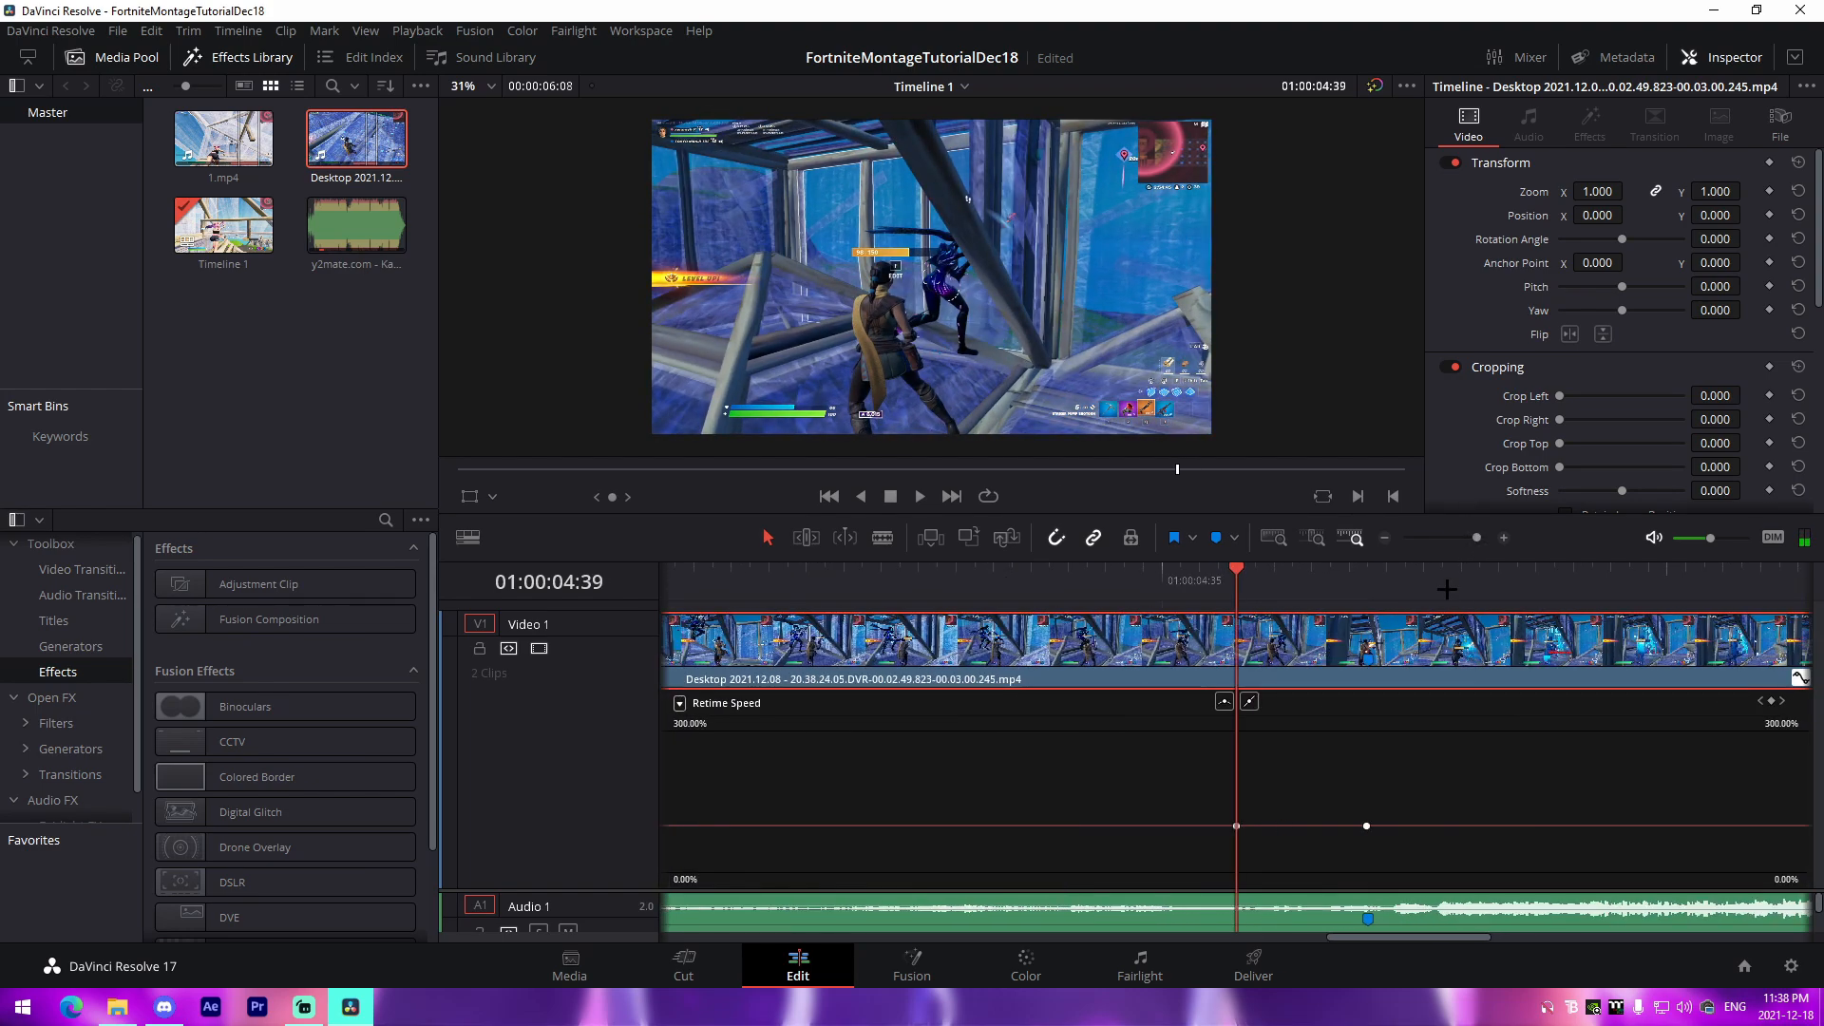
pyautogui.moveTo(1298, 827); pyautogui.dragTo(1286, 192)
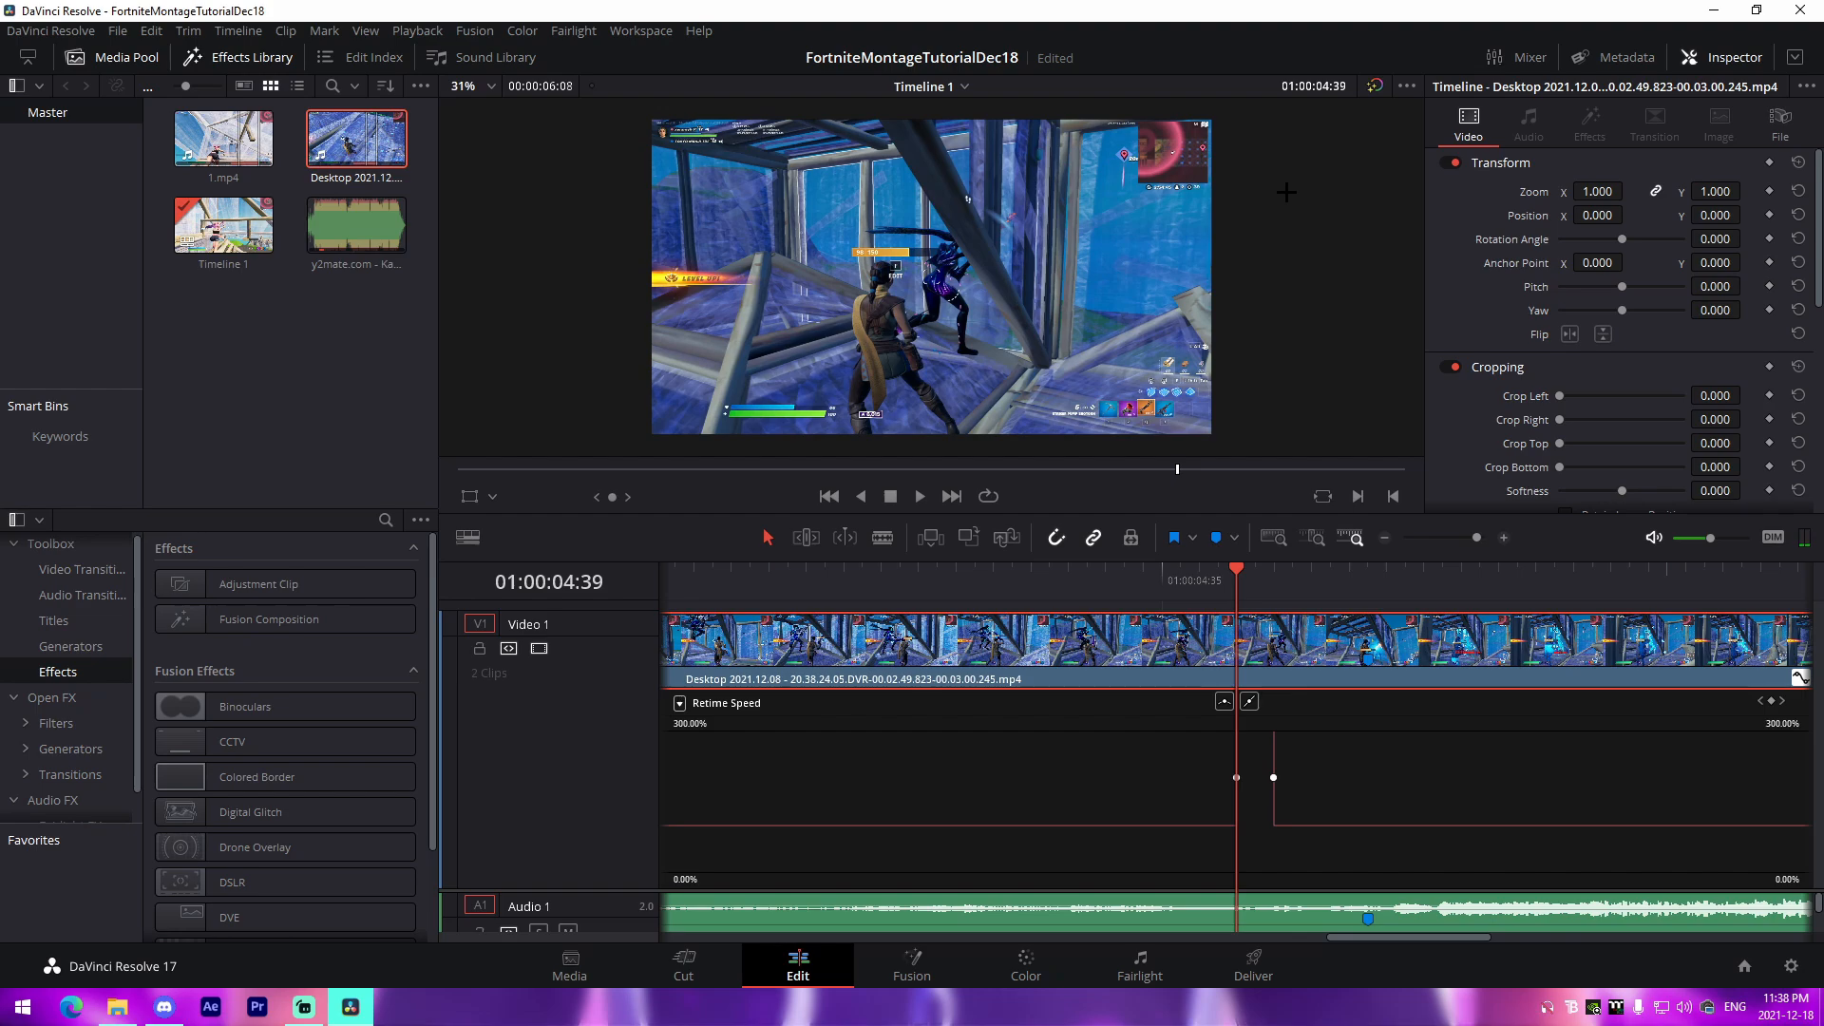
# Lower the Desktop clip's speed after the second Retime Speed keyframe to slow the footage following the ramp
pyautogui.press('Right')
pyautogui.press('Right')
pyautogui.press('Right')
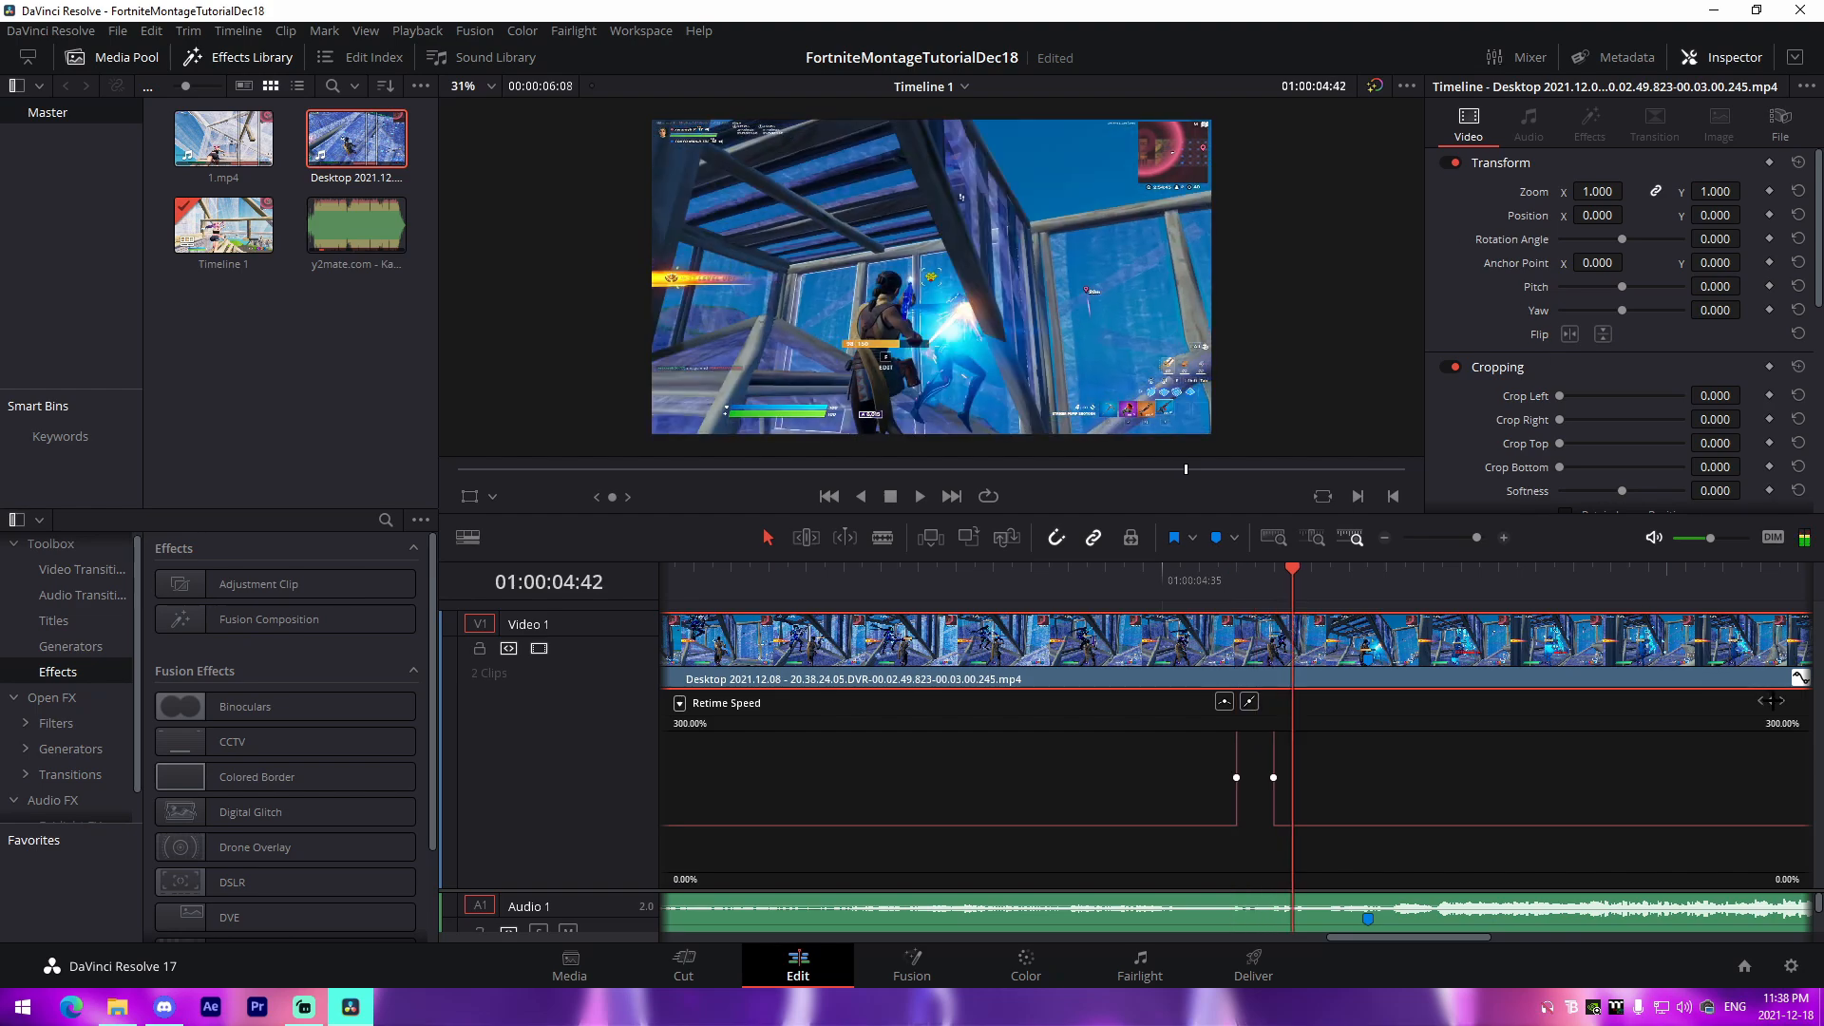
pyautogui.moveTo(1286, 825); pyautogui.dragTo(1289, 779)
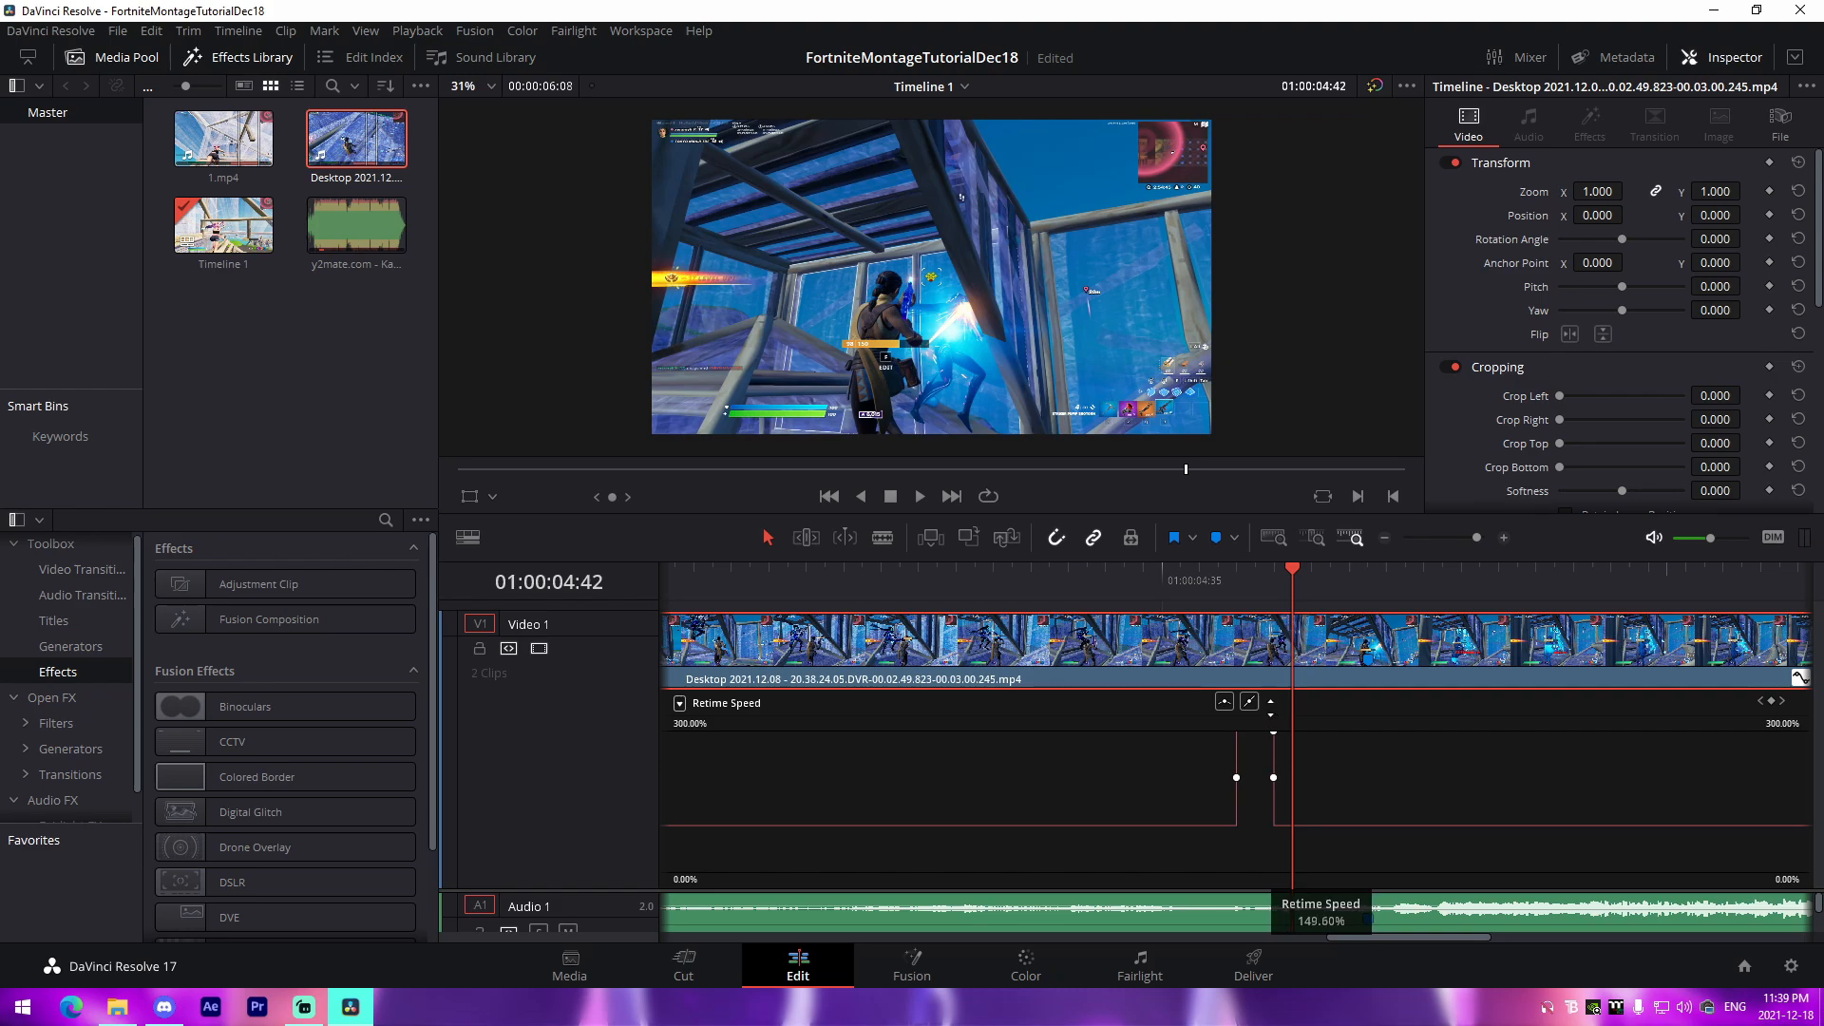
pyautogui.moveTo(1271, 912); pyautogui.dragTo(1346, 914)
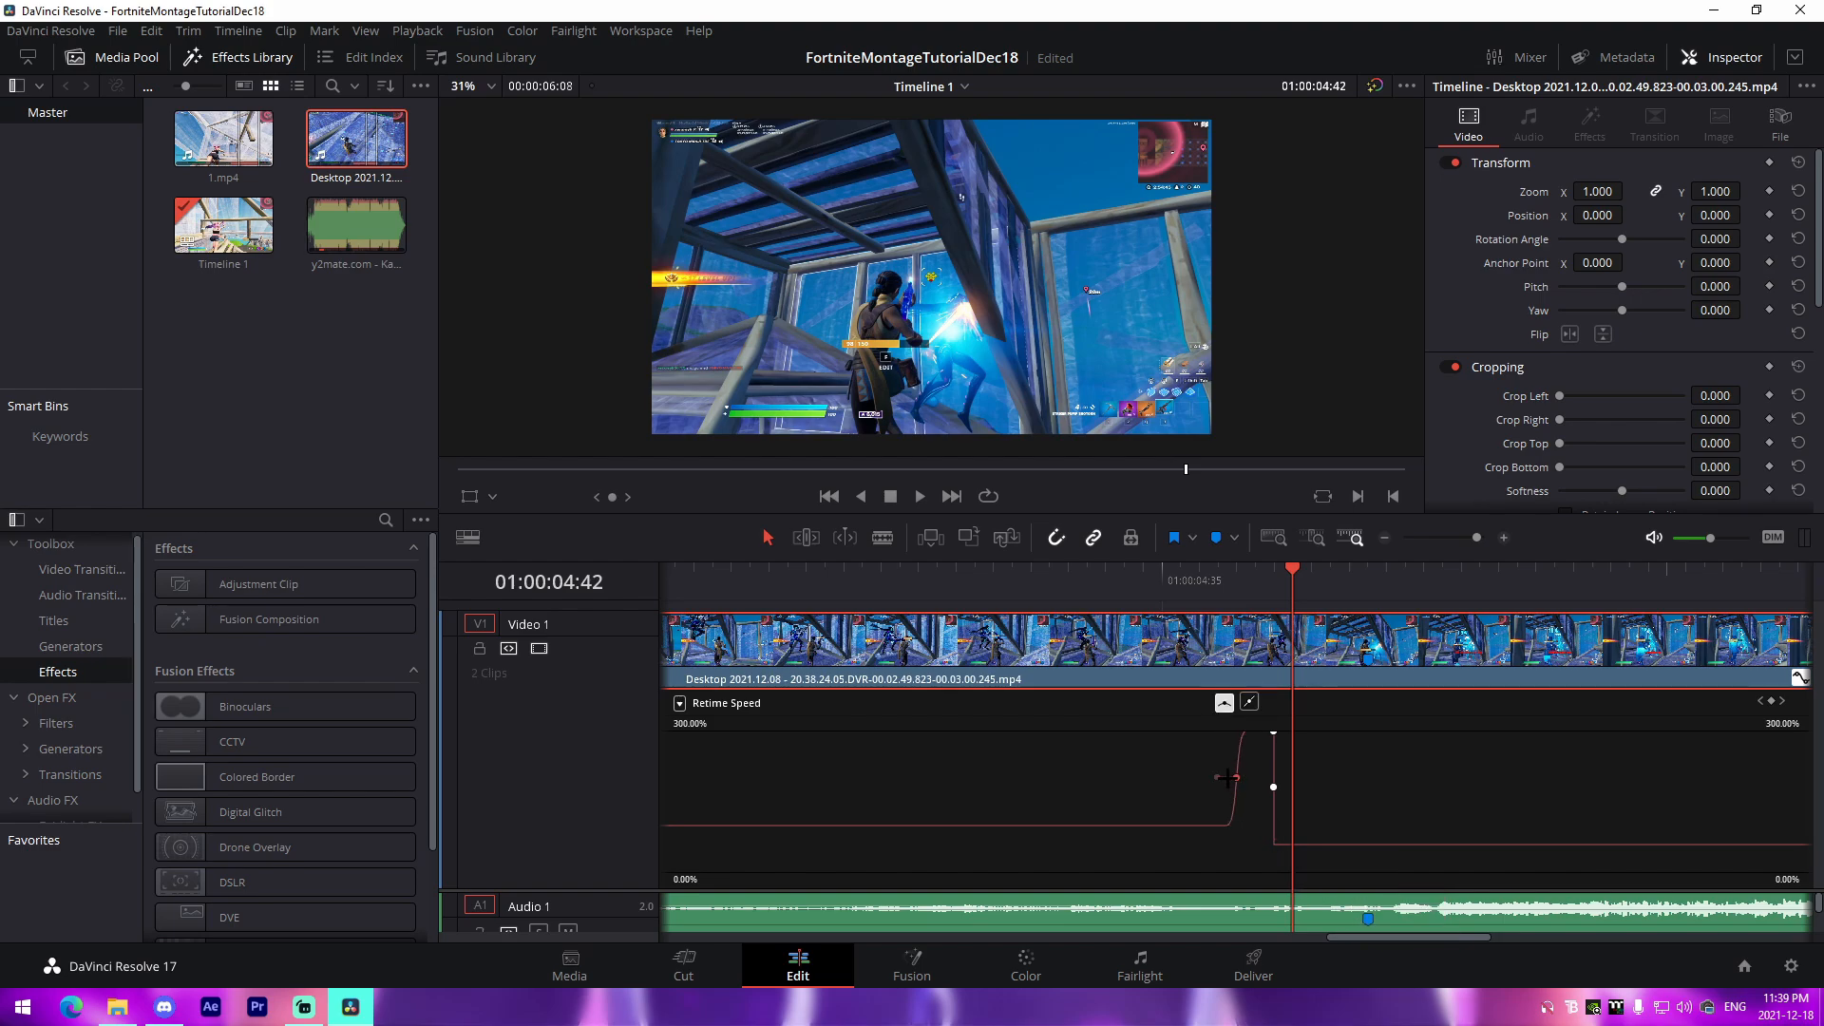
# Smooth both Retime Speed keyframes of the Desktop clip and lengthen the curve handles
pyautogui.click(1236, 777)
pyautogui.moveTo(1245, 777); pyautogui.dragTo(1298, 797)
pyautogui.click(1225, 701)
# Realign the Desktop clip's marker with the third beat marker at 01:00:04:46 and fit its ends to 1.mp4 and the fourth beat marker
pyautogui.click(1351, 590)
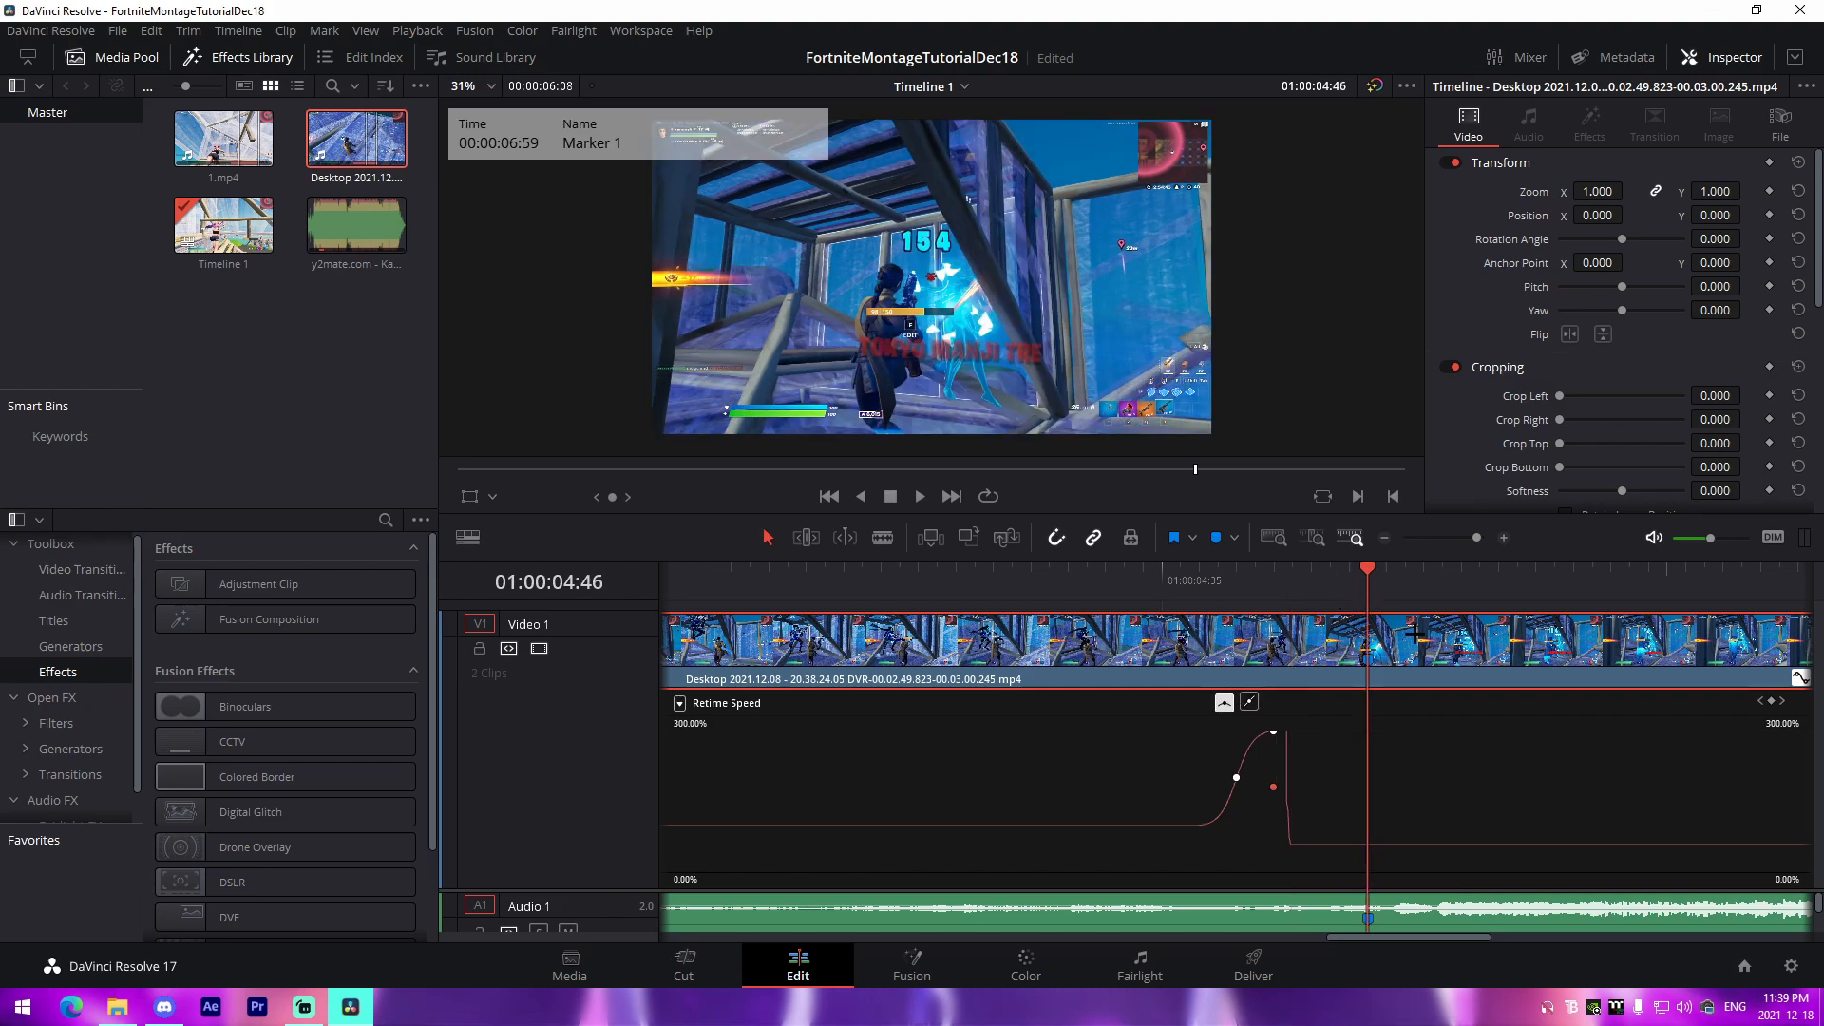
pyautogui.moveTo(1435, 639); pyautogui.dragTo(1503, 623)
pyautogui.moveTo(1477, 538); pyautogui.dragTo(1460, 539)
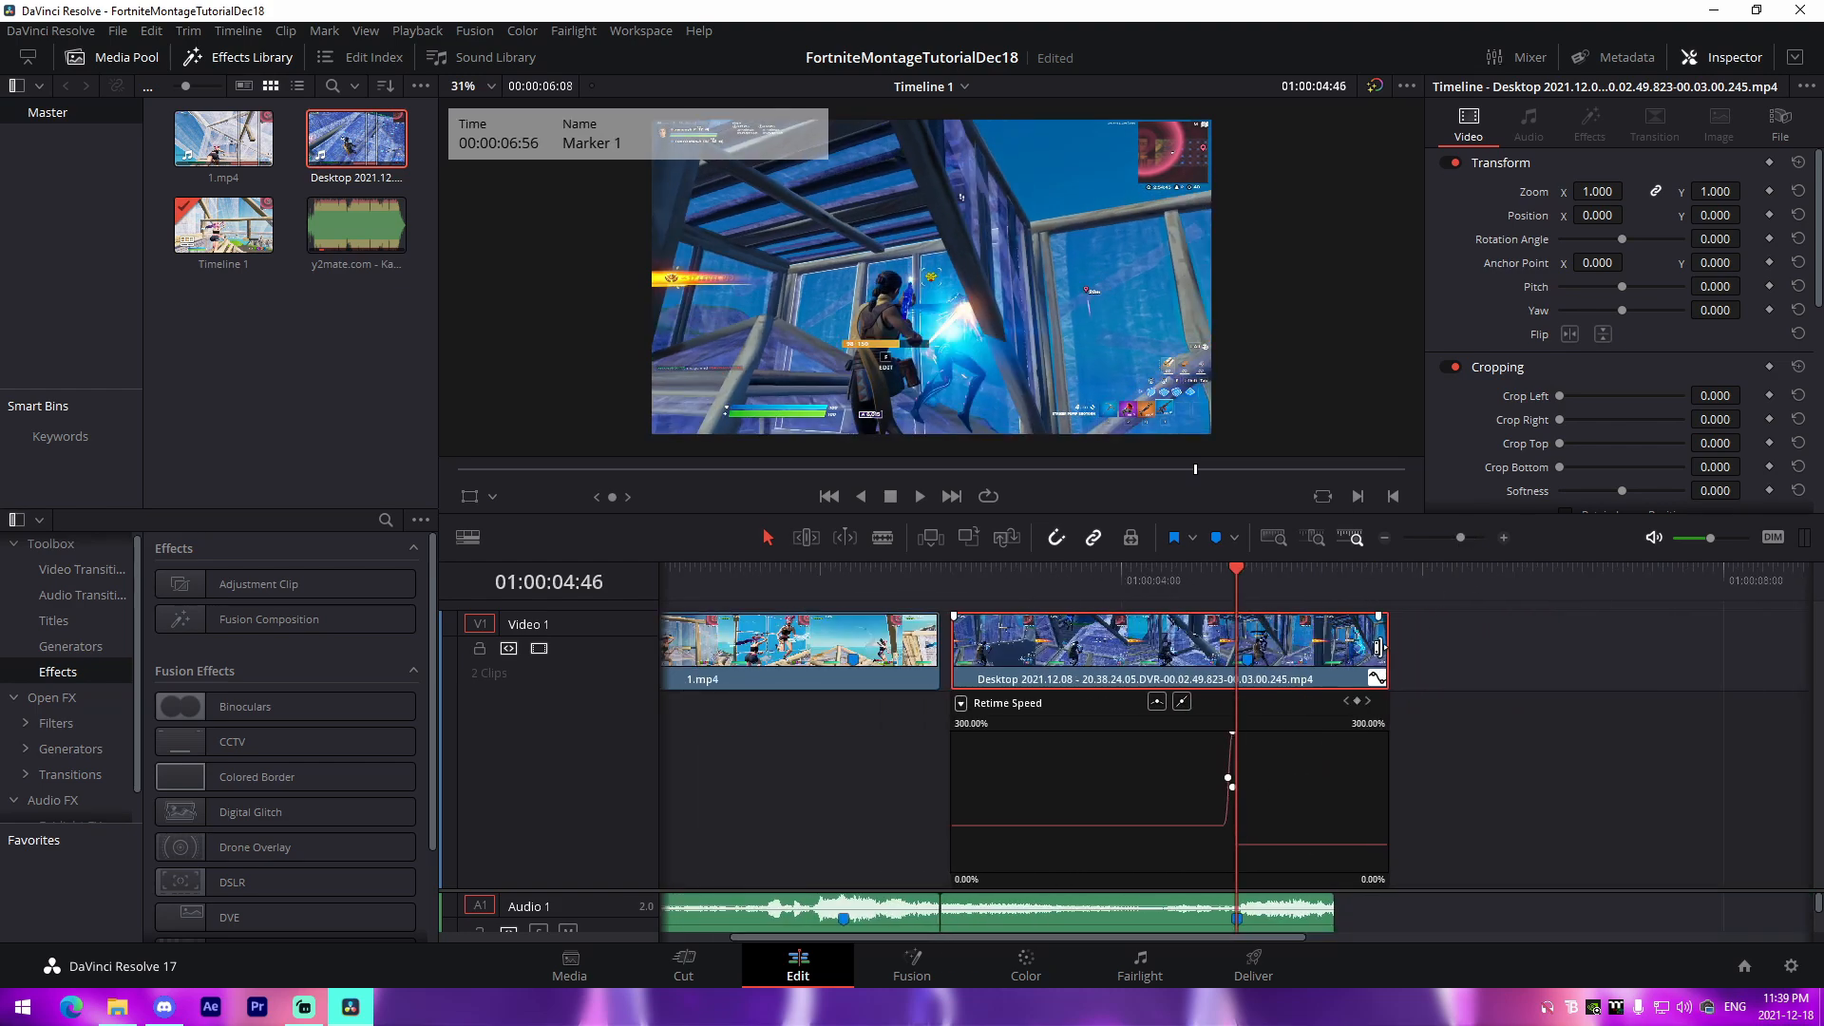
pyautogui.moveTo(1386, 647); pyautogui.dragTo(1332, 647)
pyautogui.moveTo(960, 651); pyautogui.dragTo(948, 651)
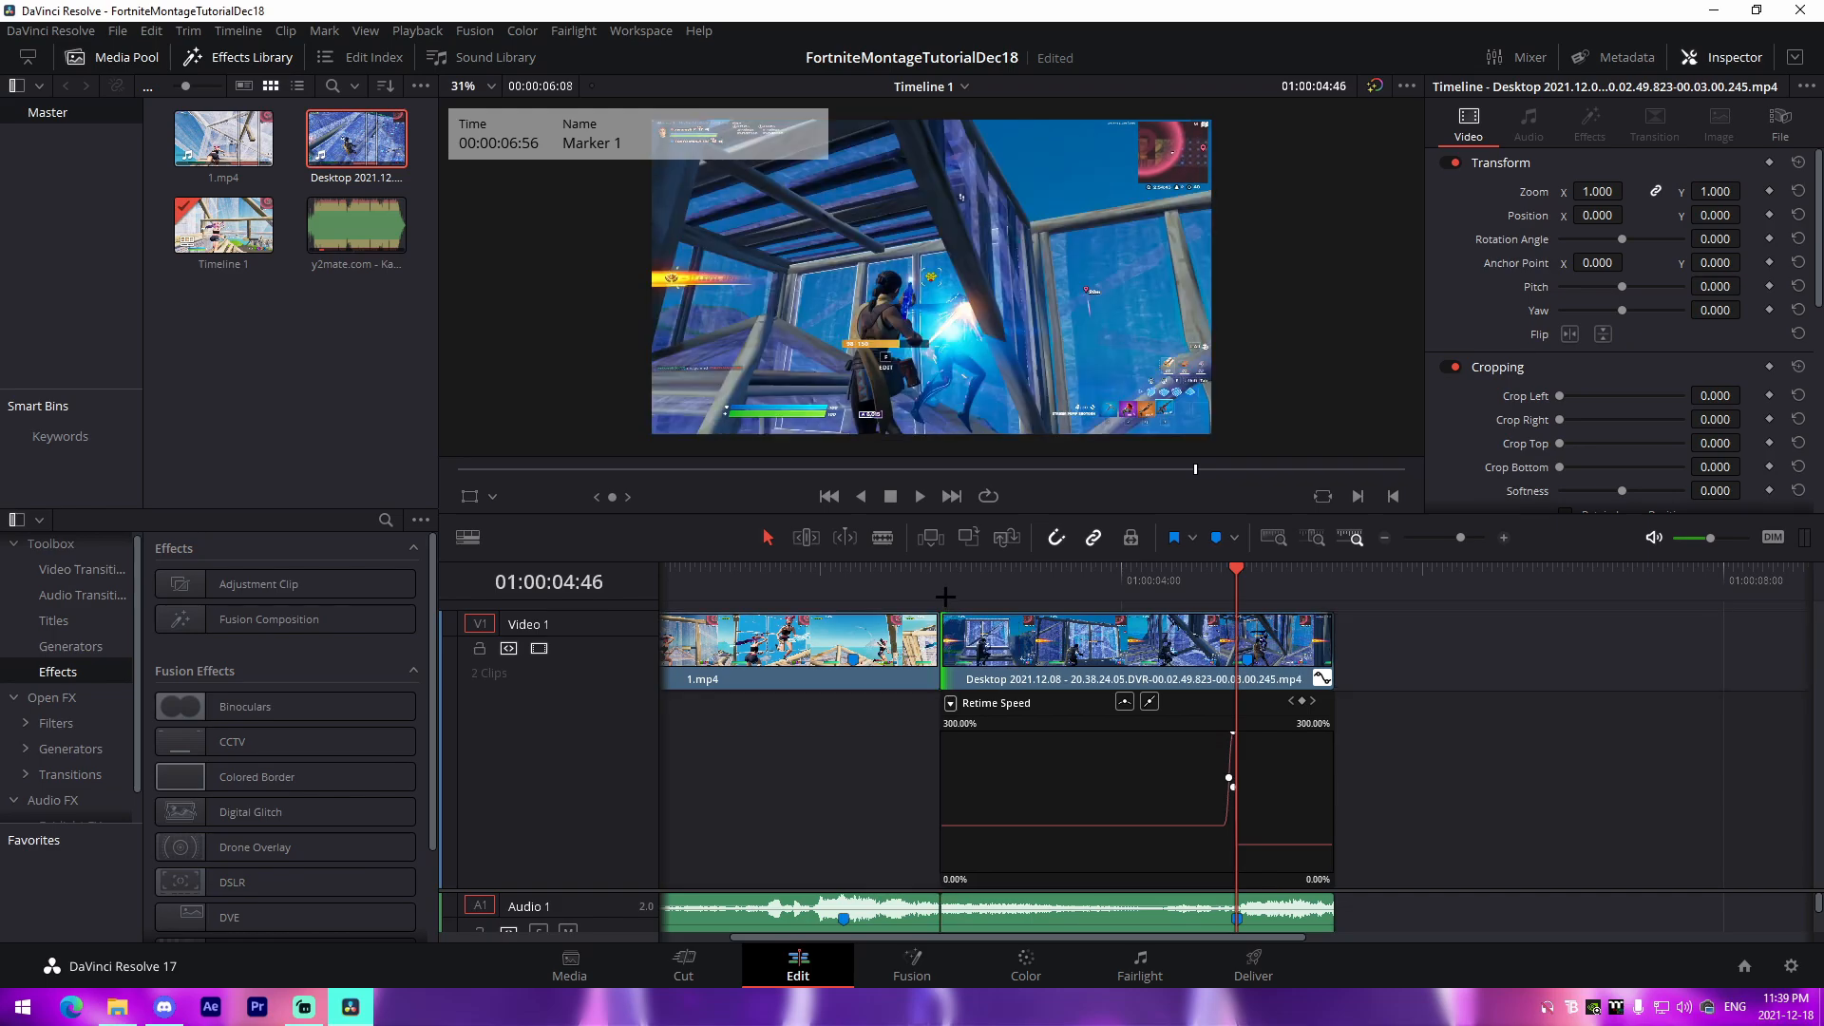
# Play the Desktop clip from its start to review the speed ramp, and hide its retime curve
pyautogui.click(943, 591)
pyautogui.press('space')
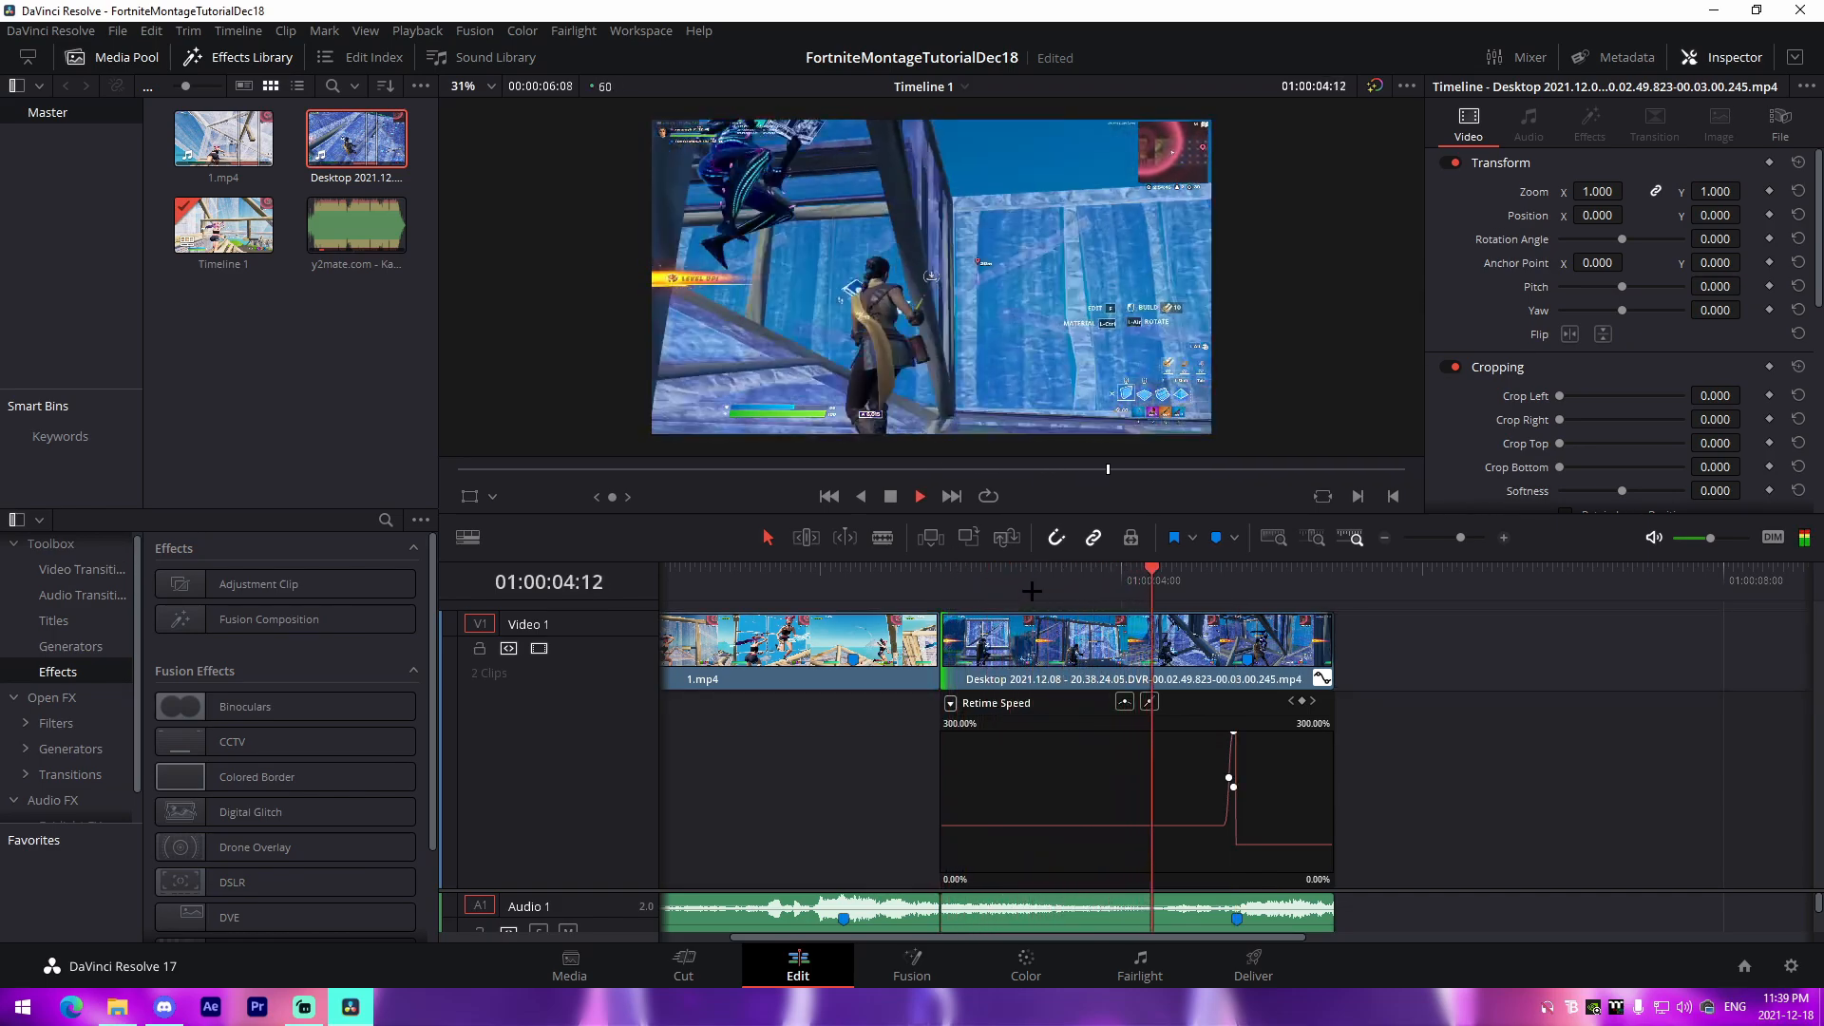
pyautogui.rightClick(1153, 649)
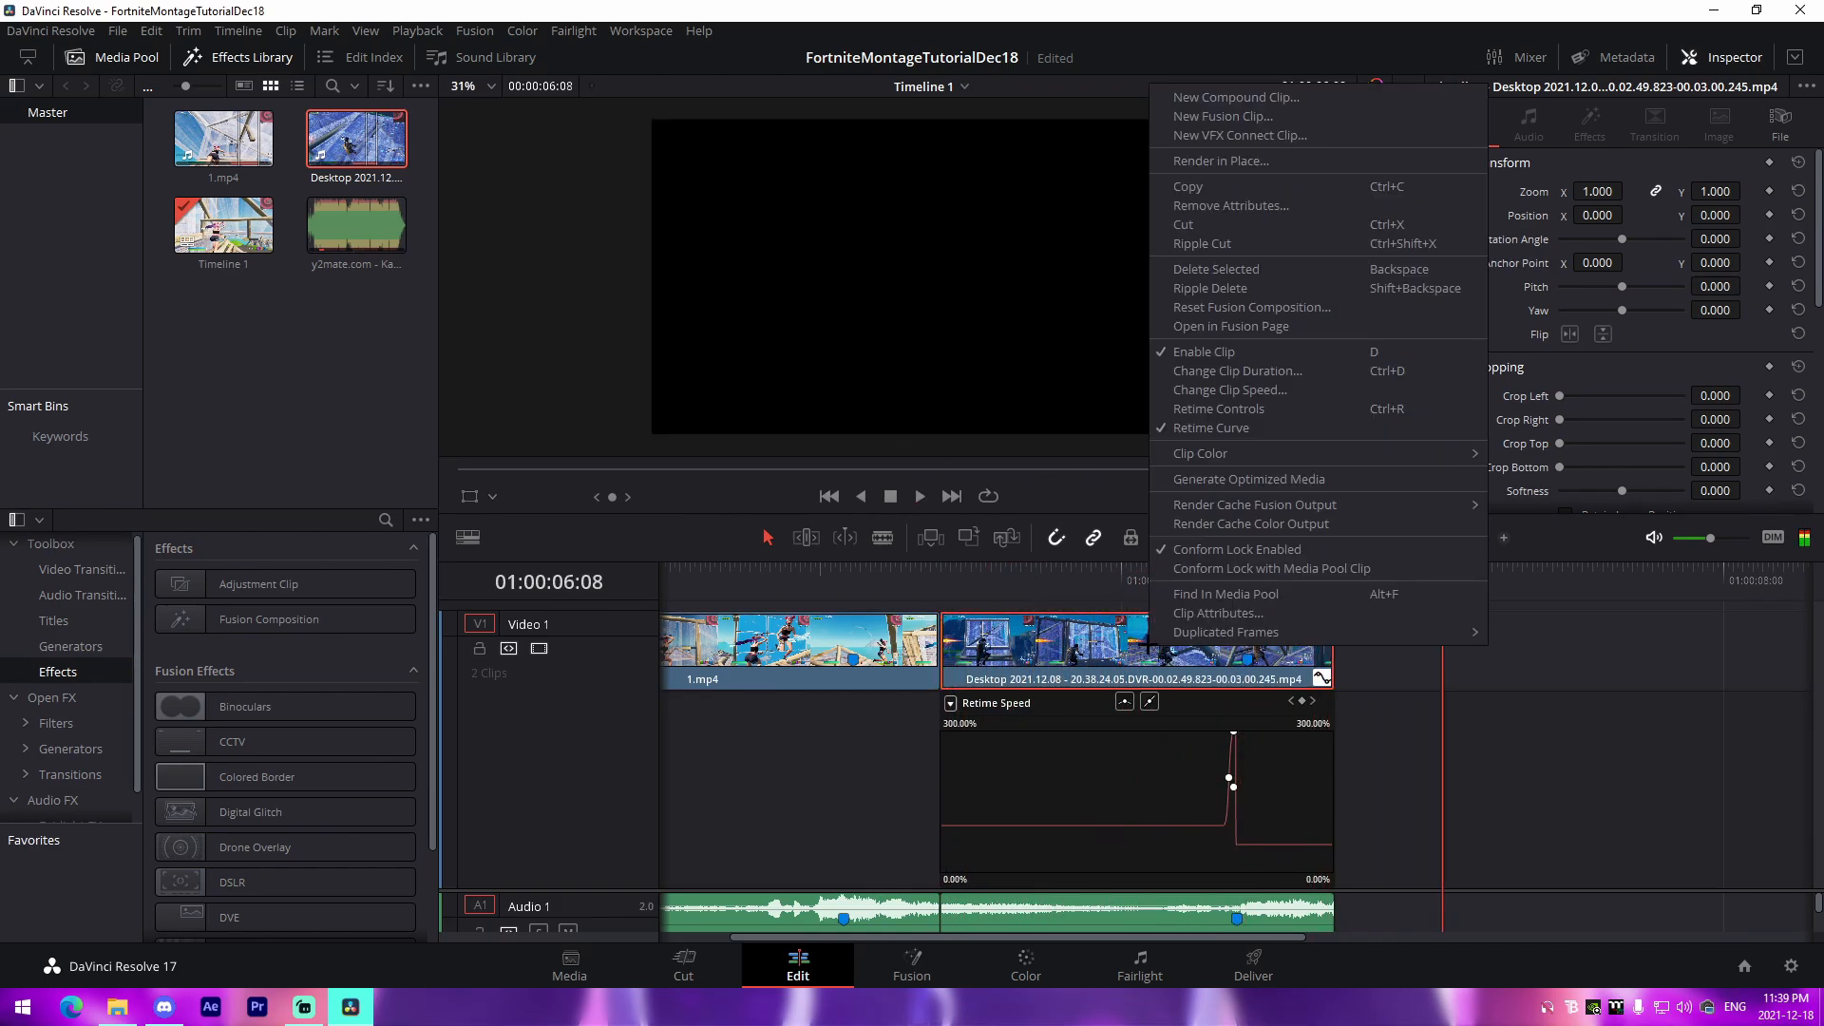
pyautogui.click(1205, 426)
pyautogui.click(1334, 700)
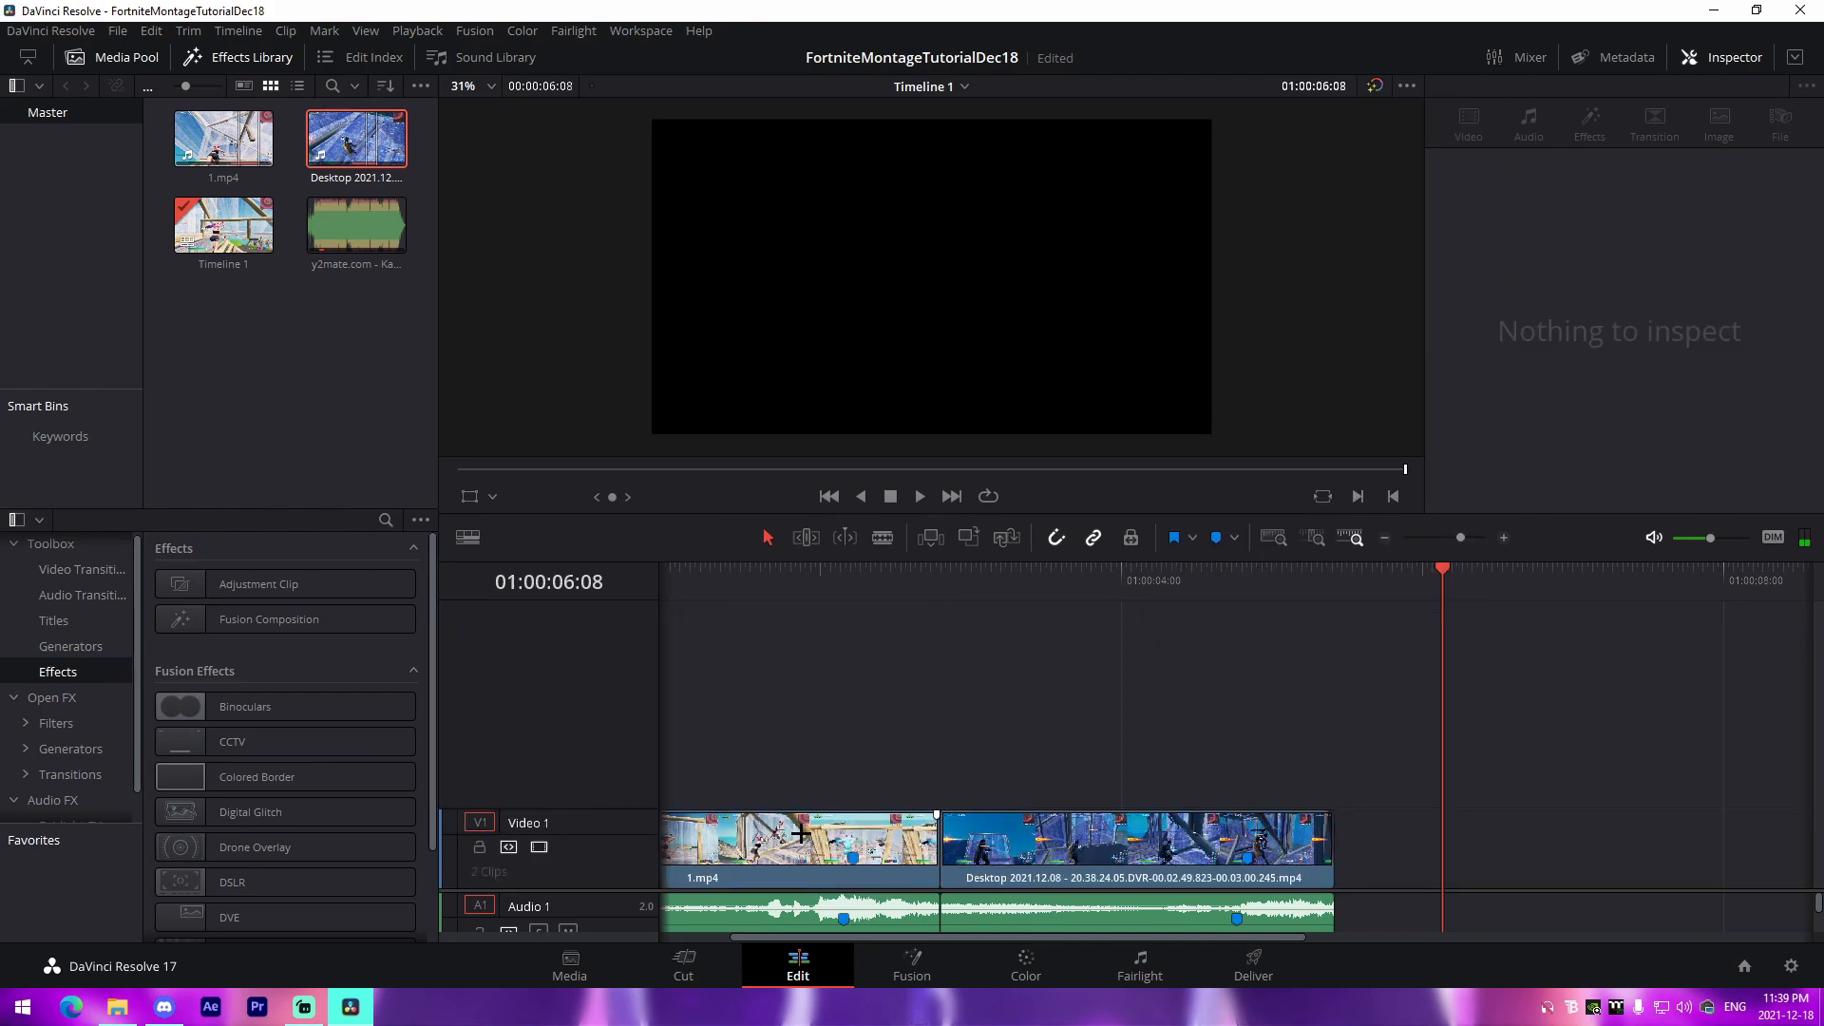
pyautogui.scroll(-3, 587, 893)
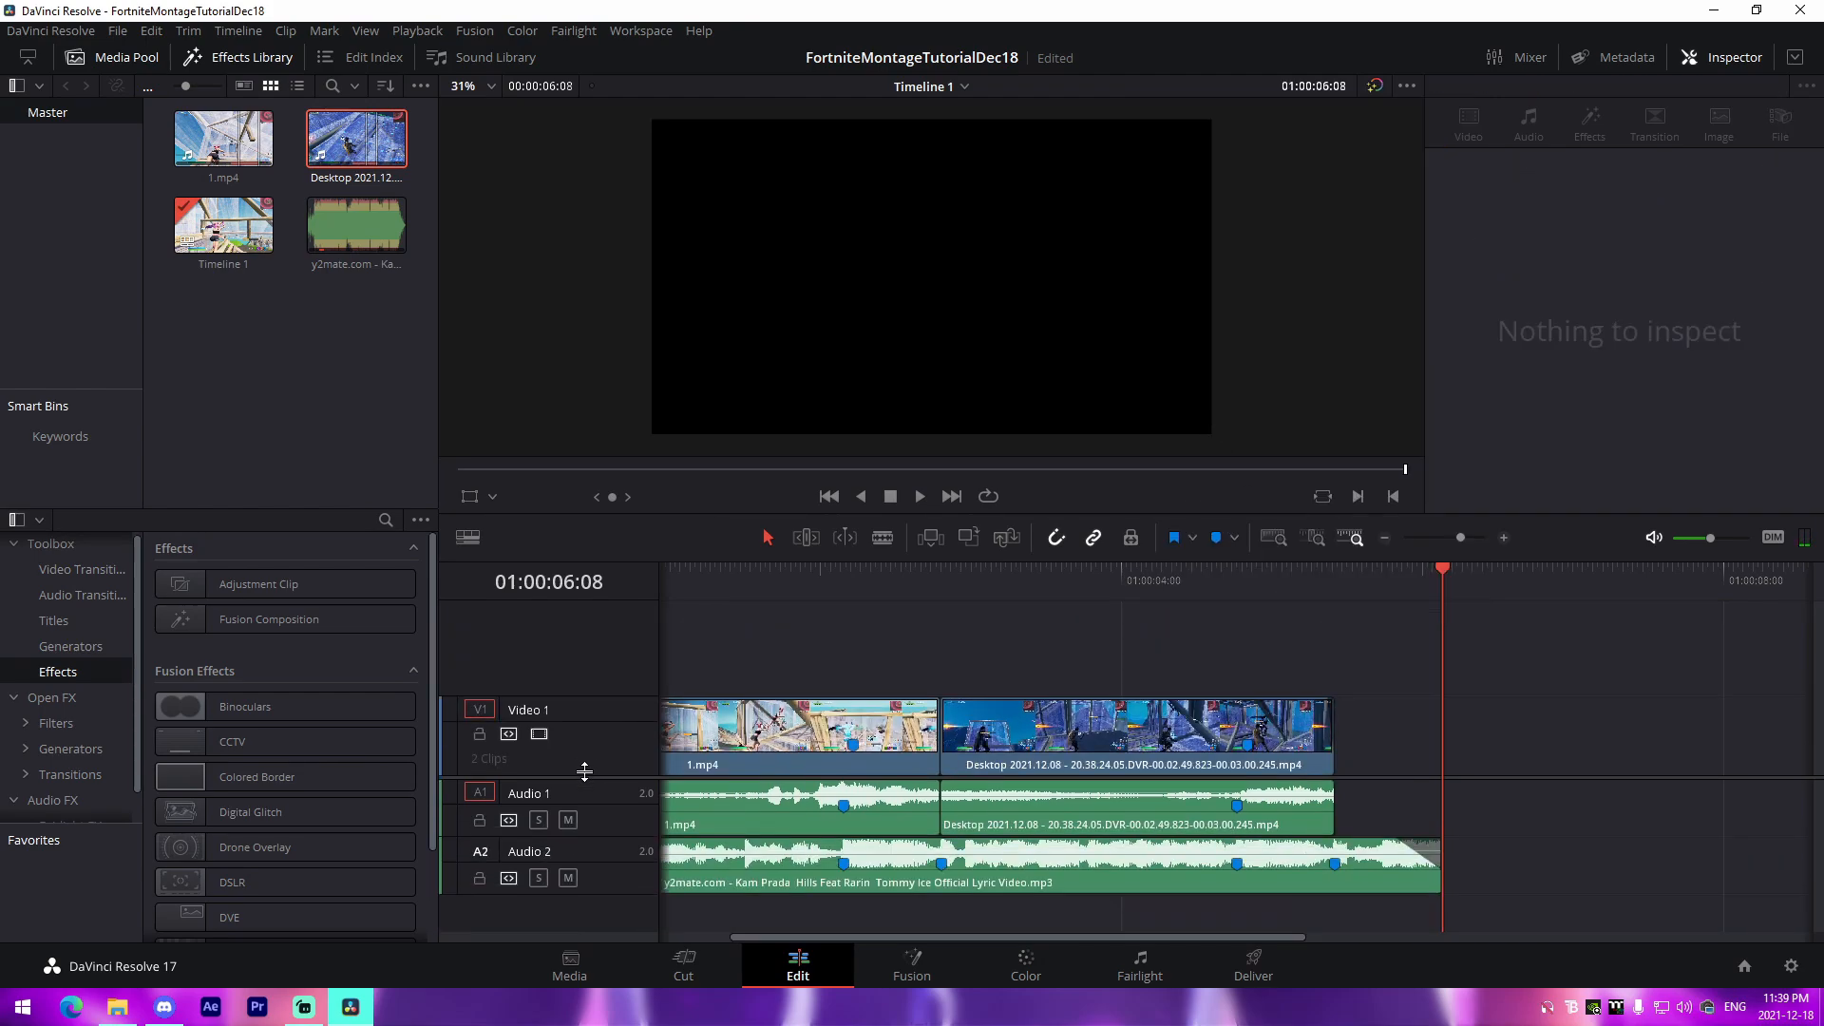
# Add an Adjustment Clip on a new video track at 01:00:02:09 and trim it to the end of 1.mp4
pyautogui.click(841, 576)
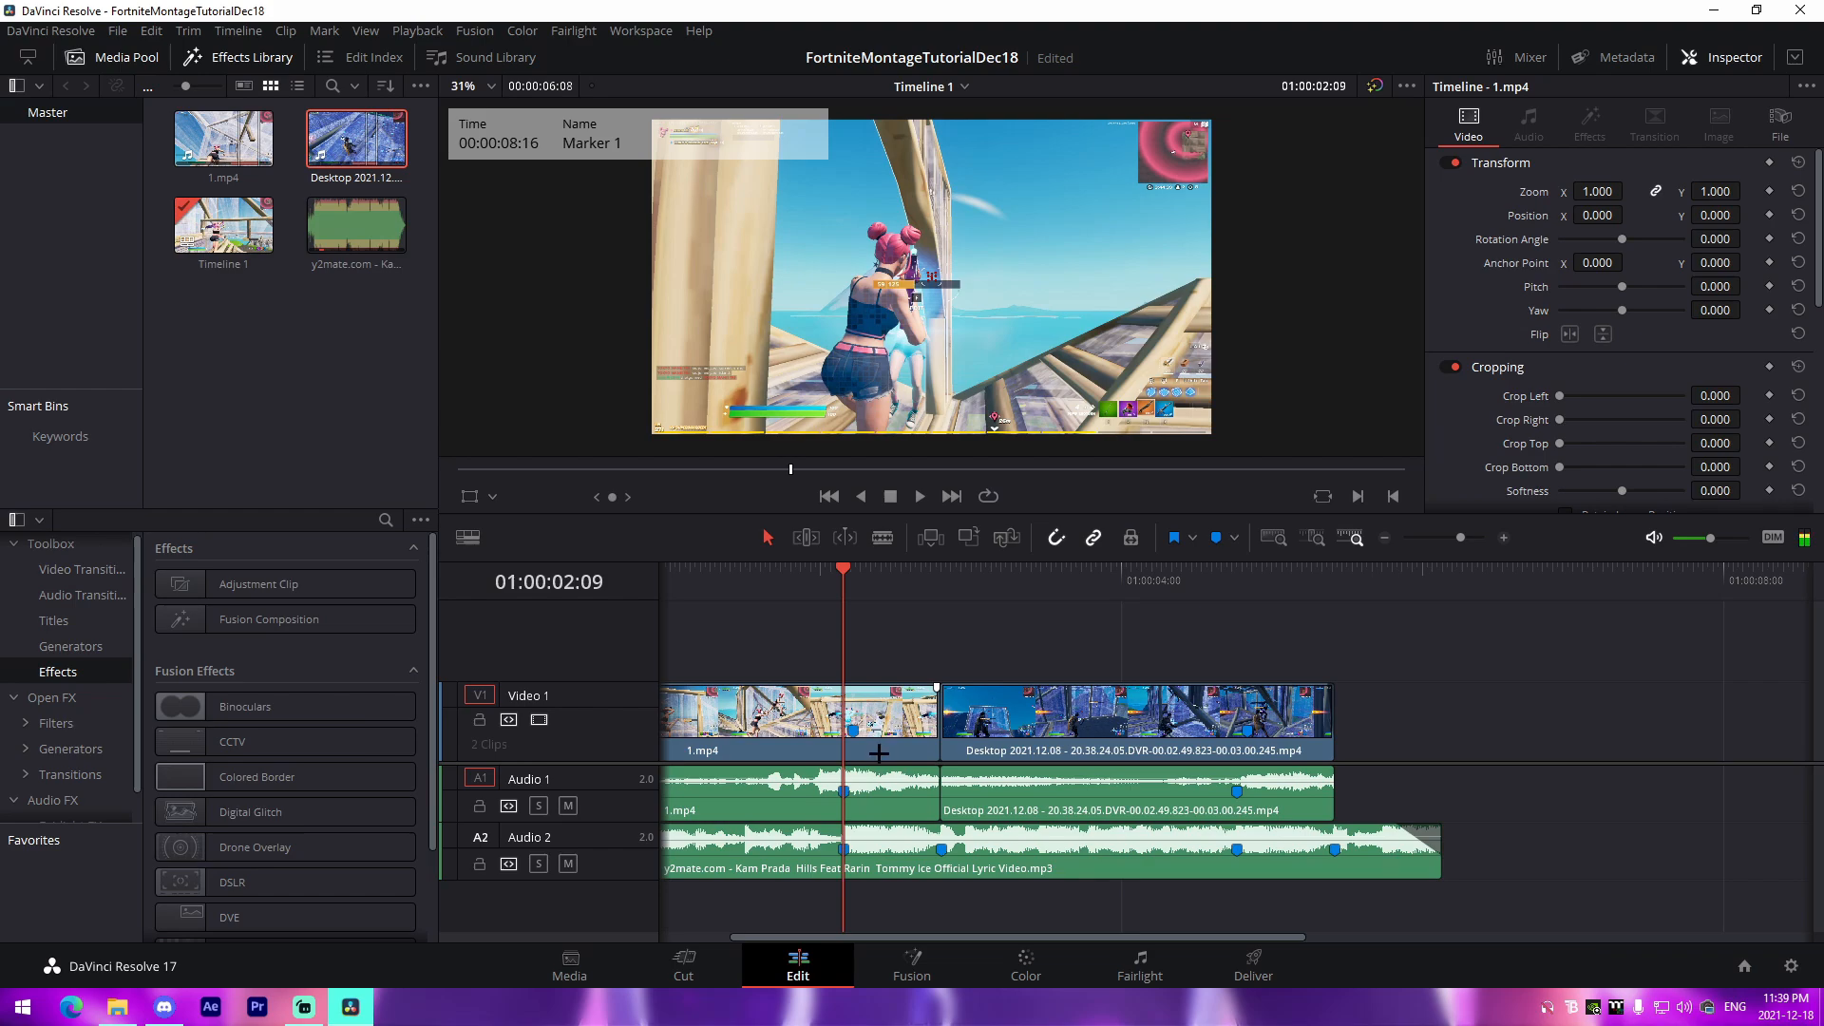
pyautogui.moveTo(258, 585); pyautogui.dragTo(837, 655)
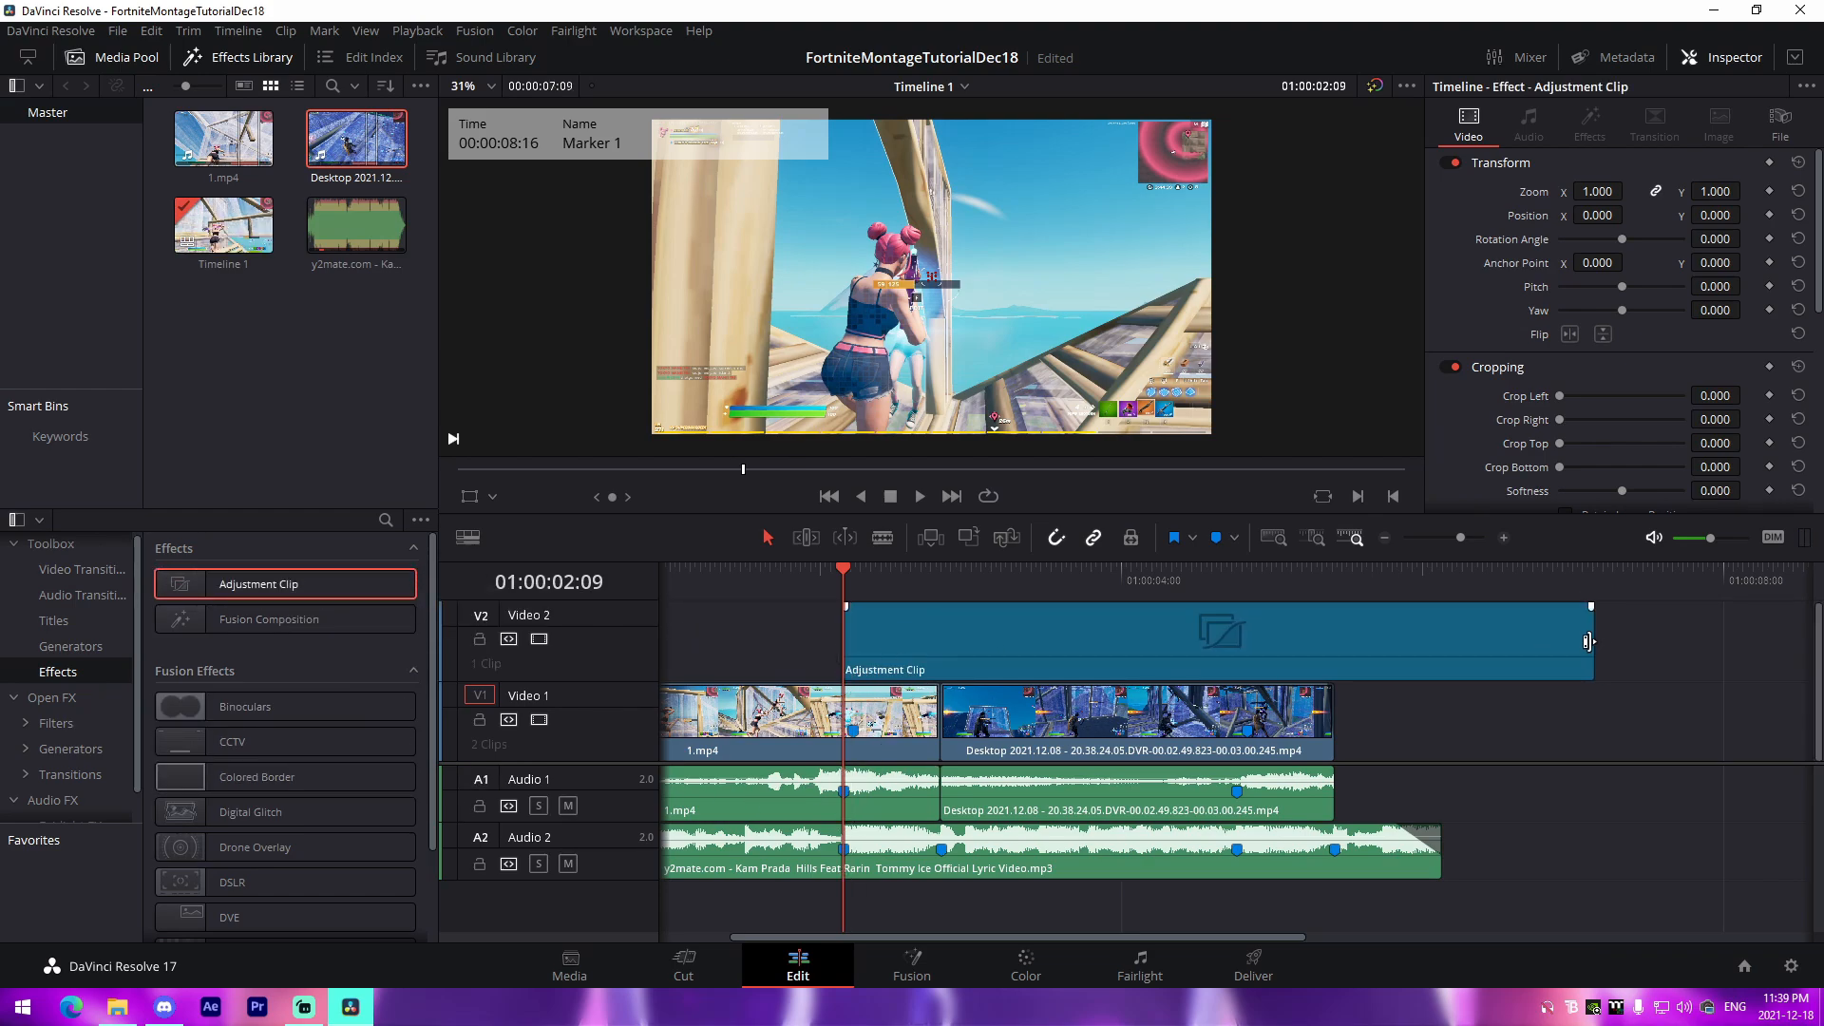
pyautogui.moveTo(1591, 641); pyautogui.dragTo(929, 643)
pyautogui.click(236, 62)
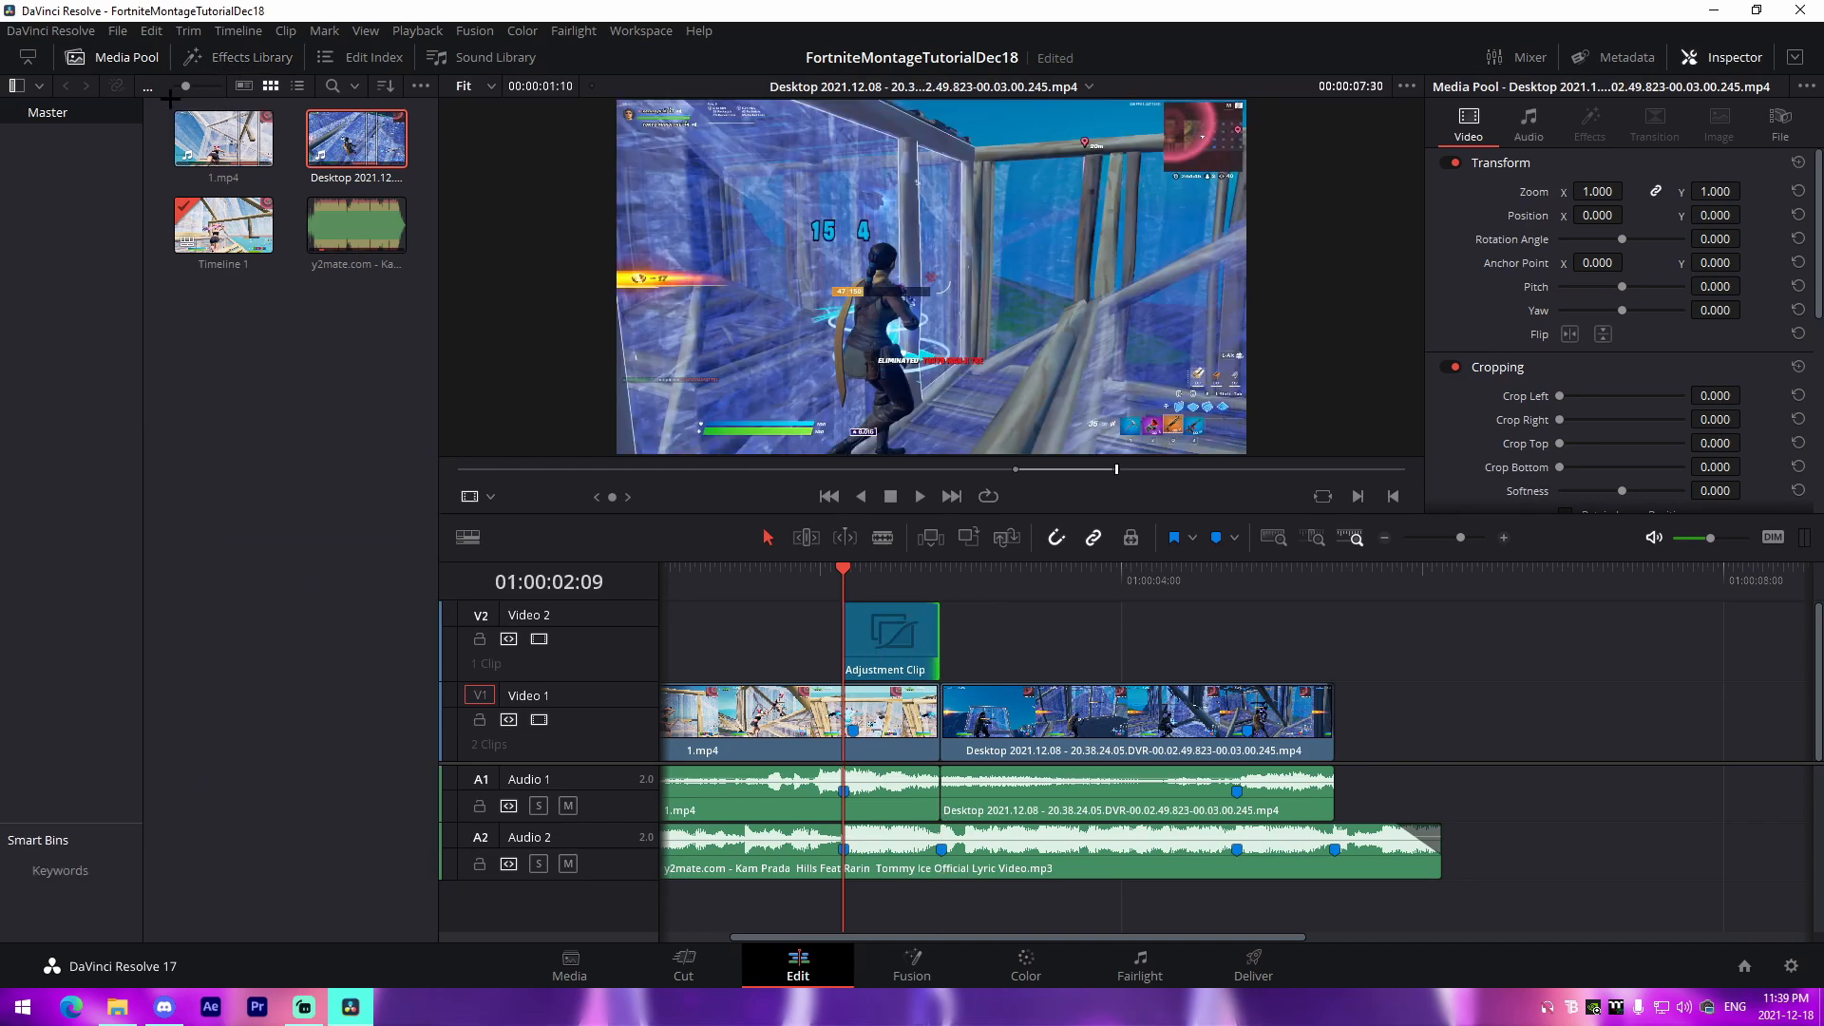
pyautogui.click(228, 62)
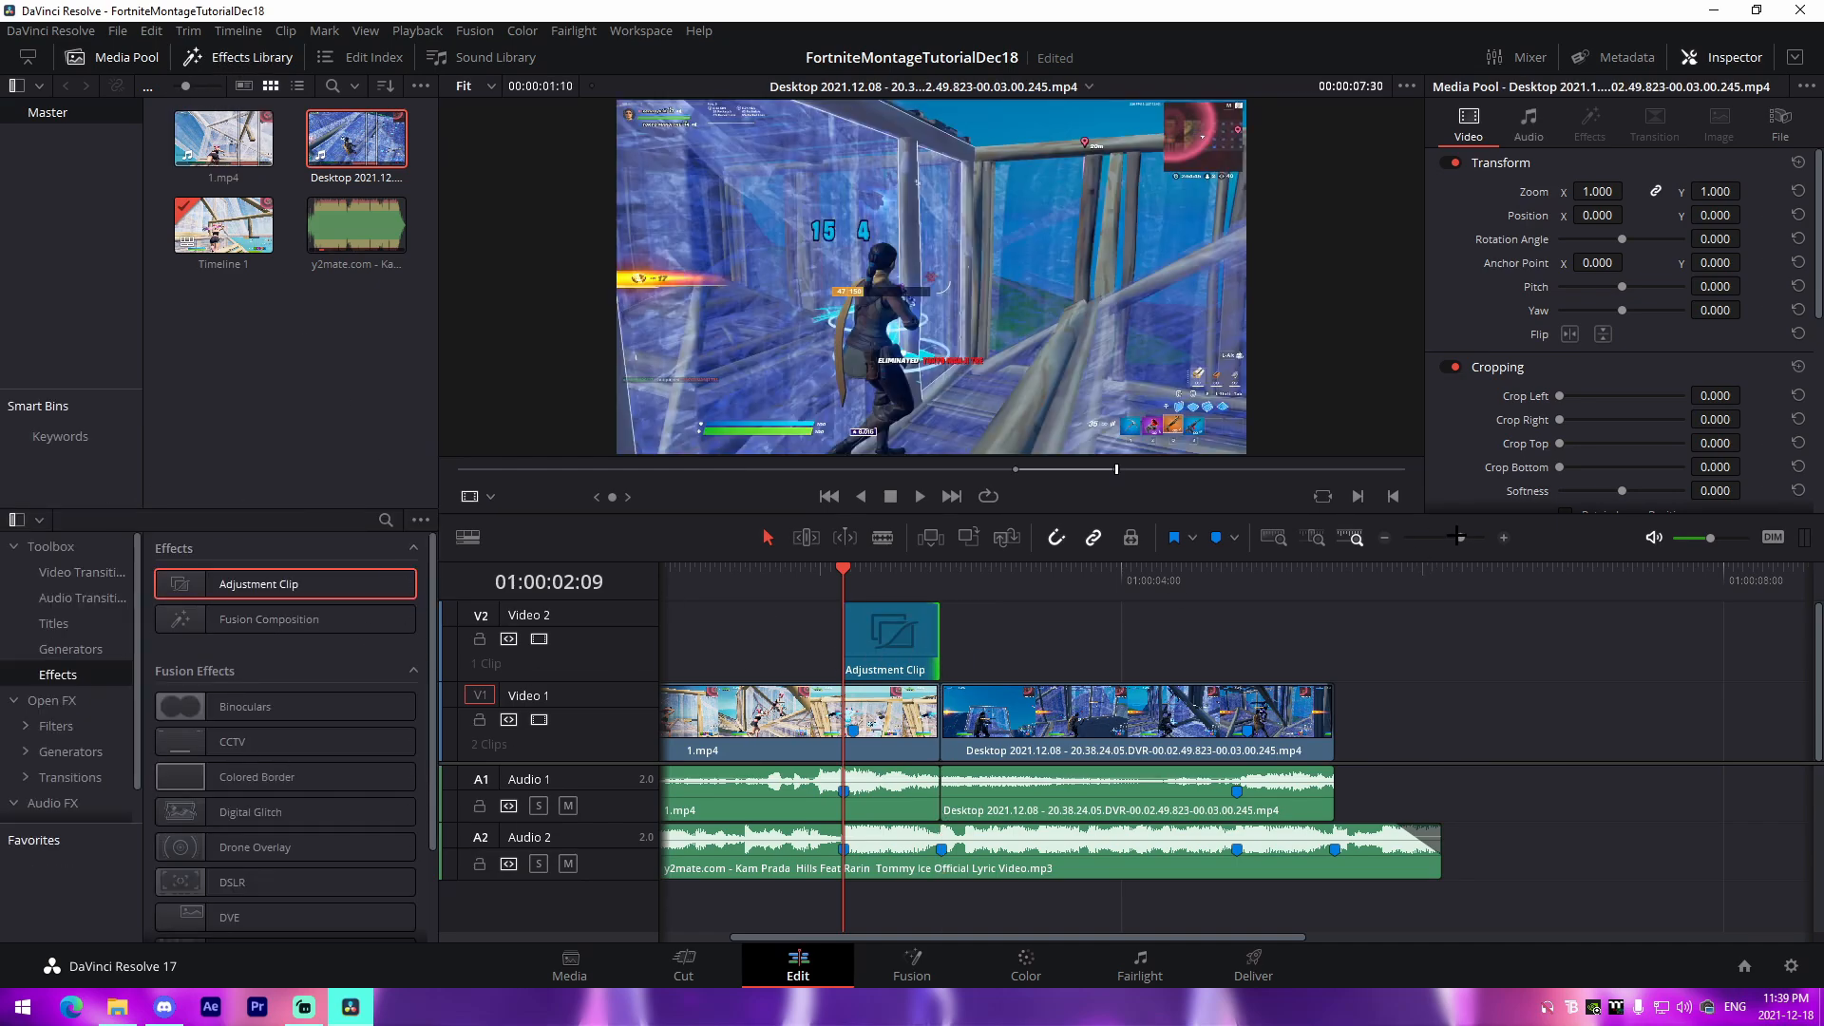
# Open the Adjustment Clip above the end of 1.mp4 on the Fusion page
pyautogui.moveTo(1459, 536); pyautogui.dragTo(1467, 536)
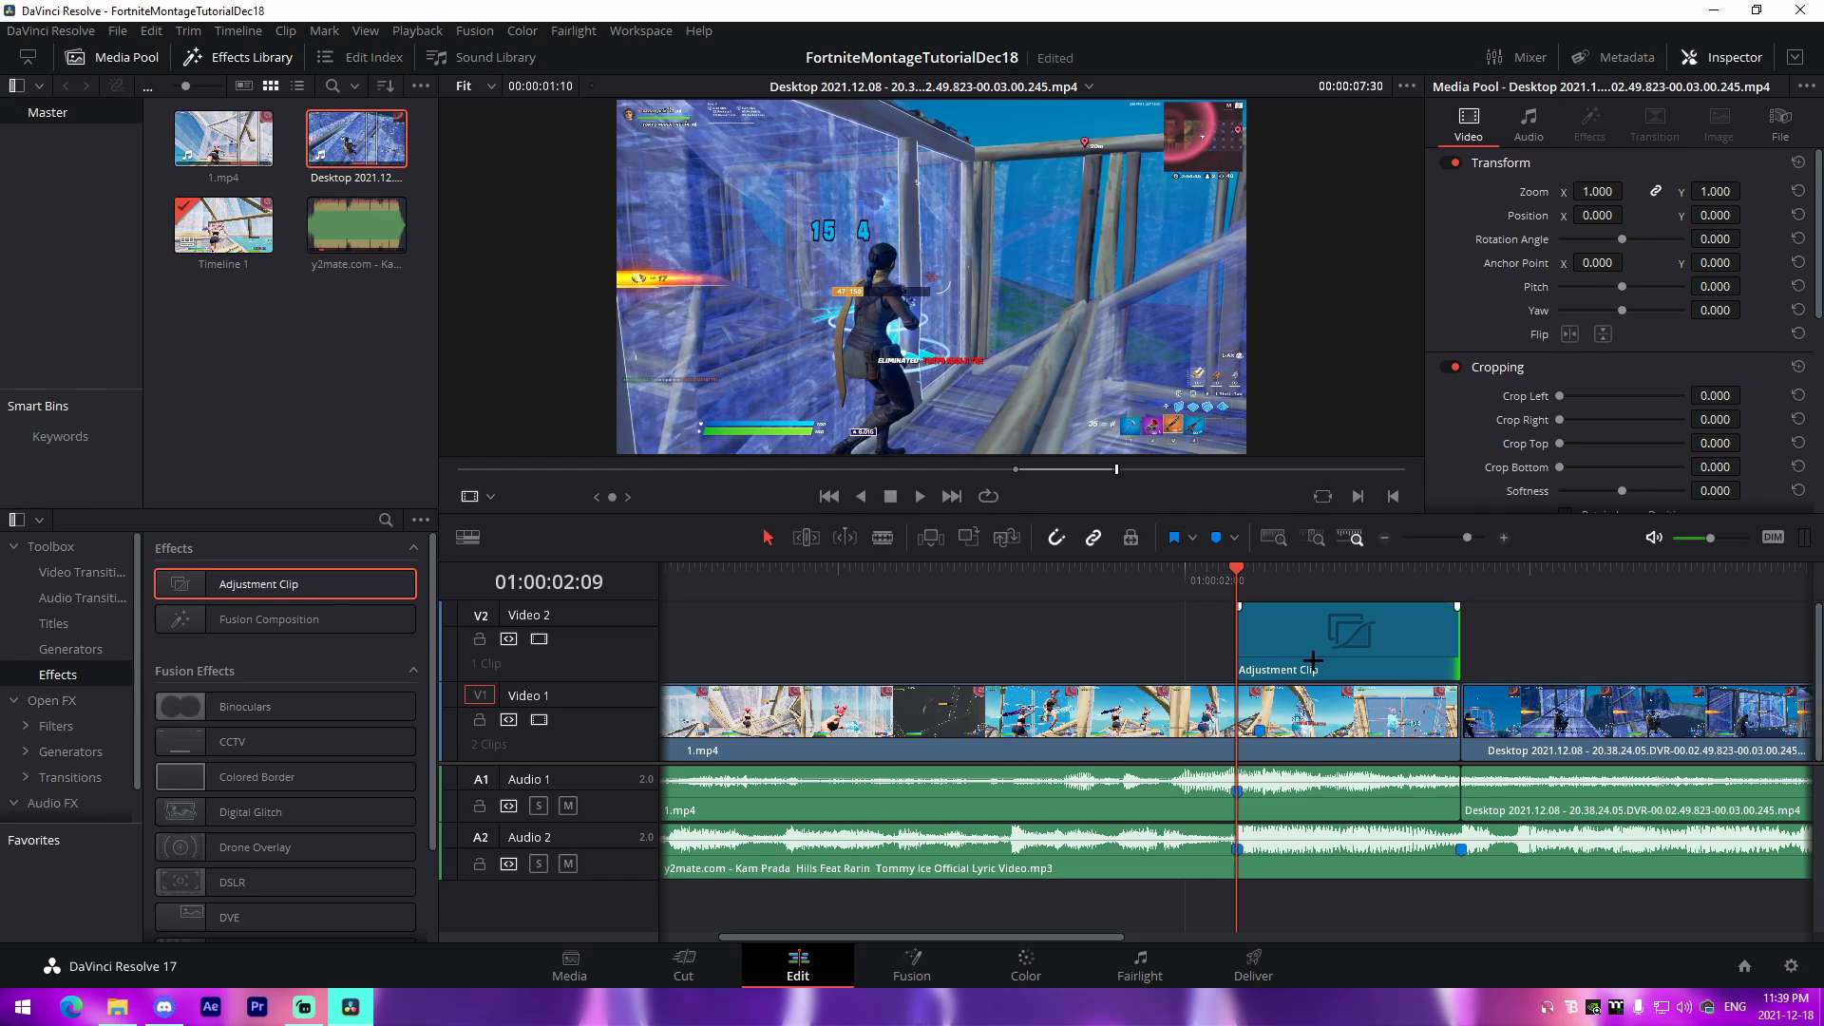
pyautogui.click(1319, 657)
pyautogui.click(1472, 536)
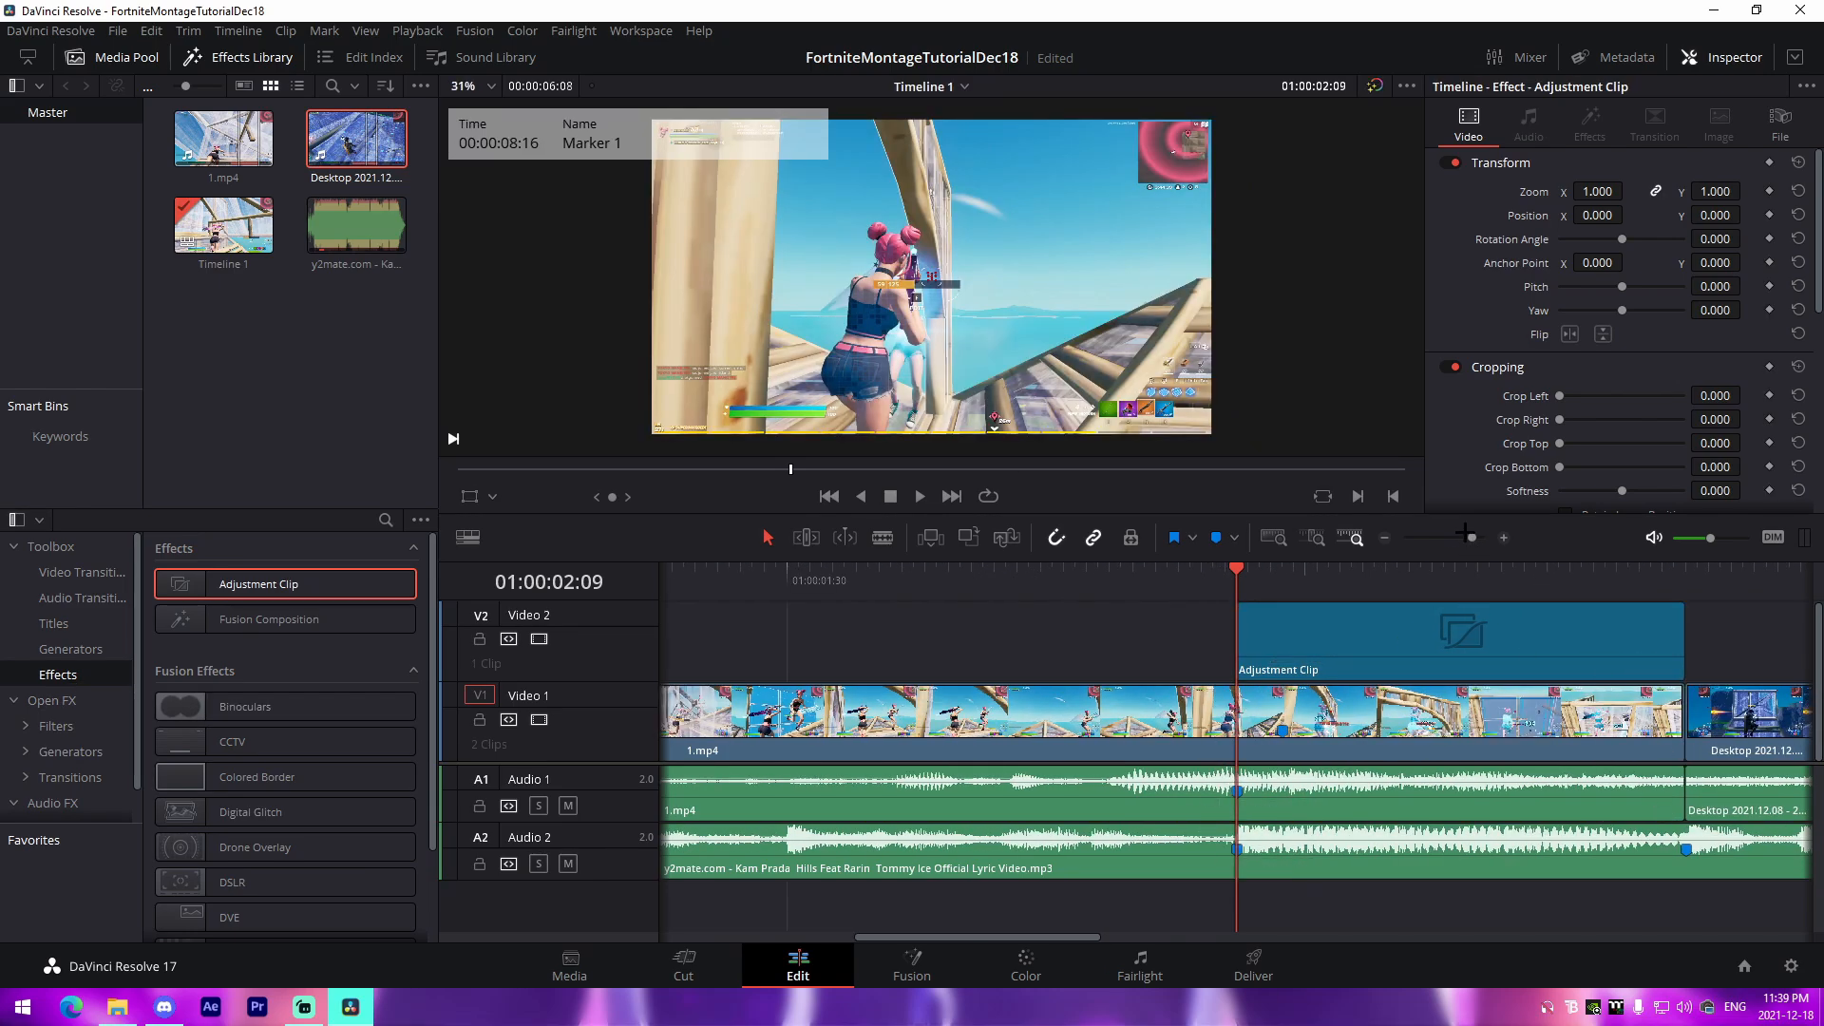
pyautogui.moveTo(1471, 537); pyautogui.dragTo(1461, 537)
pyautogui.click(1111, 616)
pyautogui.click(919, 963)
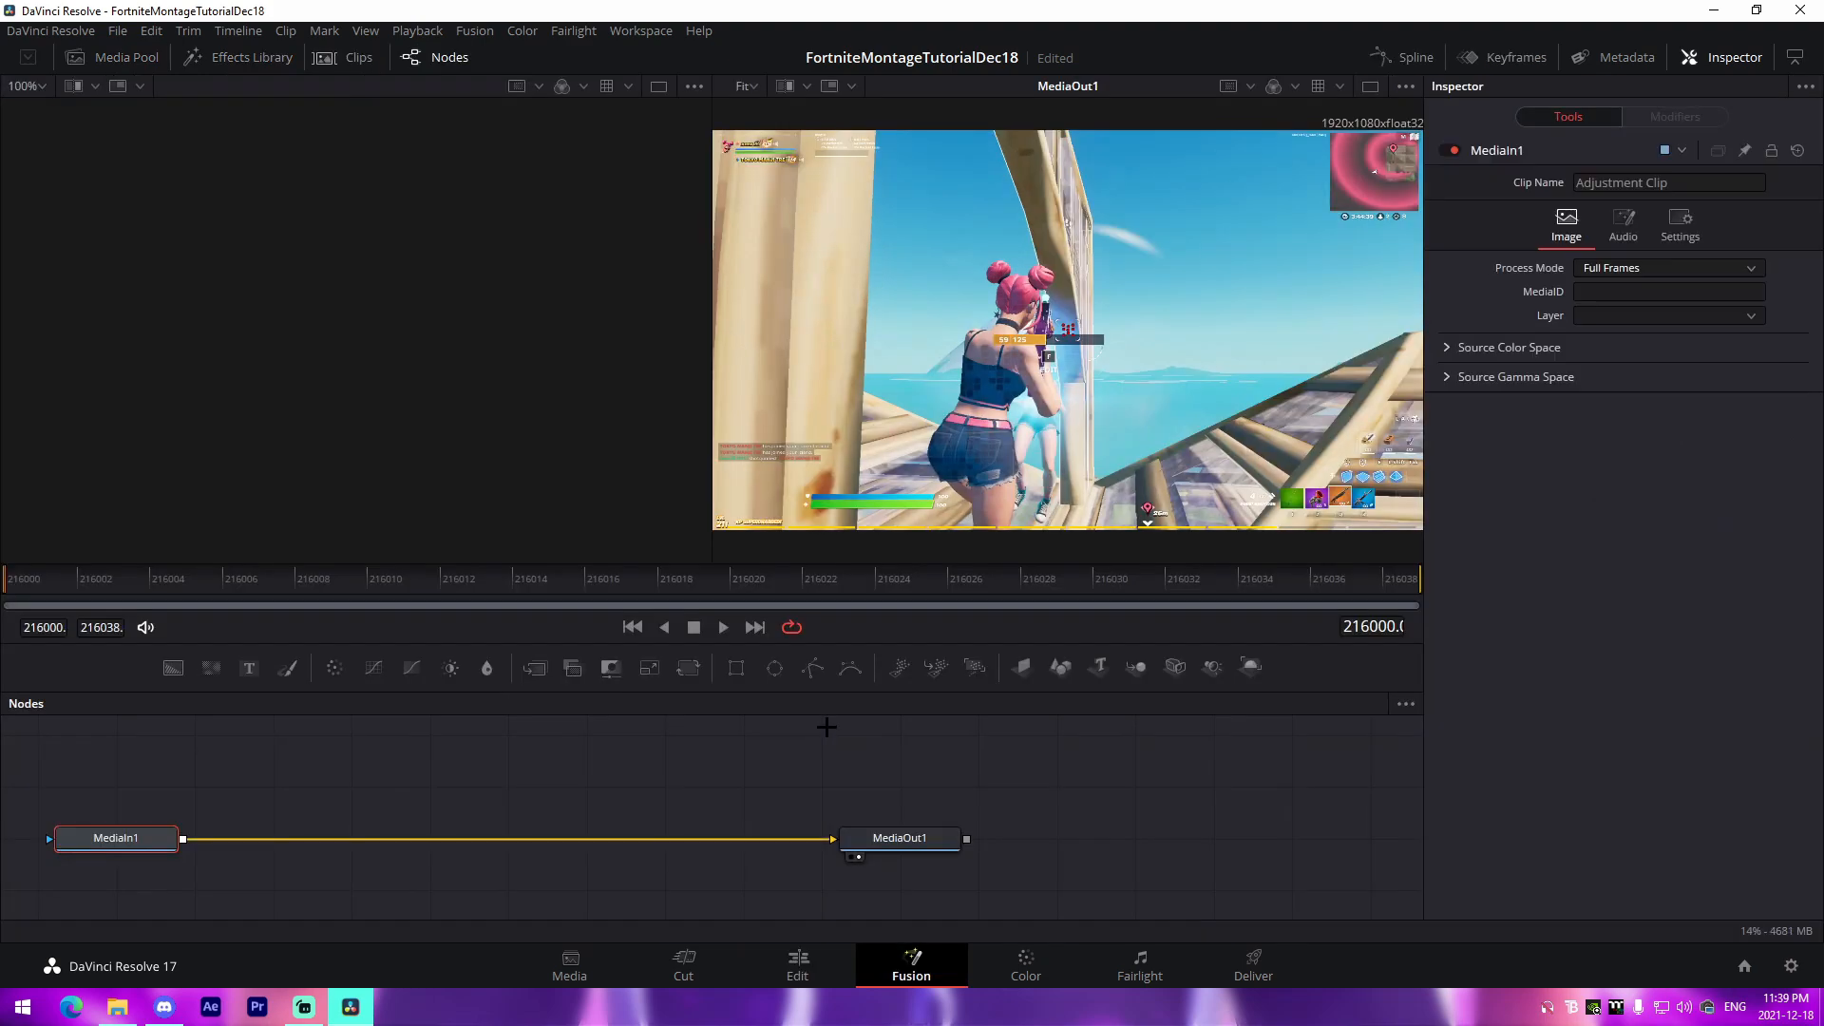
# Add a Camera Shake (CShk) node and a Glow (Glo) node, left unconnected above the MediaIn1–MediaOut1 line
pyautogui.hotkey('shift', 'space')
pyautogui.write('camera')
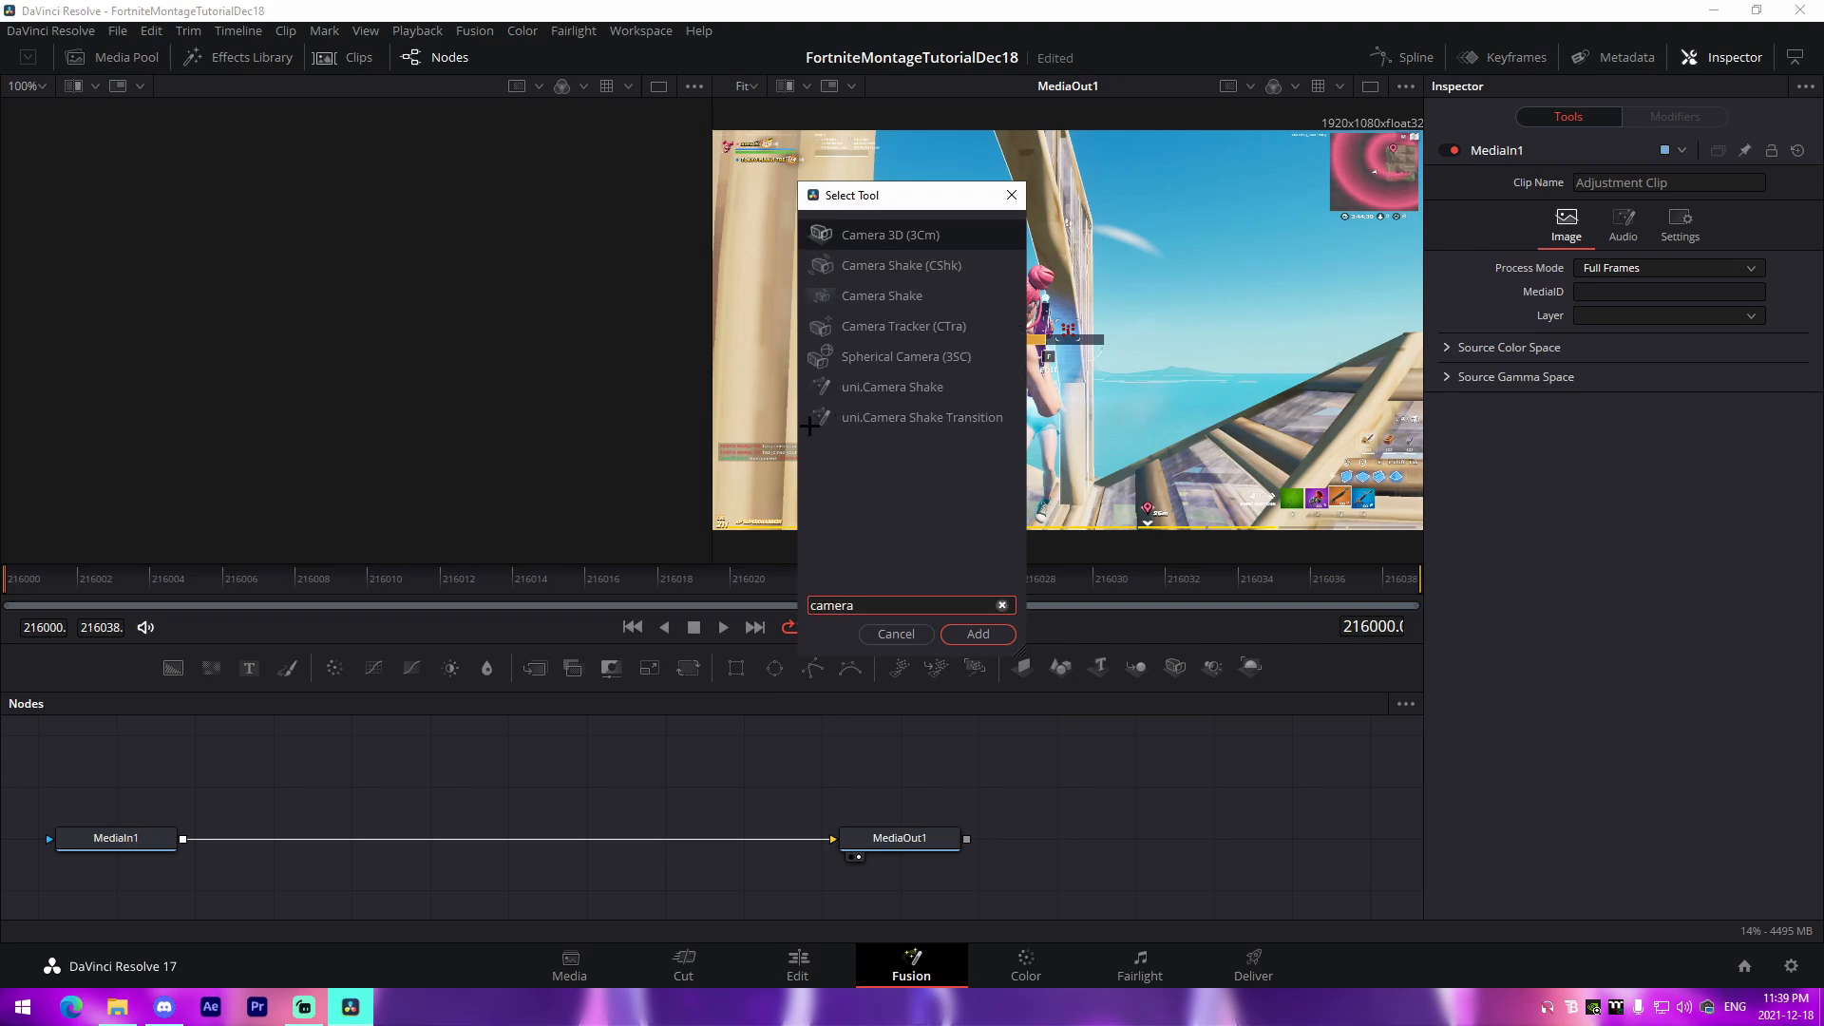
pyautogui.write(' shake')
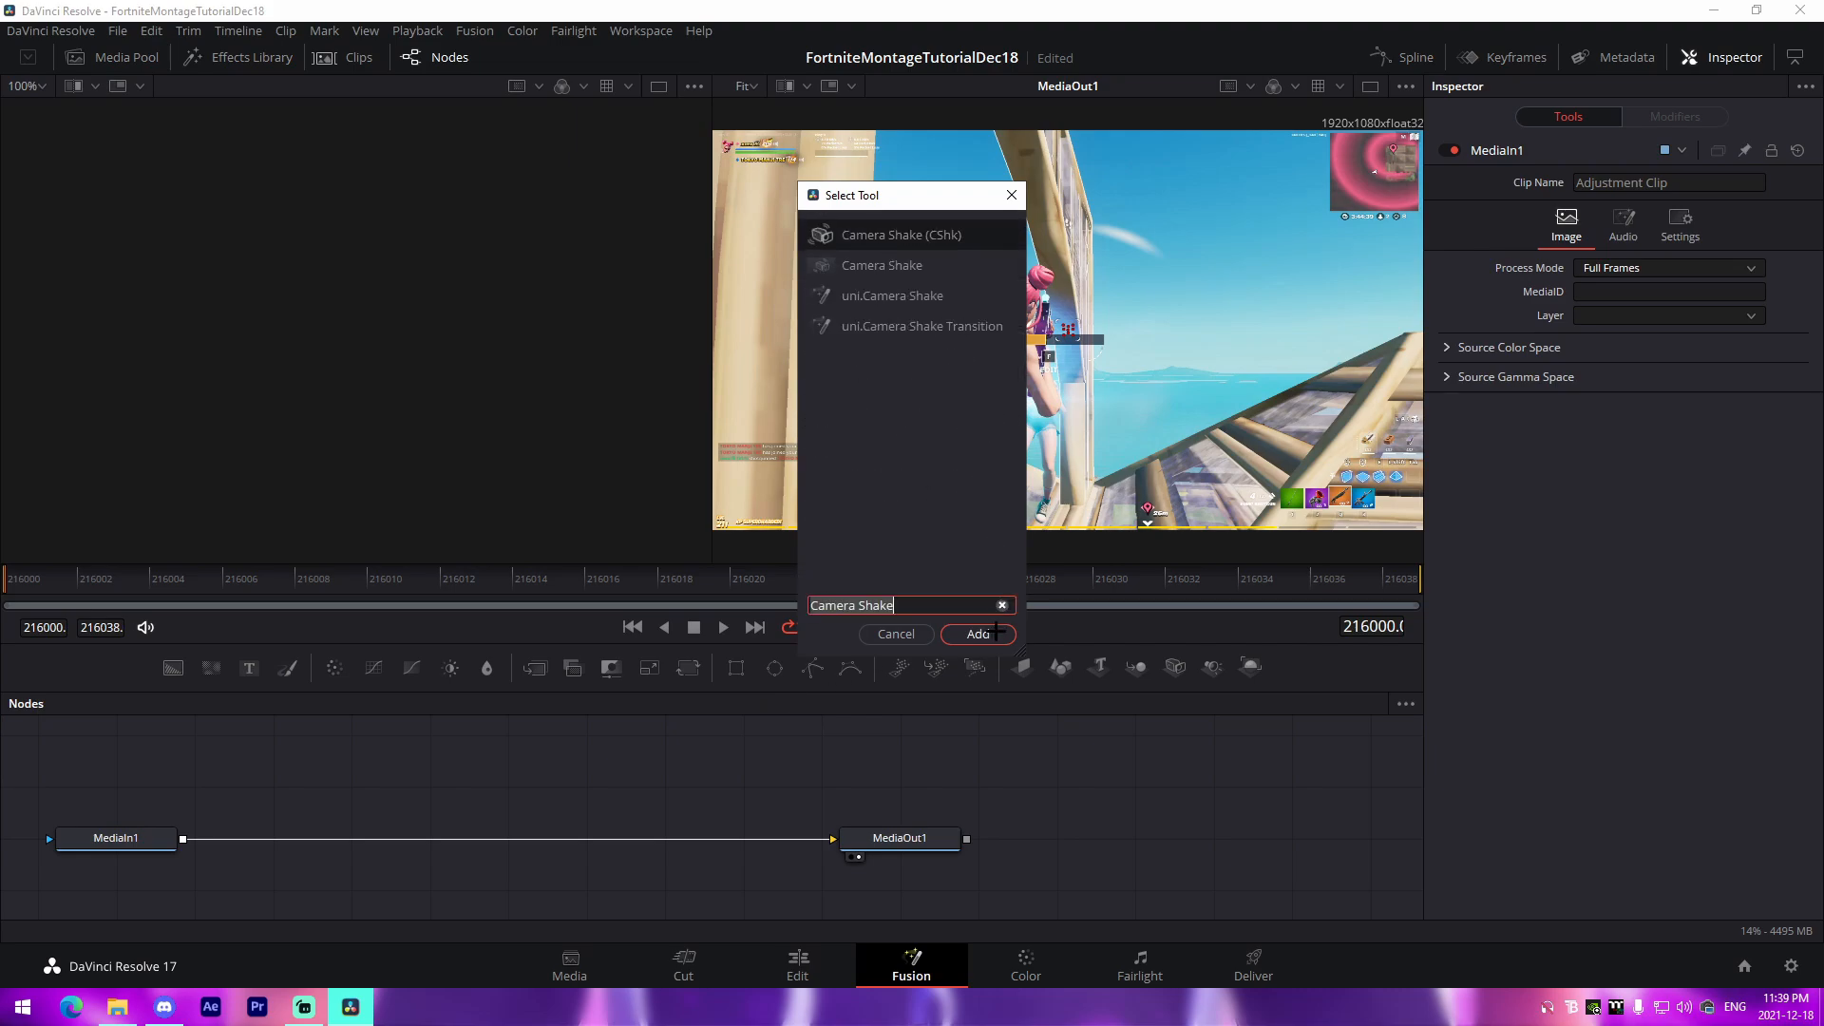
pyautogui.press('Return')
pyautogui.moveTo(733, 747); pyautogui.dragTo(464, 776)
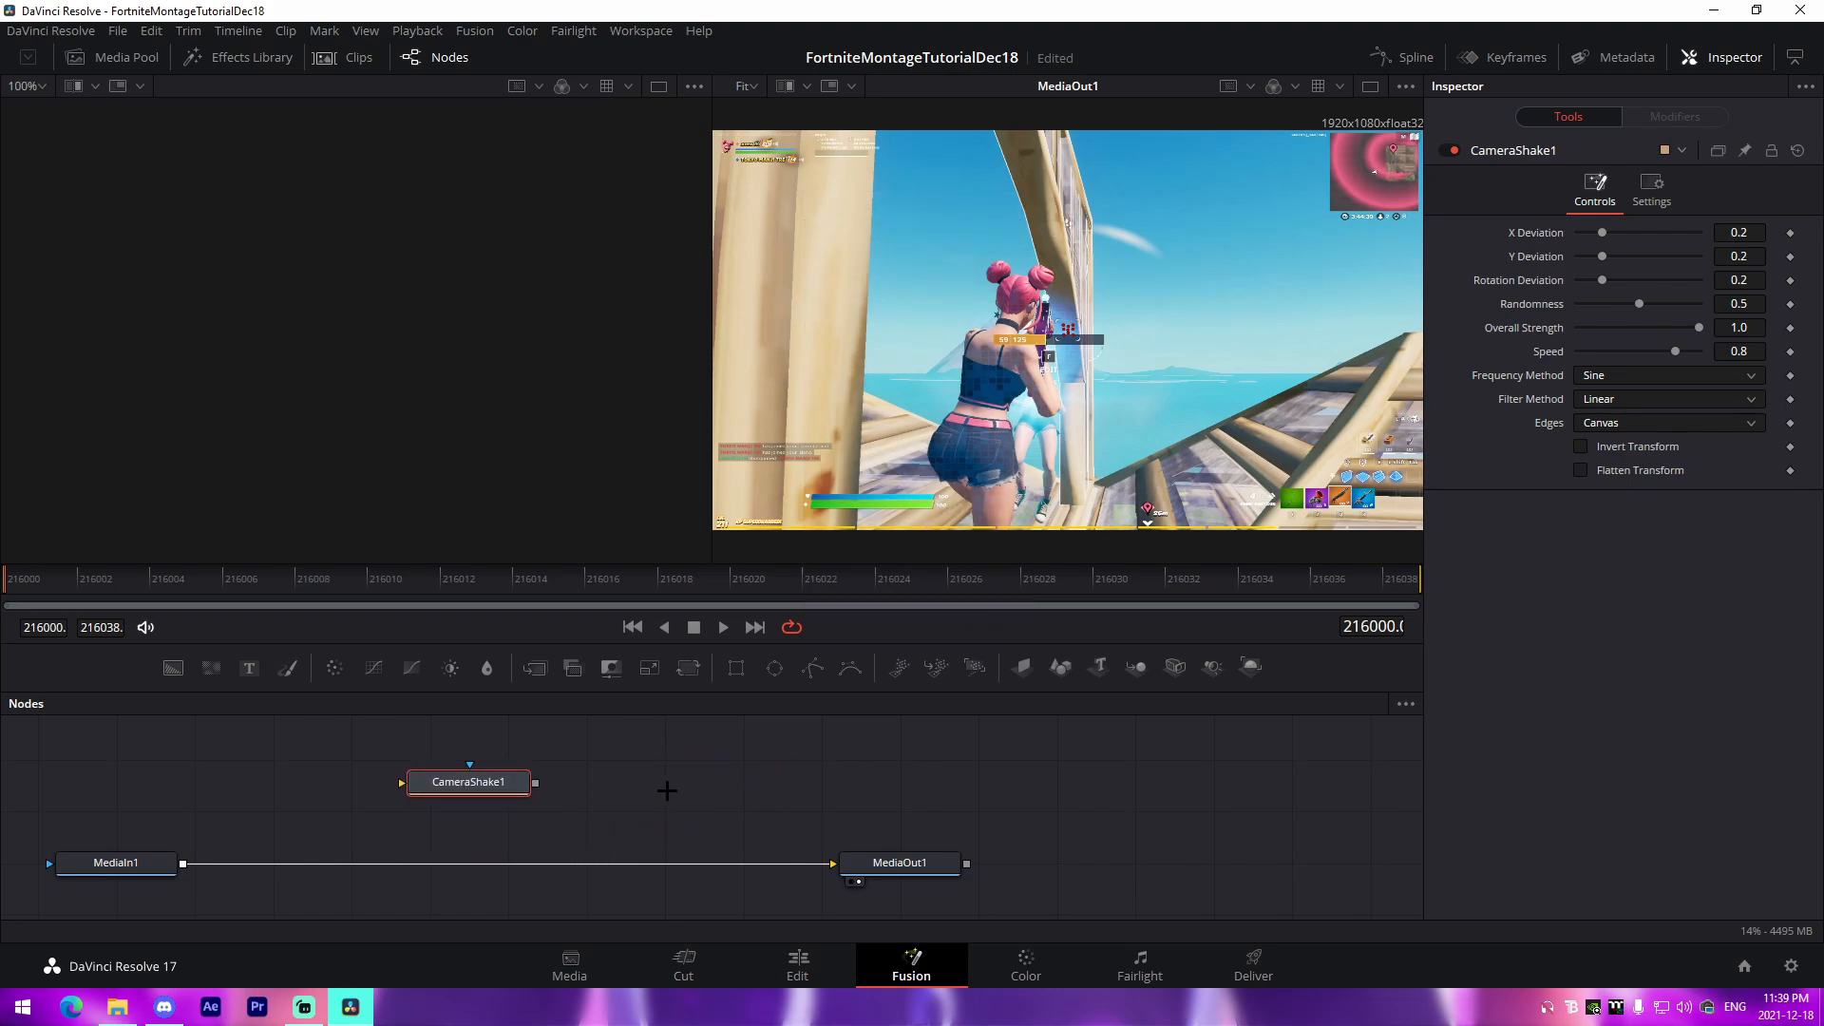
pyautogui.hotkey('shift', 'space')
pyautogui.write('glow')
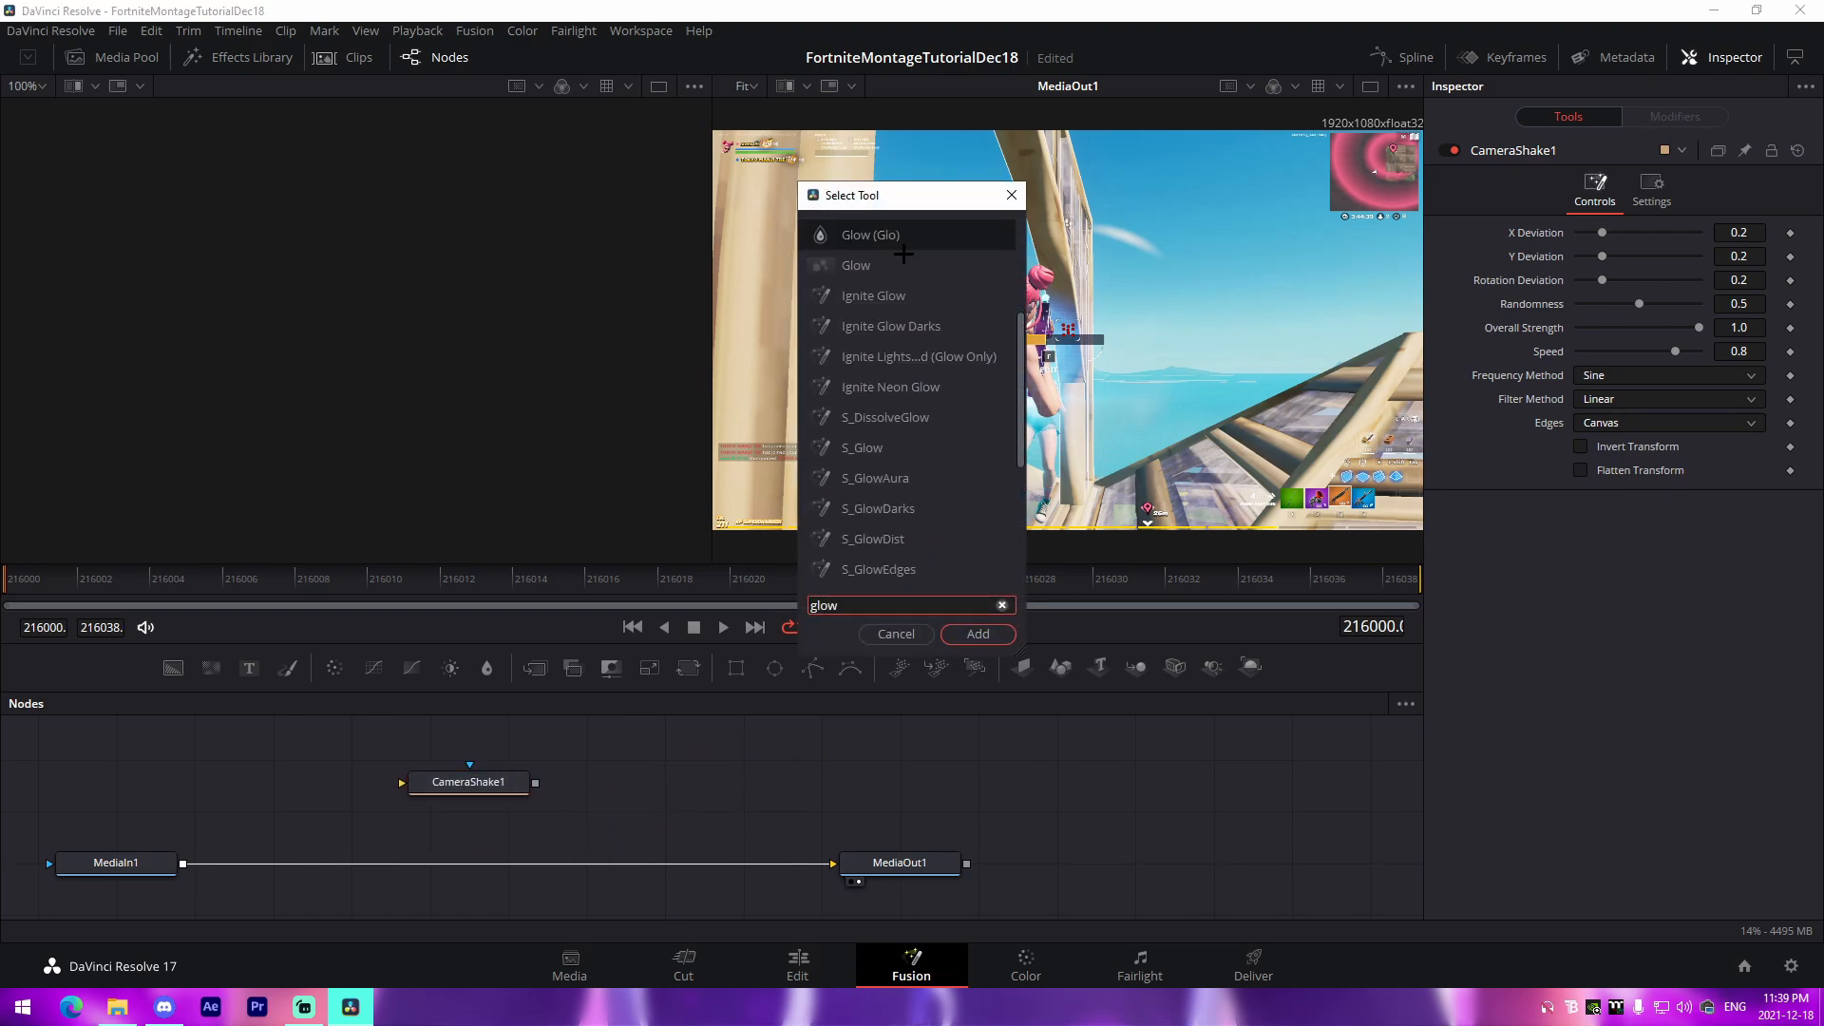
pyautogui.press('Return')
# Add unconnected Flicker Addition and Transform nodes beside the Glow node
pyautogui.hotkey('shift', 'space')
pyautogui.write('fl')
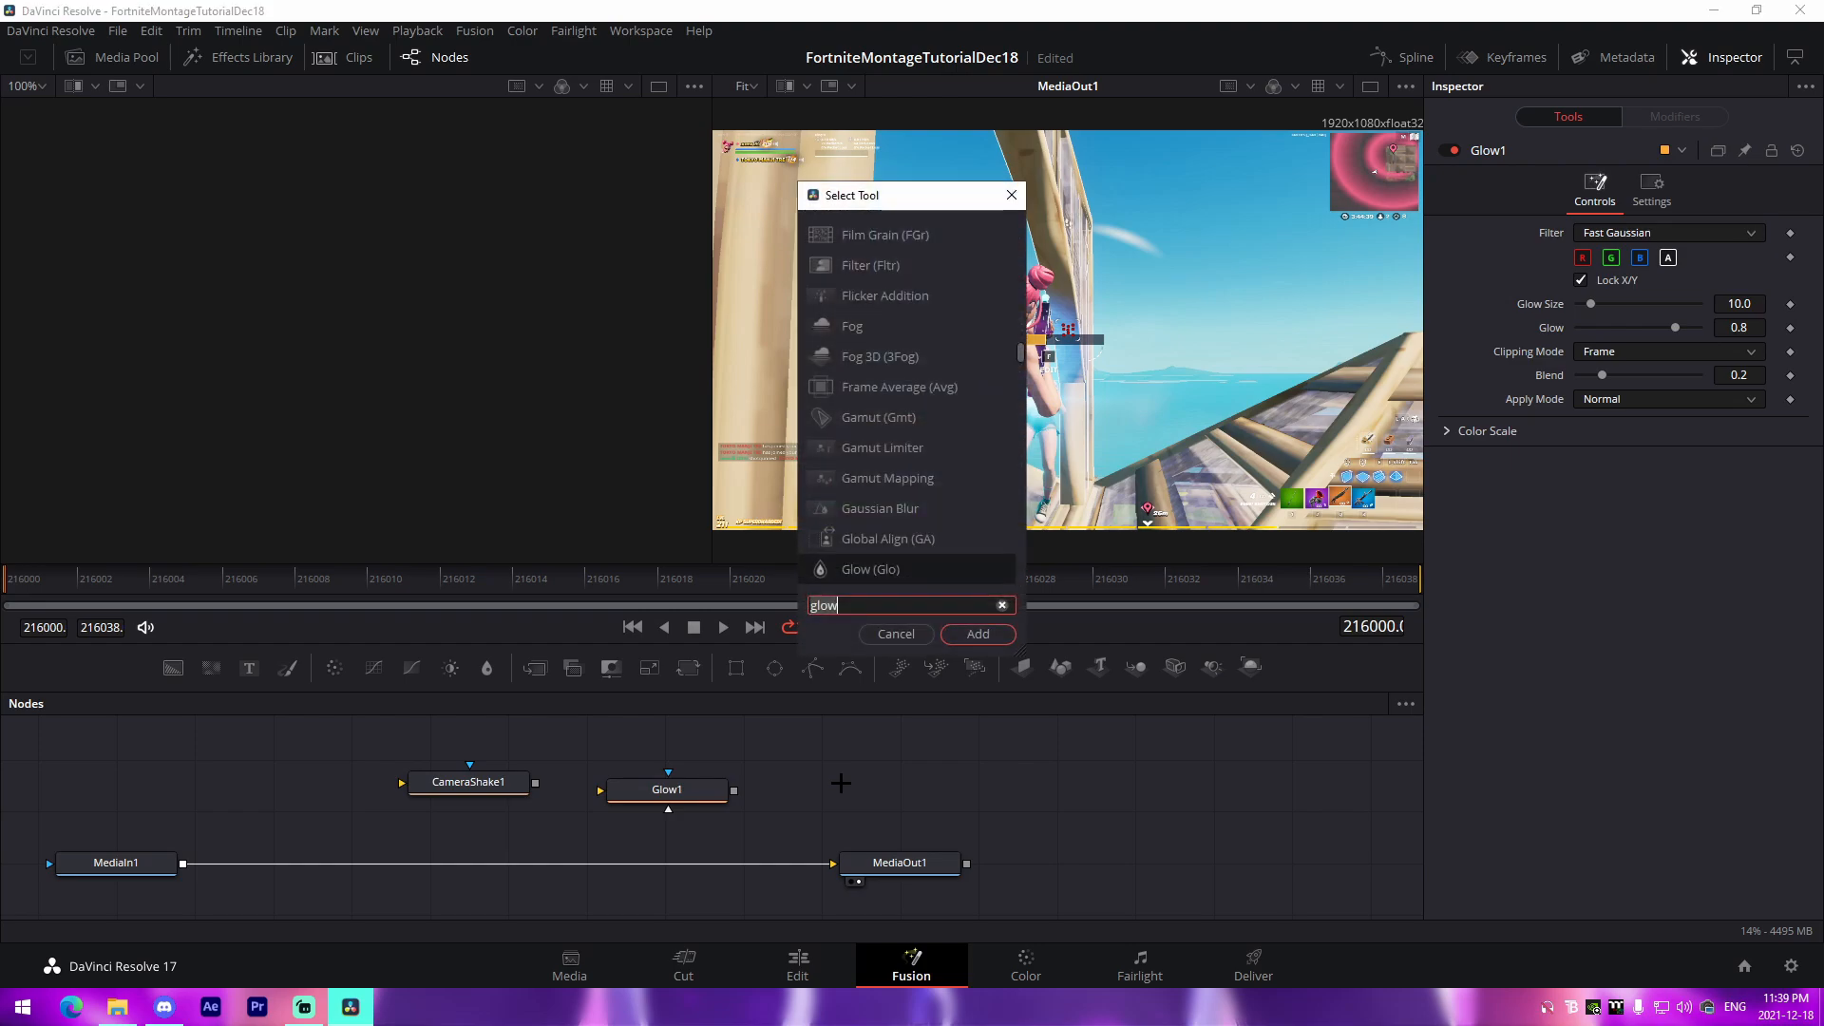
pyautogui.write('icker')
pyautogui.click(957, 631)
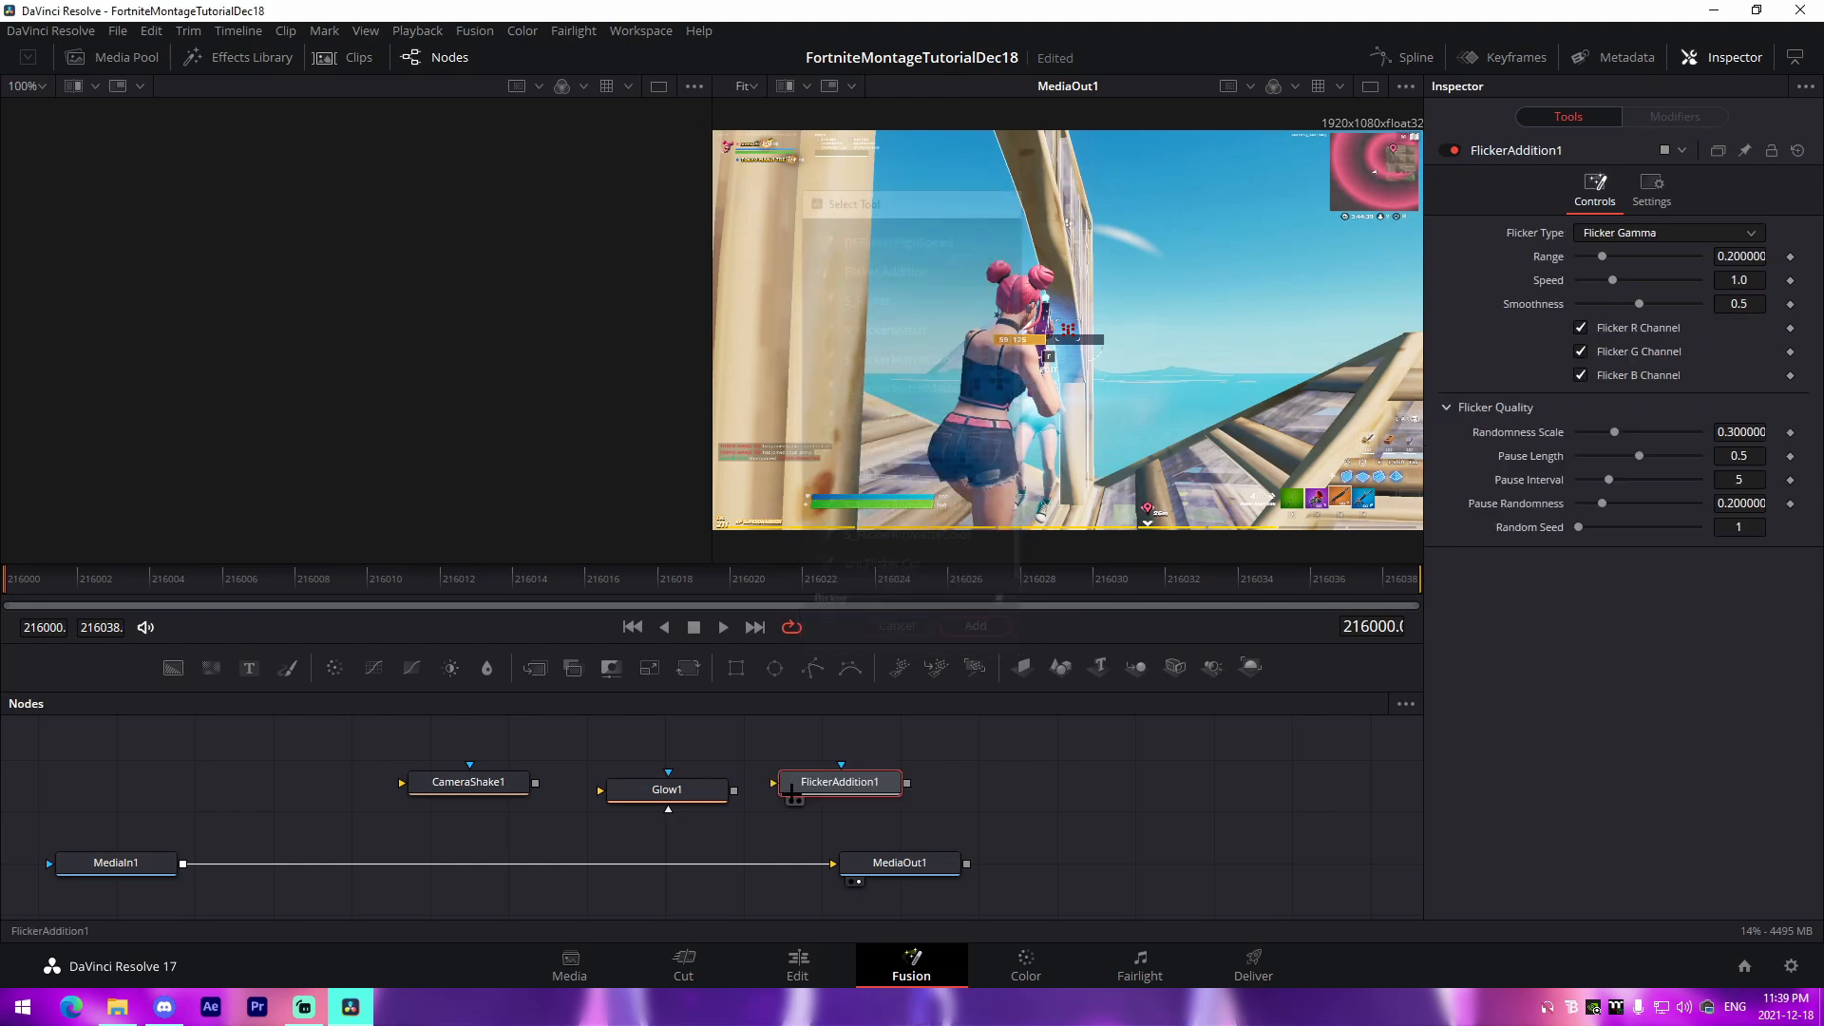
pyautogui.hotkey('shift', 'space')
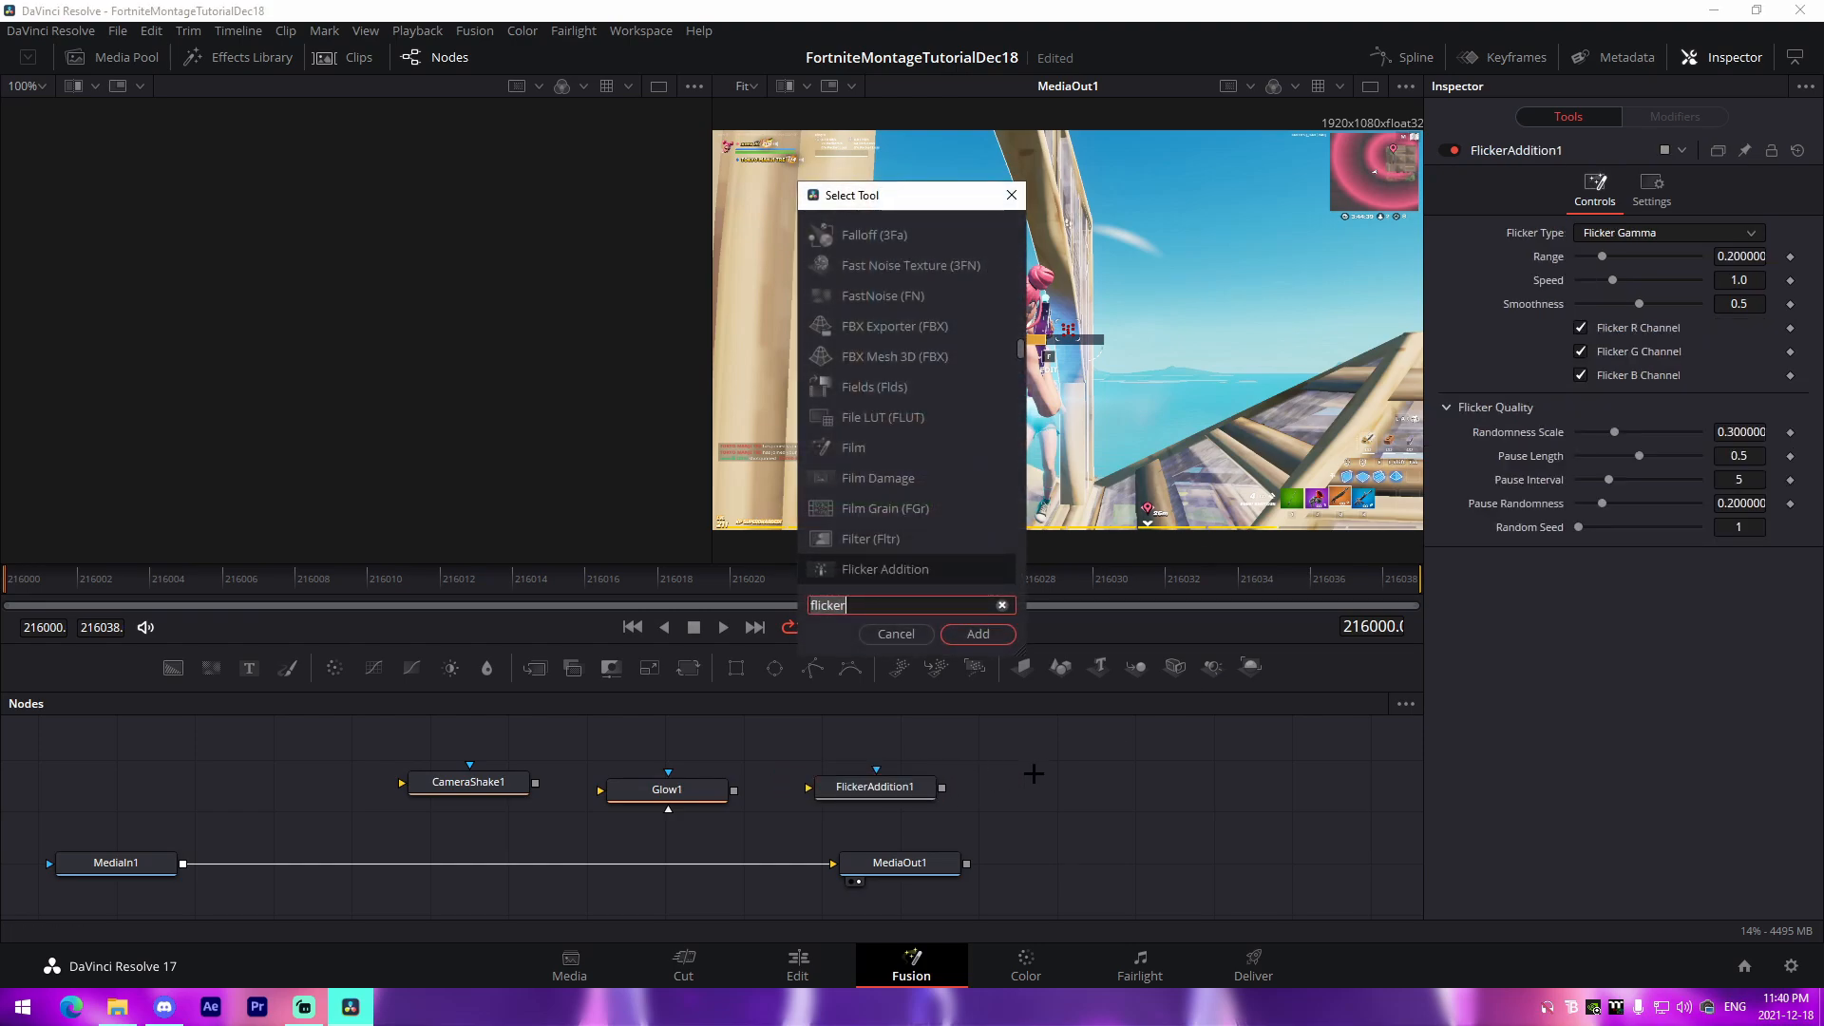
pyautogui.write('Transform')
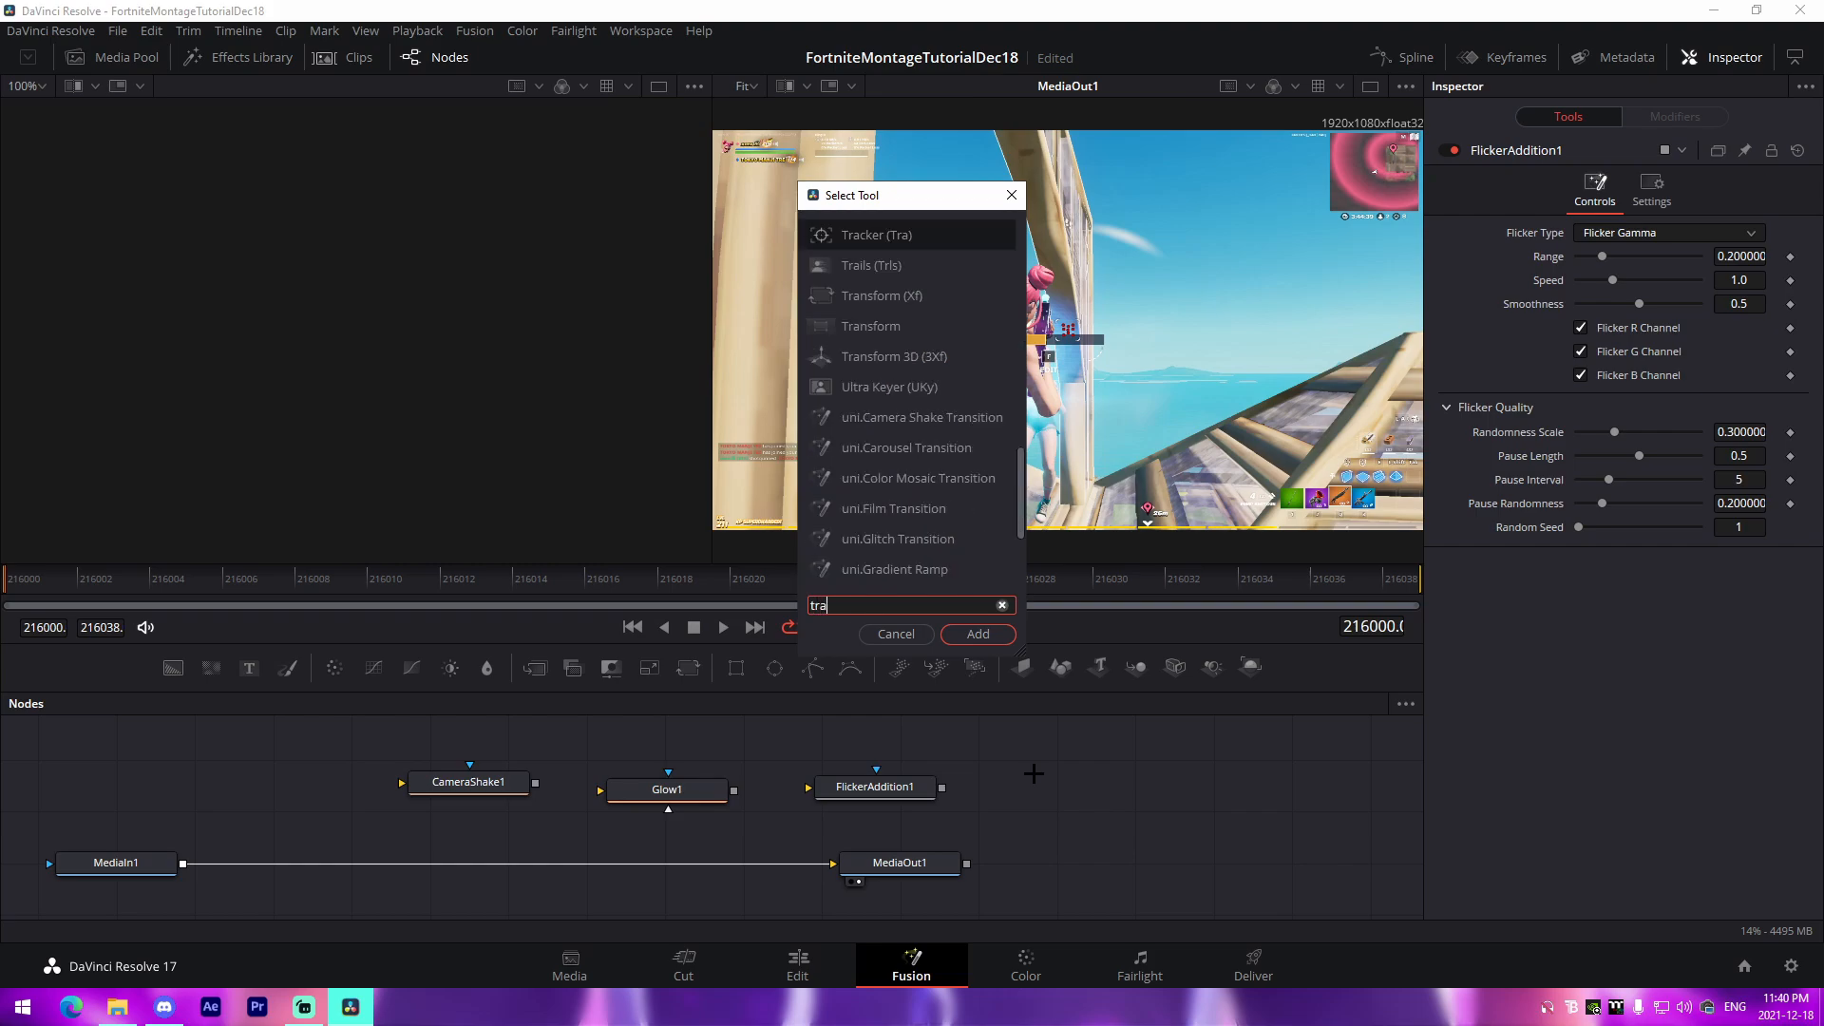
pyautogui.click(974, 636)
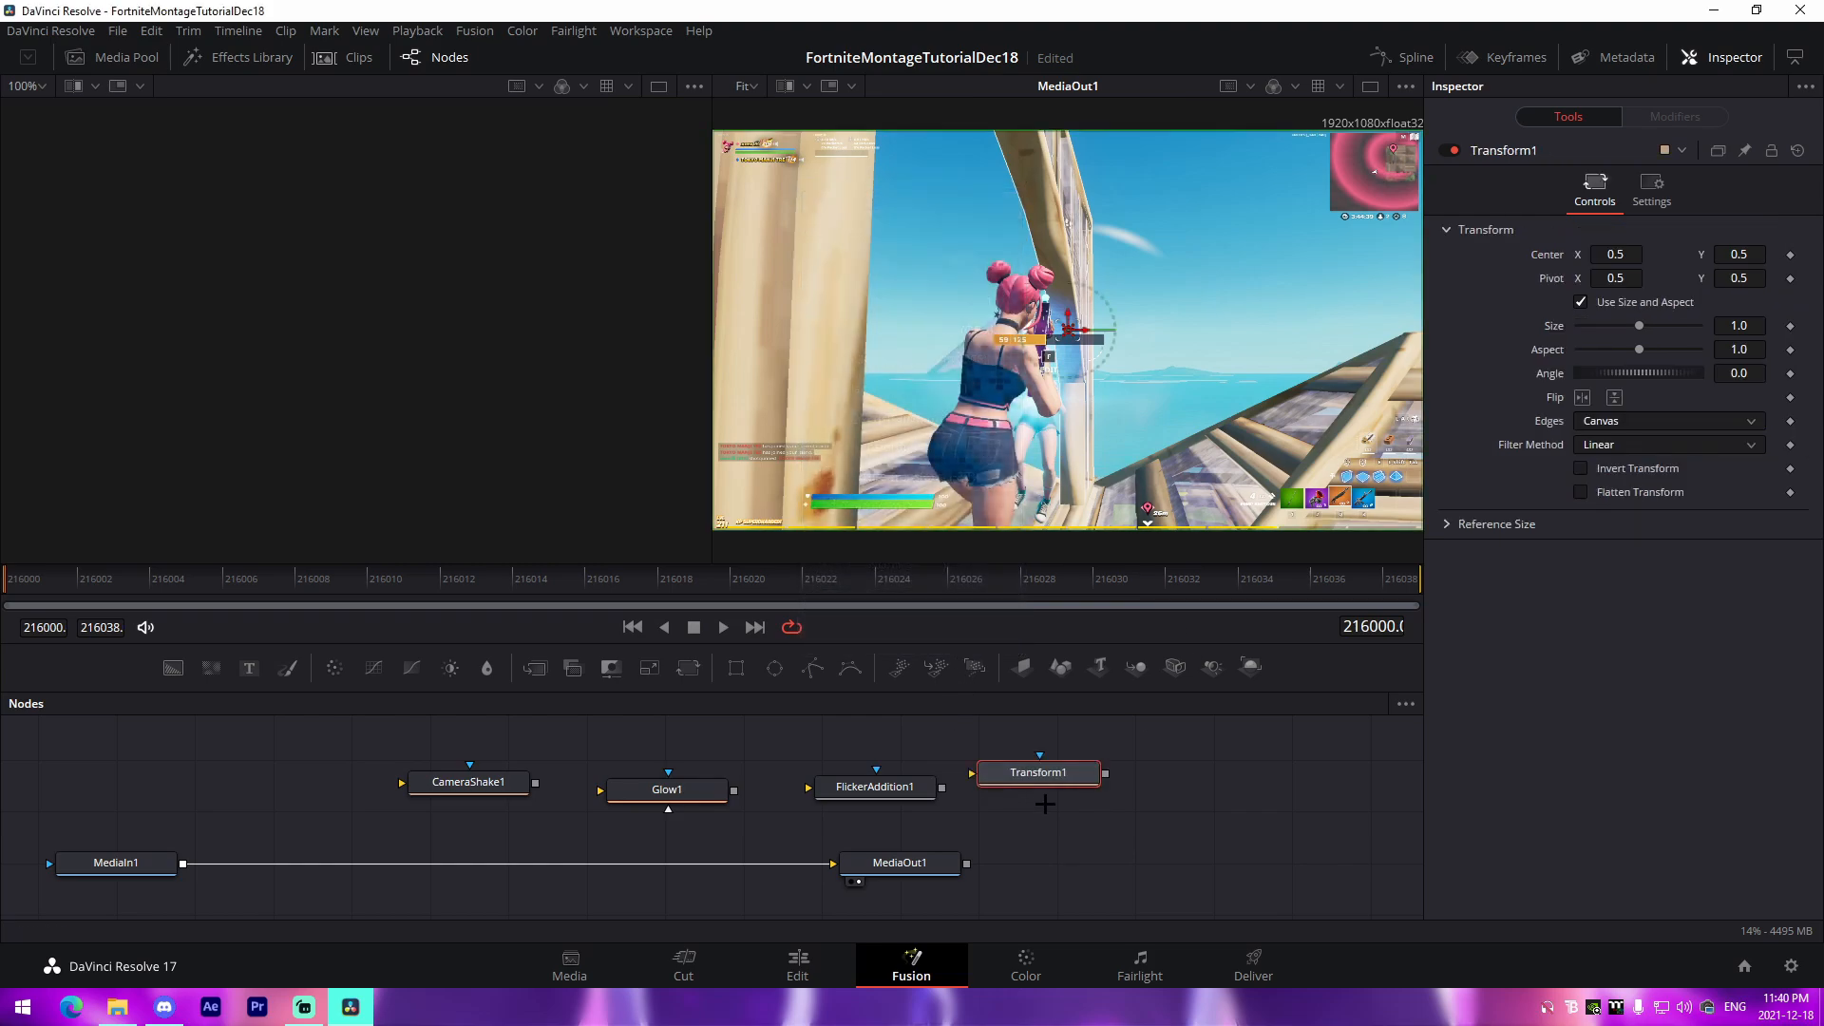
# Insert CameraShake1 between MediaIn1 and MediaOut1, move MediaOut1 further along, and keep the other effect nodes above the line
pyautogui.click(475, 785)
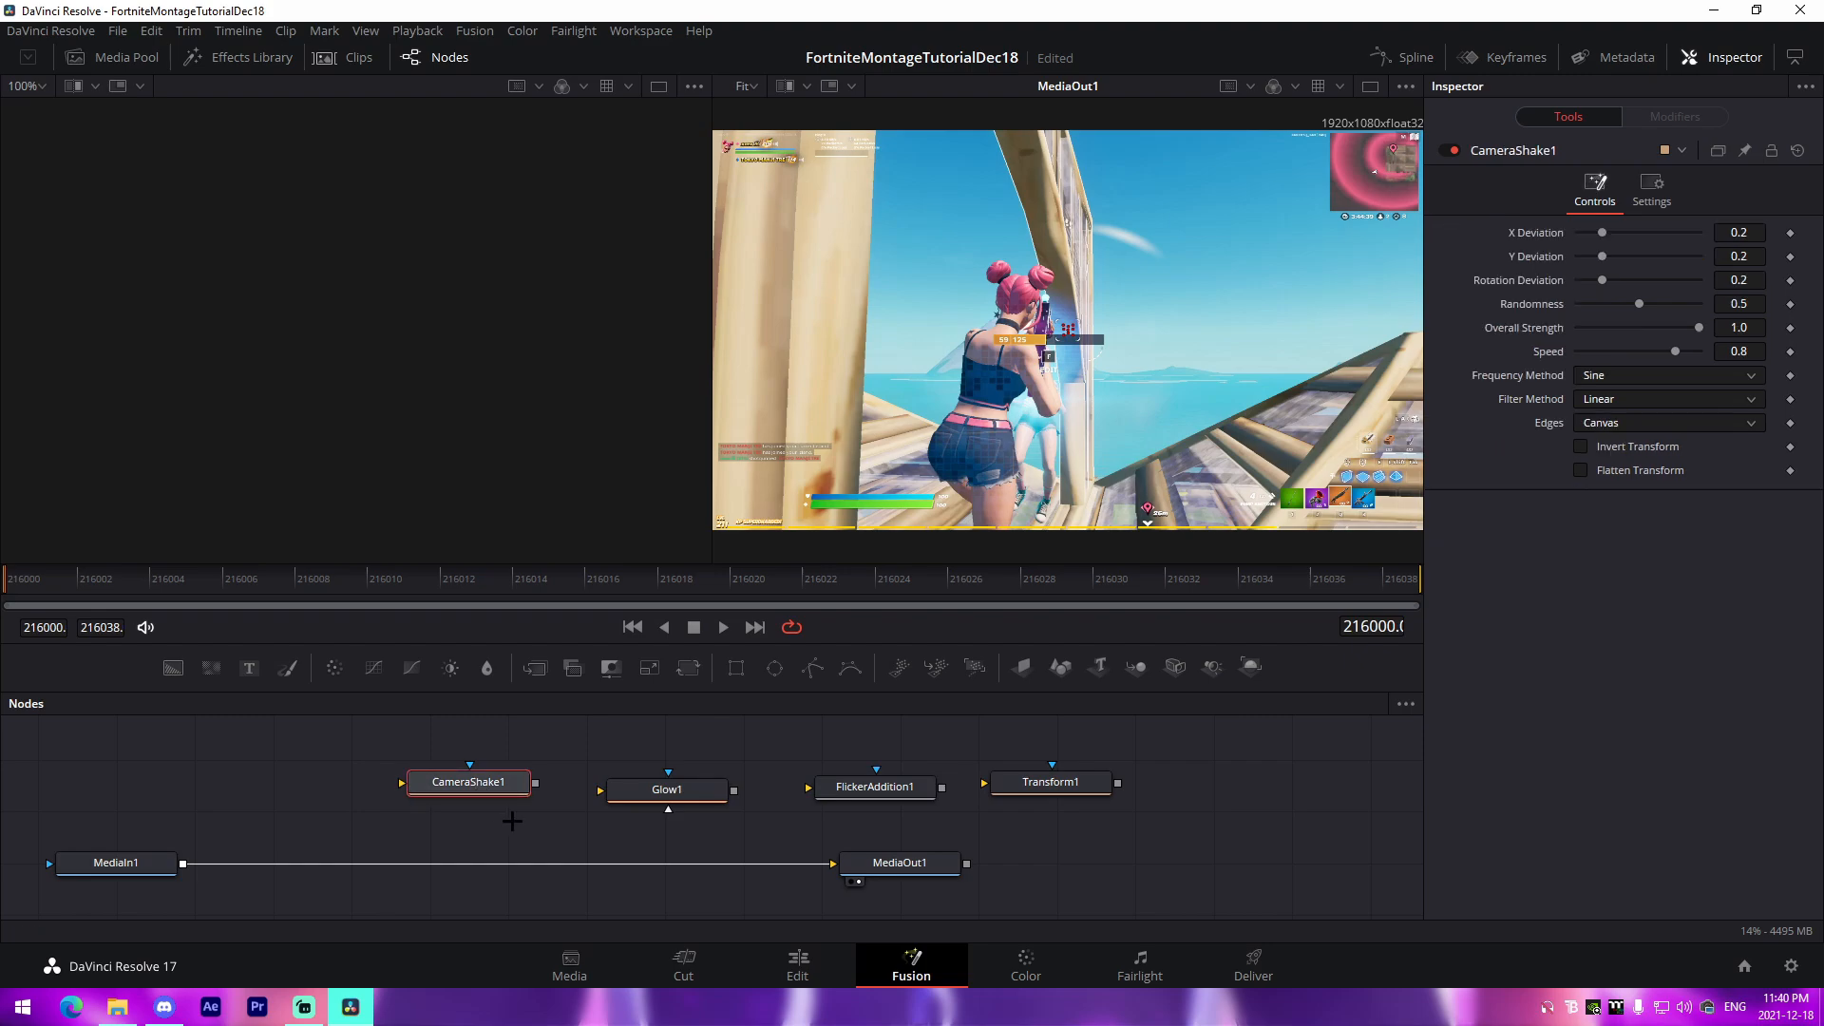
pyautogui.moveTo(463, 785); pyautogui.dragTo(376, 864)
pyautogui.moveTo(665, 791); pyautogui.dragTo(561, 861)
pyautogui.moveTo(887, 787); pyautogui.dragTo(735, 867)
pyautogui.moveTo(1049, 784); pyautogui.dragTo(777, 804)
pyautogui.moveTo(900, 864); pyautogui.dragTo(1097, 838)
pyautogui.moveTo(719, 868); pyautogui.dragTo(644, 809)
pyautogui.moveTo(578, 867); pyautogui.dragTo(642, 832)
pyautogui.click(502, 855)
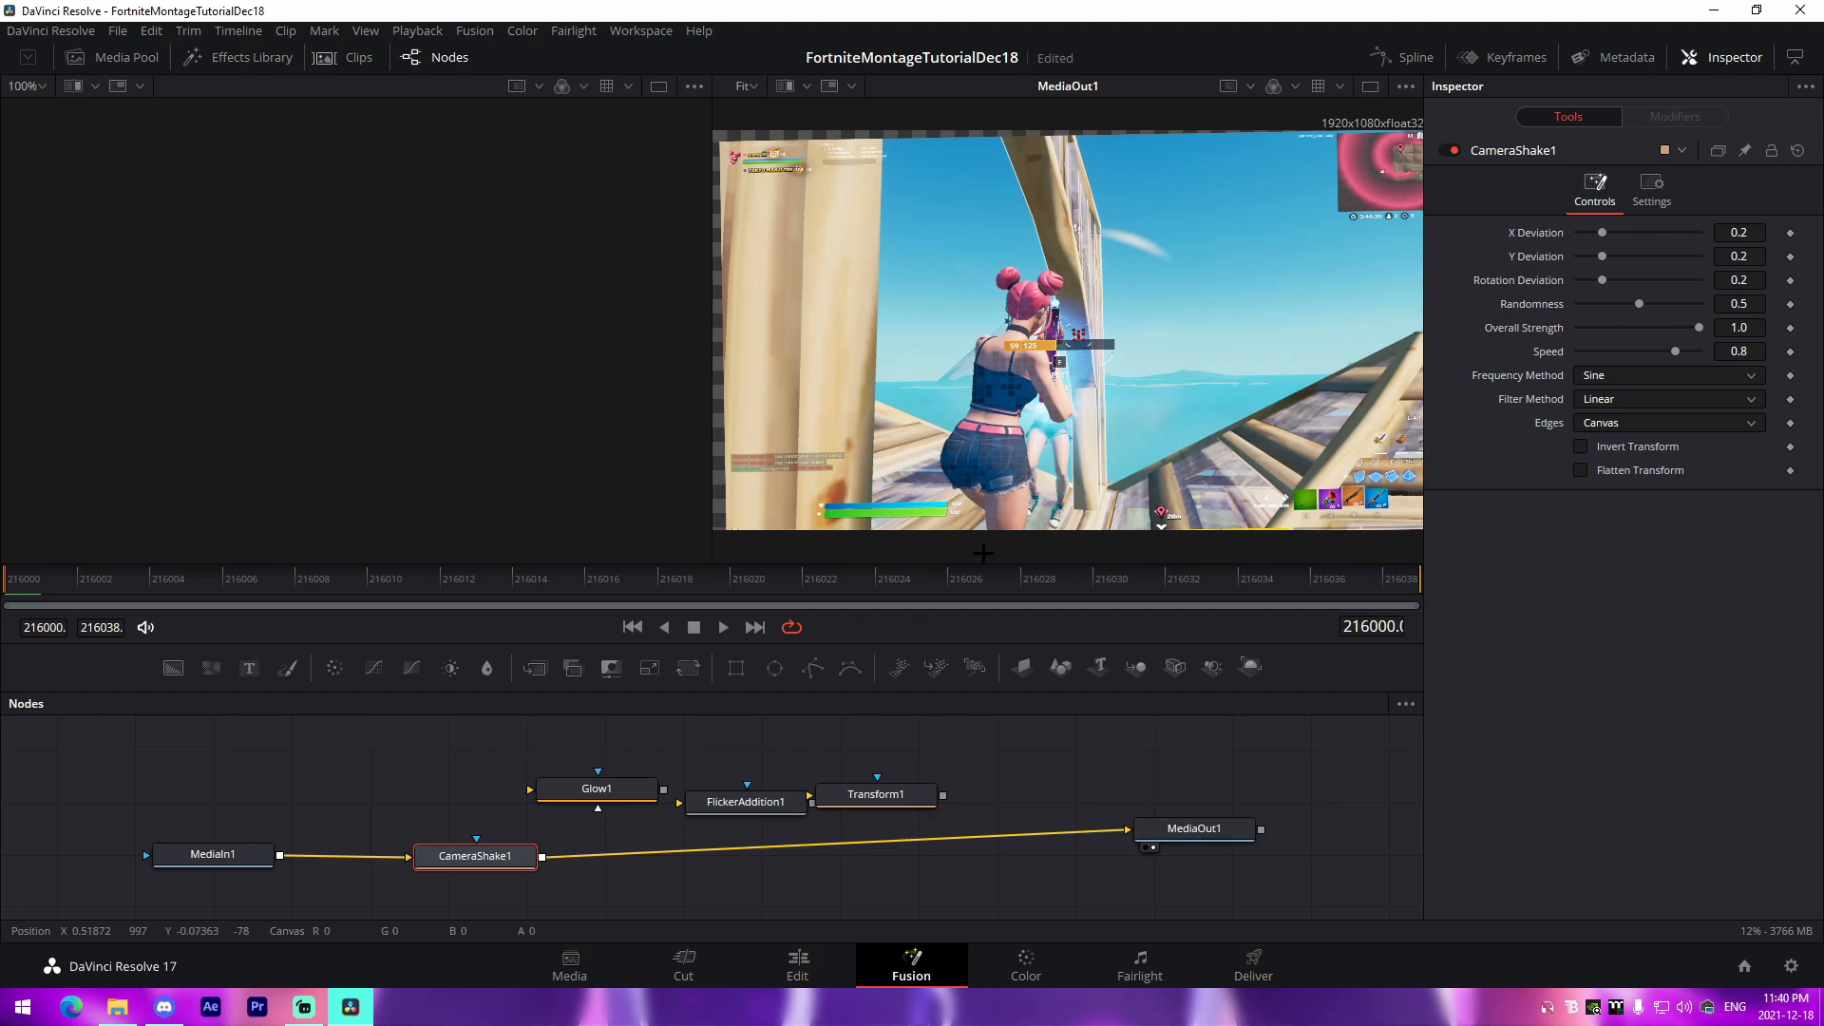
# Set CameraShake1's X Deviation, Y Deviation and Randomness to 0.0 and its Rotation Deviation to 0.45
pyautogui.moveTo(1604, 231); pyautogui.dragTo(1575, 255)
pyautogui.click(1743, 281)
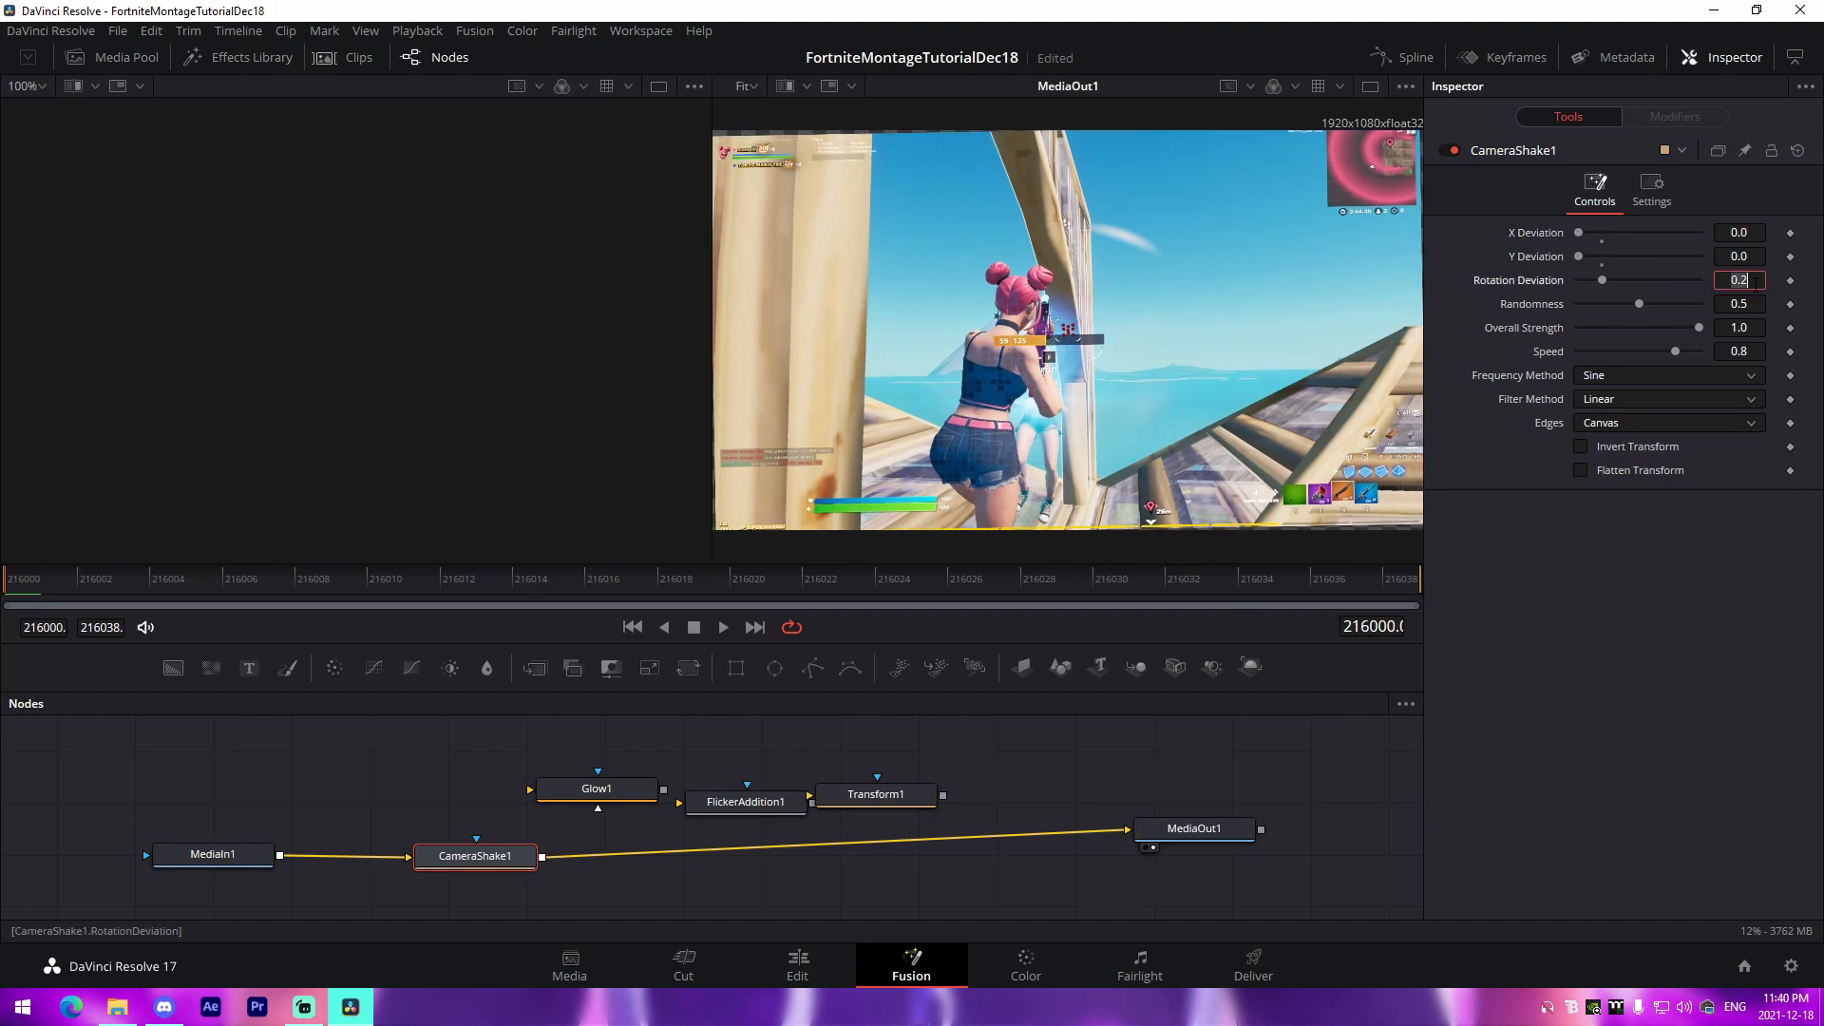
pyautogui.write('.45')
pyautogui.press('Tab')
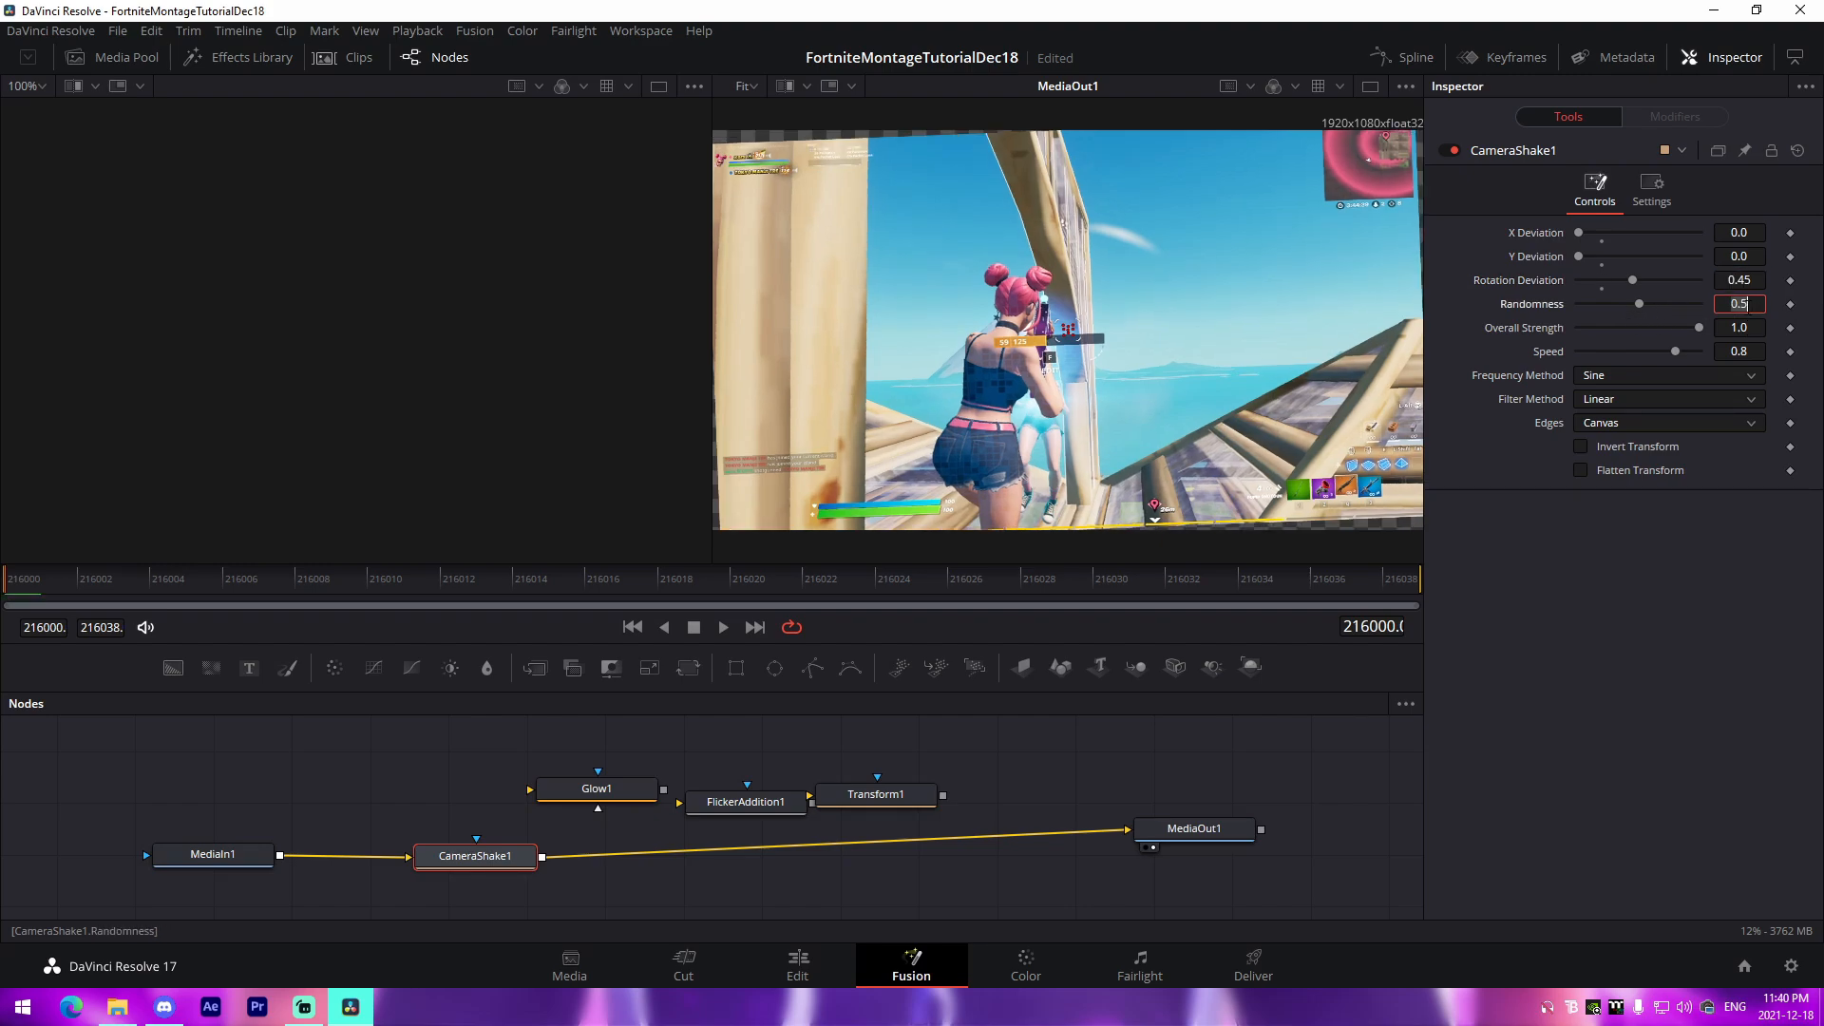
pyautogui.moveTo(1638, 304); pyautogui.dragTo(1635, 302)
pyautogui.click(1761, 329)
pyautogui.write('.0')
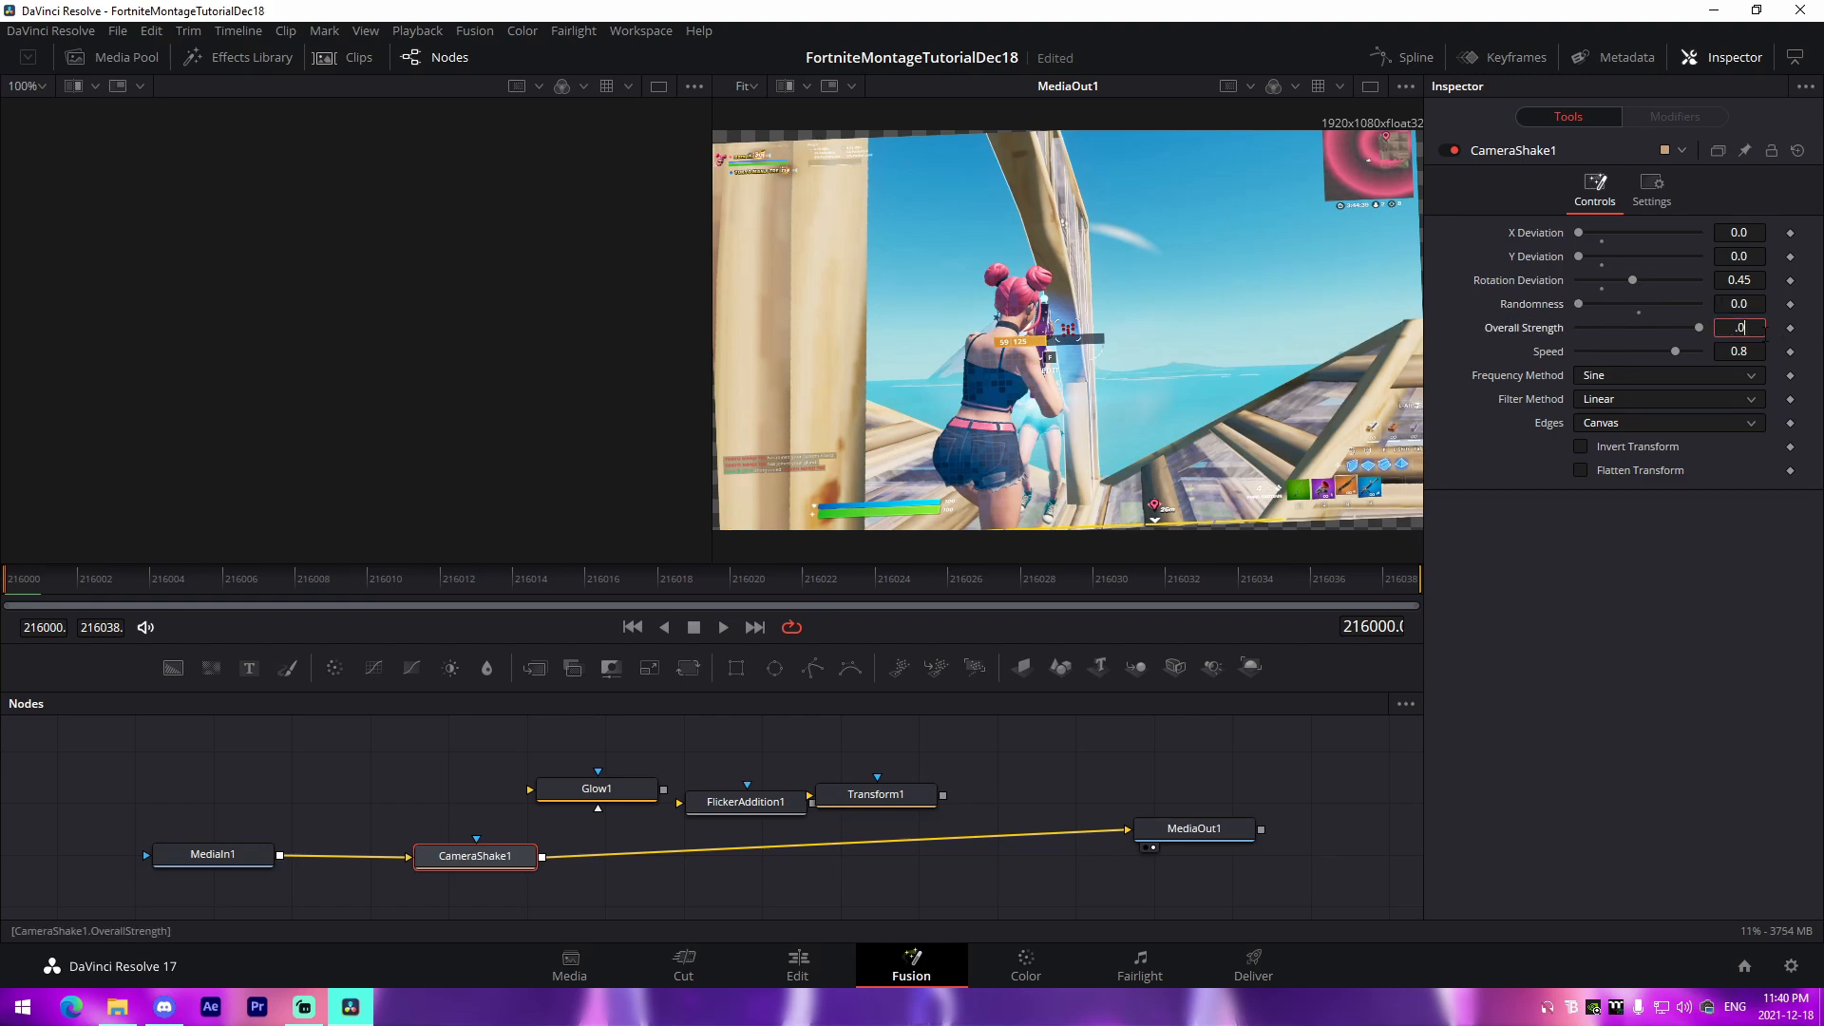
pyautogui.write('9')
pyautogui.press('Tab')
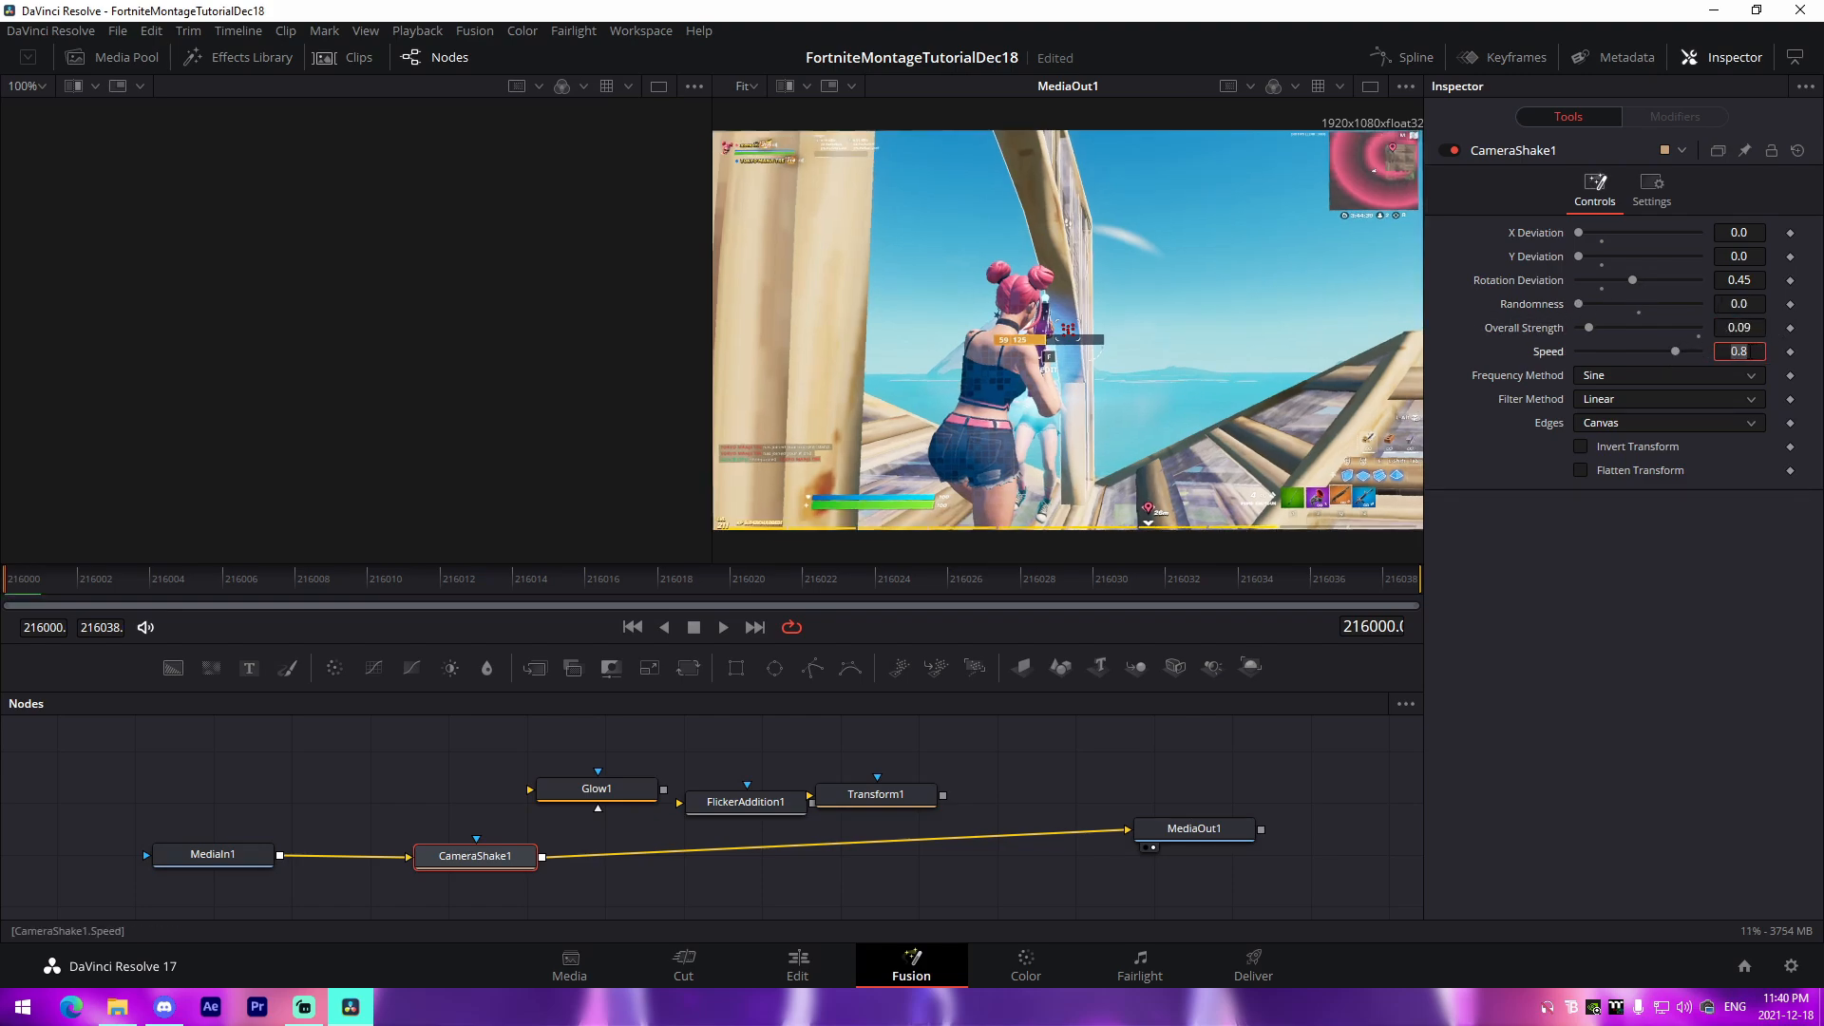
# Set CameraShake1's Overall Strength to 1.0 and Speed to 0.09, and play the shake
pyautogui.hotkey('shift', 'Tab')
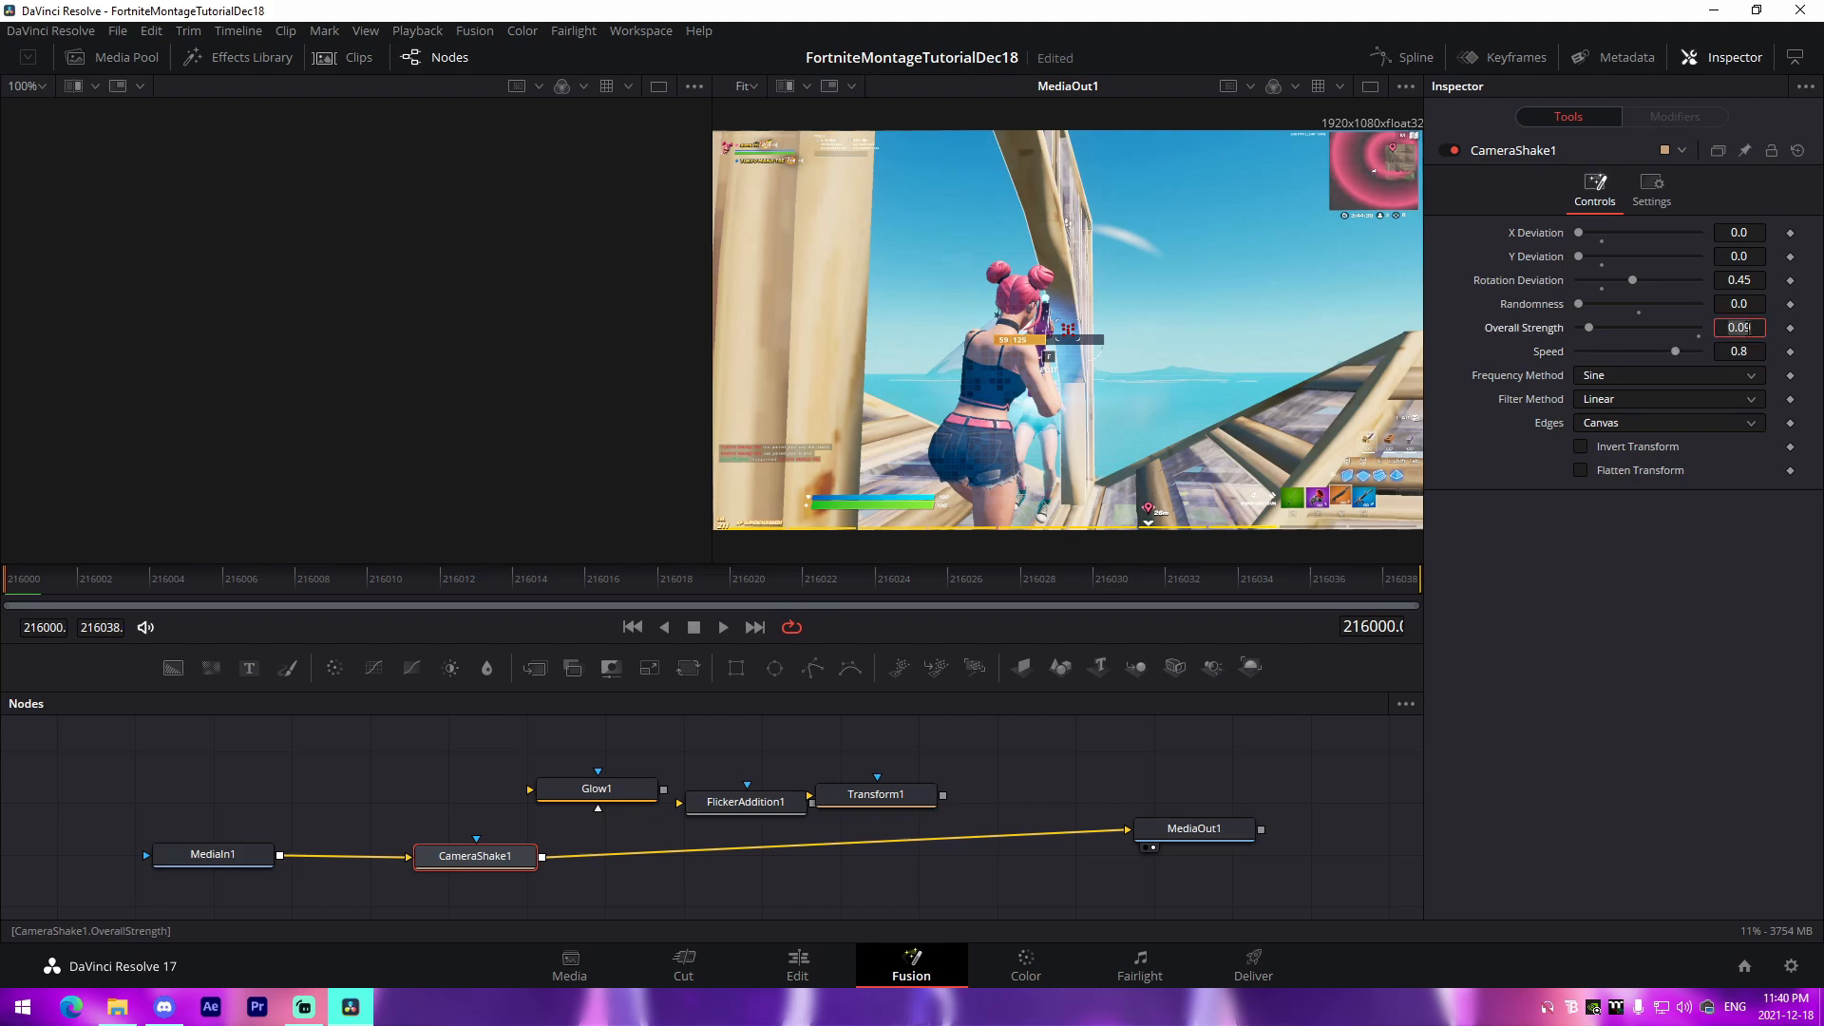
pyautogui.write('1')
pyautogui.press('Tab')
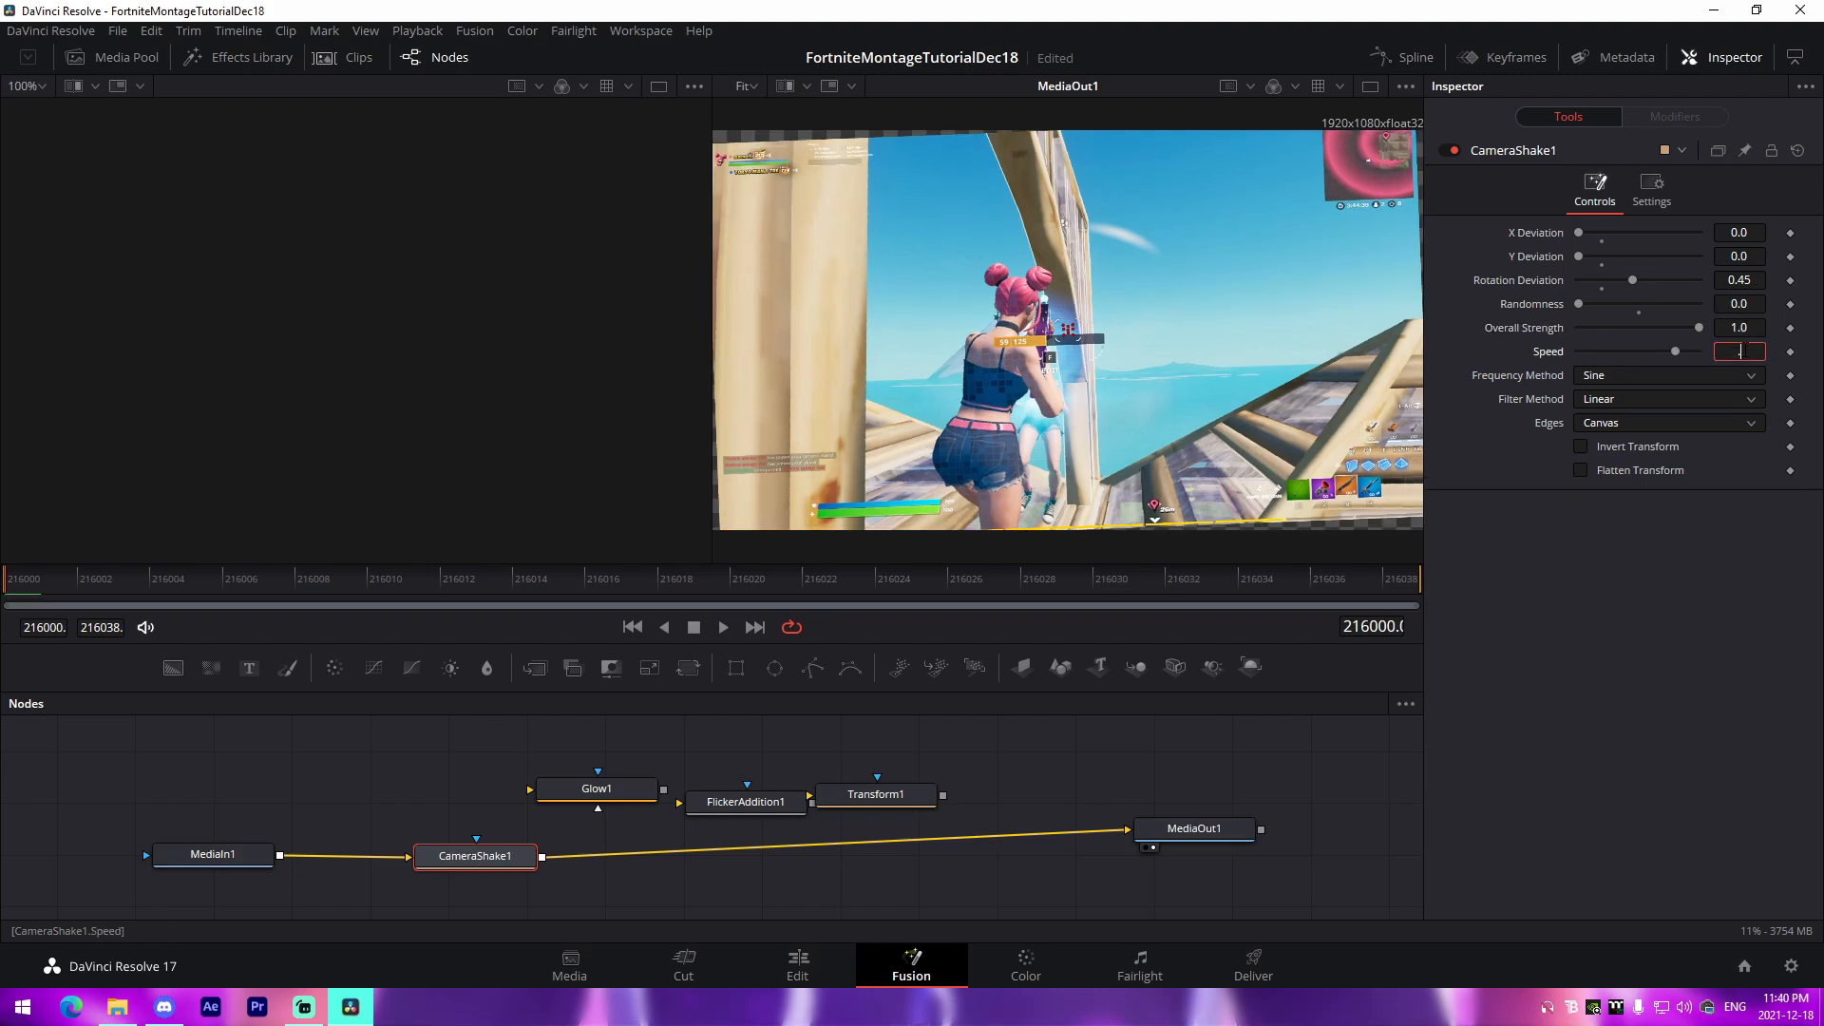
pyautogui.write('.09')
pyautogui.press('Return')
pyautogui.press('space')
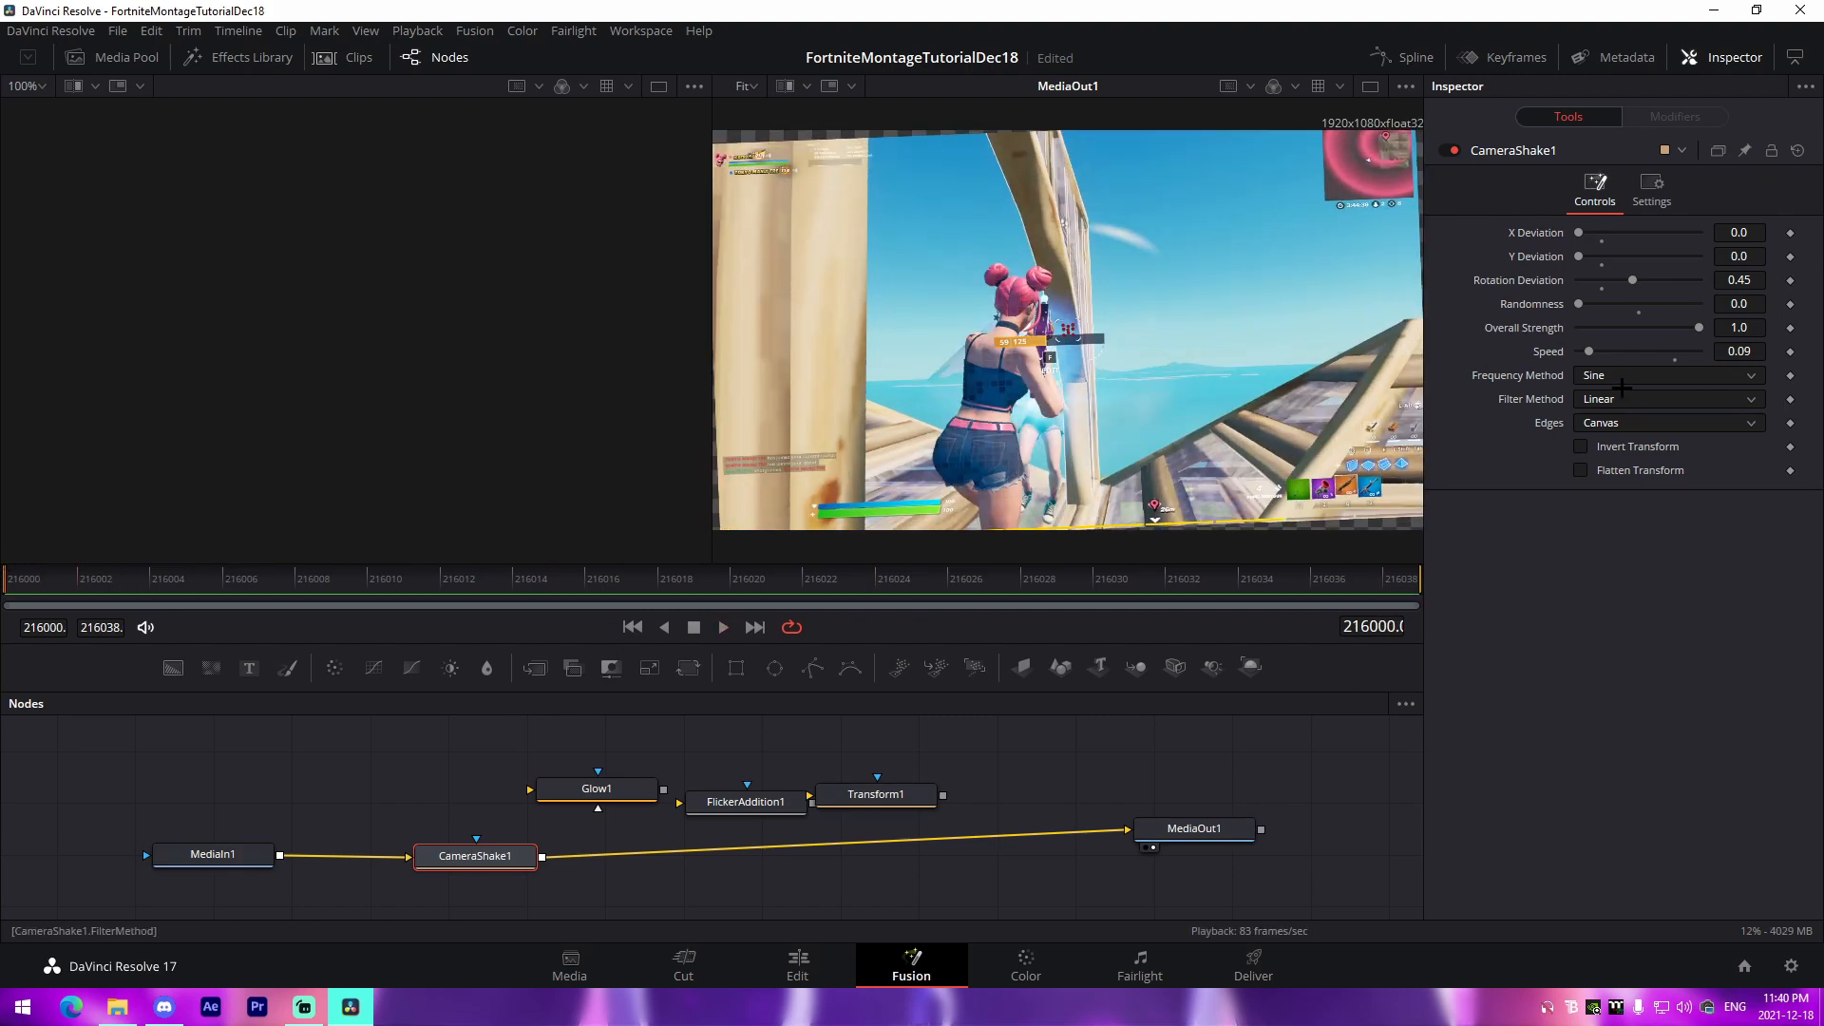
# Set CameraShake1's Edges to Mirror and keyframe its Rotation Deviation at frame 216000
pyautogui.click(1624, 423)
pyautogui.click(1622, 508)
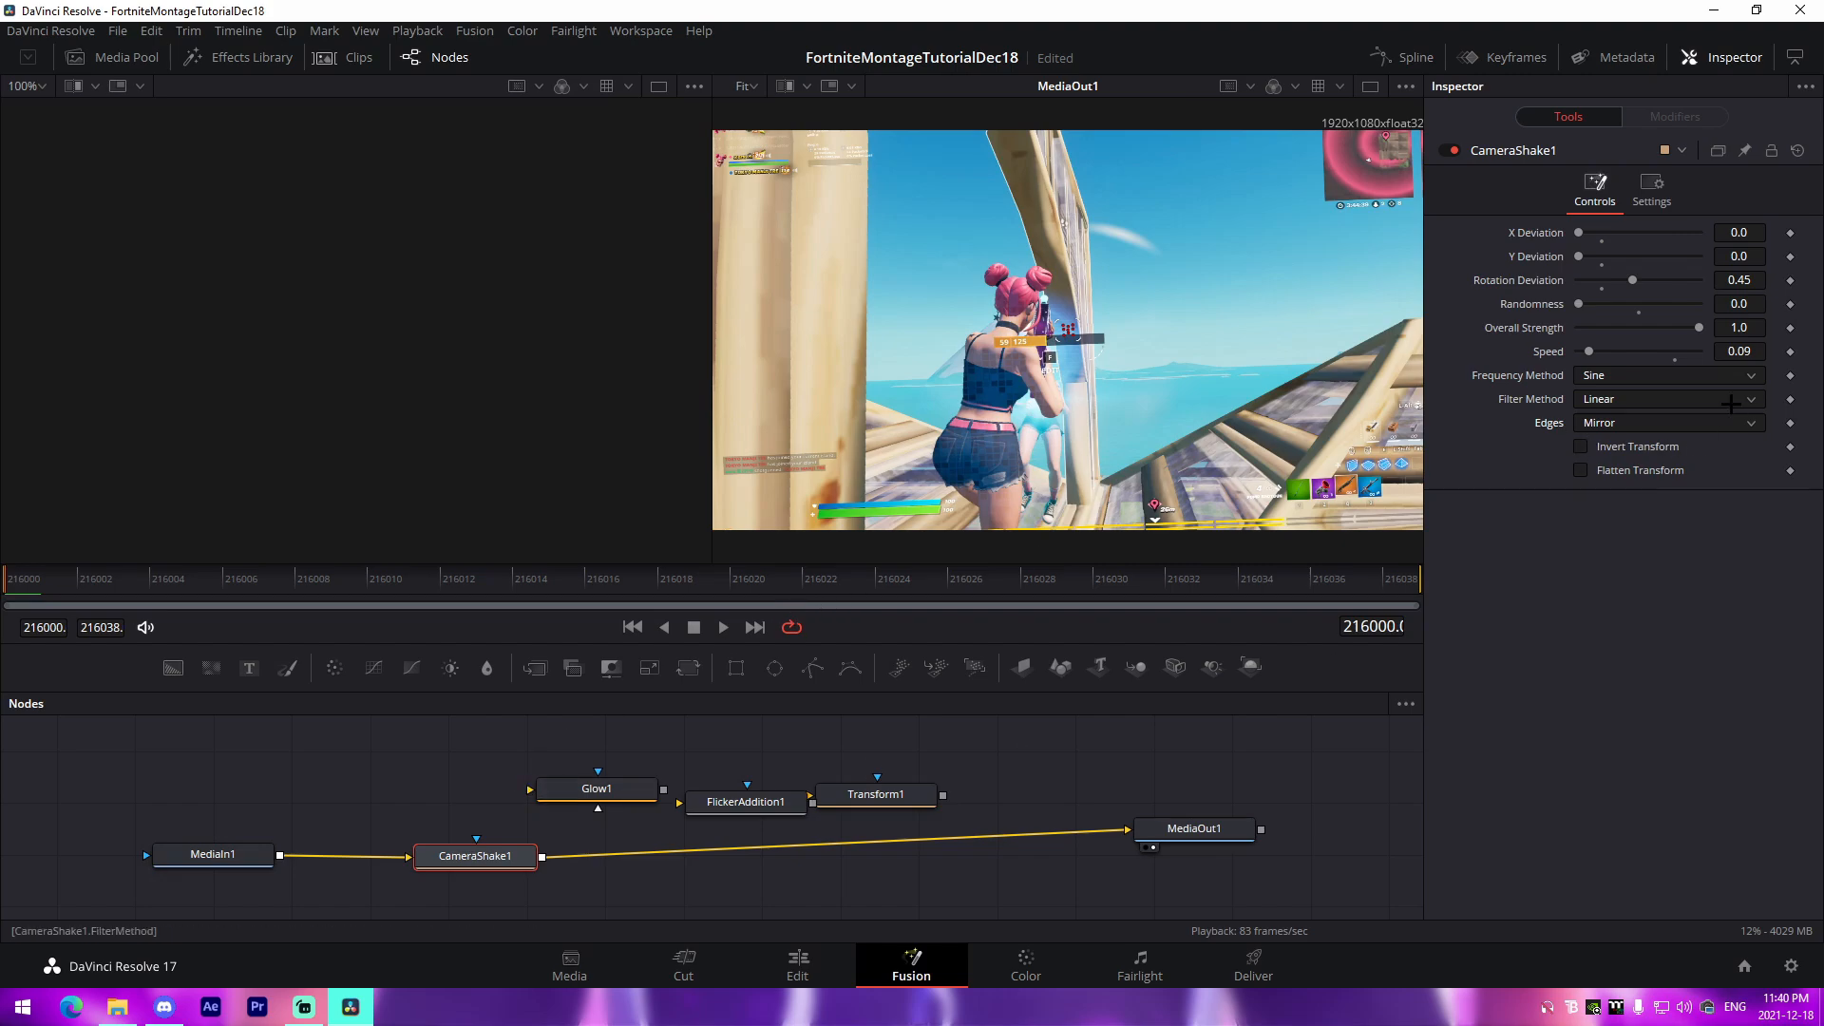
pyautogui.click(1788, 280)
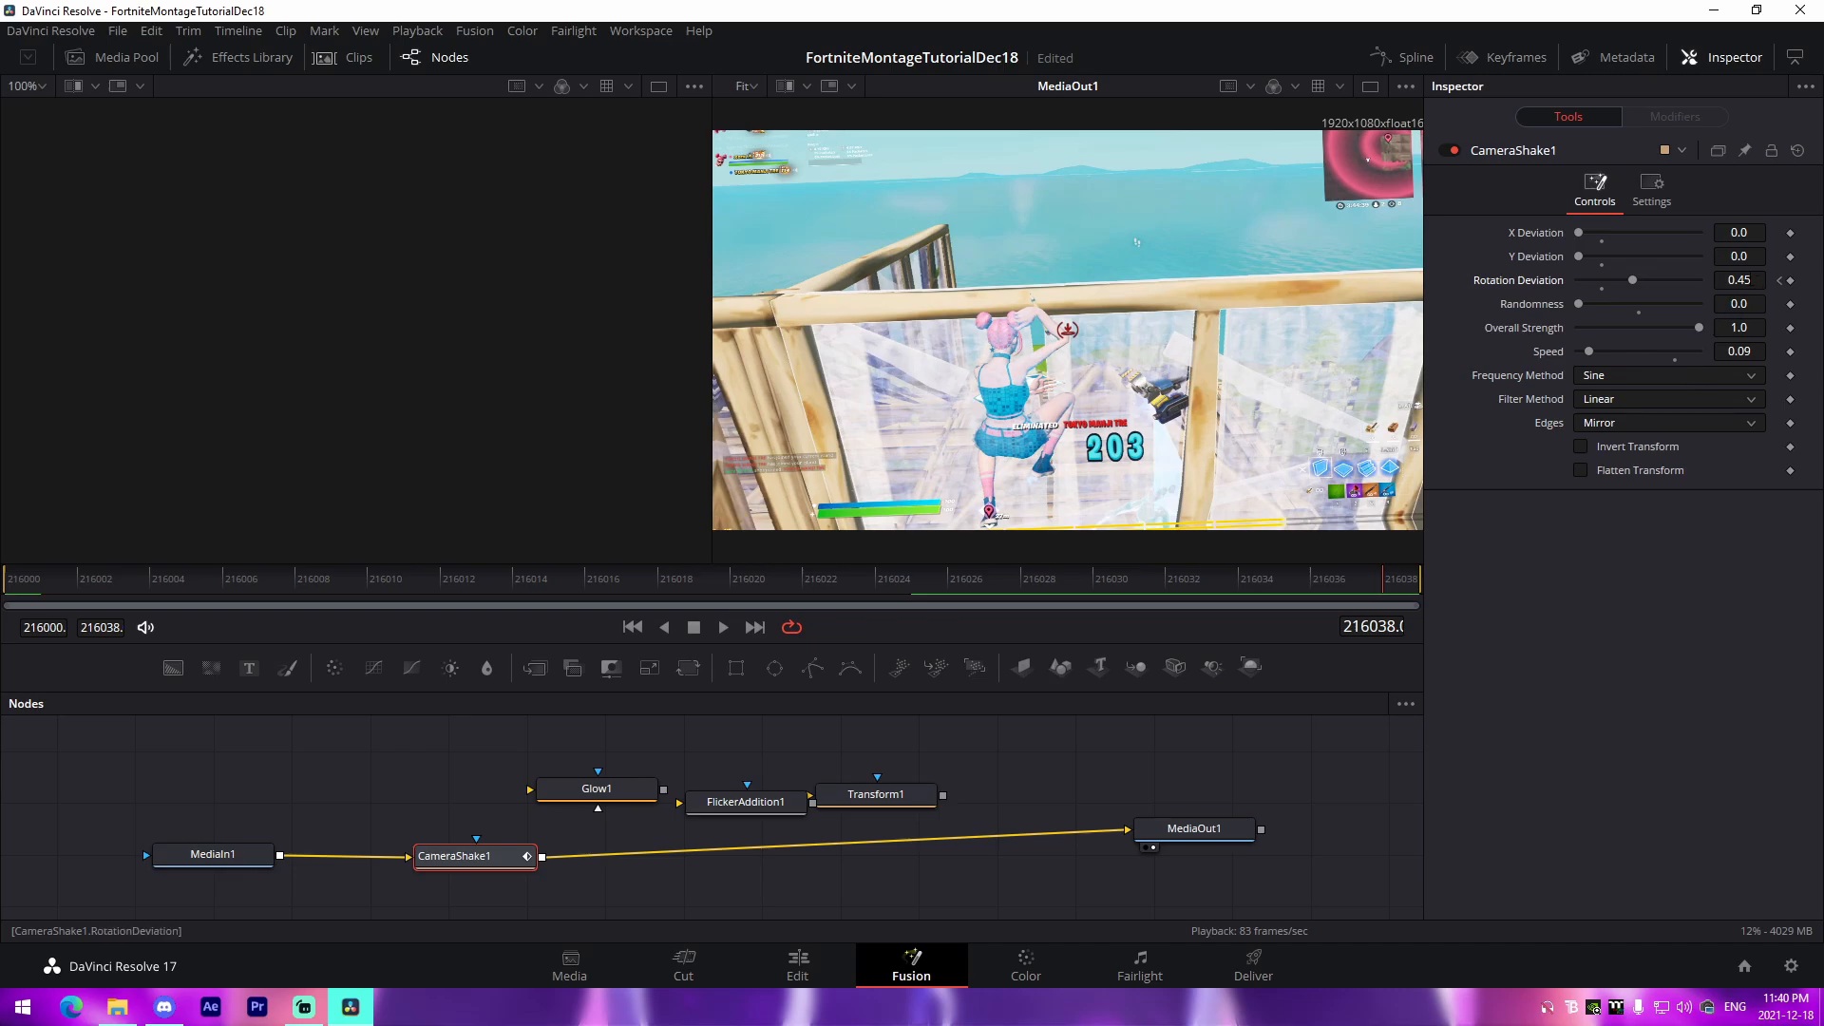
# Keyframe CameraShake1's Rotation Deviation to 0.05 at frame 216038, play the shake, and return to frame 216000
pyautogui.click(1751, 280)
pyautogui.write('.0605')
pyautogui.press('Tab')
pyautogui.click(1625, 801)
pyautogui.press('space')
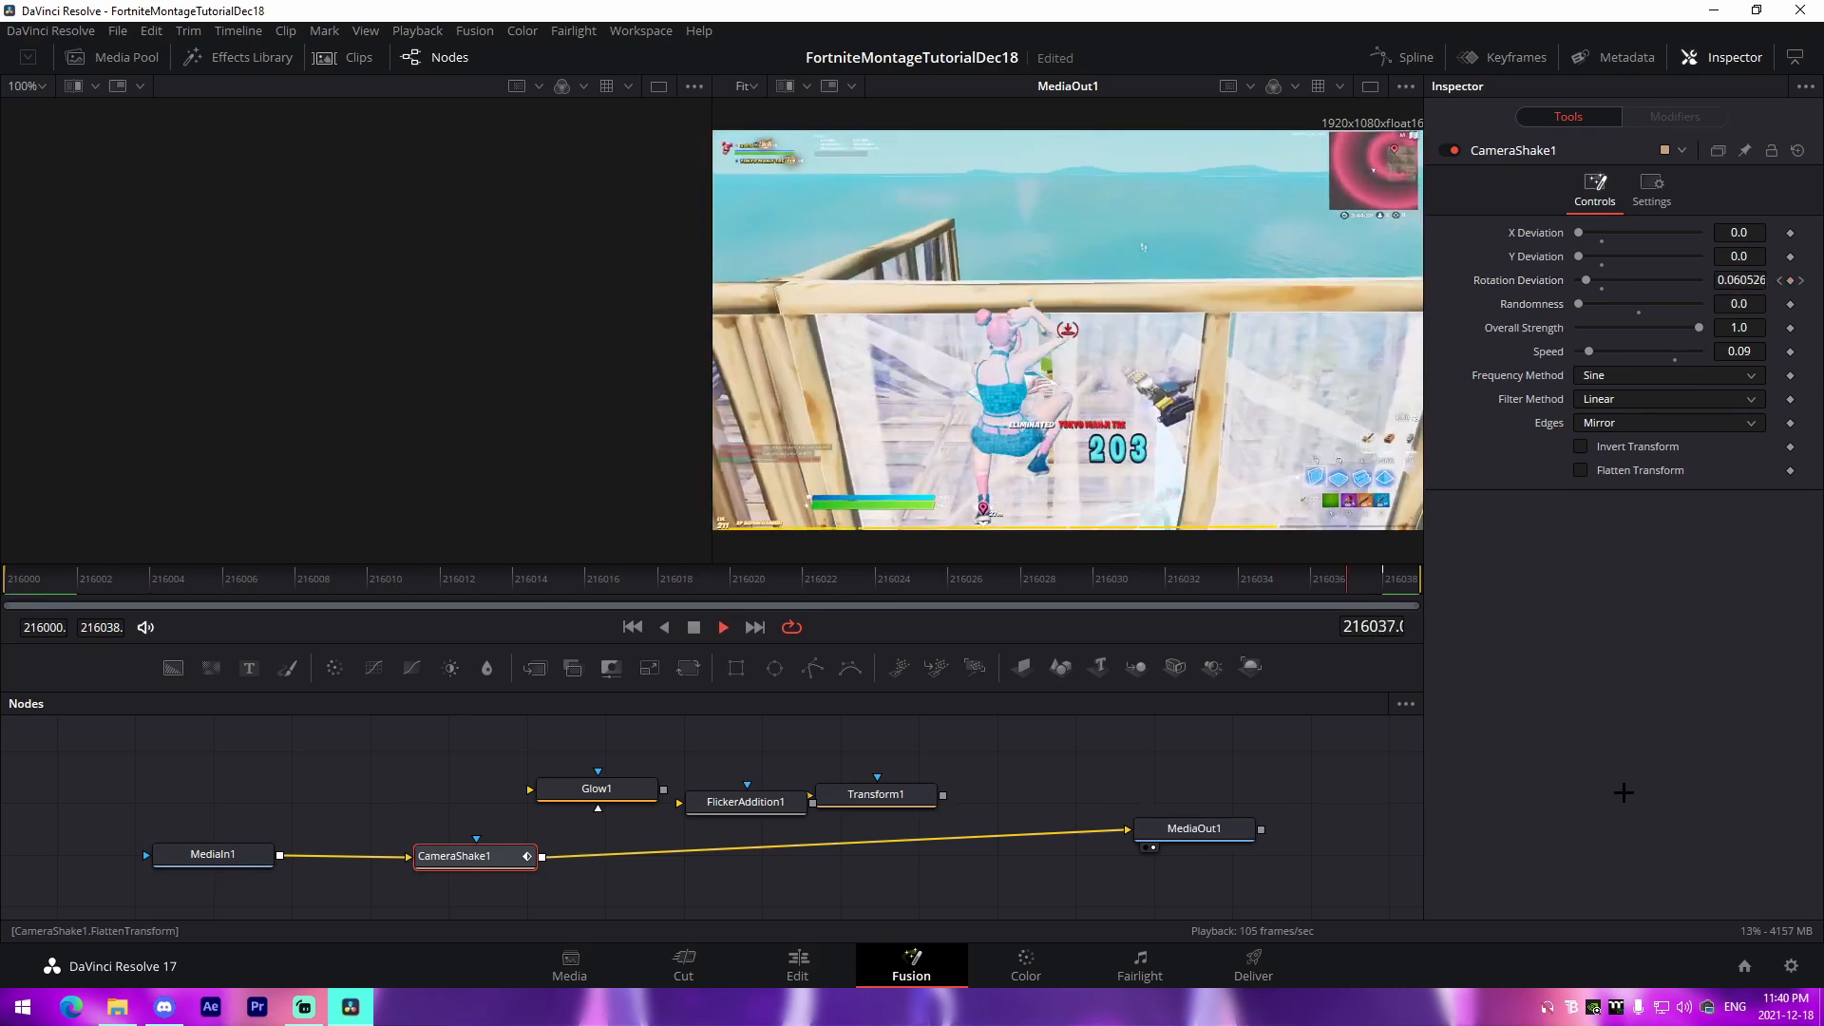
pyautogui.press('space')
pyautogui.click(6, 579)
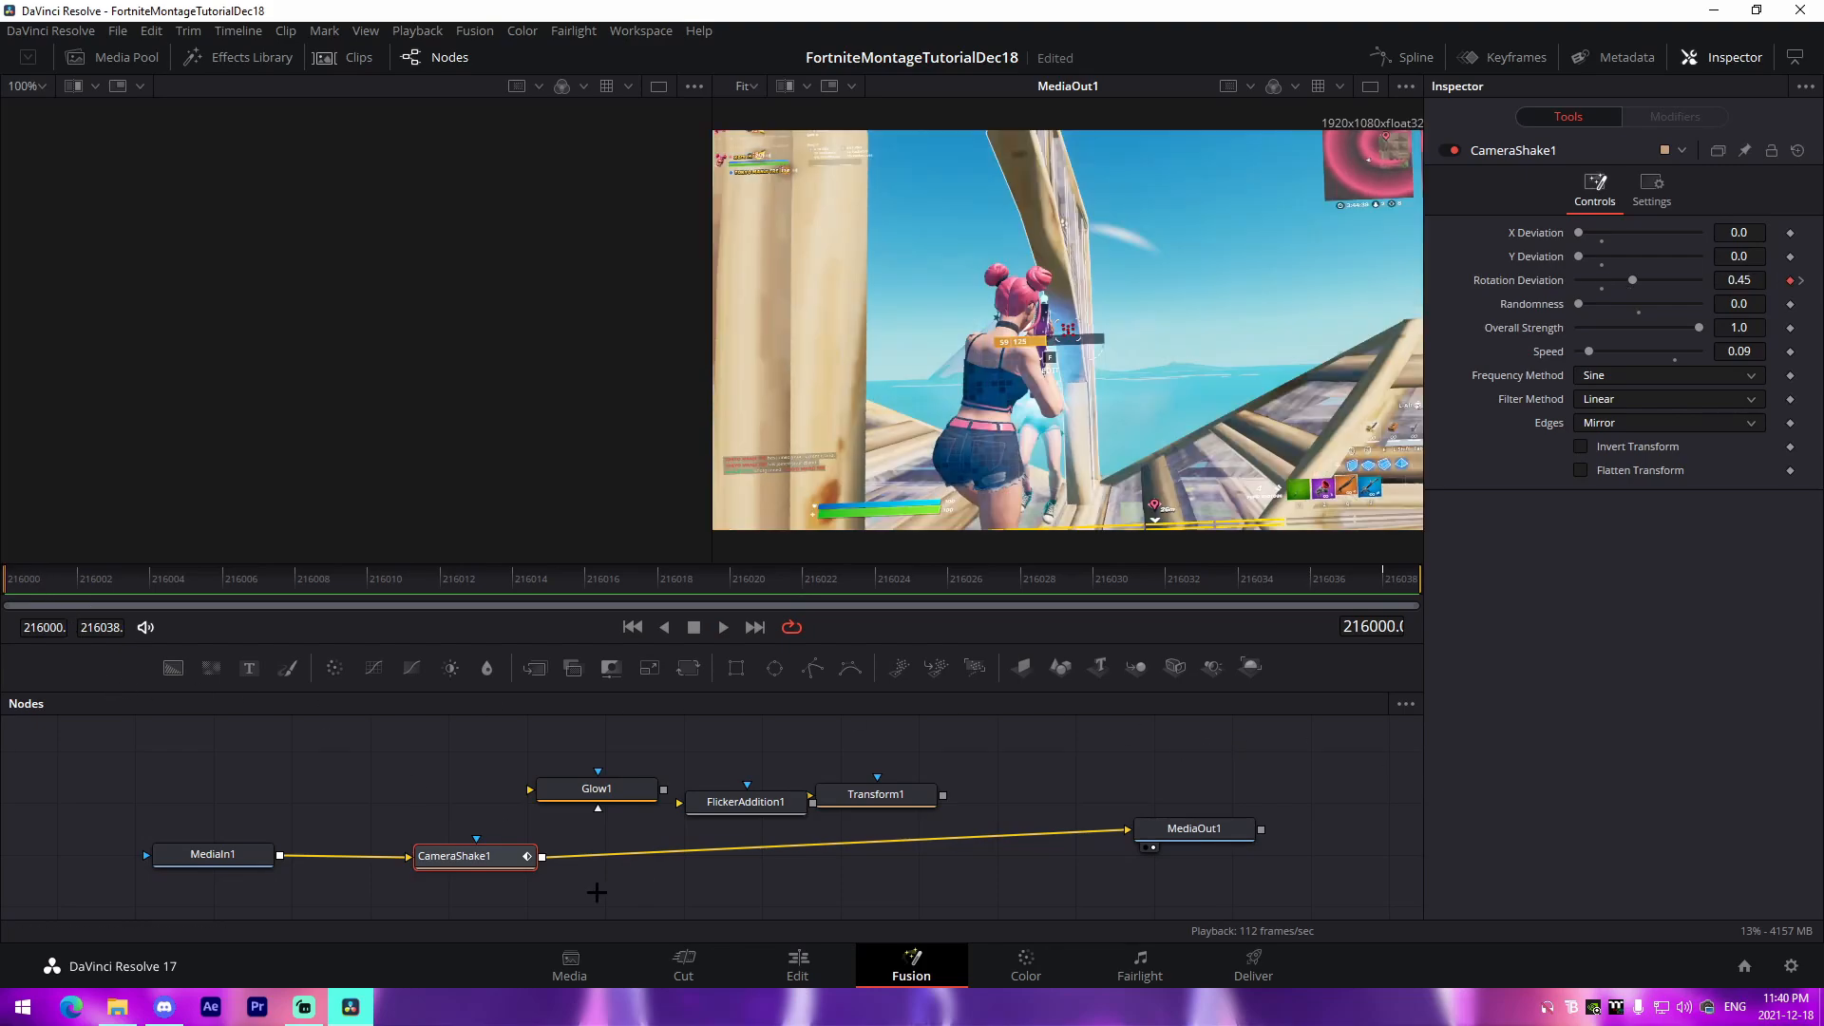
# Duplicate CameraShake1 and insert the copy between CameraShake1 and MediaOut1
pyautogui.moveTo(499, 856)
pyautogui.mouseDown()
pyautogui.moveTo(626, 880)
pyautogui.moveTo(451, 854)
pyautogui.moveTo(472, 854)
pyautogui.mouseUp()
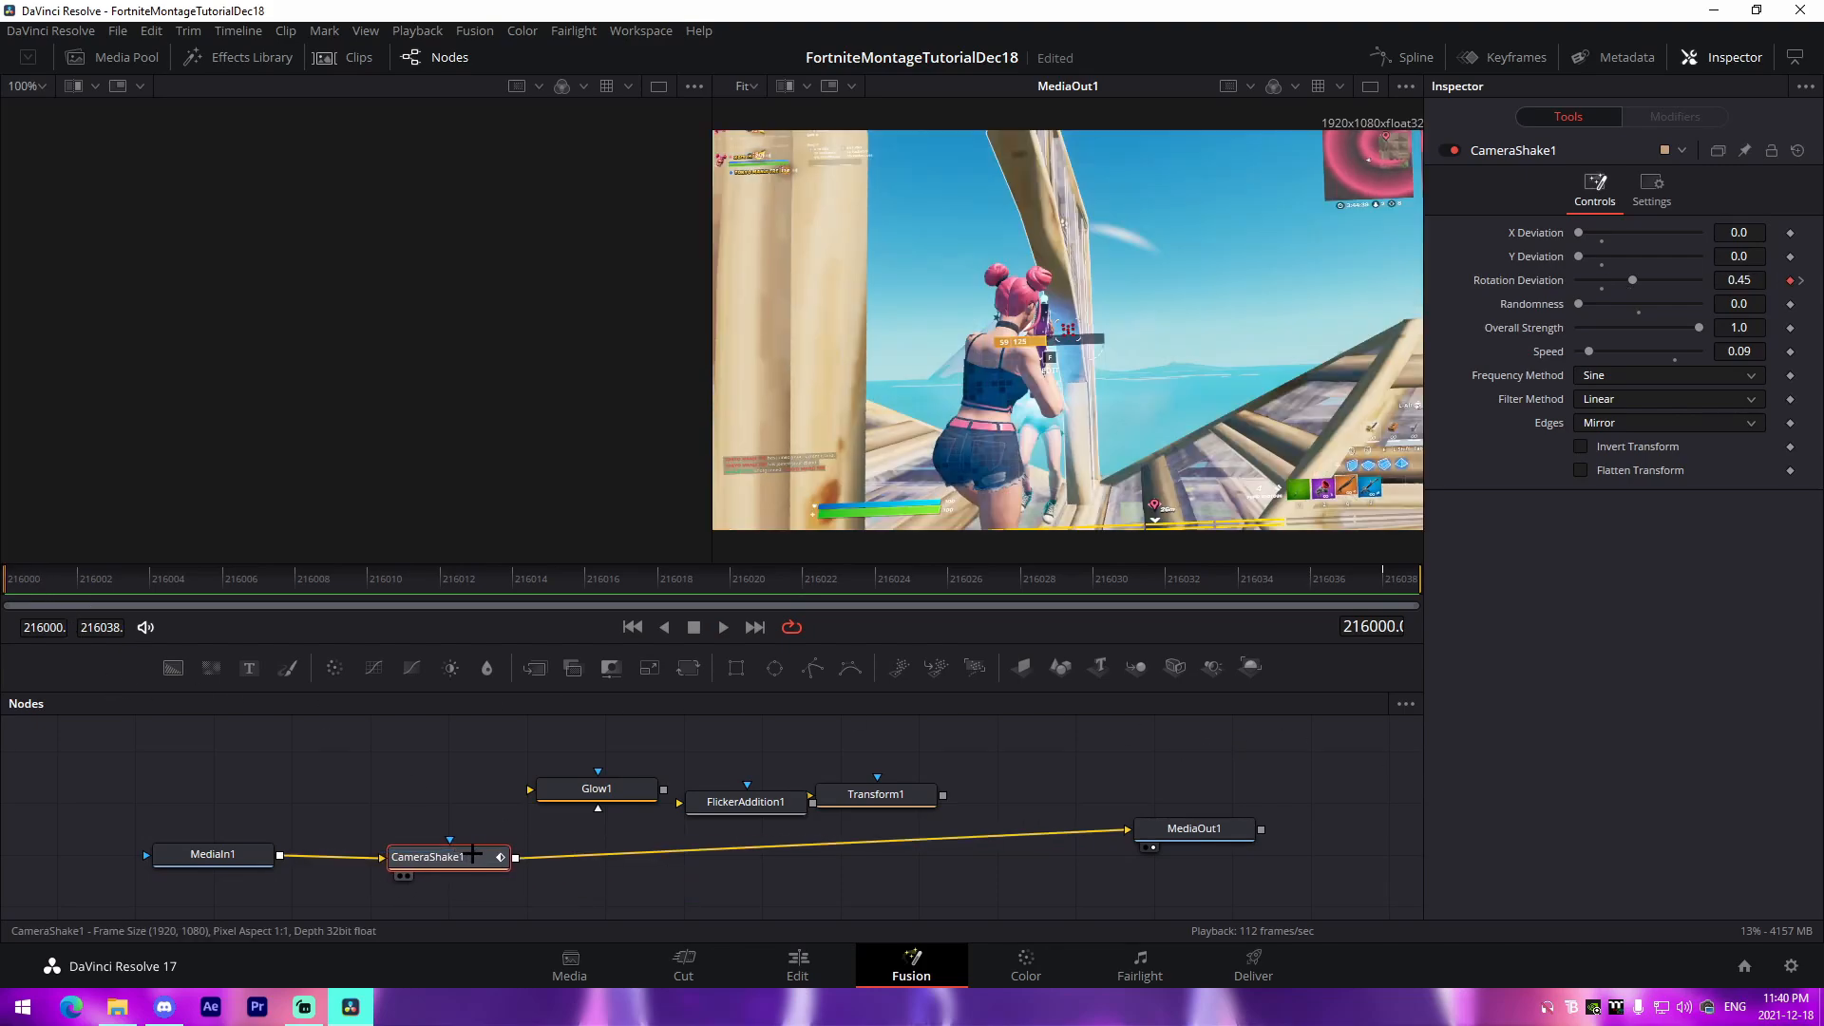
pyautogui.hotkey('ctrl', 'c')
pyautogui.click(370, 770)
pyautogui.hotkey('ctrl', 'v')
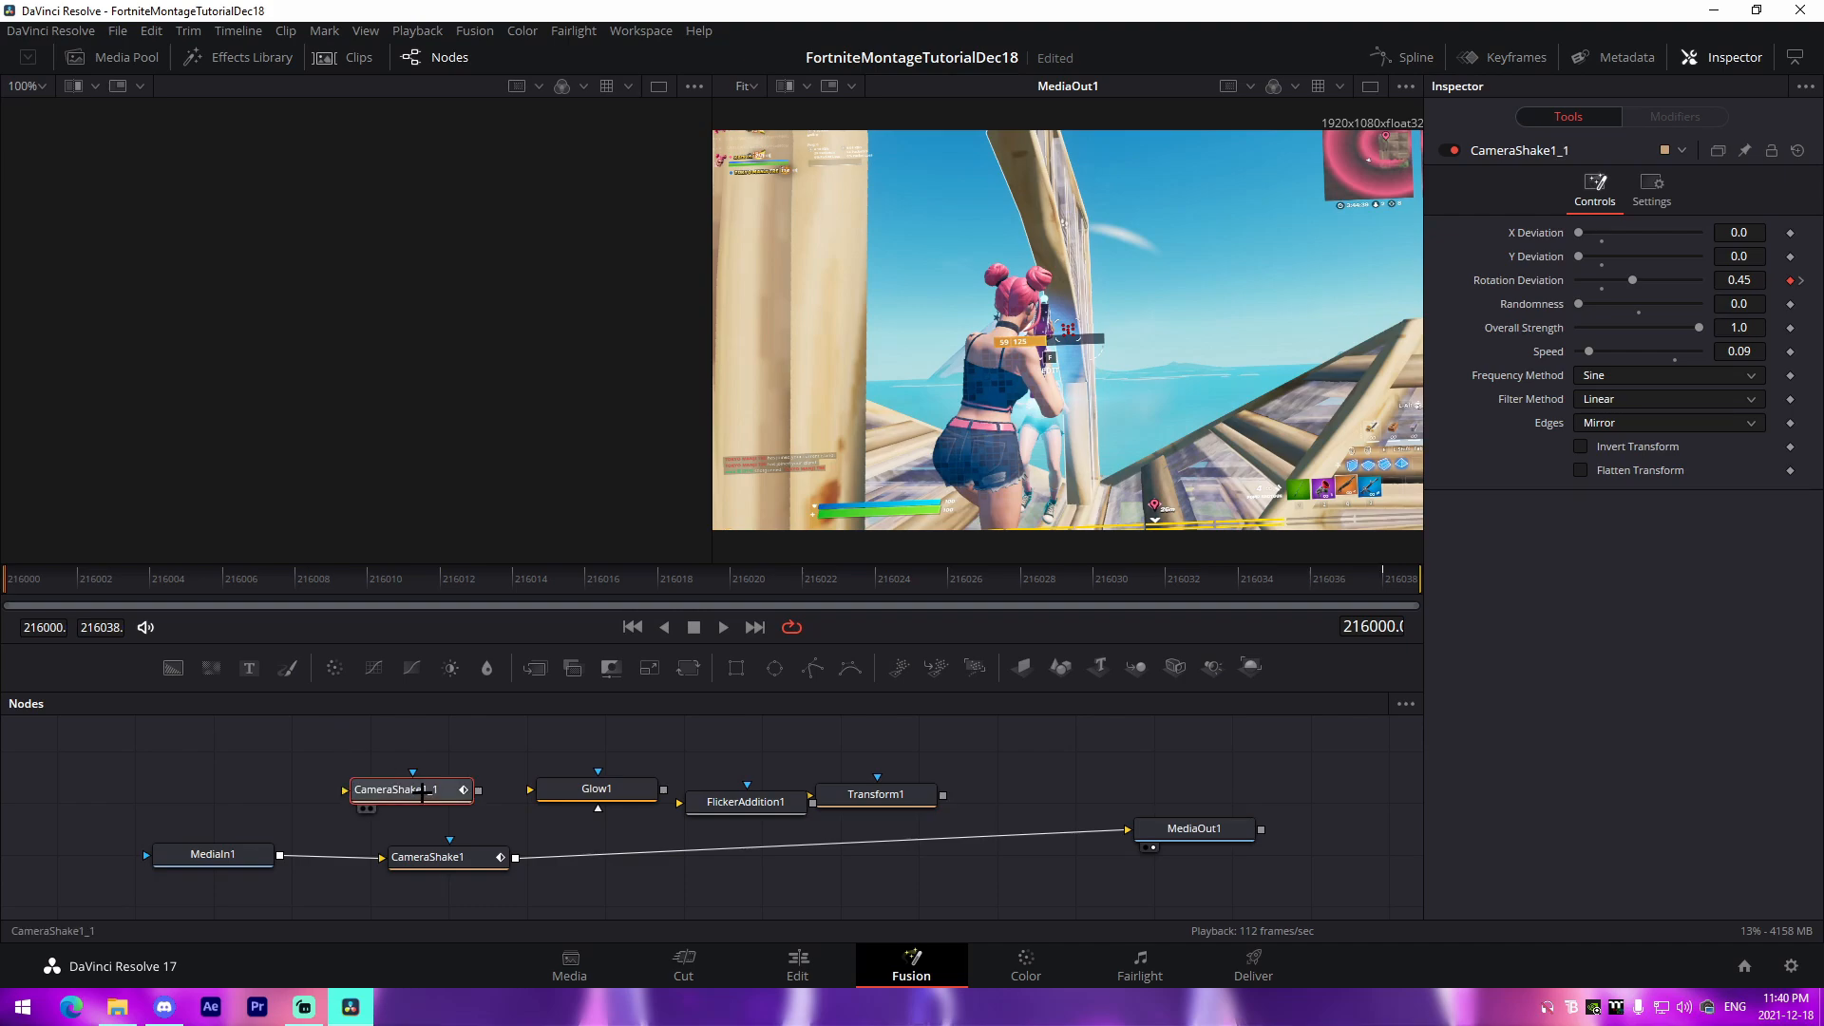
pyautogui.moveTo(422, 794); pyautogui.dragTo(607, 857)
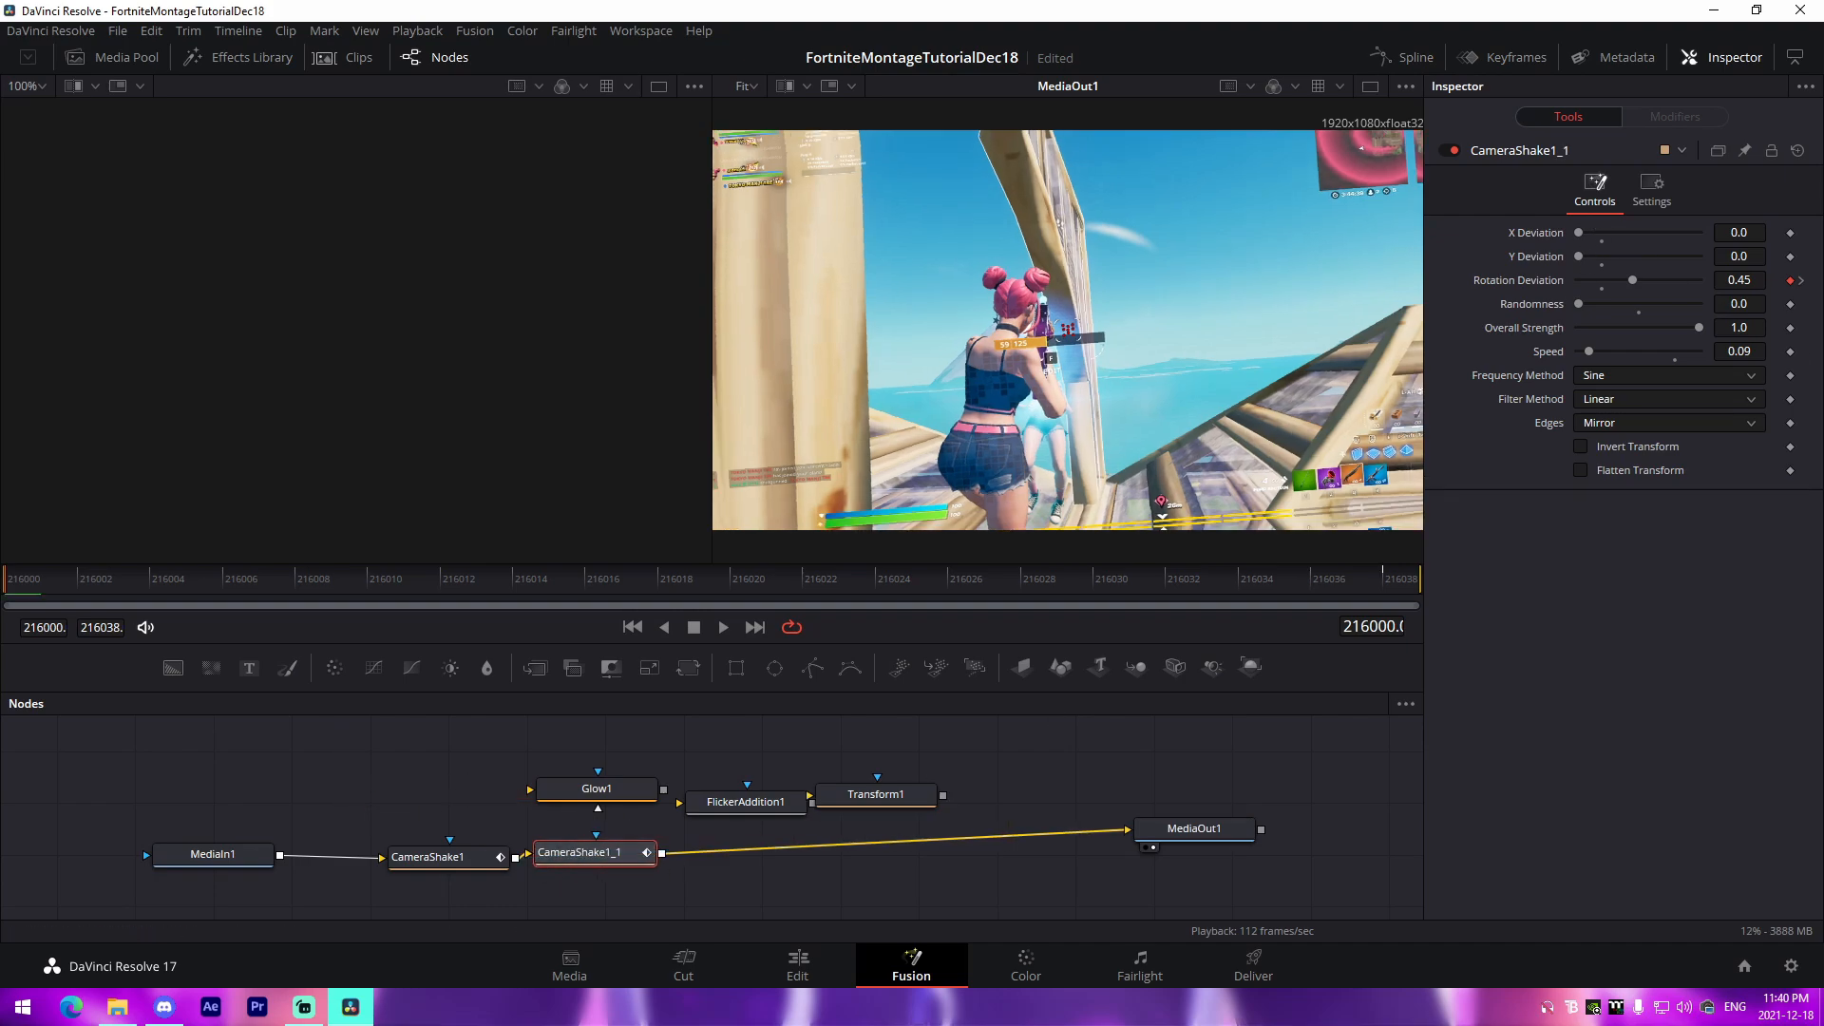
# In the copied camera shake, remove the Rotation Deviation keyframes, set that value to 0.0, and set Y Deviation to 0.386
pyautogui.click(1800, 280)
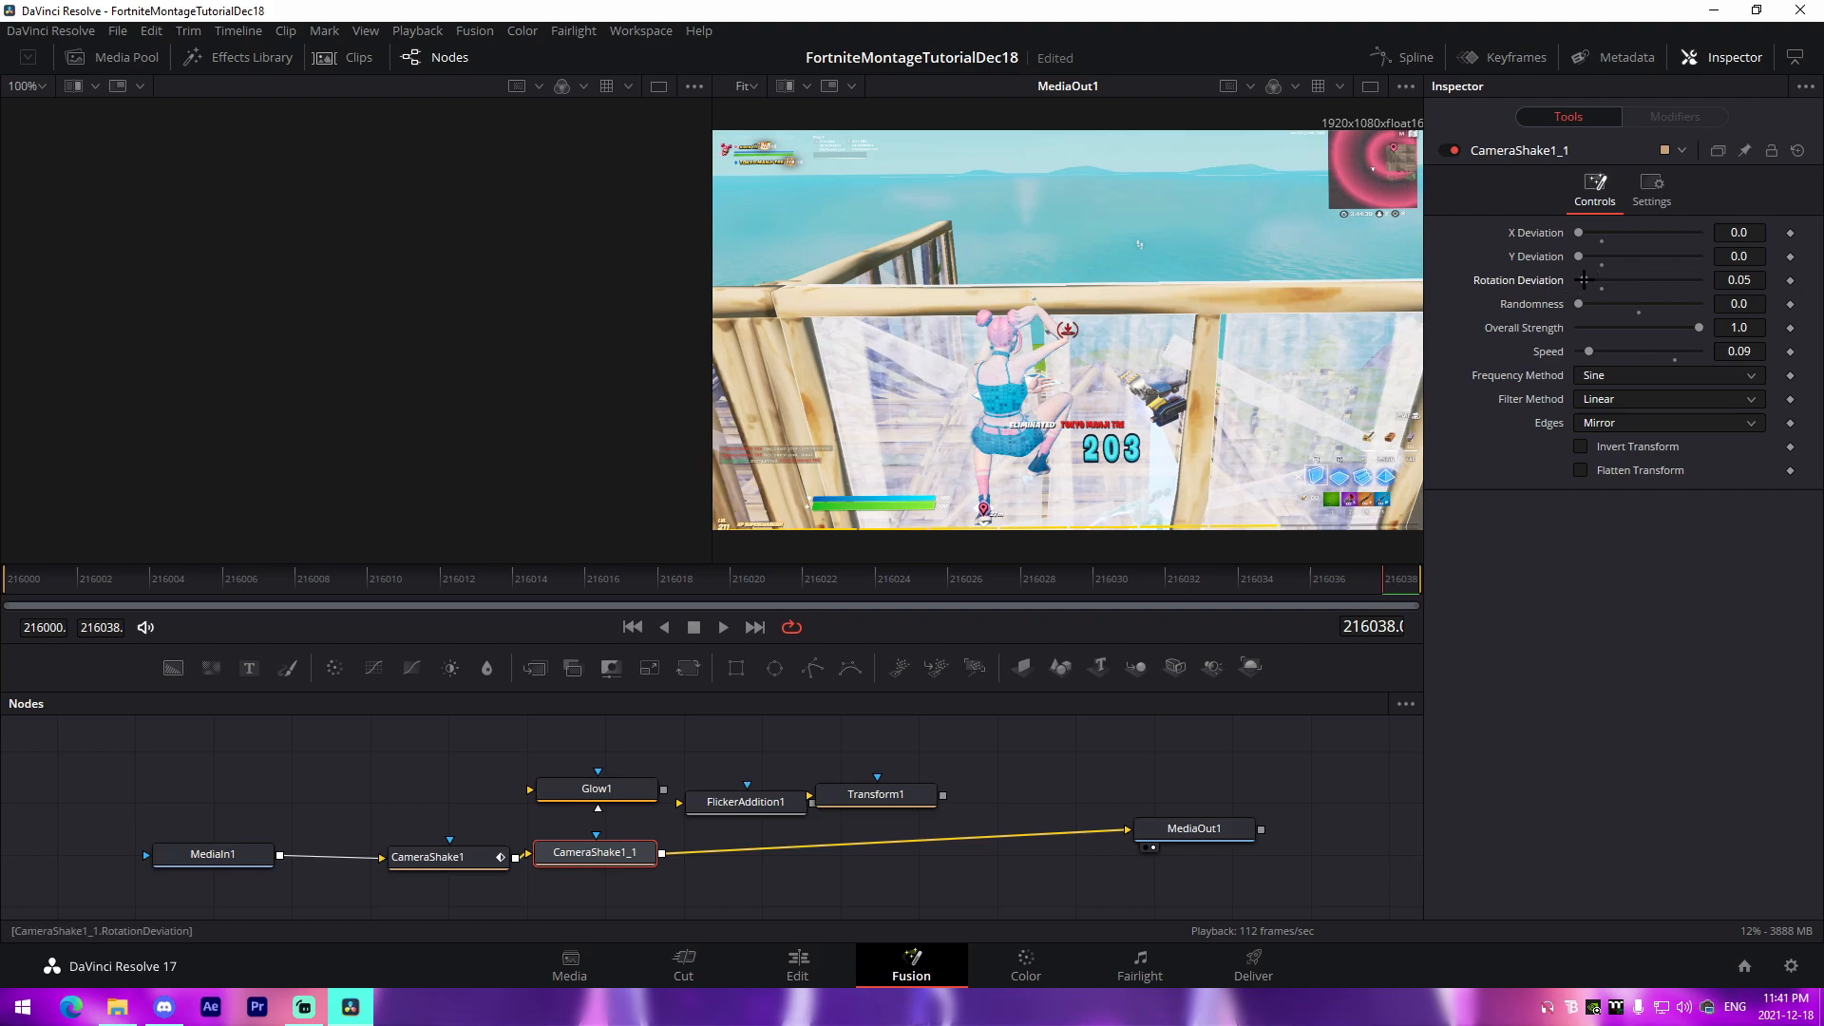
pyautogui.moveTo(1583, 279); pyautogui.dragTo(1628, 269)
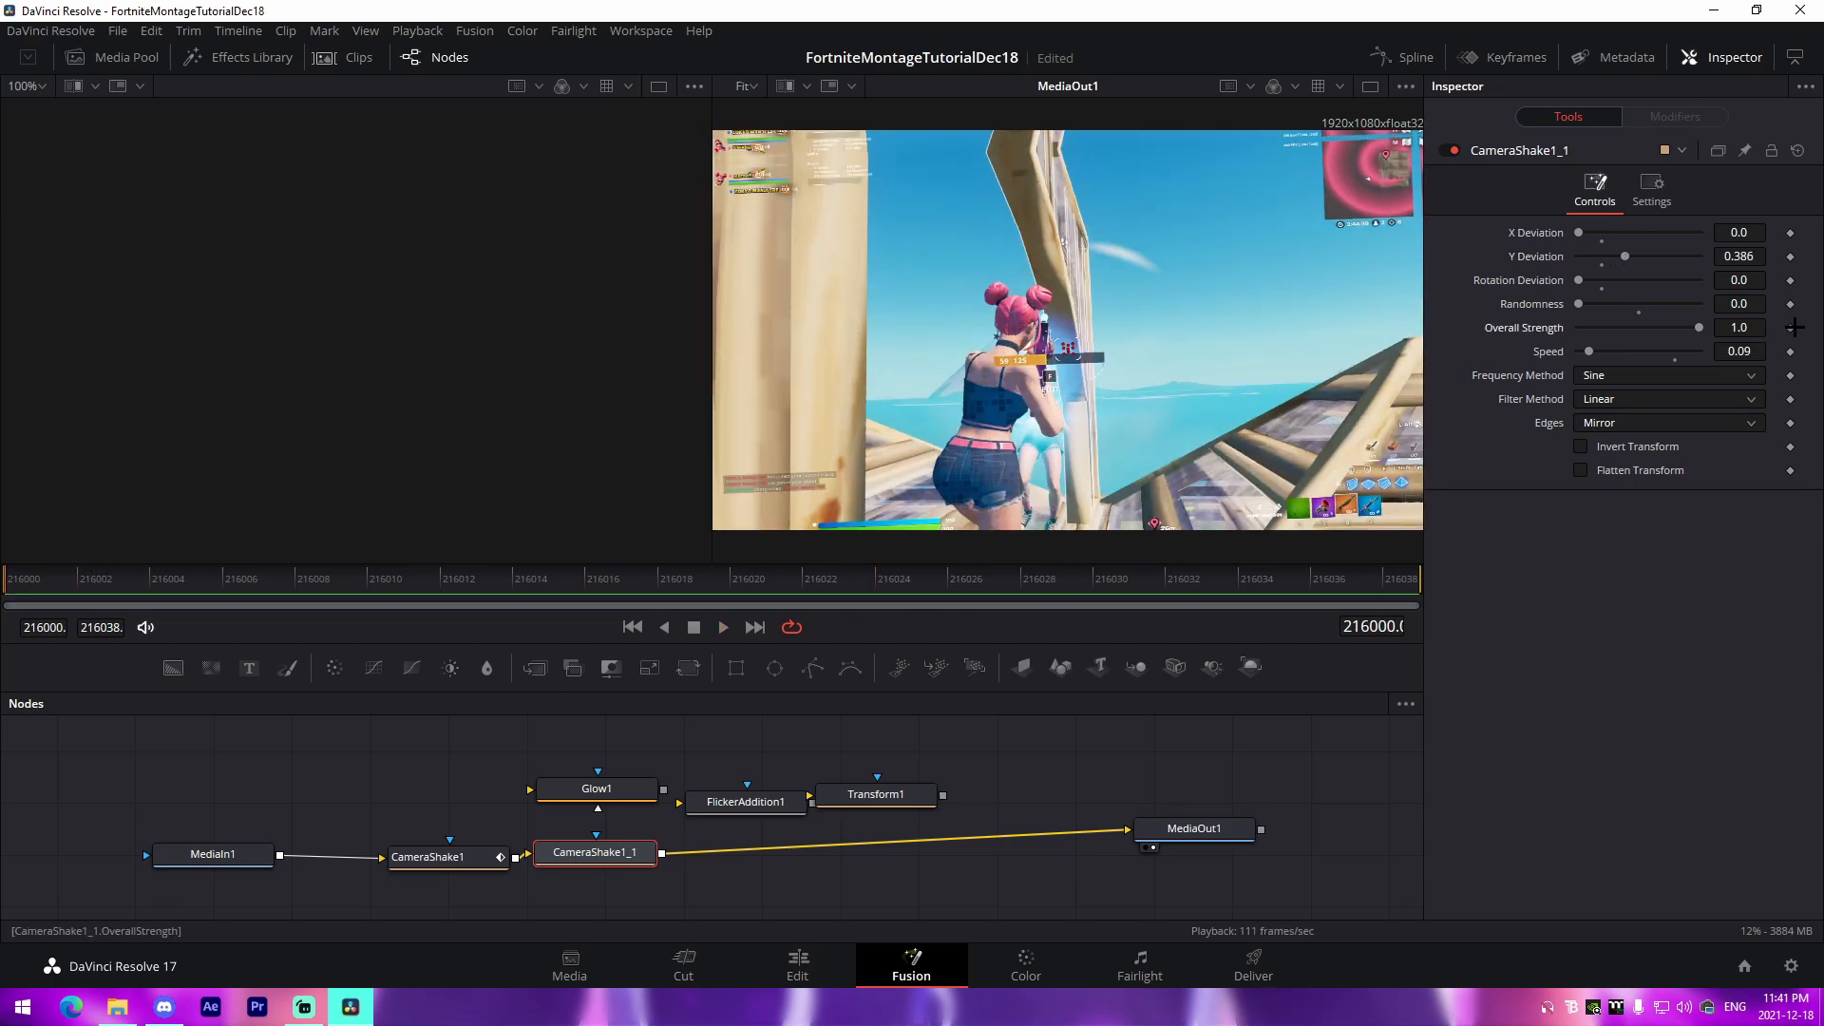
# Keyframe the copied shake's Overall Strength from 1.0 at frame 216000 to 0.0 at frame 216010, and play it
pyautogui.click(1791, 328)
pyautogui.moveTo(154, 583); pyautogui.dragTo(379, 583)
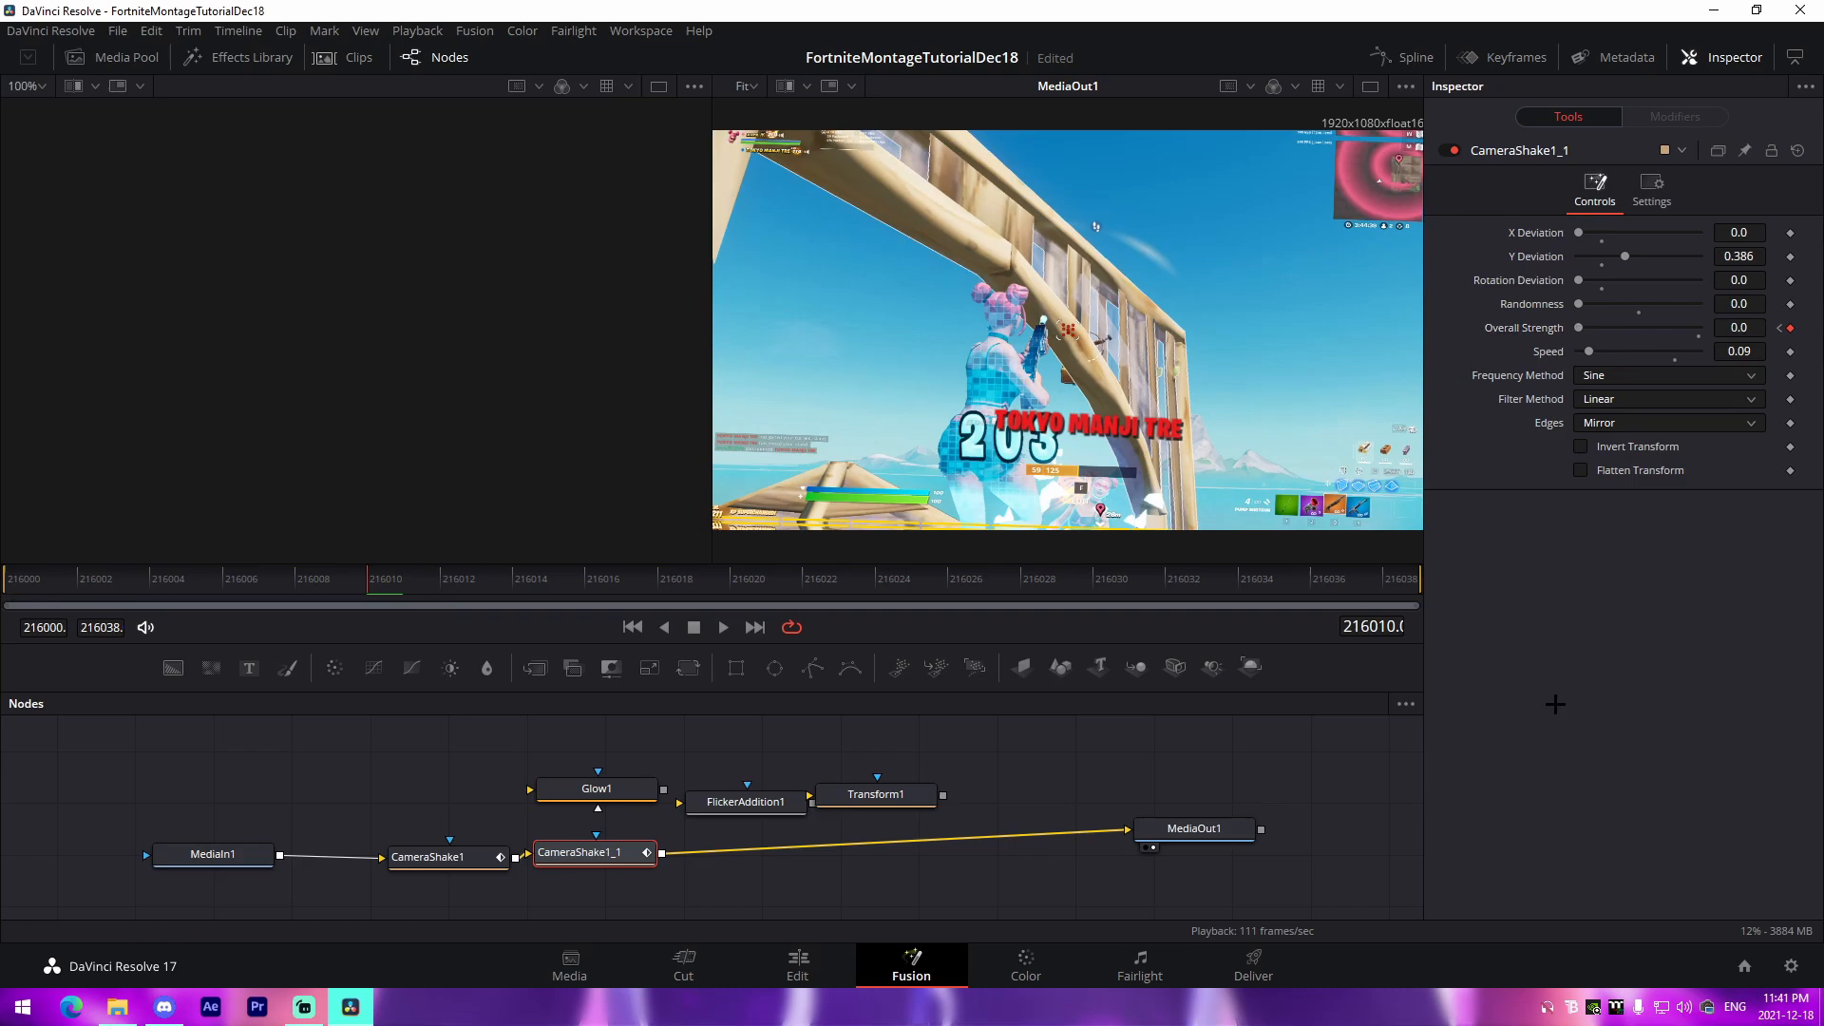
pyautogui.press('space')
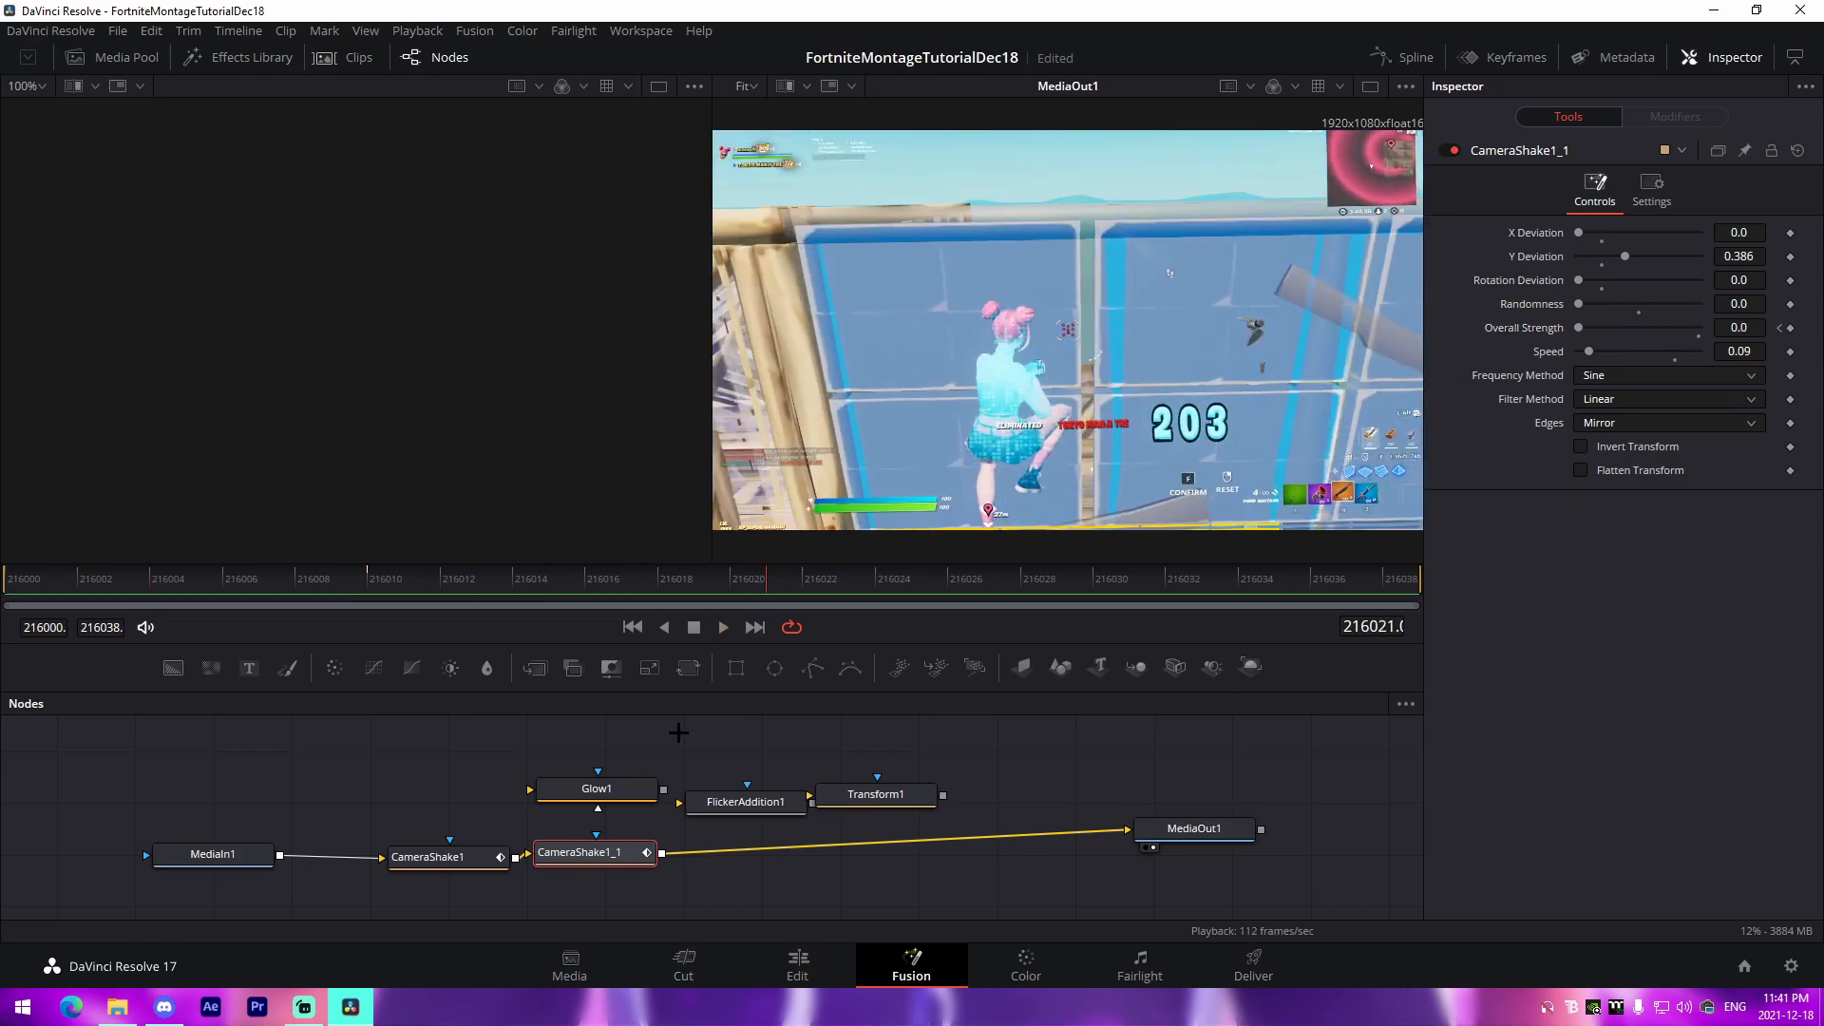
pyautogui.press('space')
# Space out the two camera shake nodes and insert Glow1 between CameraShake1_1 and MediaOut1
pyautogui.moveTo(608, 856); pyautogui.dragTo(631, 863)
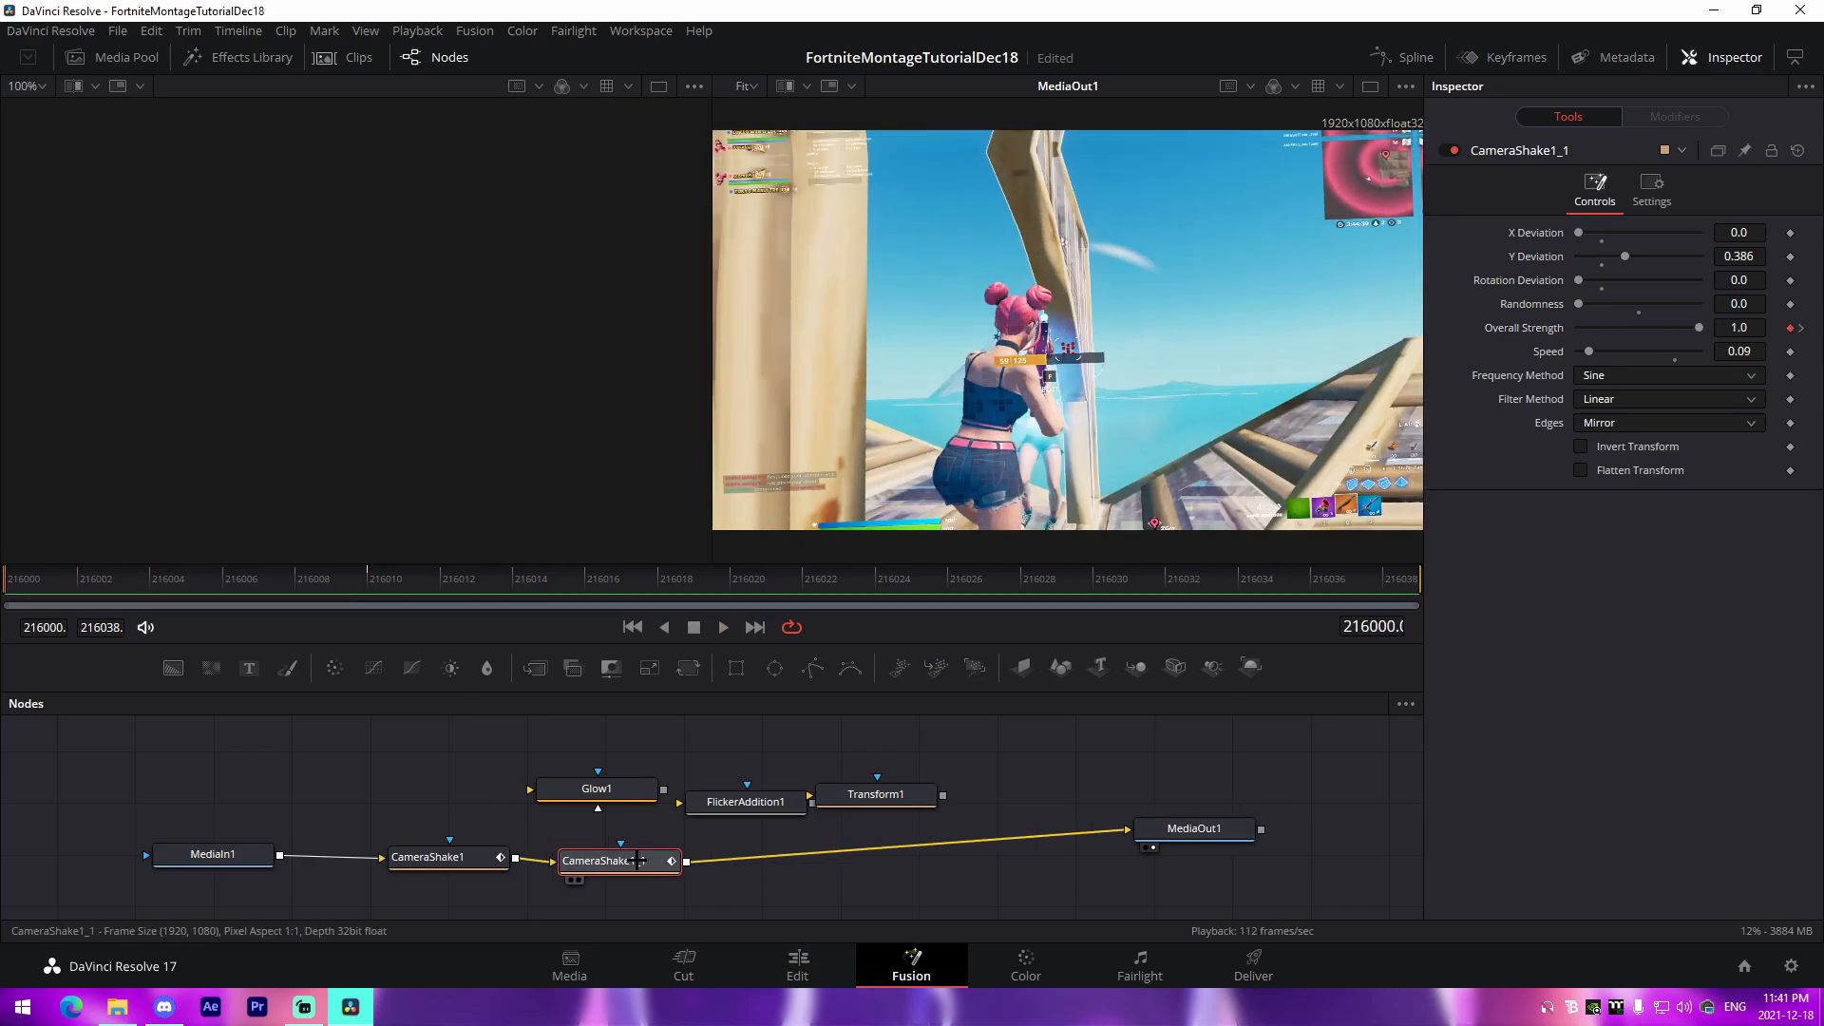
pyautogui.moveTo(442, 860); pyautogui.dragTo(417, 861)
pyautogui.keyDown('ctrl'); pyautogui.click(601, 865); pyautogui.keyUp('ctrl')
pyautogui.moveTo(600, 865); pyautogui.dragTo(588, 866)
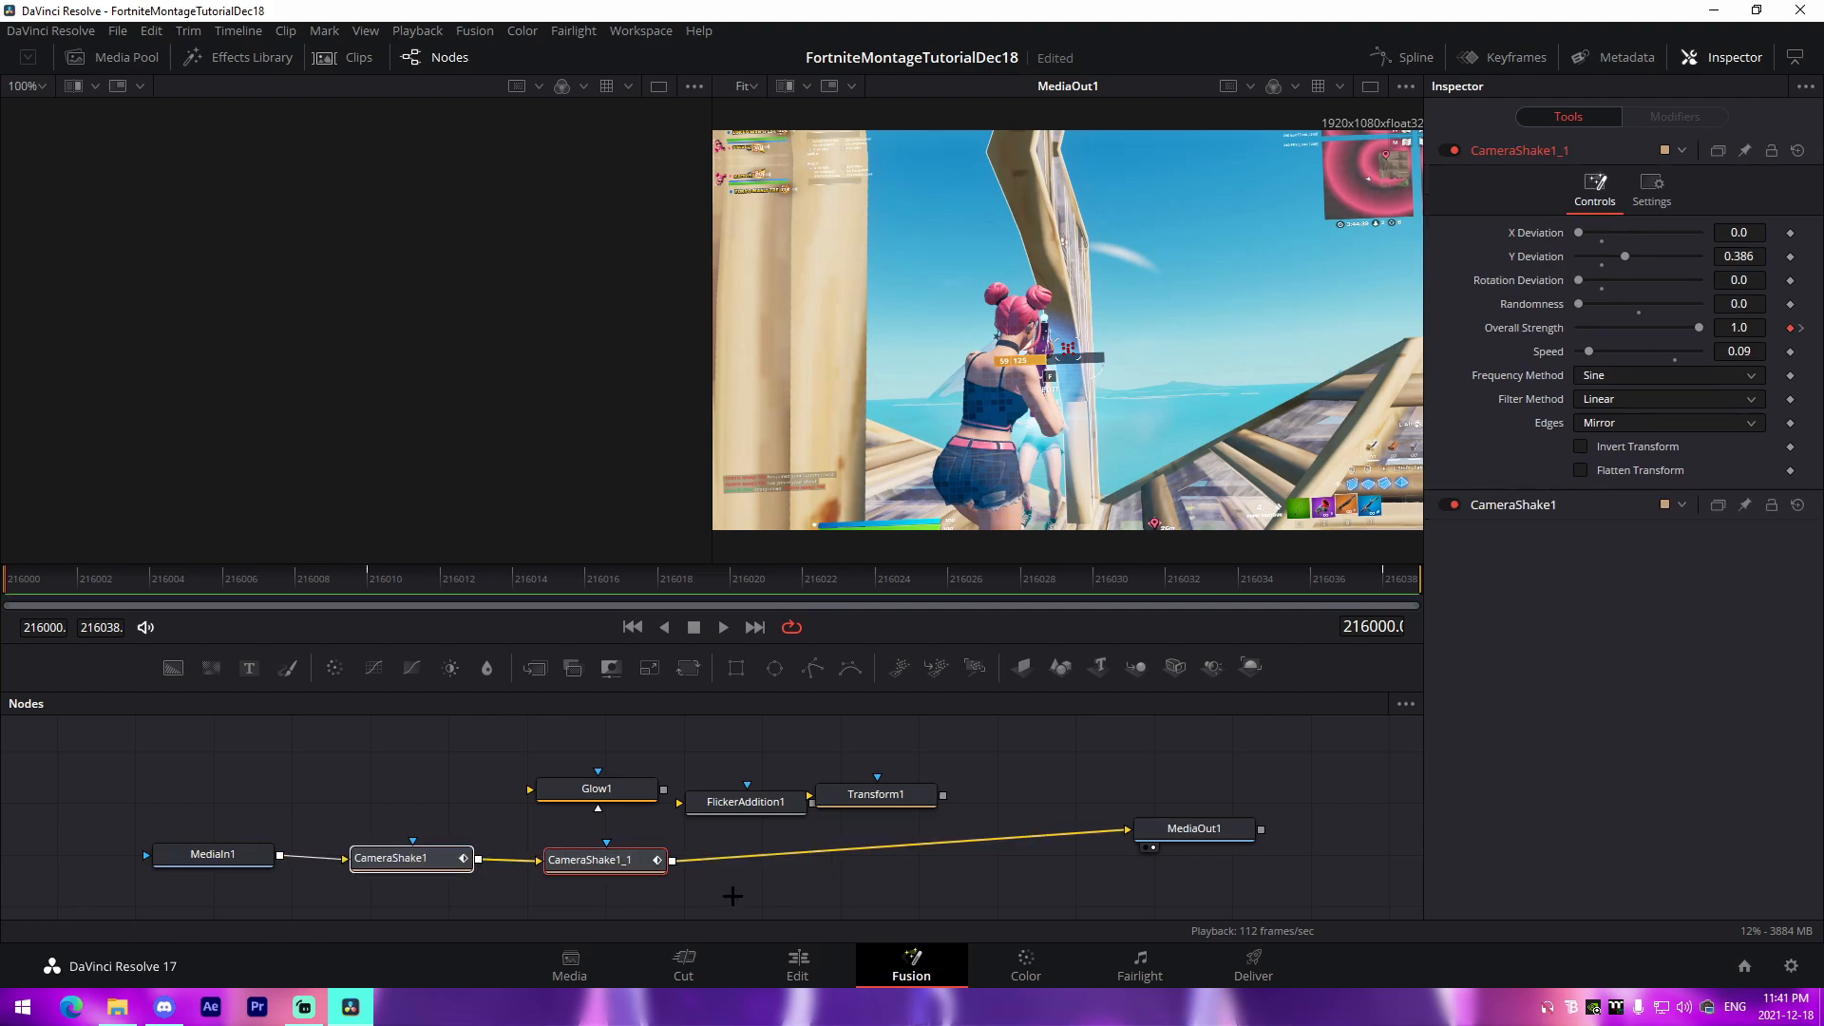
pyautogui.moveTo(601, 789); pyautogui.dragTo(777, 854)
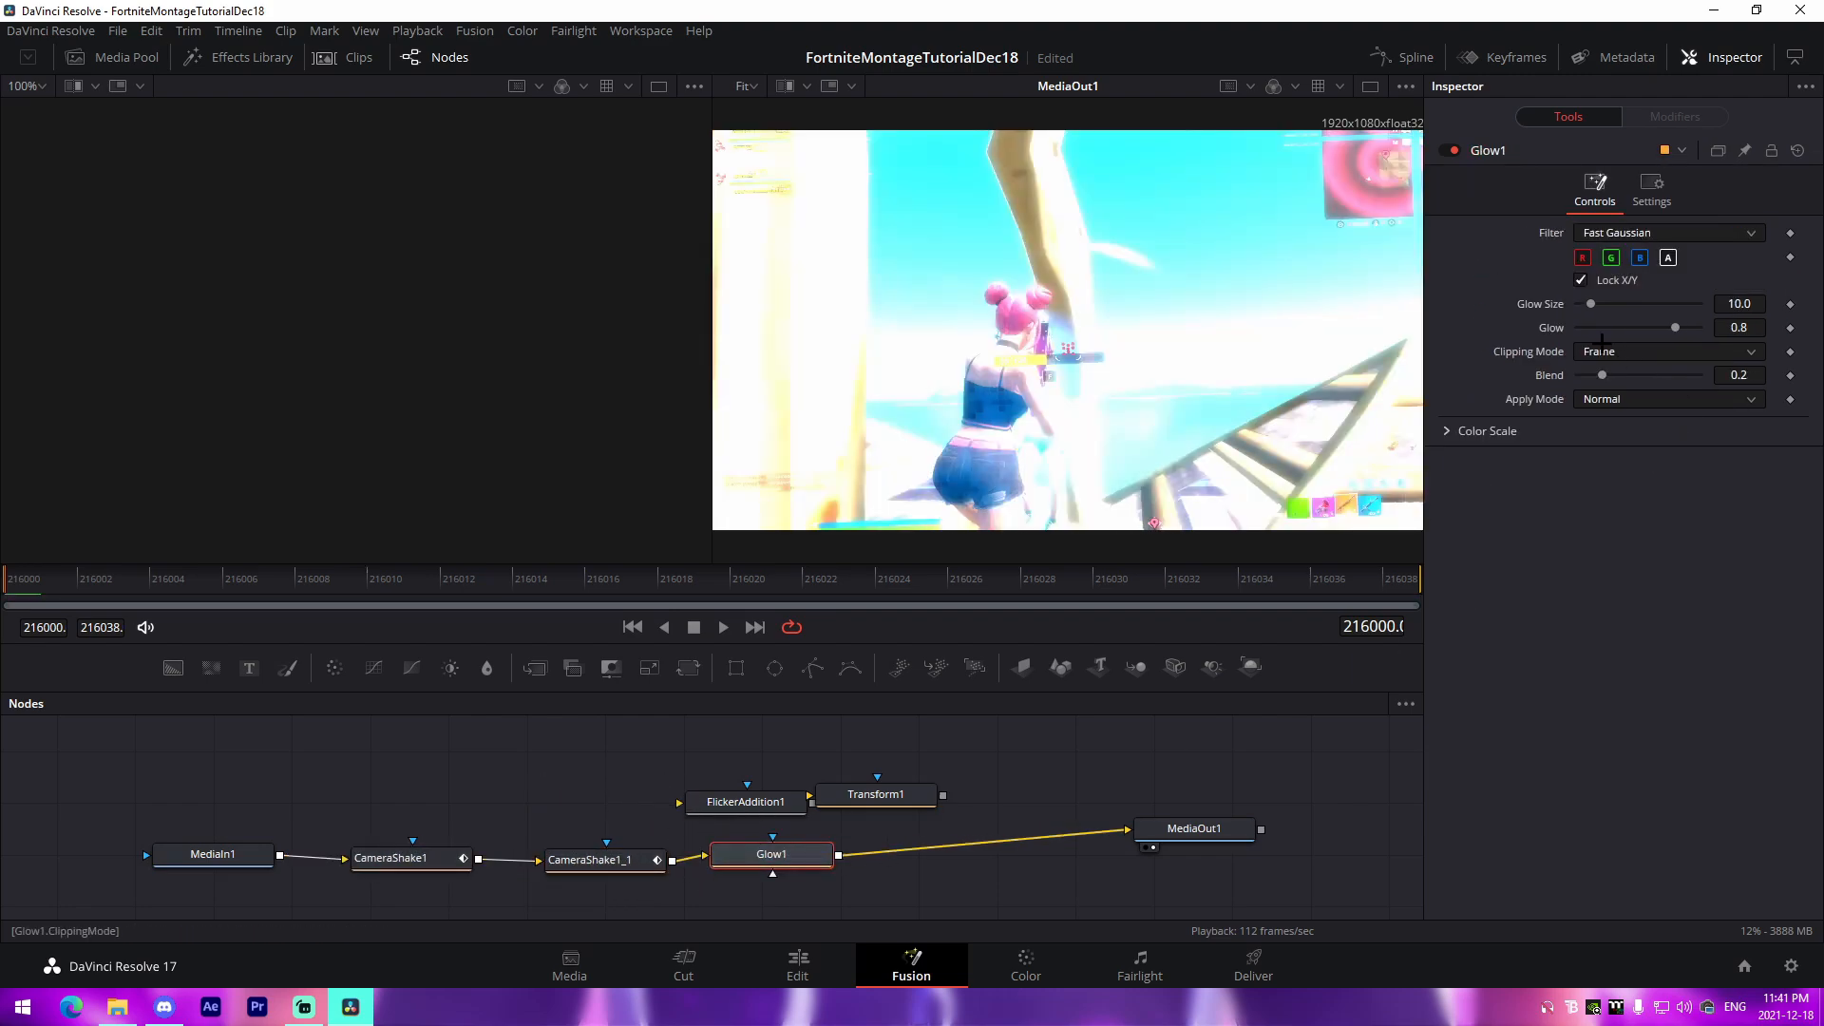
# Set Glow1's Glow Size to 5.5, Glow to 0.709 and Blend to 0.165
pyautogui.moveTo(1594, 305); pyautogui.dragTo(1584, 304)
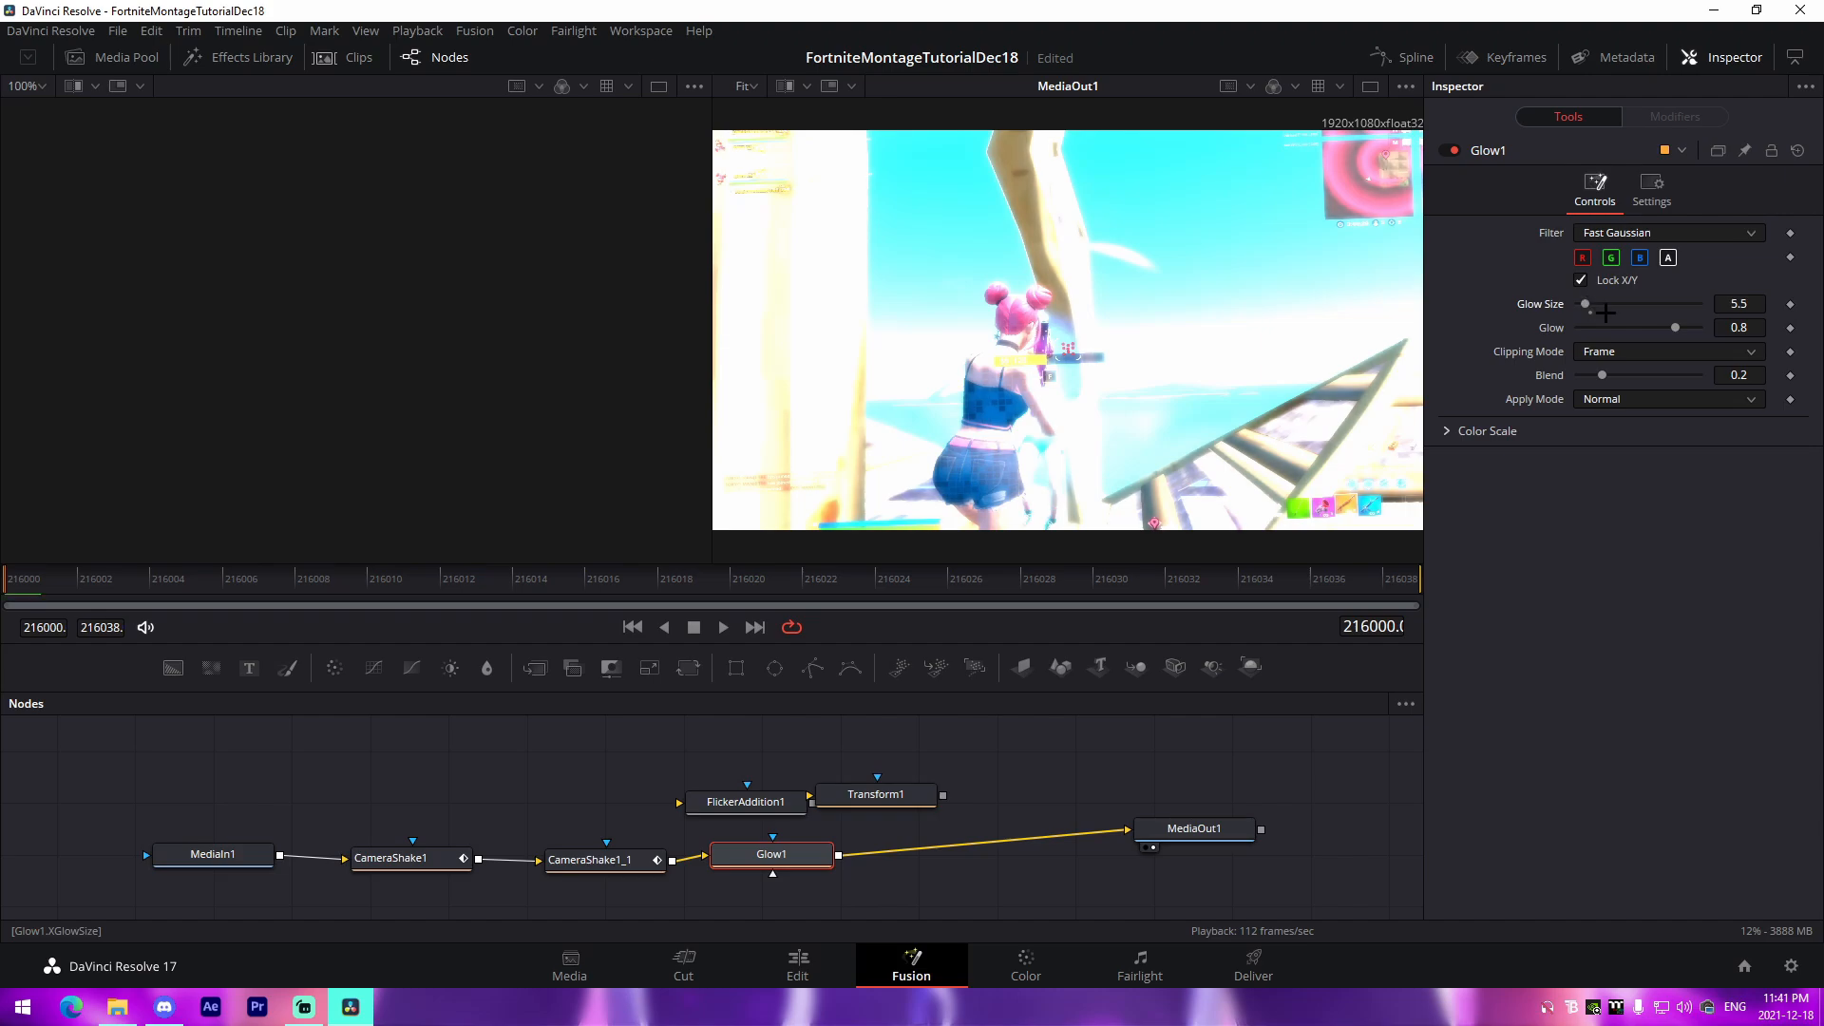
pyautogui.moveTo(1691, 327); pyautogui.dragTo(1665, 328)
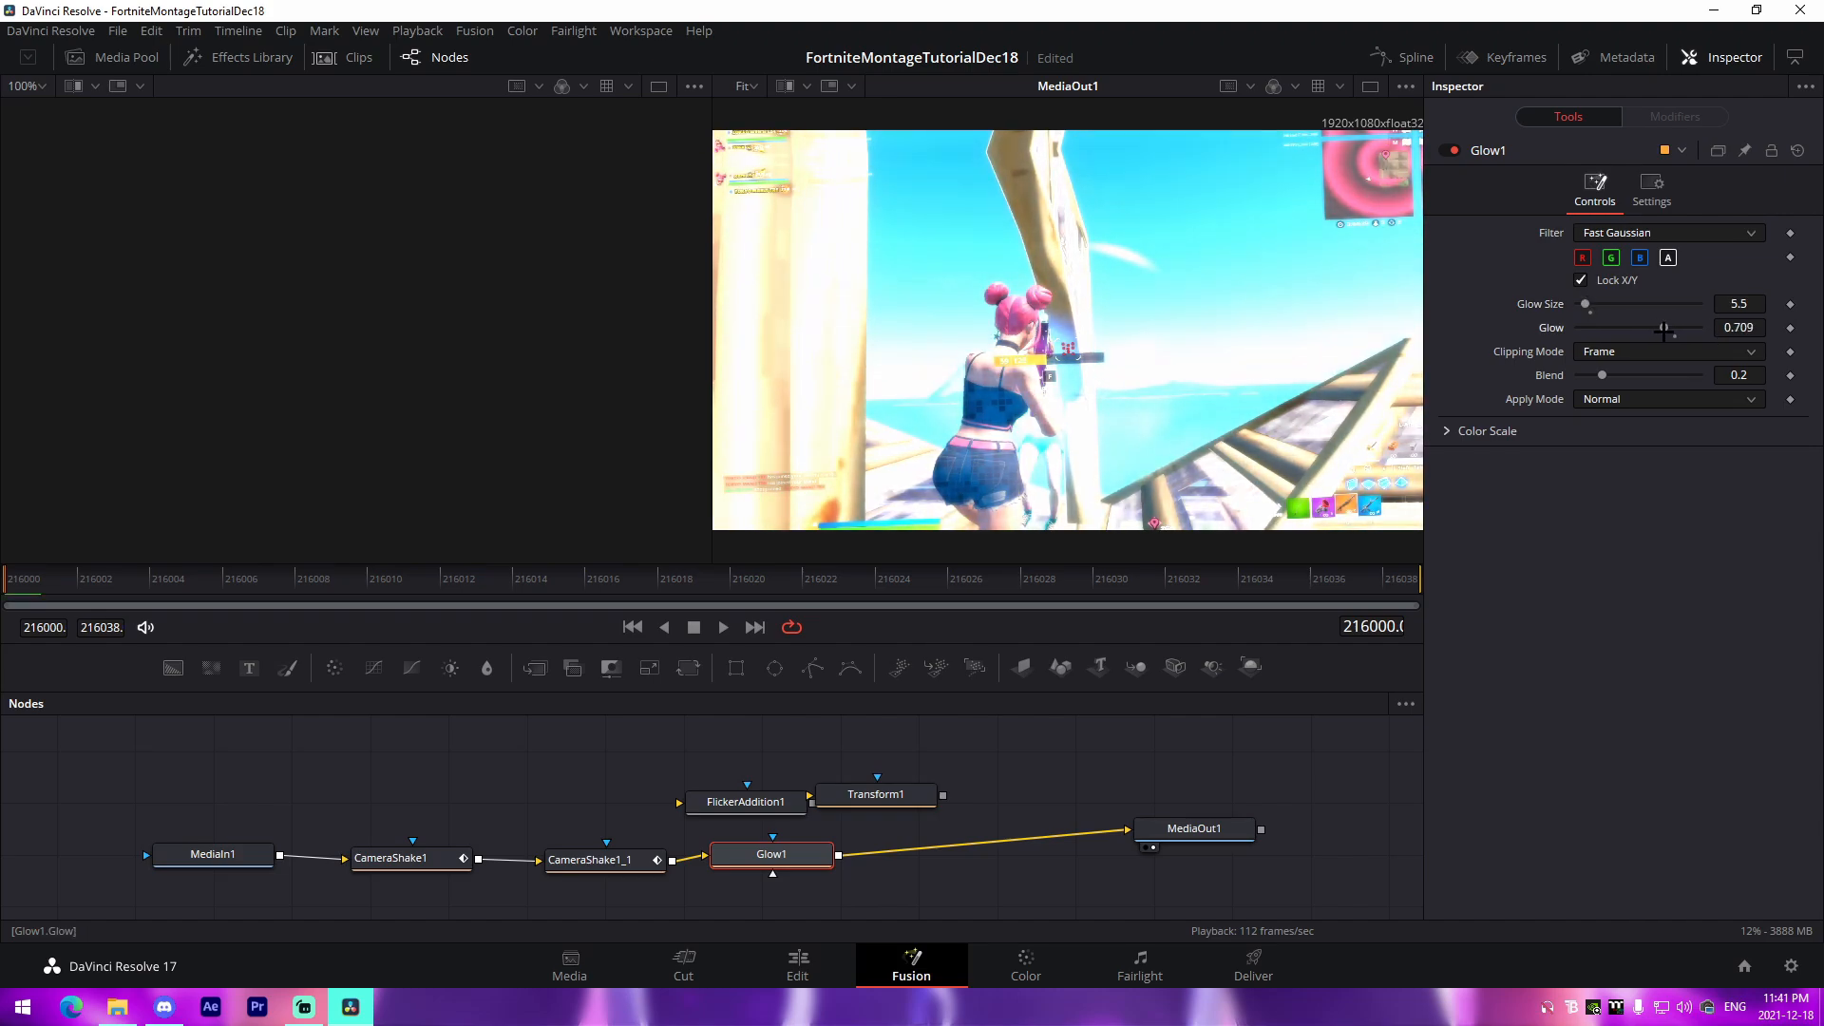
pyautogui.click(1612, 377)
pyautogui.moveTo(1612, 377); pyautogui.dragTo(1608, 376)
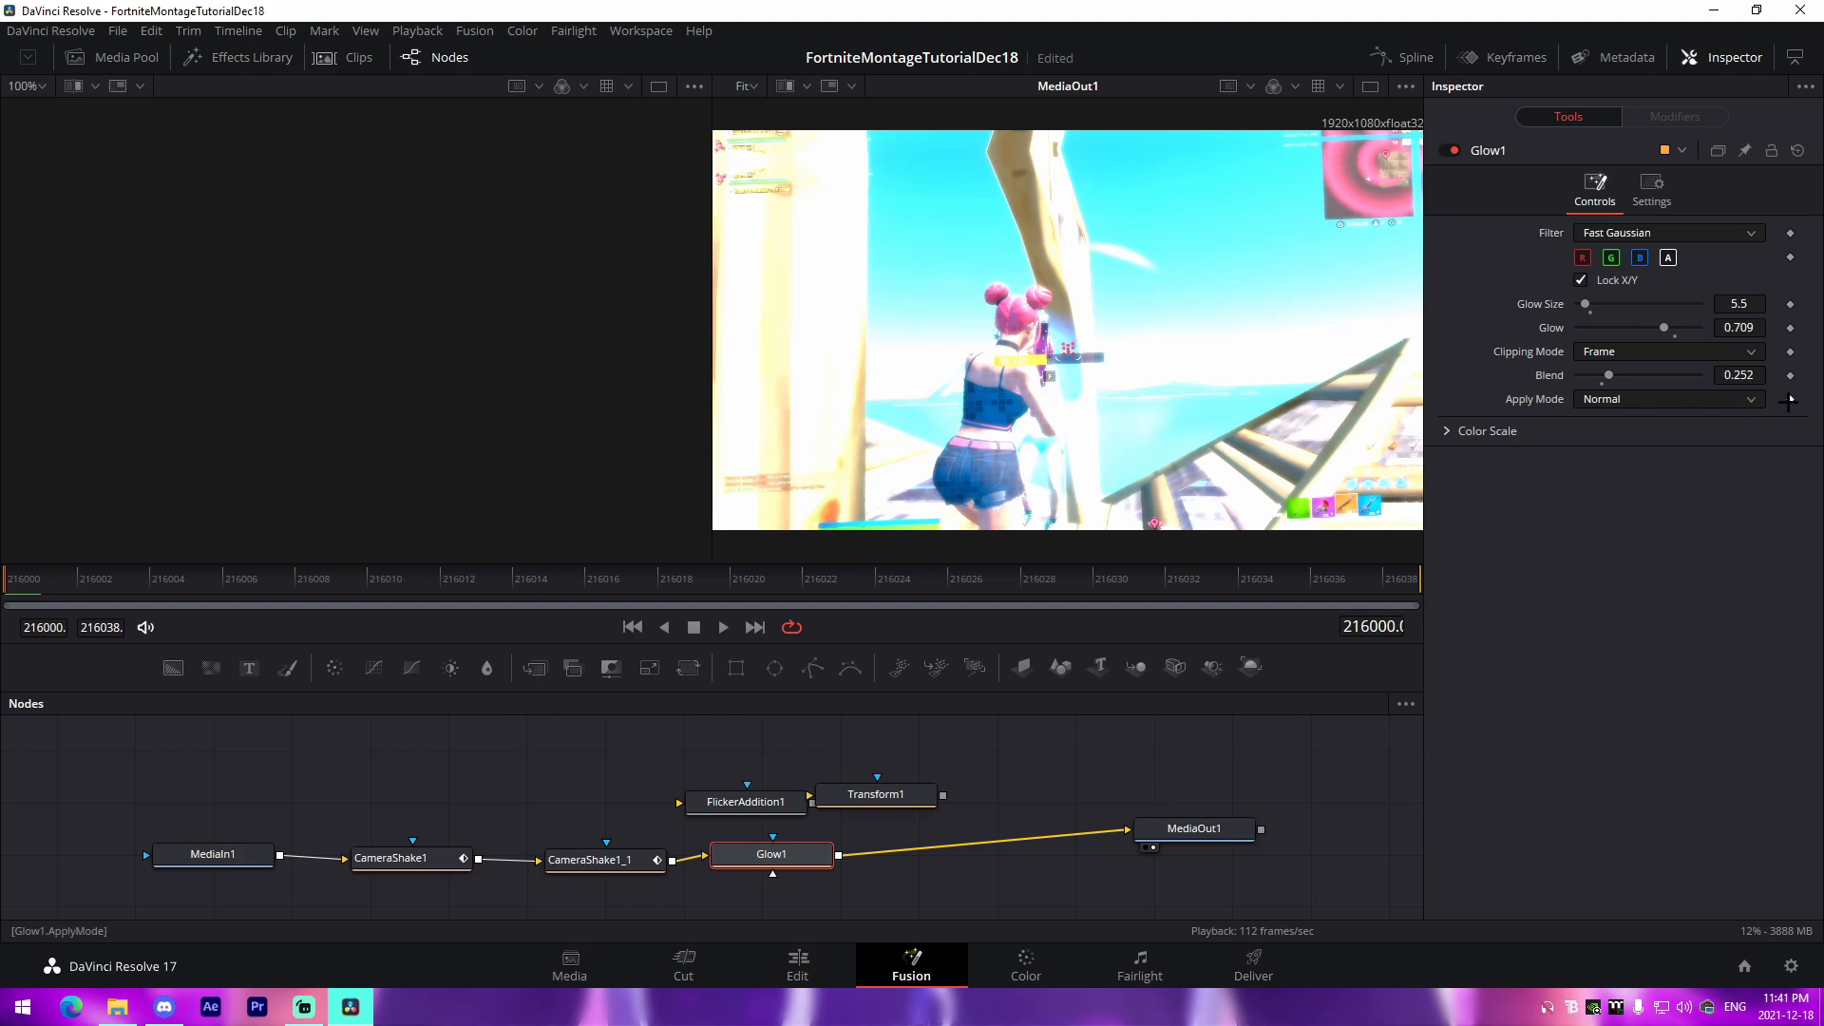
pyautogui.moveTo(1618, 373); pyautogui.dragTo(1521, 377)
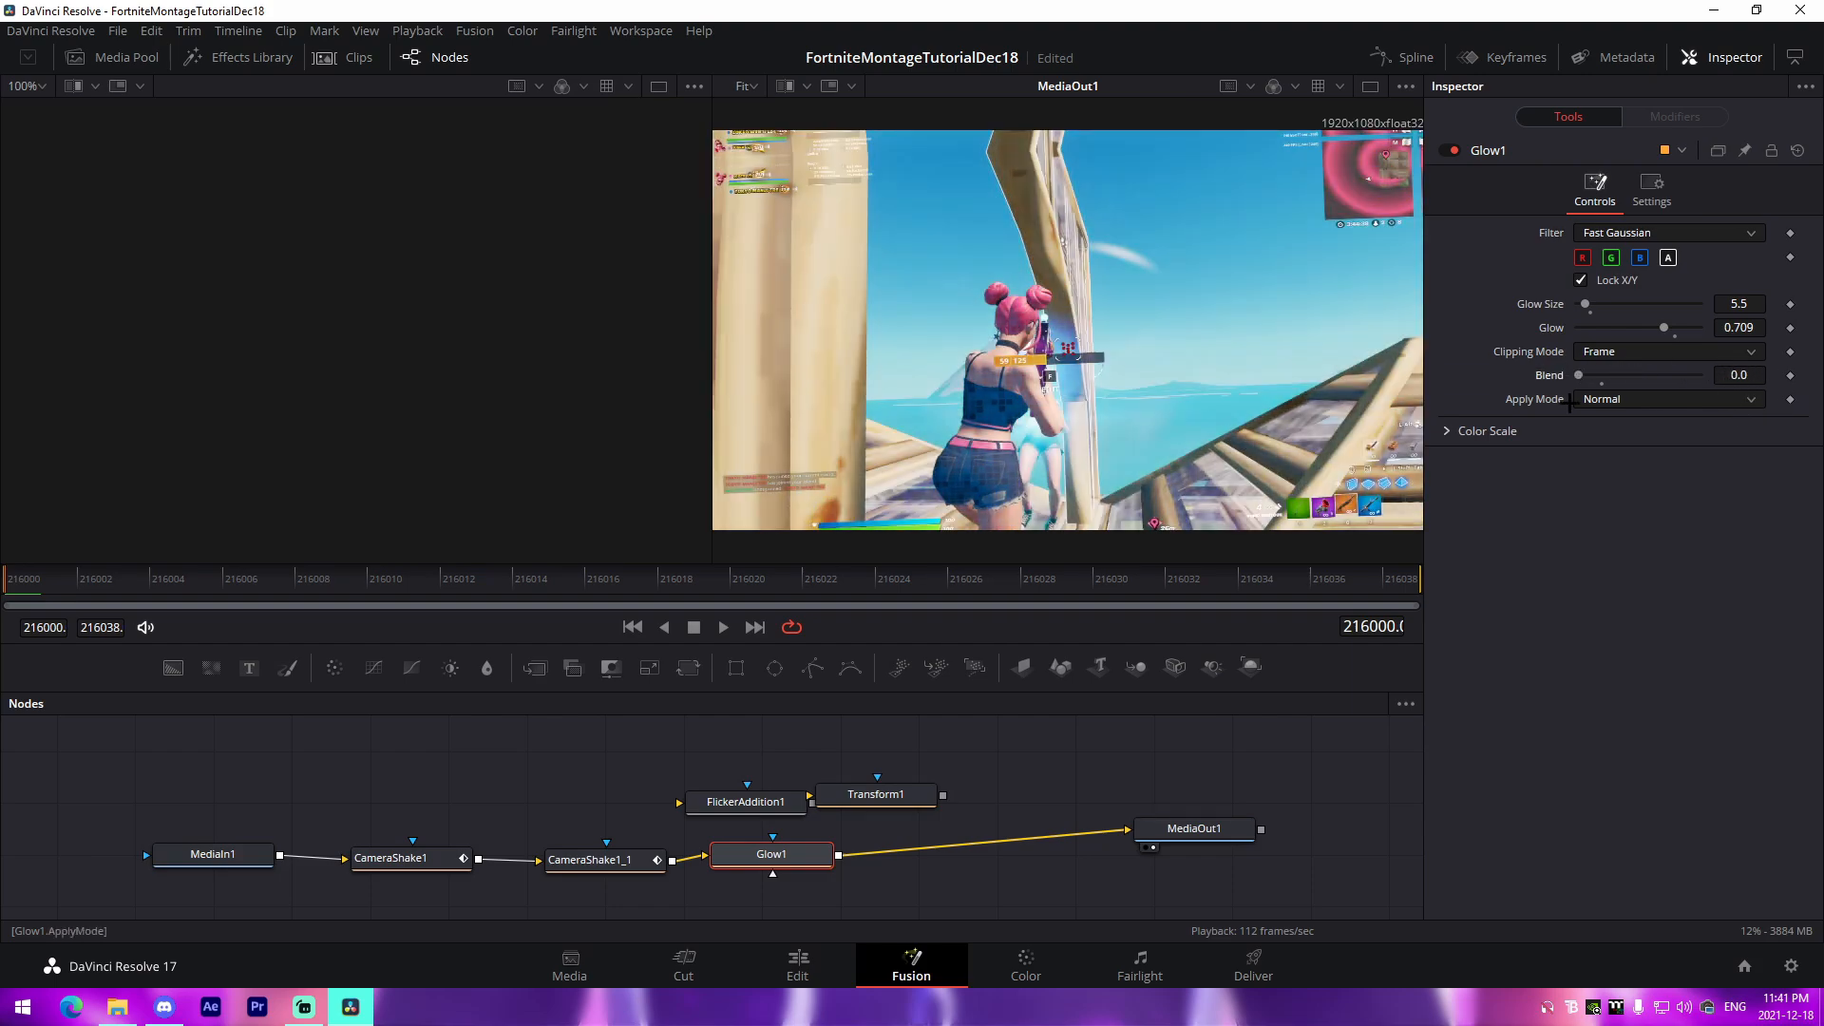
pyautogui.click(1598, 377)
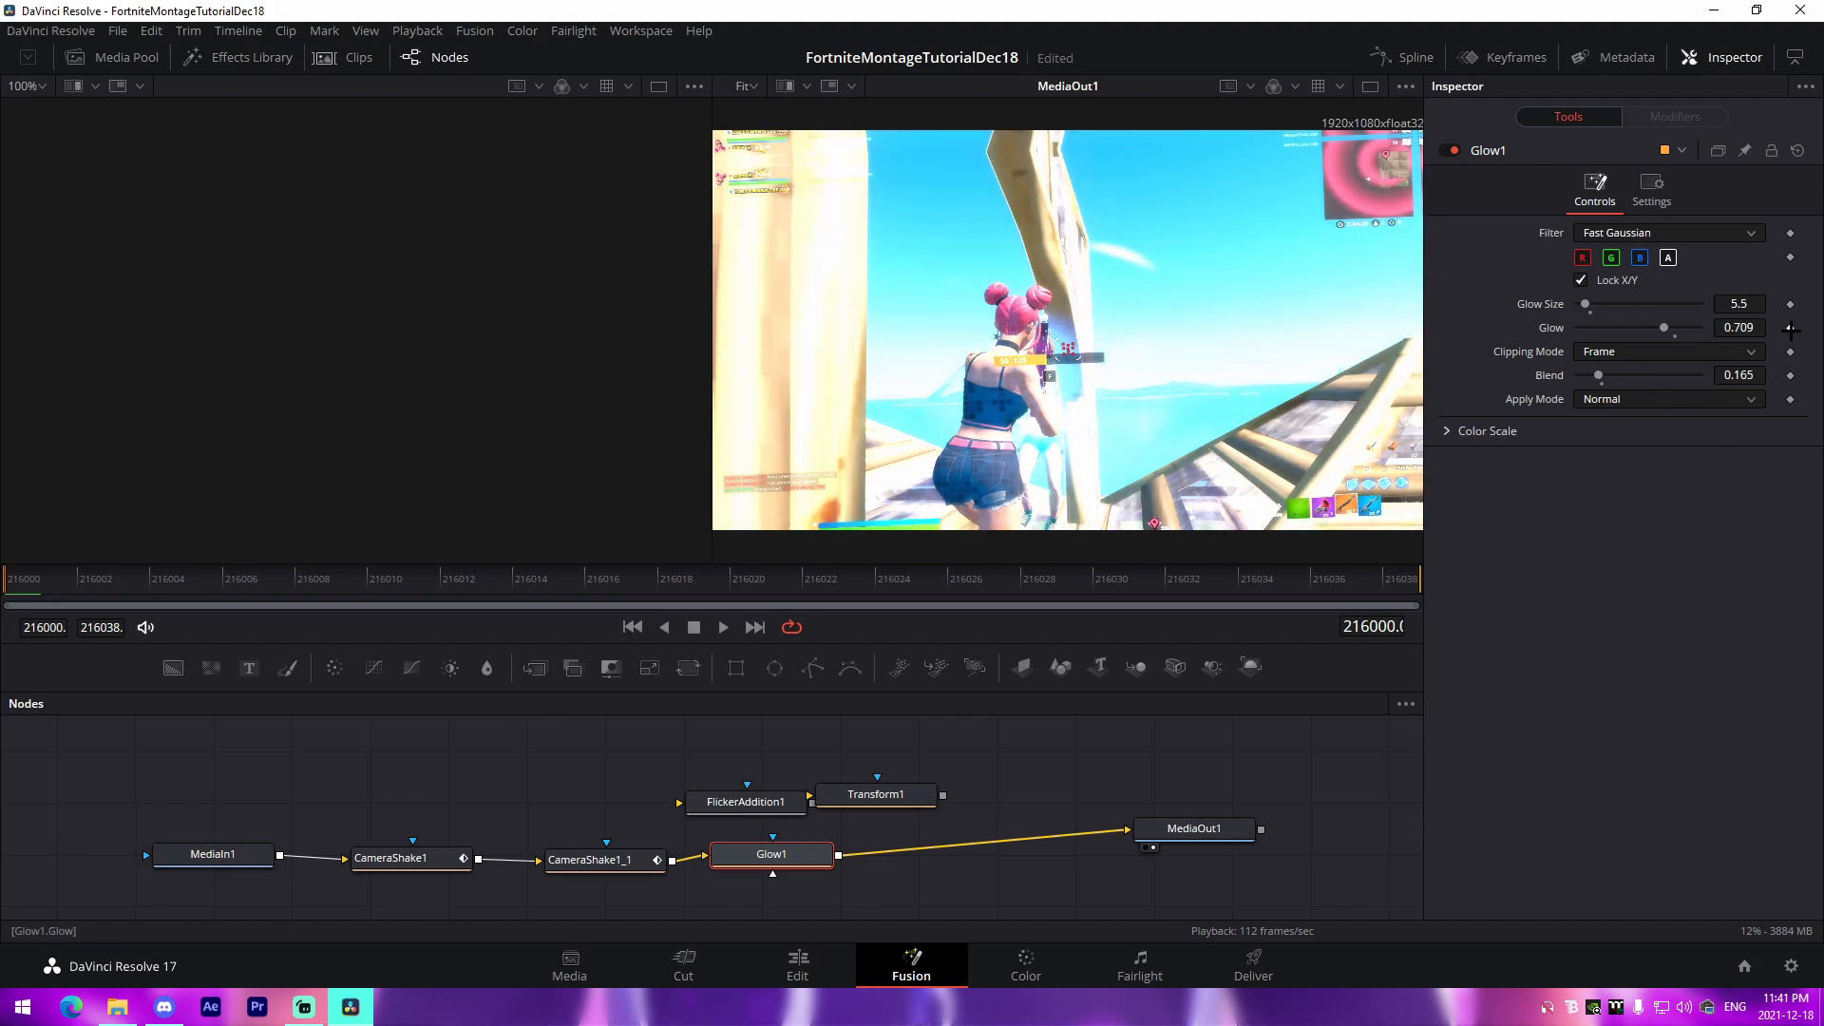
# Keyframe Glow1's Glow from 0.709 at frame 216000 to 0.0 at frame 216037, and play it
pyautogui.click(1791, 328)
pyautogui.click(1278, 575)
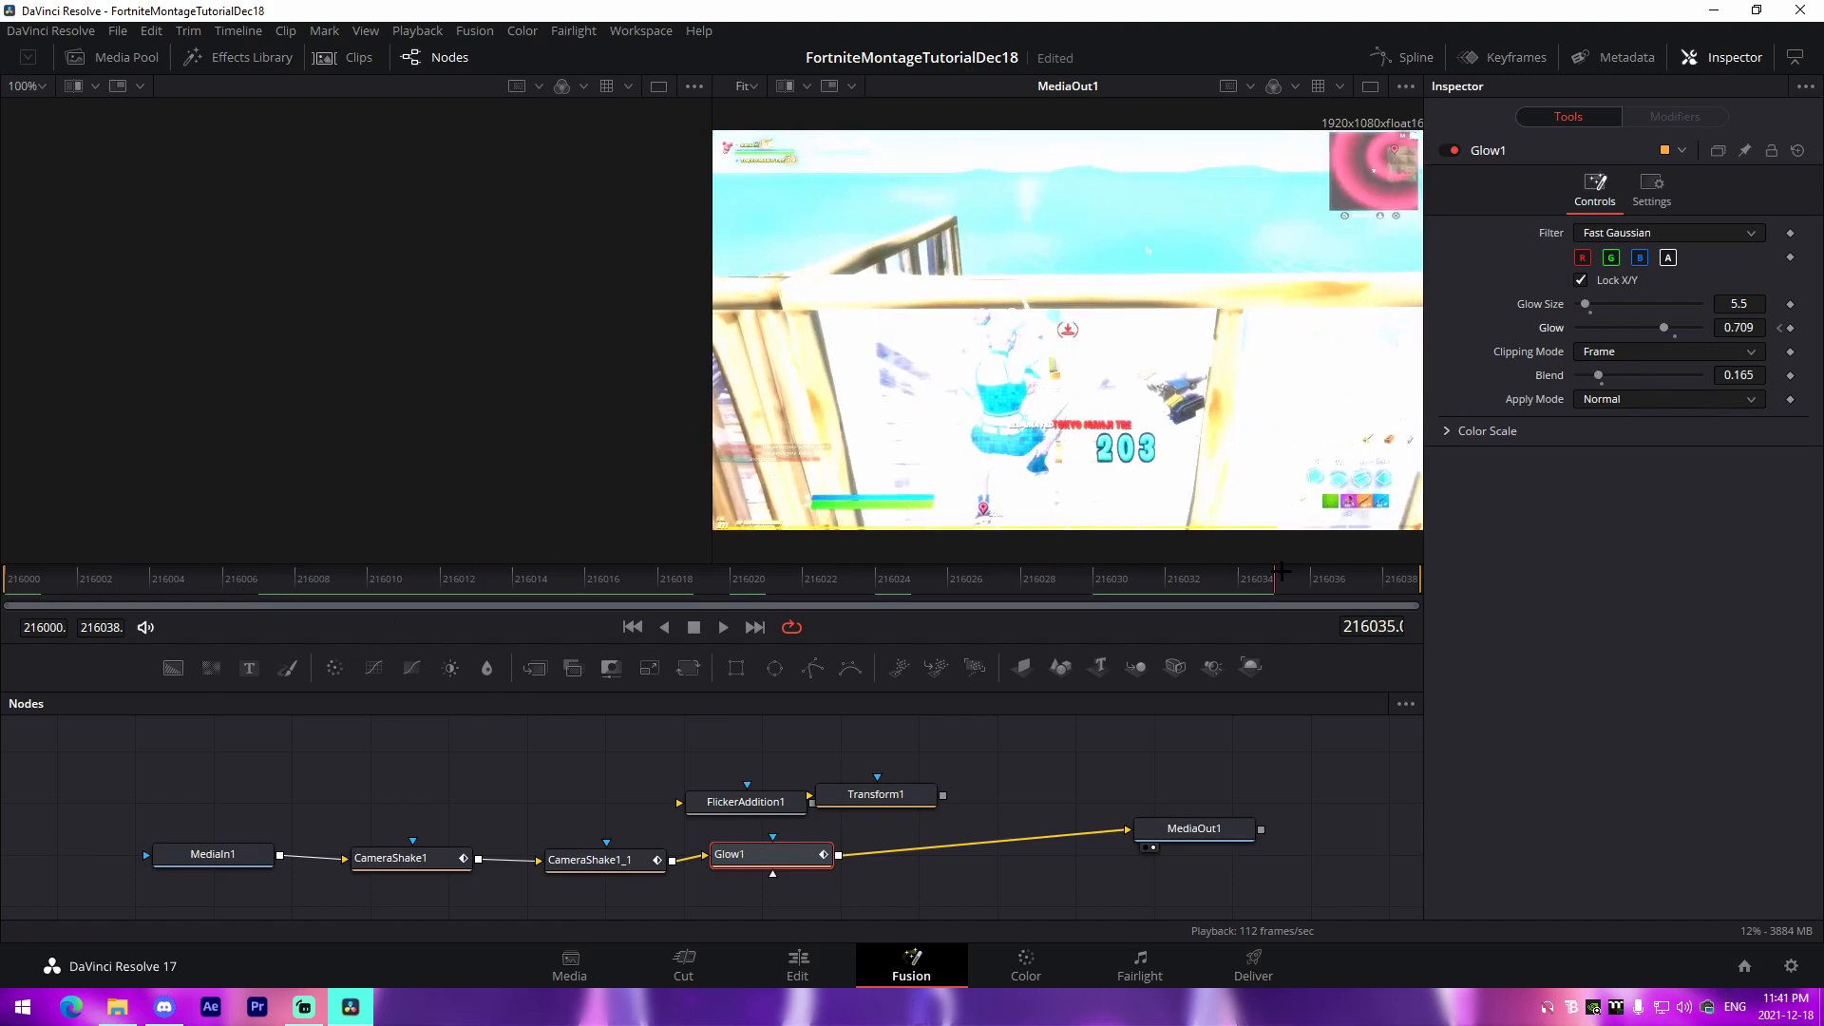
pyautogui.moveTo(1281, 571); pyautogui.dragTo(1353, 572)
pyautogui.moveTo(1663, 330); pyautogui.dragTo(1626, 328)
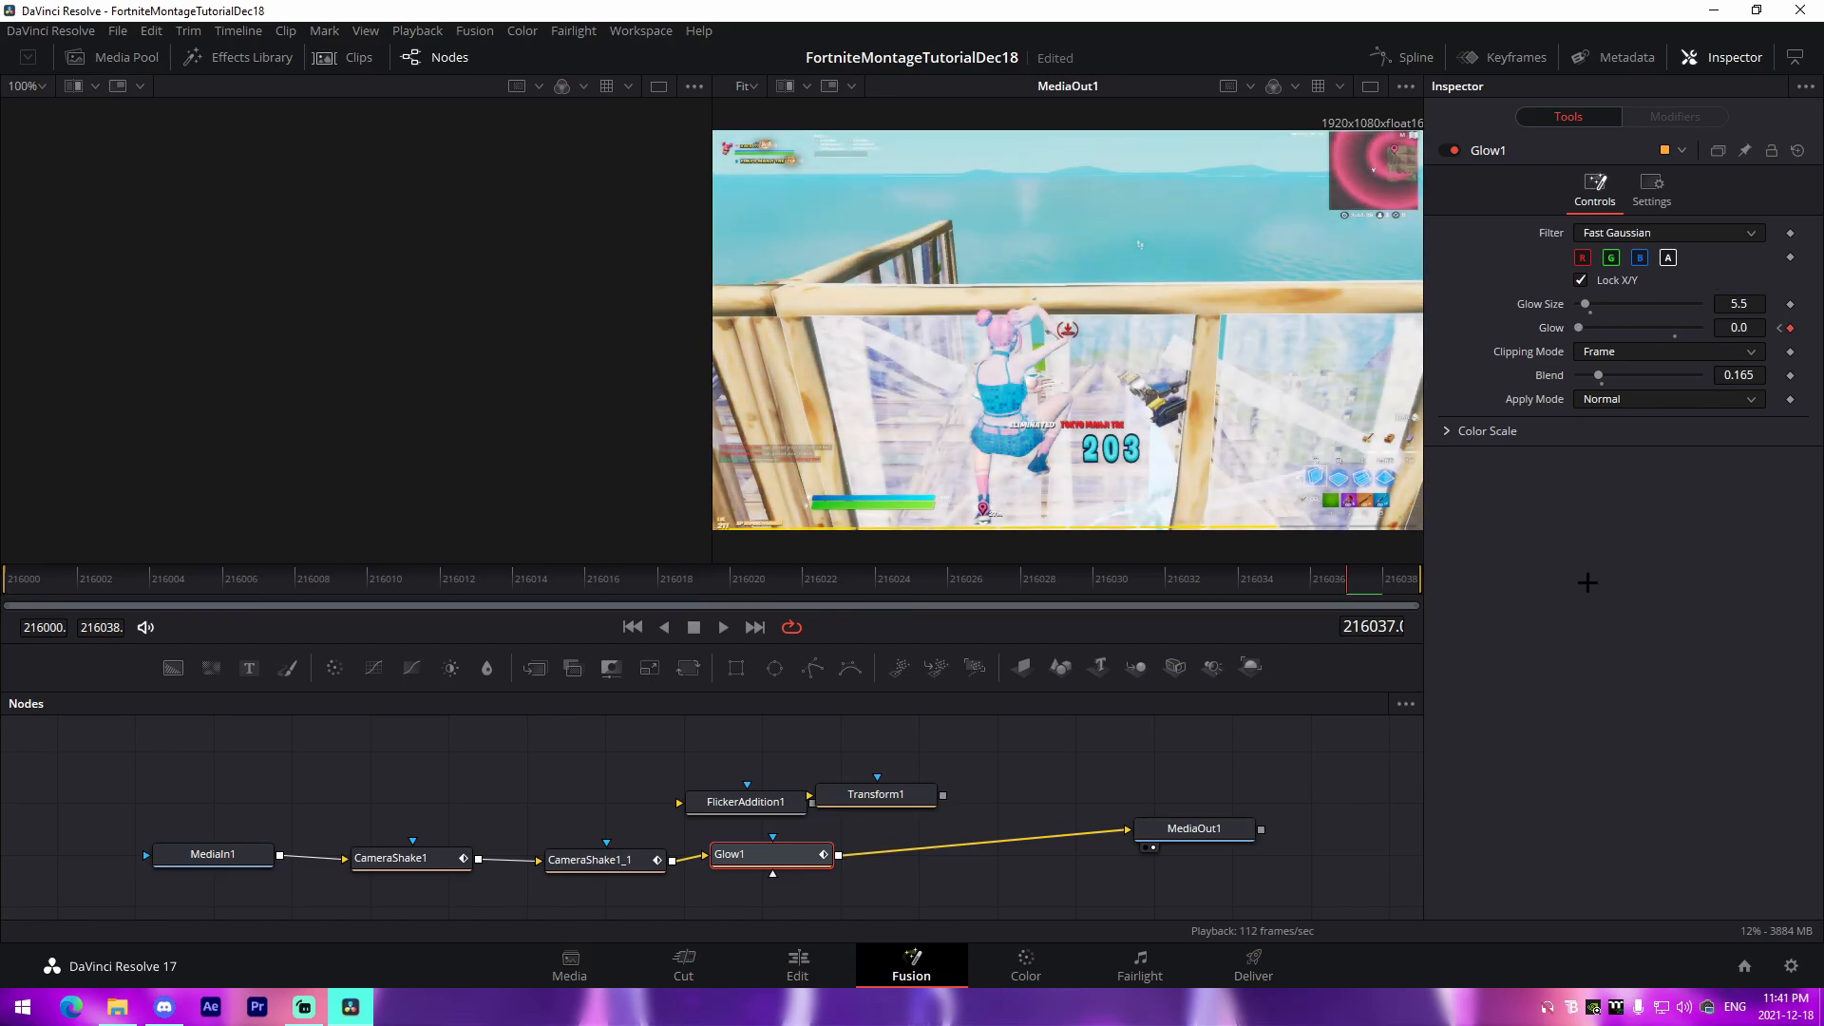
pyautogui.press('space')
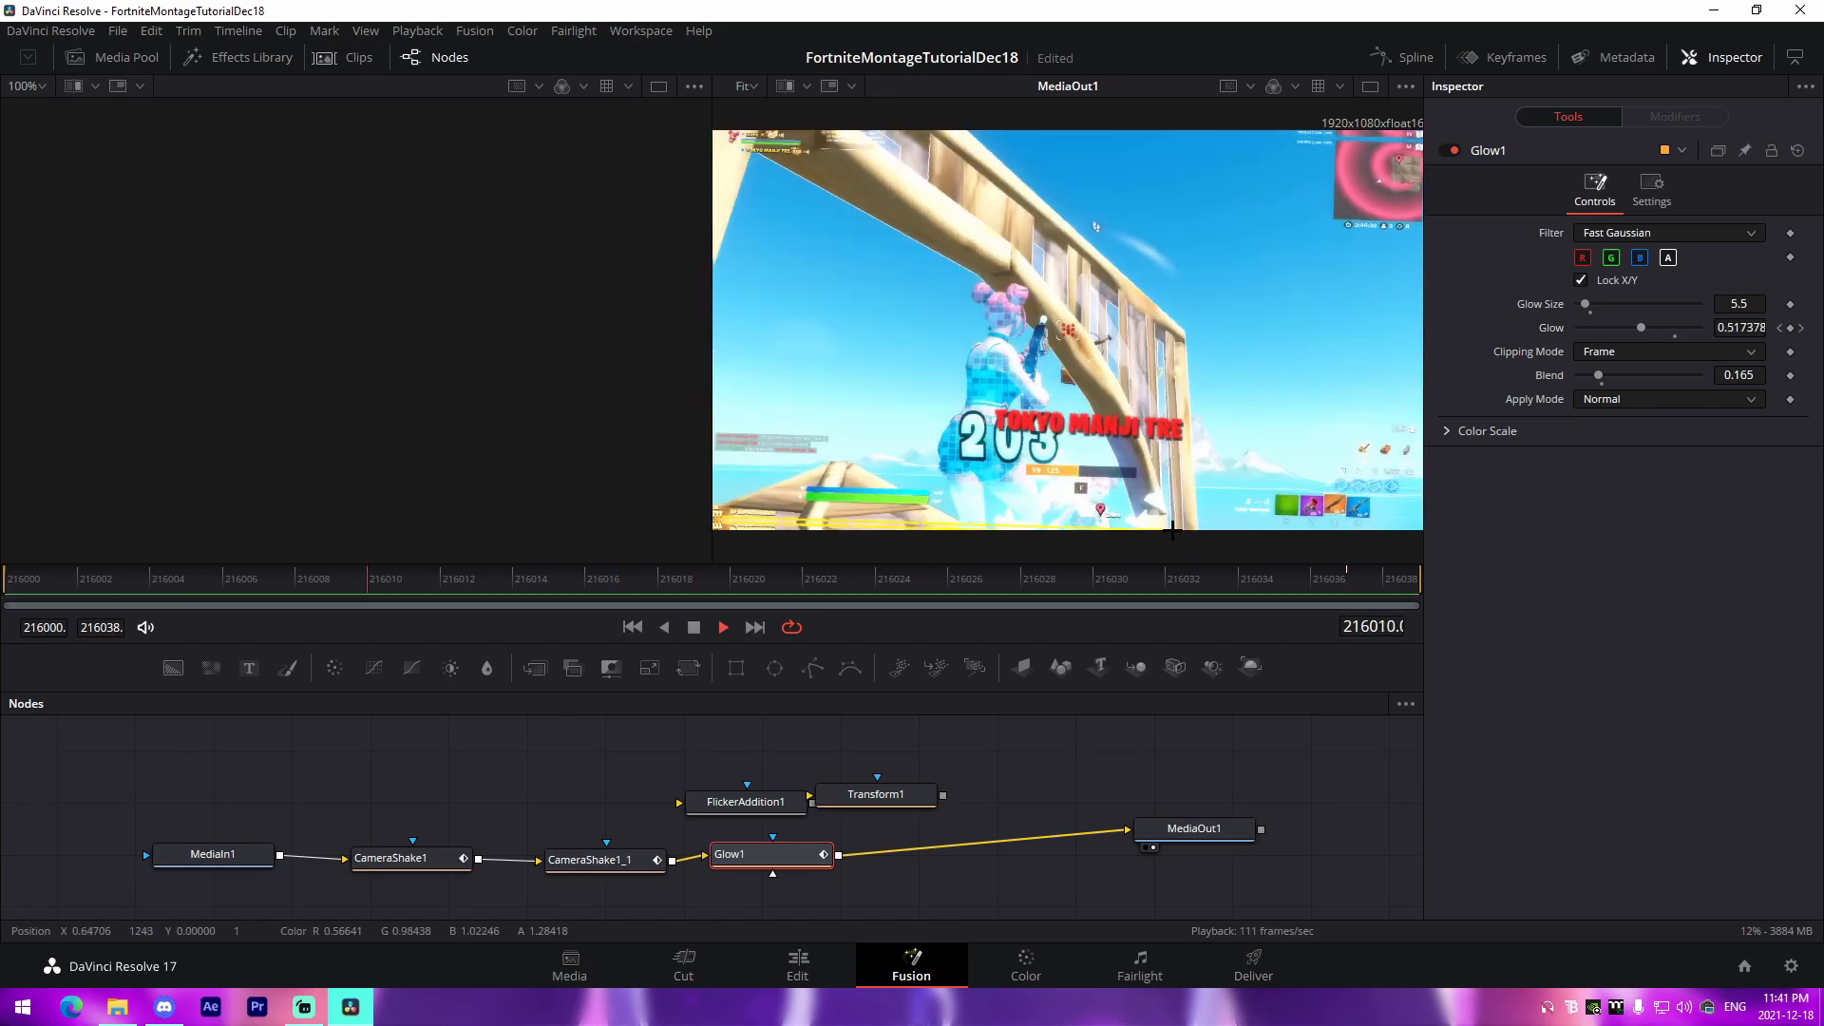
pyautogui.press('space')
# Insert FlickerAddition1 between Glow1 and MediaOut1, set its Speed to 1.957, and play the flicker
pyautogui.moveTo(751, 803); pyautogui.dragTo(941, 848)
pyautogui.moveTo(1170, 834); pyautogui.dragTo(1216, 835)
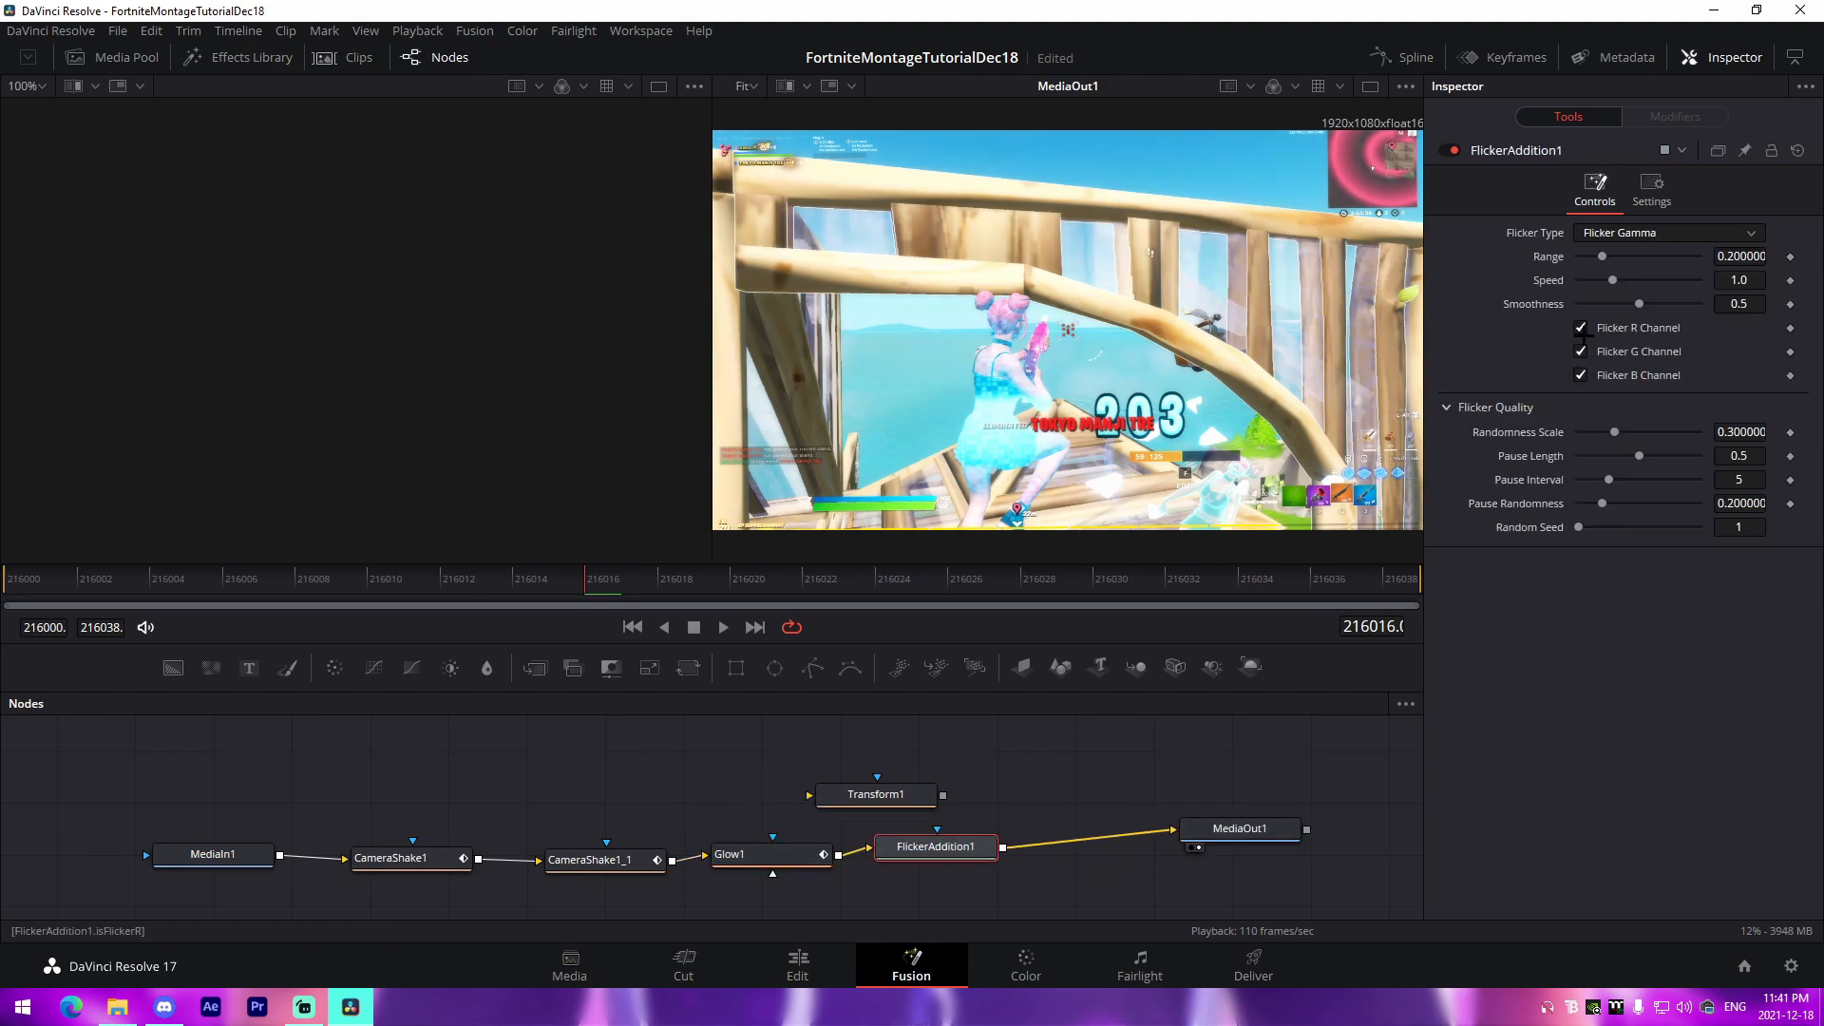
pyautogui.moveTo(1611, 253); pyautogui.dragTo(1750, 289)
pyautogui.hotkey('ctrl', 'z')
pyautogui.moveTo(1612, 279); pyautogui.dragTo(1645, 279)
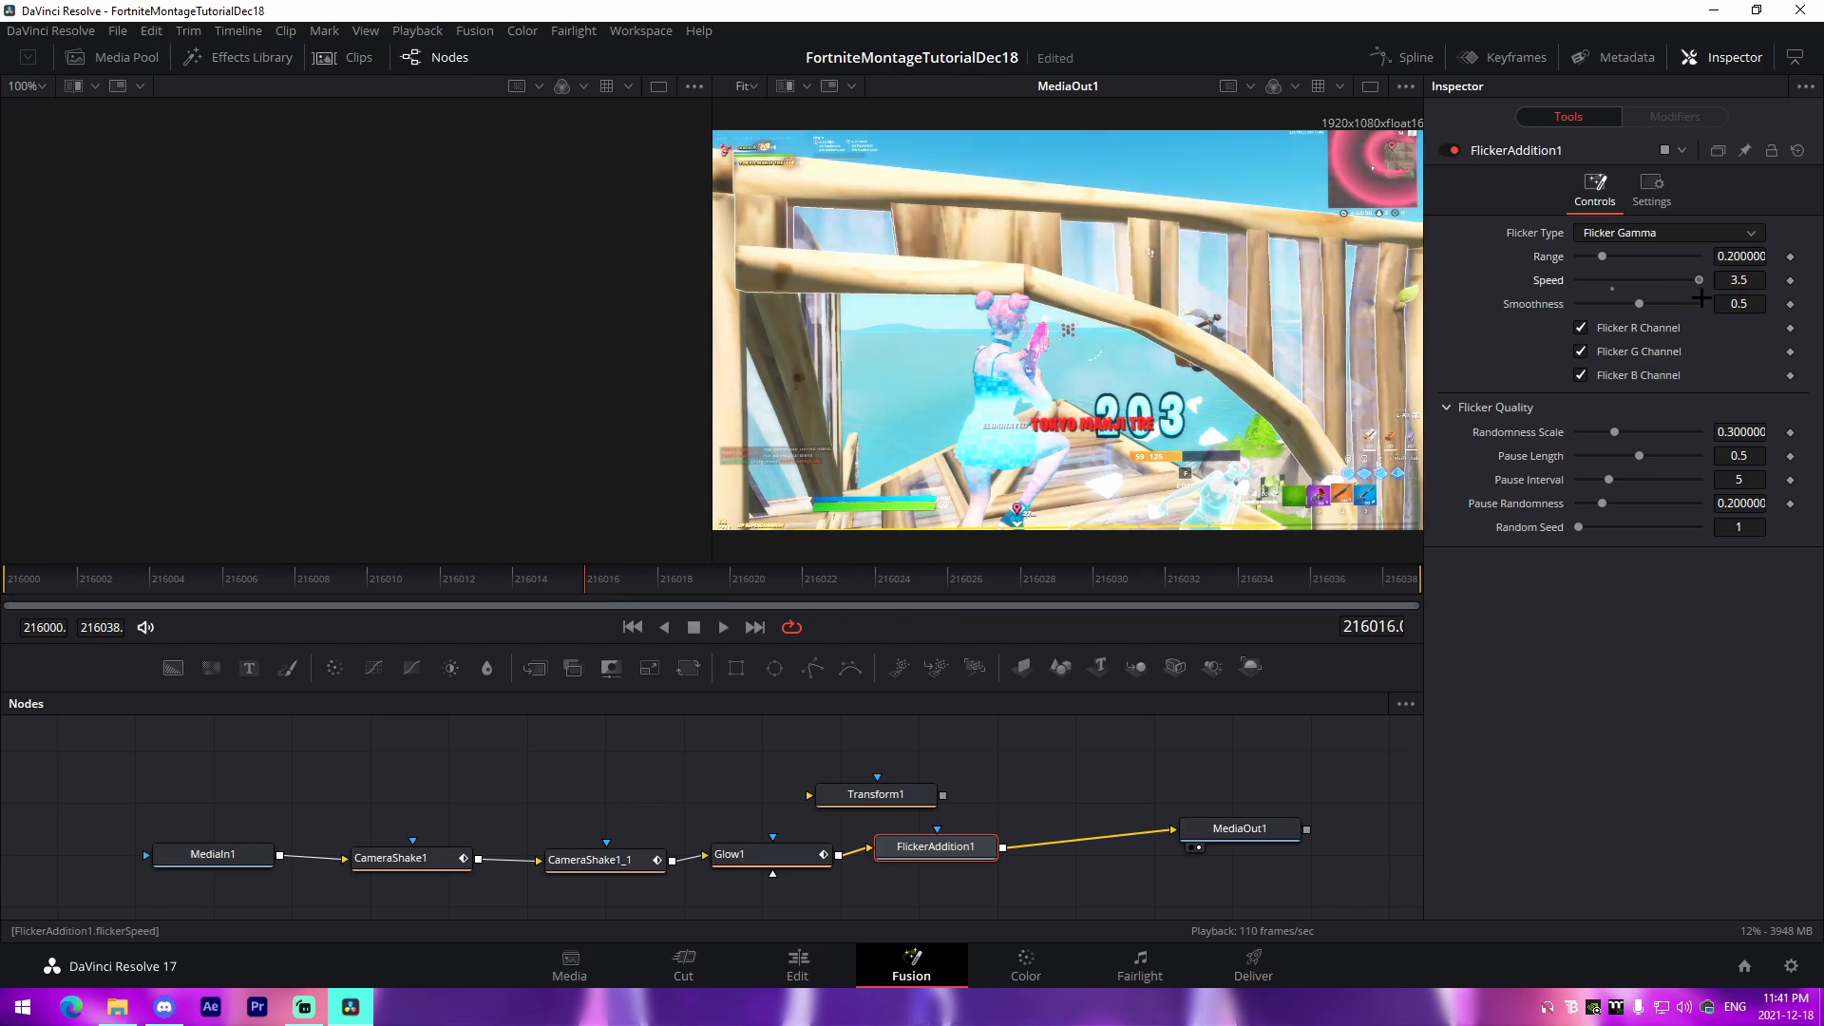
pyautogui.press('space')
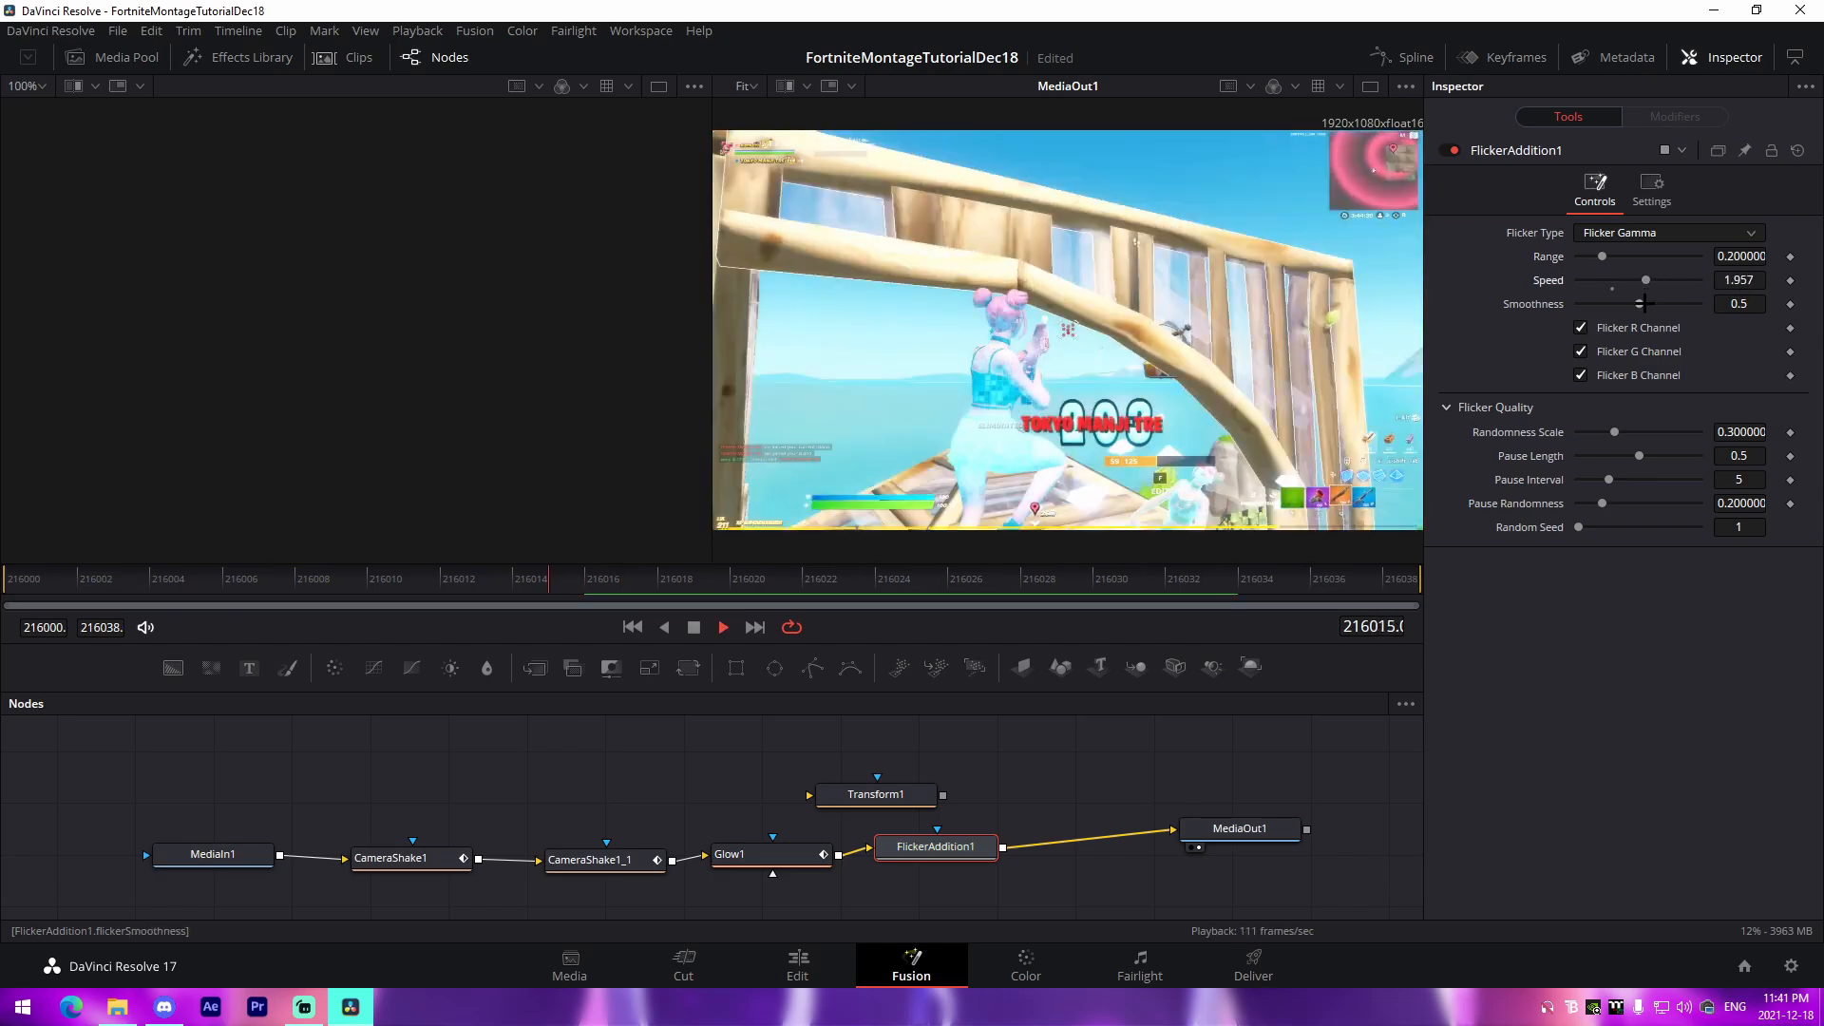
pyautogui.press('space')
pyautogui.press('space')
pyautogui.press('space')
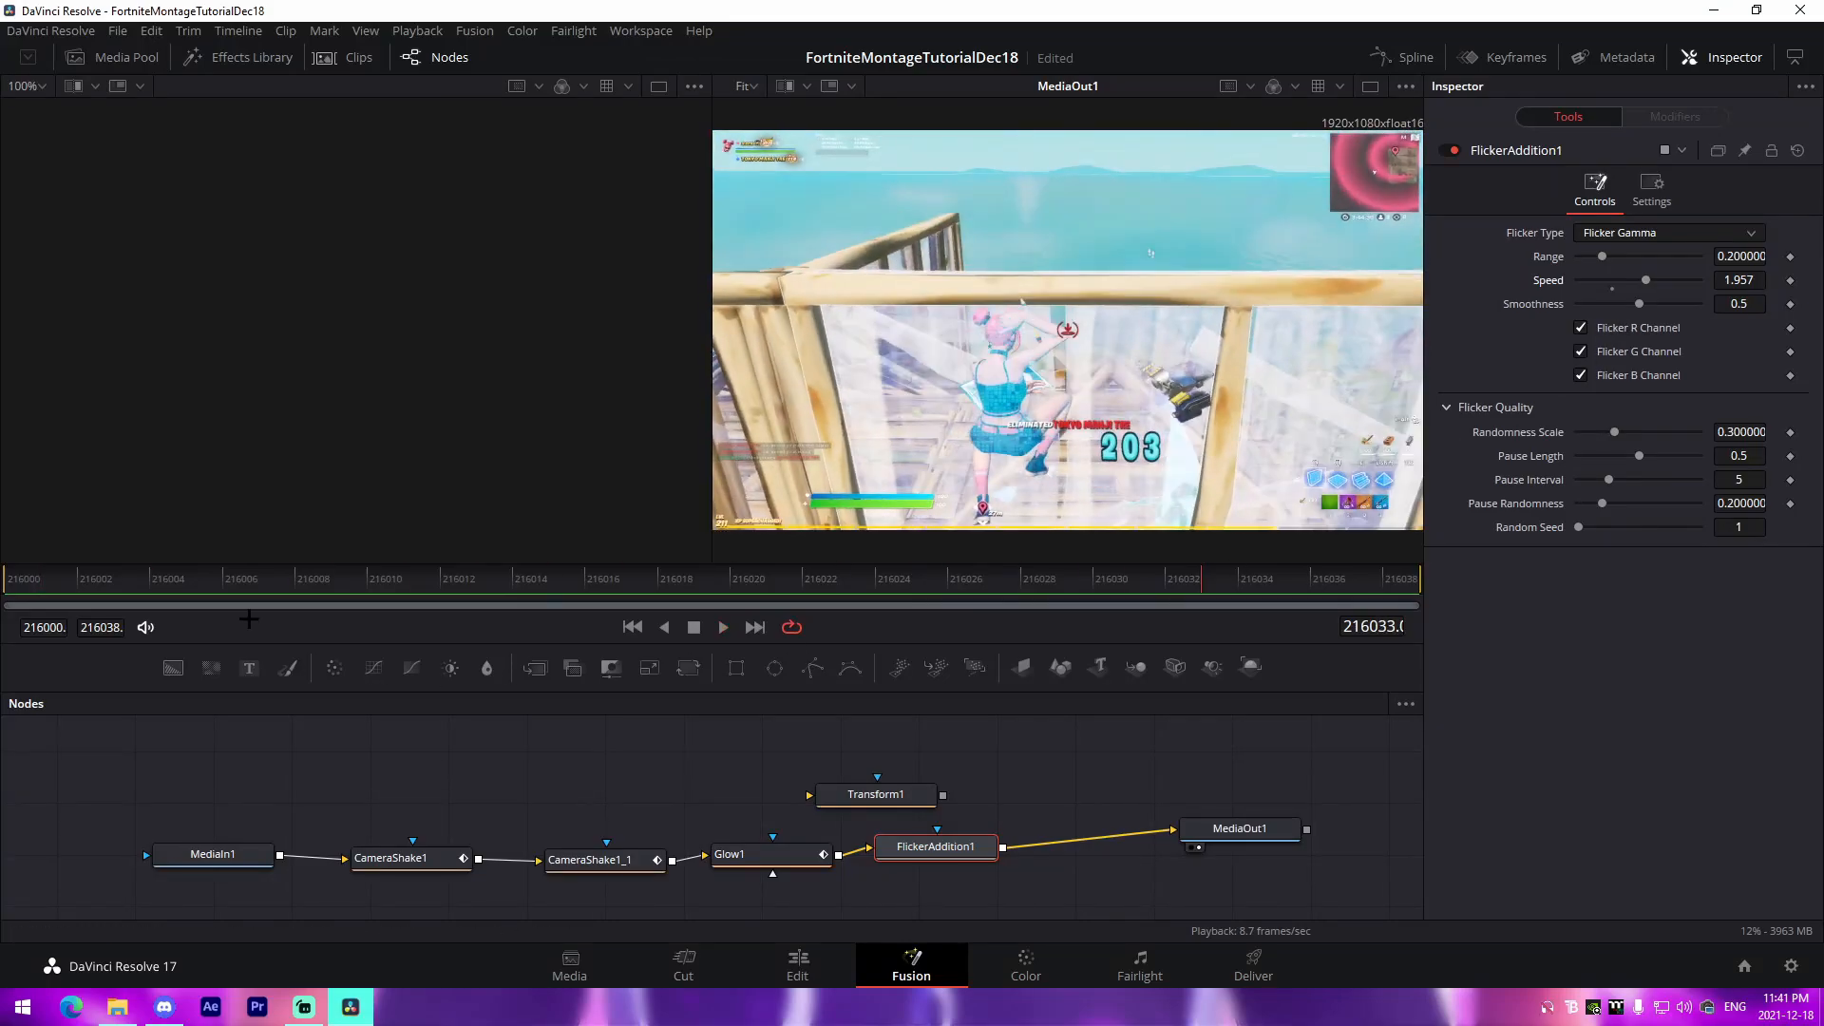
# Keyframe FlickerAddition1's Blend at 1.0 on frame 216000, and play the composition
pyautogui.moveTo(115, 578); pyautogui.dragTo(4, 576)
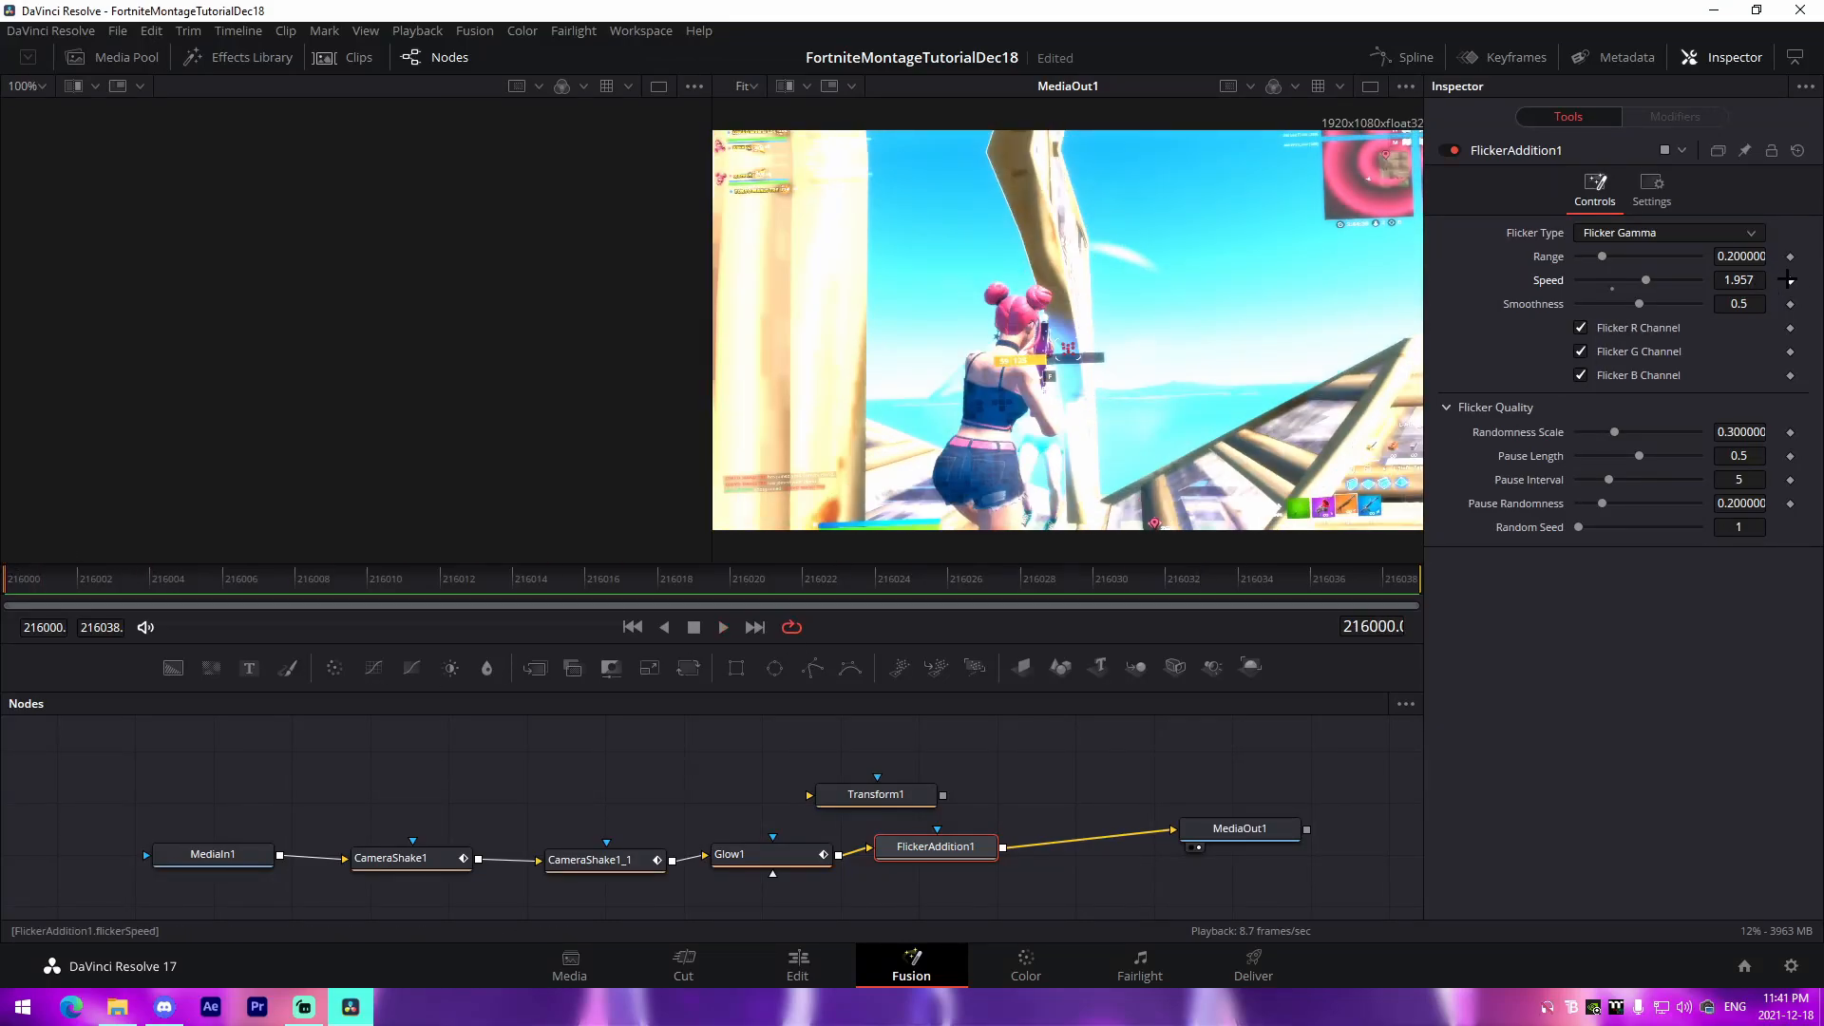
pyautogui.click(1652, 186)
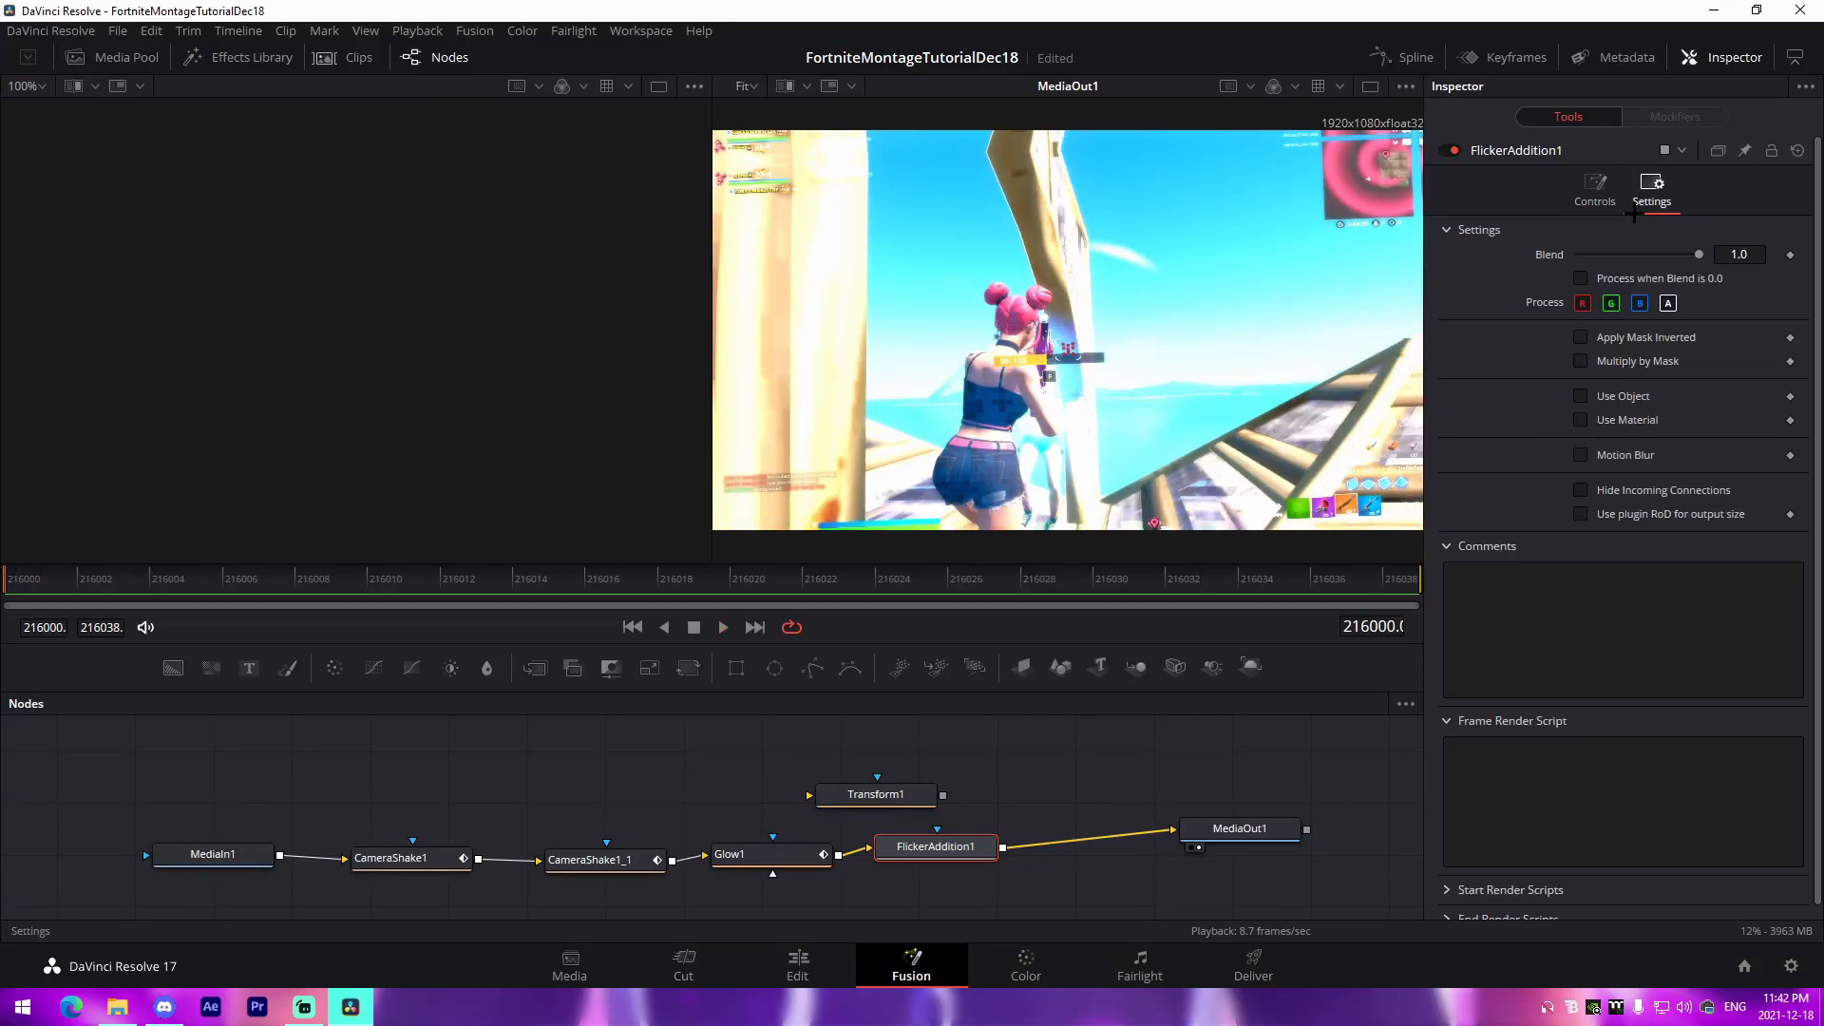
pyautogui.click(1789, 255)
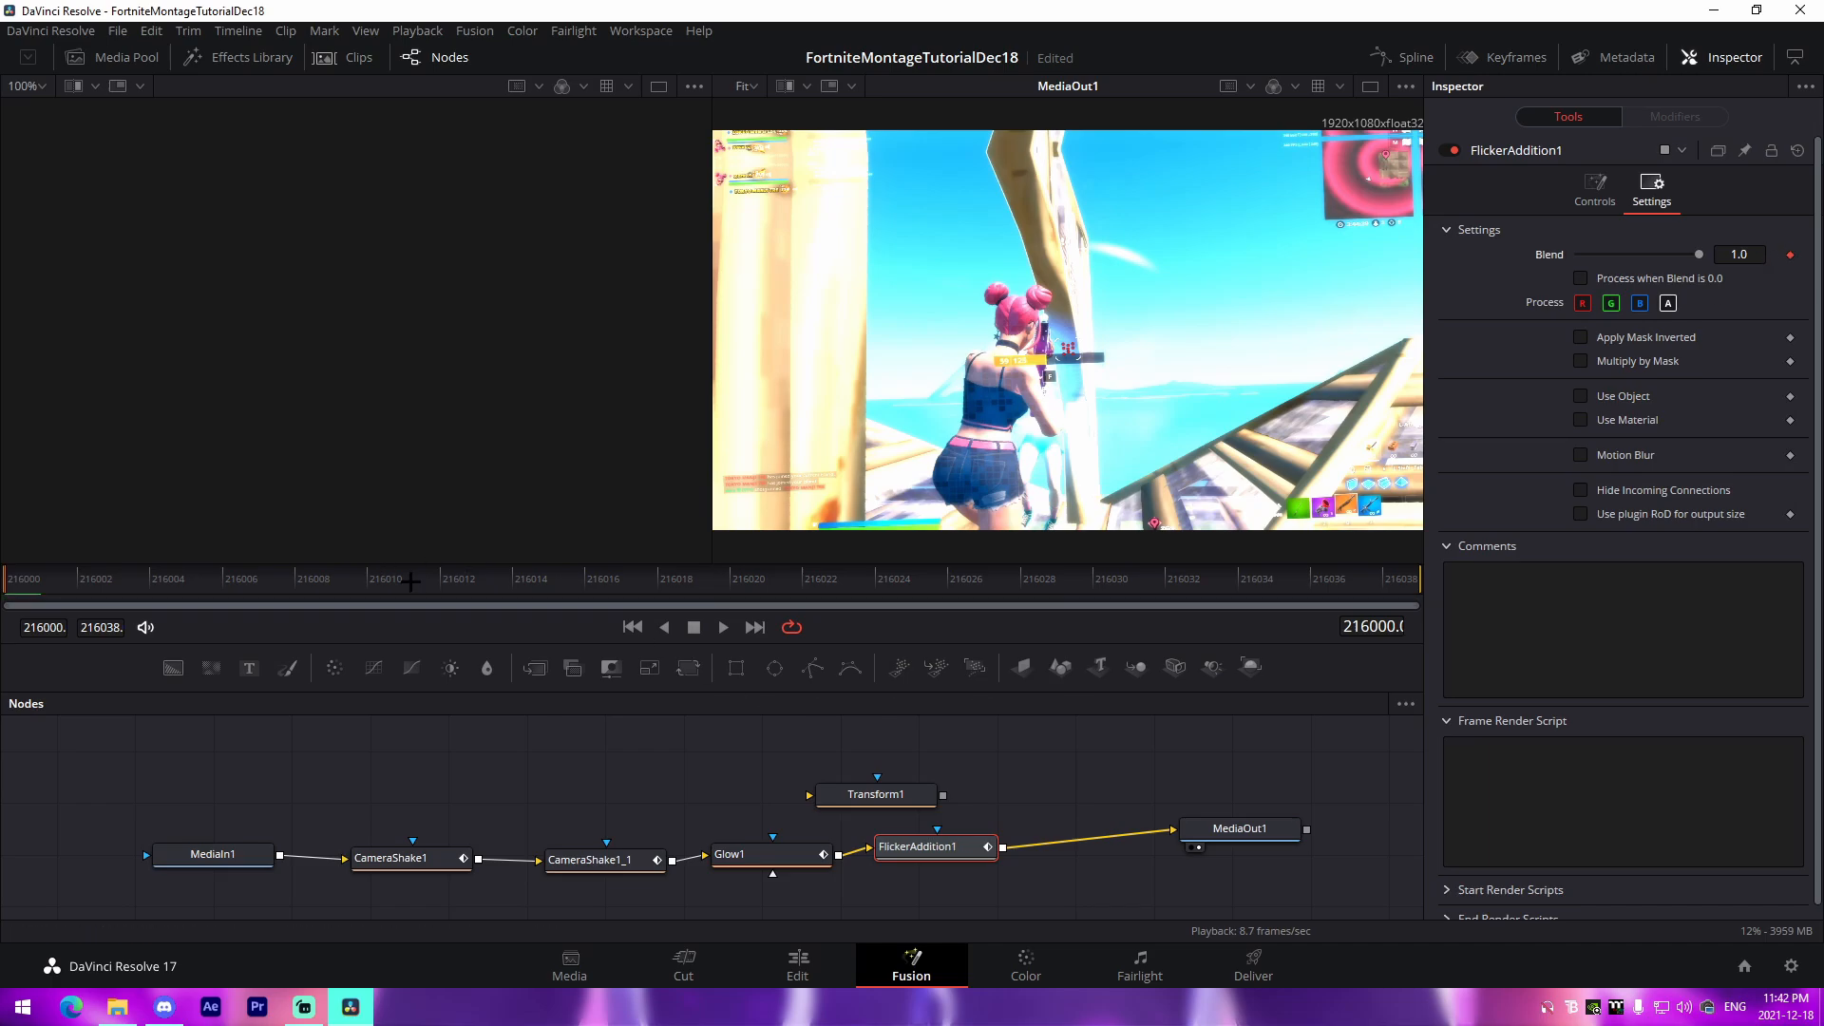
pyautogui.press('space')
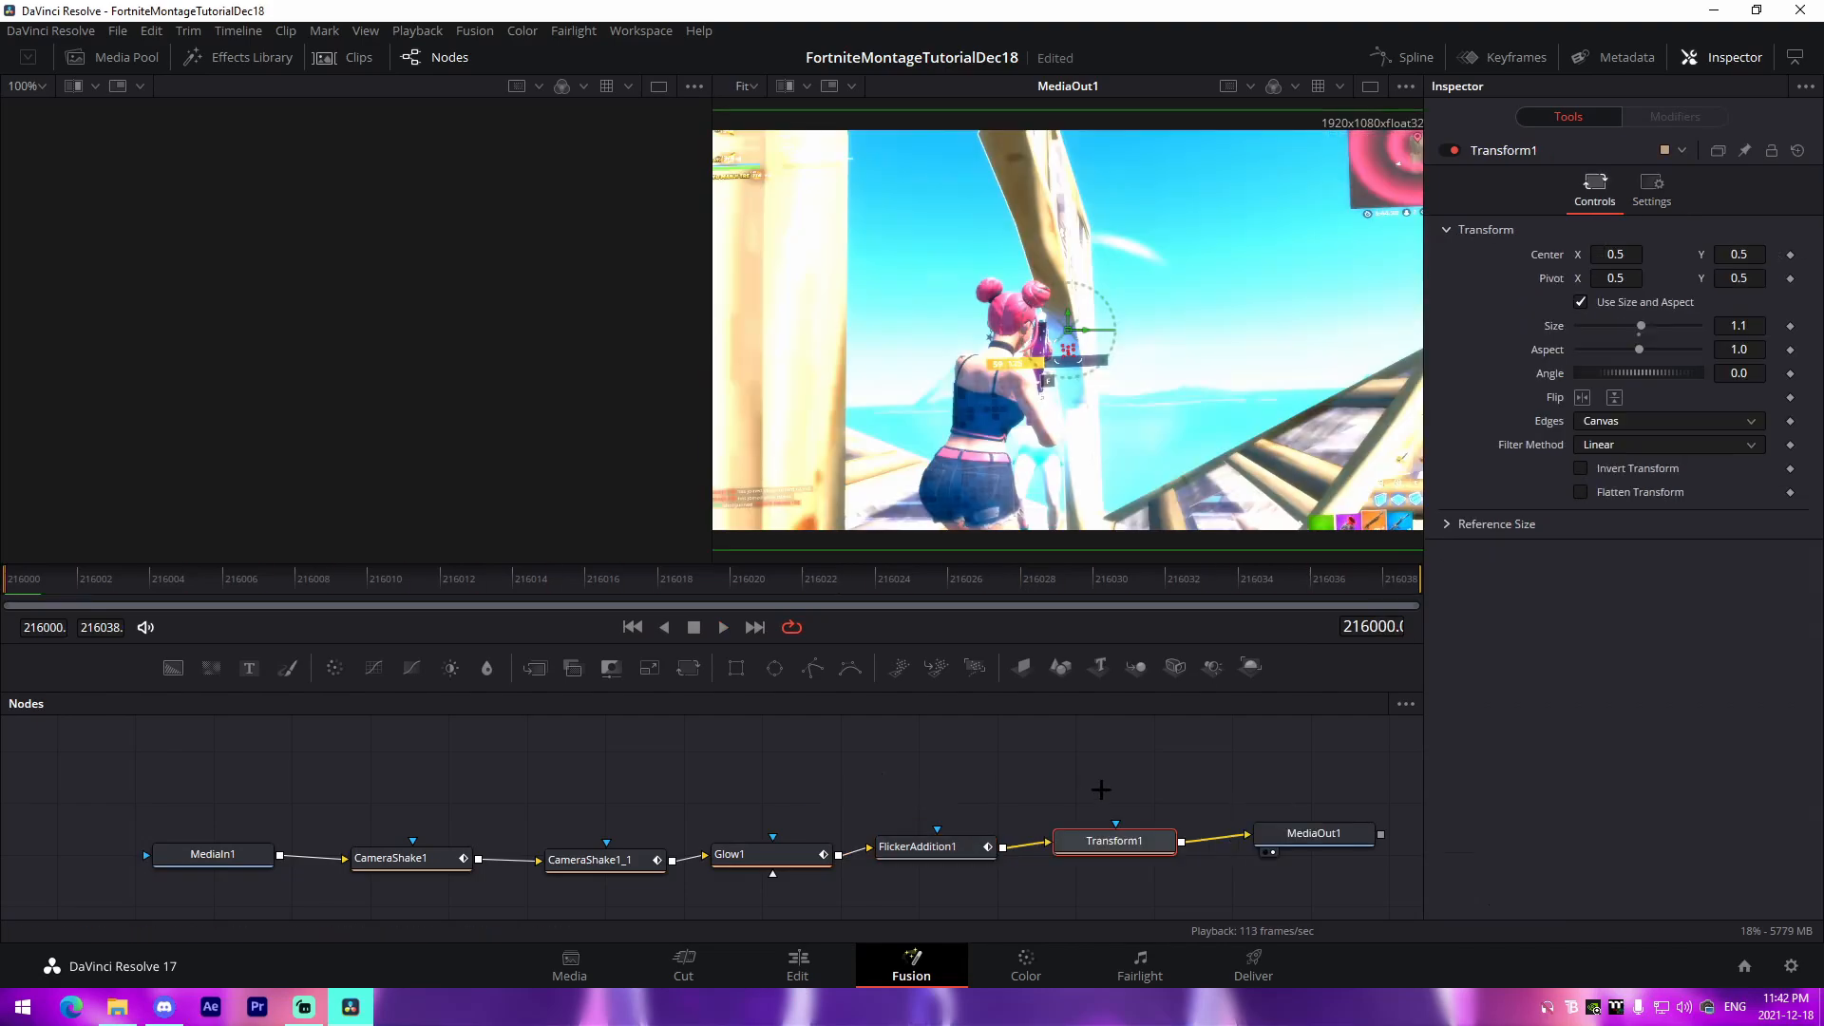
# Move Transform1 closer to FlickerAddition1, keyframe its Size from 1.1 at frame 216000 to 1.01 at frame 216038, and play it
pyautogui.moveTo(1113, 840); pyautogui.dragTo(1095, 842)
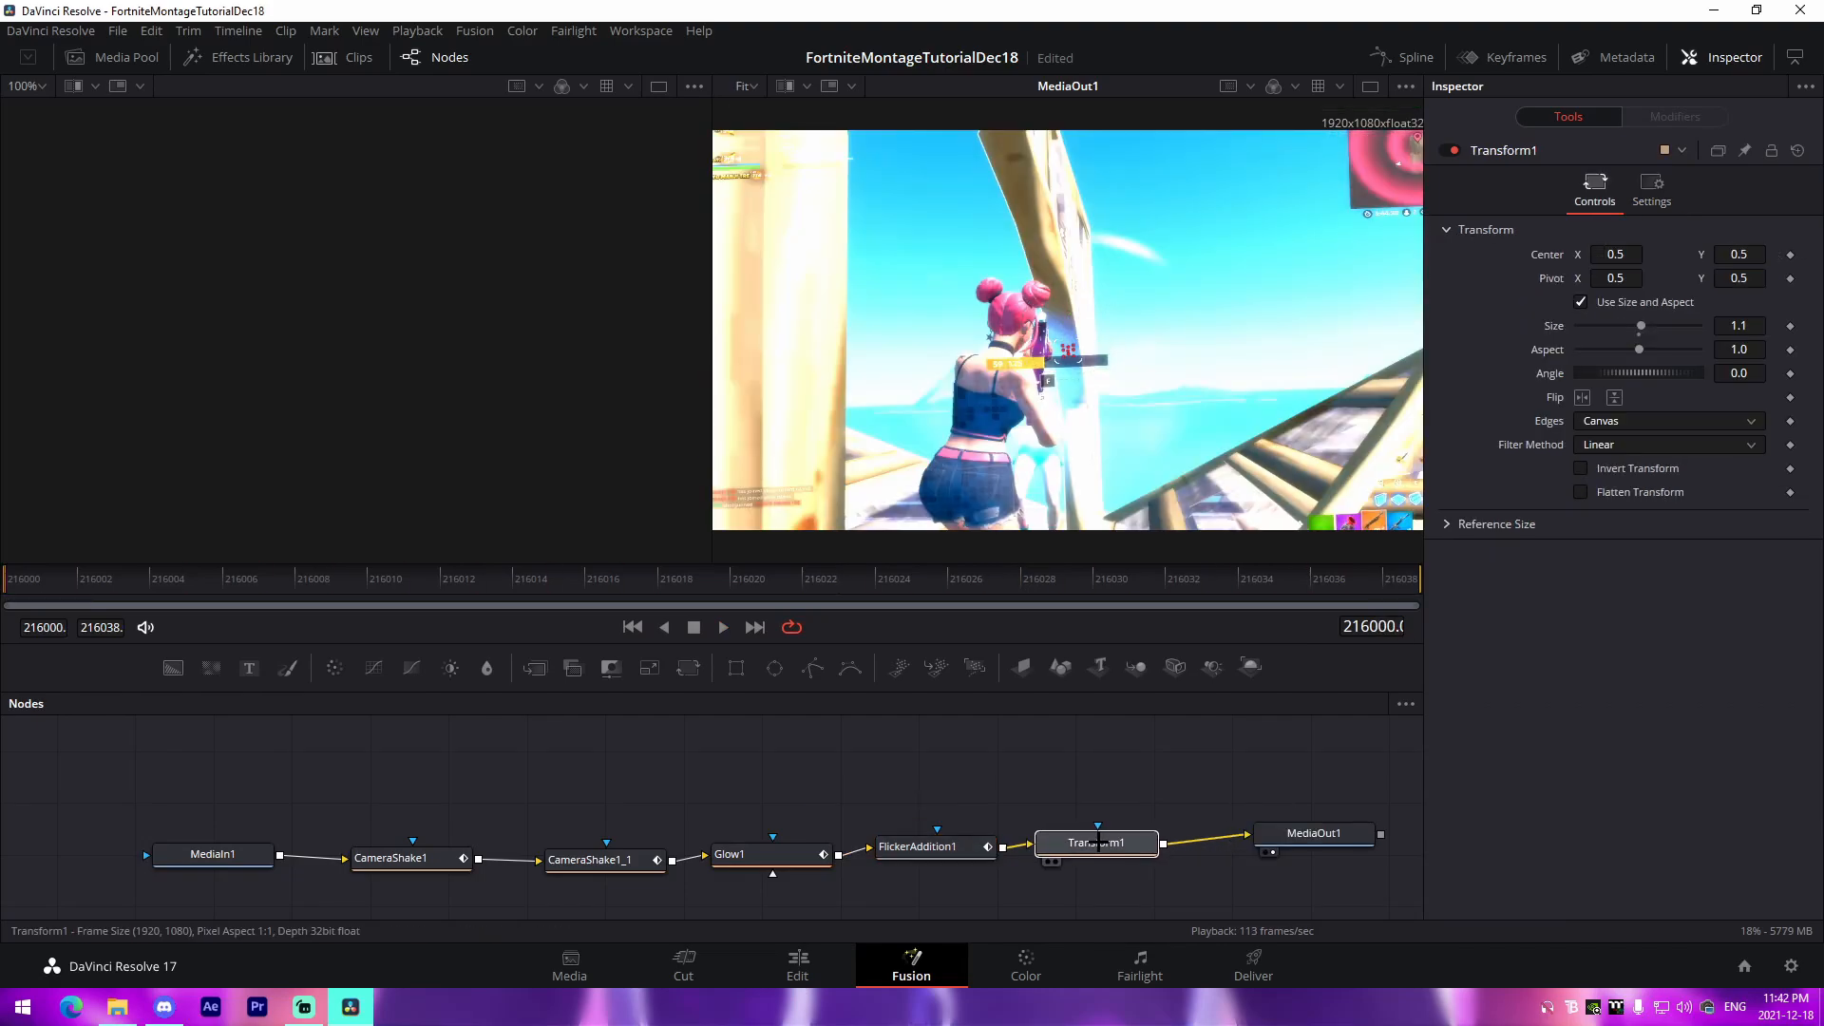
pyautogui.click(1791, 326)
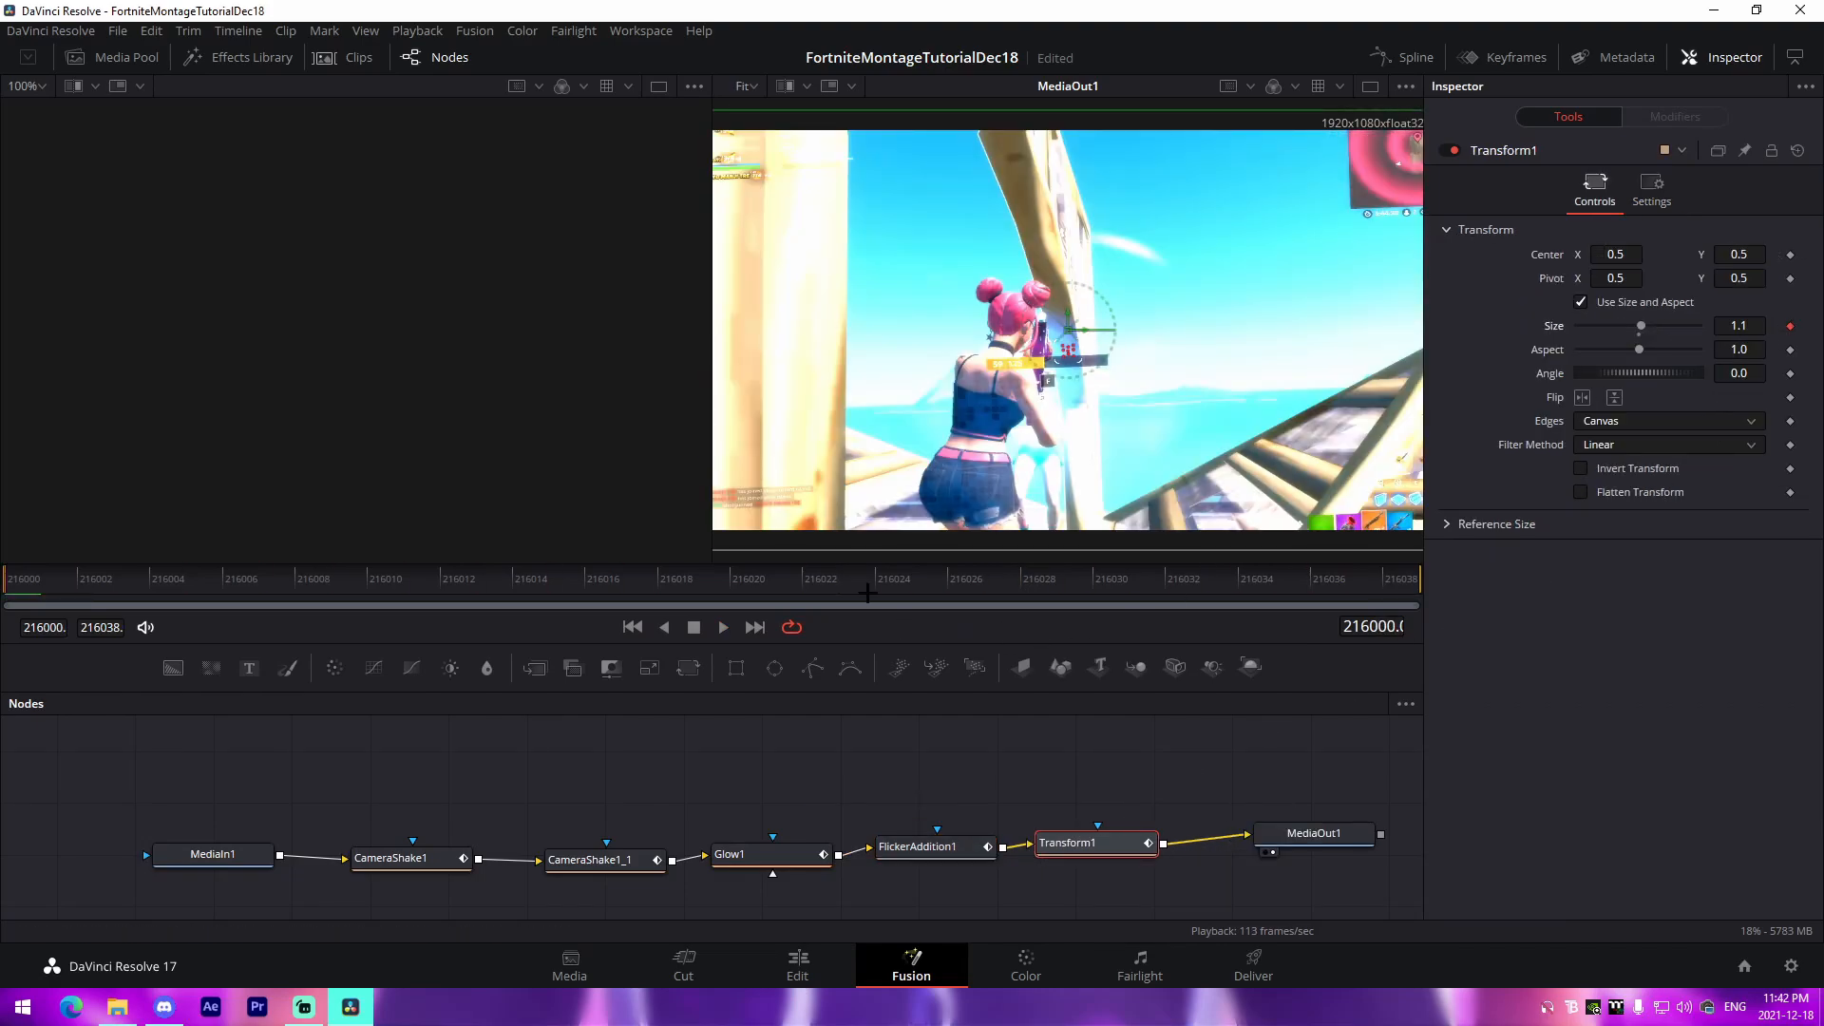
pyautogui.moveTo(911, 573); pyautogui.dragTo(1401, 566)
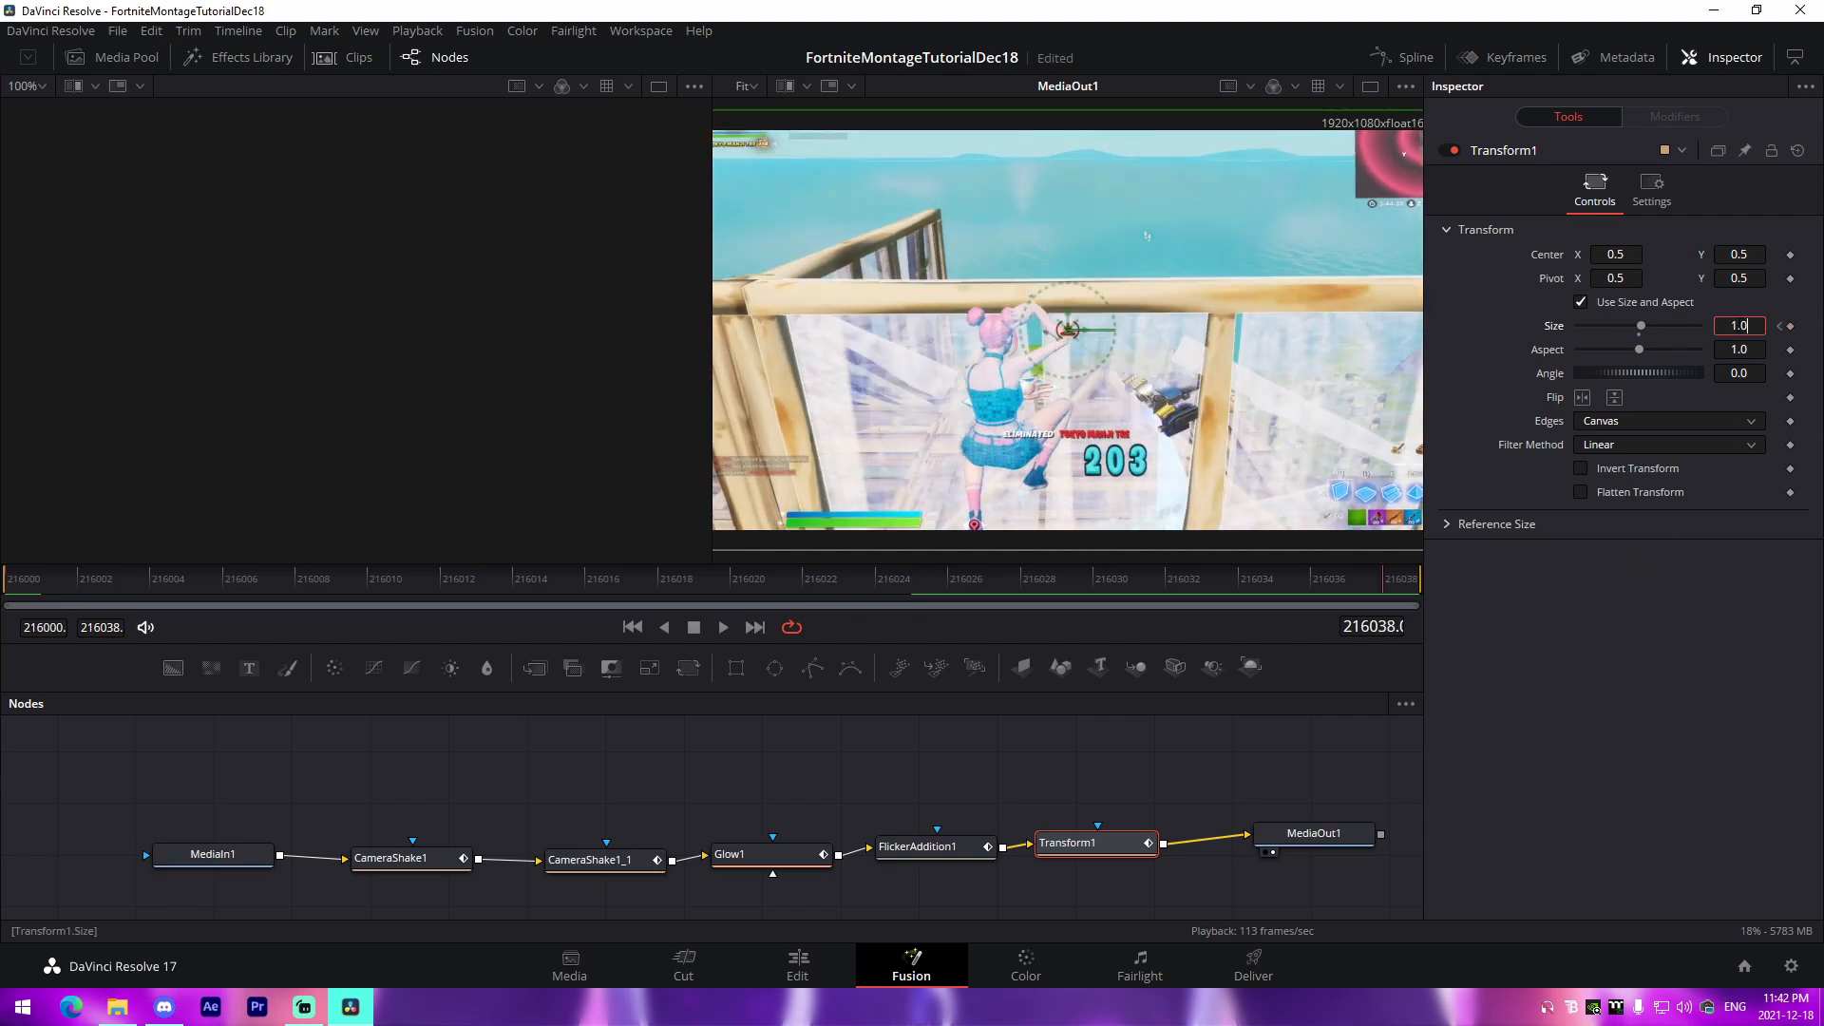
pyautogui.write('7')
pyautogui.press('Tab')
pyautogui.click(1555, 729)
pyautogui.press('space')
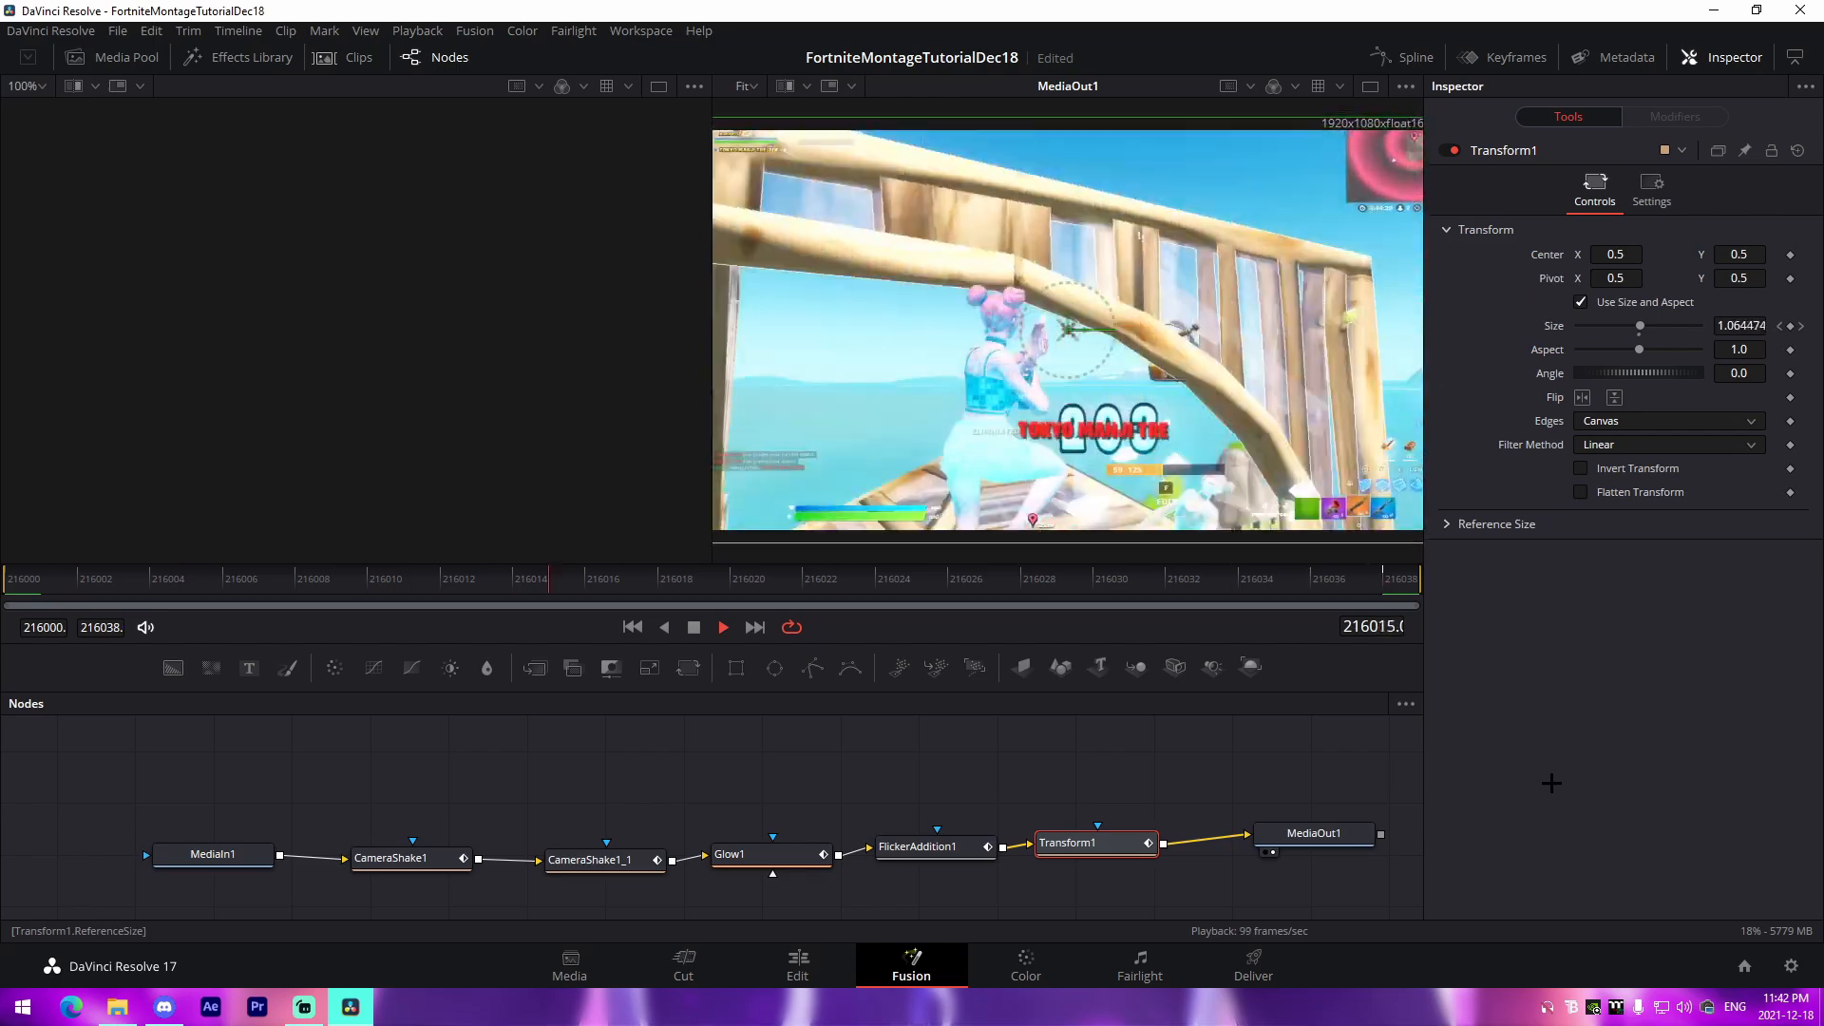
# Return to the Edit page and play the timeline through the adjustment clip to review its effects
pyautogui.click(798, 964)
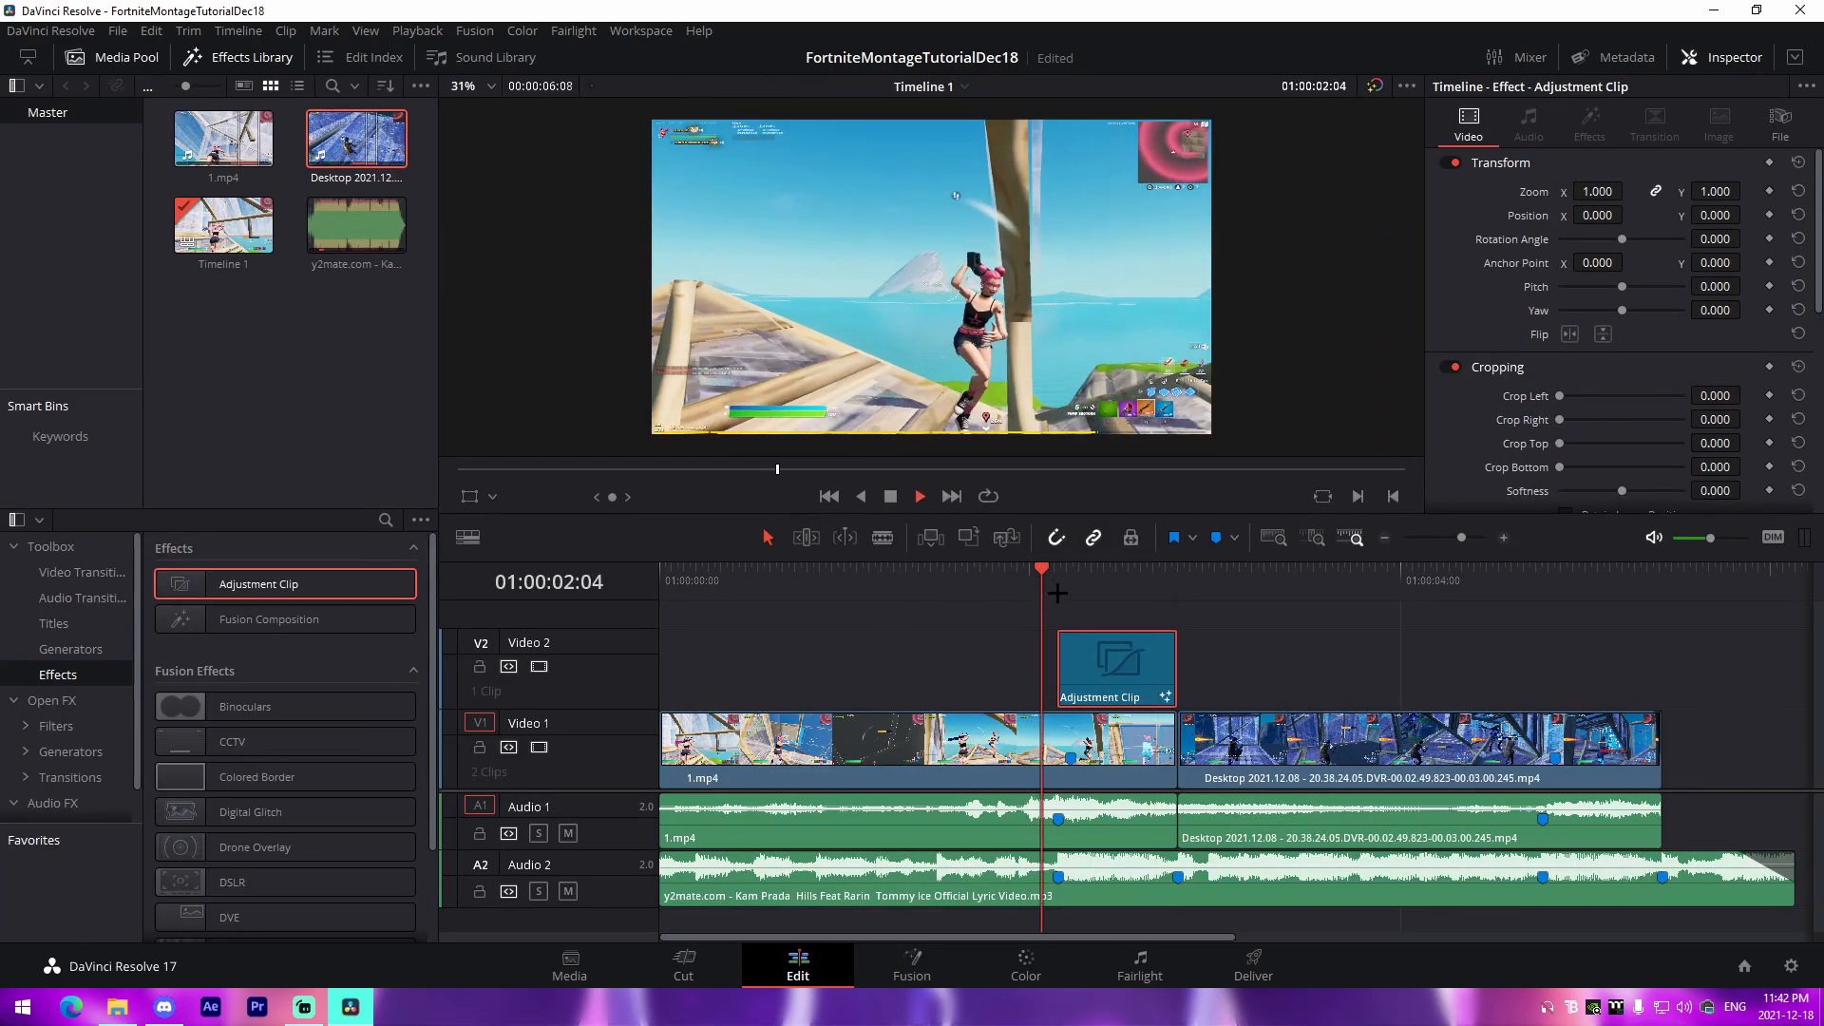
pyautogui.press('space')
pyautogui.press('space')
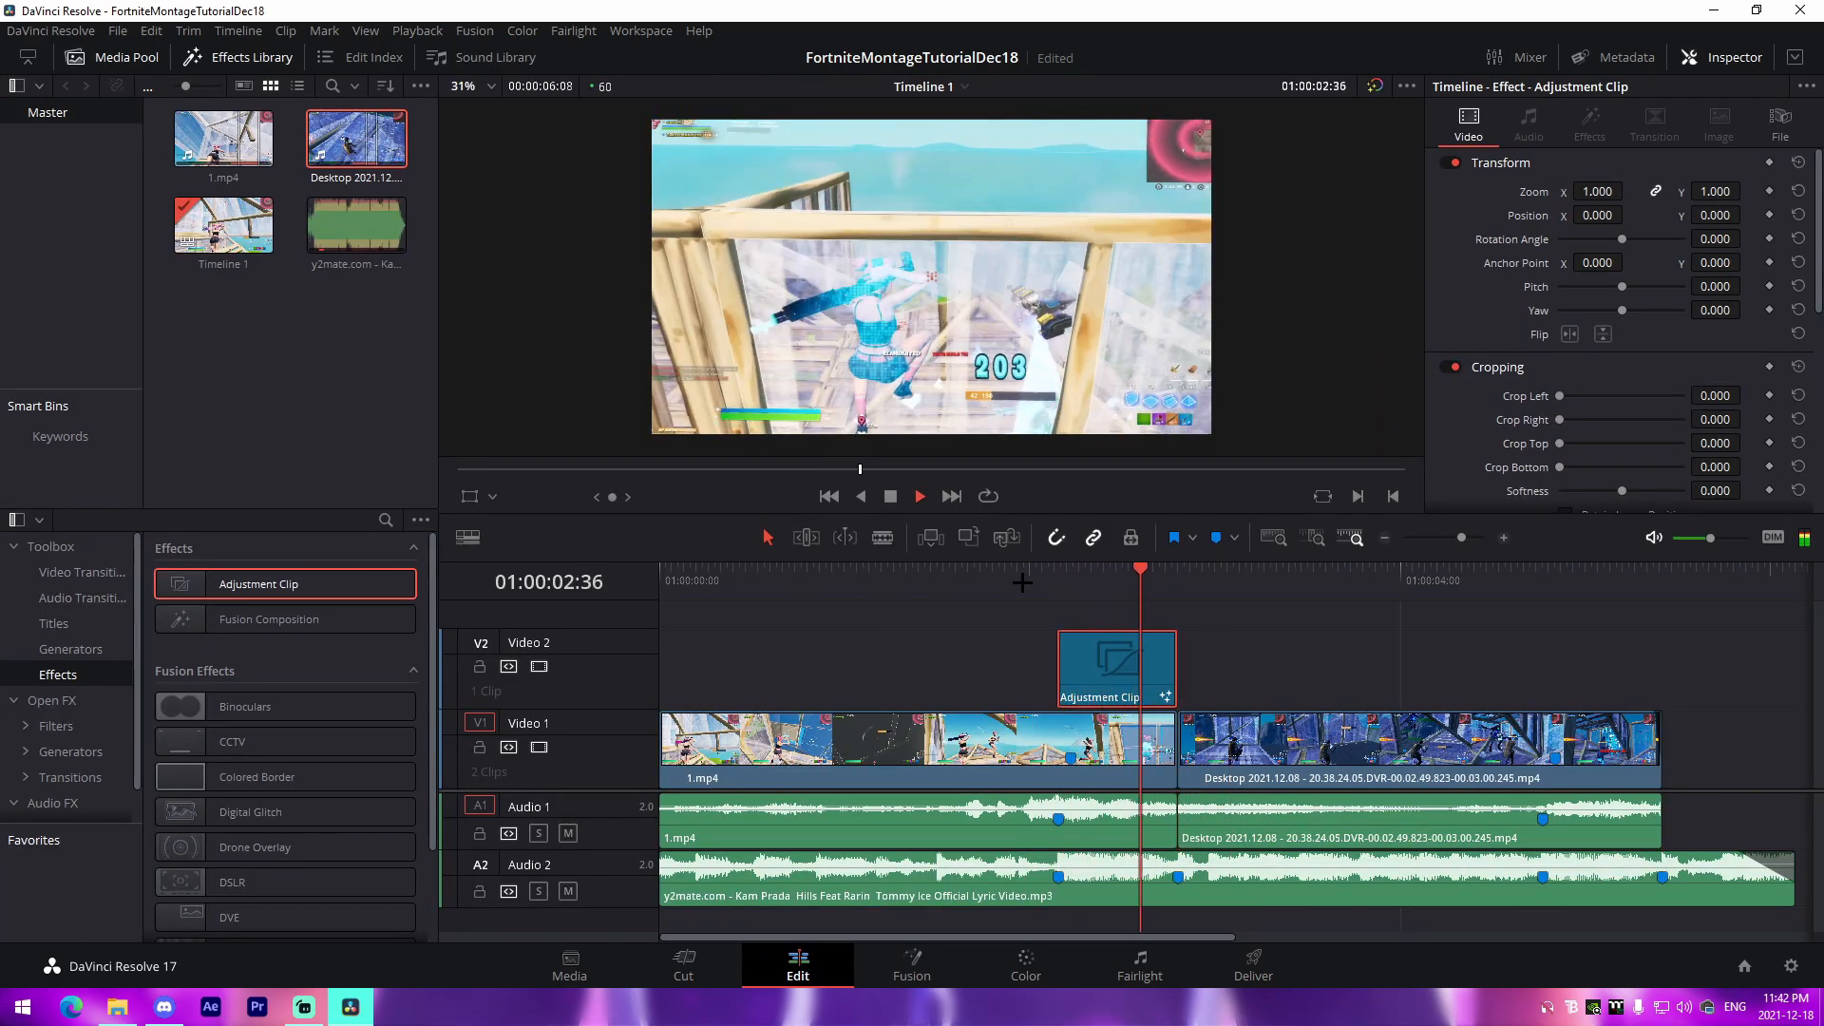
pyautogui.press('space')
# Duplicate the adjustment clip on Video 2 over the end of the second gameplay clip, starting at its beat marker, and play it
pyautogui.moveTo(1121, 675); pyautogui.dragTo(1609, 675)
pyautogui.click(1543, 584)
pyautogui.press('space')
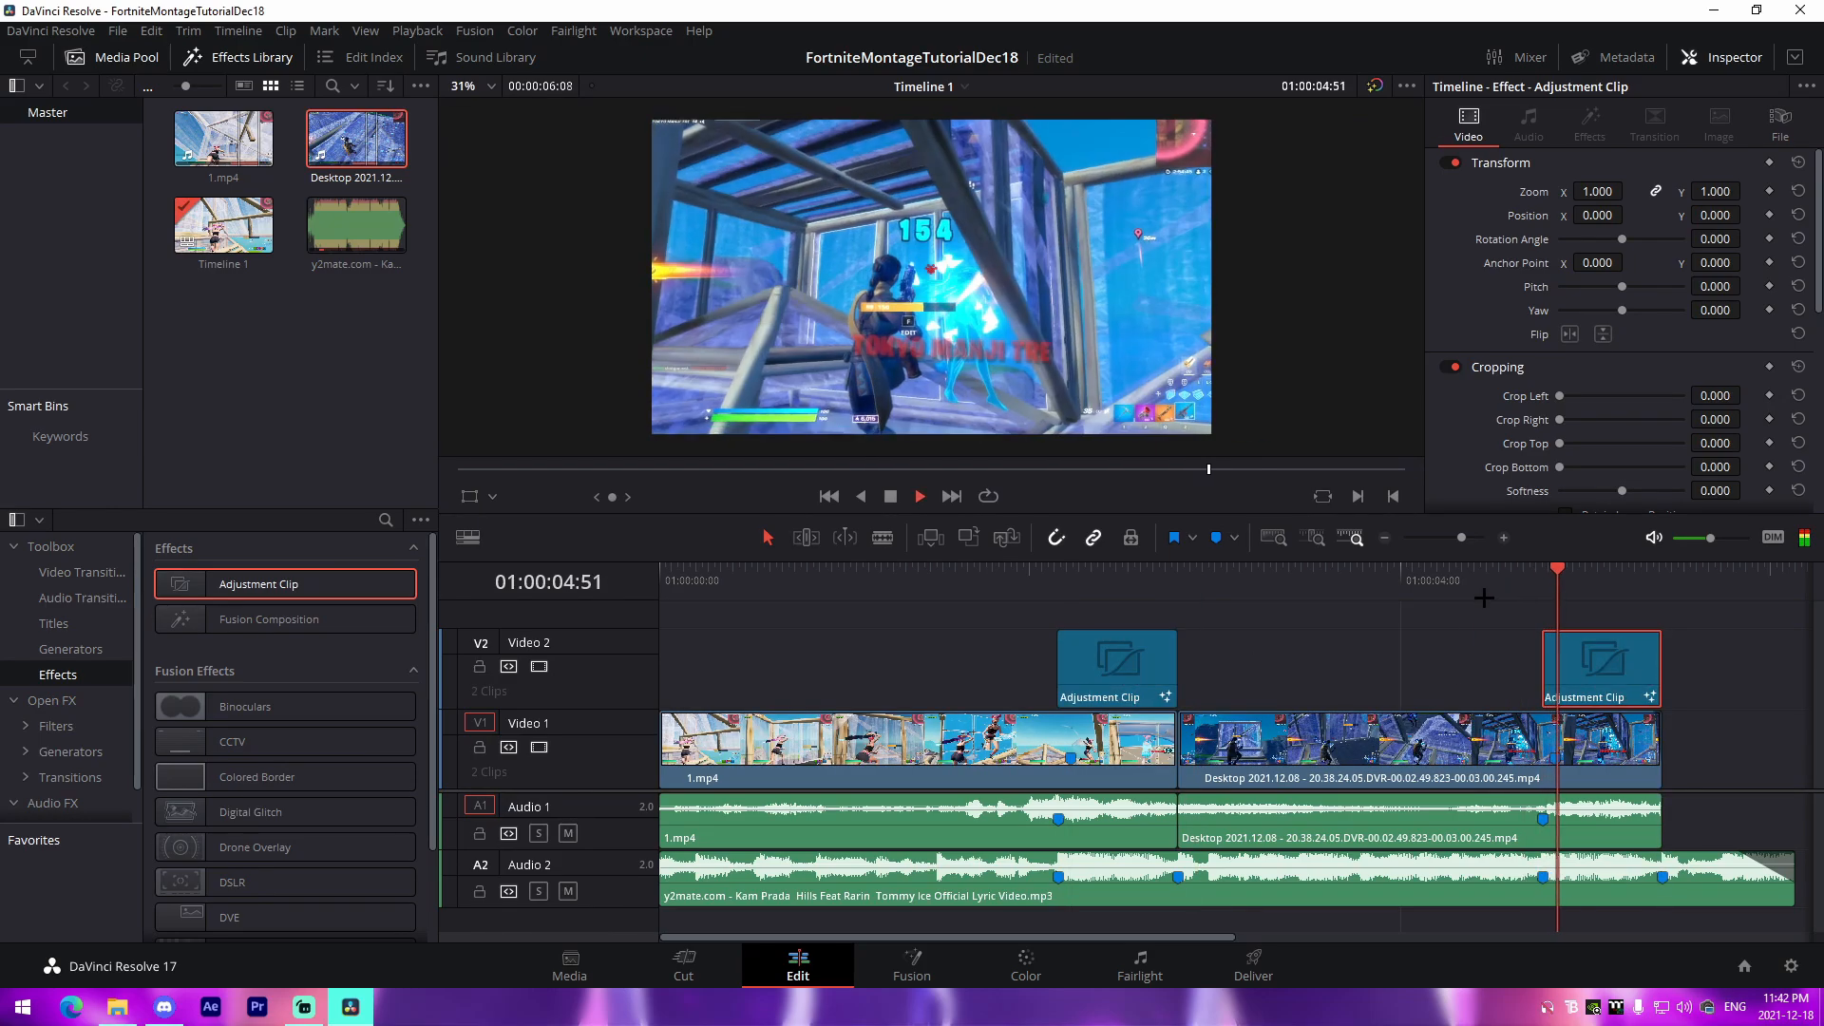
# Move the playhead to the start of the copied adjustment clip at 01:00:04:46 and open that clip in Fusion
pyautogui.click(1524, 583)
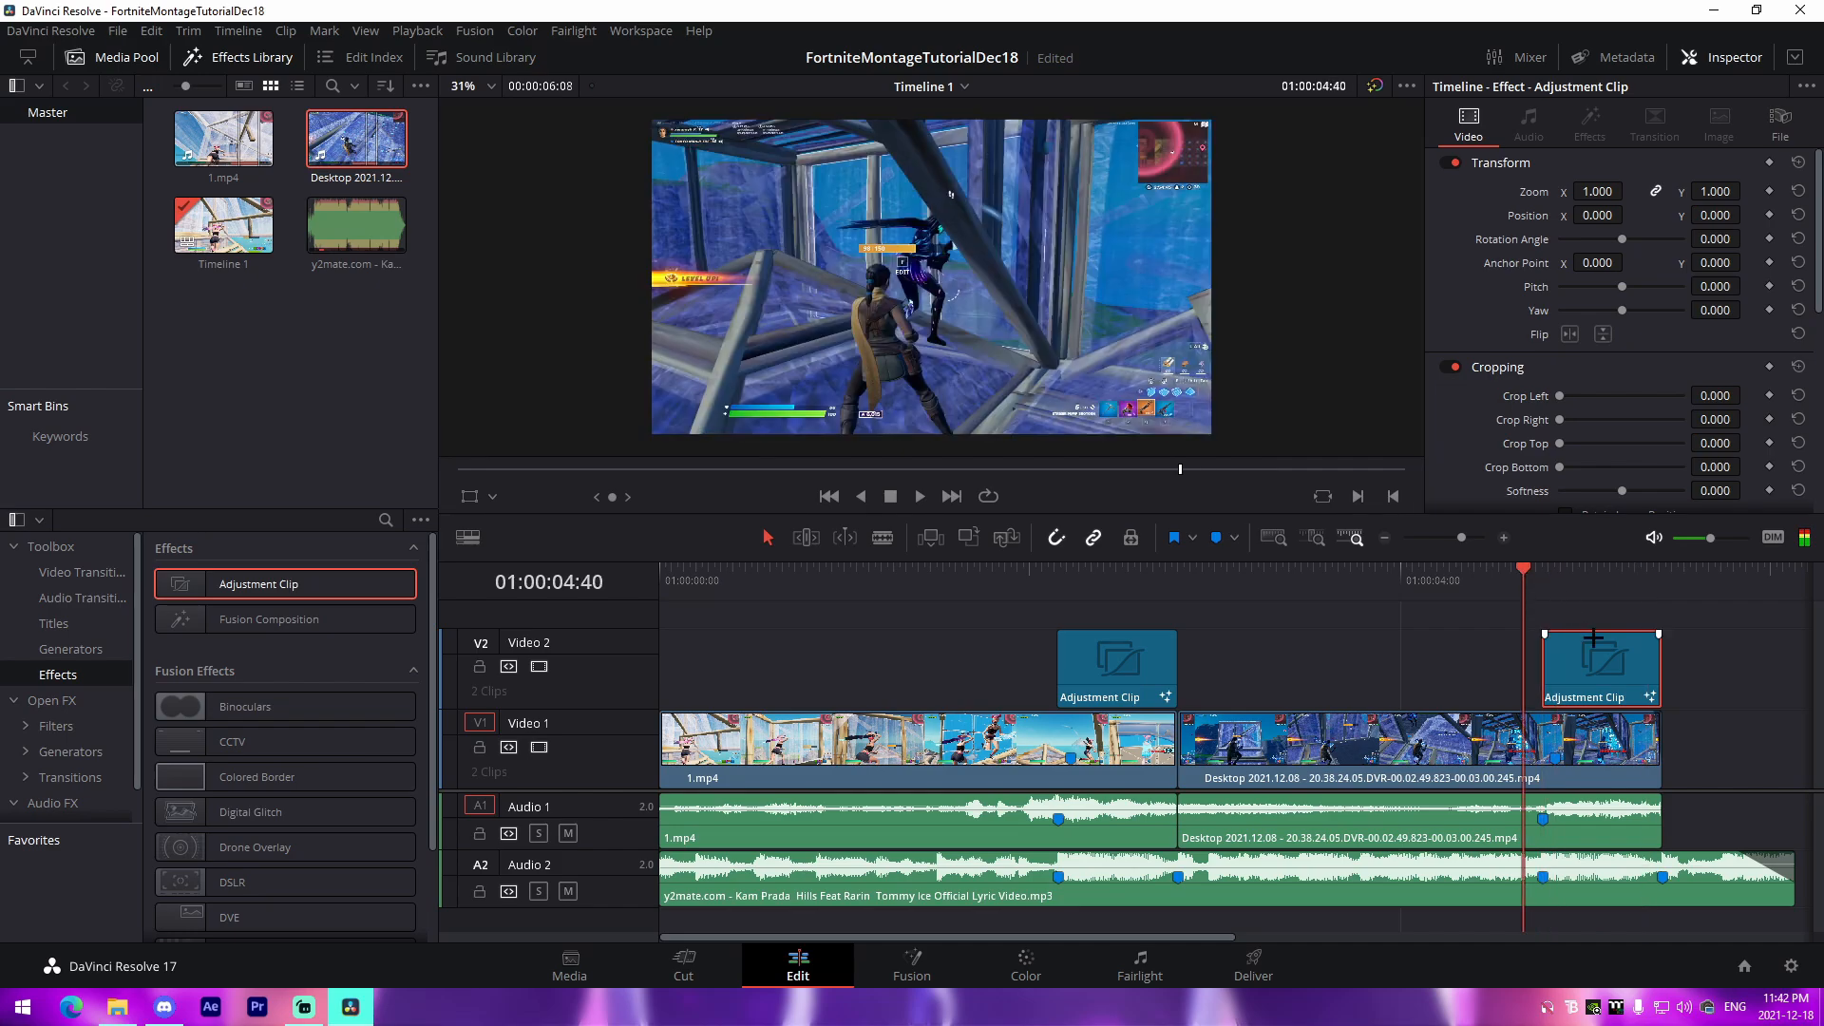
pyautogui.click(1535, 584)
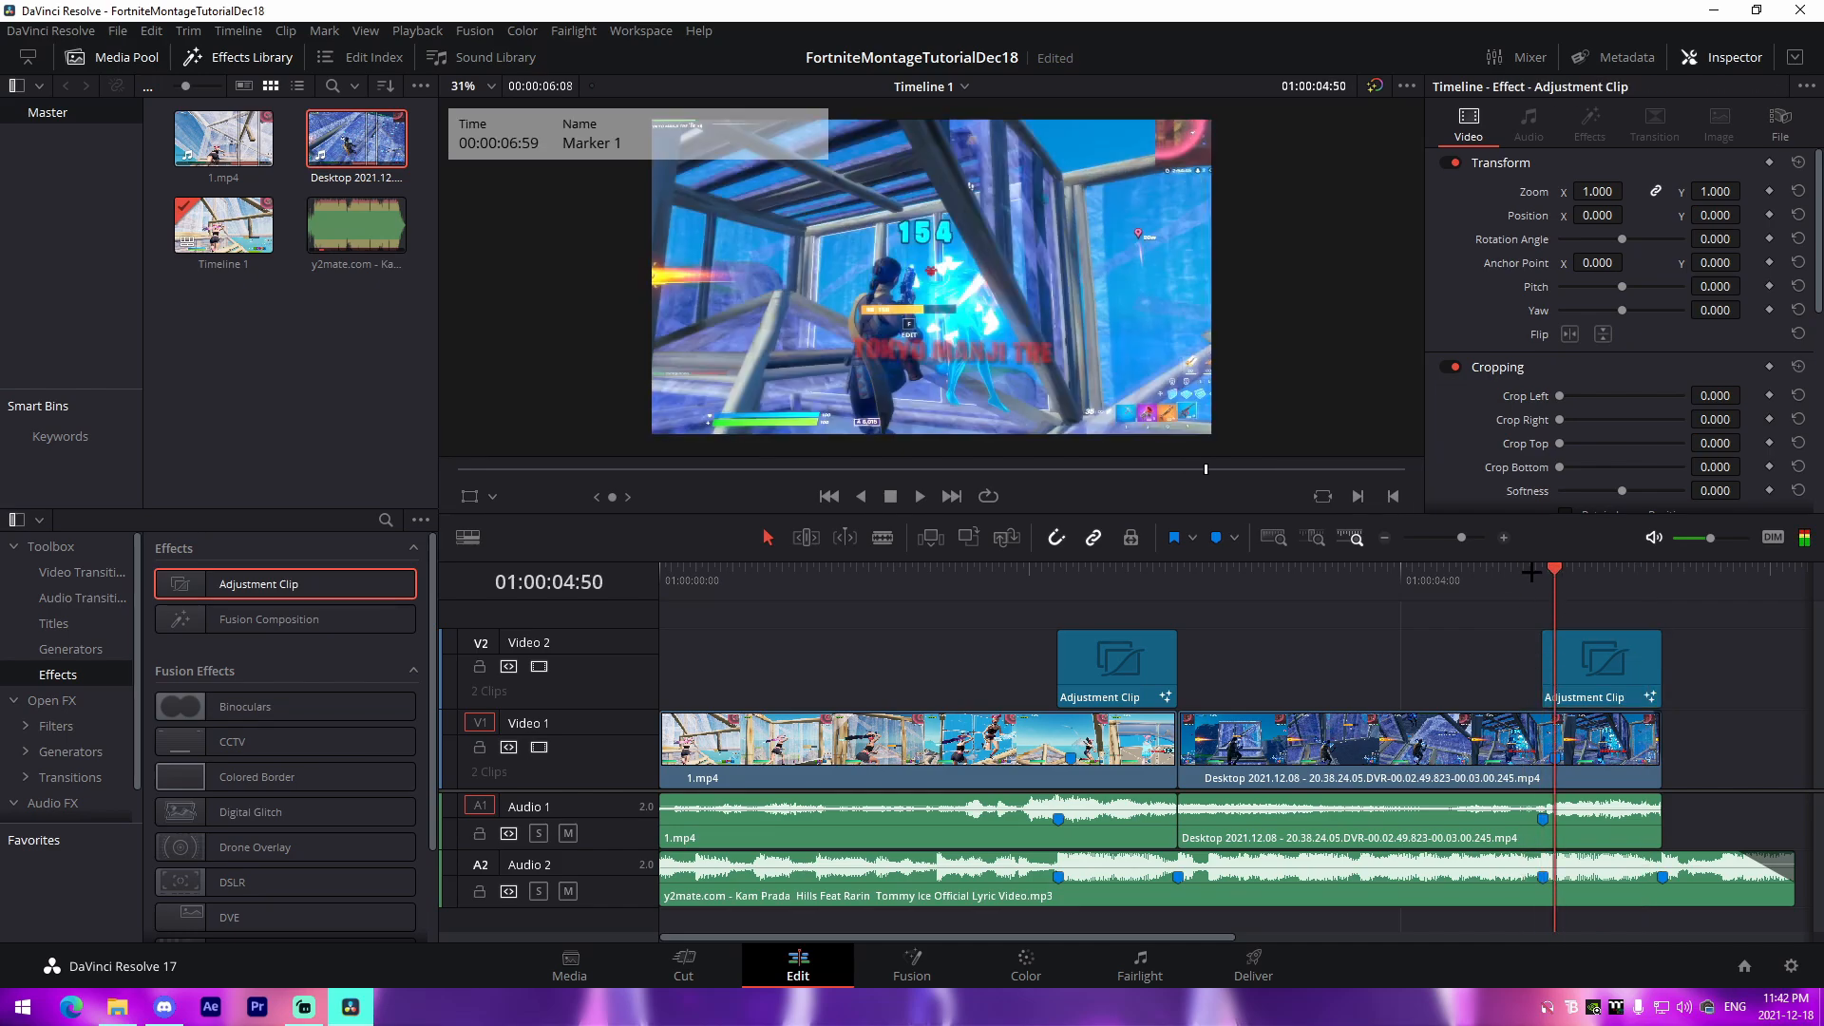
pyautogui.moveTo(1533, 586)
pyautogui.mouseDown()
pyautogui.moveTo(1518, 587)
pyautogui.moveTo(1536, 586)
pyautogui.mouseUp()
pyautogui.click(1579, 665)
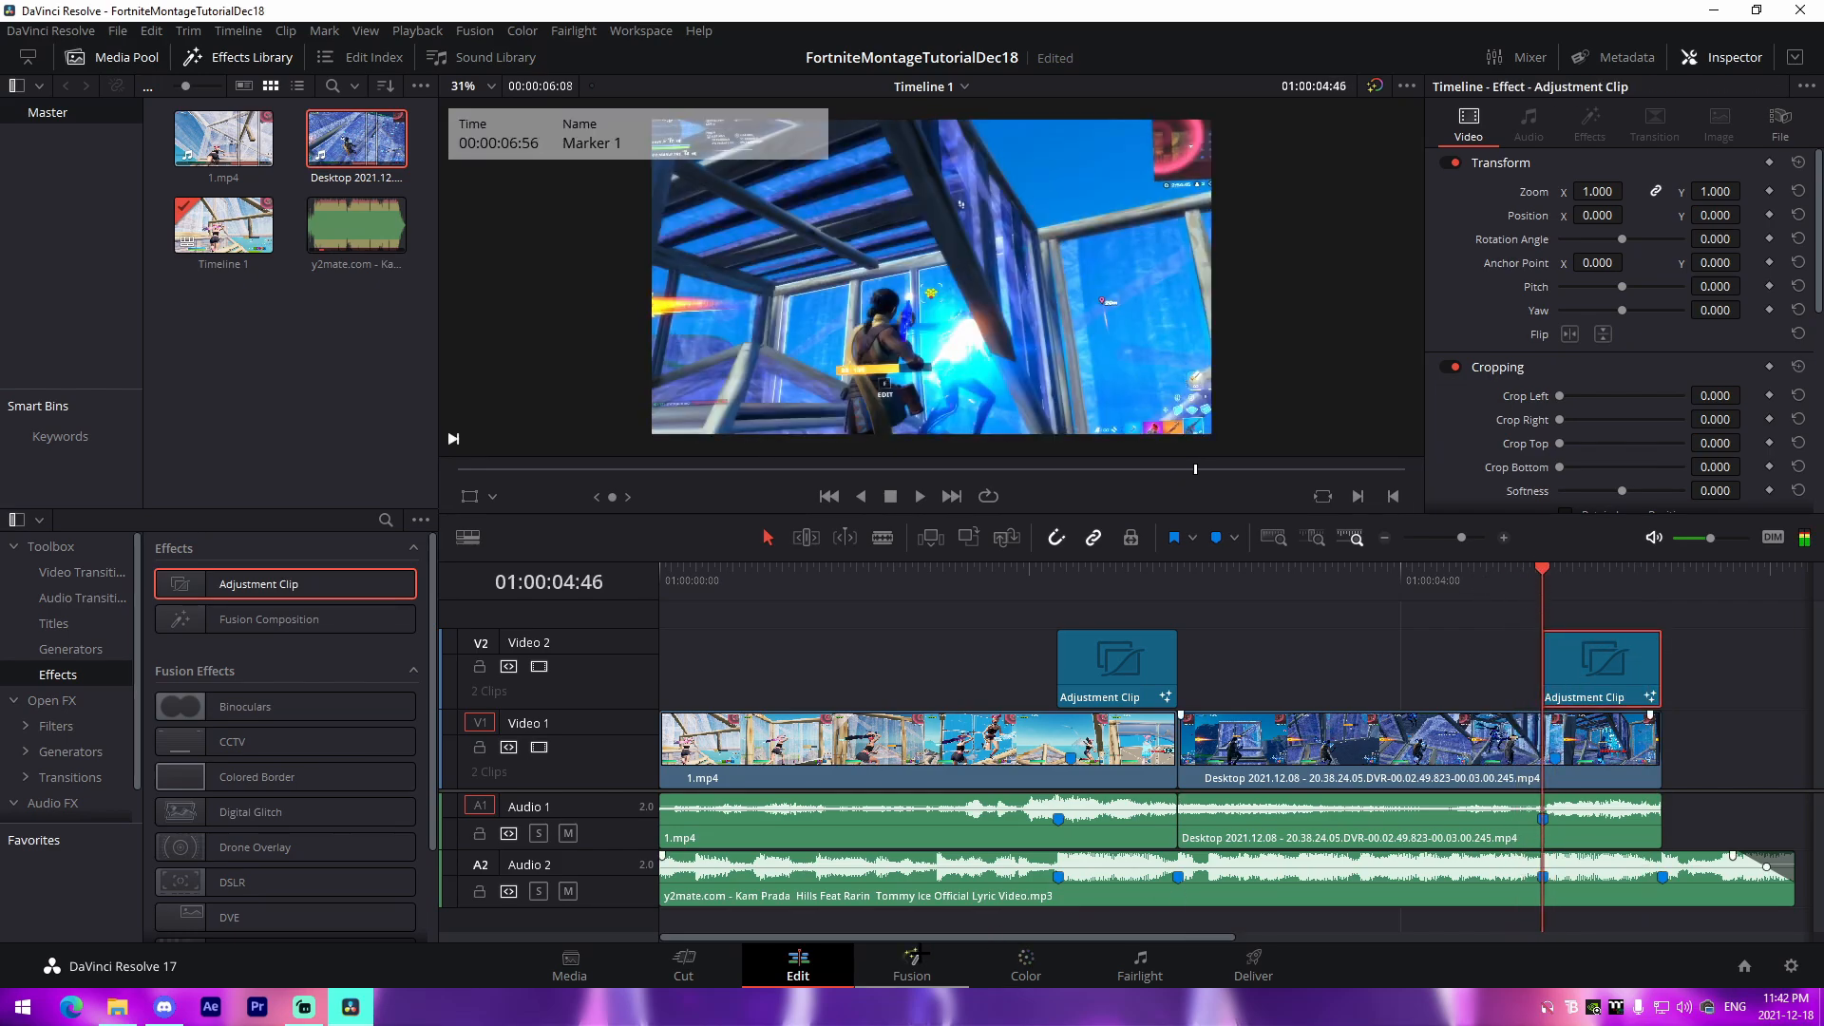
pyautogui.click(912, 965)
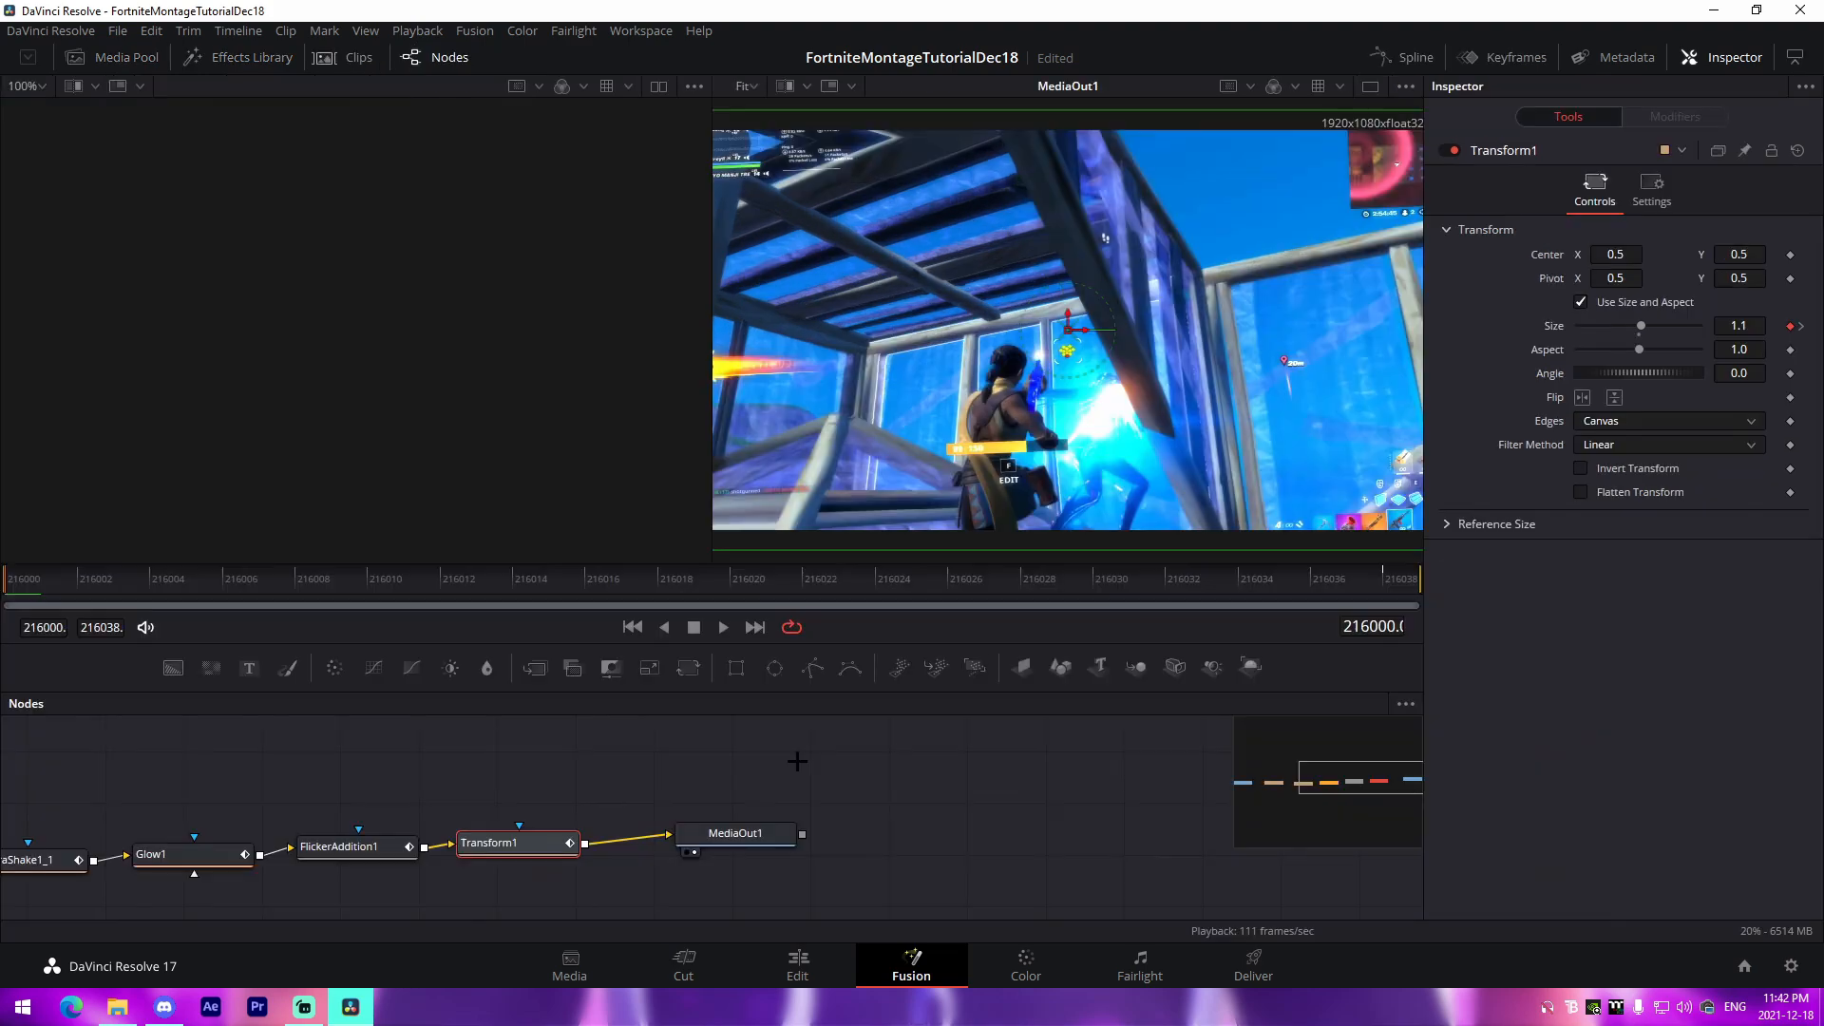
# In the copied clip's Glow1, set Glow to 0.843, Red Scale to 1.764 and Green Scale to 0.583, and play it
pyautogui.click(166, 854)
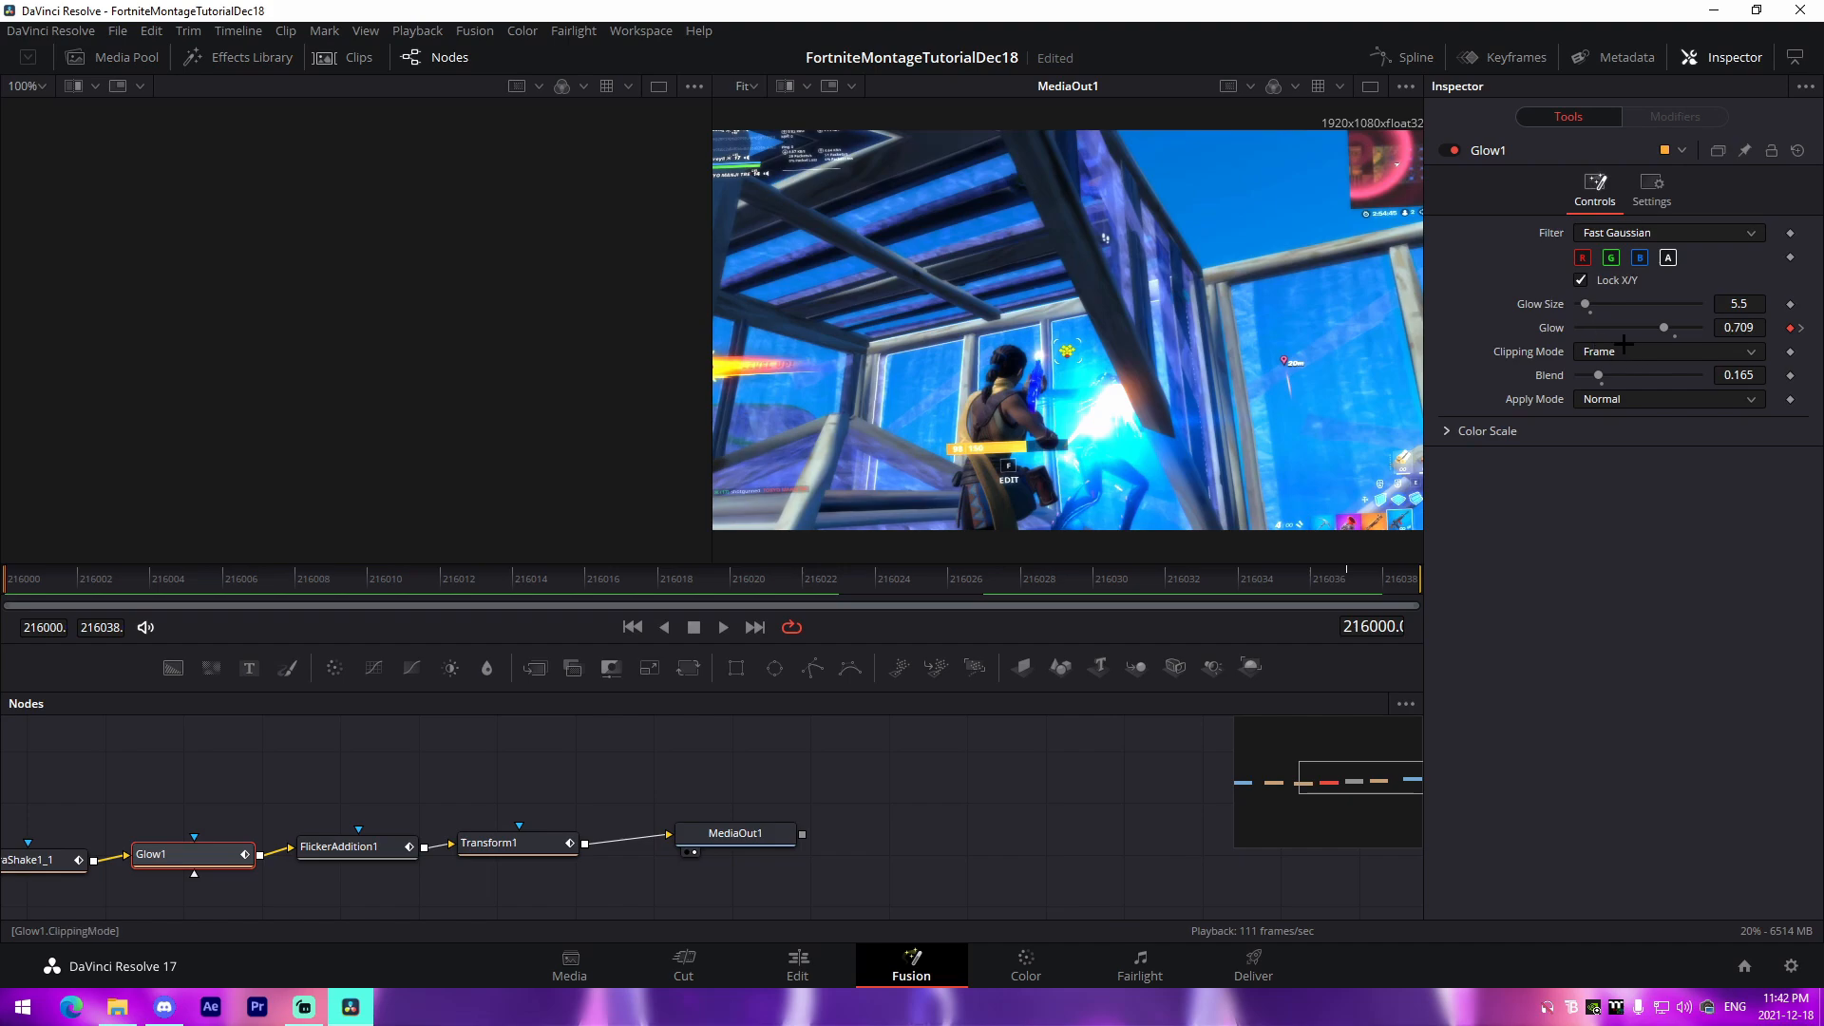
pyautogui.click(1444, 431)
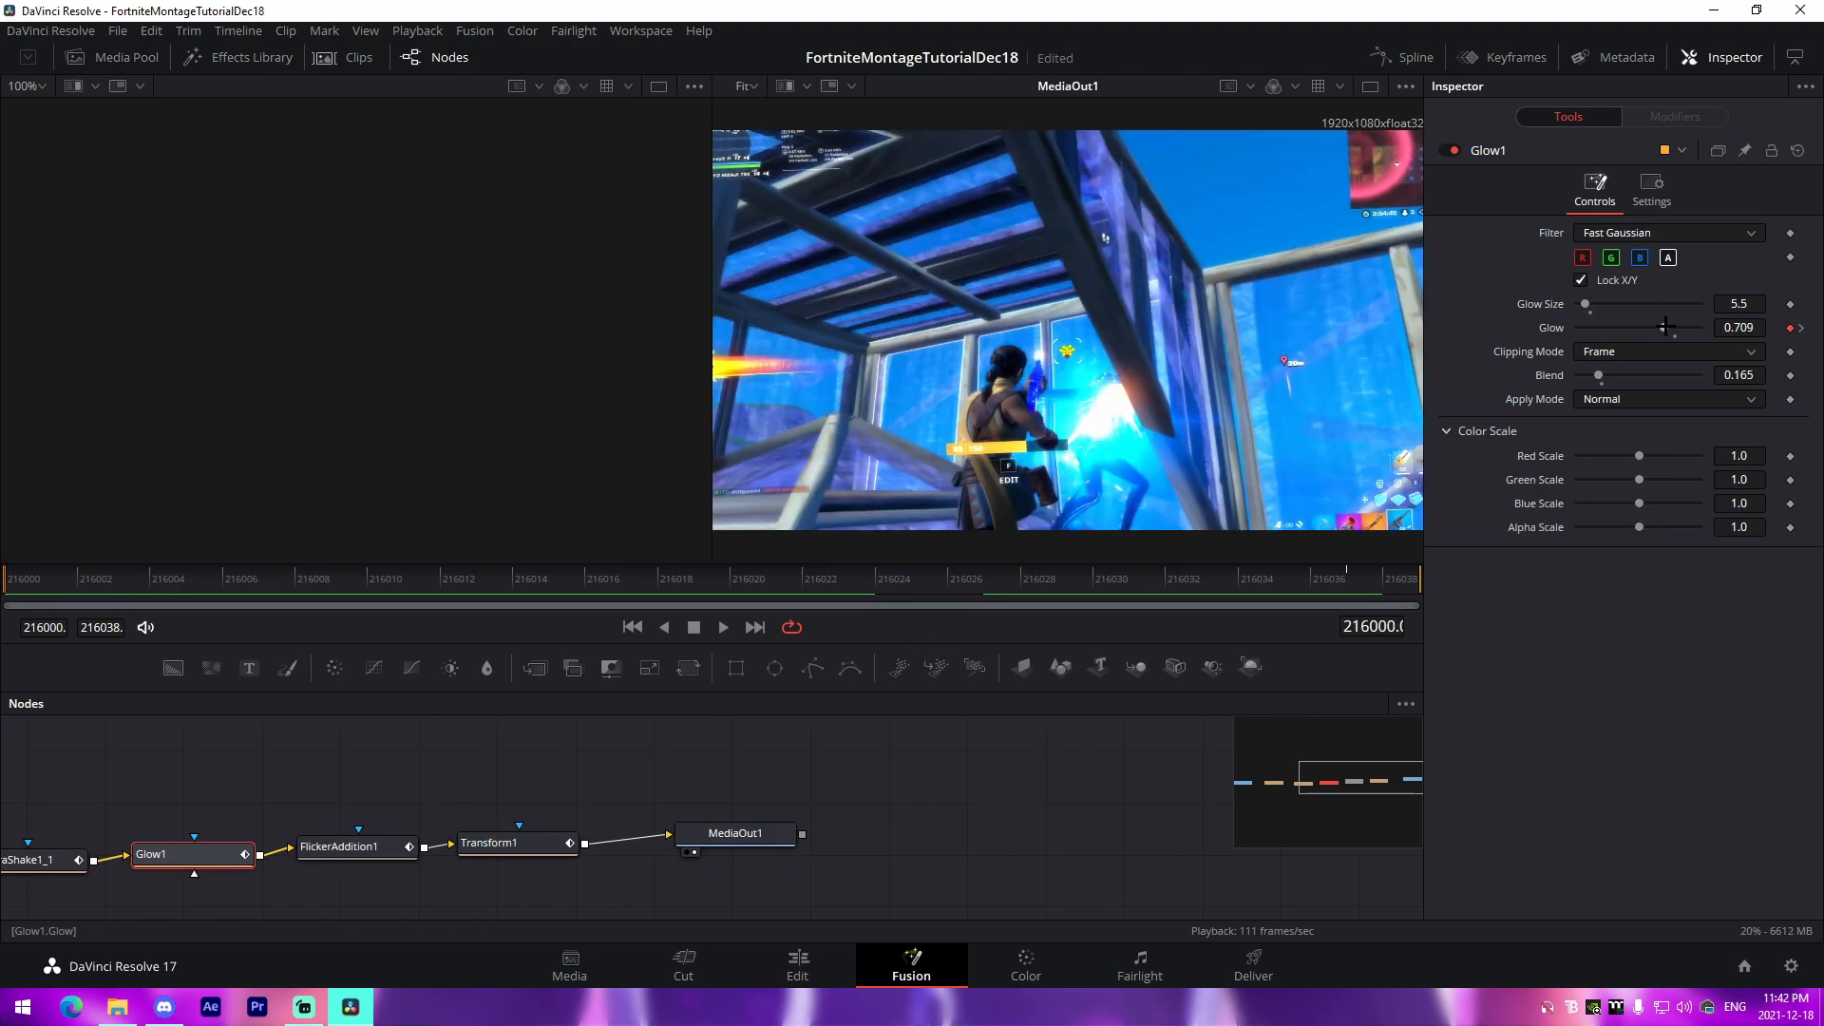
pyautogui.moveTo(1665, 327); pyautogui.dragTo(1679, 328)
pyautogui.moveTo(1638, 456); pyautogui.dragTo(1610, 481)
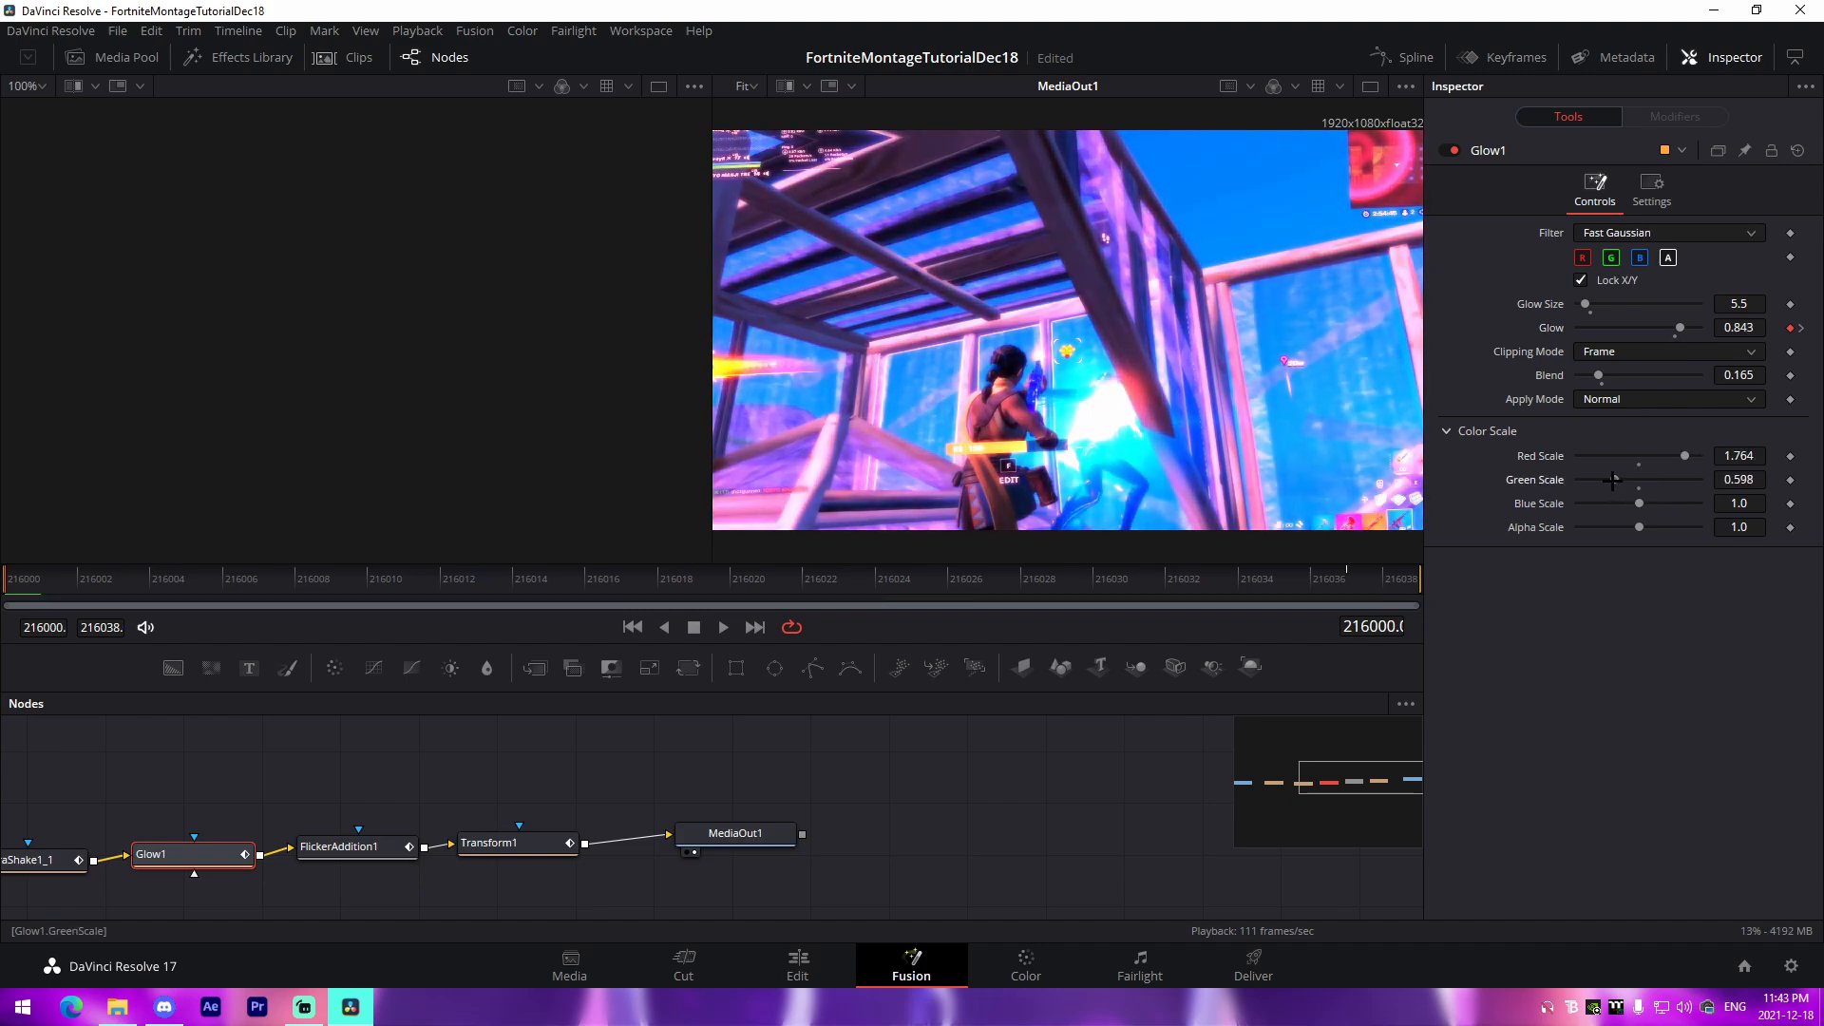
pyautogui.press('space')
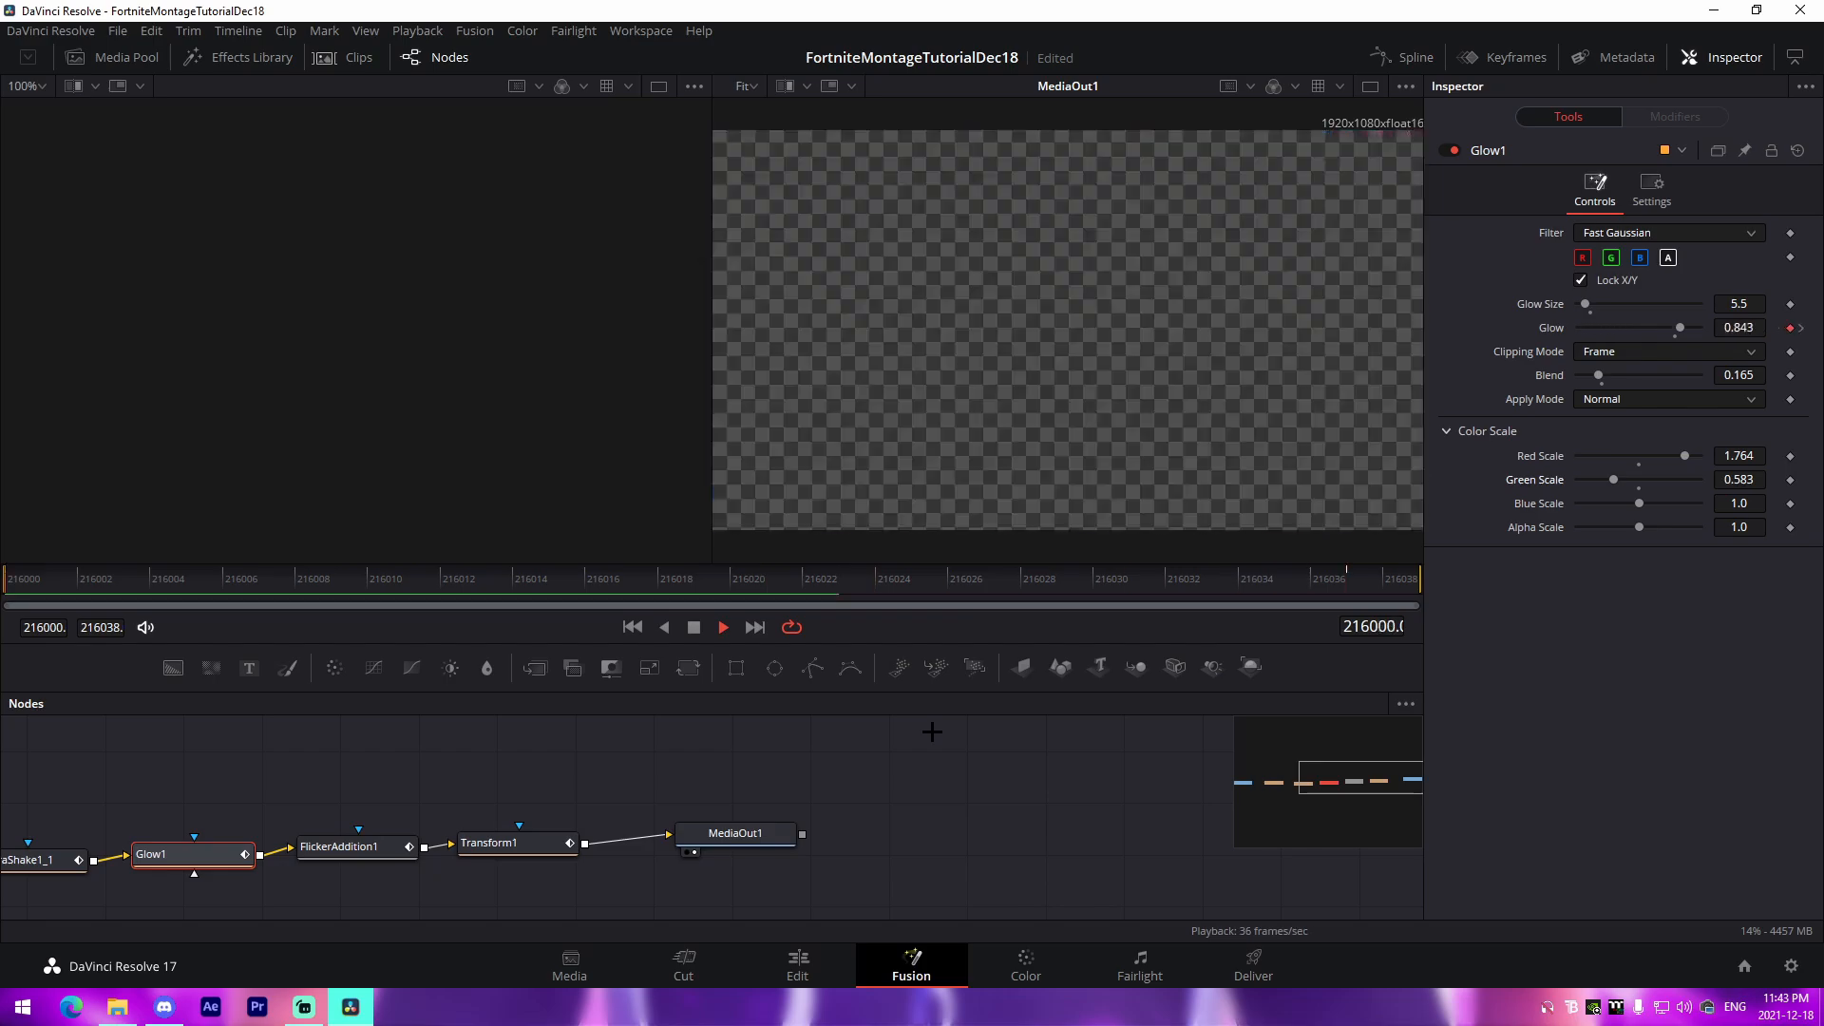
pyautogui.press('space')
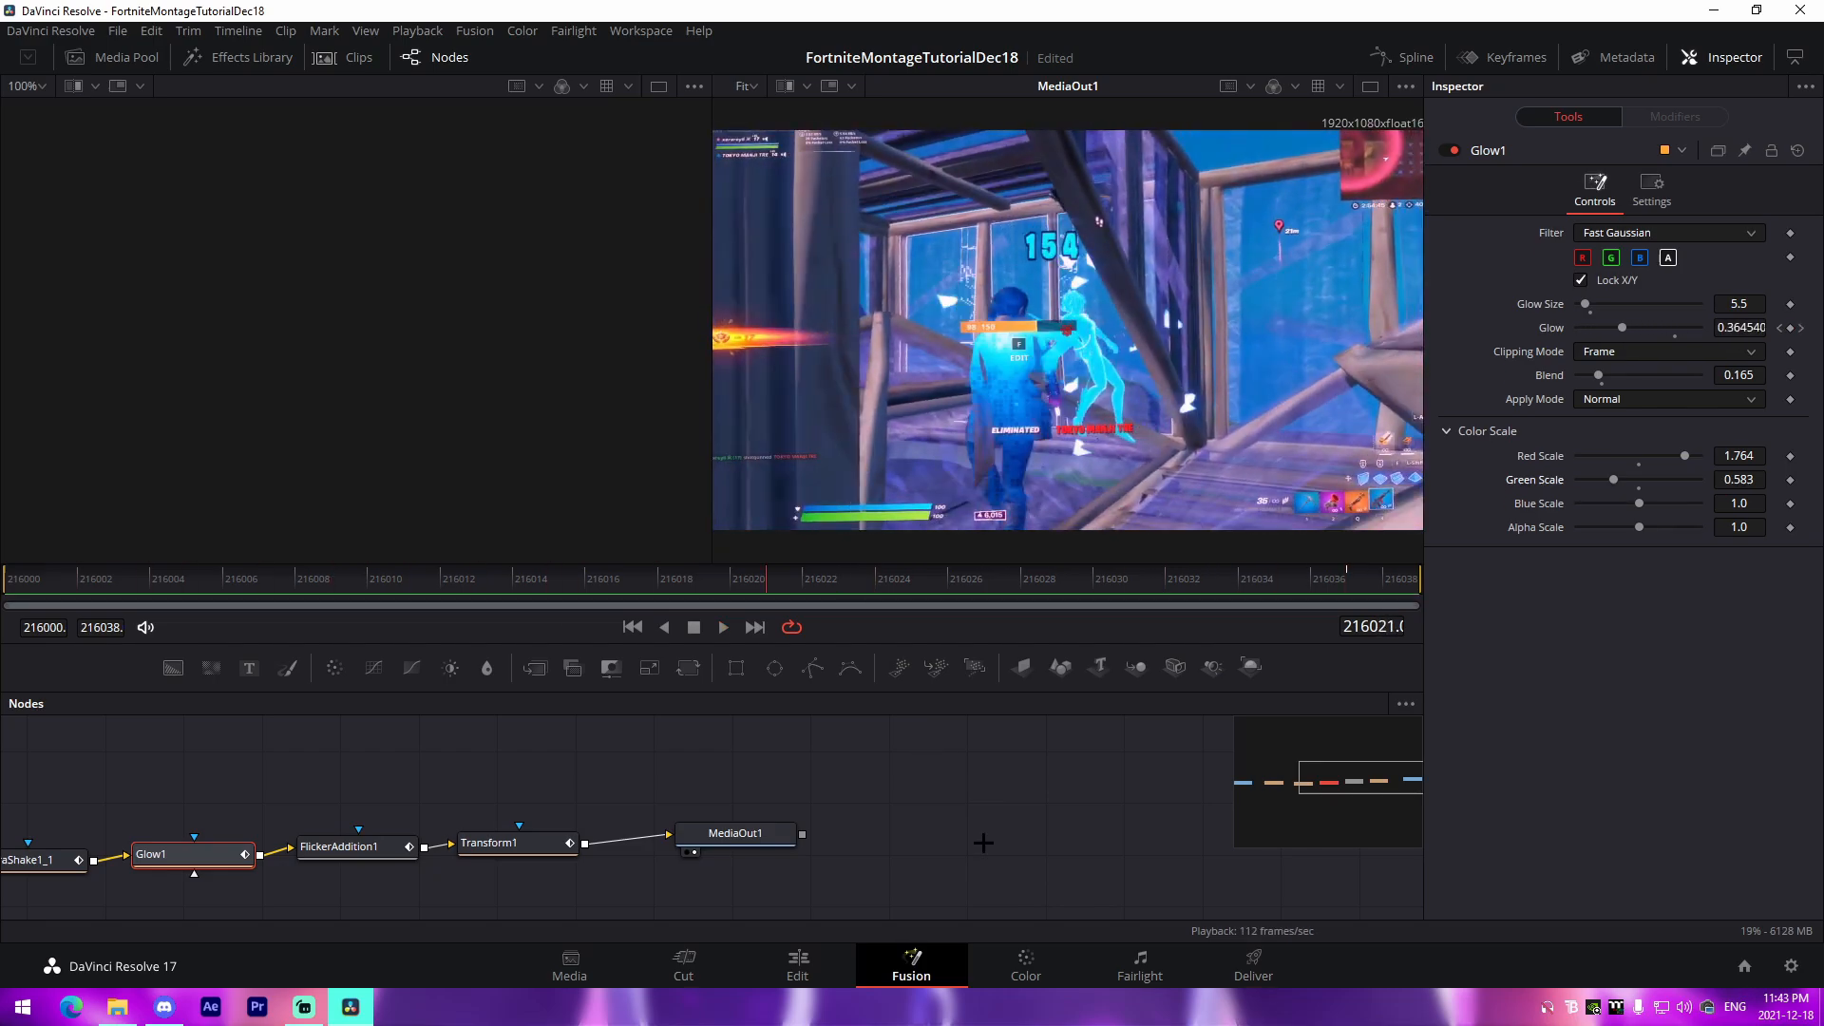
# Return to the Edit page and repeatedly play the second gameplay clip's ending to review the copied adjustment clip
pyautogui.click(826, 958)
pyautogui.click(1496, 582)
pyautogui.press('space')
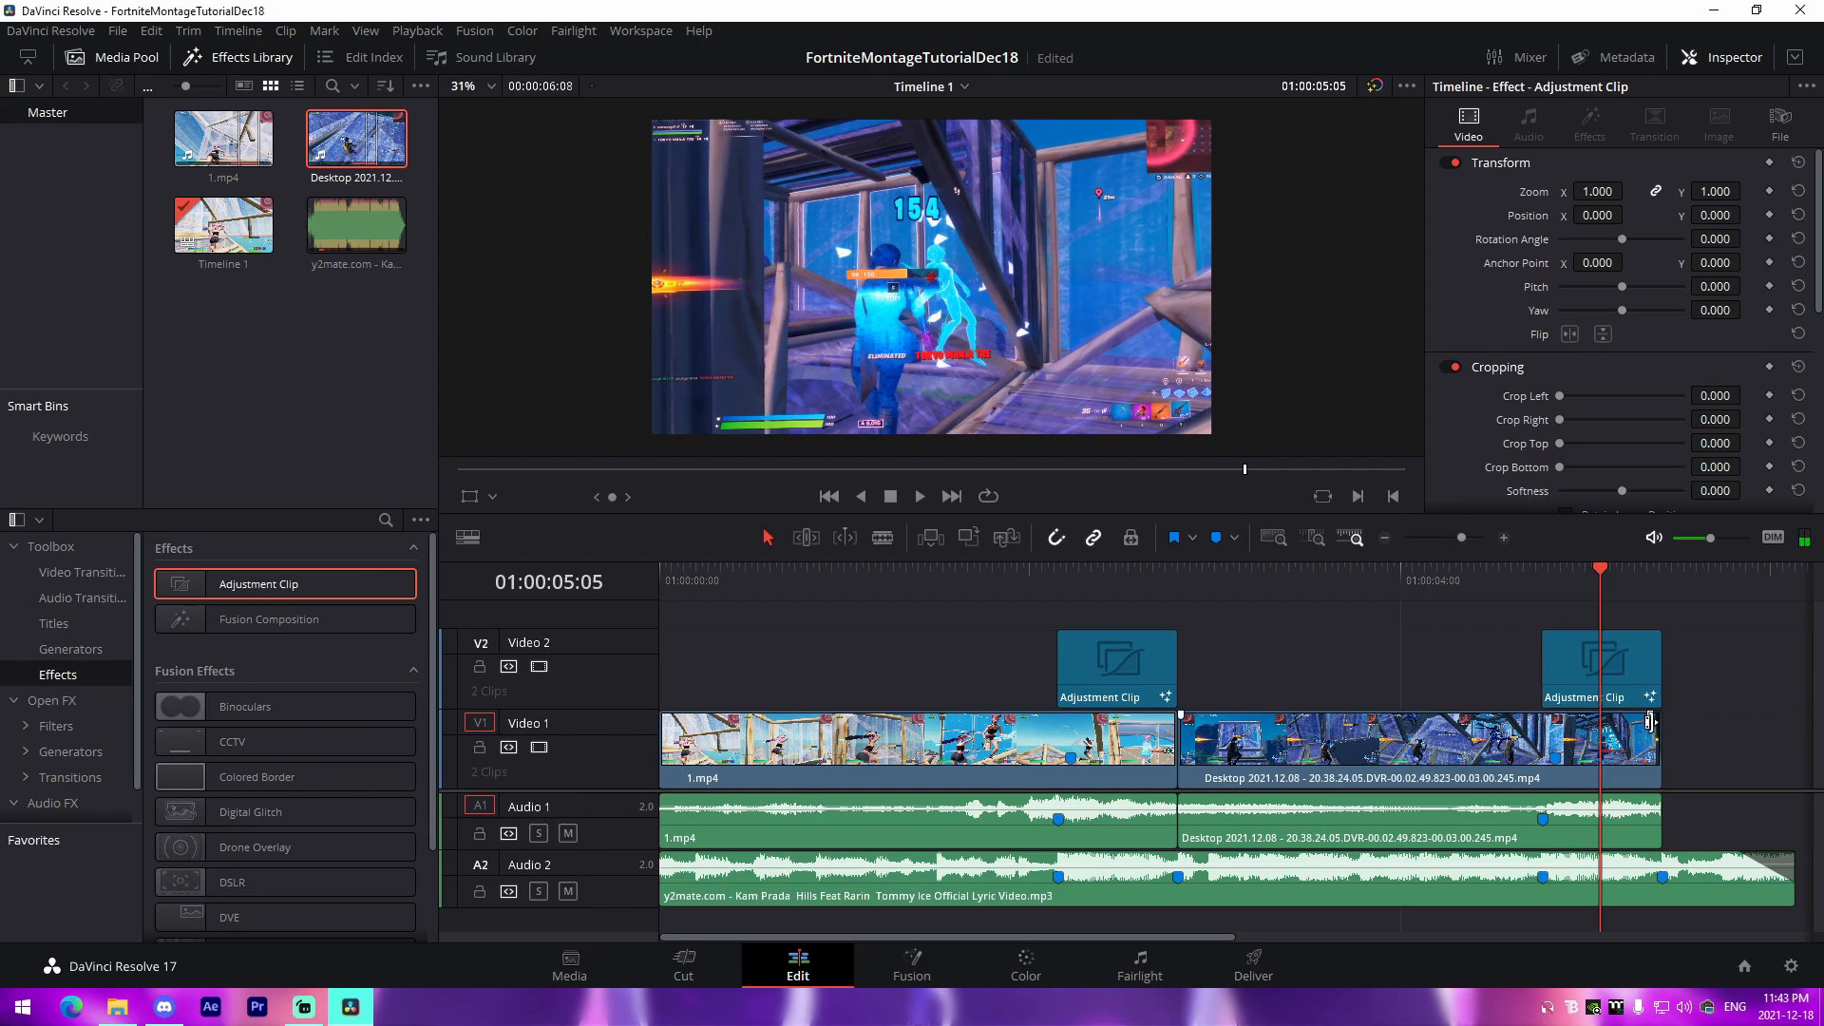
pyautogui.press('space')
pyautogui.press('space')
pyautogui.moveTo(1633, 582); pyautogui.dragTo(1644, 573)
pyautogui.press('space')
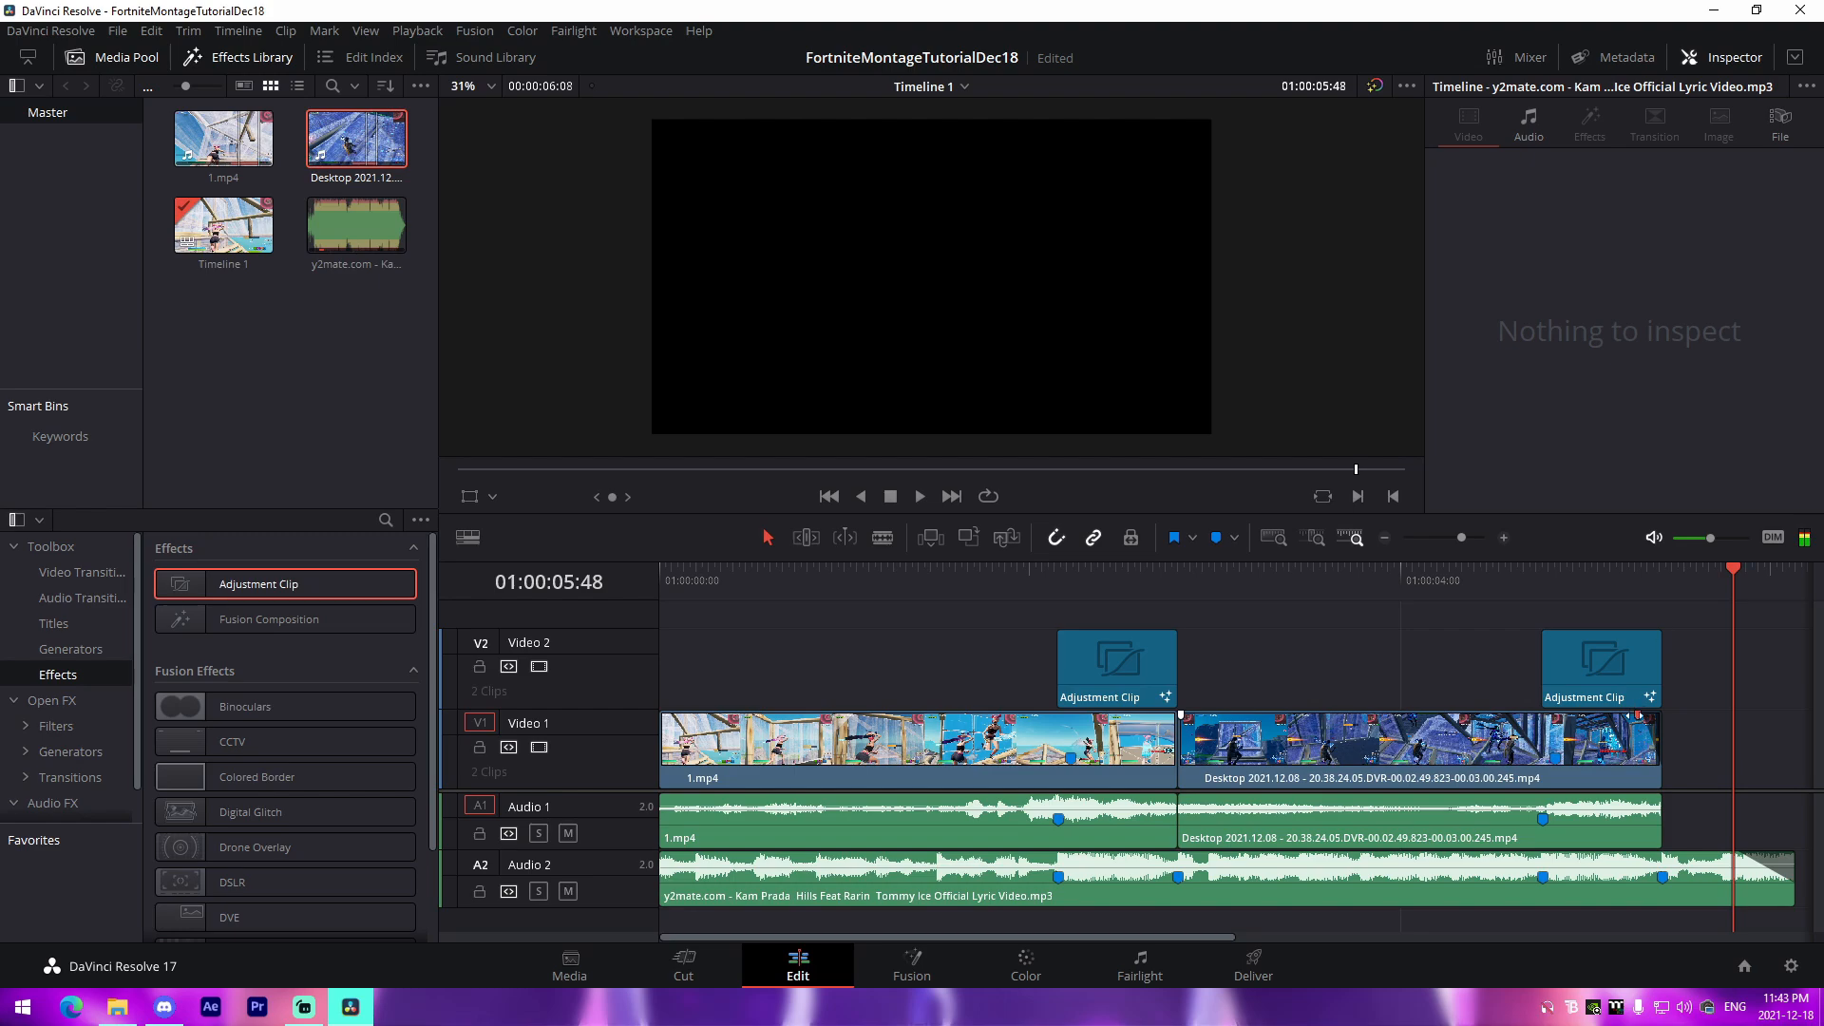
pyautogui.click(1559, 582)
pyautogui.press('space')
pyautogui.press('space')
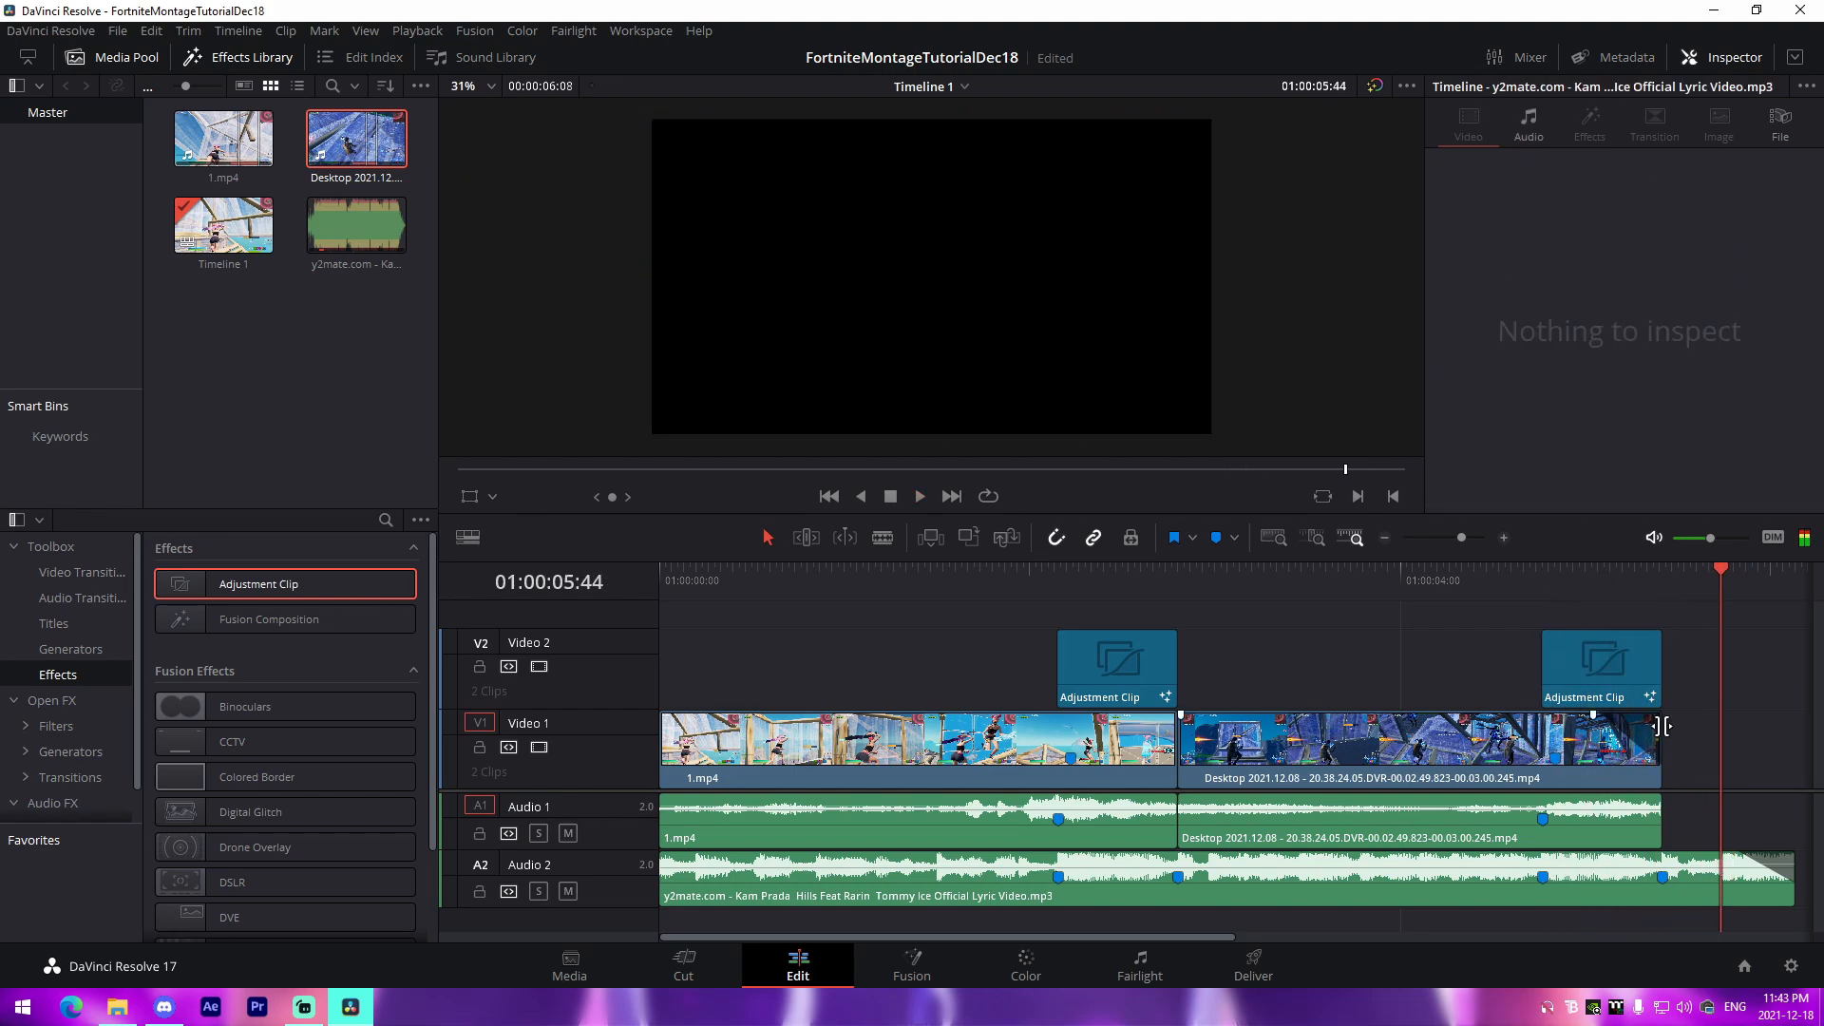
# Extend the second gameplay clip's video and audio, and the adjustment clip above, slightly past the last beat marker, and play the ending
pyautogui.moveTo(1662, 727); pyautogui.dragTo(1703, 724)
pyautogui.moveTo(1661, 822); pyautogui.dragTo(1702, 821)
pyautogui.click(1559, 582)
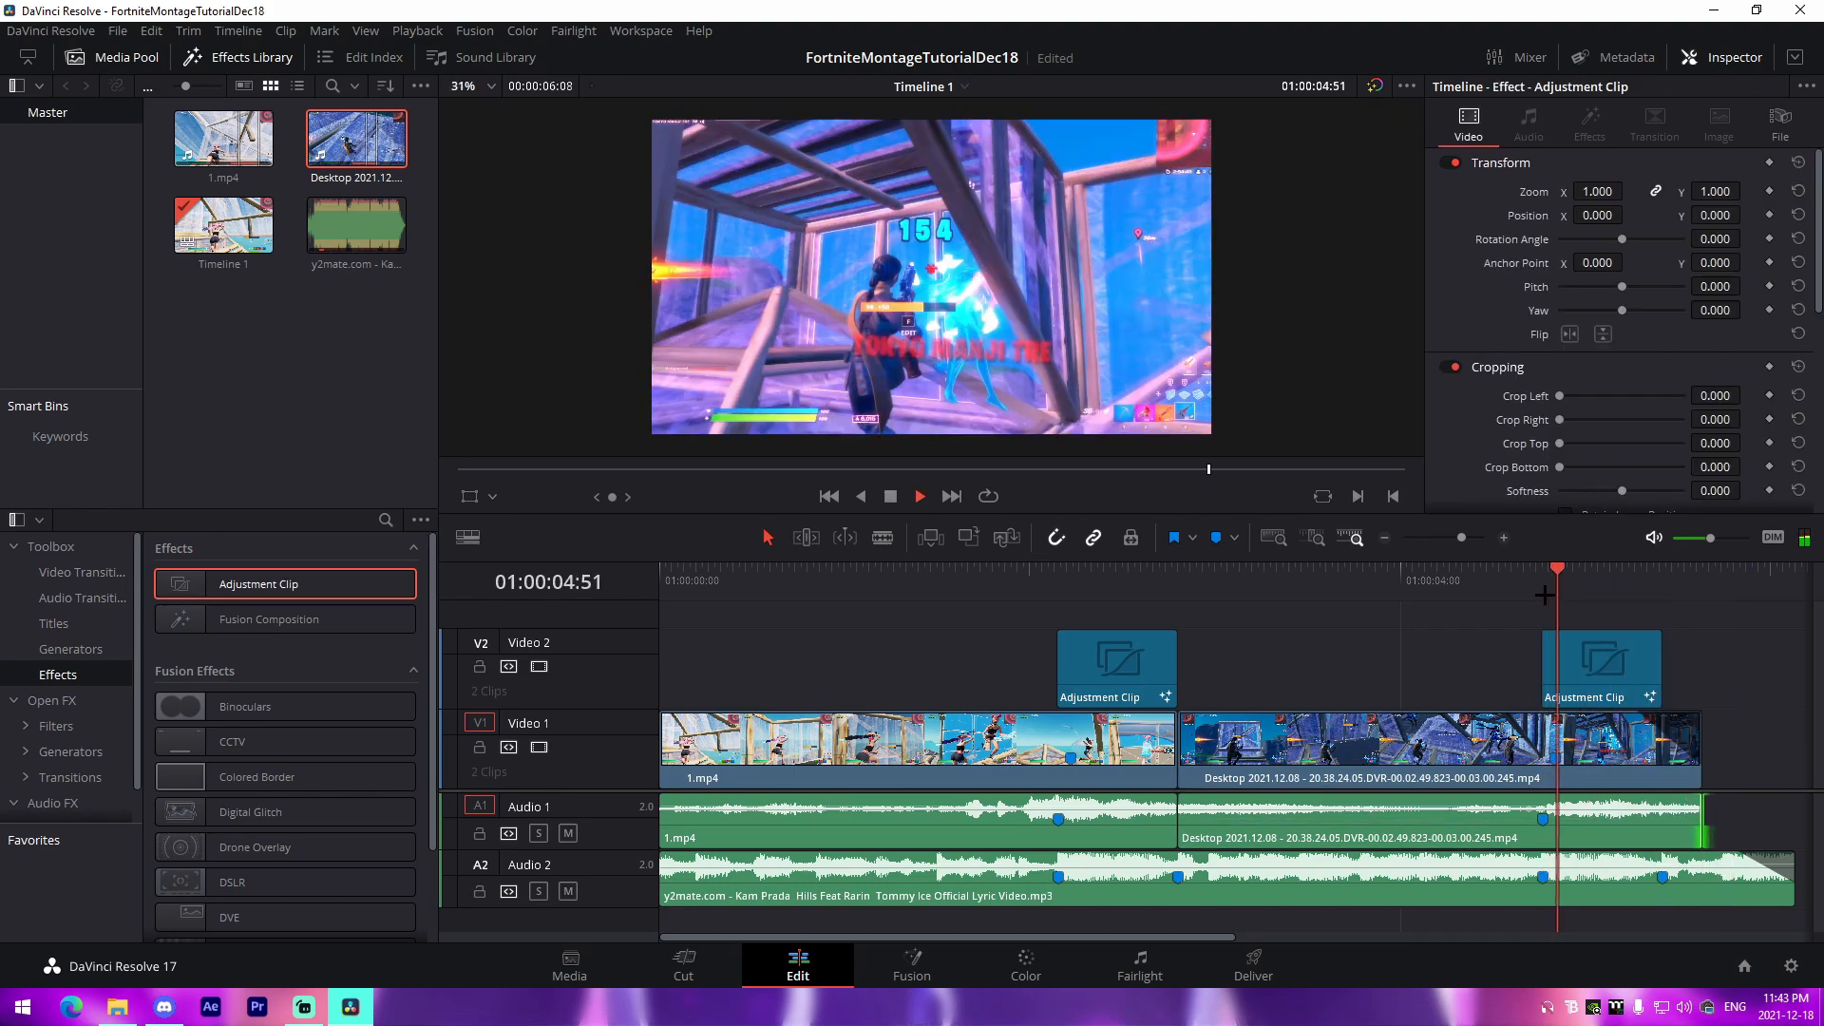
pyautogui.press('space')
pyautogui.press('space')
pyautogui.moveTo(1661, 665); pyautogui.dragTo(1702, 665)
pyautogui.click(1599, 585)
pyautogui.press('space')
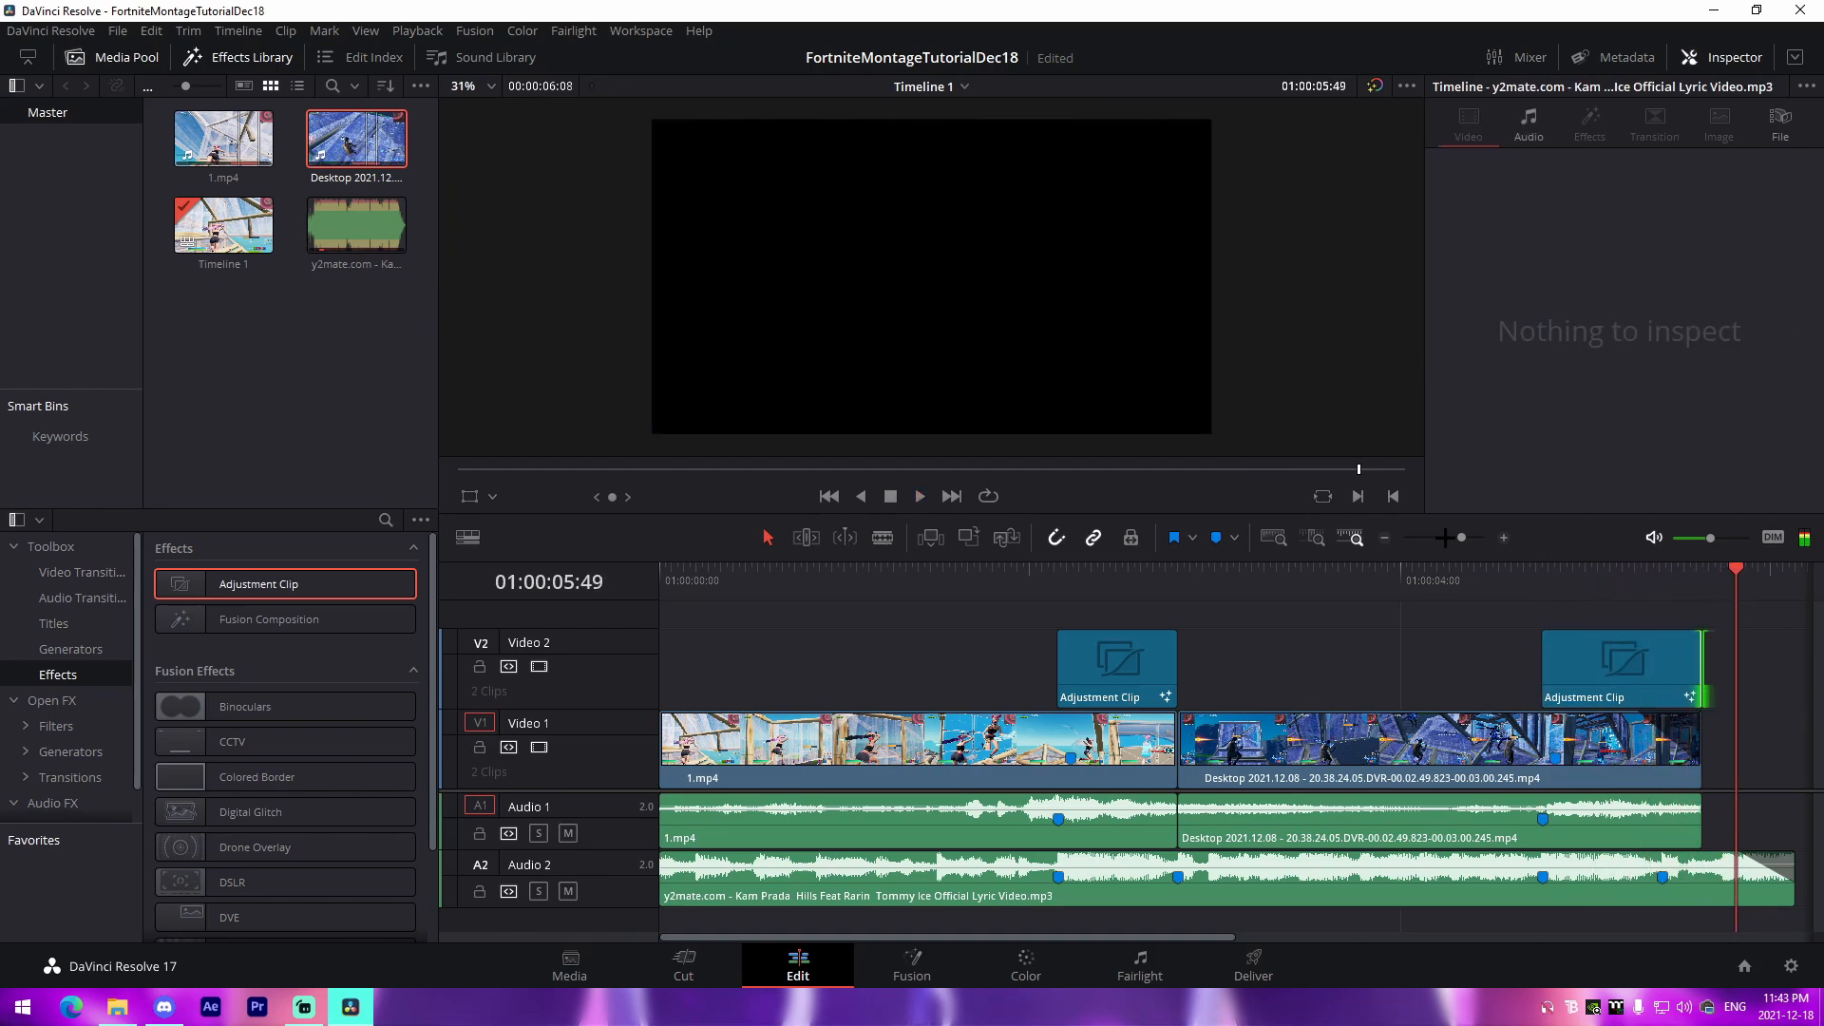
# Try a 24-frame Cross Dissolve on the cut between the two gameplay clips, play it and undo it
pyautogui.moveTo(1445, 538); pyautogui.dragTo(1454, 538)
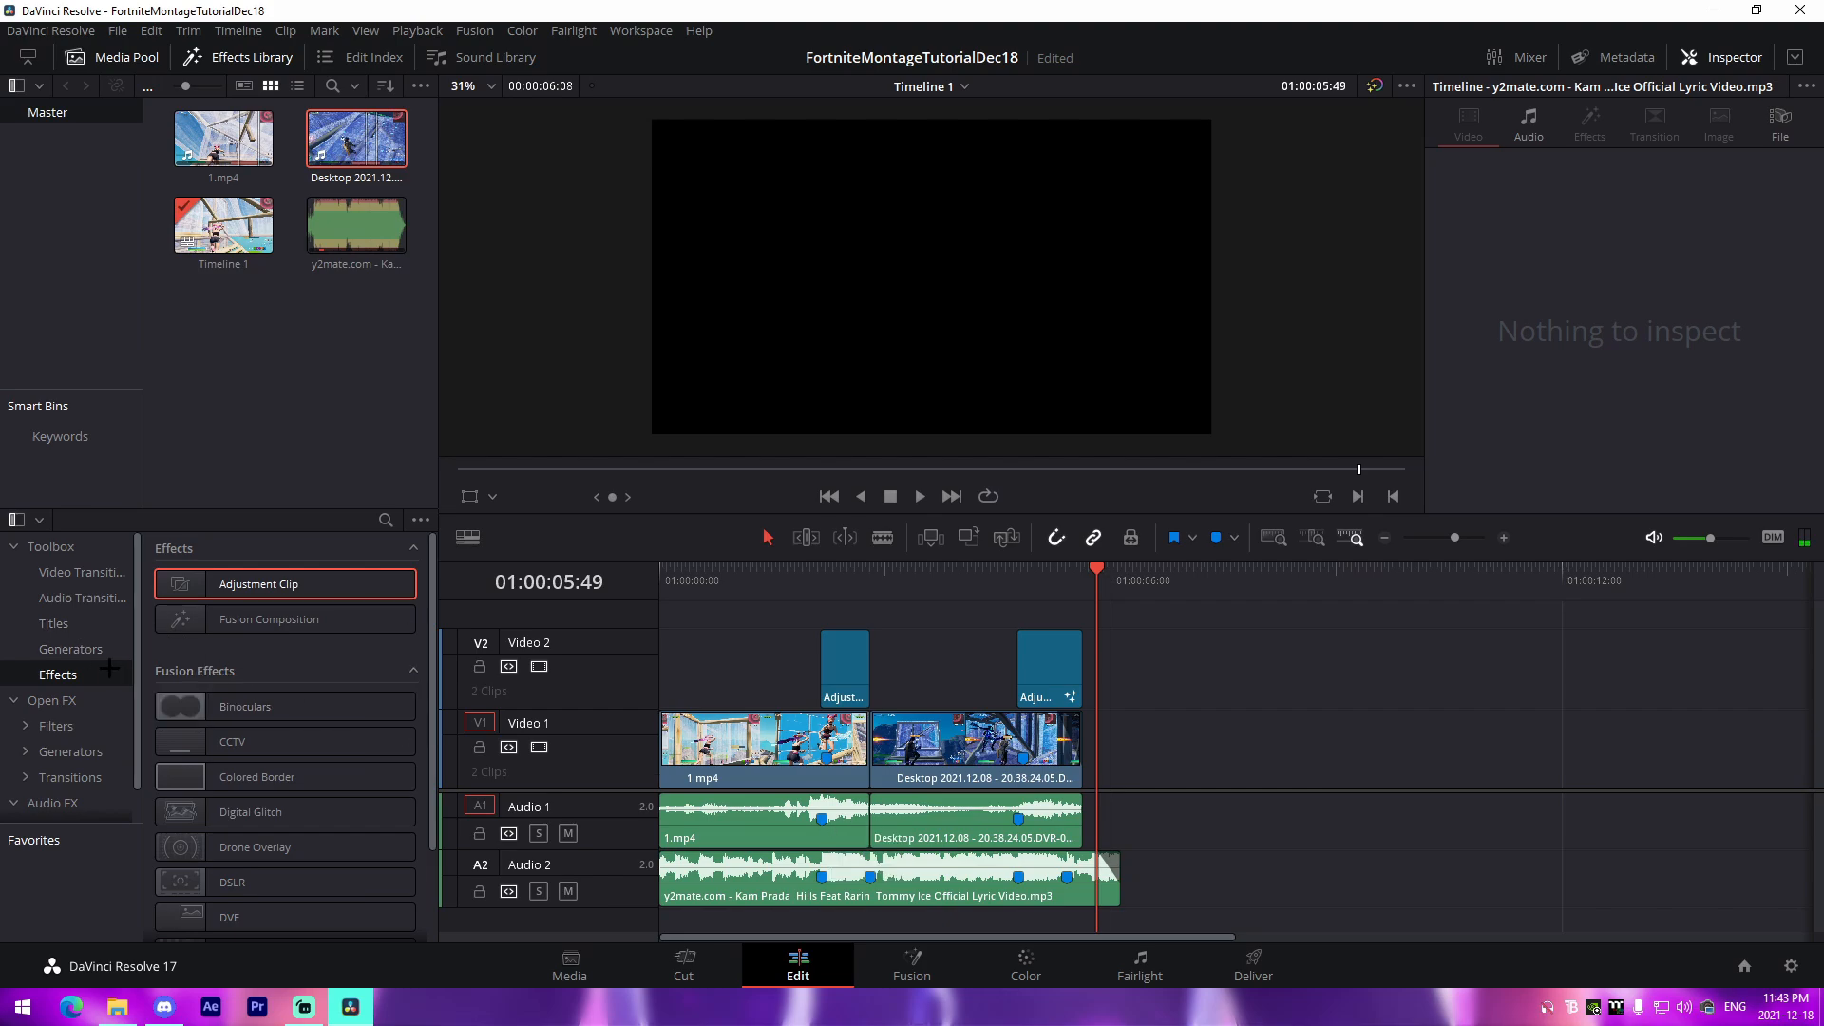
pyautogui.click(78, 573)
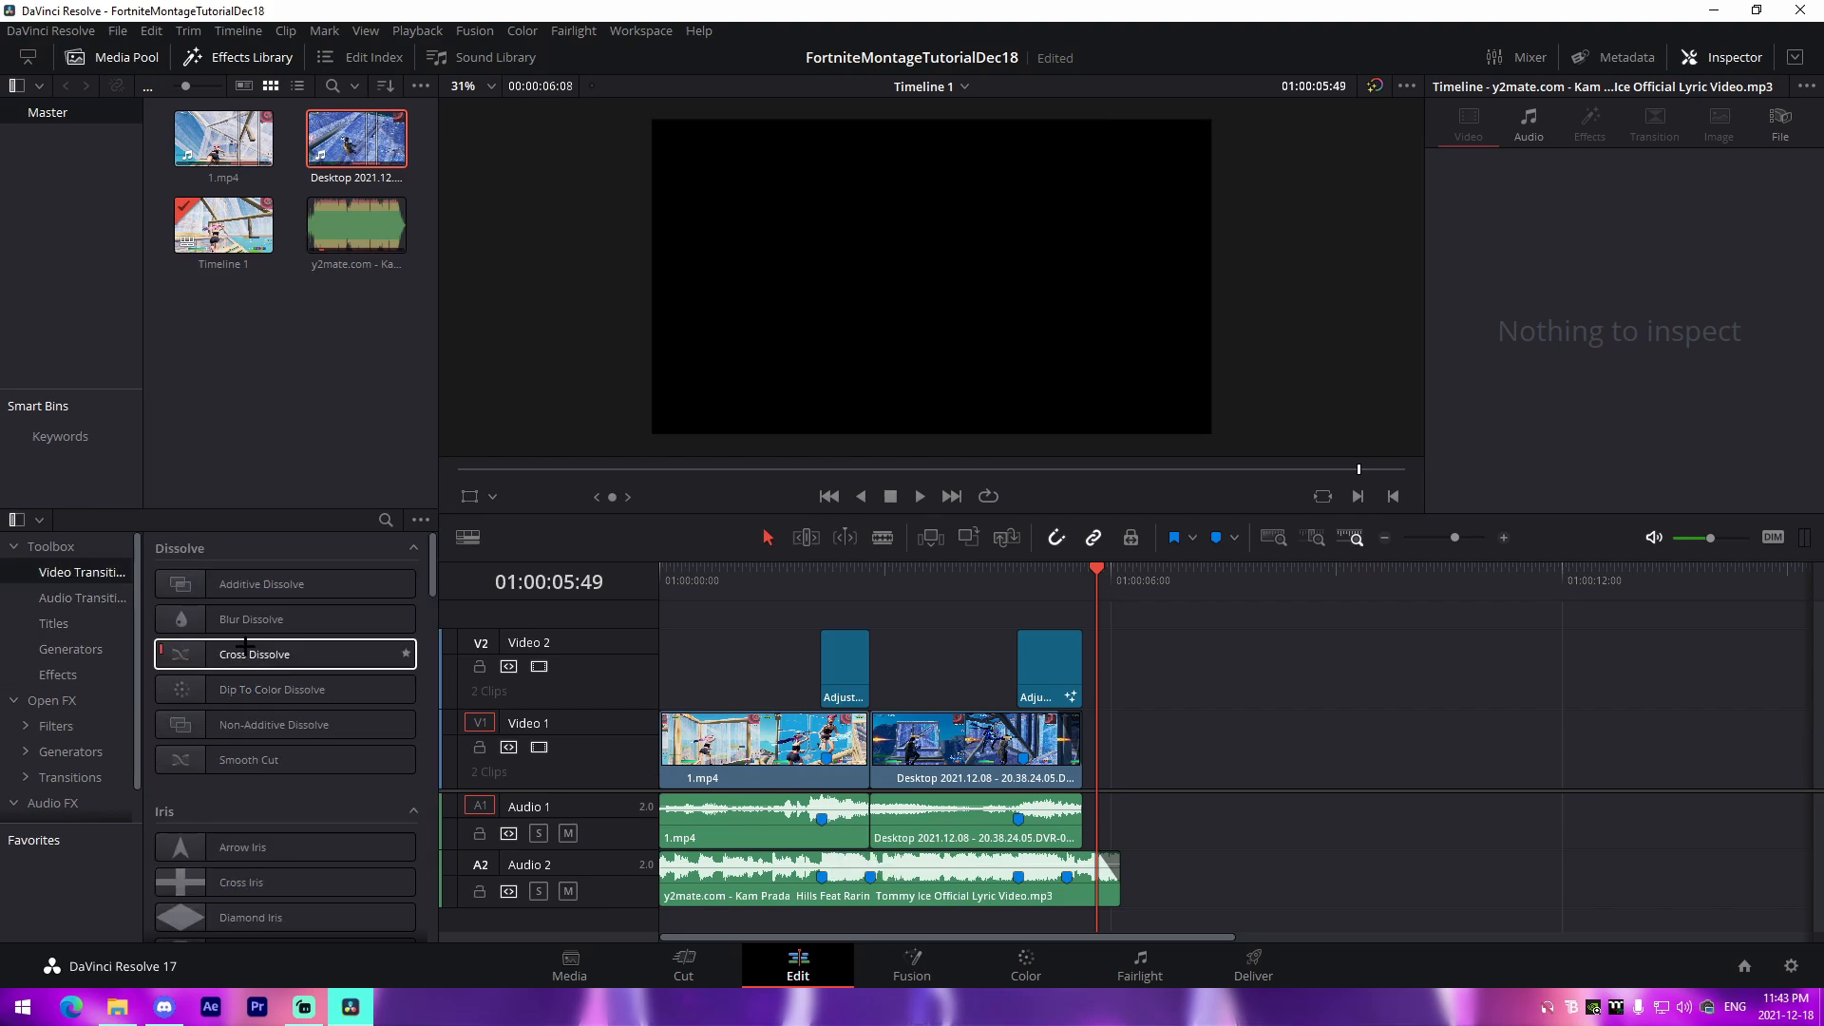
pyautogui.moveTo(217, 654); pyautogui.dragTo(867, 741)
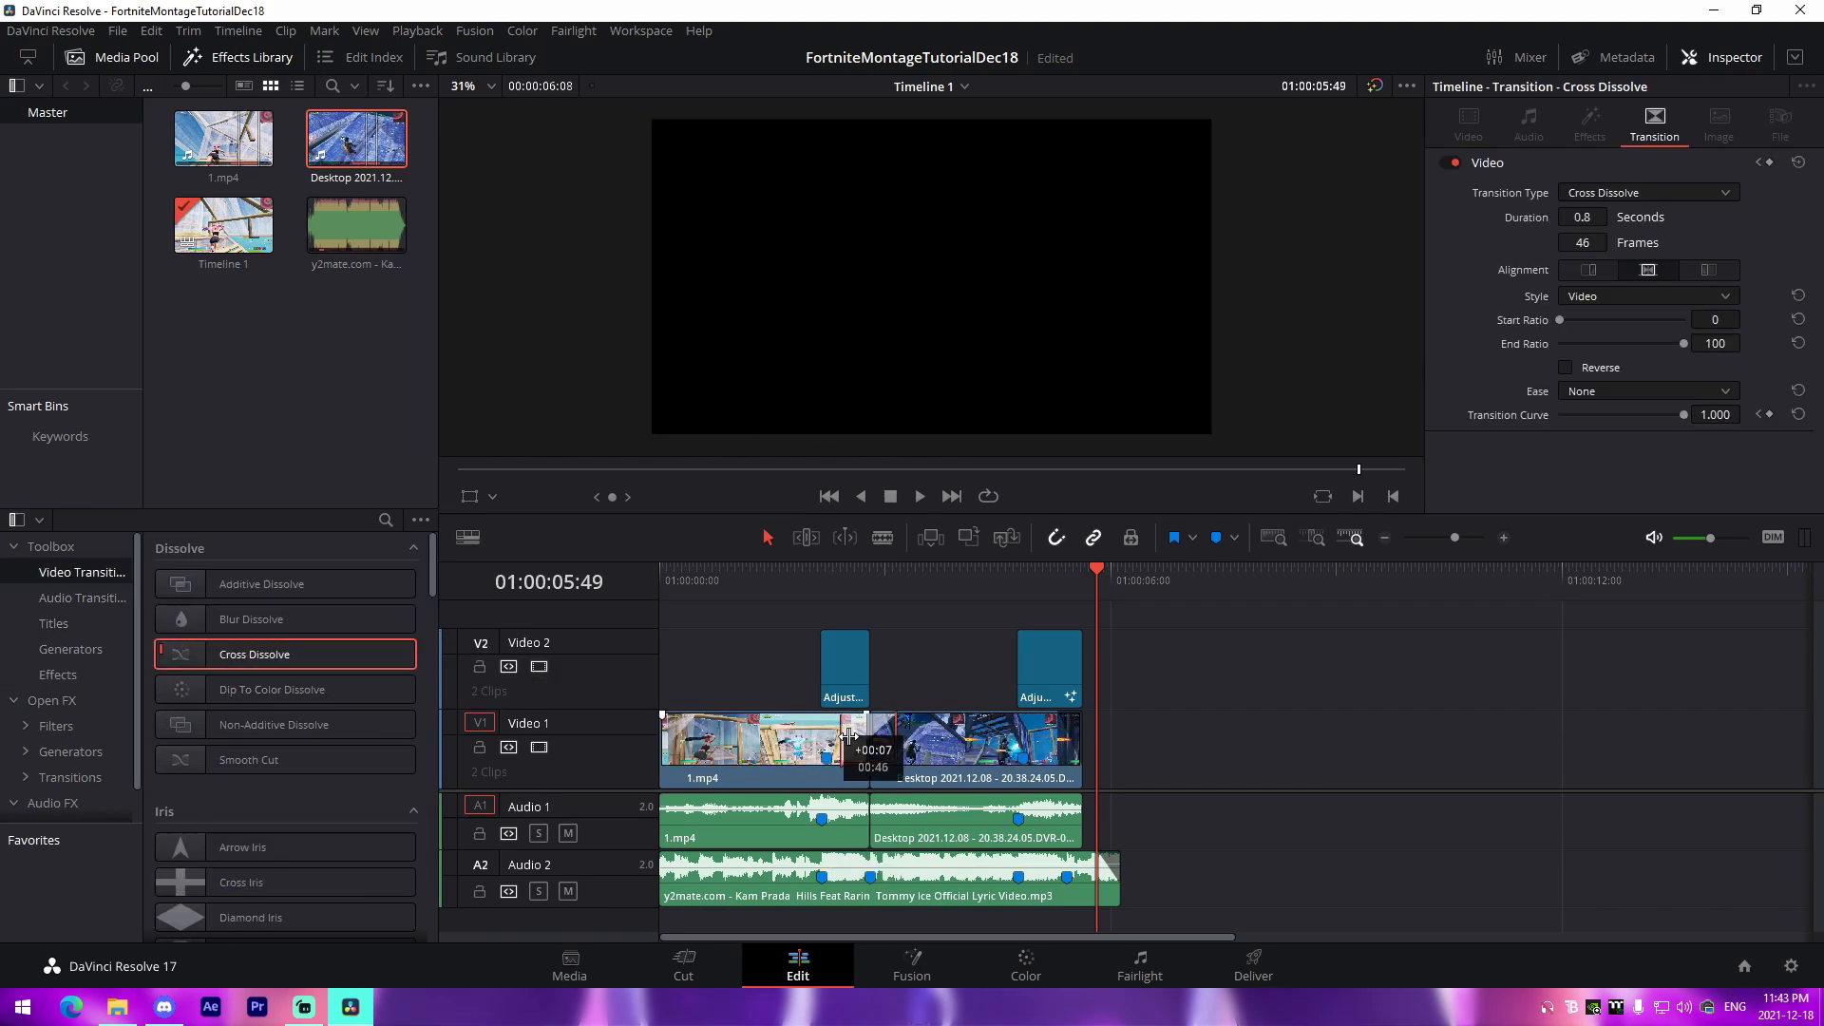
pyautogui.click(853, 573)
pyautogui.press('space')
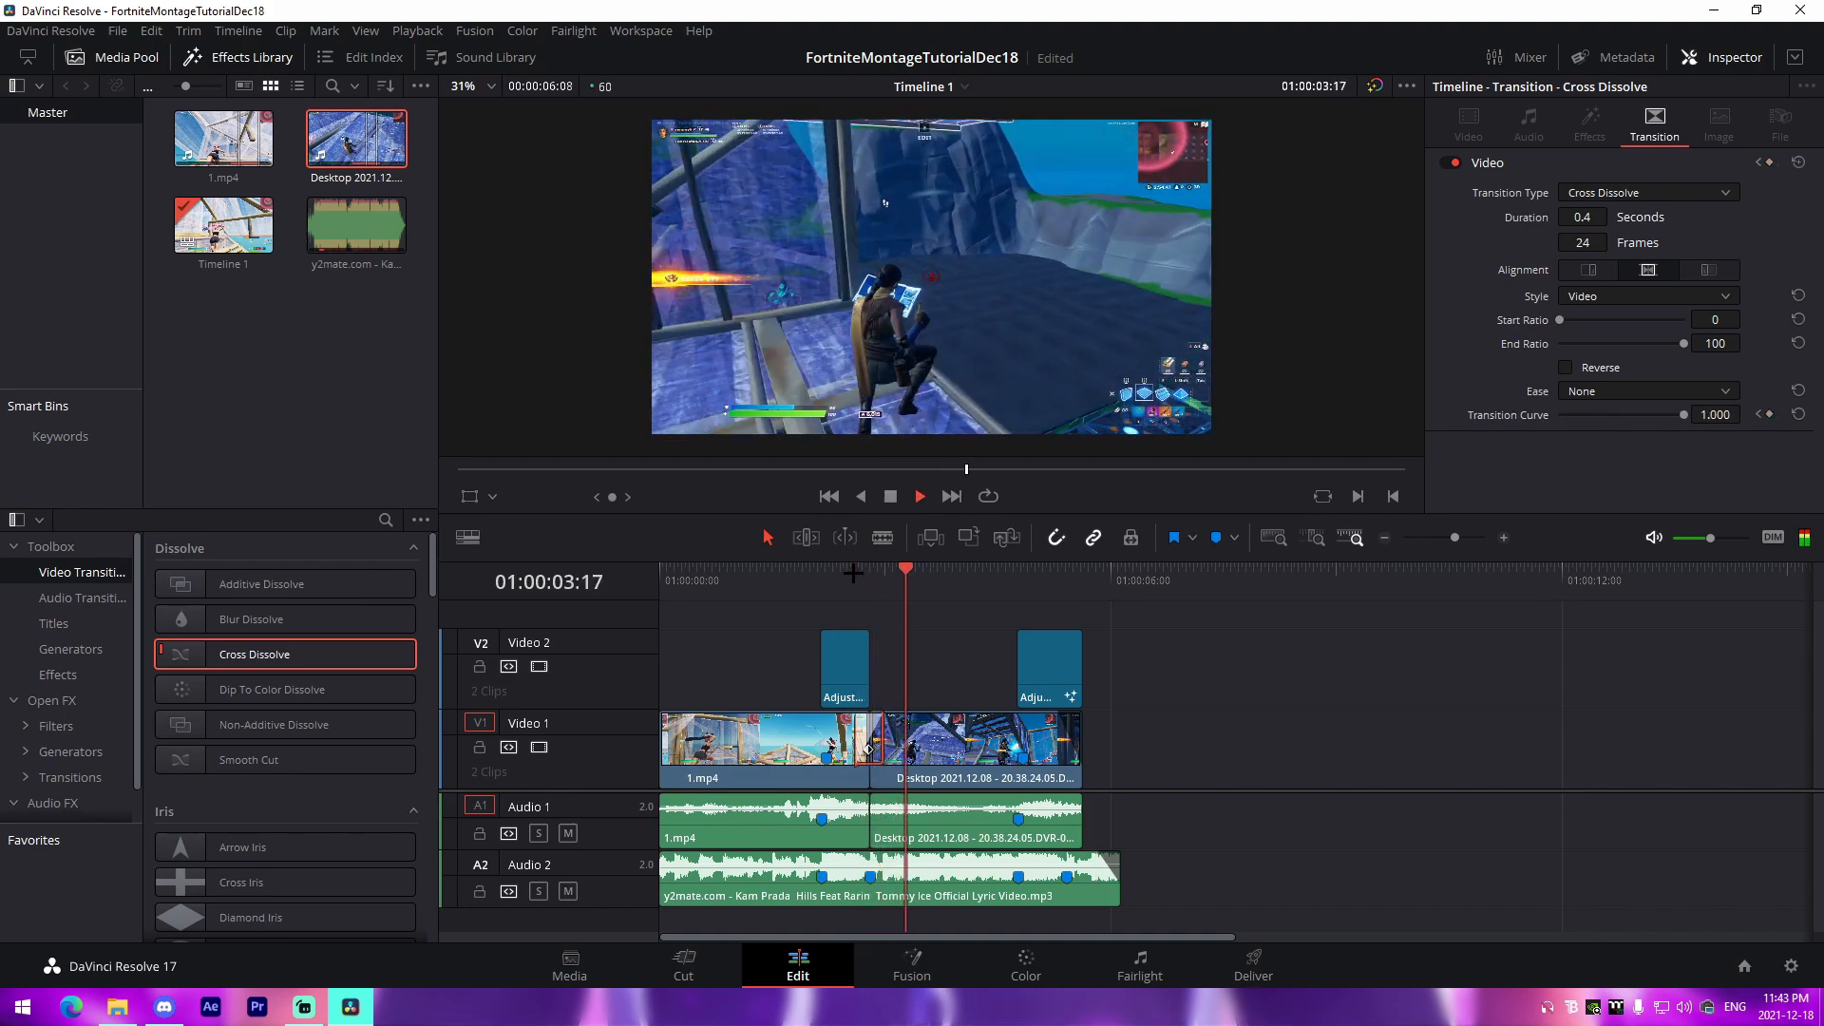
pyautogui.press('space')
pyautogui.hotkey('ctrl', 'z')
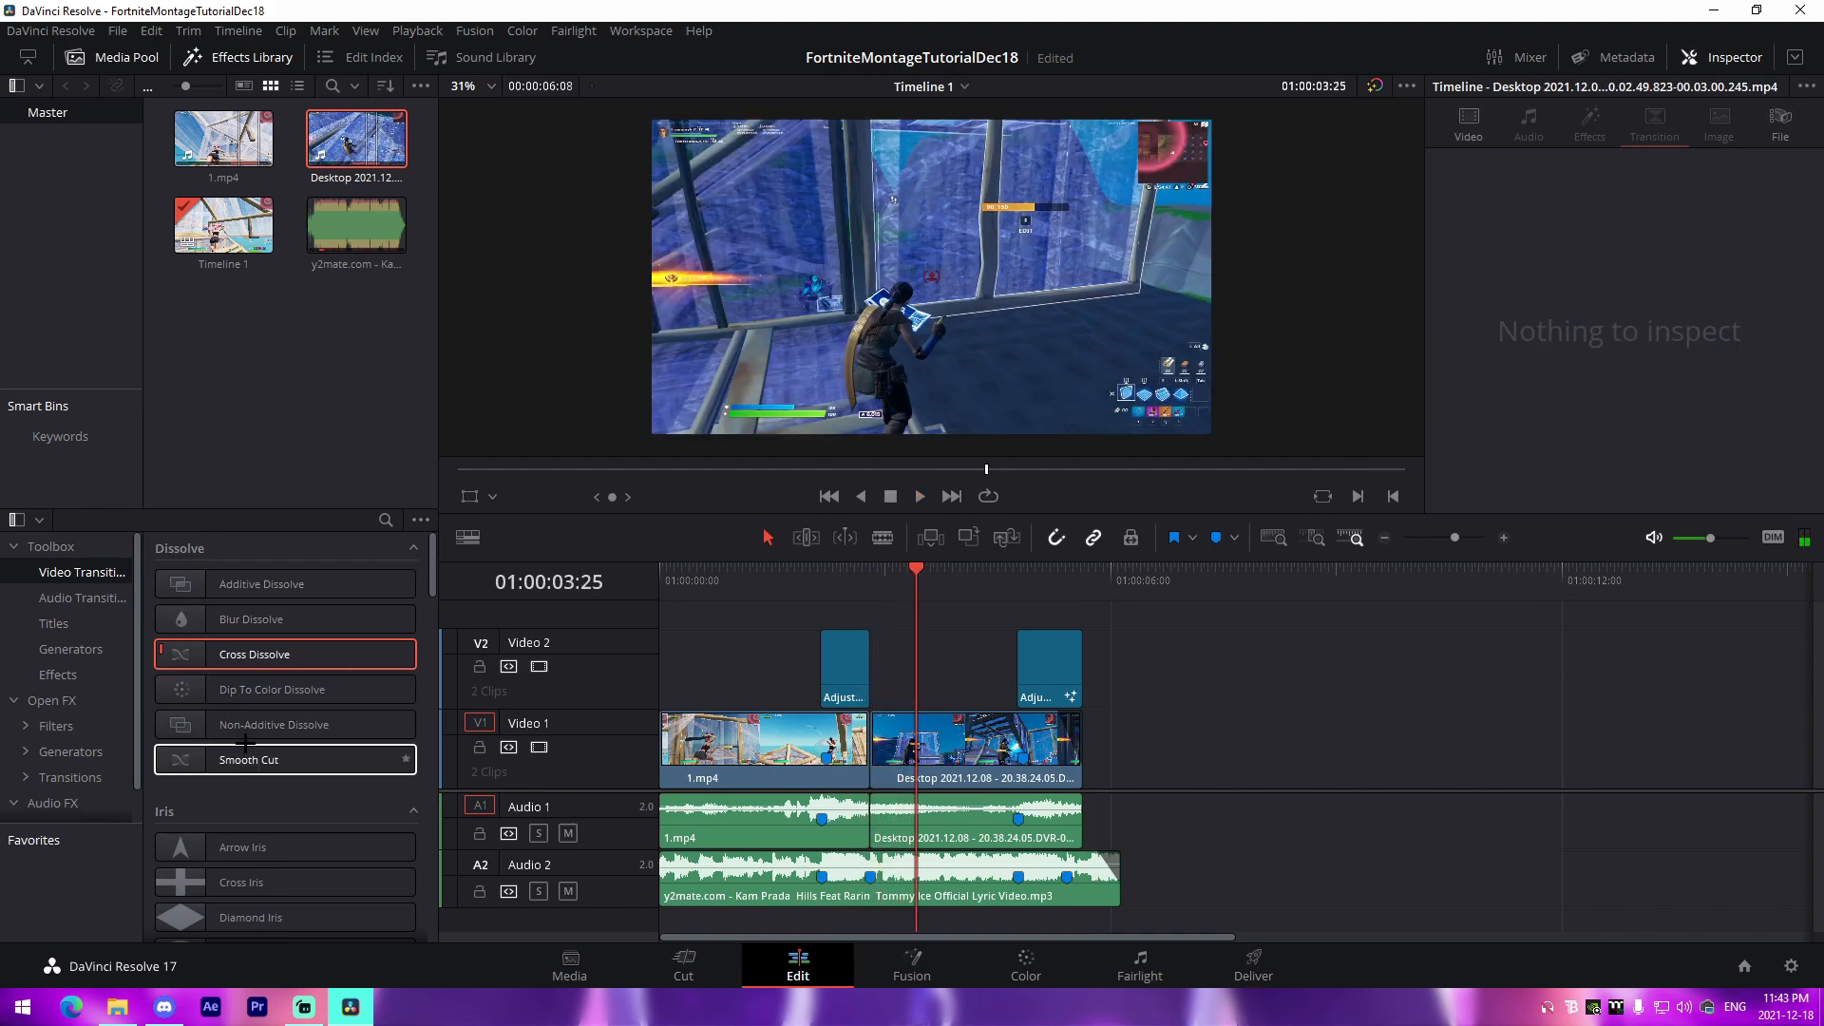
# Browse the video transitions, try a 30-frame Rotate 90 on the cut between the gameplay clips, and play it
pyautogui.scroll(-12, 250, 739)
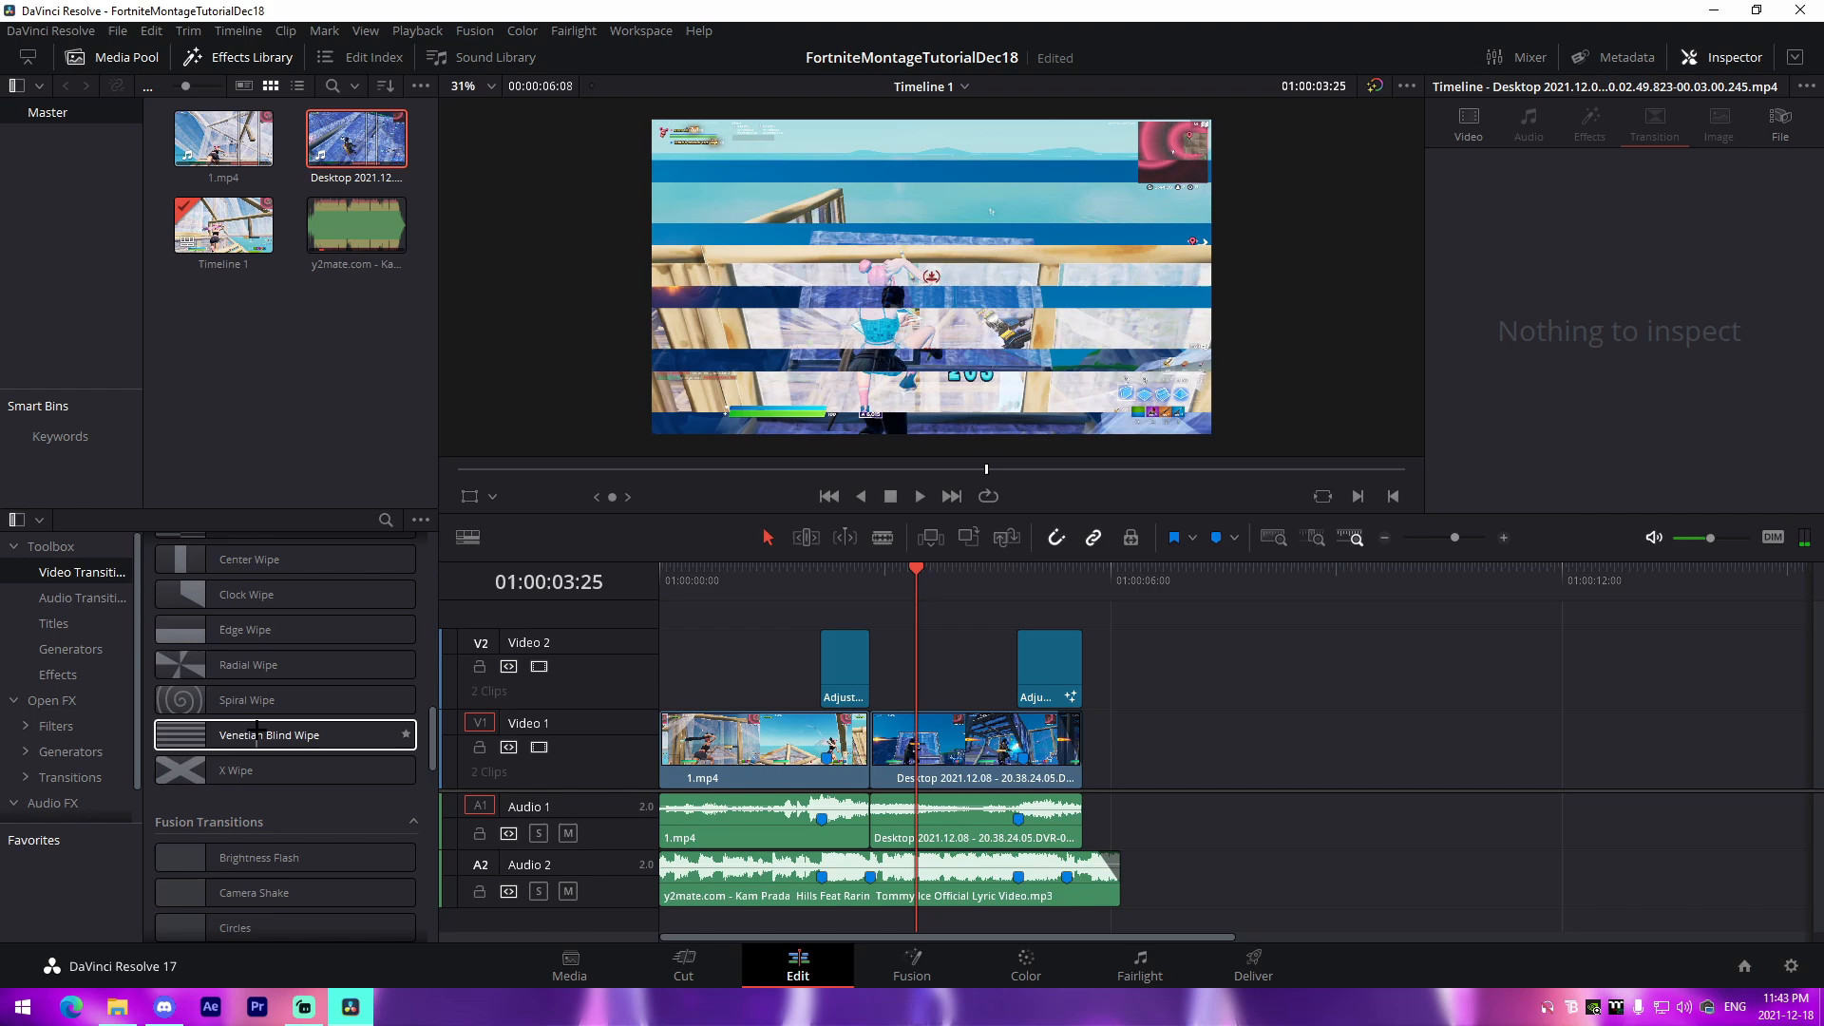
pyautogui.scroll(-15, 256, 729)
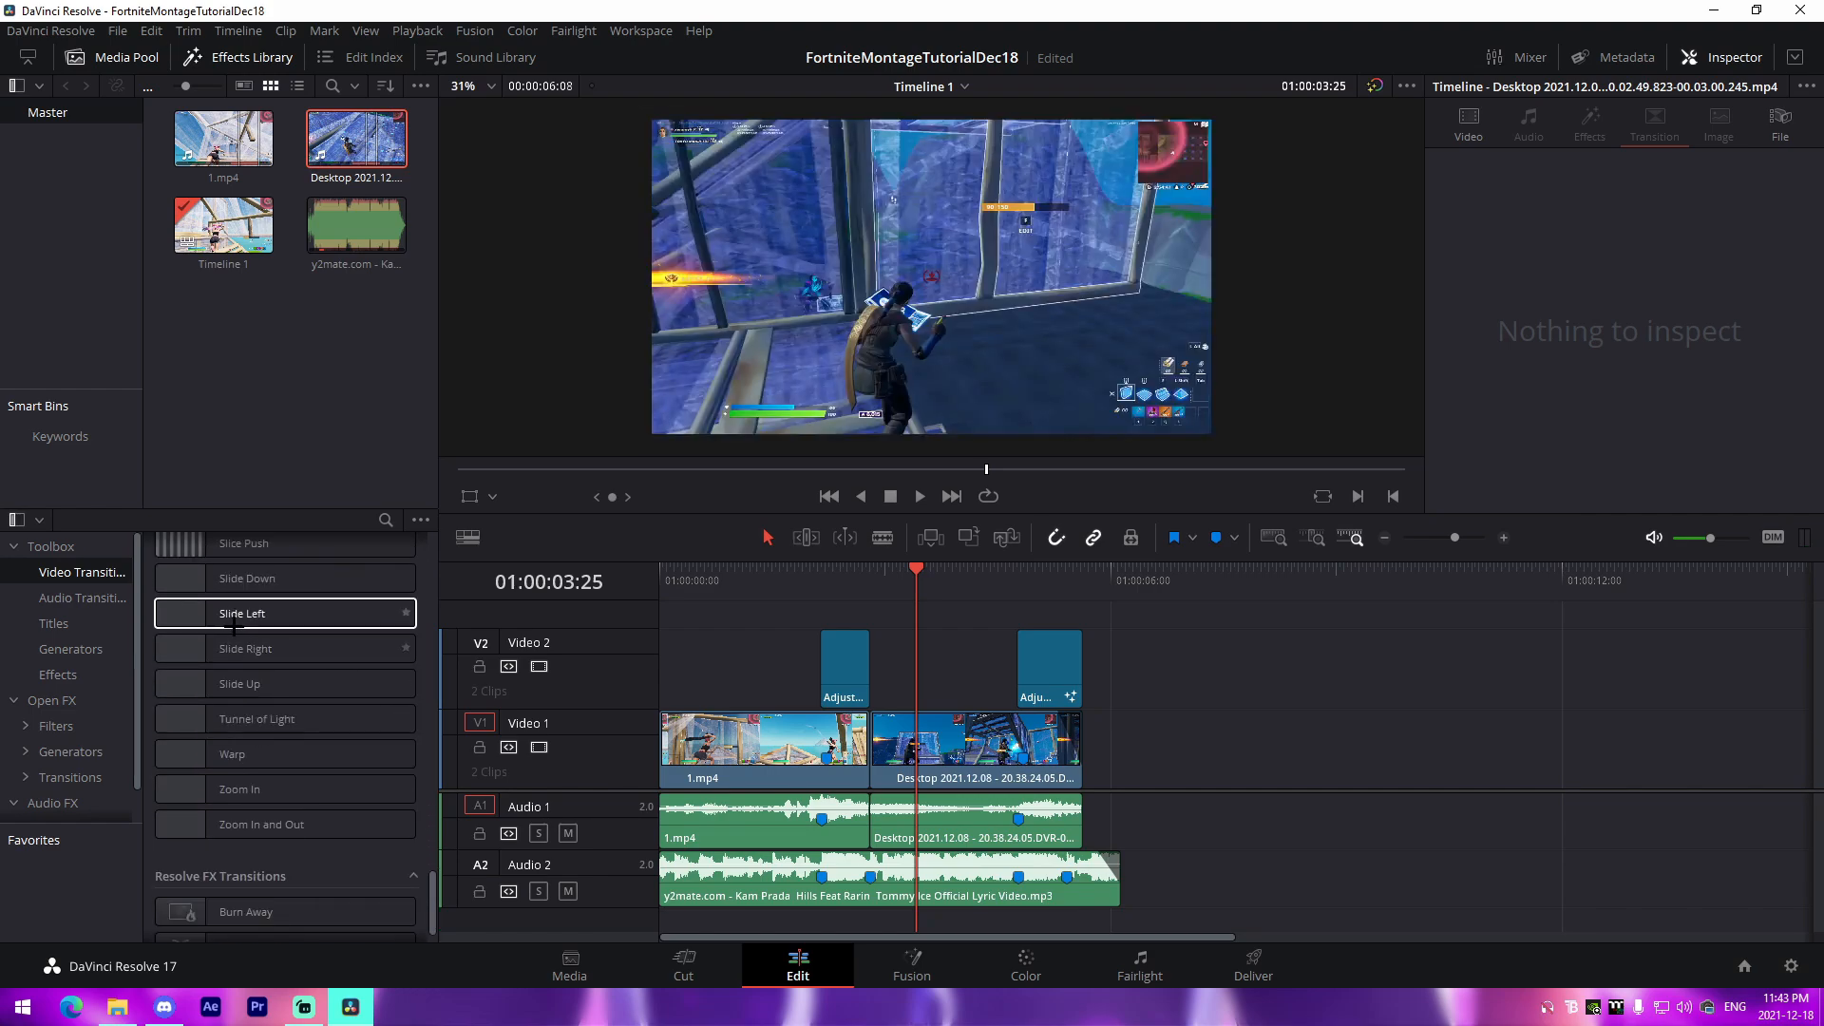
pyautogui.scroll(3, 234, 624)
pyautogui.moveTo(242, 593); pyautogui.dragTo(888, 740)
pyautogui.click(858, 740)
pyautogui.click(842, 583)
pyautogui.press('space')
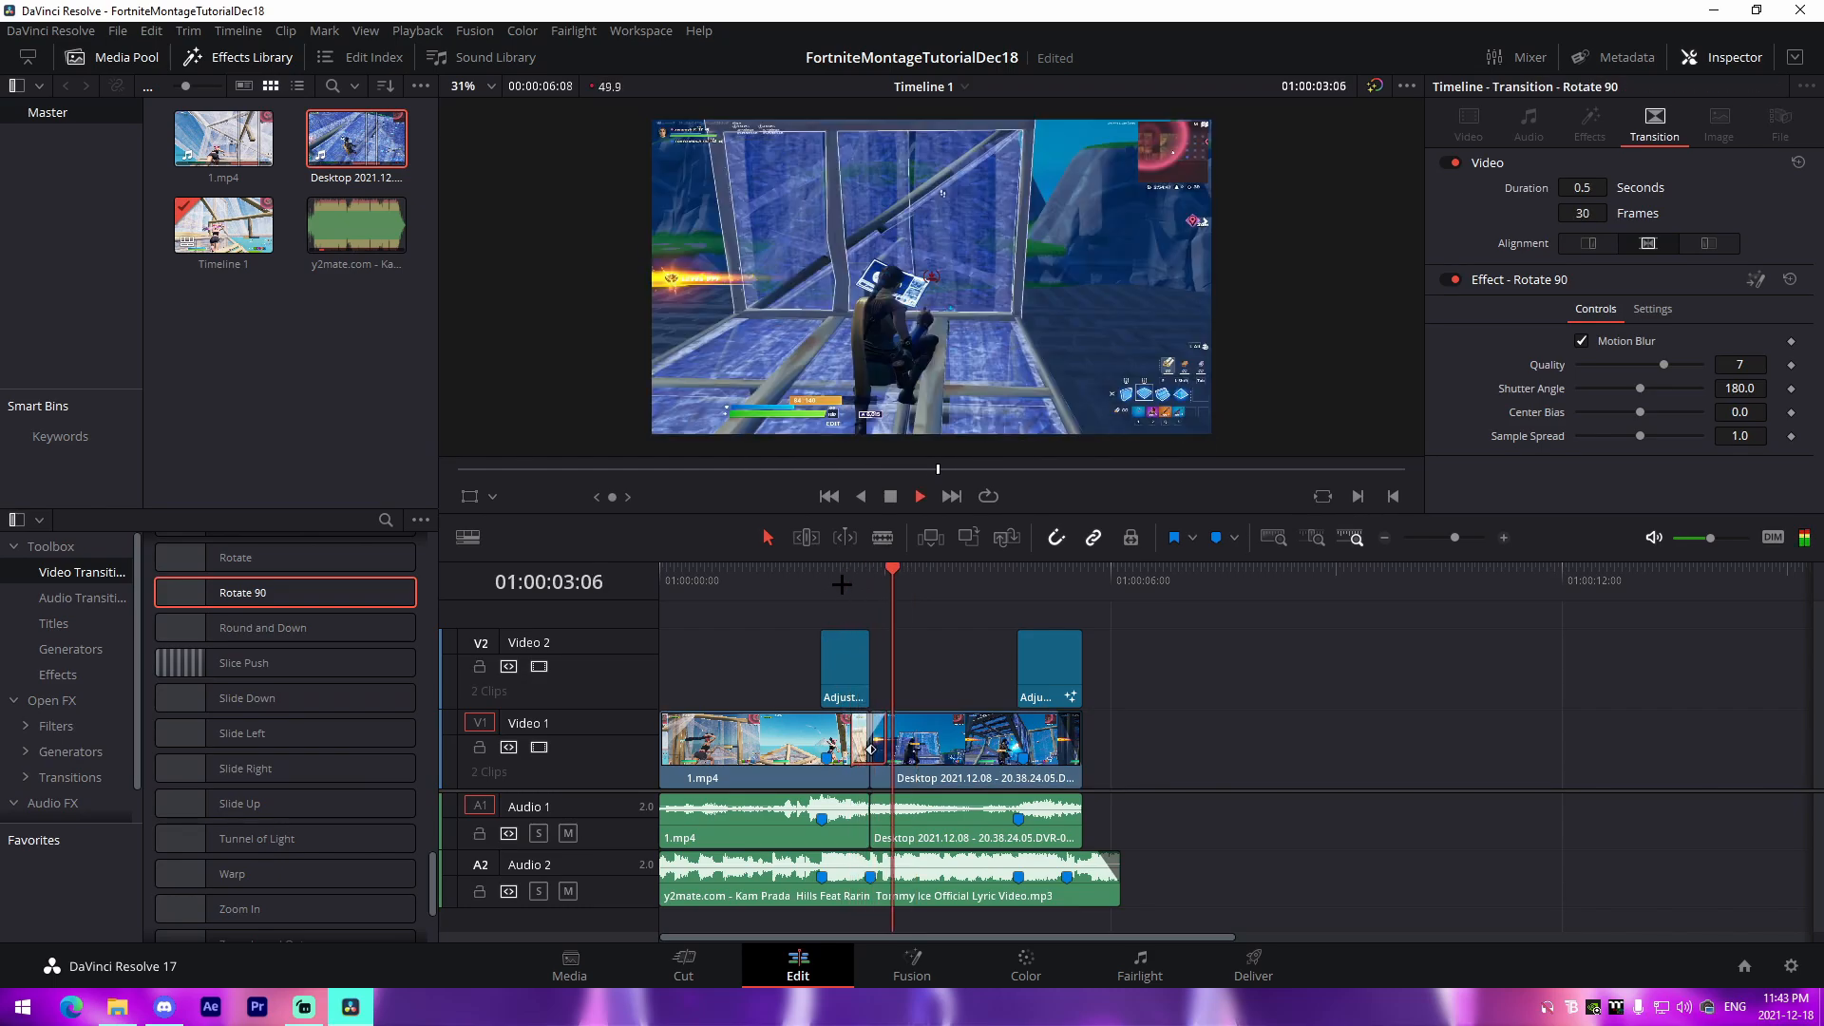
# Replay the Rotate 90 transition several times and undo it, leaving the cut without a transition
pyautogui.click(843, 583)
pyautogui.click(844, 583)
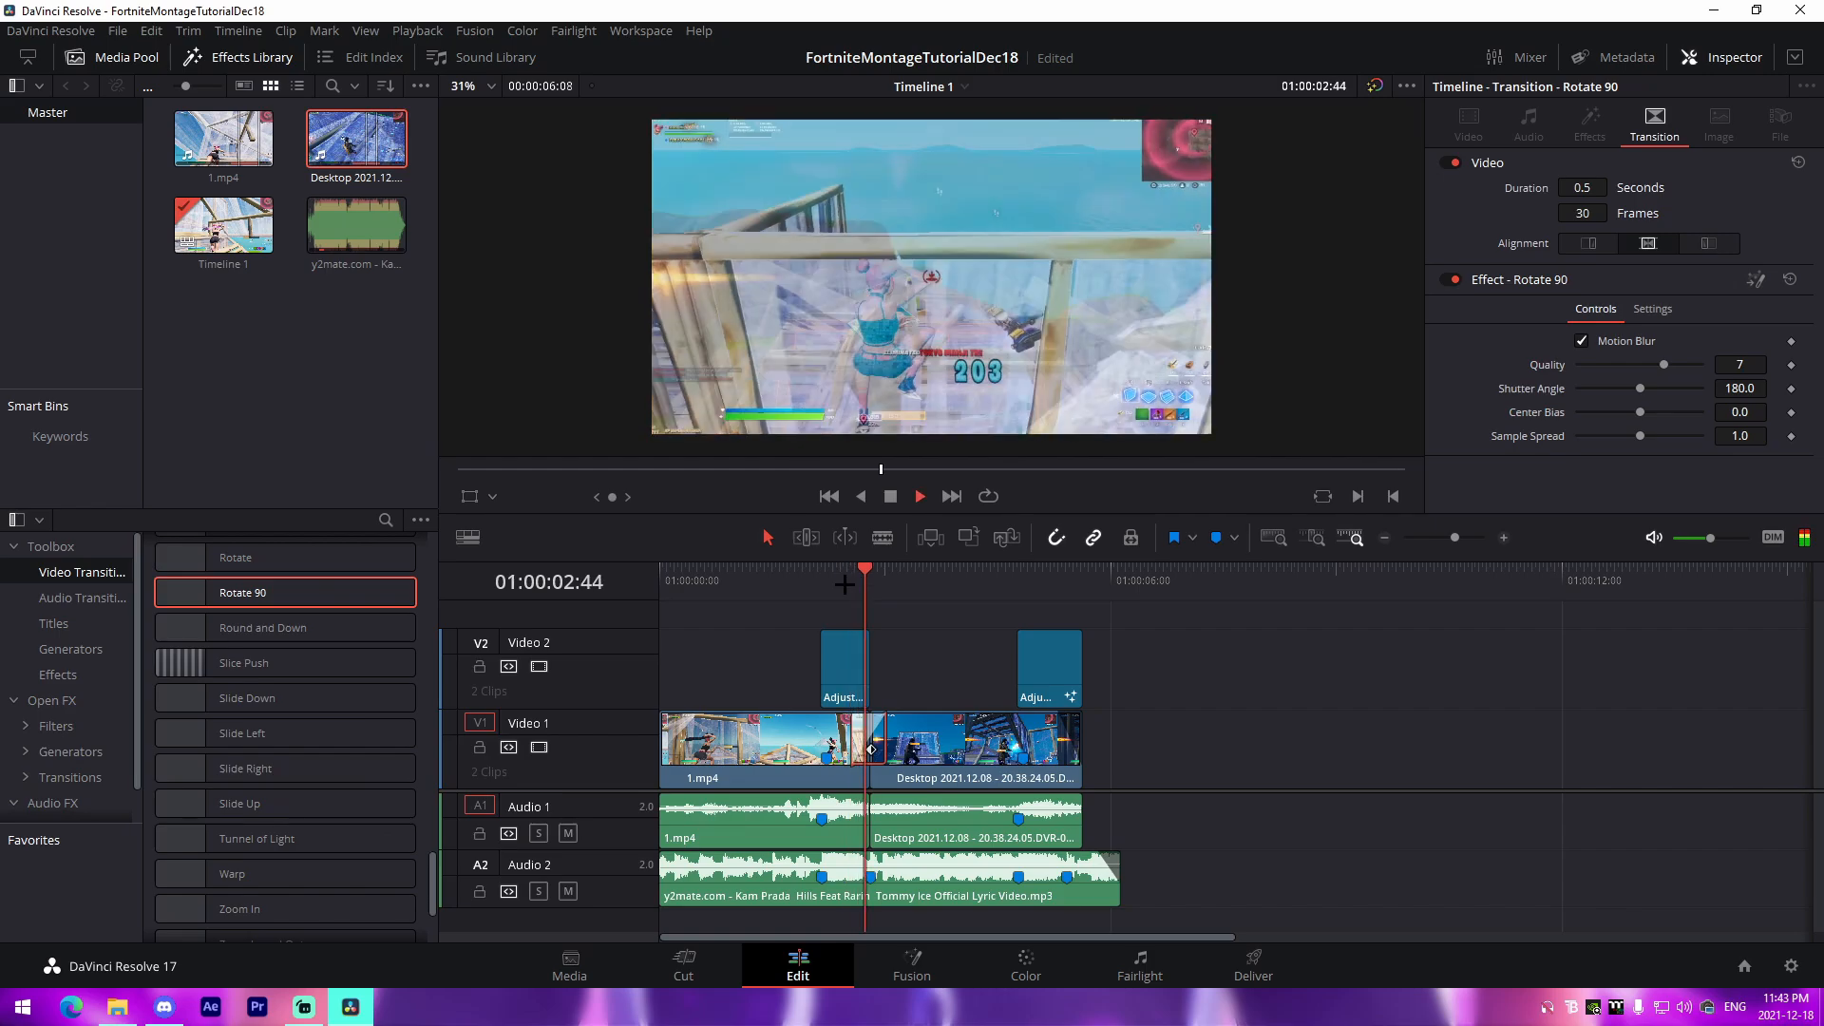
pyautogui.click(845, 583)
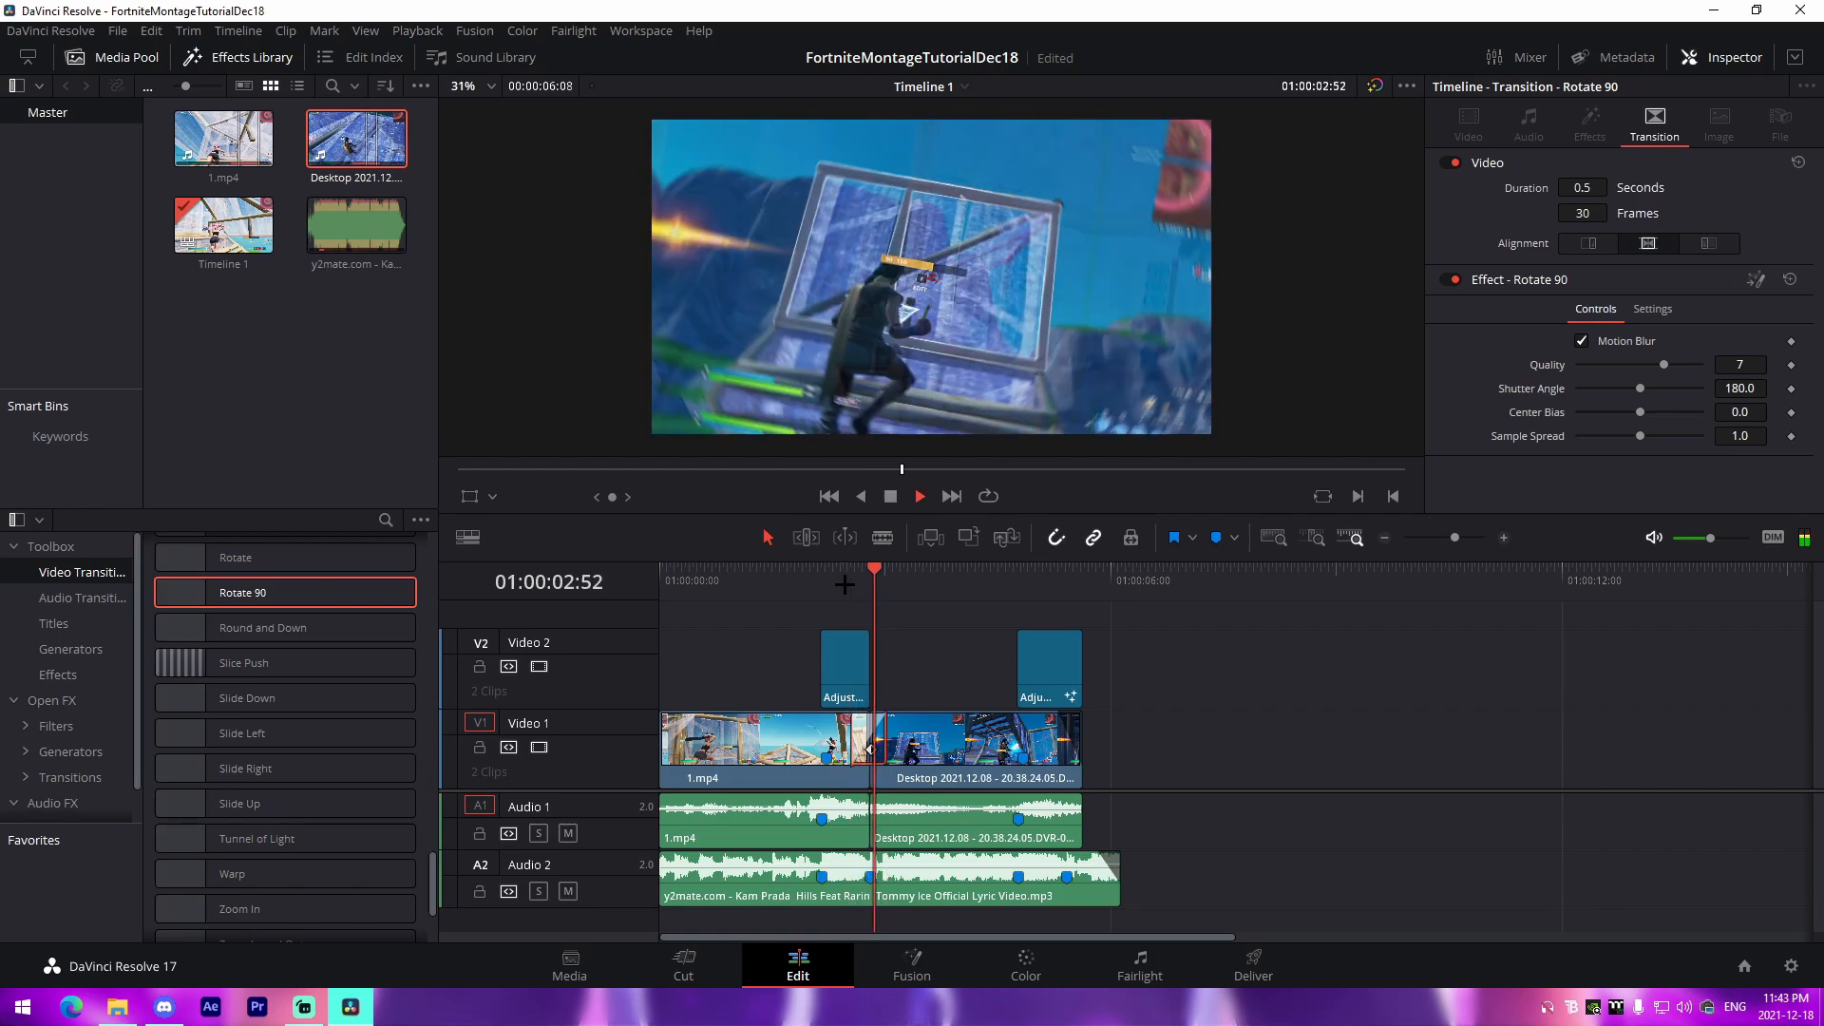
pyautogui.press('space')
pyautogui.hotkey('ctrl', 'z')
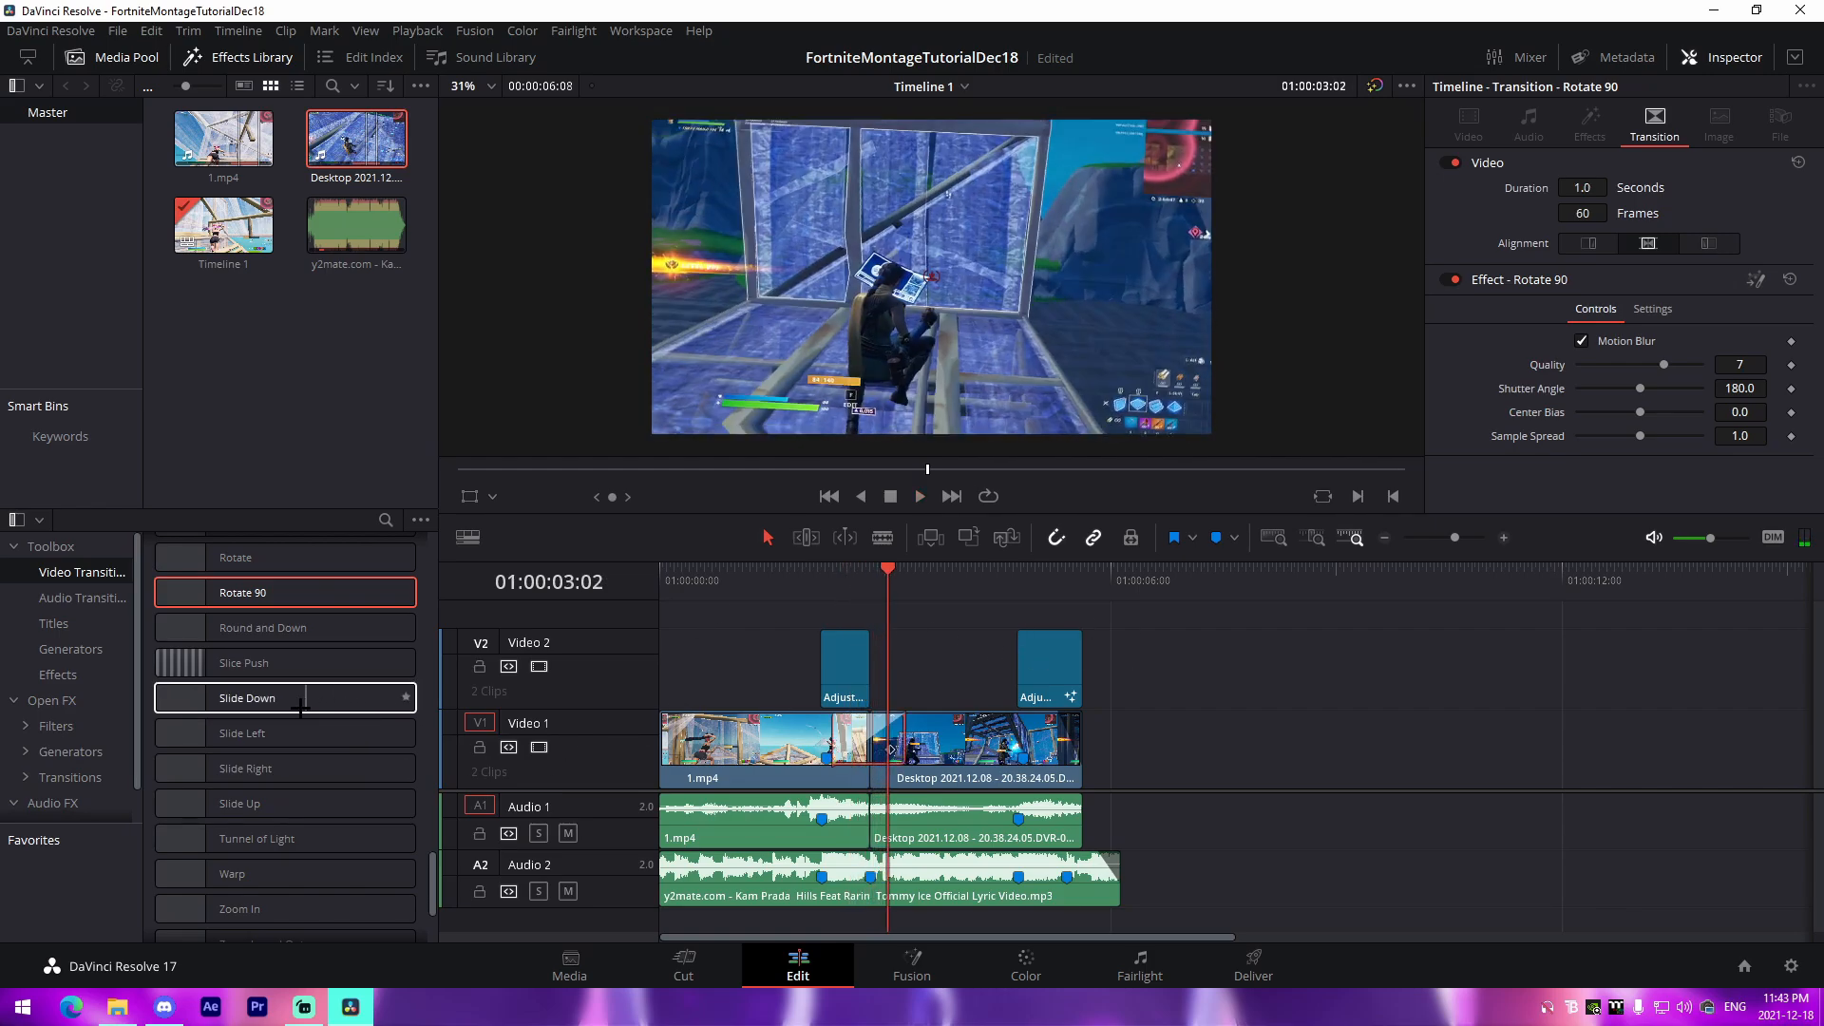
pyautogui.moveTo(262, 628)
pyautogui.mouseDown()
pyautogui.moveTo(353, 674)
pyautogui.moveTo(287, 630)
pyautogui.mouseUp()
pyautogui.hotkey('ctrl', 'z')
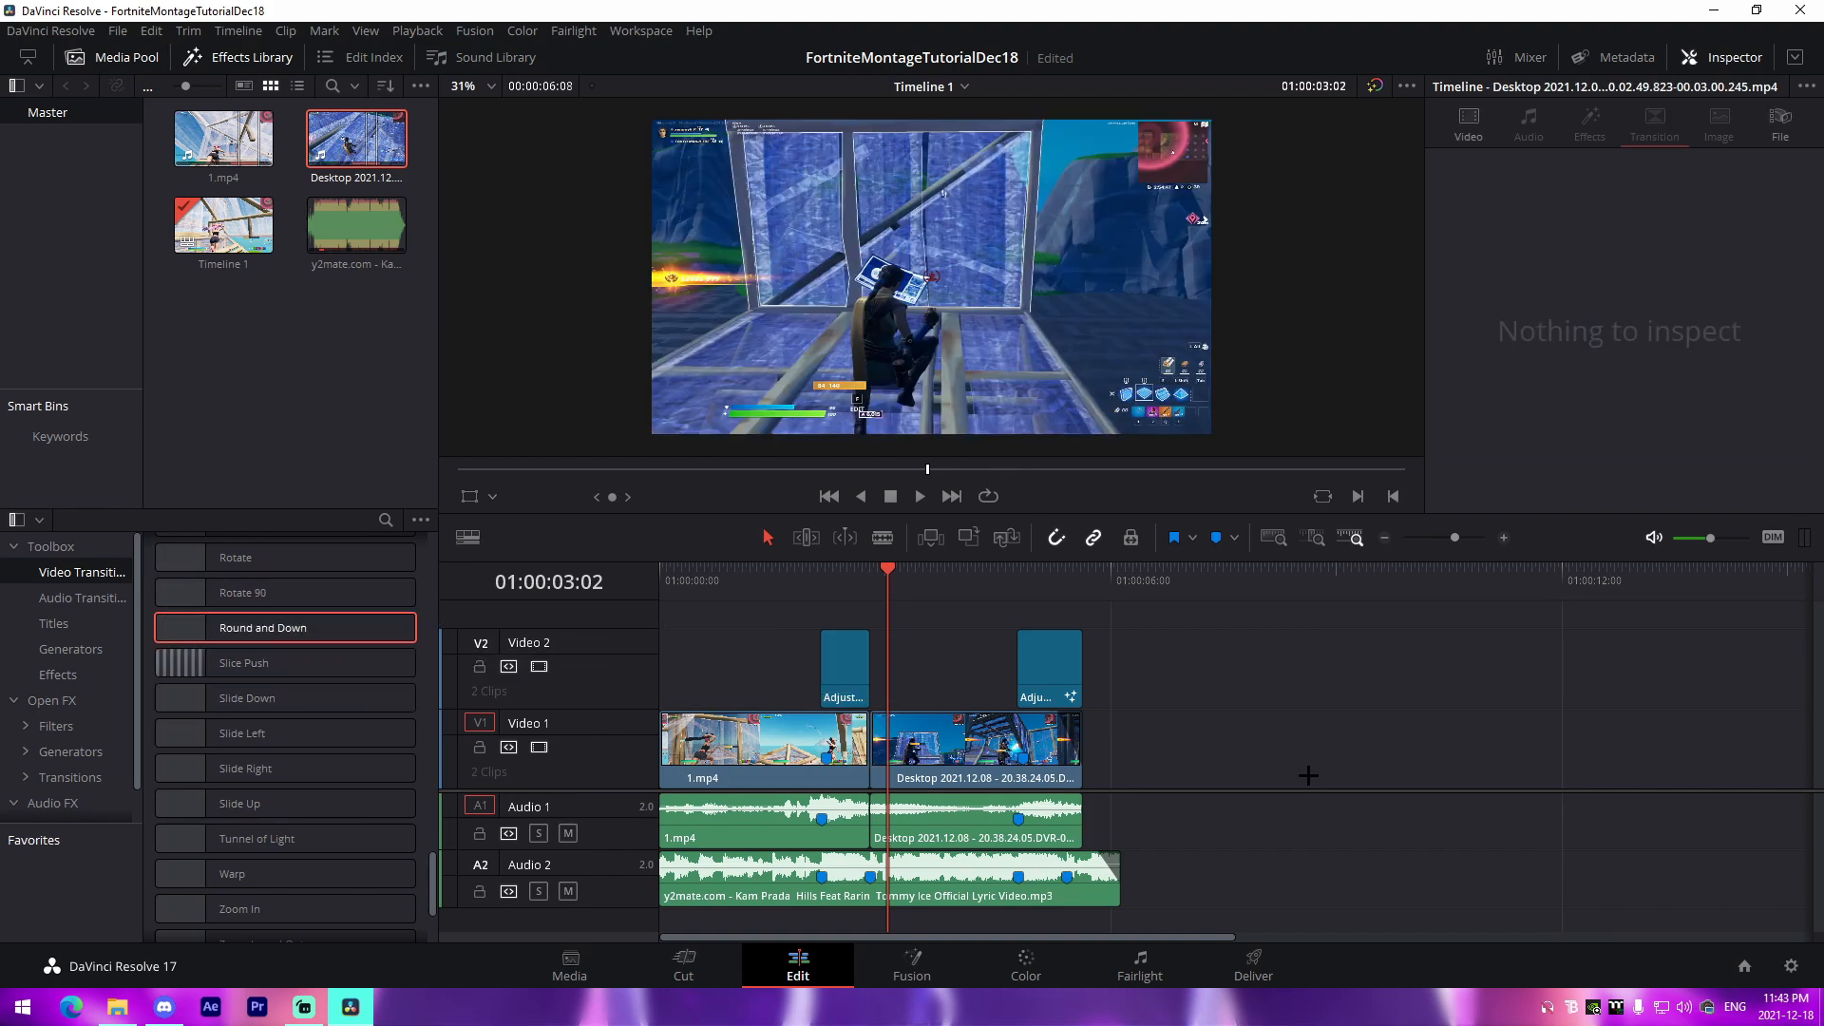
# Play the montage from the start and add short fade-ins to the beginning of 1.mp4's video and audio
pyautogui.moveTo(1456, 539); pyautogui.dragTo(1460, 539)
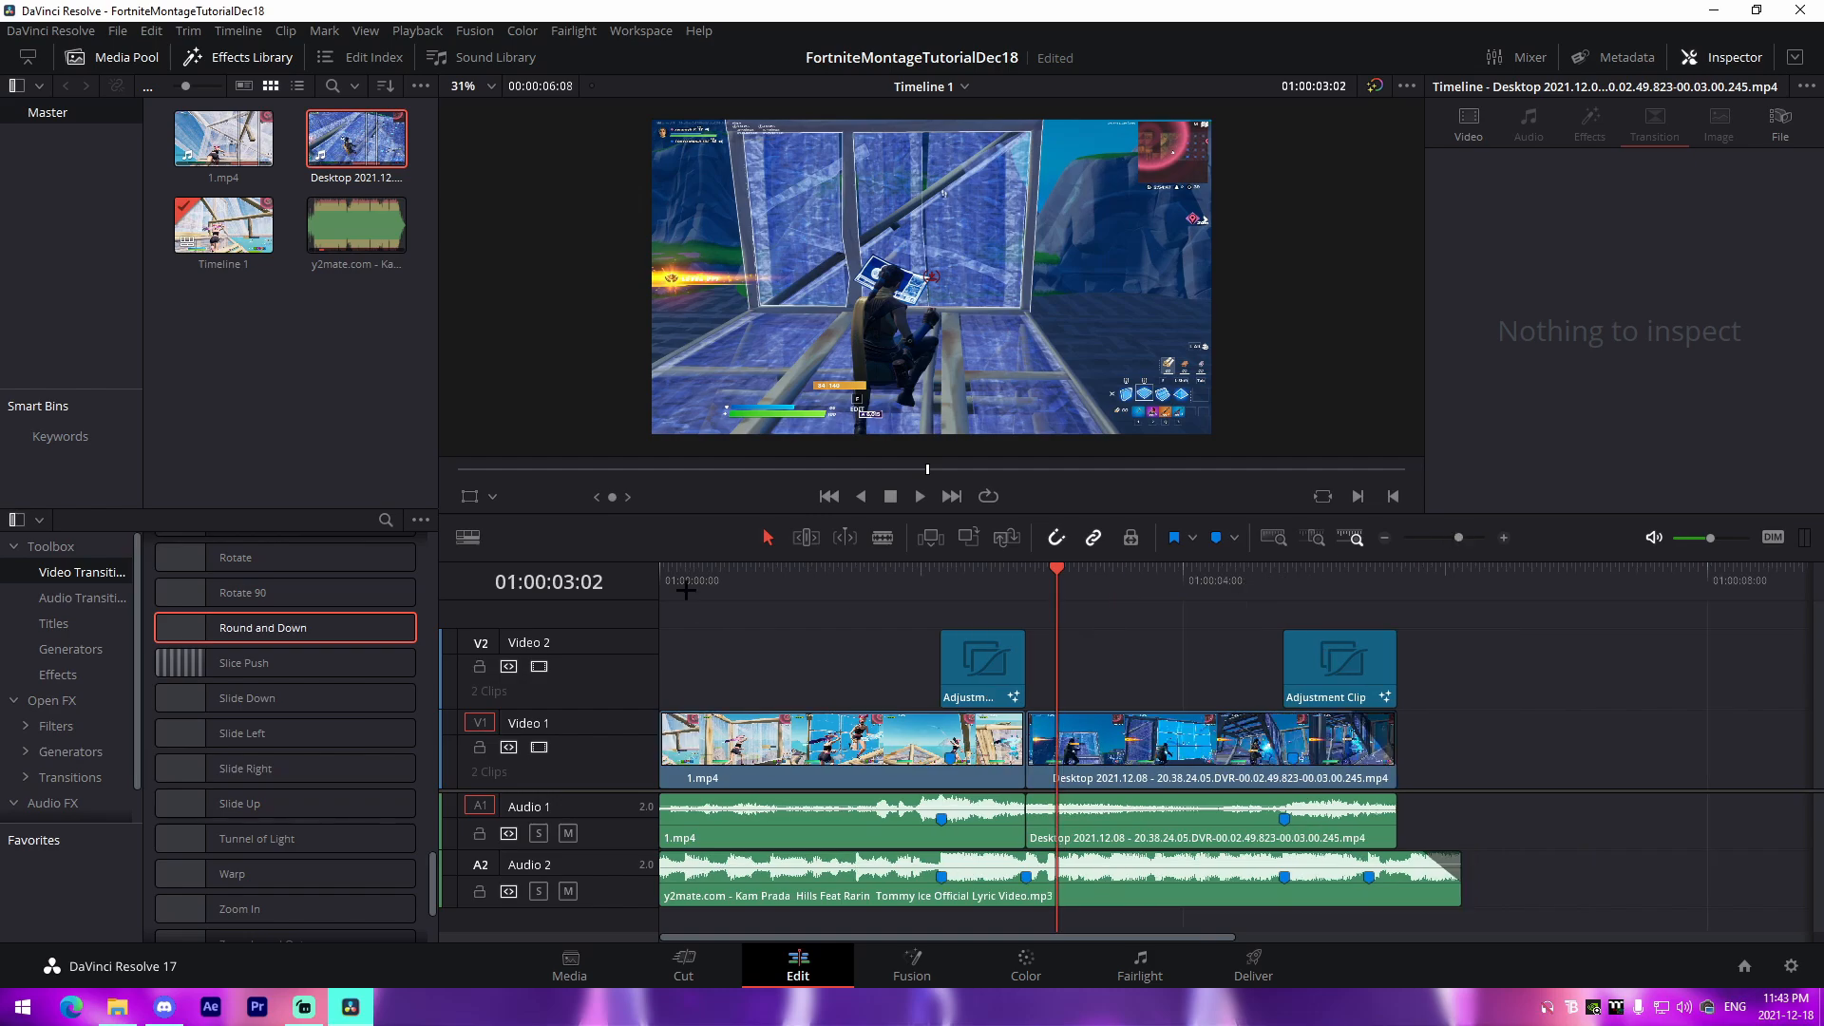
pyautogui.moveTo(686, 586); pyautogui.dragTo(616, 737)
pyautogui.press('space')
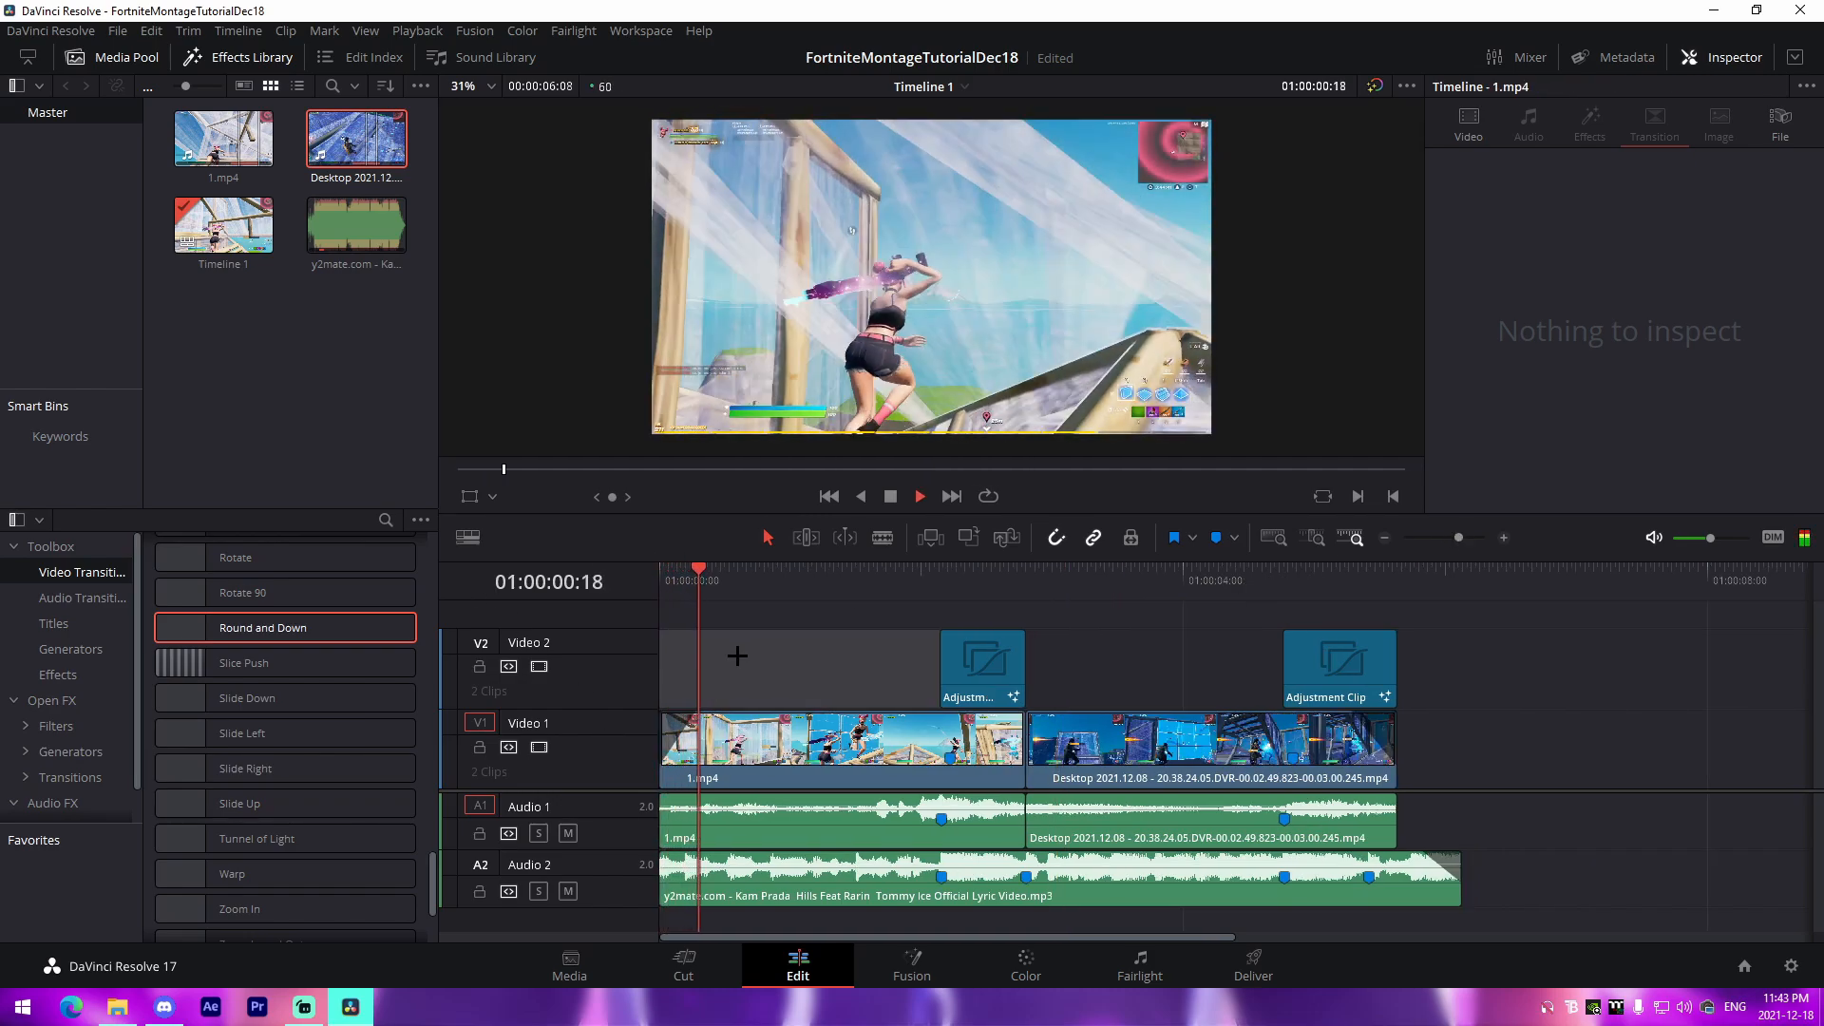
pyautogui.moveTo(659, 796); pyautogui.dragTo(702, 798)
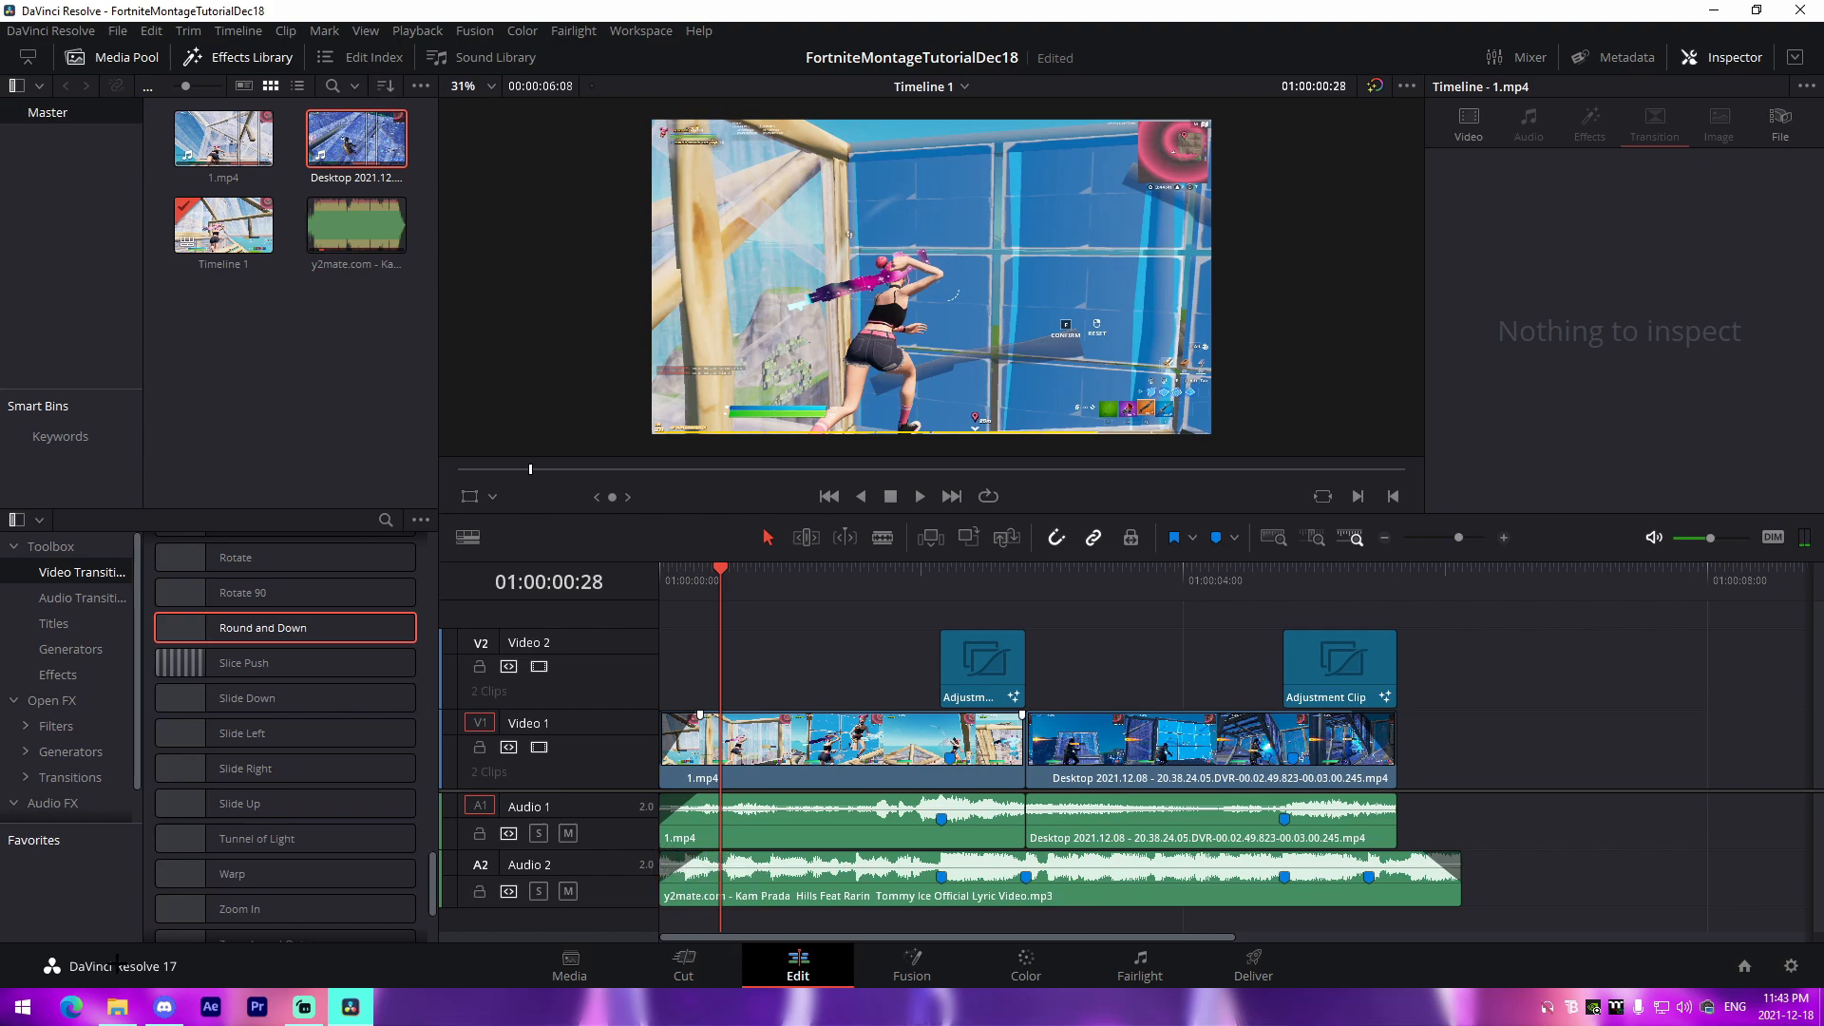
# Bring joshyy hq.avi from File Explorer onto a new video track at the start of the timeline and play it
pyautogui.click(117, 1007)
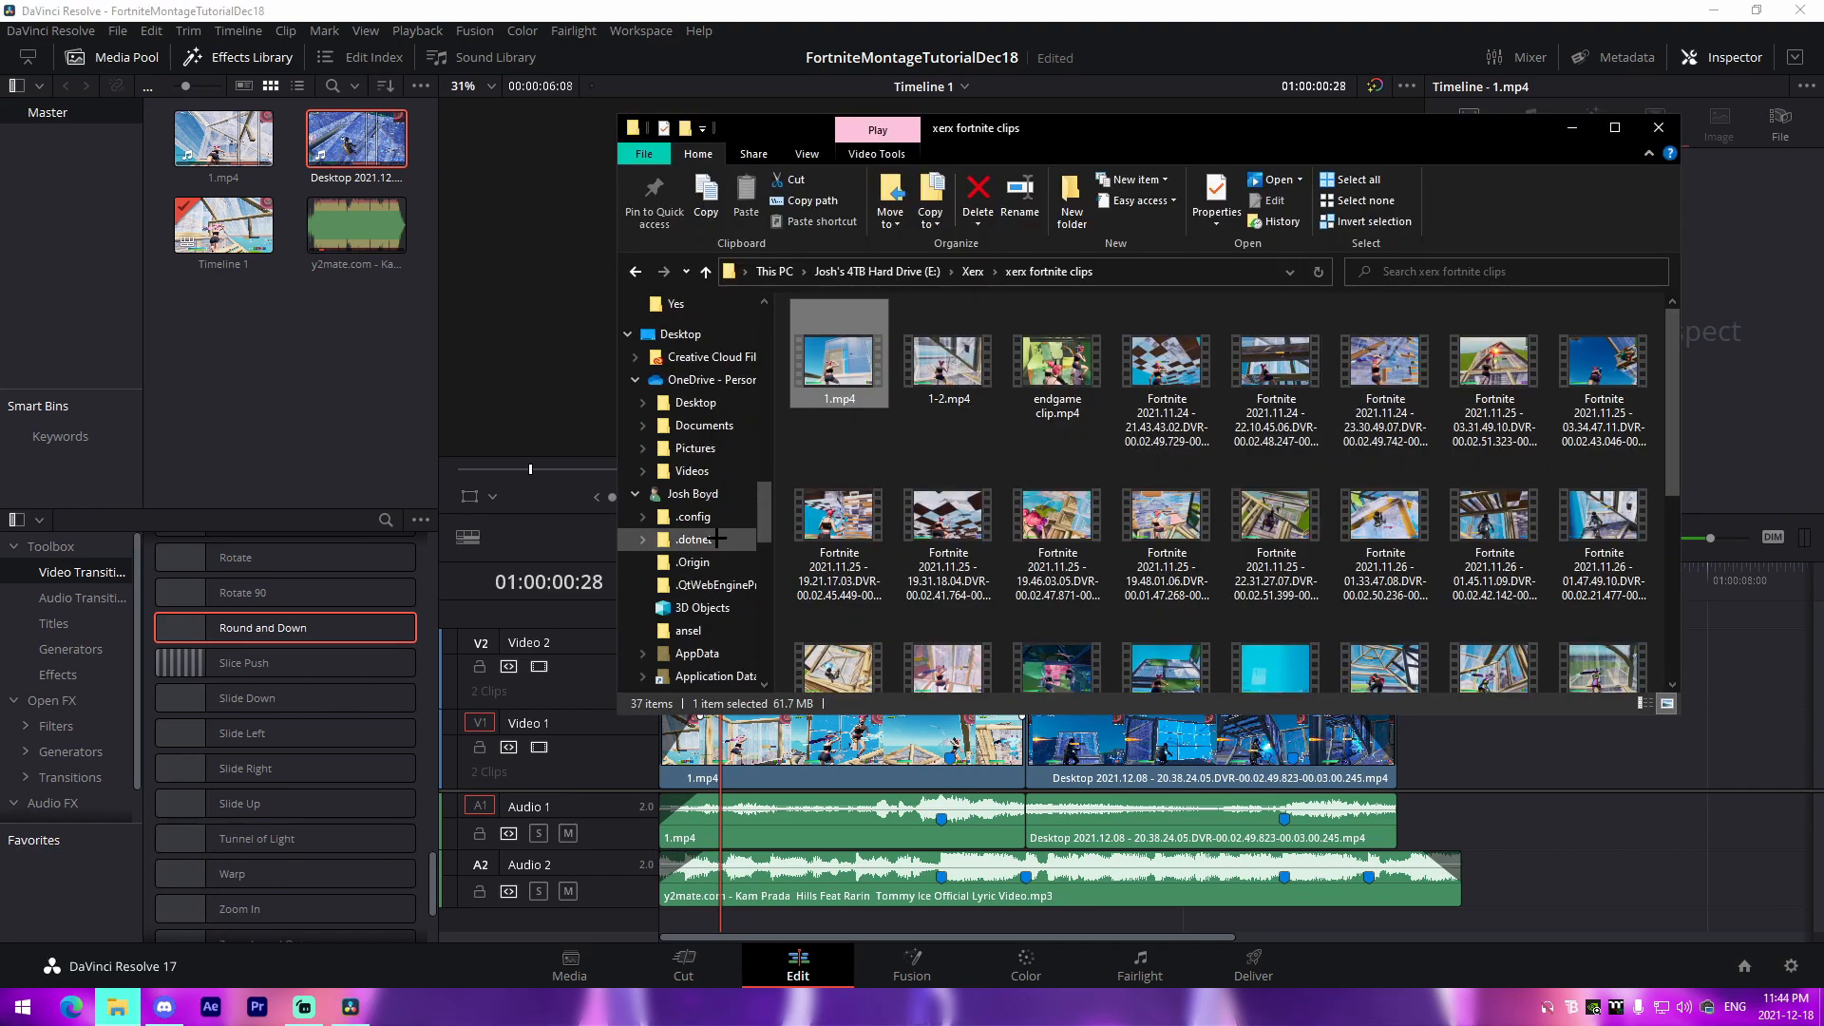
pyautogui.scroll(6, 717, 539)
pyautogui.click(684, 418)
pyautogui.moveTo(950, 356); pyautogui.dragTo(817, 618)
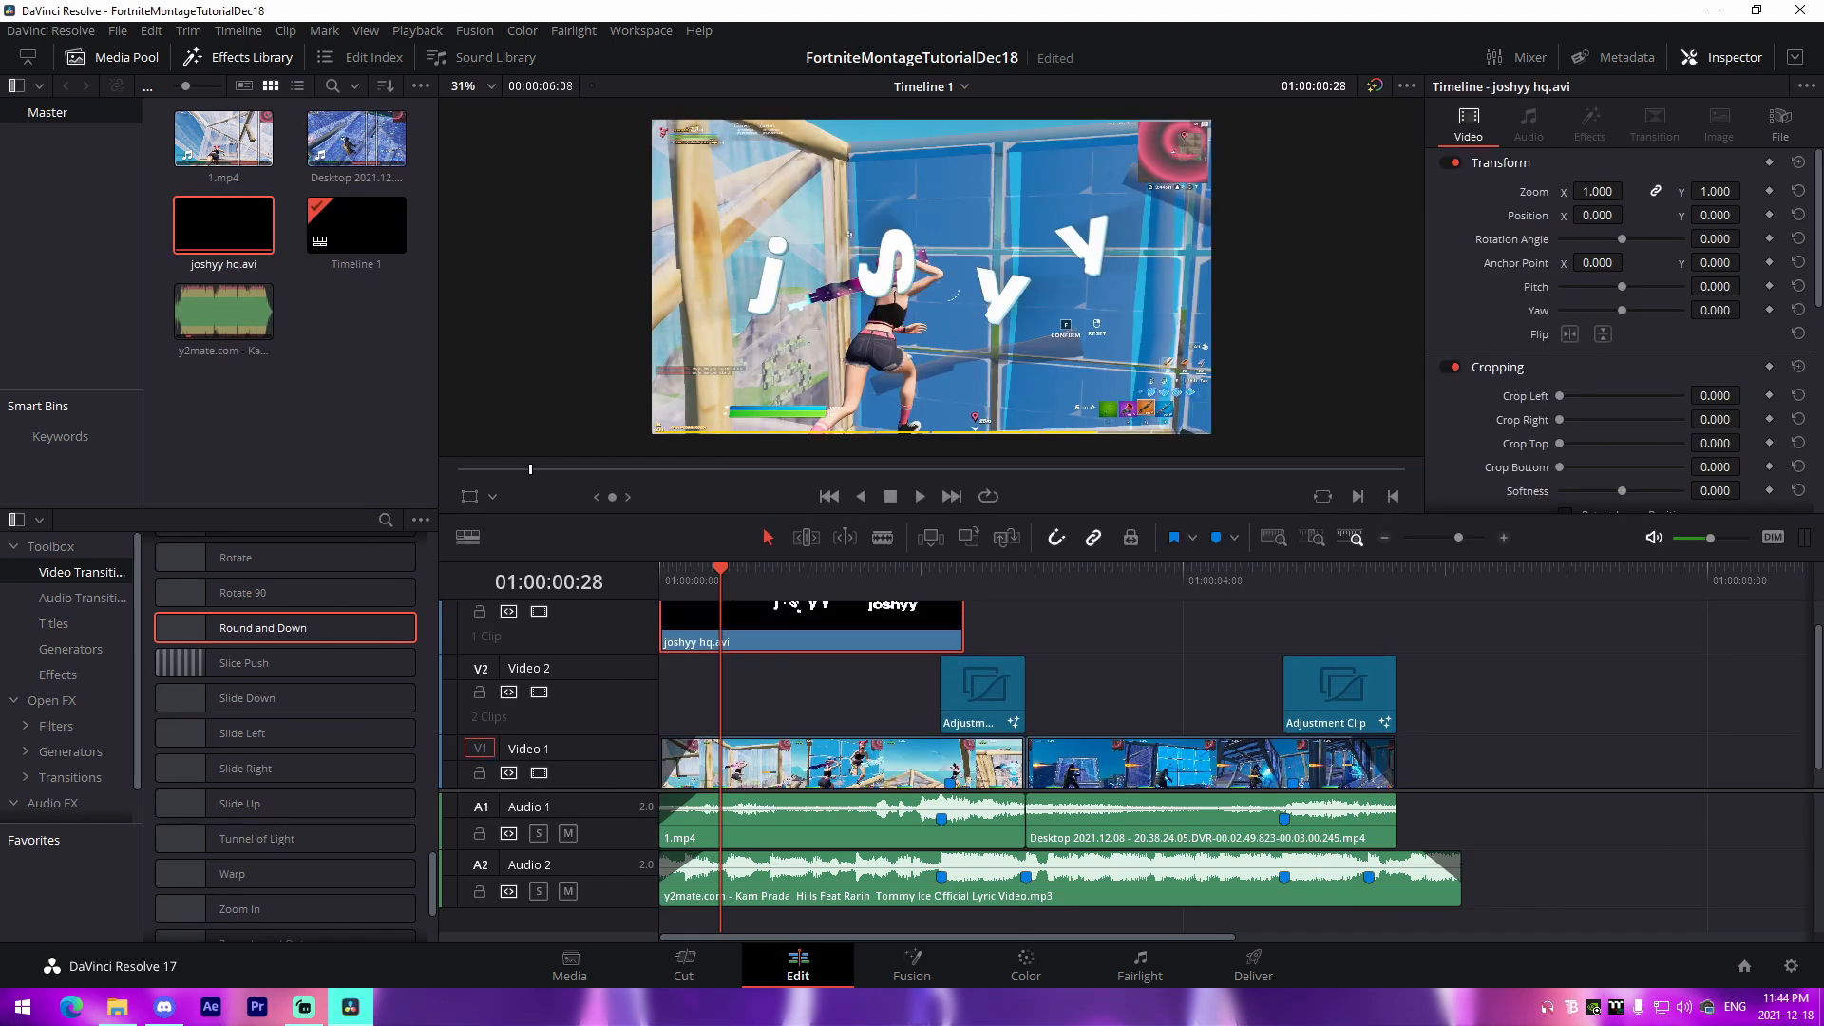
pyautogui.press('space')
# Set the speed of the joshyy hq.avi clip to 120% and play the montage from the start
pyautogui.rightClick(676, 636)
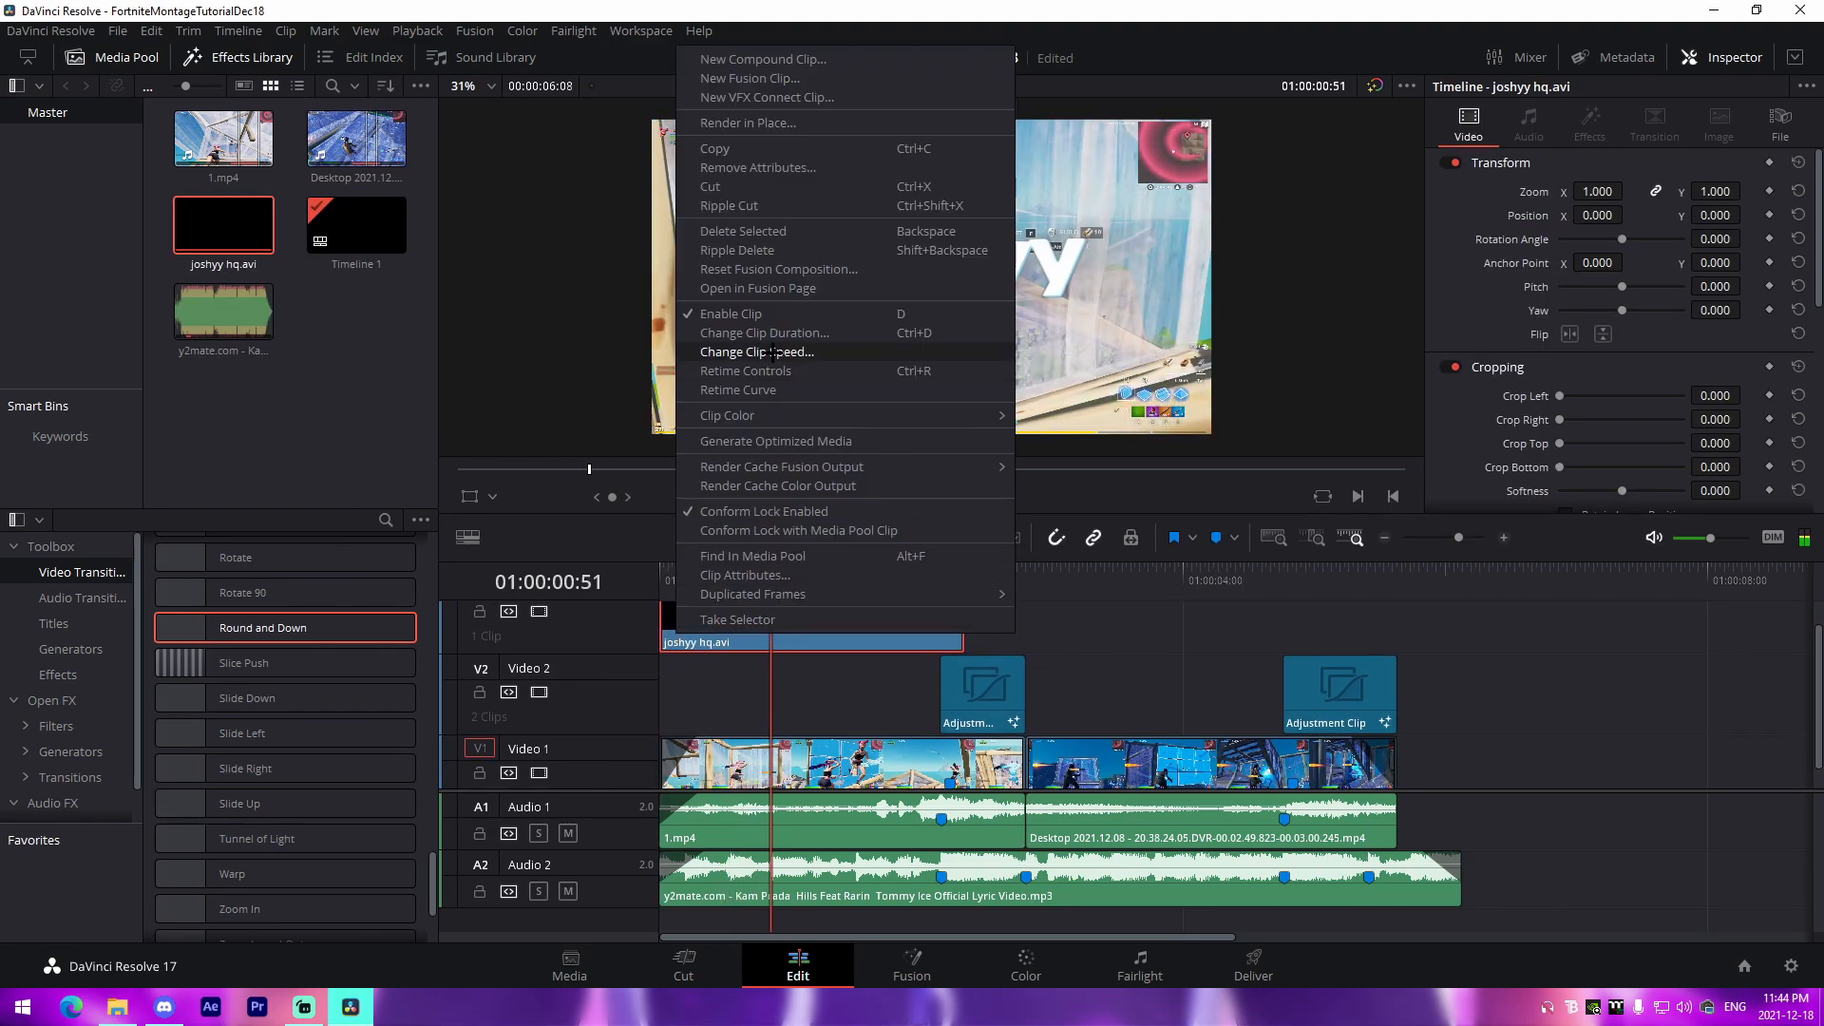
pyautogui.click(760, 354)
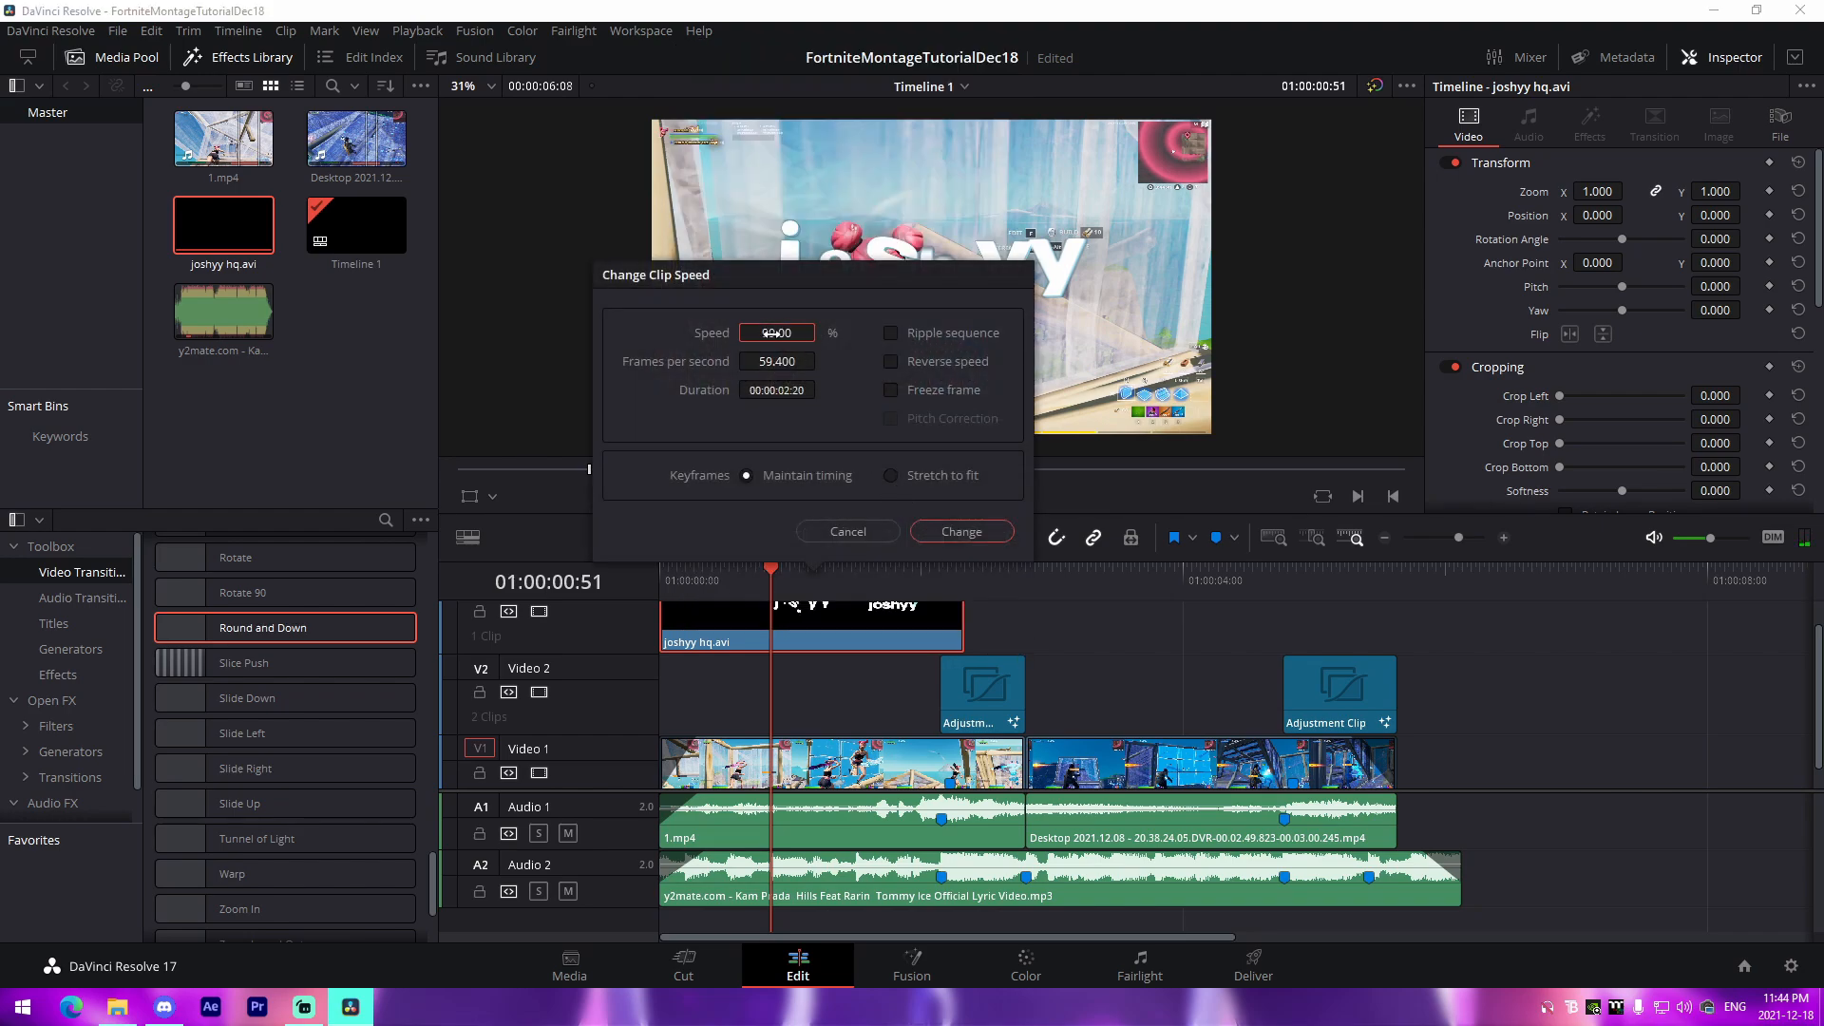
pyautogui.write('120')
pyautogui.press('Return')
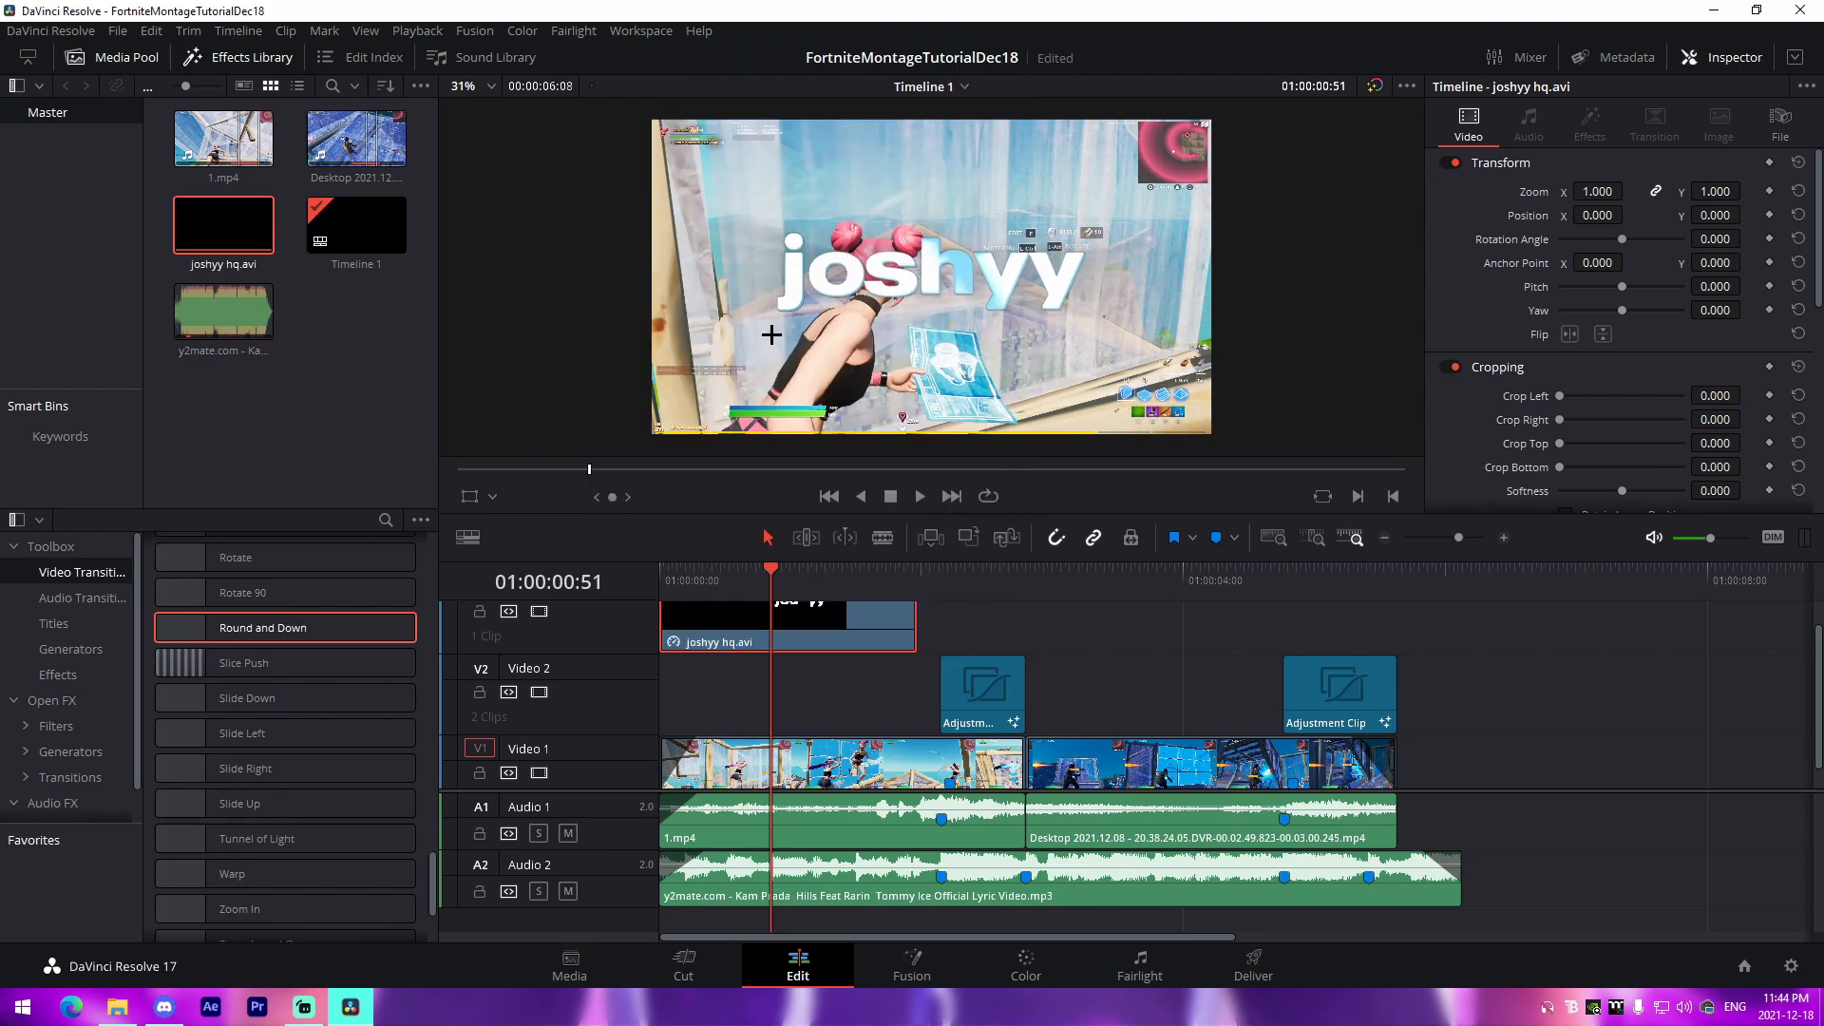
pyautogui.click(788, 674)
pyautogui.press('Home')
pyautogui.press('space')
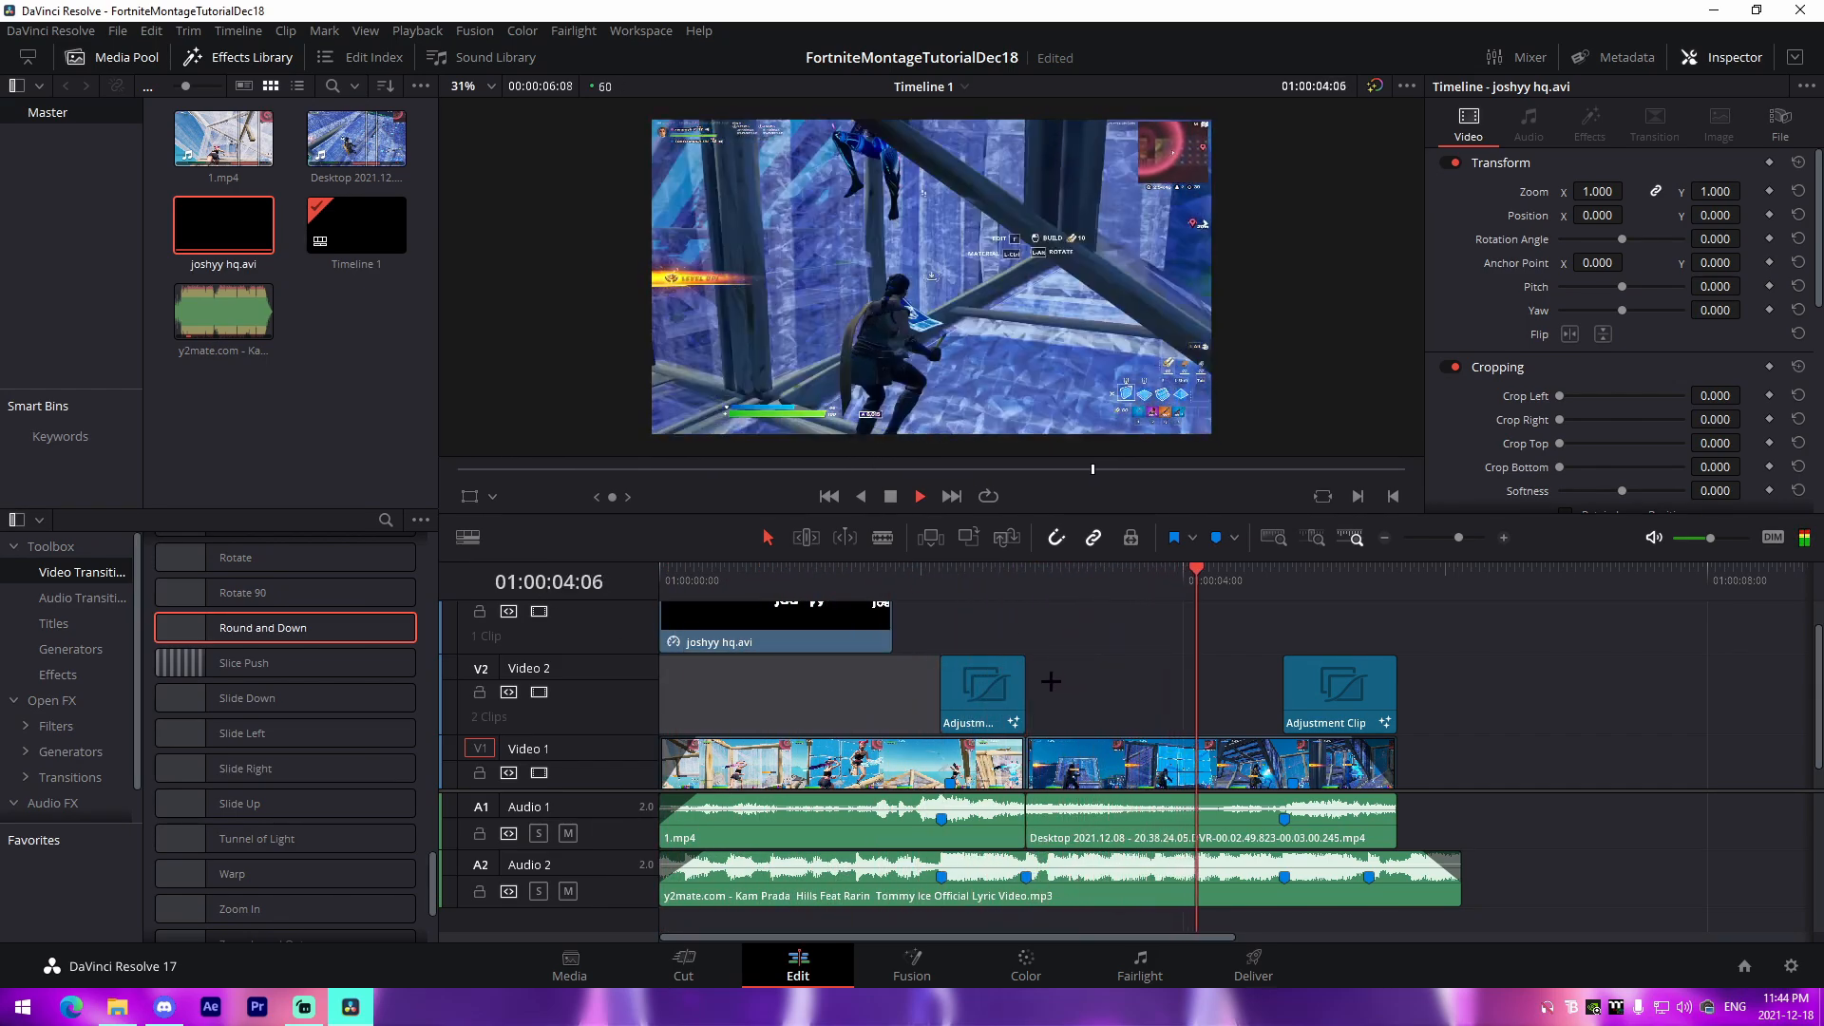
pyautogui.press('space')
# Add a 40-frame Non-Additive Dissolve on the cut between the two gameplay clips and play it
pyautogui.scroll(10, 304, 674)
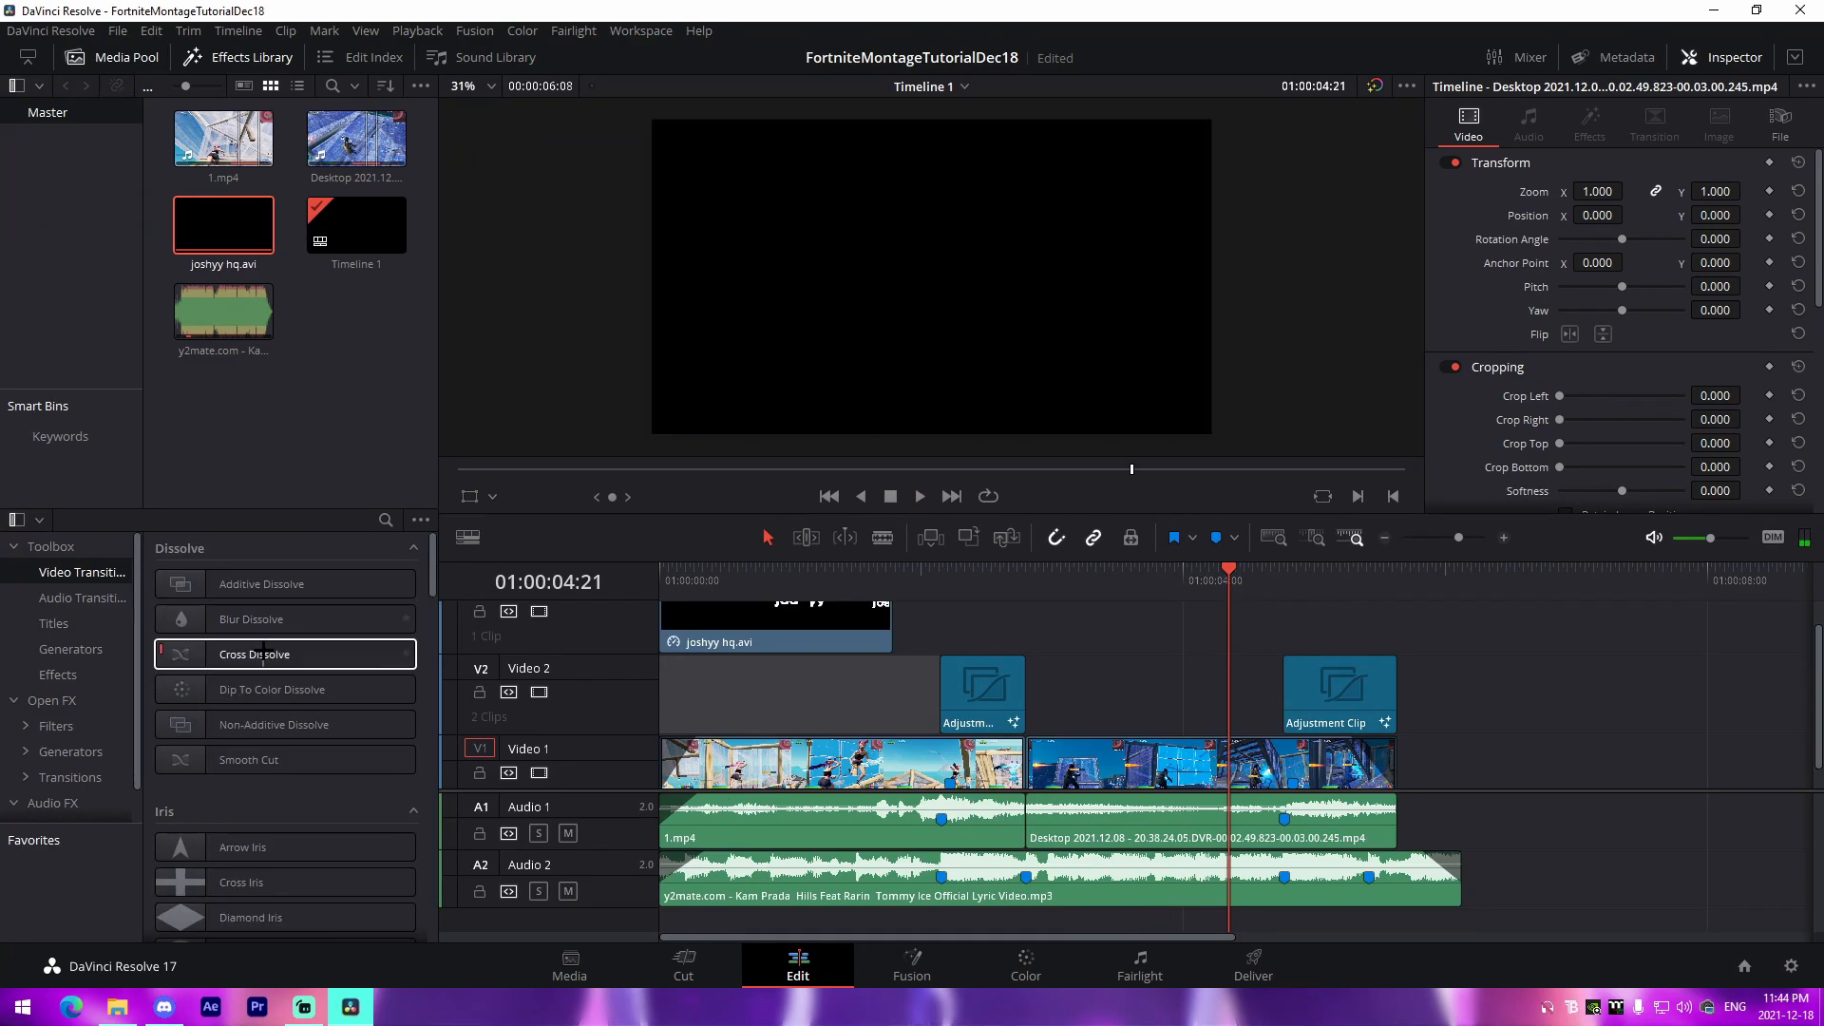
pyautogui.moveTo(273, 724); pyautogui.dragTo(973, 741)
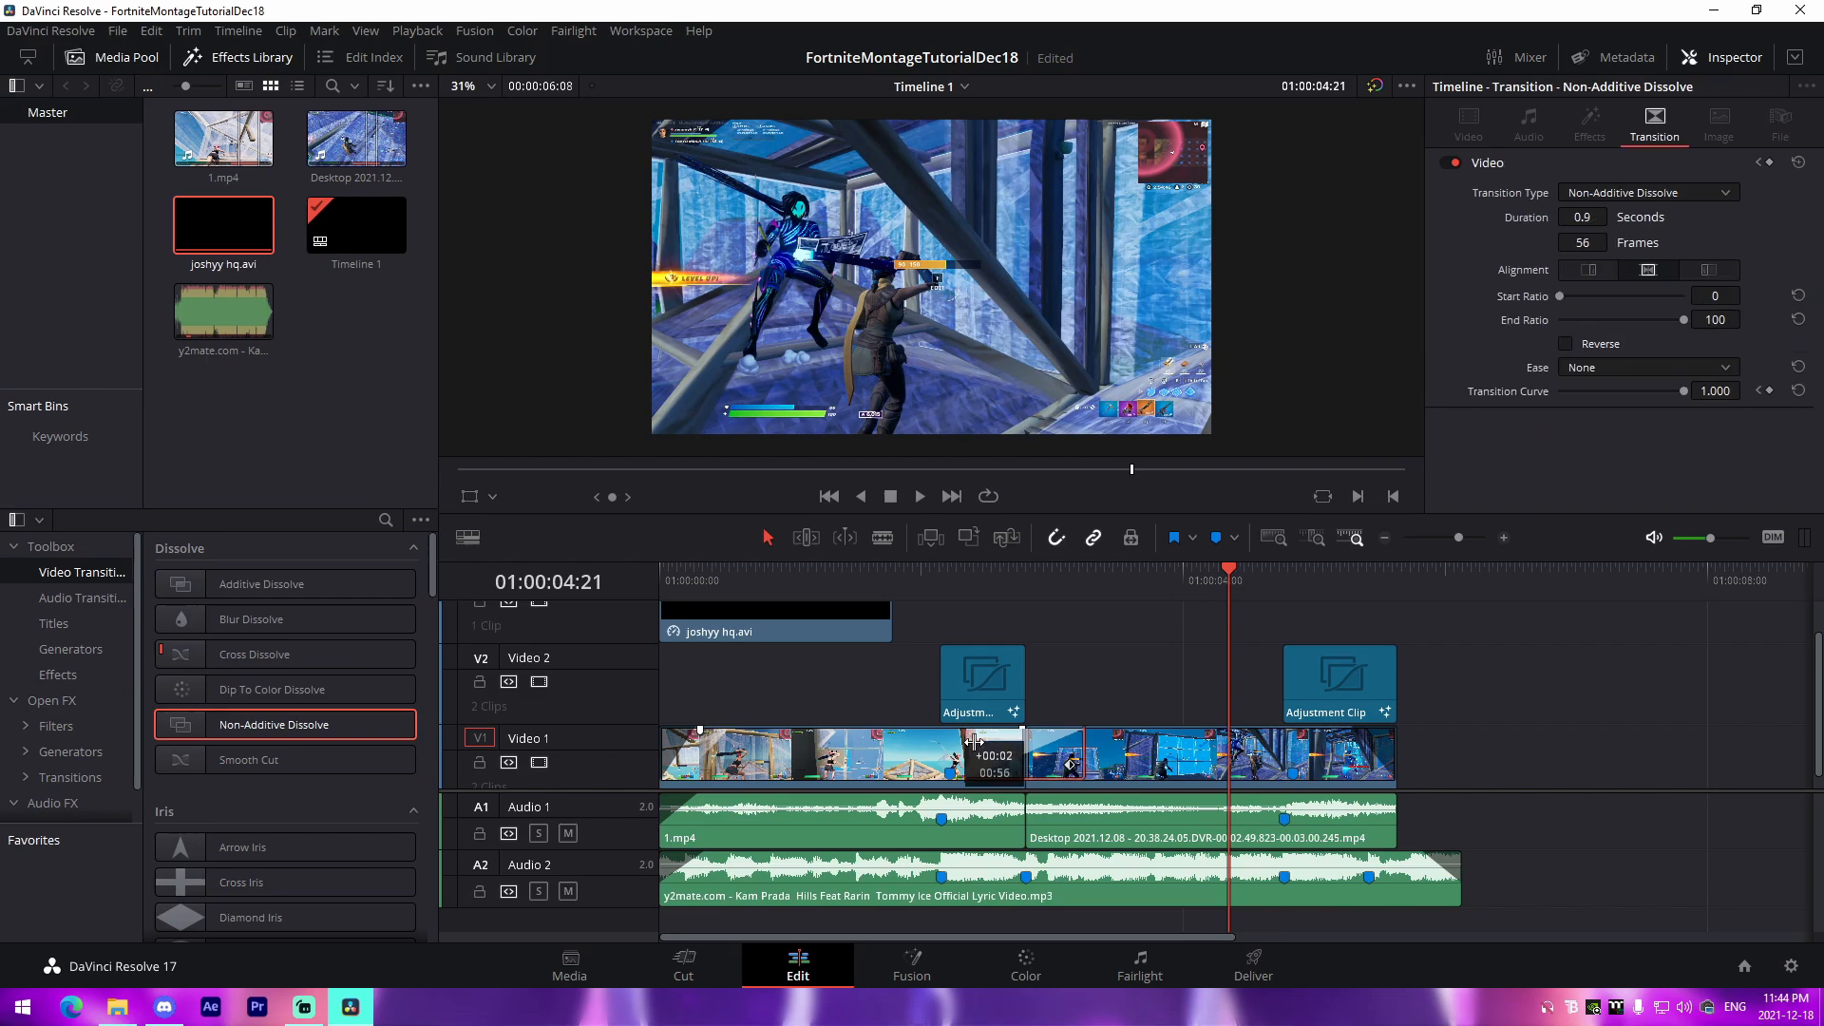
pyautogui.click(987, 588)
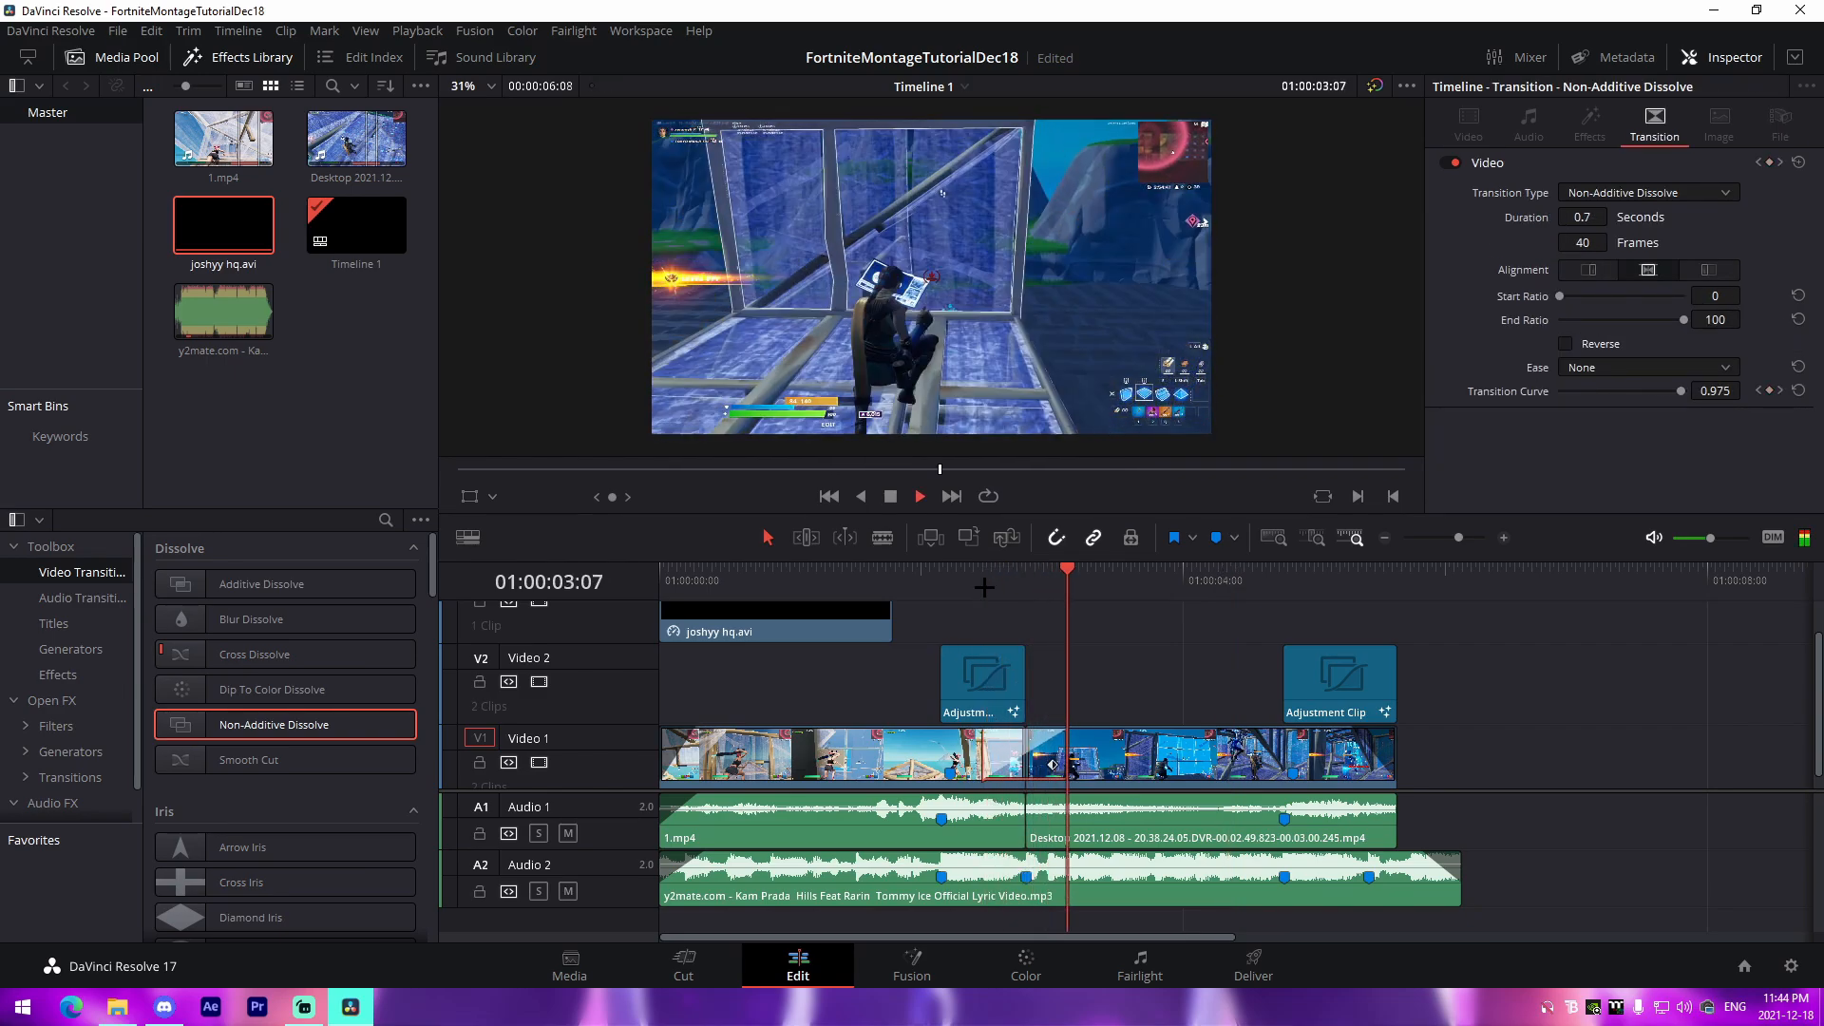